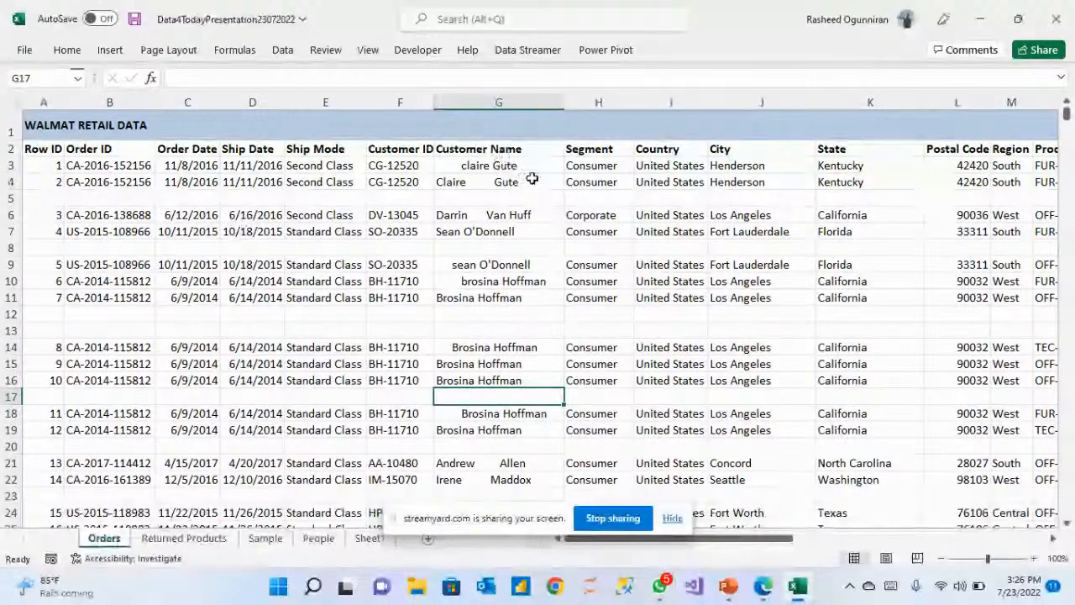
Delete the "WALMAT RETAIL DATA" title row above the column headers on the Orders sheet.
{"action": "left_click", "coordinate": [8, 132]}
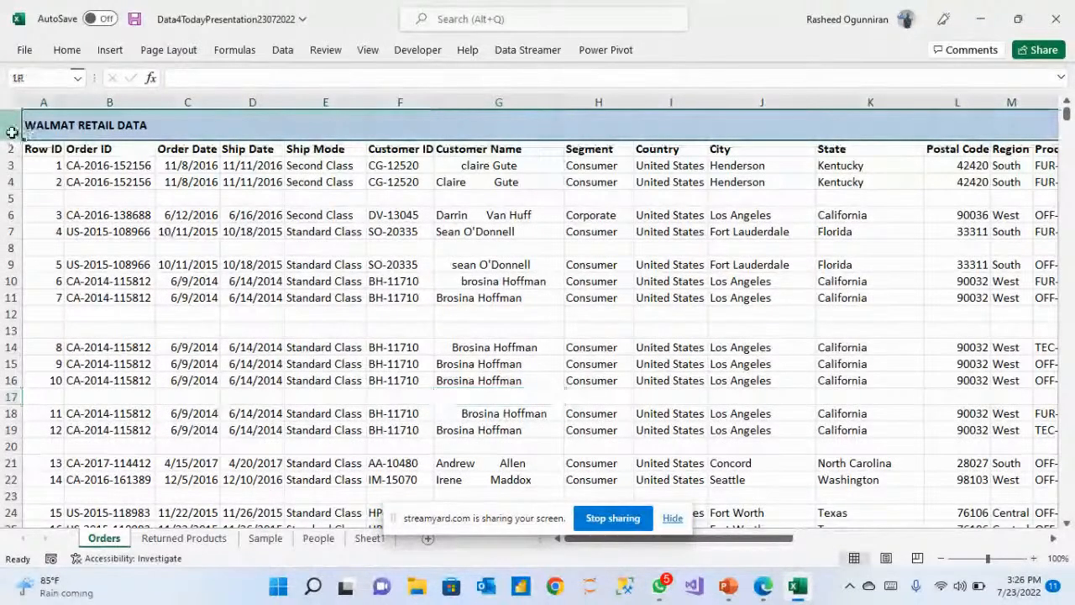
{"action": "key", "text": "ctrl+minus"}
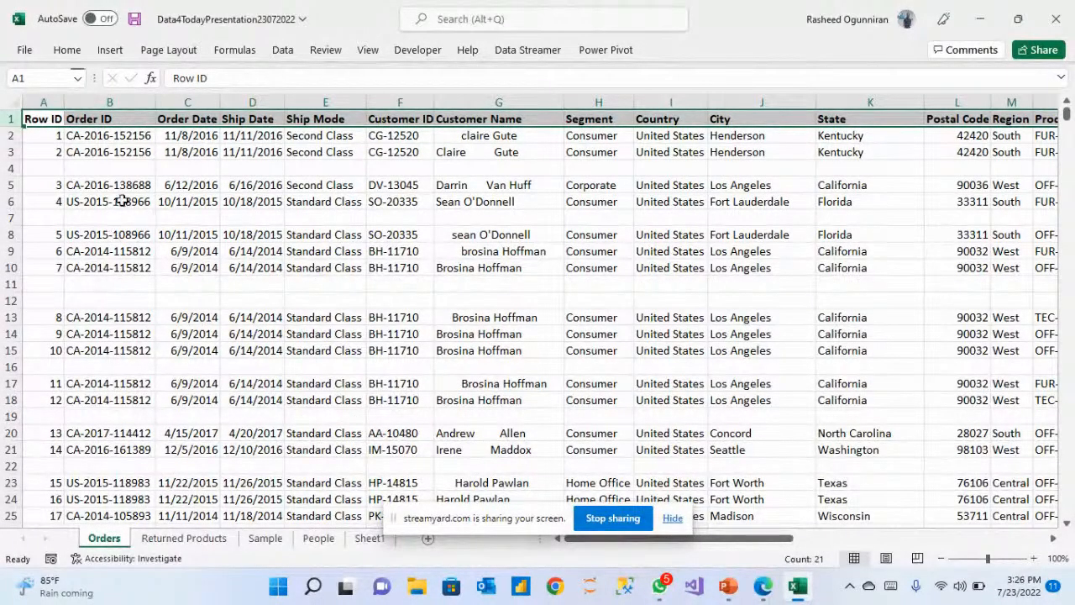
Select all blank cells in the Orders data with Go To Special and delete their entire rows.
{"action": "left_click", "coordinate": [343, 252]}
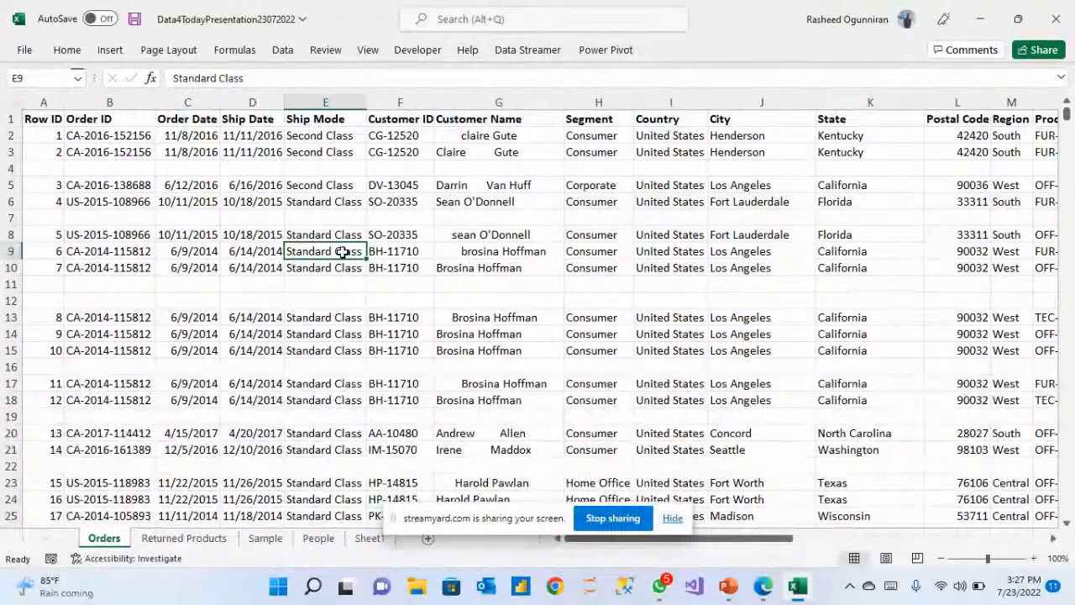
{"action": "key", "text": "ctrl+g"}
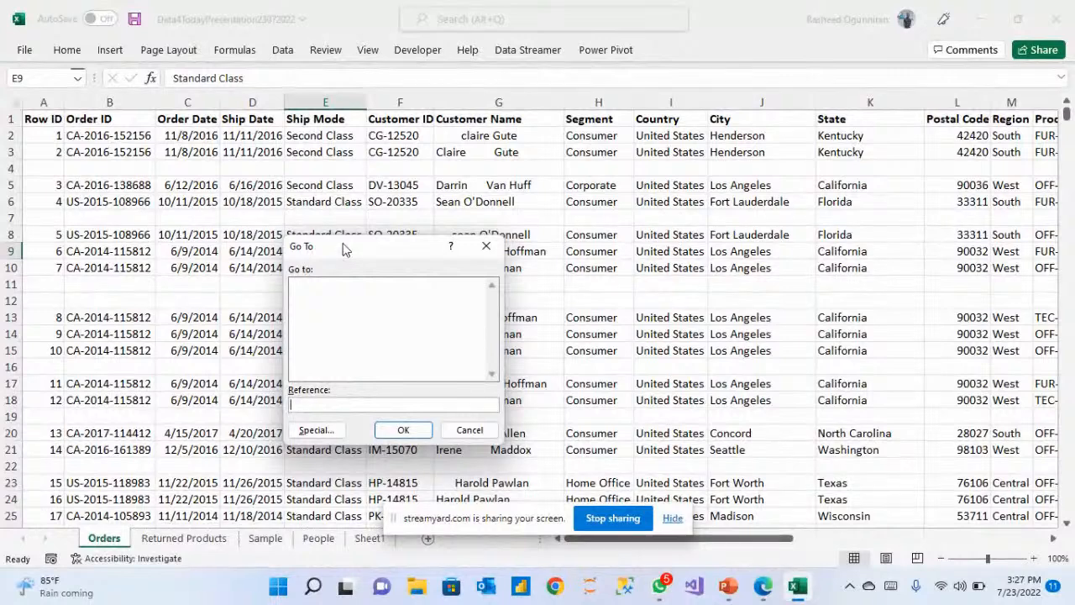
{"action": "left_click", "coordinate": [324, 427]}
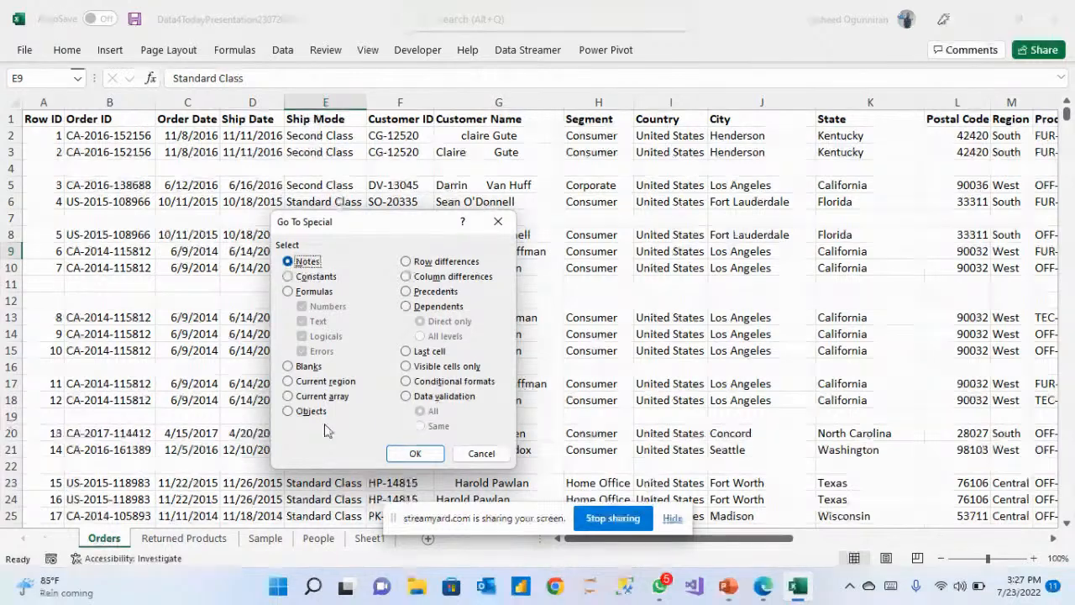
{"action": "left_click", "coordinate": [289, 367]}
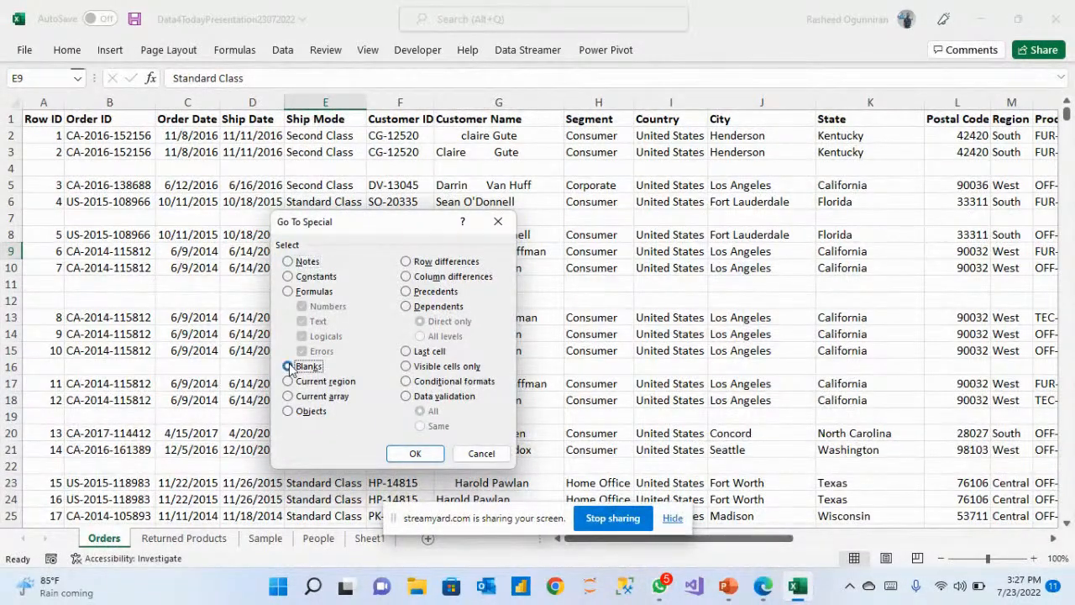
{"action": "left_click", "coordinate": [412, 458]}
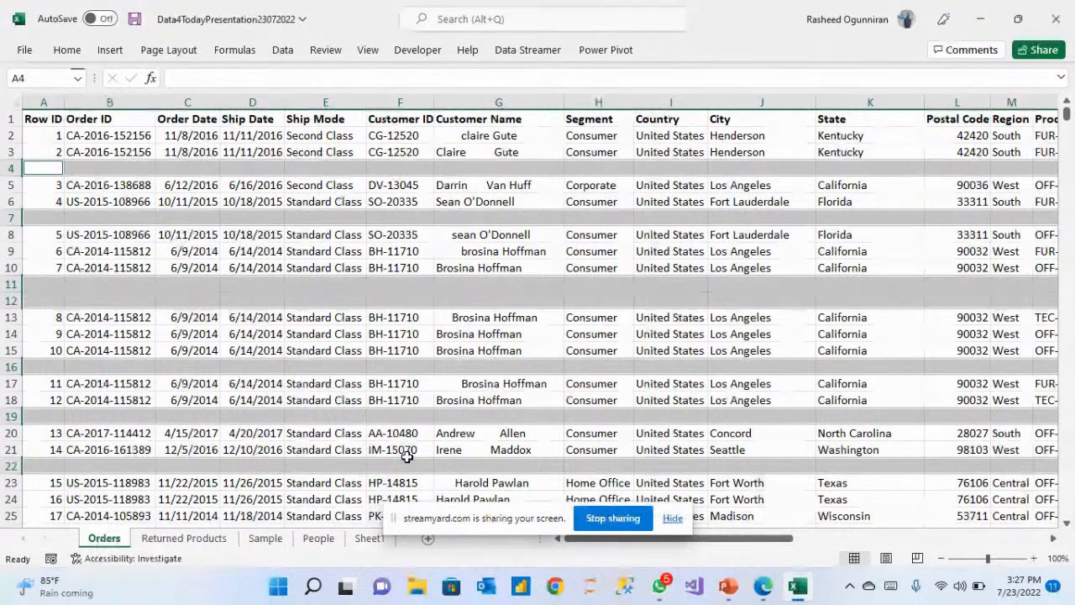
{"action": "key", "text": "ctrl+minus"}
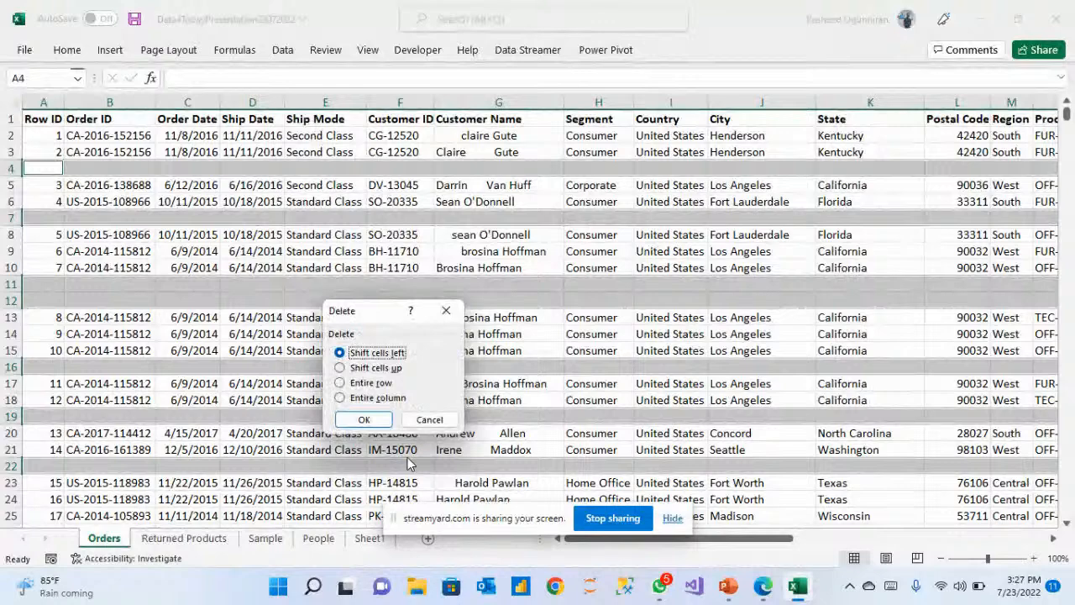
{"action": "left_click", "coordinate": [339, 384]}
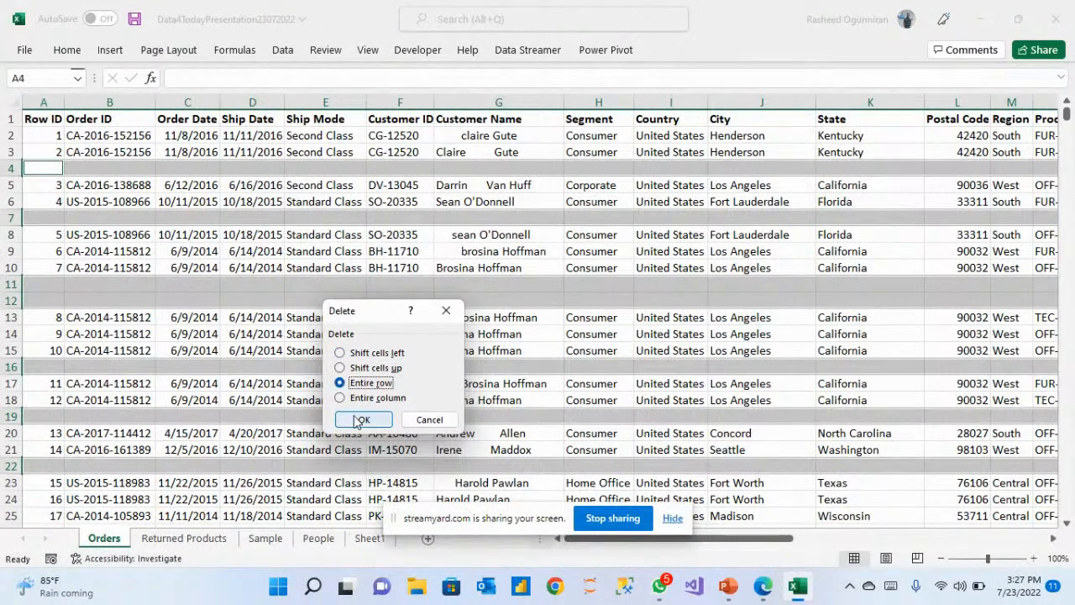
{"action": "left_click", "coordinate": [362, 420]}
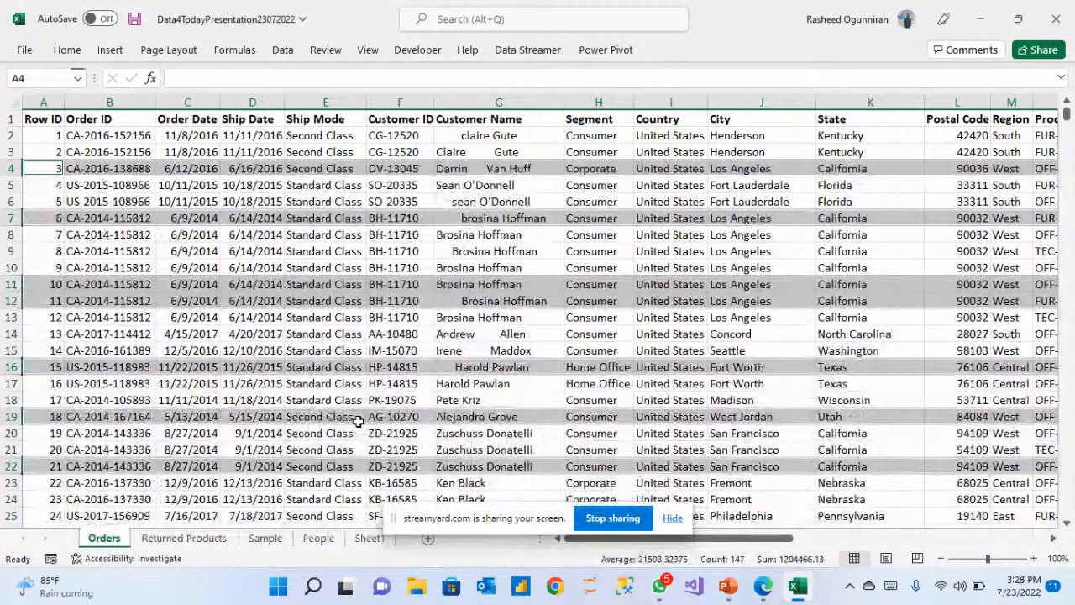
{"action": "left_click", "coordinate": [516, 367]}
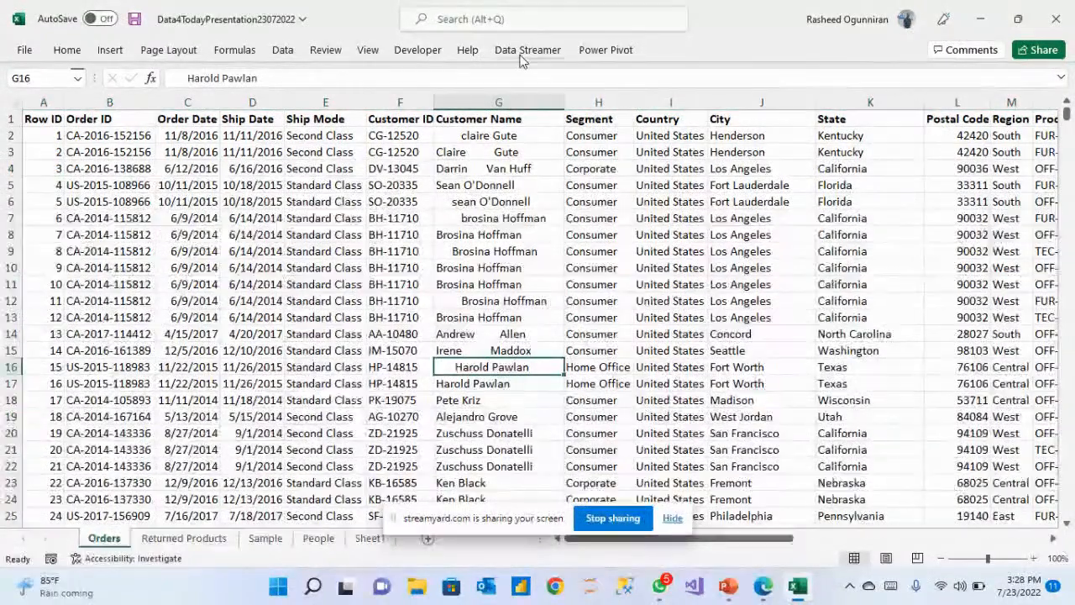
Insert an empty column before Segment and copy the Customer Name header into its cell H1.
{"action": "left_click", "coordinate": [586, 102]}
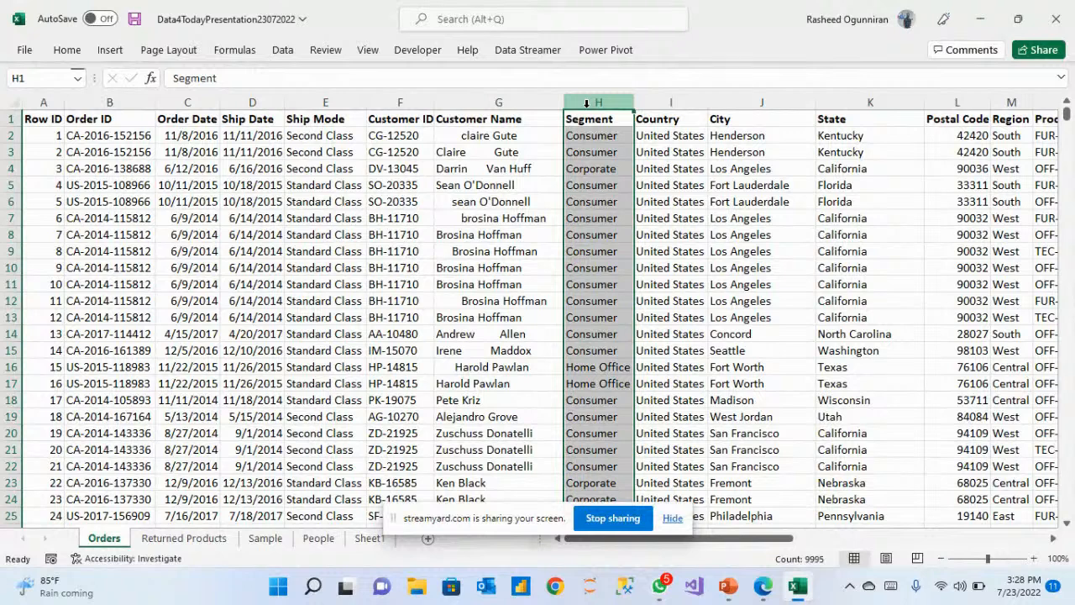
{"action": "key", "text": "ctrl+shift+plus"}
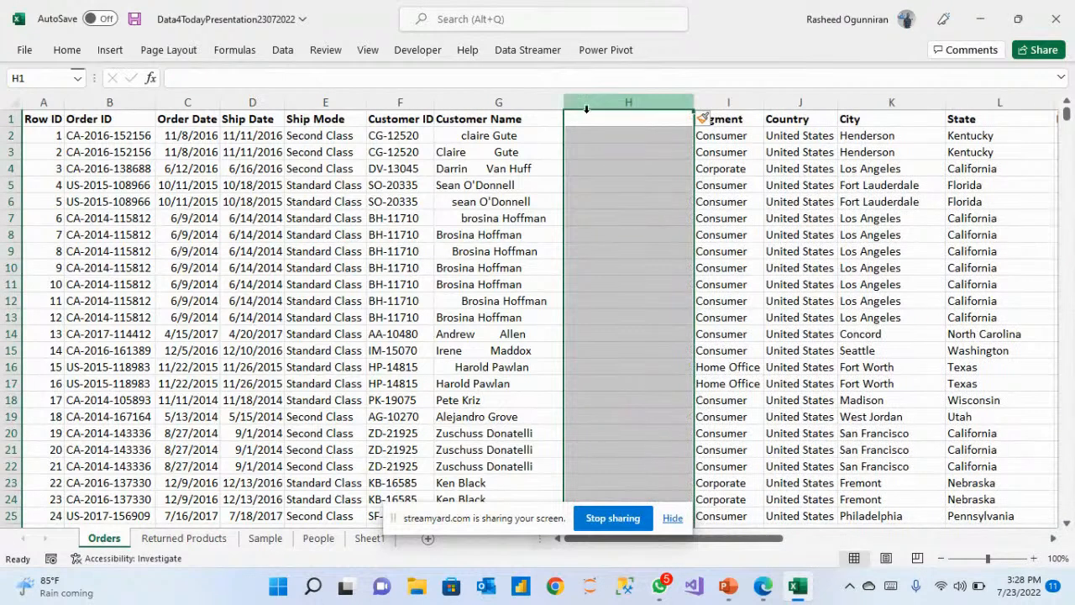
{"action": "left_click", "coordinate": [528, 119]}
{"action": "key", "text": "ctrl+c"}
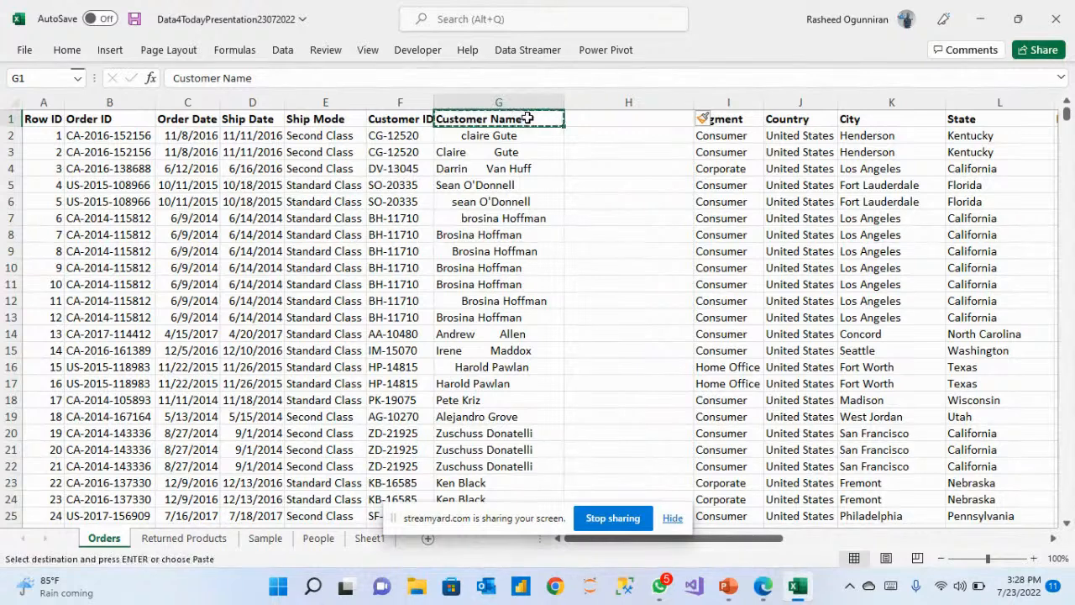
{"action": "left_click", "coordinate": [667, 118]}
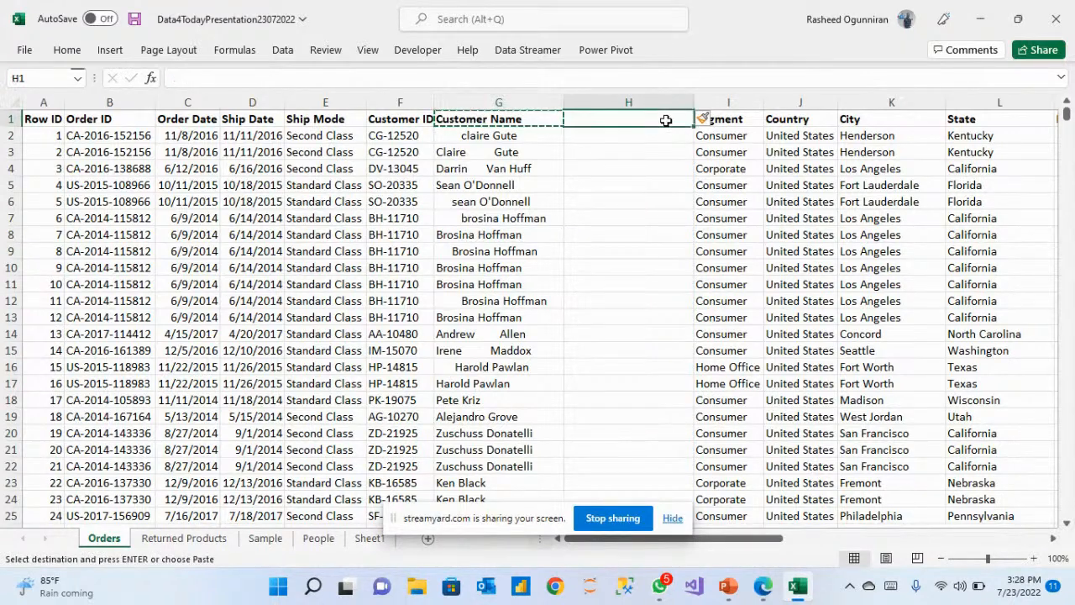
{"action": "key", "text": "ctrl+v"}
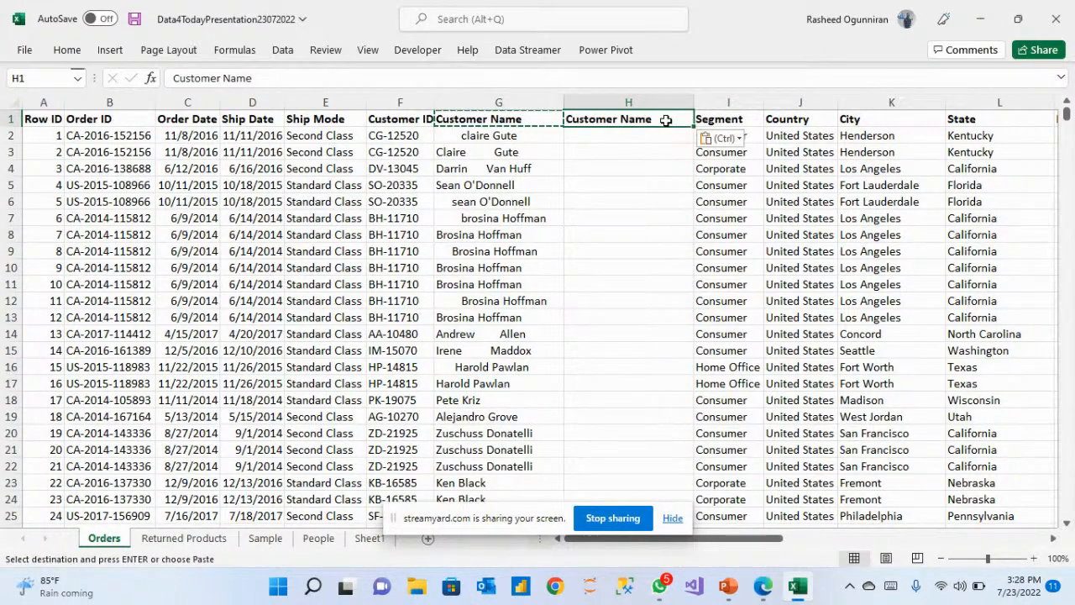
Enter =PROPER(TRIM(G2)) in H2 and fill the formula down to the last row of column H.
{"action": "left_click", "coordinate": [625, 139]}
{"action": "type", "text": "="}
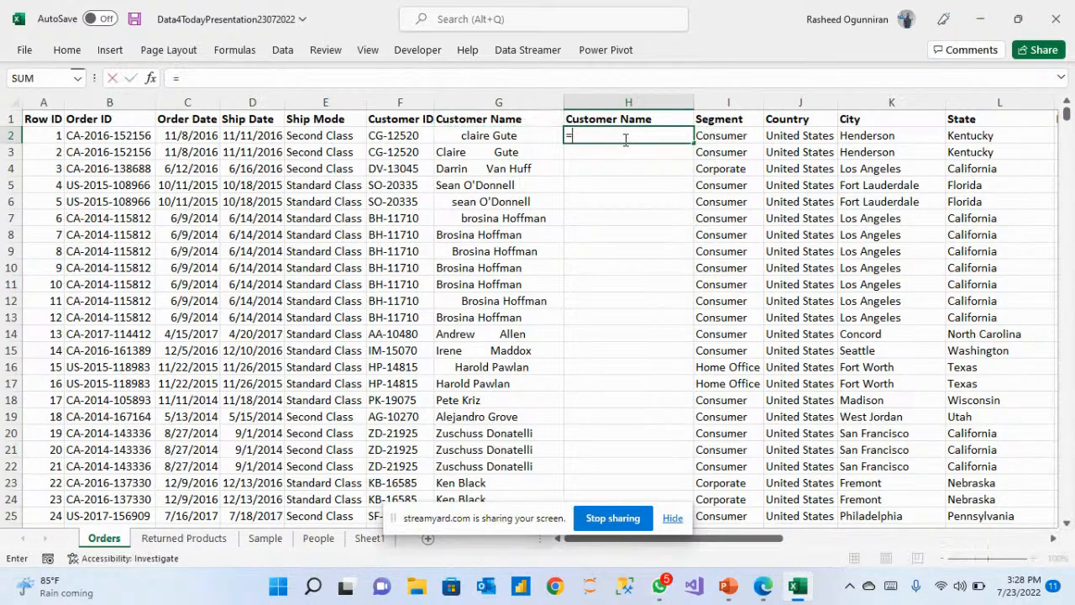
{"action": "type", "text": "pro"}
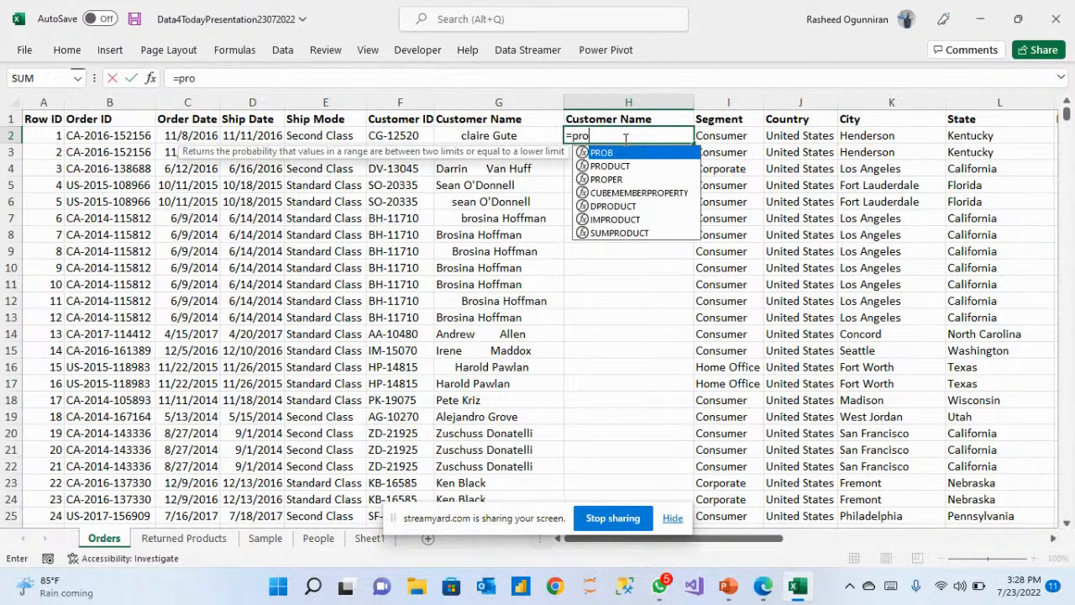
{"action": "type", "text": "p"}
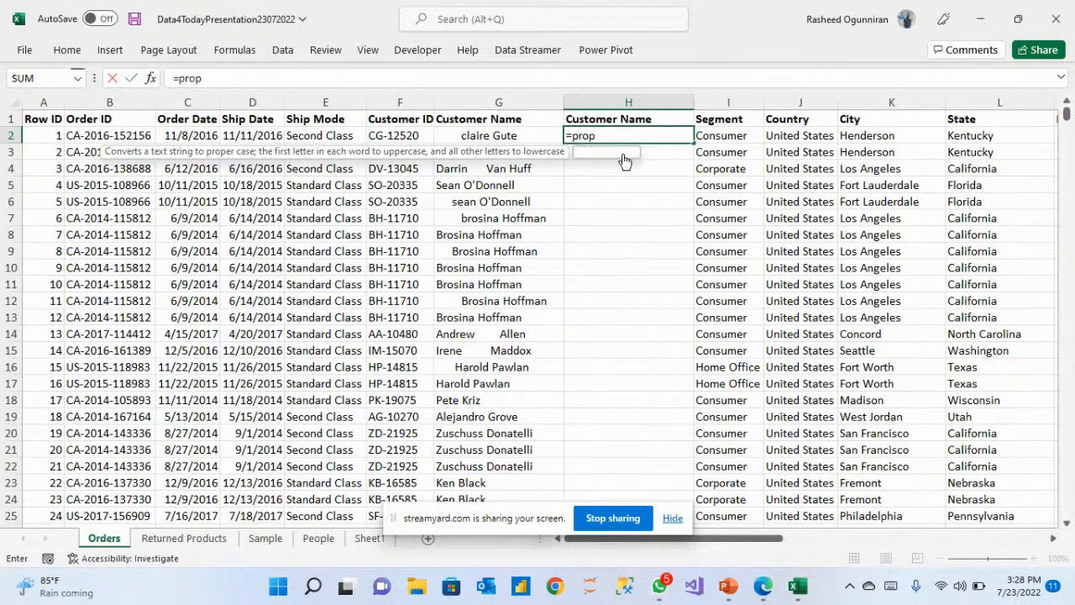
{"action": "double_click", "coordinate": [623, 154]}
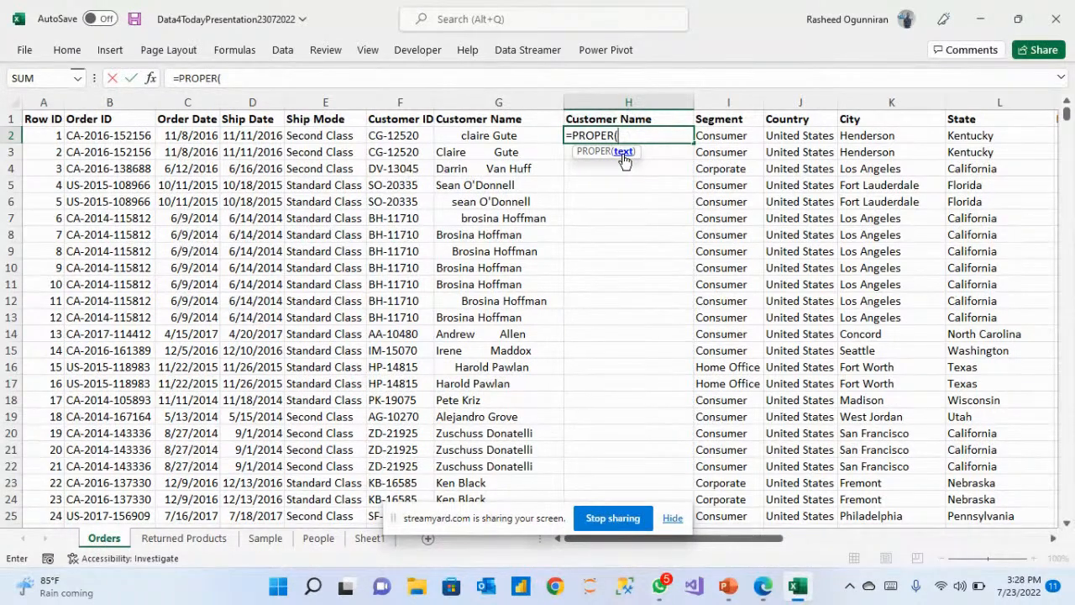
{"action": "type", "text": "tri"}
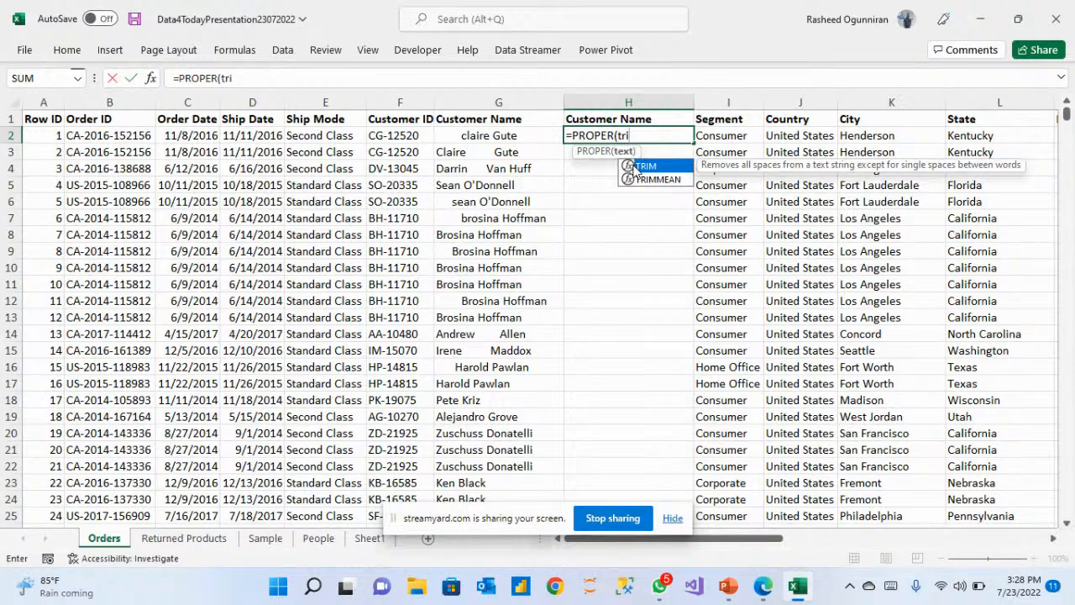
{"action": "double_click", "coordinate": [634, 167]}
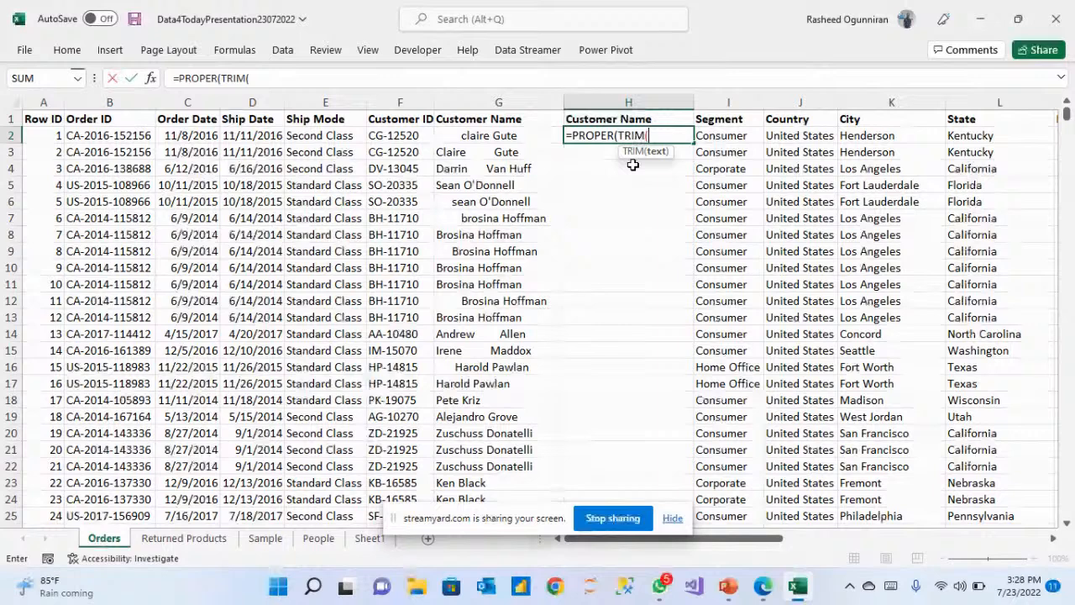
{"action": "left_click", "coordinate": [533, 141]}
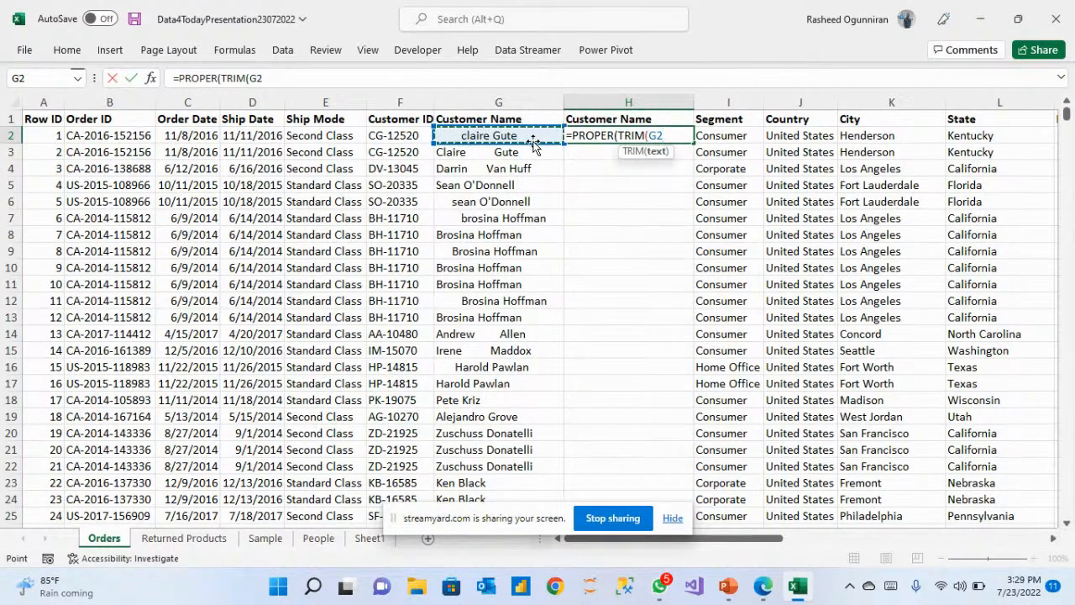
{"action": "type", "text": ")"}
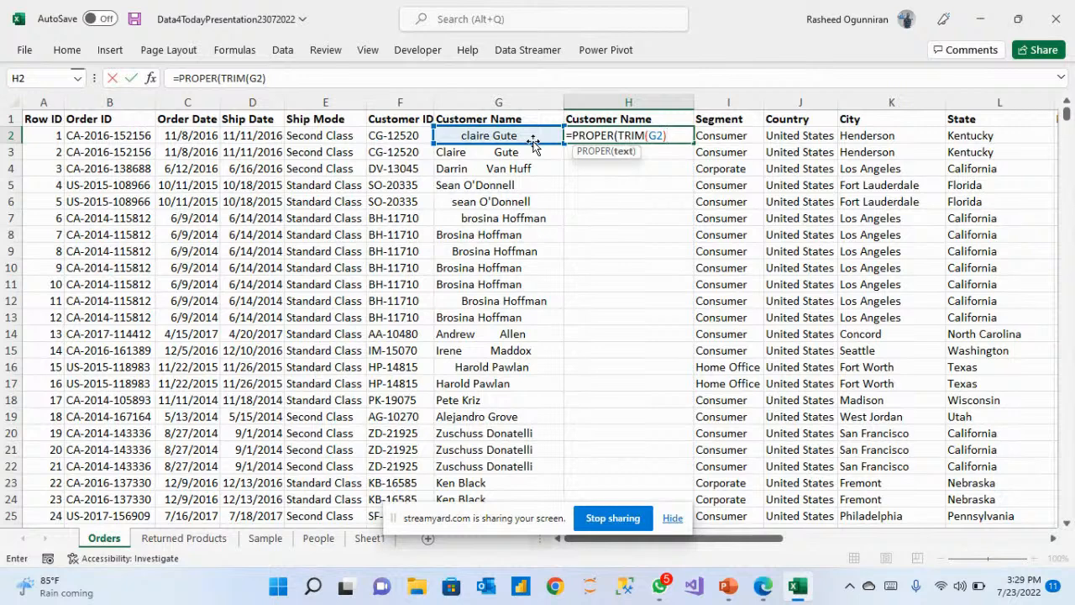
{"action": "type", "text": ")"}
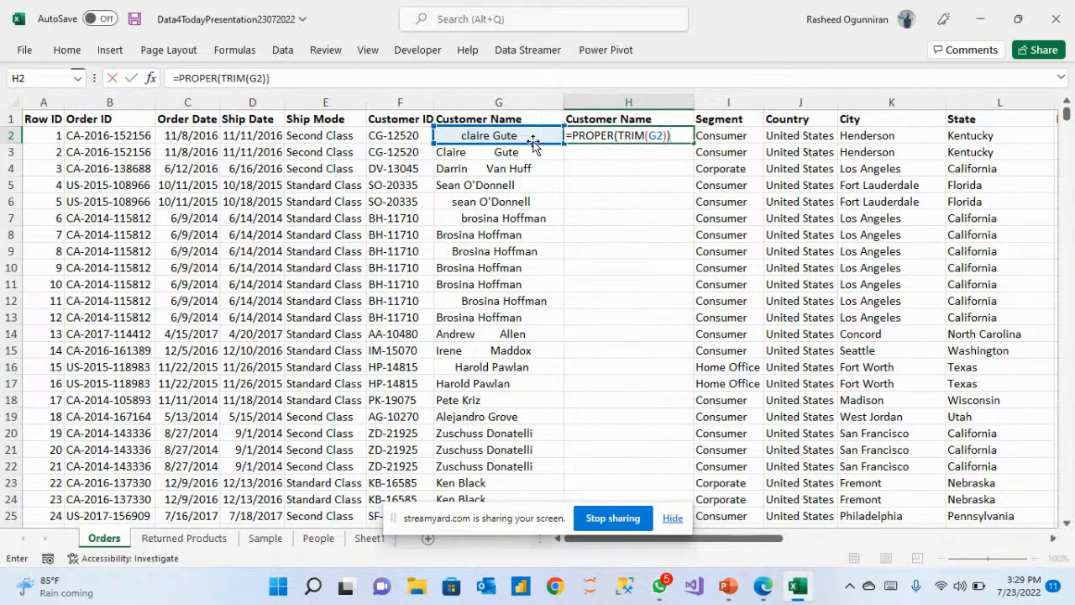
{"action": "key", "text": "Return"}
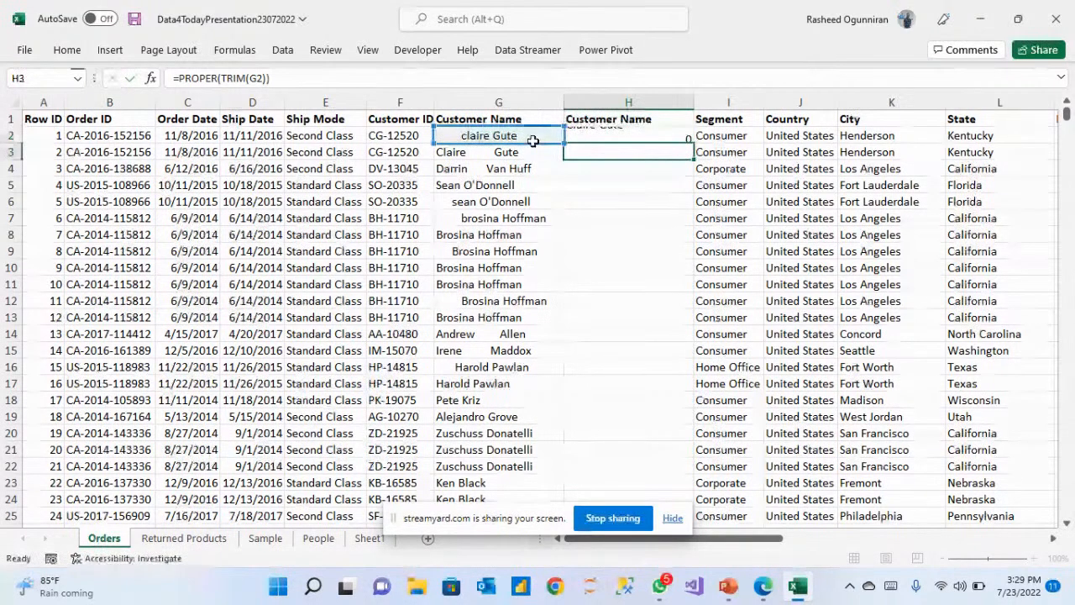
{"action": "left_click", "coordinate": [622, 139]}
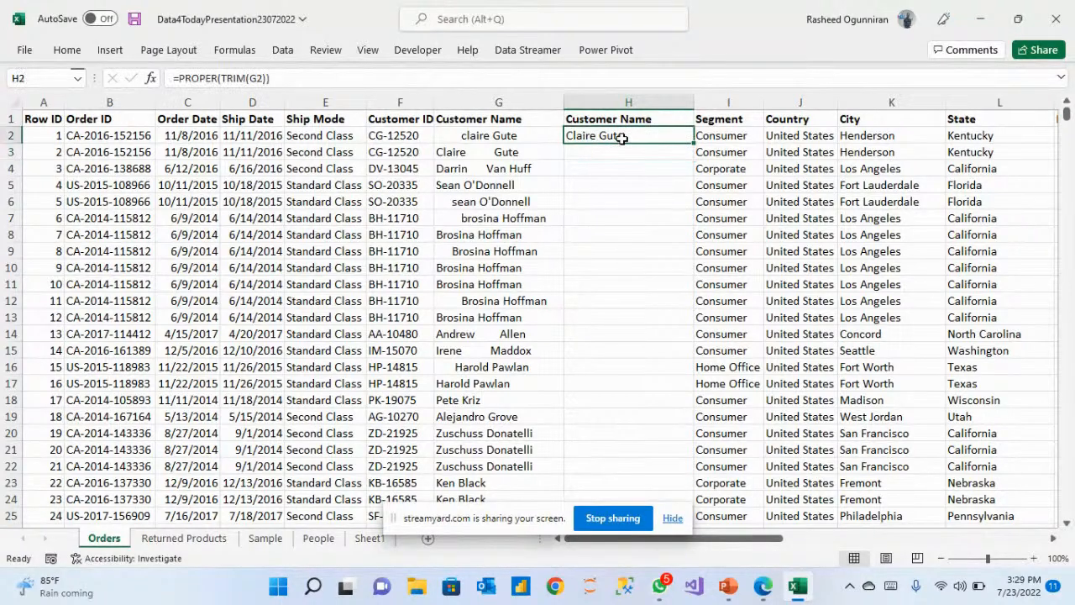
{"action": "double_click", "coordinate": [692, 141]}
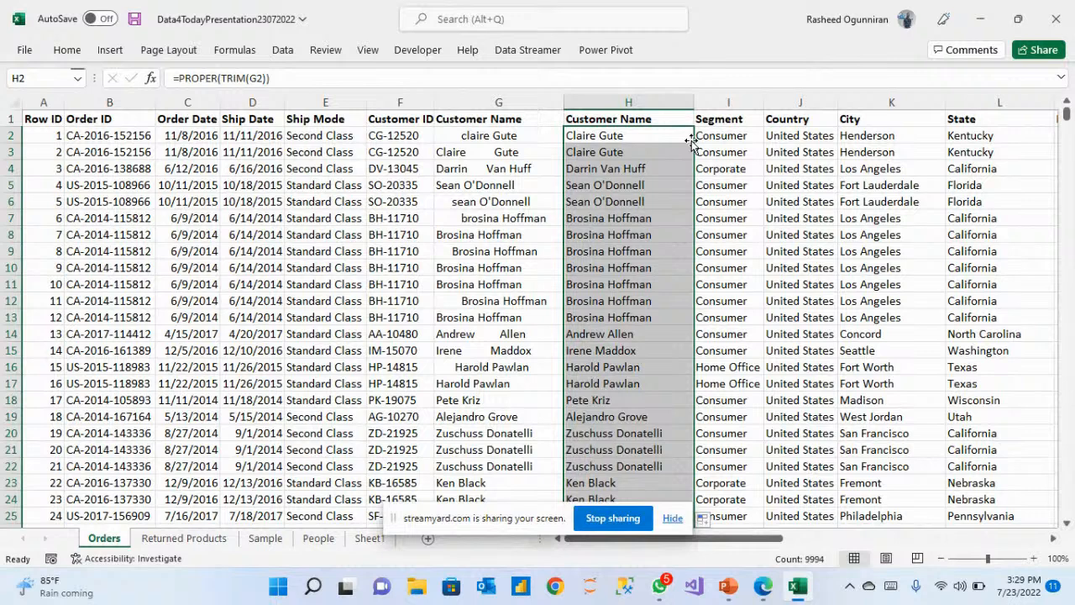
Try to delete the original Customer Name column G, and undo the deletion.
{"action": "left_click", "coordinate": [494, 102]}
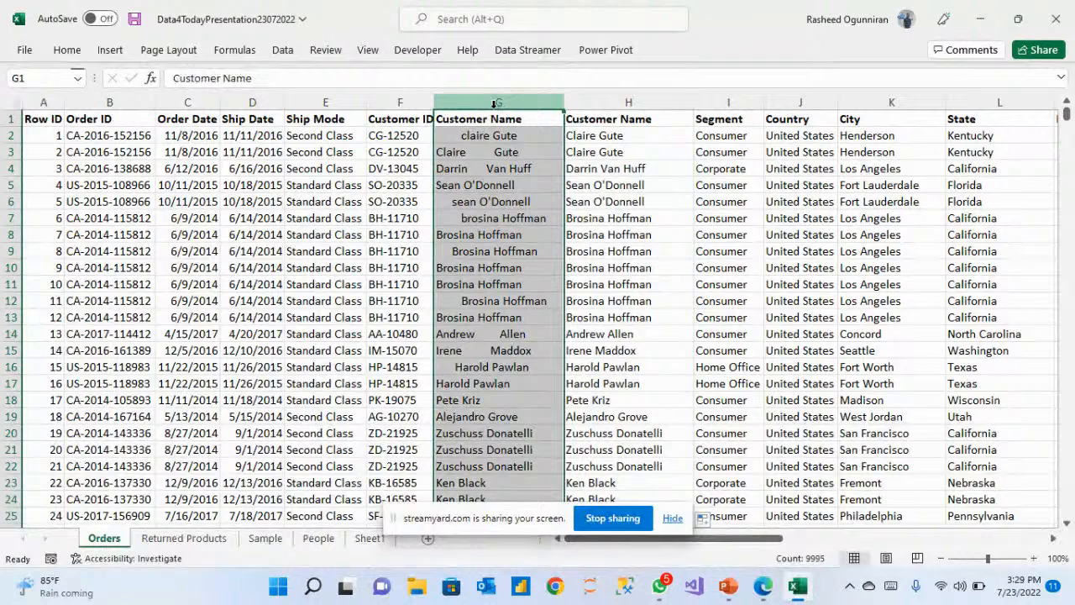
{"action": "key", "text": "ctrl+minus"}
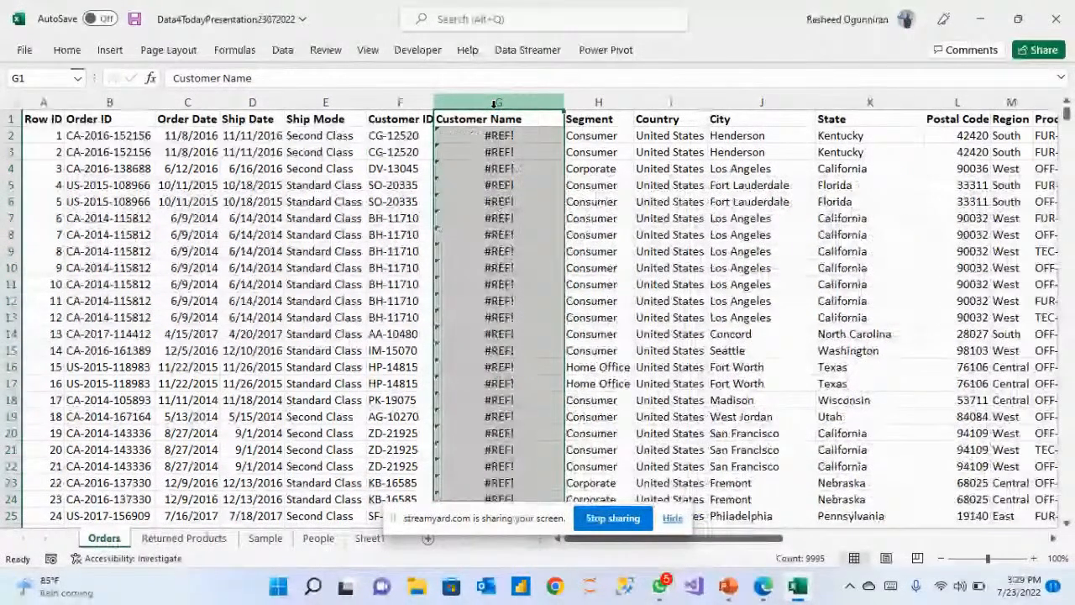
{"action": "key", "text": "ctrl+z"}
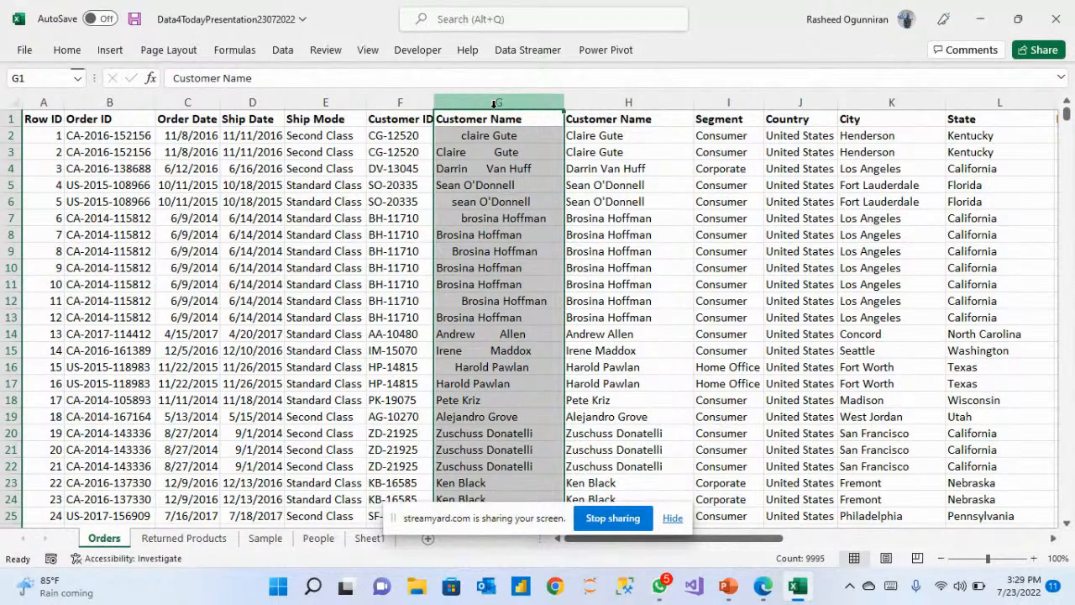
Copy the cleaned Customer Name column H and paste it over itself as values only.
{"action": "left_click", "coordinate": [603, 99]}
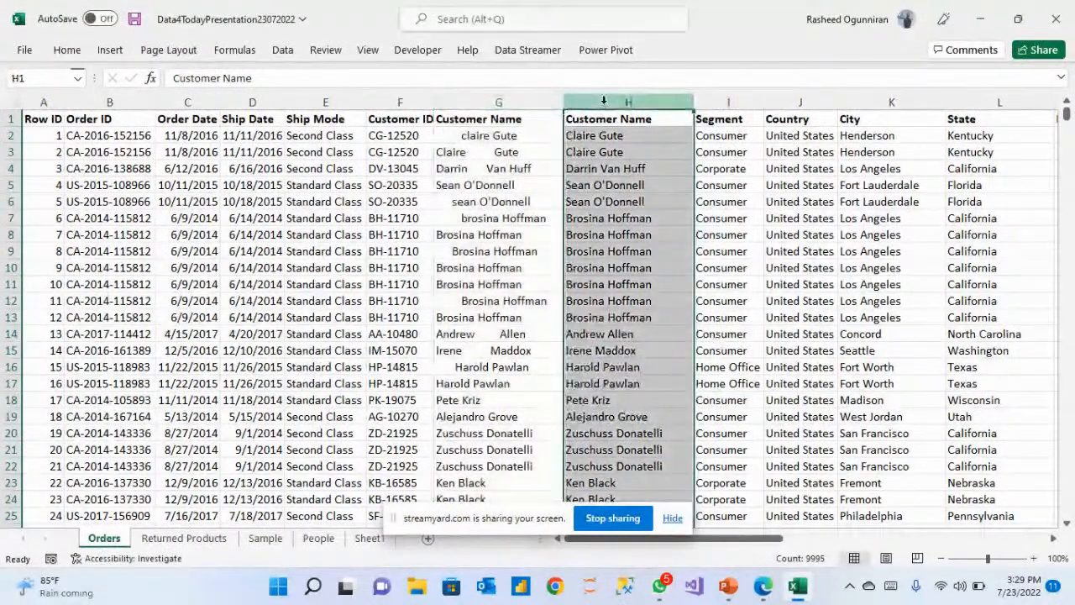
{"action": "key", "text": "ctrl+c"}
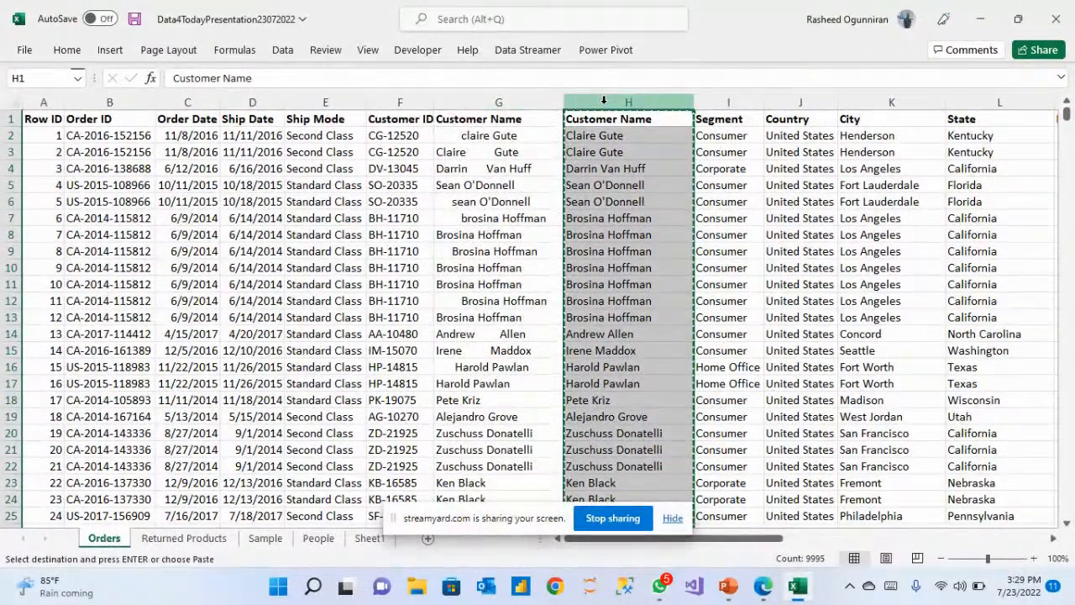
{"action": "left_click", "coordinate": [68, 50]}
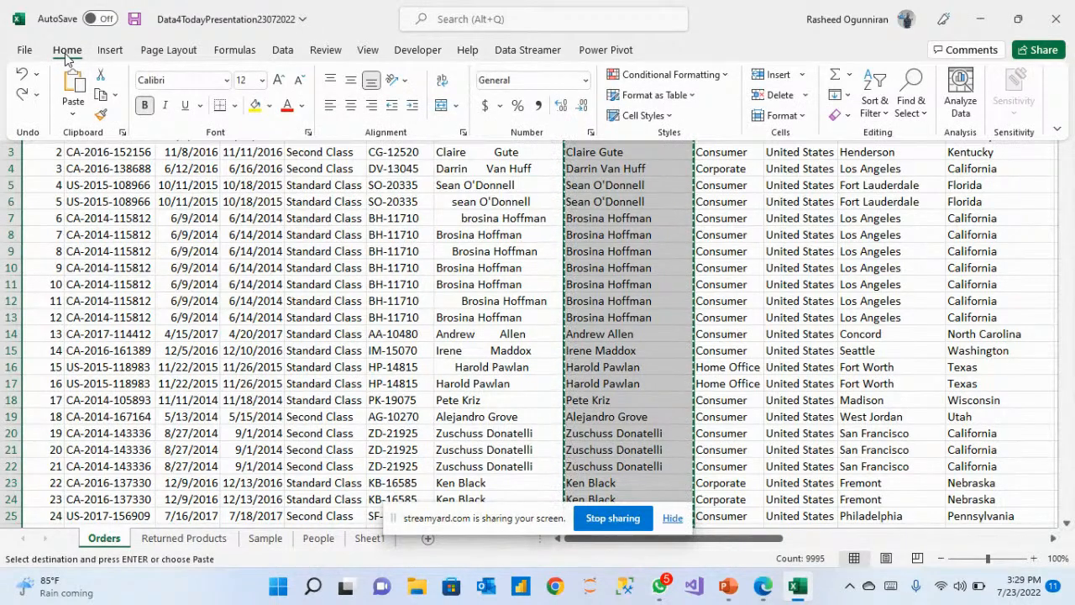
{"action": "left_click", "coordinate": [73, 105]}
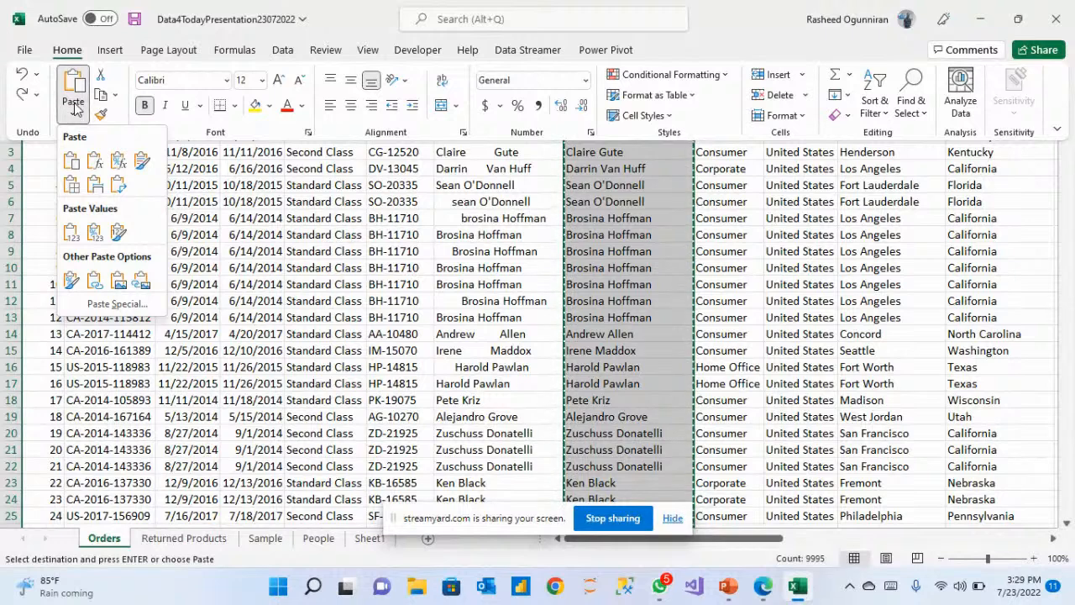
{"action": "left_click", "coordinate": [74, 234]}
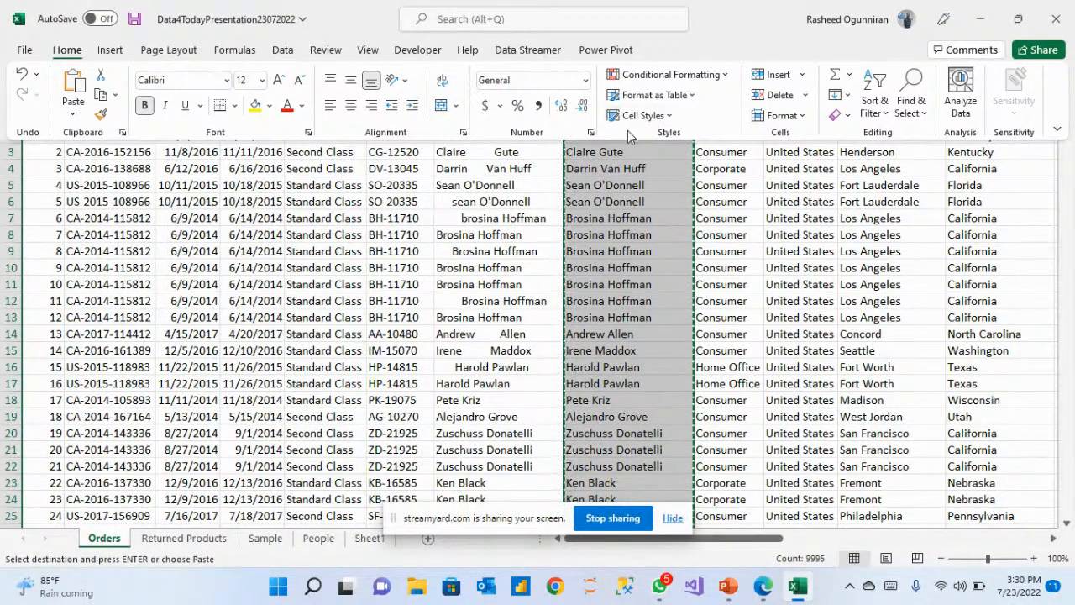
{"action": "left_click", "coordinate": [1066, 173]}
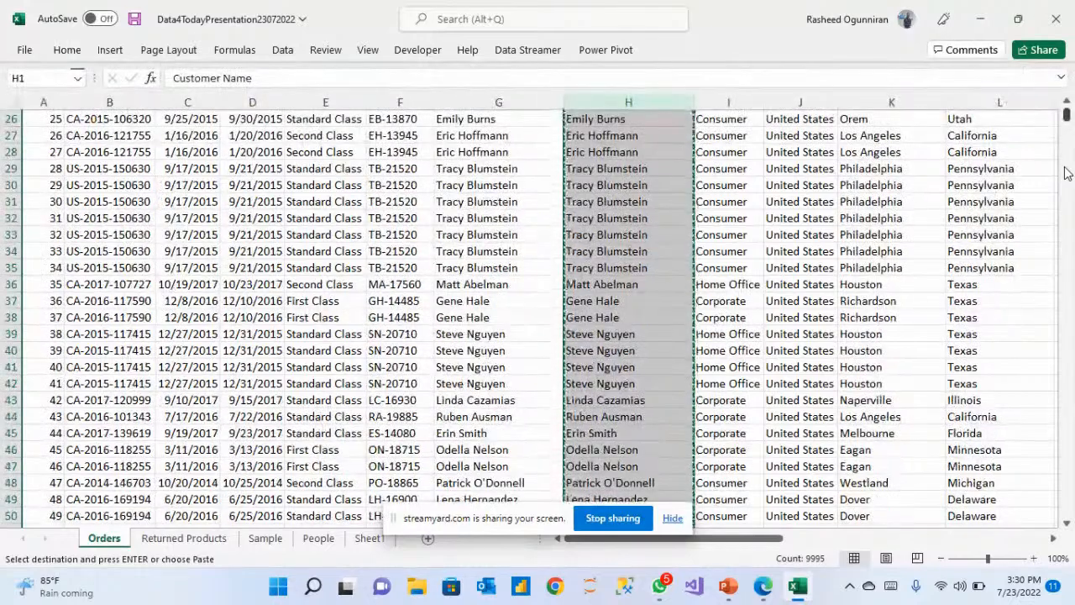
{"action": "key", "text": "ctrl+Up"}
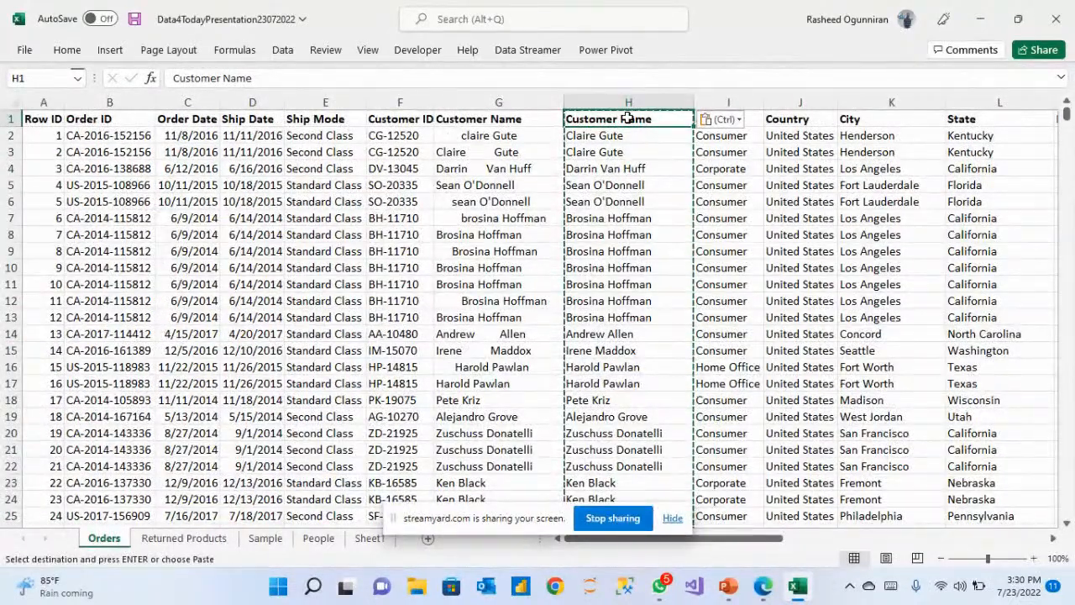
{"action": "key", "text": "ctrl+shift+Down"}
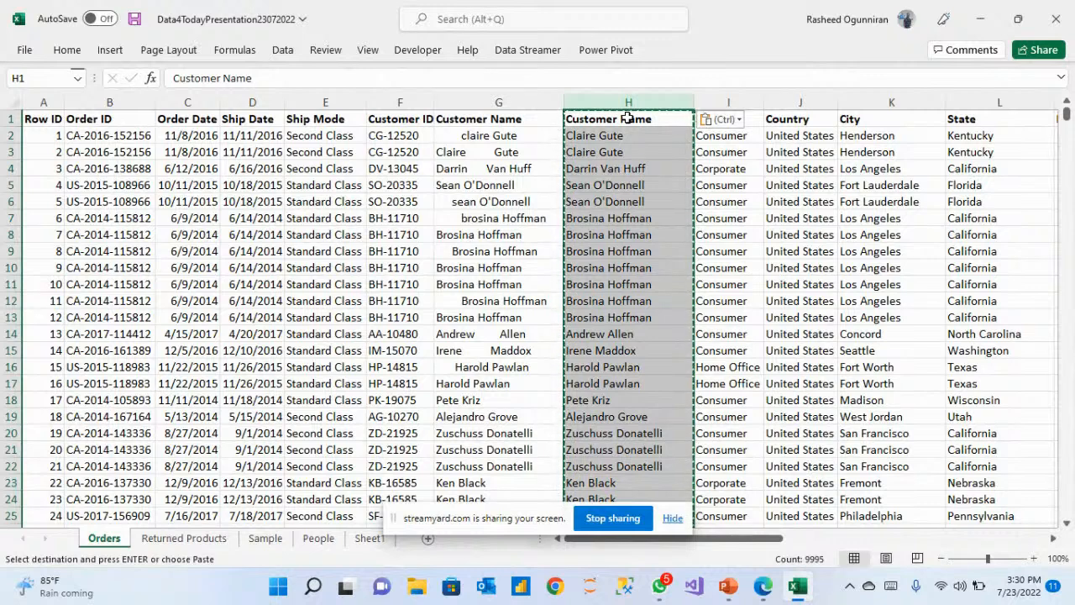
Check that a cleaned name in column H holds a plain value and delete the original Customer Name column G.
{"action": "left_click", "coordinate": [605, 201]}
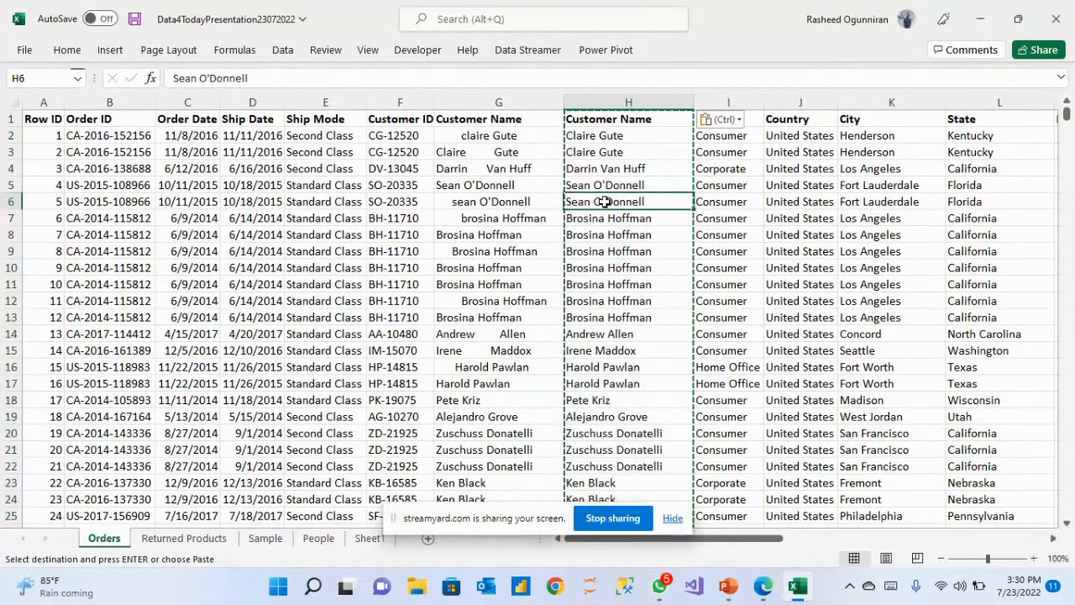
{"action": "left_click", "coordinate": [500, 94]}
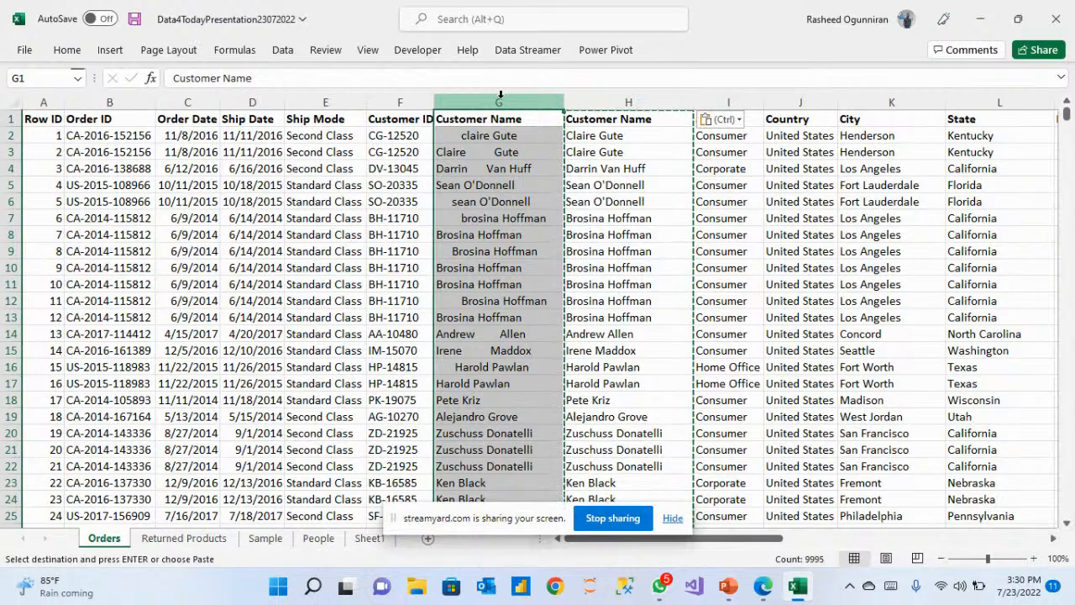
{"action": "key", "text": "Escape"}
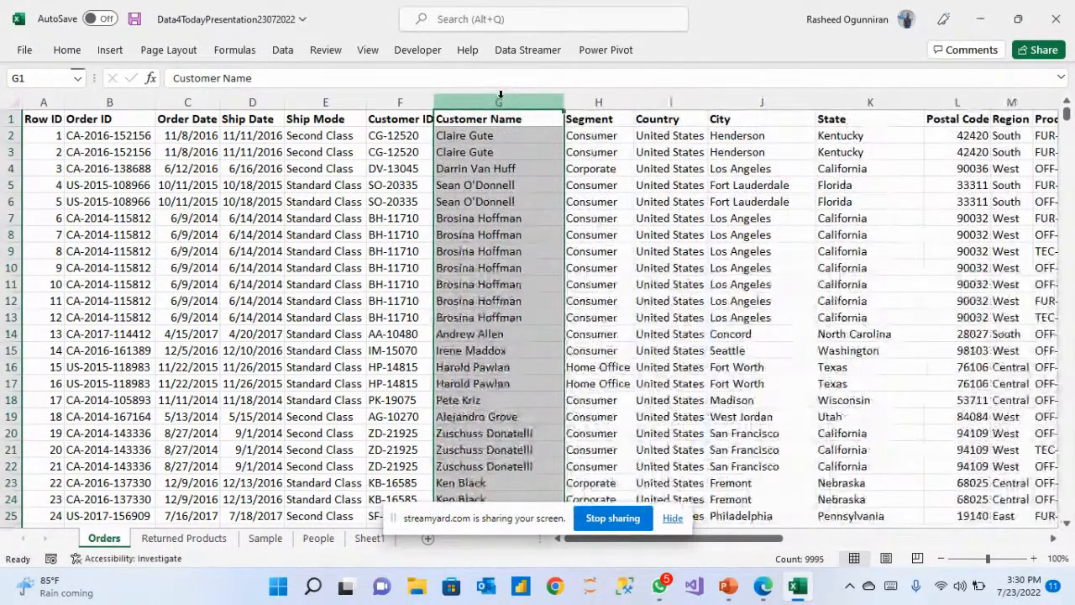
Try to convert the Orders range A1:U9995 into a table with headers, and undo the conversion.
{"action": "left_click", "coordinate": [352, 269]}
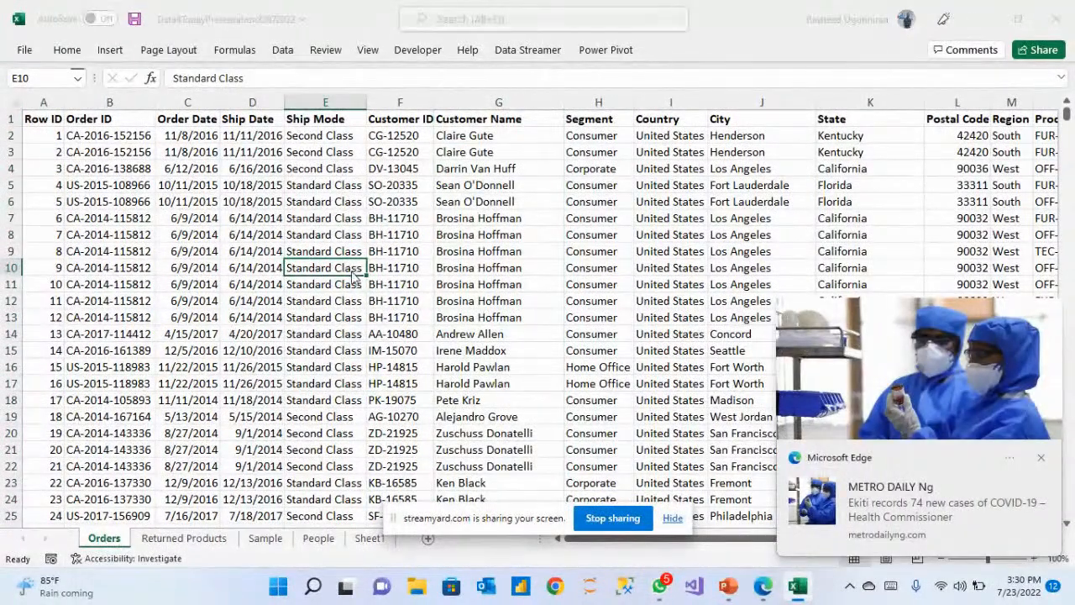
{"action": "key", "text": "ctrl+t"}
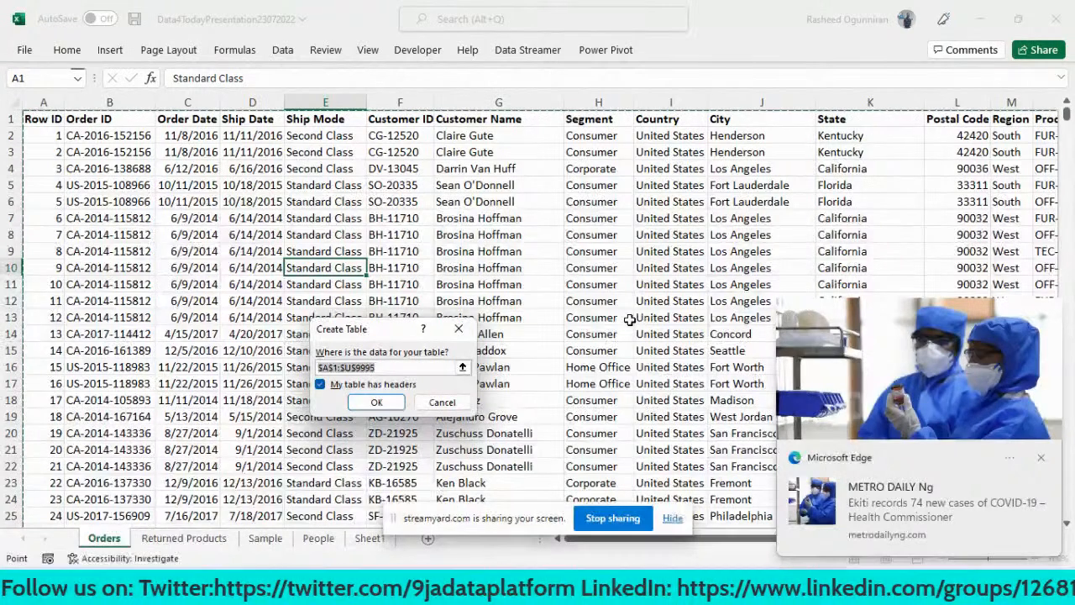
{"action": "left_click", "coordinate": [1042, 454]}
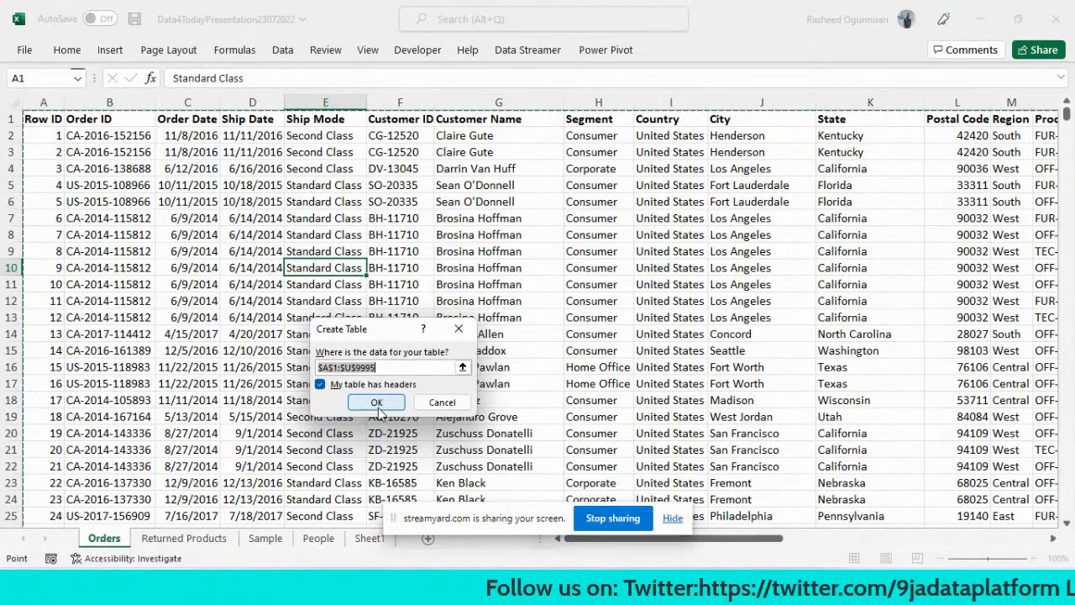
{"action": "left_click", "coordinate": [376, 402]}
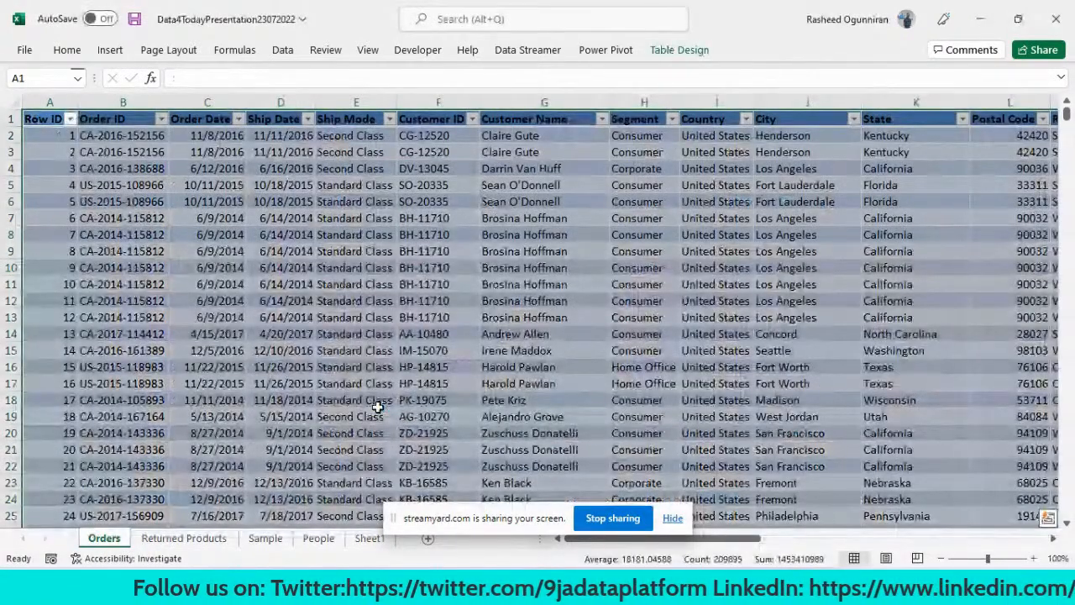
{"action": "key", "text": "ctrl+z"}
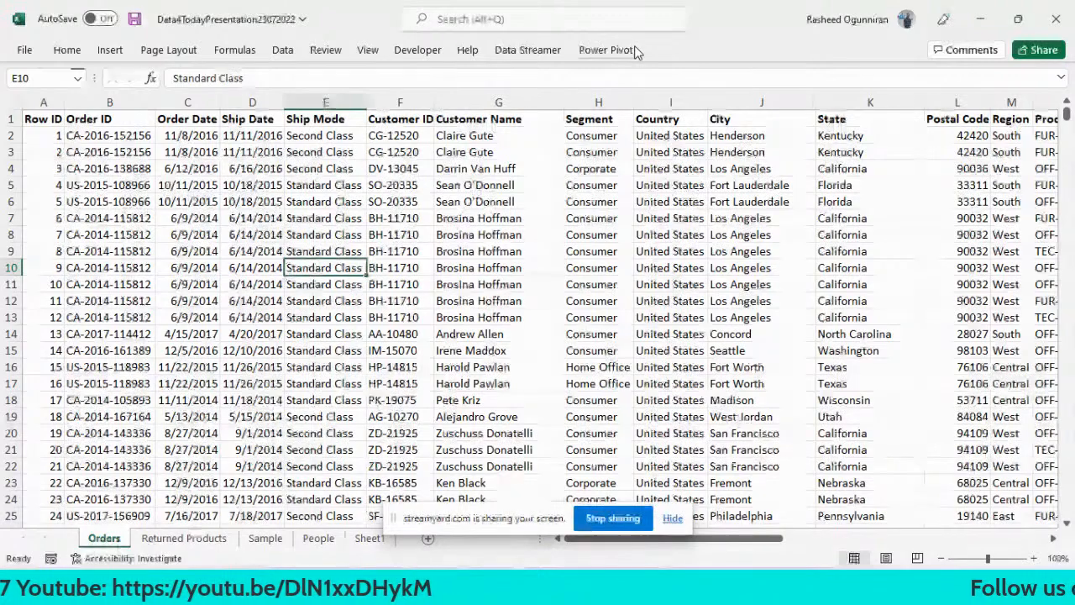
{"action": "left_click", "coordinate": [516, 252]}
{"action": "key", "text": "ctrl+t"}
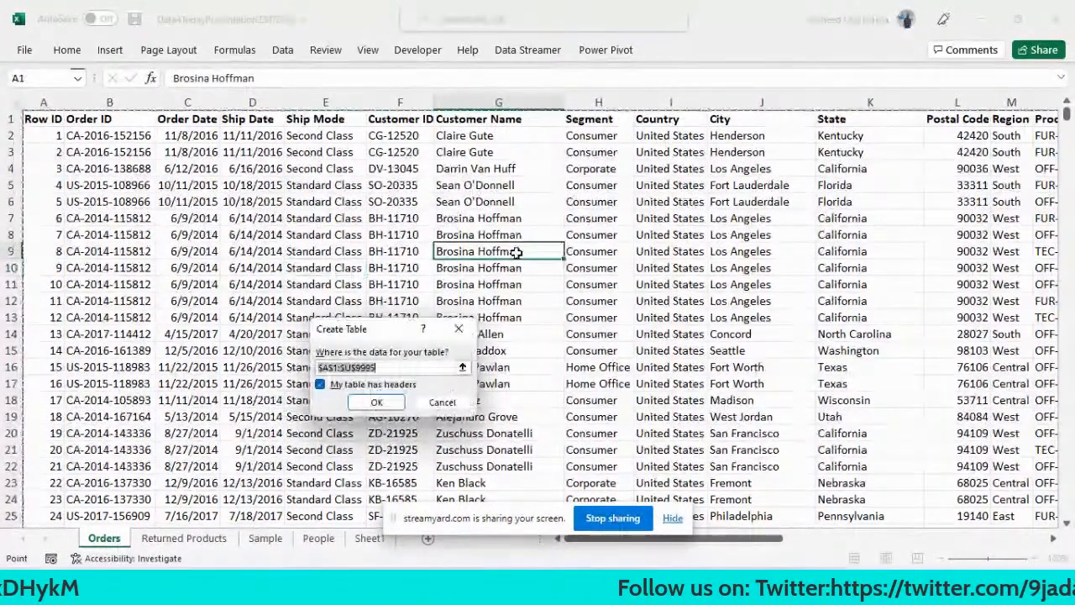
{"action": "left_click", "coordinate": [515, 250]}
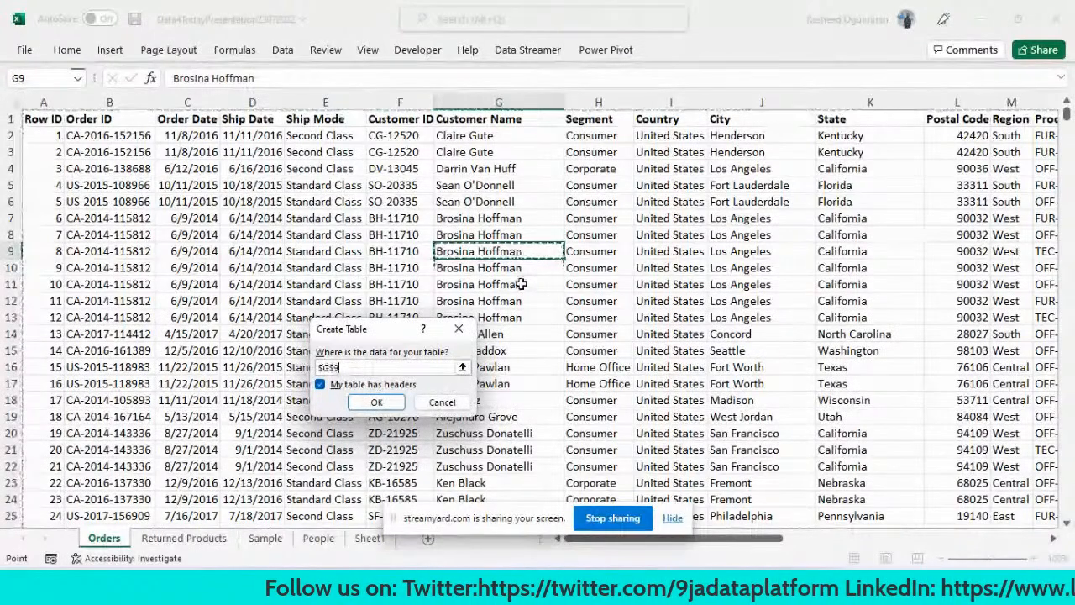
{"action": "key", "text": "Escape"}
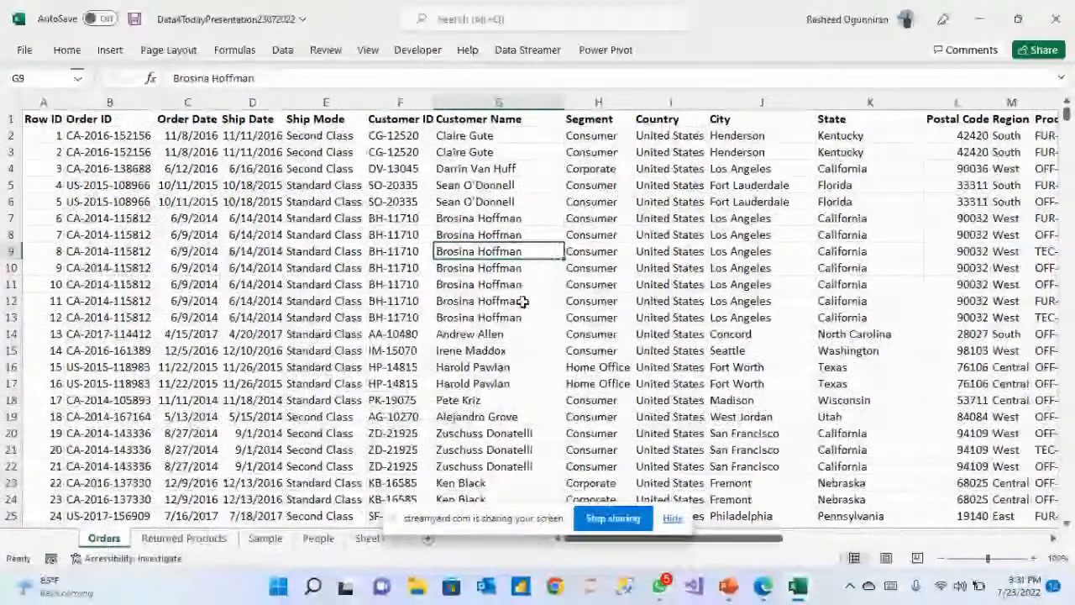
Convert the Orders range A1:U9995 into a table with headers and apply the light black-and-grey banded table style.
{"action": "left_click", "coordinate": [522, 301]}
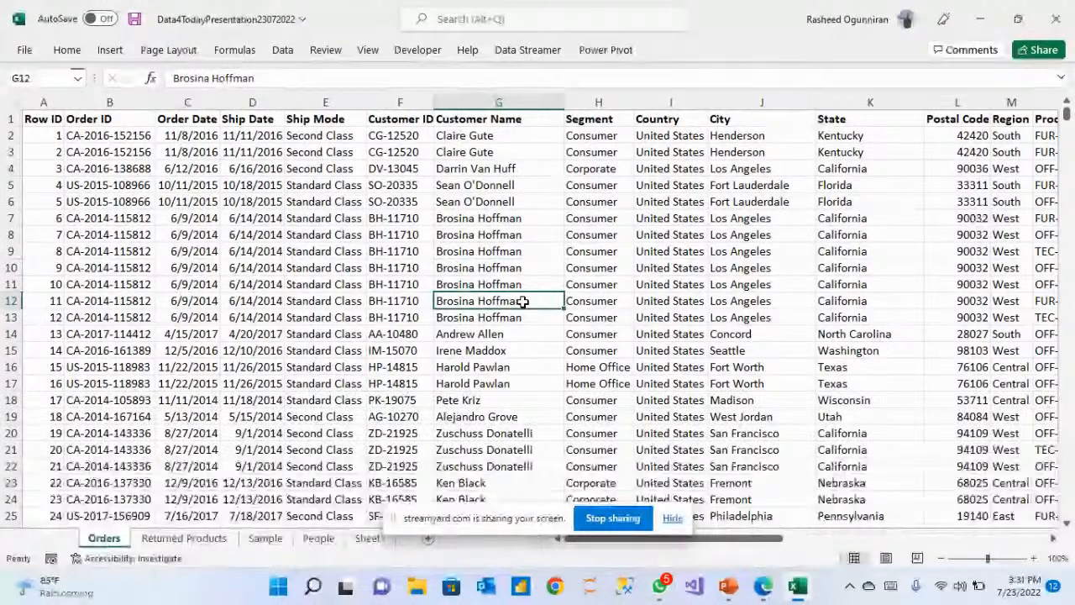
{"action": "key", "text": "ctrl+t"}
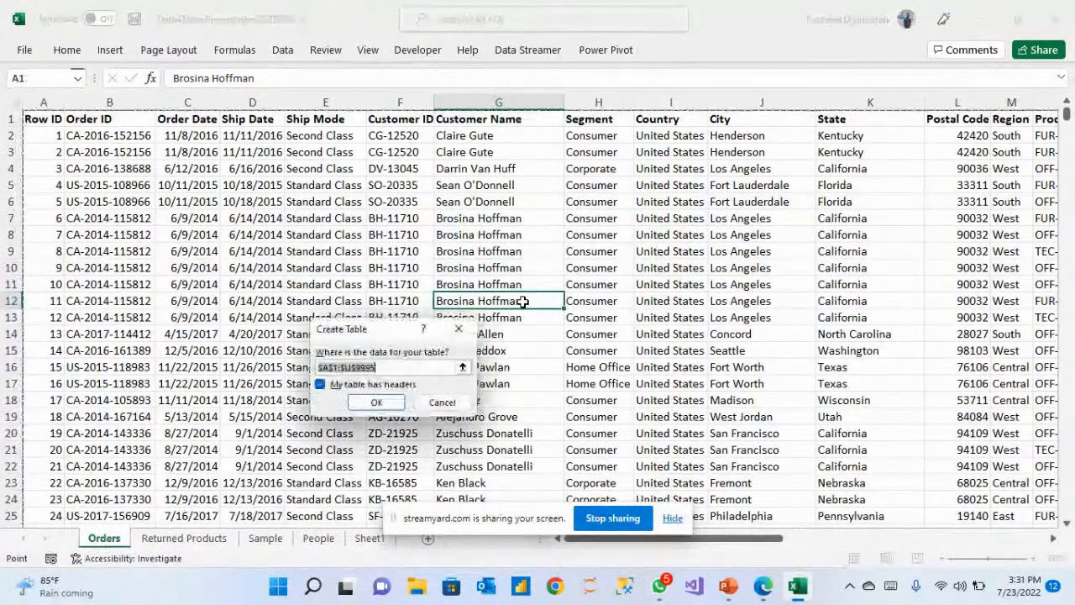
{"action": "left_click", "coordinate": [382, 405]}
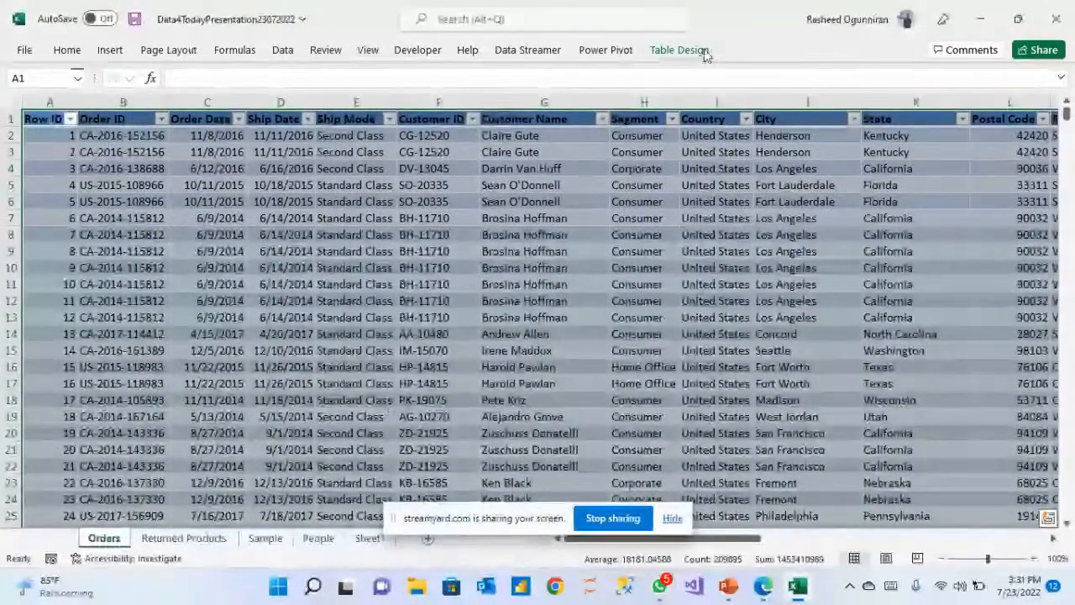
{"action": "left_click", "coordinate": [696, 49]}
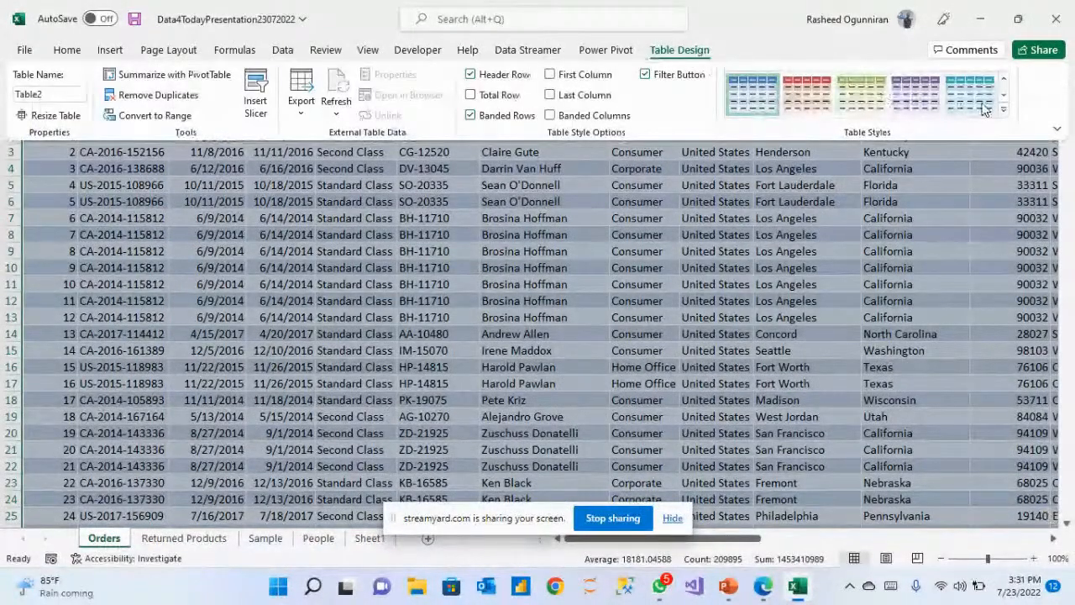
{"action": "left_click", "coordinate": [1006, 109]}
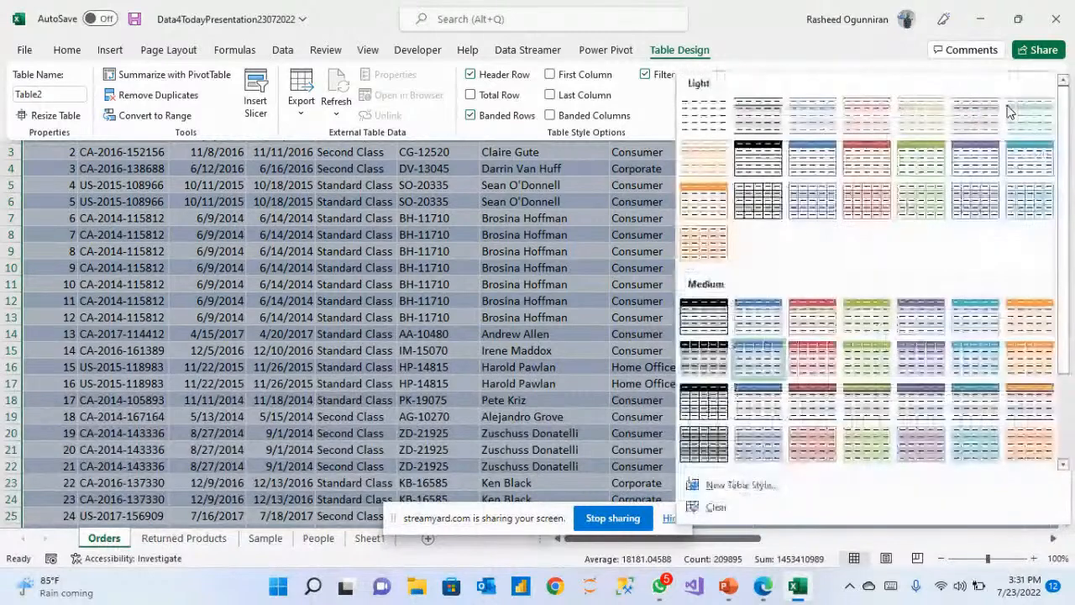
{"action": "left_click", "coordinate": [752, 115]}
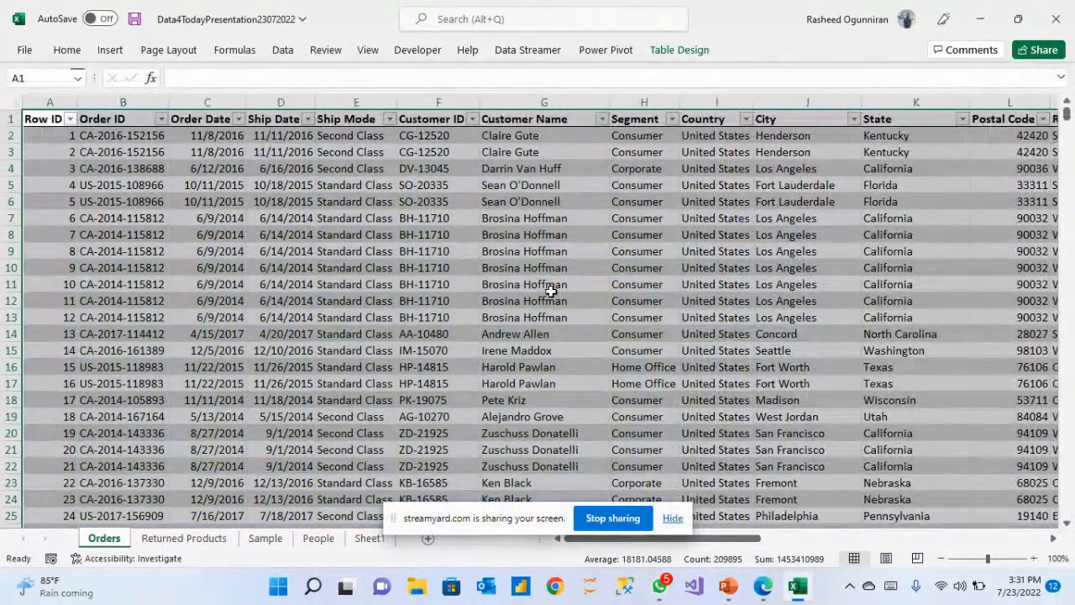
{"action": "left_click", "coordinate": [456, 315]}
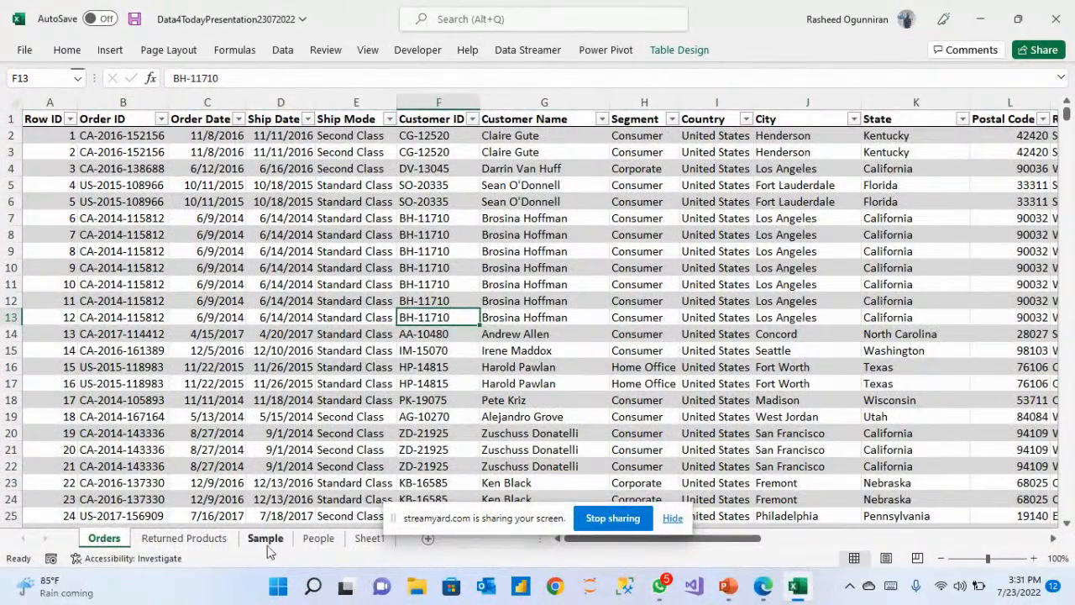
Hide the People and Returned Products sheets of the workbook.
{"action": "left_click", "coordinate": [265, 538]}
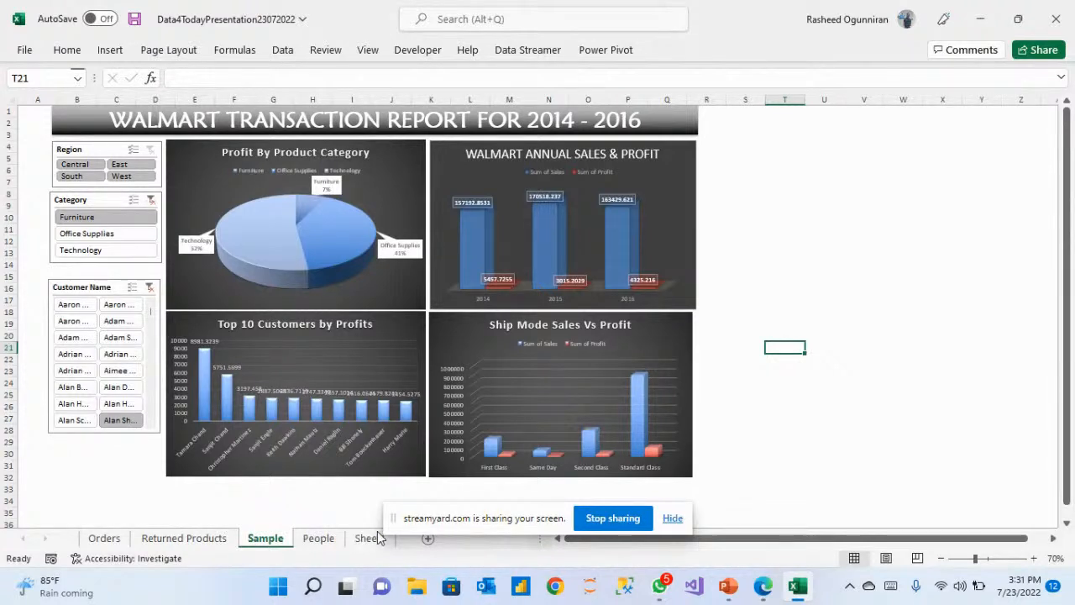
{"action": "right_click", "coordinate": [319, 538]}
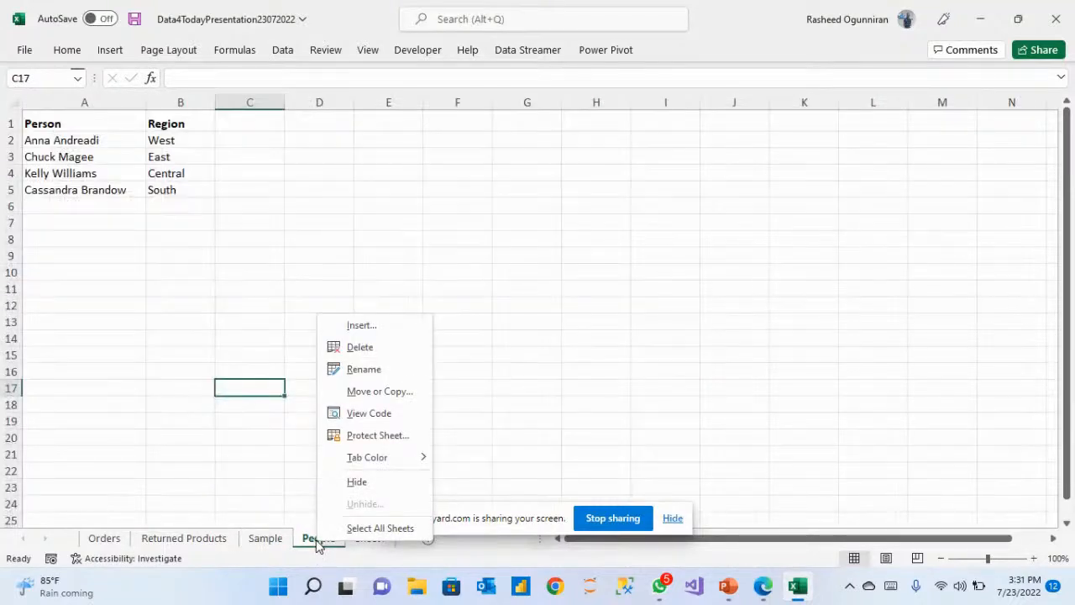
{"action": "left_click", "coordinate": [375, 484]}
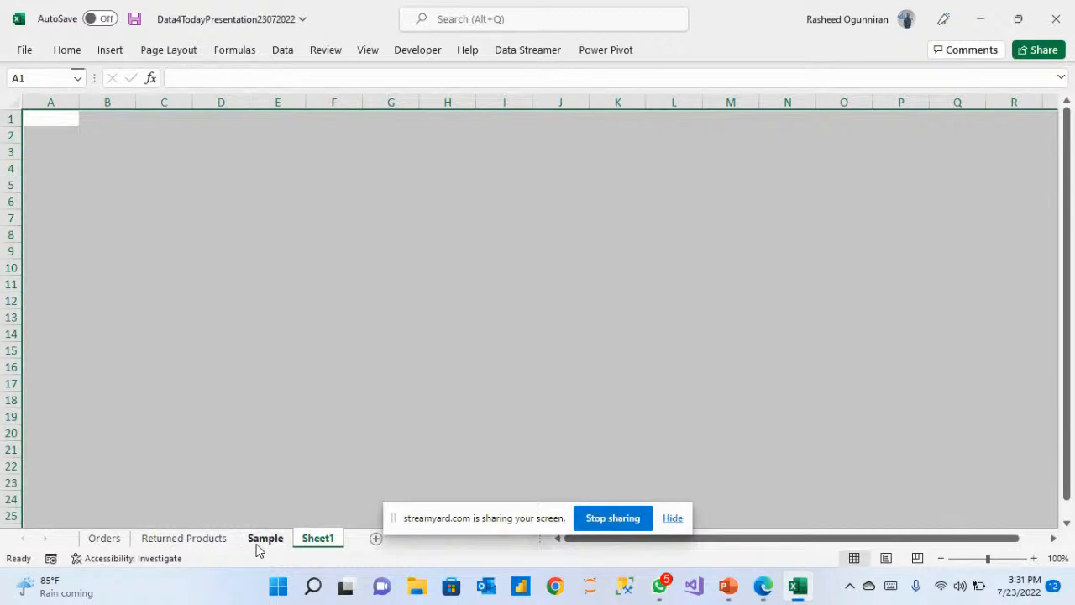
{"action": "left_click", "coordinate": [200, 538]}
{"action": "right_click", "coordinate": [200, 539]}
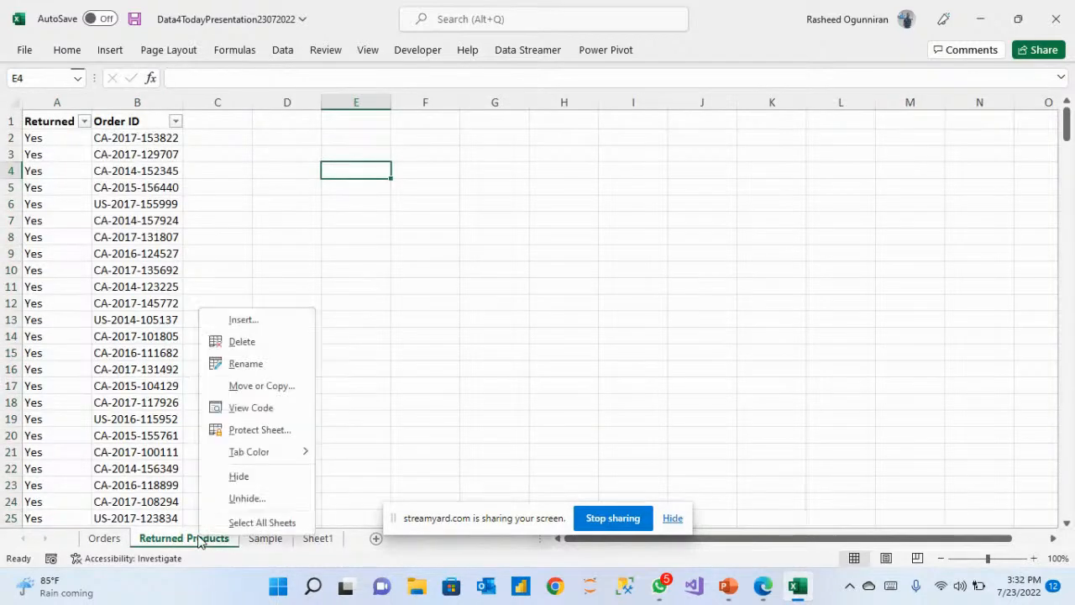
{"action": "left_click", "coordinate": [257, 475]}
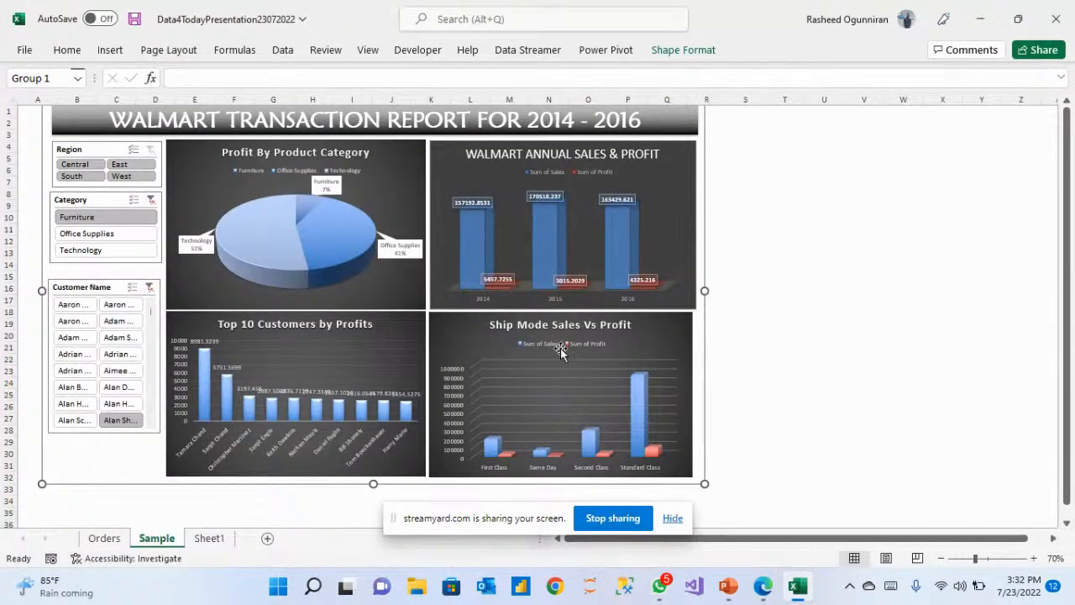
{"action": "left_click", "coordinate": [837, 463]}
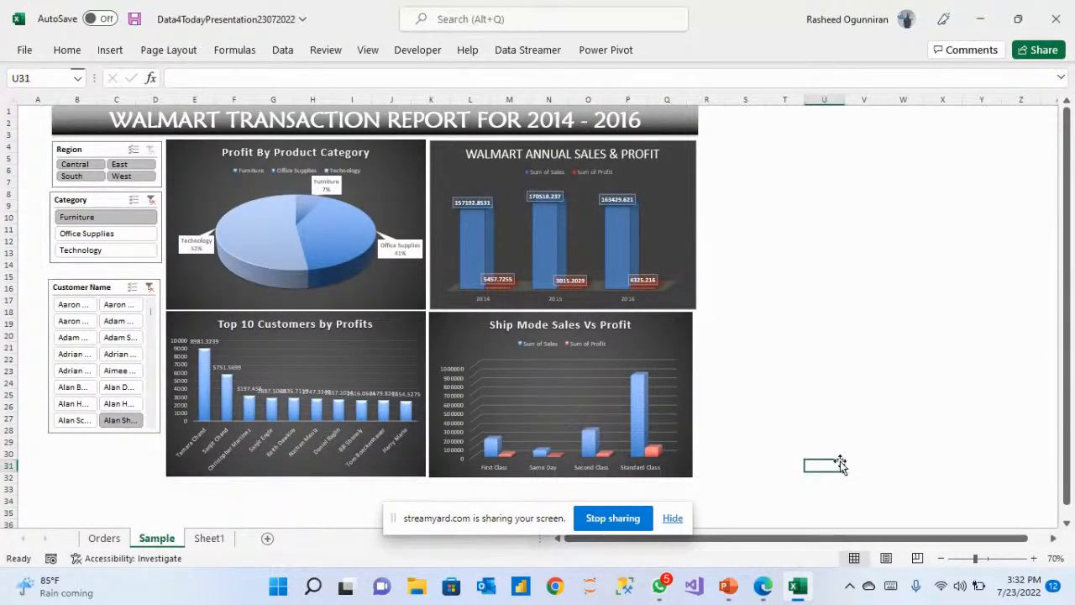
Draw a rectangle on Sheet1 from cell A1 to about R31, about 6.73" high and 13.59" wide, as the report background.
{"action": "left_click", "coordinate": [212, 541]}
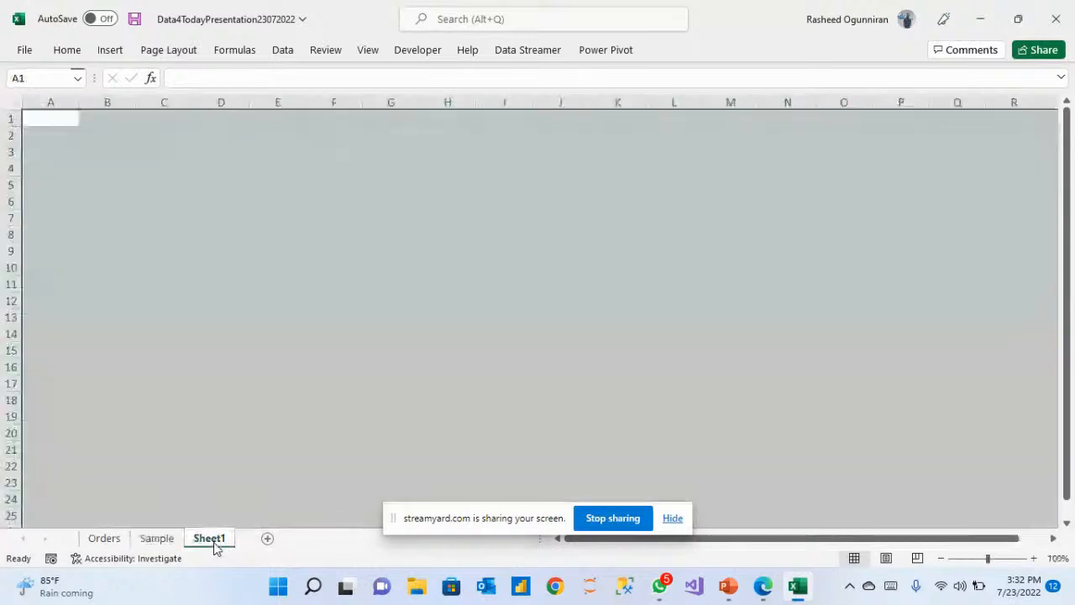
{"action": "left_click", "coordinate": [168, 479]}
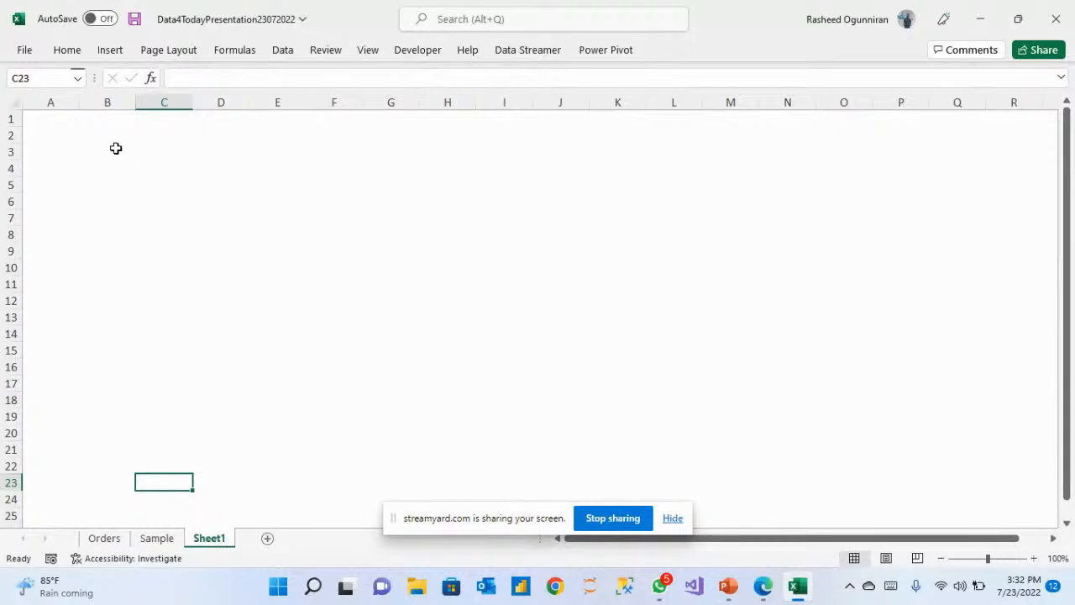
{"action": "left_click", "coordinate": [31, 118]}
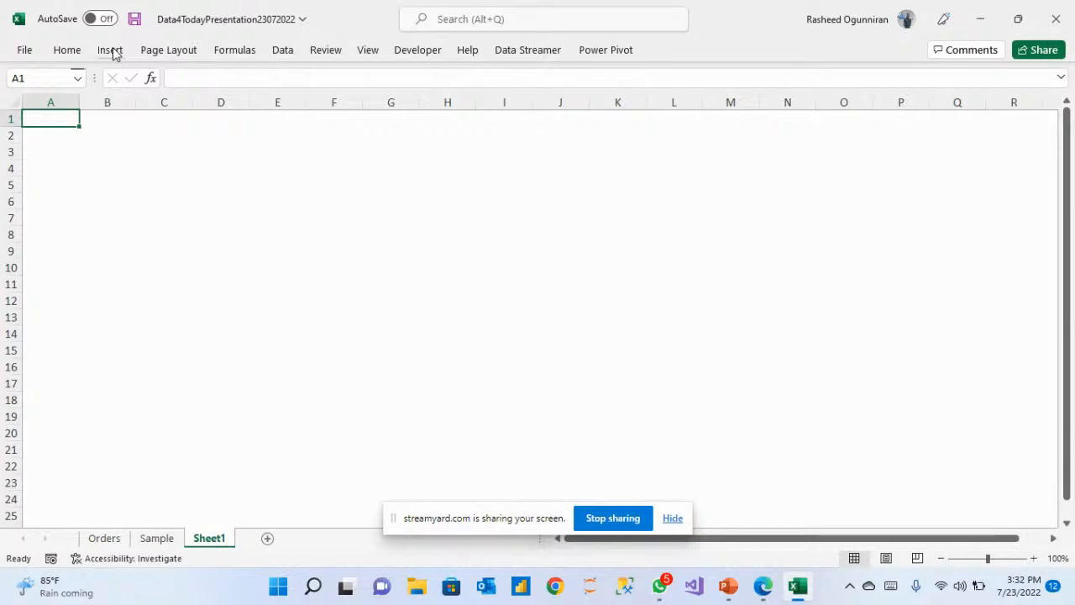
{"action": "left_click", "coordinate": [77, 53]}
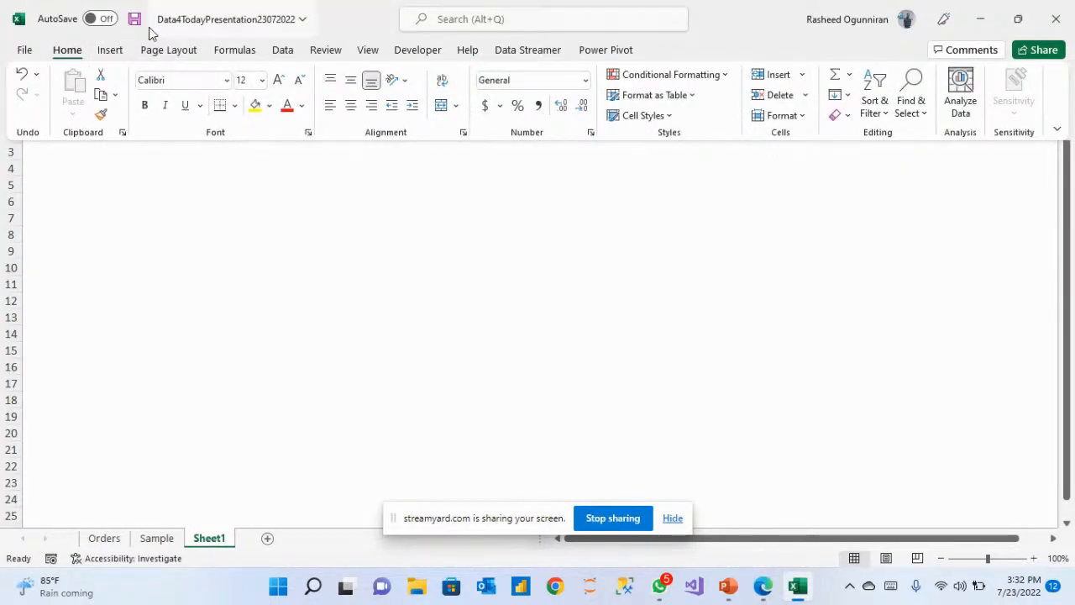
{"action": "left_click", "coordinate": [107, 54]}
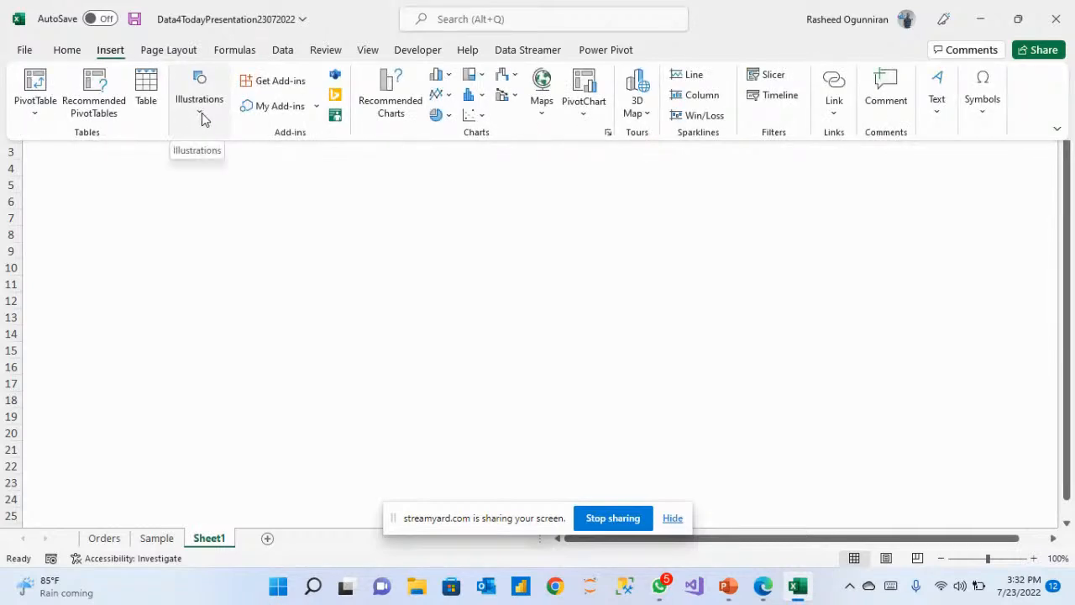
{"action": "left_click", "coordinate": [202, 113]}
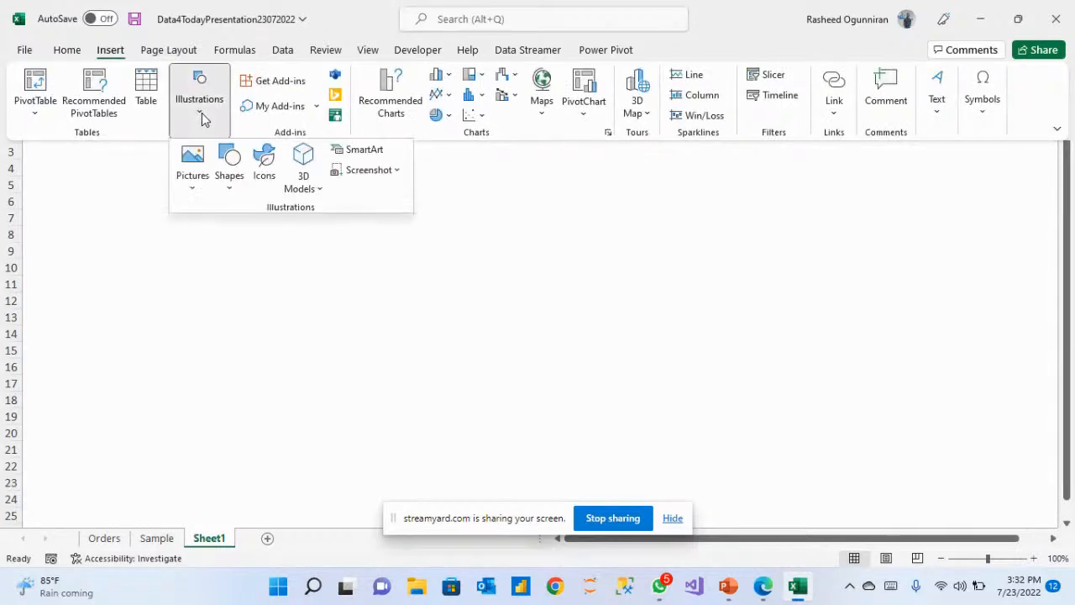
{"action": "left_click", "coordinate": [231, 192]}
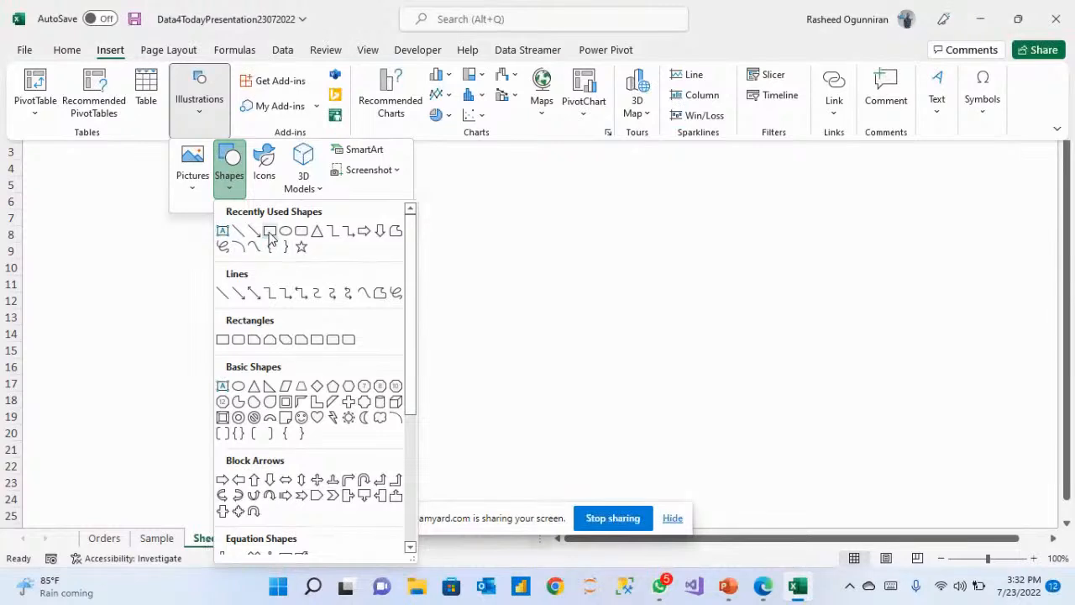
{"action": "left_click", "coordinate": [270, 232]}
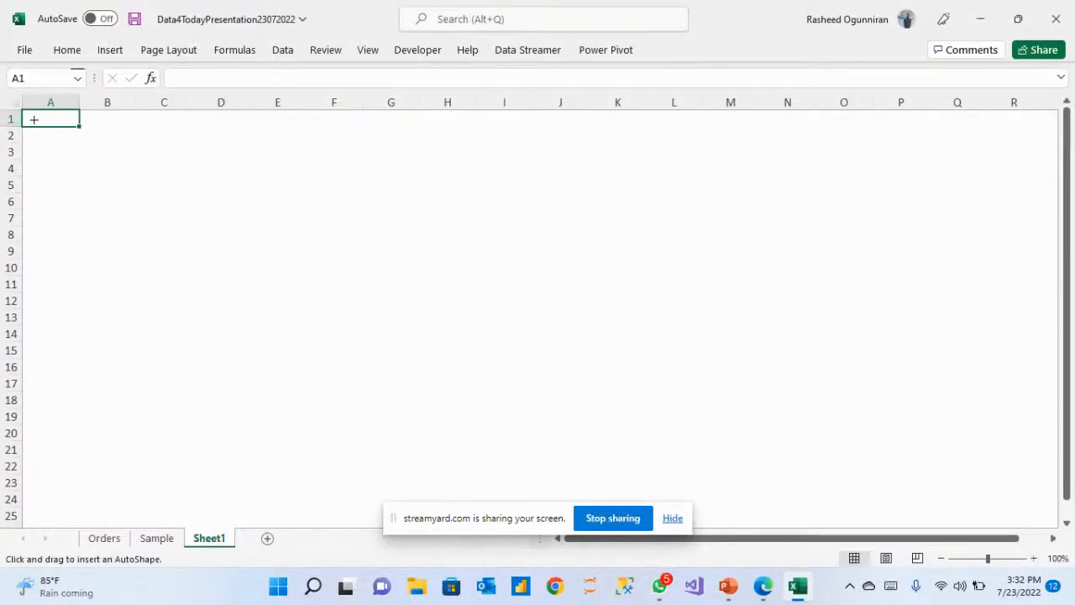
{"action": "left_click_drag", "start_coordinate": [26, 117], "coordinate": [1056, 525]}
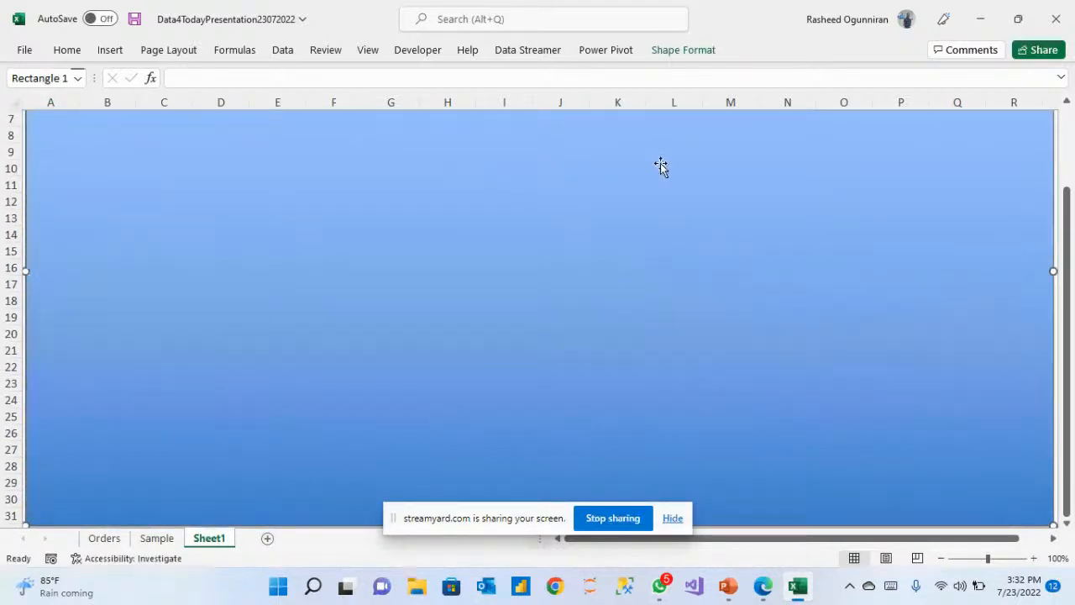
Set the background rectangle's text fill to a light grey theme colour.
{"action": "left_click", "coordinate": [681, 53]}
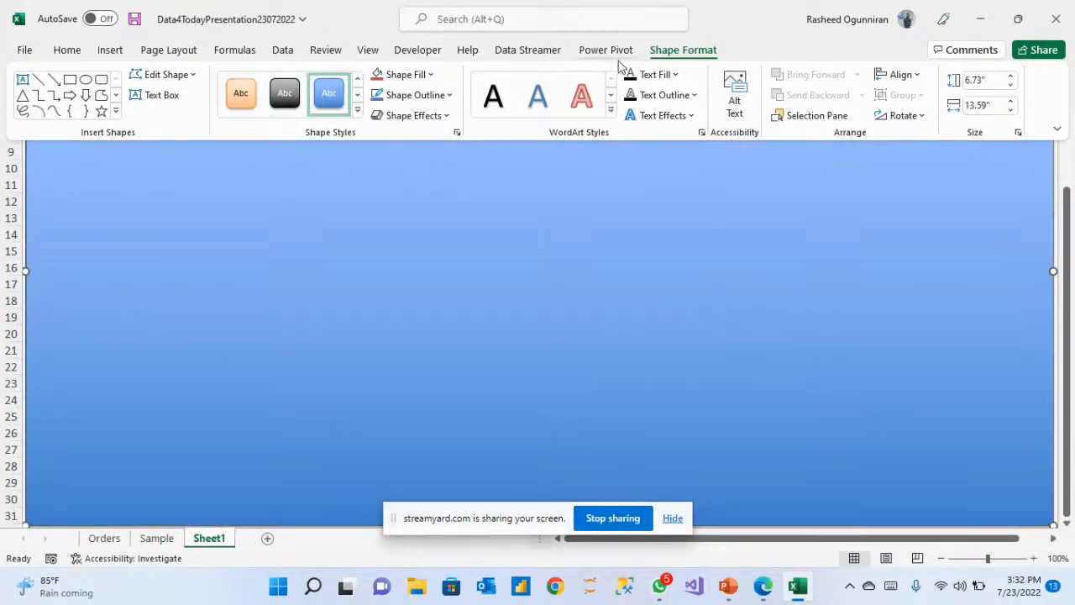
{"action": "left_click", "coordinate": [676, 74]}
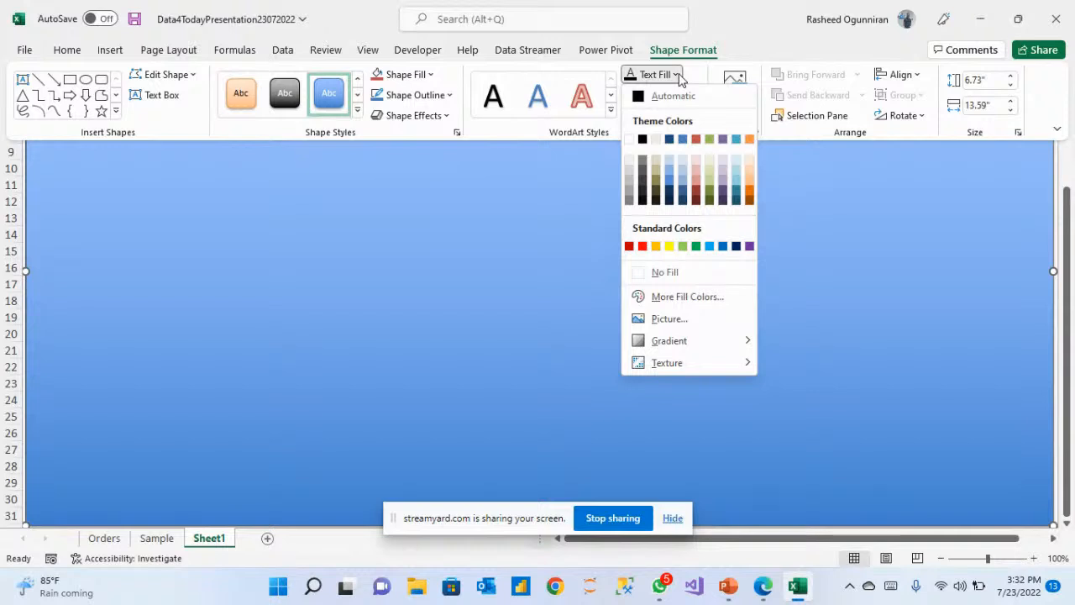
{"action": "left_click", "coordinate": [631, 180]}
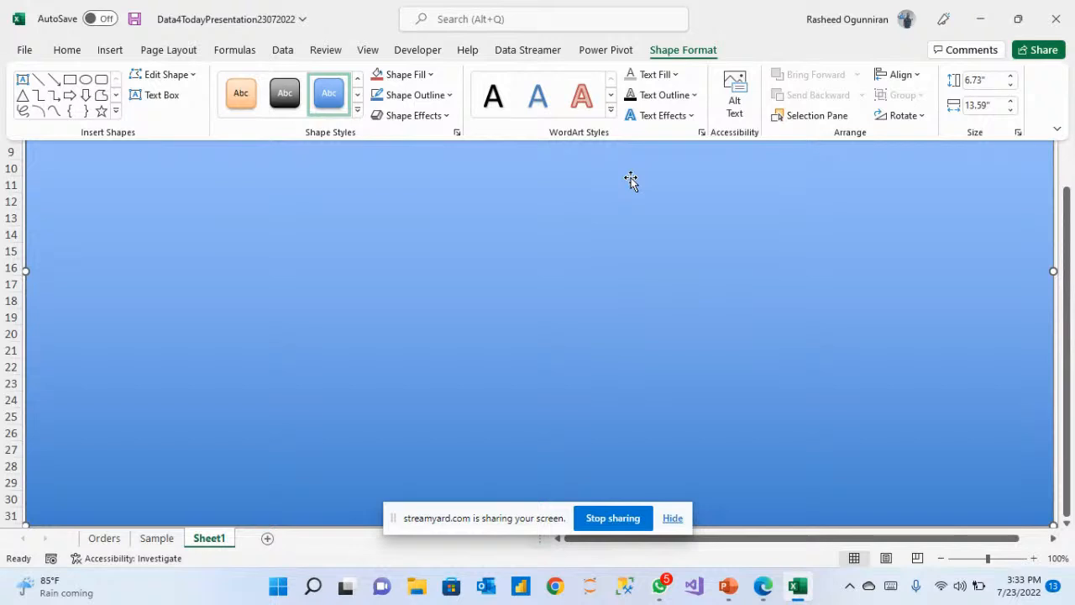
{"action": "left_click", "coordinate": [583, 250]}
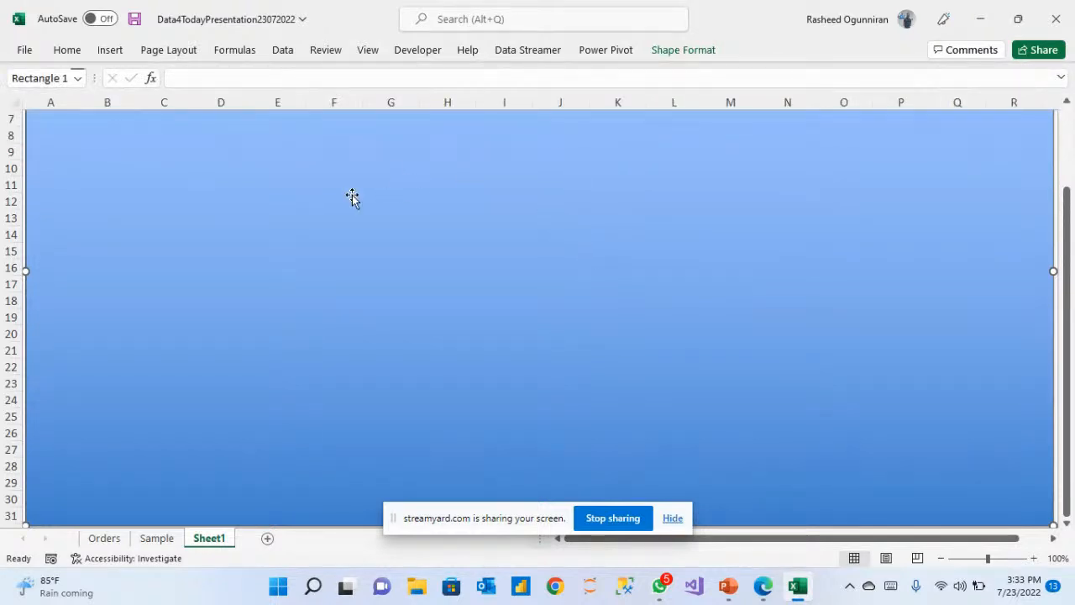
Remove the background rectangle's outline and fill the shape with a light grey theme colour.
{"action": "left_click", "coordinate": [682, 51]}
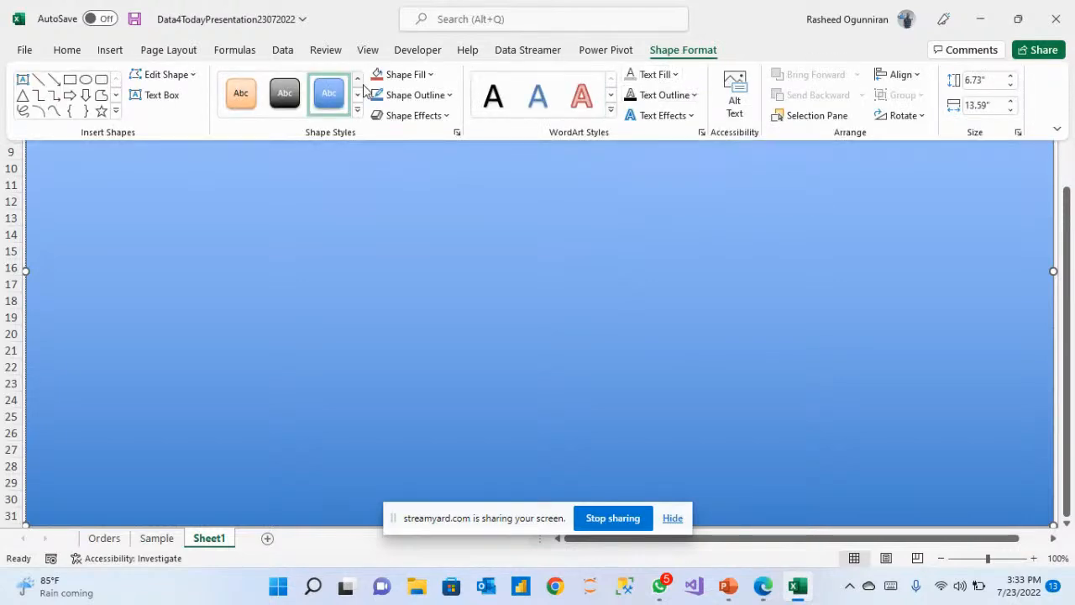
{"action": "left_click", "coordinate": [450, 97]}
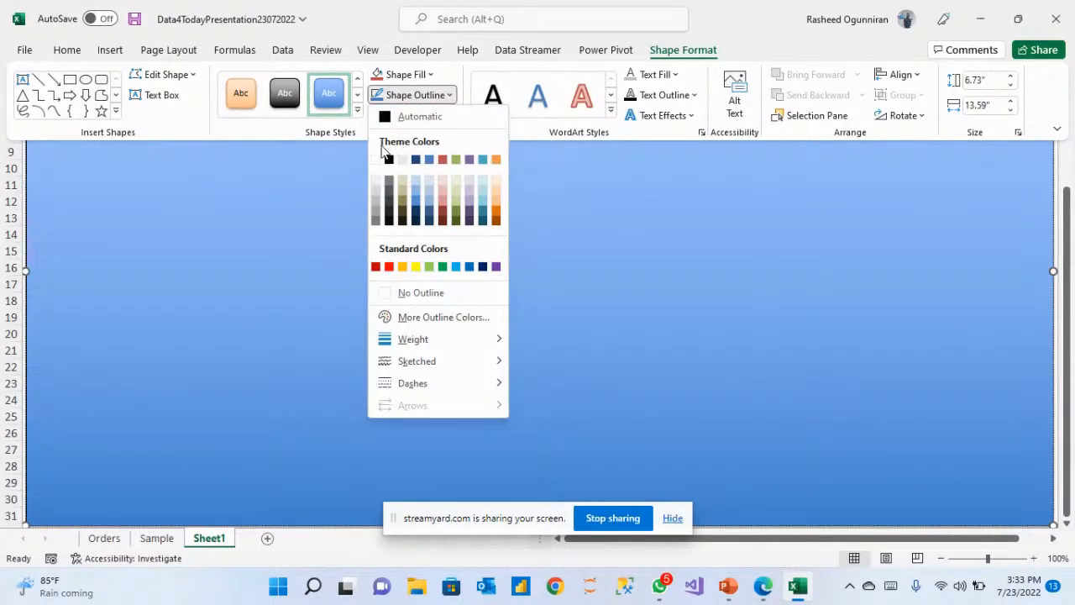
{"action": "left_click", "coordinate": [440, 294]}
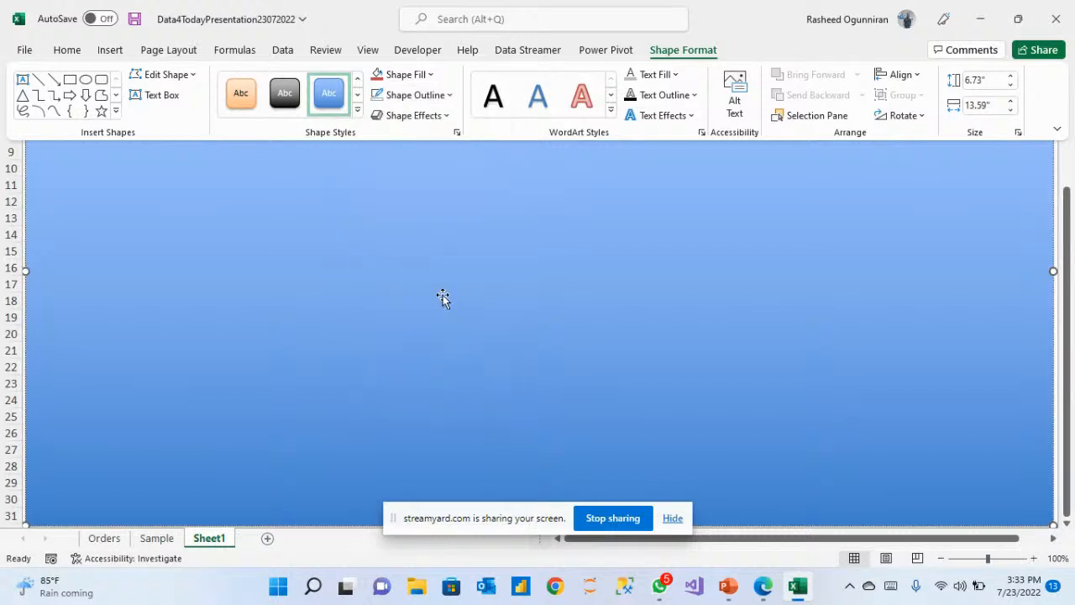
{"action": "left_click", "coordinate": [433, 75]}
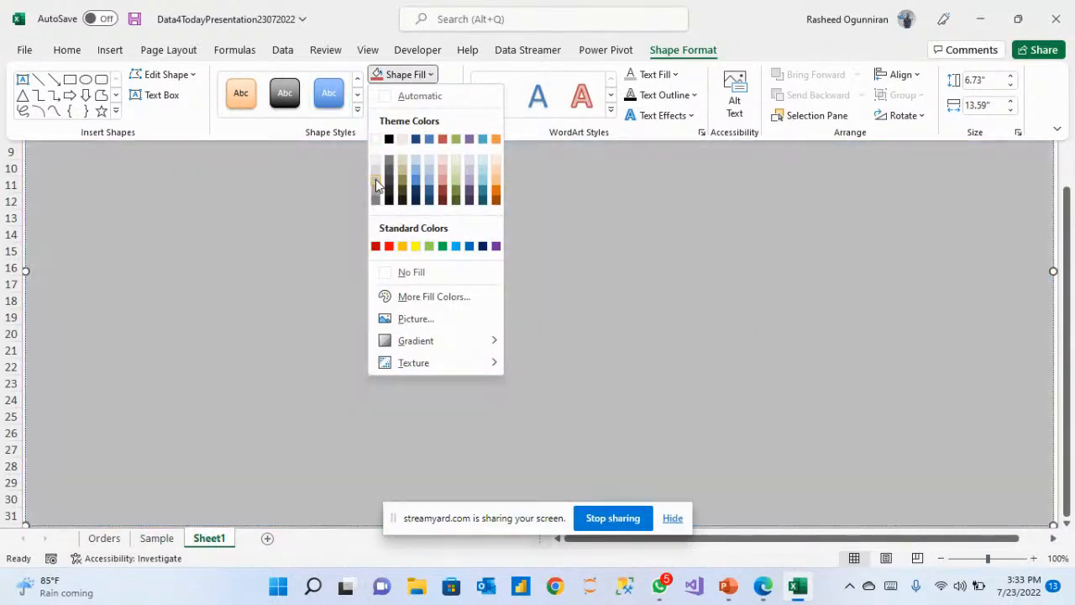
{"action": "left_click", "coordinate": [376, 184]}
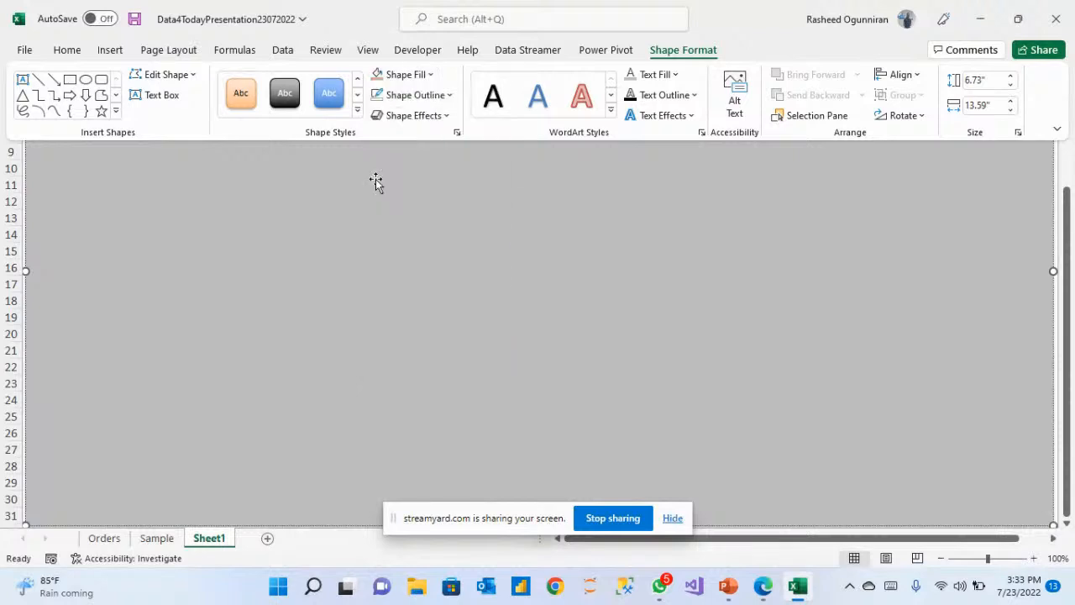
Draw a second rectangle as a header banner spanning columns A to M and place it over rows 1 to 4.
{"action": "left_click", "coordinate": [71, 81]}
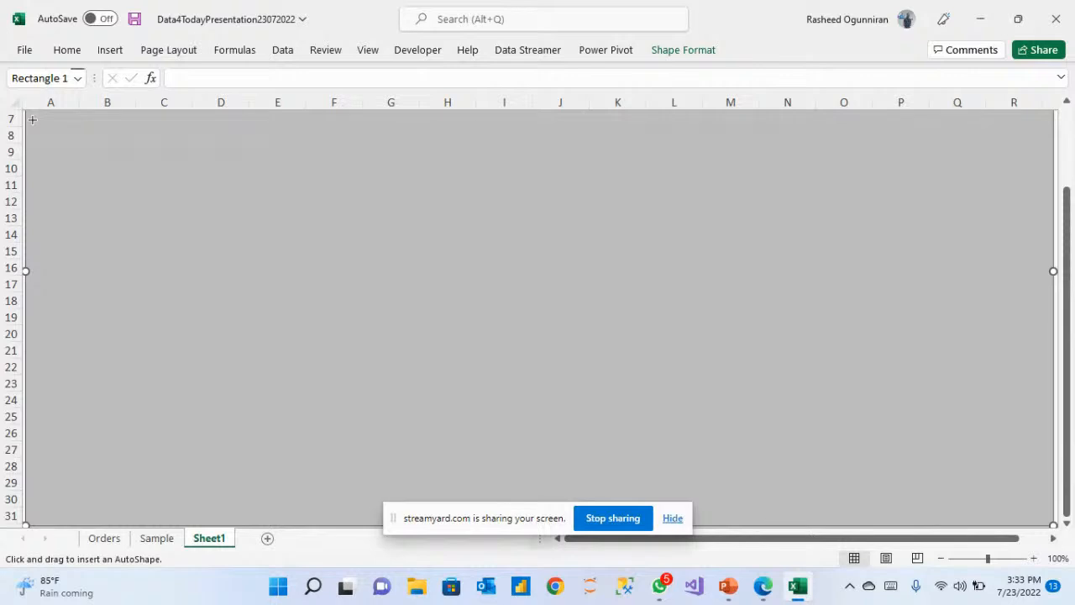
{"action": "left_click_drag", "start_coordinate": [32, 119], "coordinate": [750, 150]}
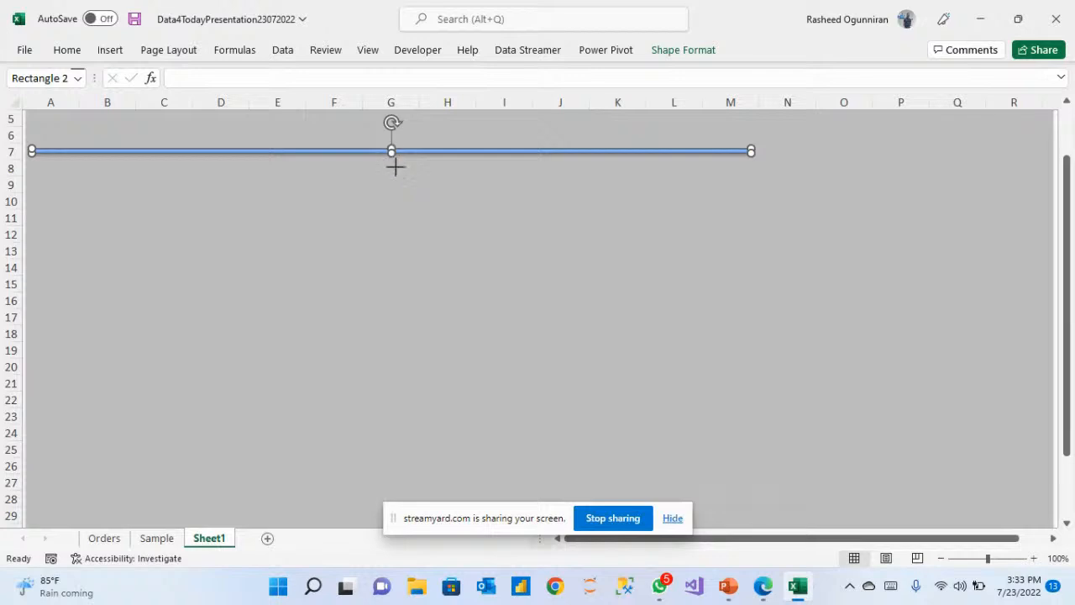
{"action": "left_click_drag", "start_coordinate": [392, 152], "coordinate": [400, 203]}
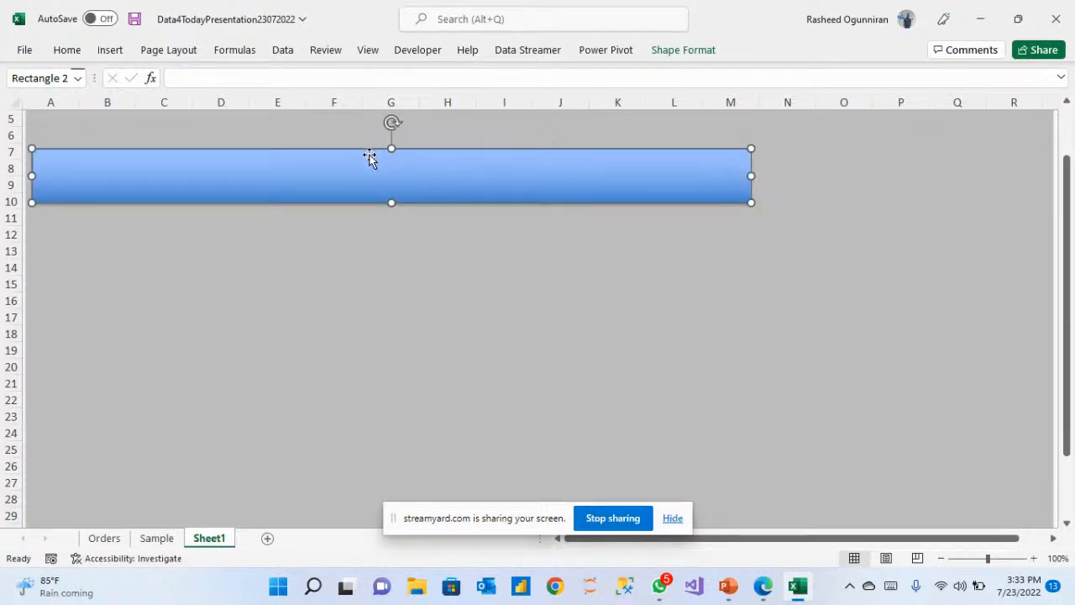
{"action": "left_click_drag", "start_coordinate": [370, 154], "coordinate": [364, 128]}
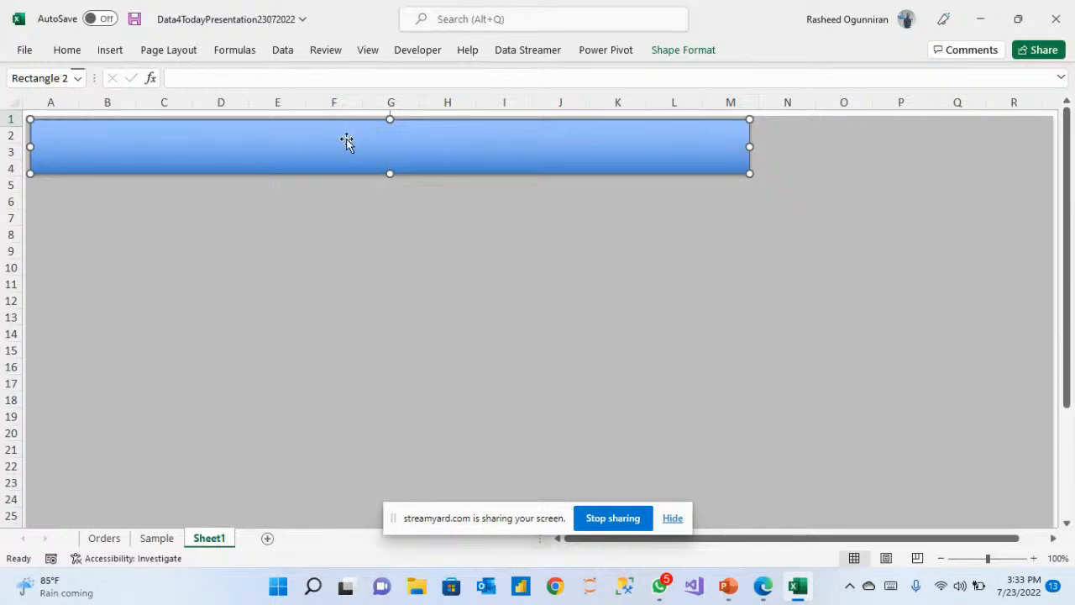
Insert a text box on the blue banner spanning columns A to H and rows 1 to 3.
{"action": "left_click", "coordinate": [110, 50]}
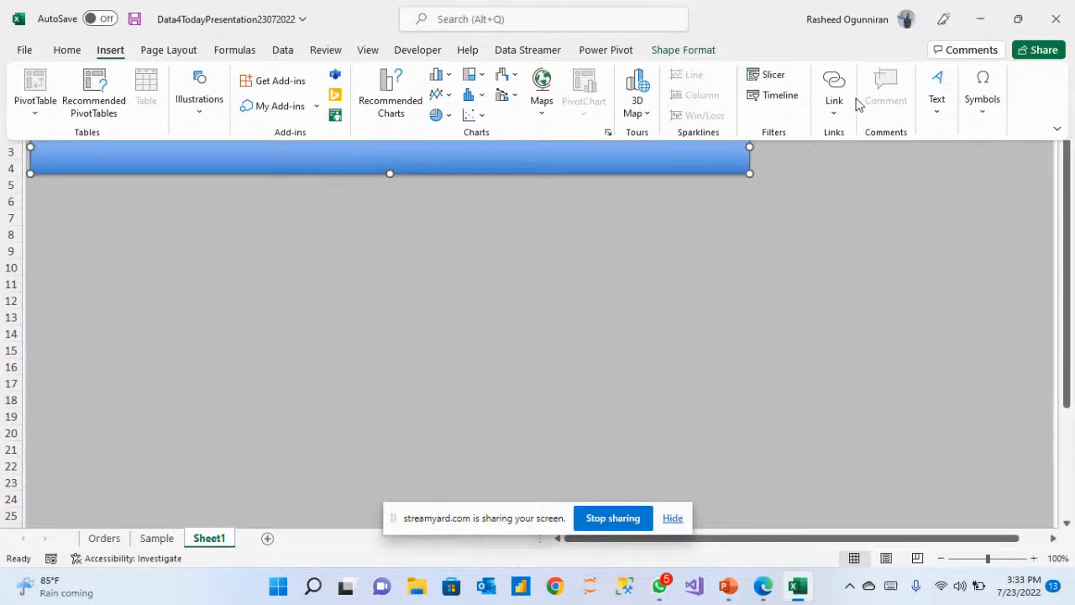
{"action": "left_click", "coordinate": [941, 101]}
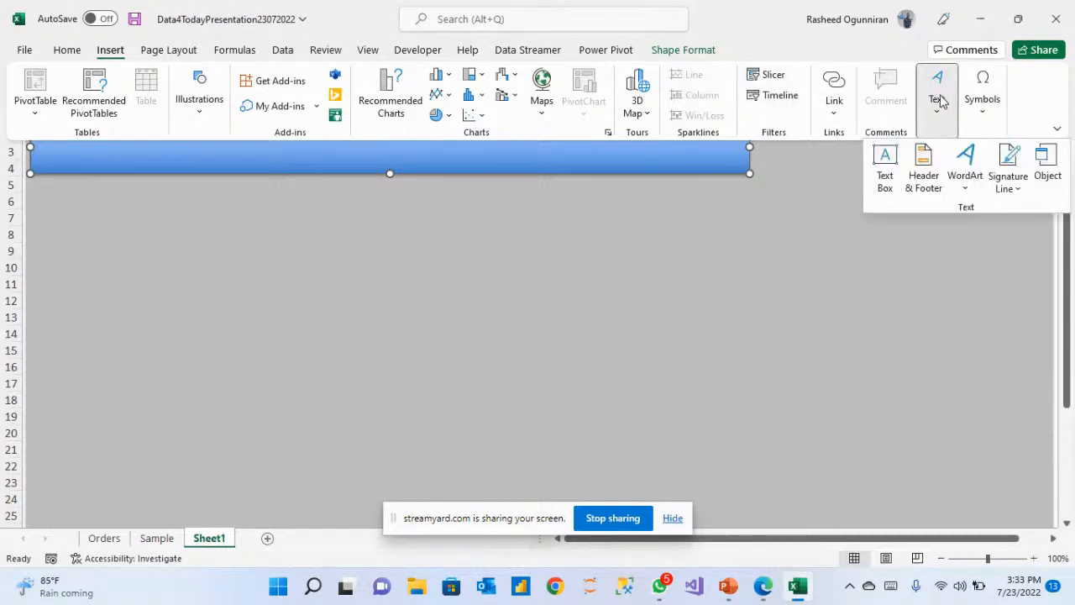
{"action": "left_click", "coordinate": [887, 172]}
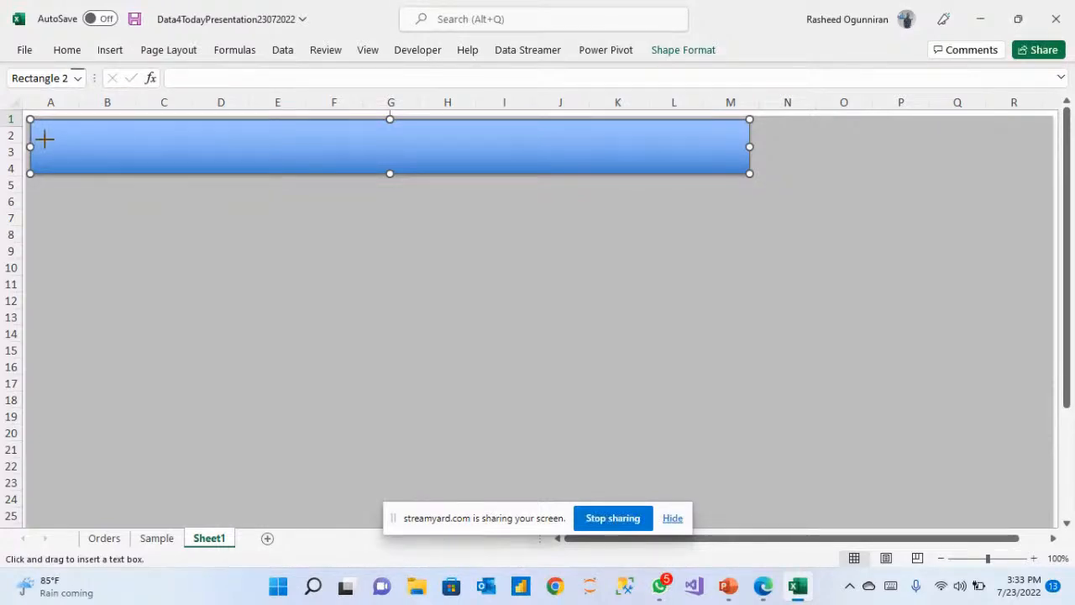
{"action": "left_click_drag", "start_coordinate": [44, 139], "coordinate": [468, 160]}
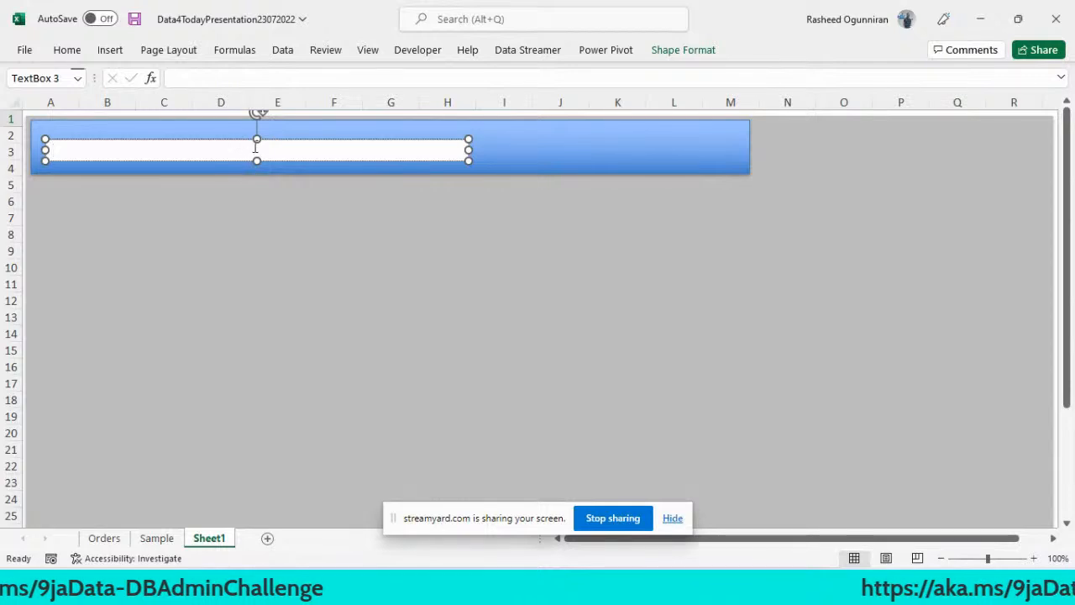
{"action": "left_click_drag", "start_coordinate": [257, 139], "coordinate": [257, 124]}
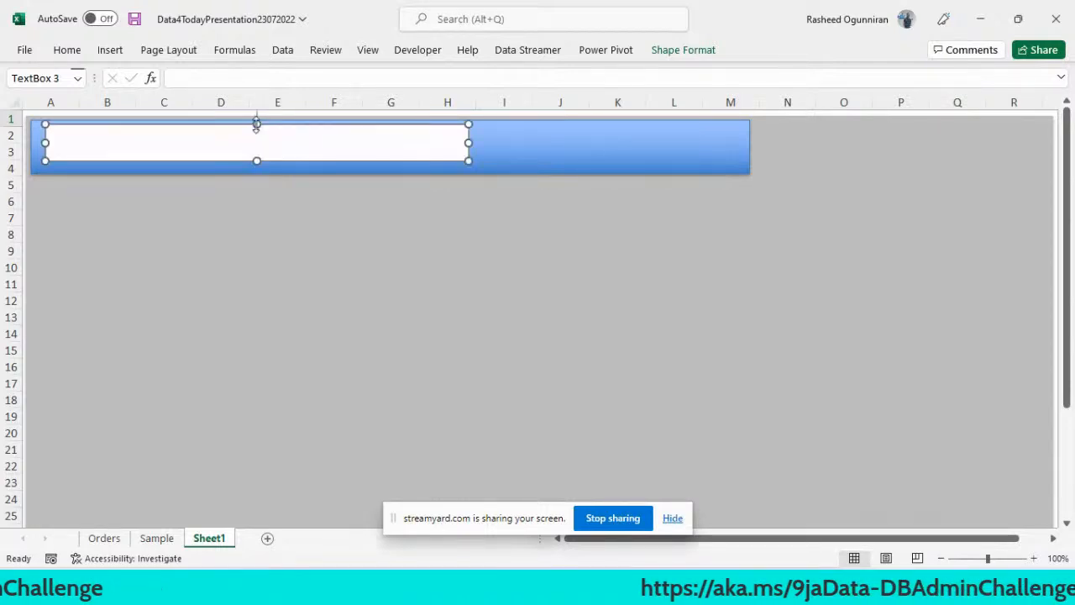
Enter the title "WALMART TRANSACTION FOR 2014 - 2017" in the banner's text box.
{"action": "left_click", "coordinate": [73, 152]}
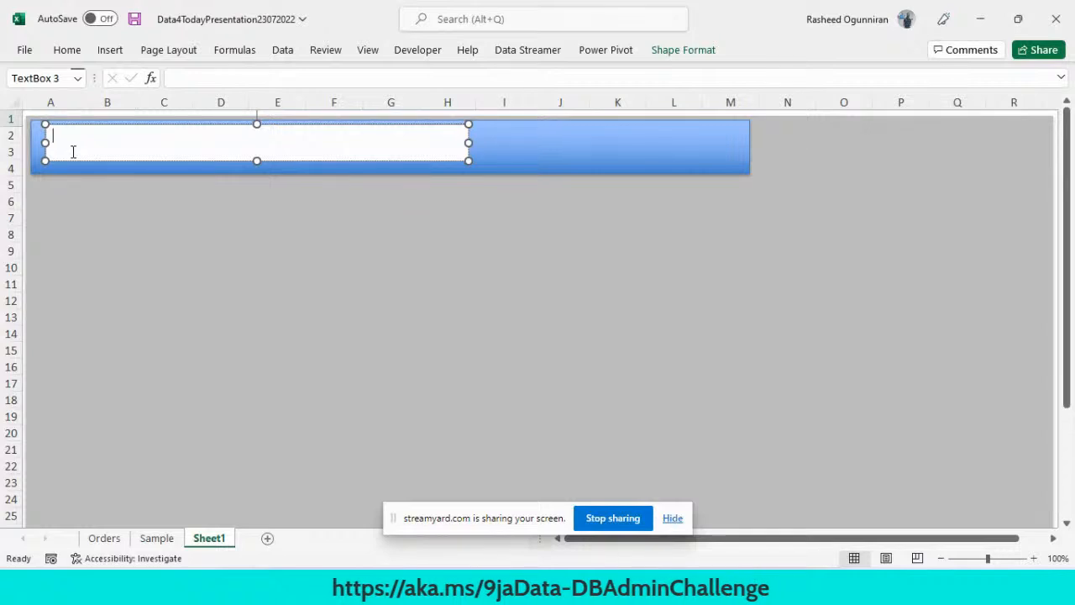
{"action": "type", "text": "WALMART"}
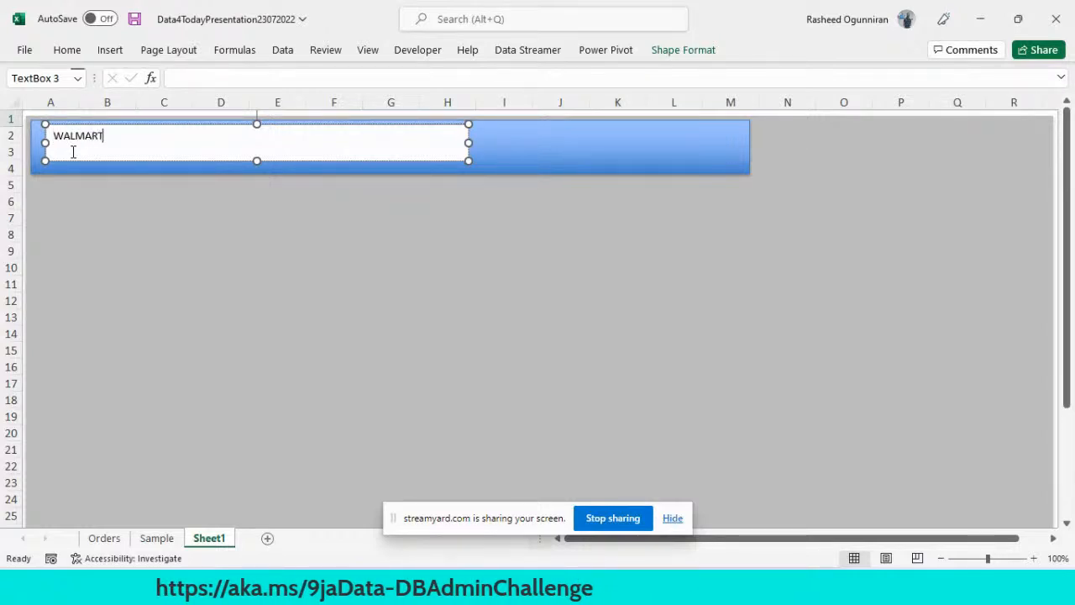
{"action": "type", "text": " TR"}
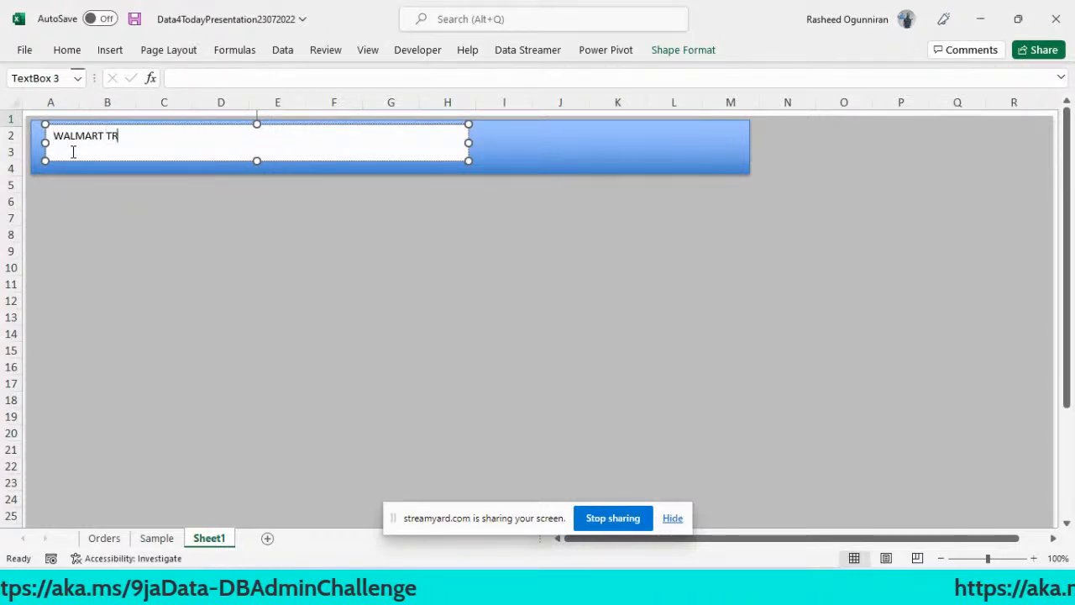
{"action": "type", "text": "ANSACT"}
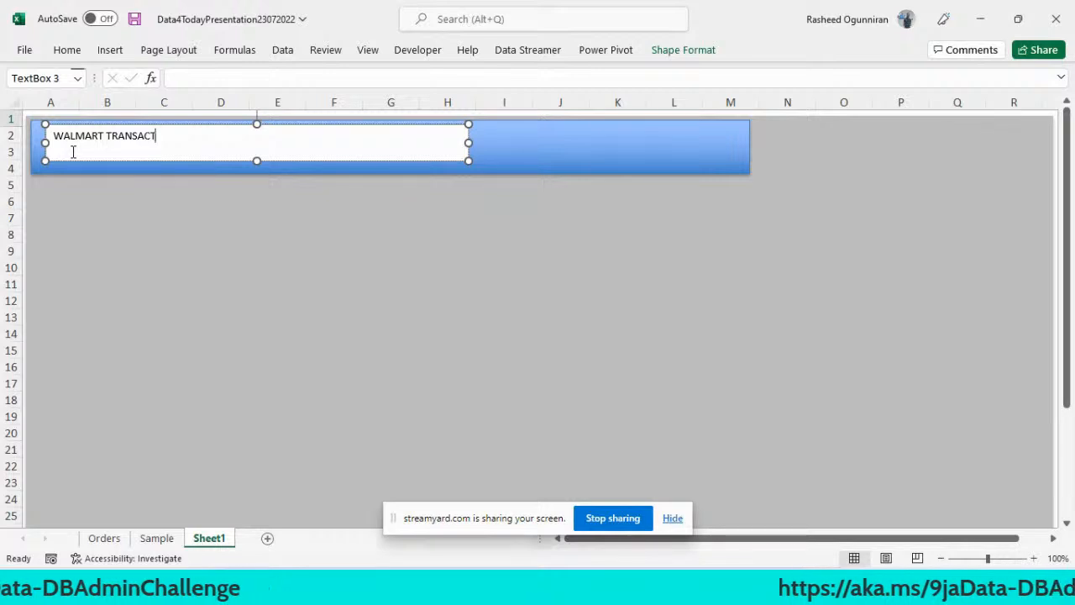
{"action": "type", "text": "ION FOR 2014 - 2017"}
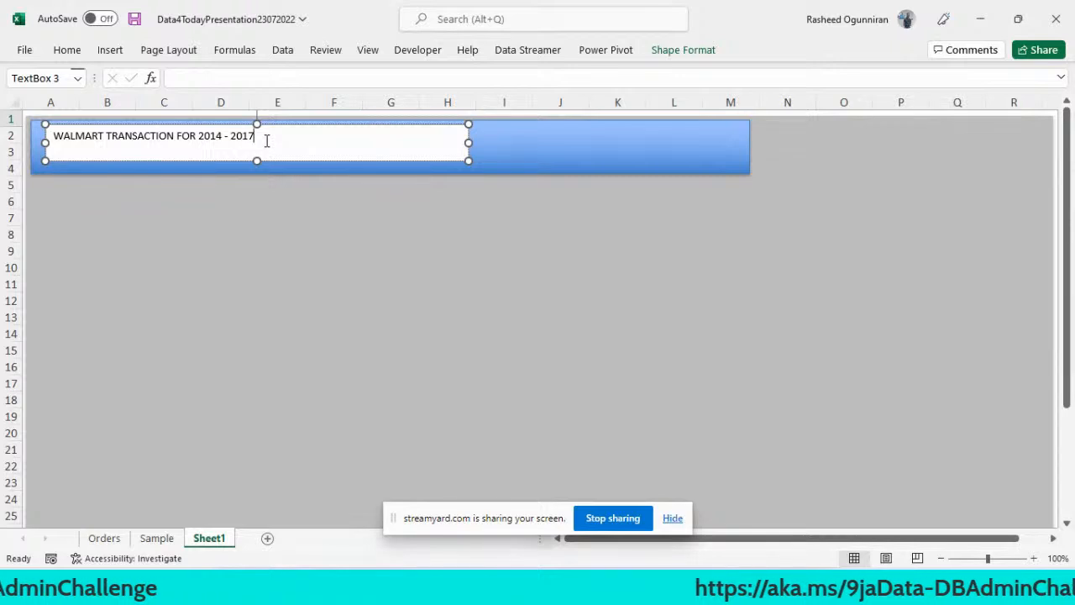
Format the banner title as bold Maiandra GD at size 25 and widen its text box to reach column M.
{"action": "left_click_drag", "start_coordinate": [266, 141], "coordinate": [91, 144]}
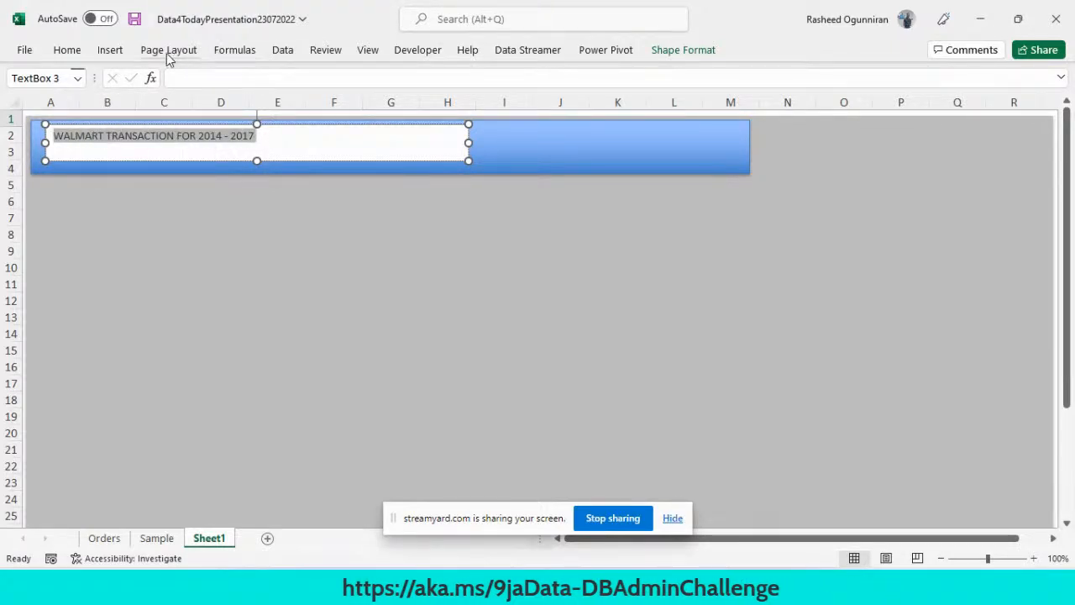
{"action": "left_click", "coordinate": [67, 49]}
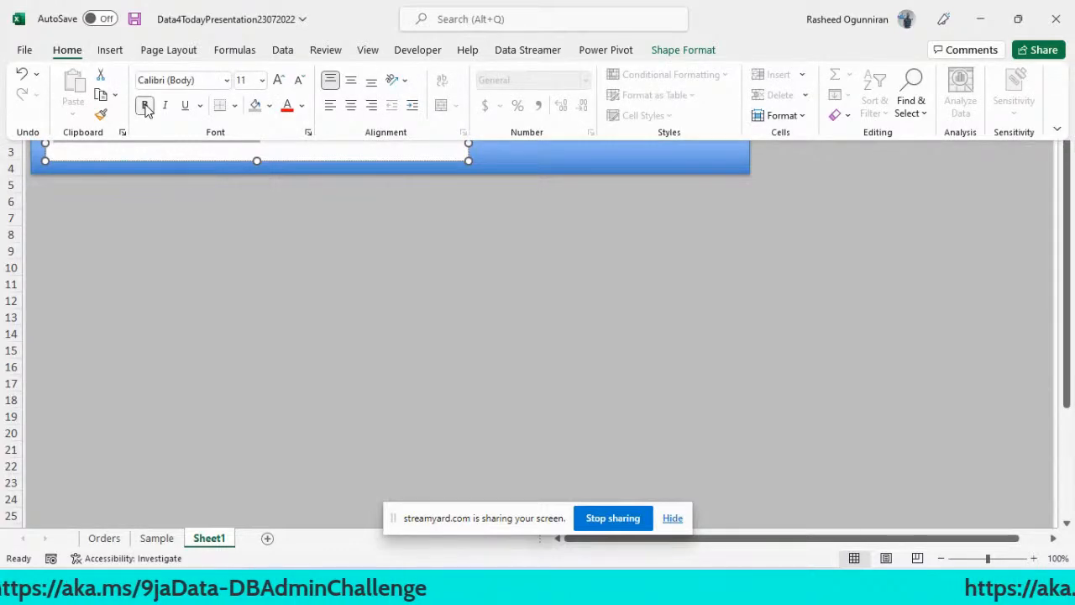
{"action": "left_click", "coordinate": [195, 82]}
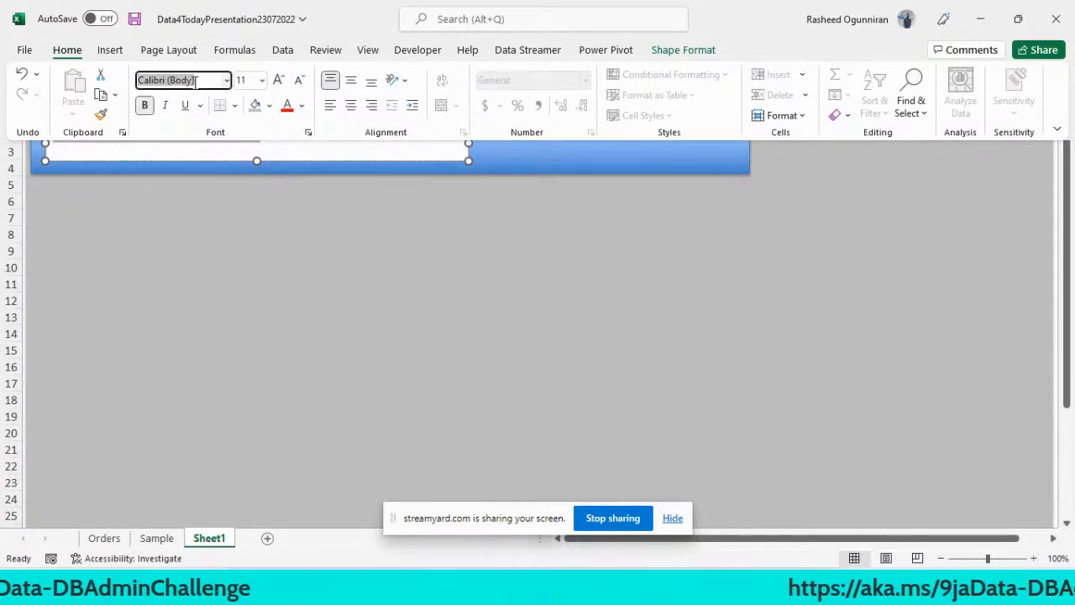
{"action": "type", "text": "Maiandra GD"}
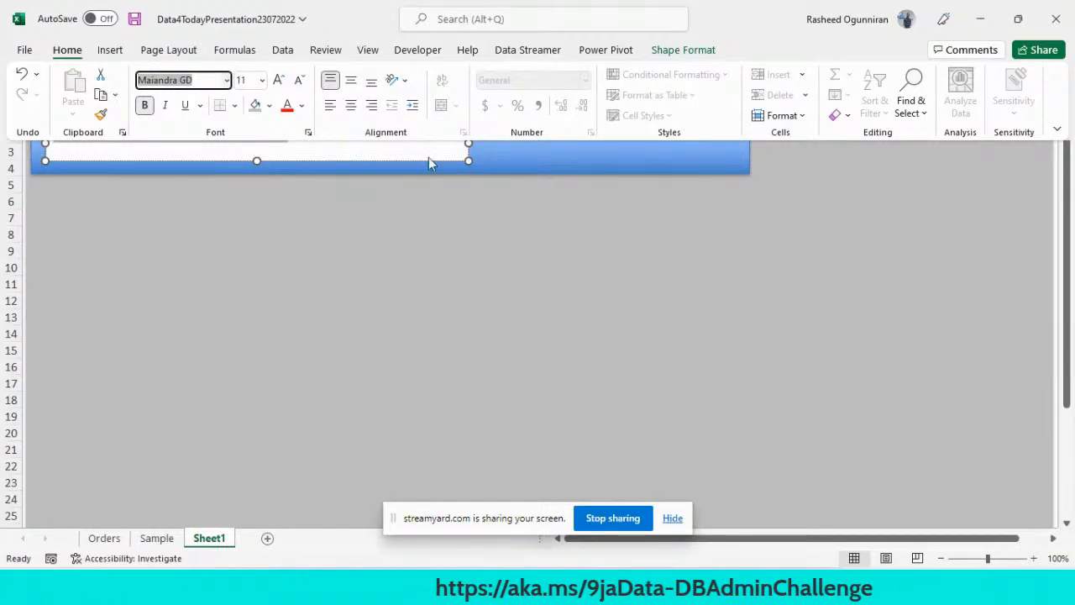
{"action": "left_click", "coordinate": [248, 84]}
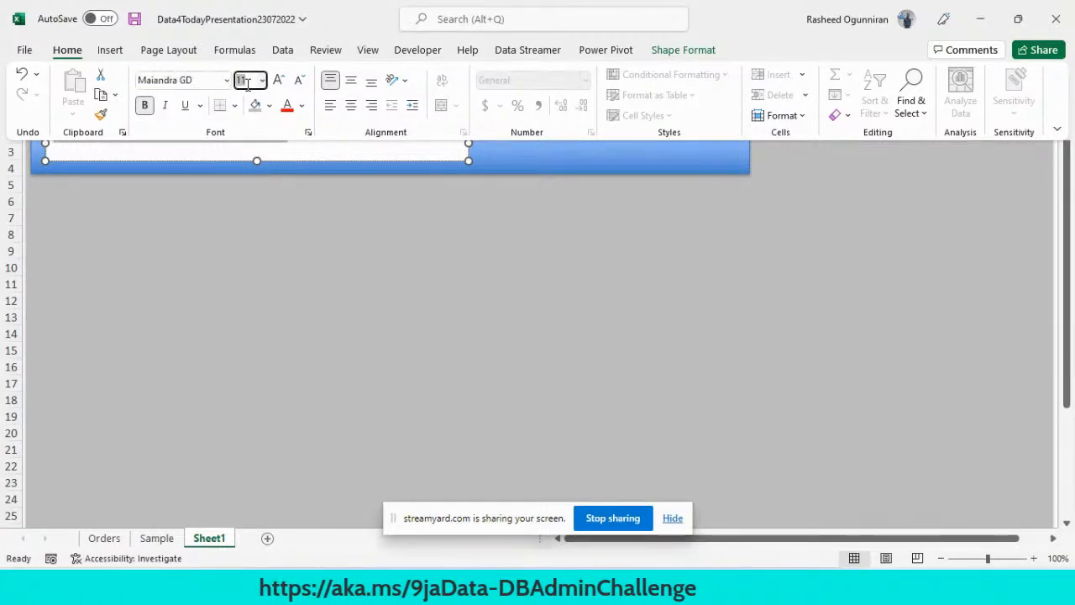
{"action": "type", "text": "25"}
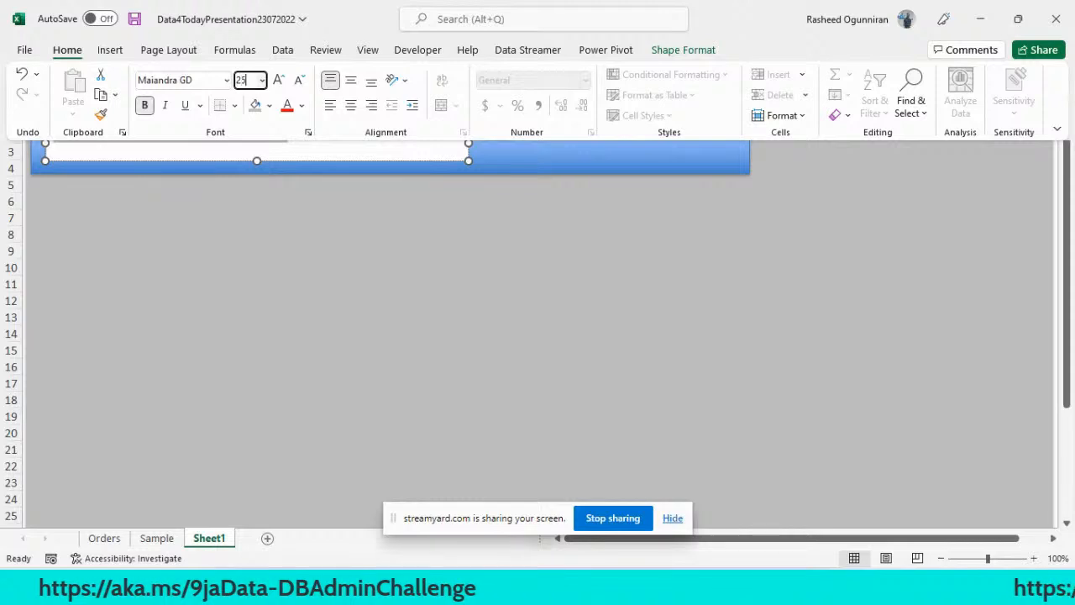
{"action": "key", "text": "Return"}
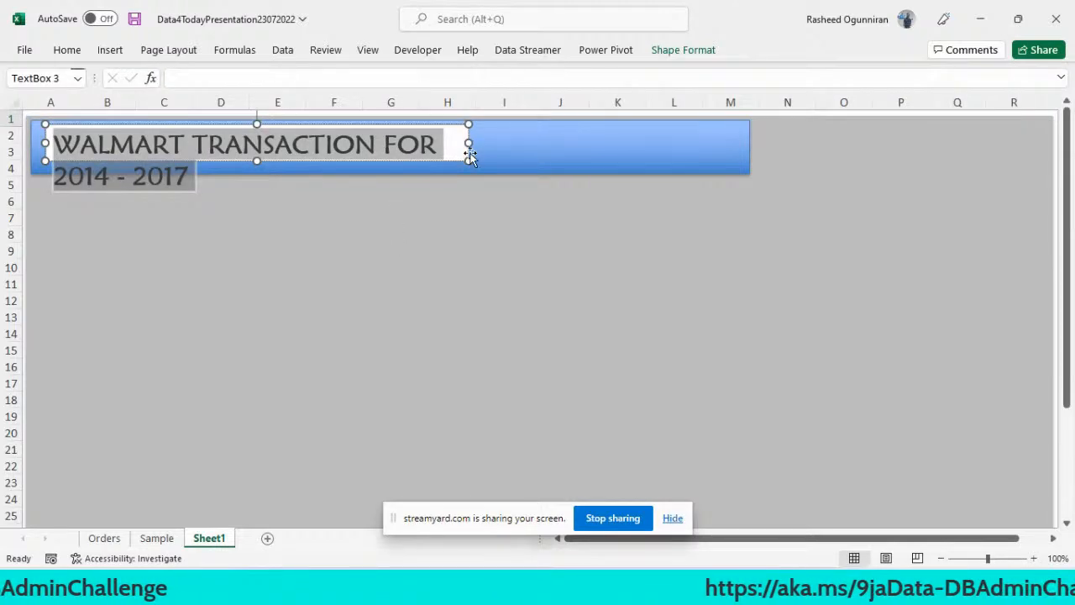
{"action": "left_click_drag", "start_coordinate": [471, 143], "coordinate": [712, 144]}
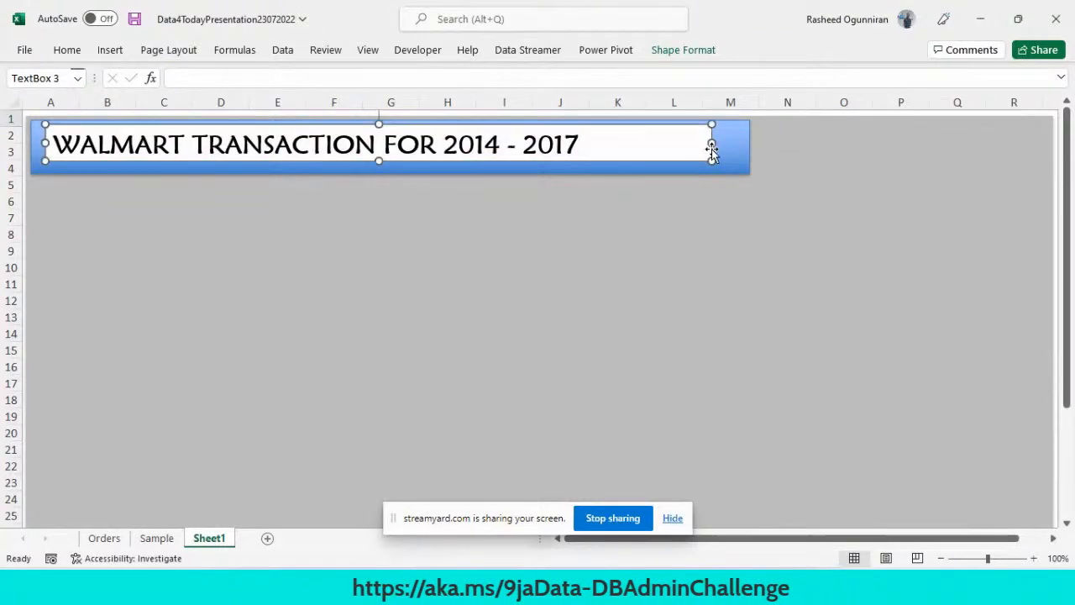
Fill the blue header banner rectangle with the darkest black shade of the theme colours.
{"action": "left_click", "coordinate": [738, 153]}
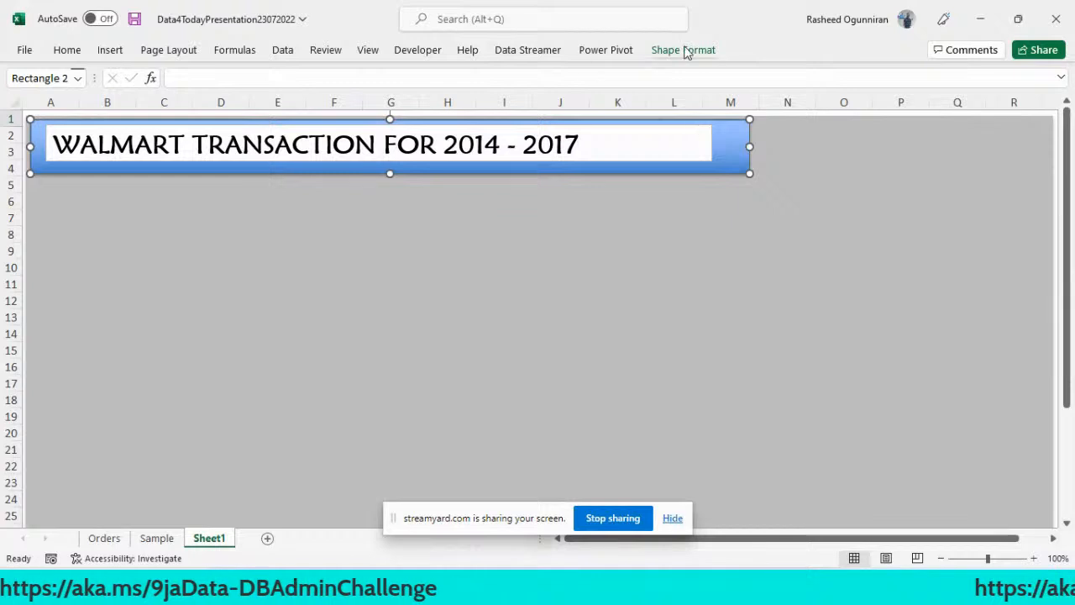
{"action": "left_click", "coordinate": [702, 51]}
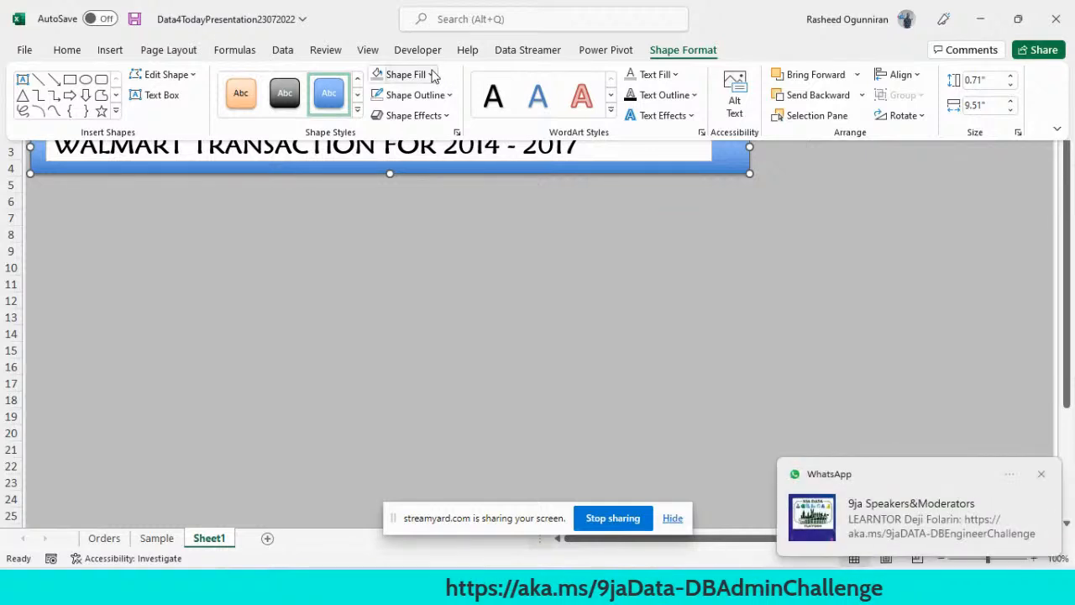
{"action": "left_click", "coordinate": [431, 76]}
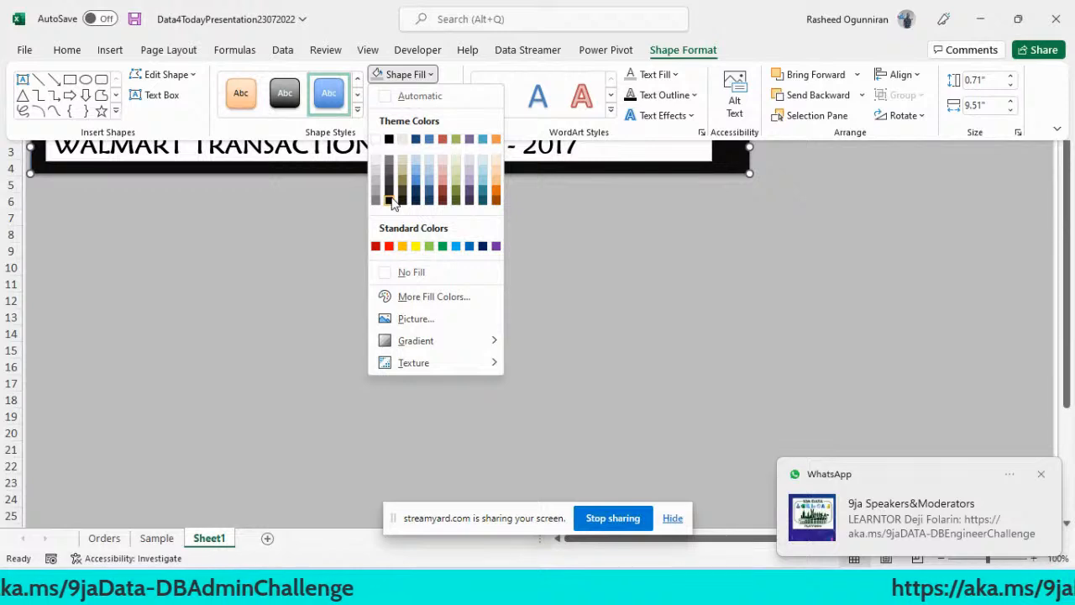
{"action": "left_click", "coordinate": [391, 202]}
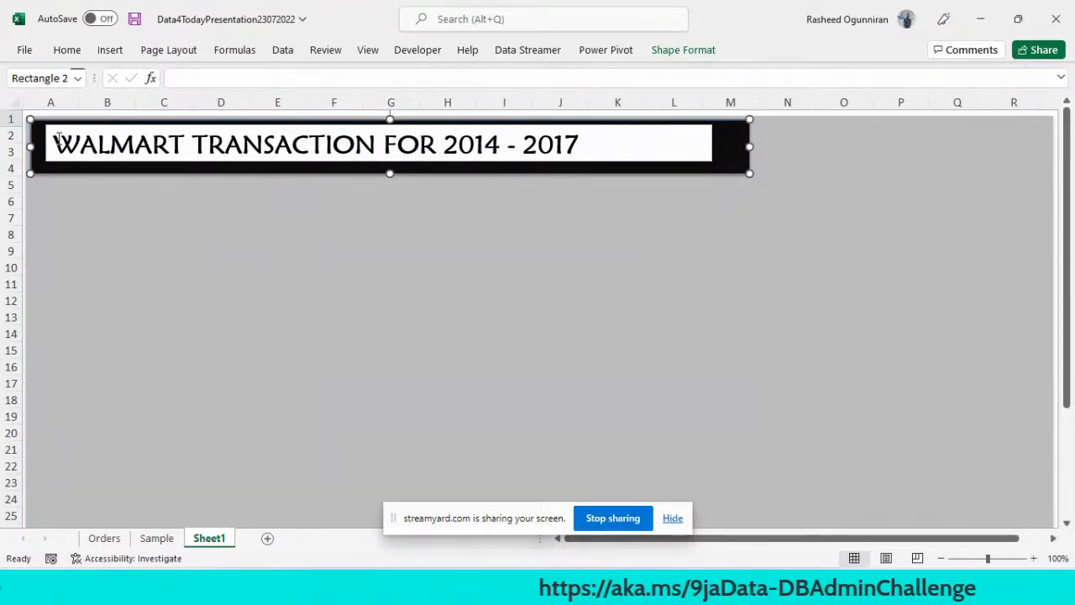
Fill the title's text box with the black theme colour to match the banner.
{"action": "left_click_drag", "start_coordinate": [55, 140], "coordinate": [574, 134]}
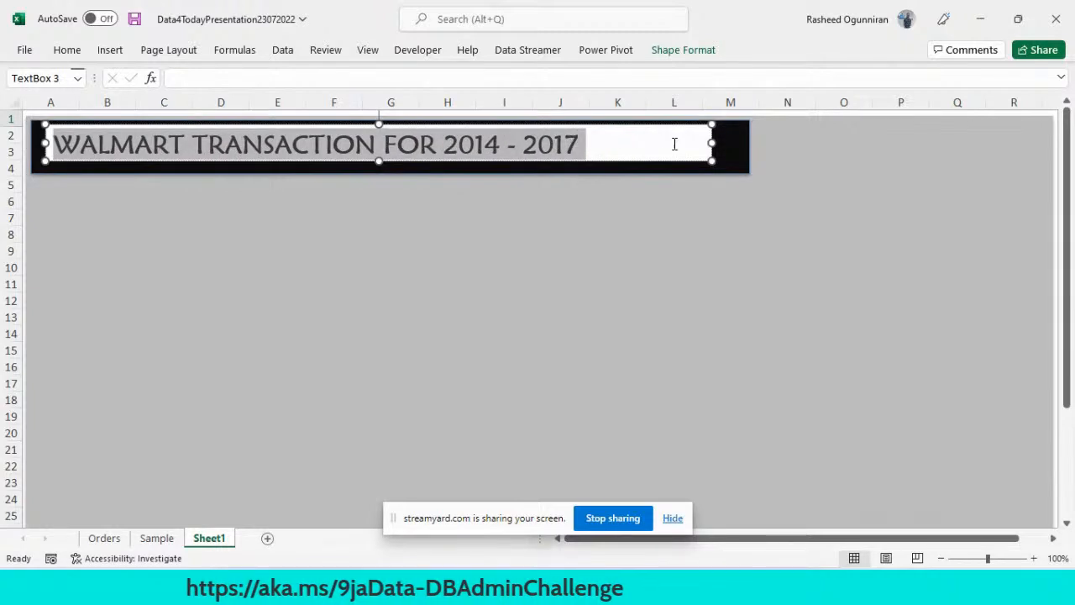
{"action": "left_click_drag", "start_coordinate": [675, 144], "coordinate": [674, 144]}
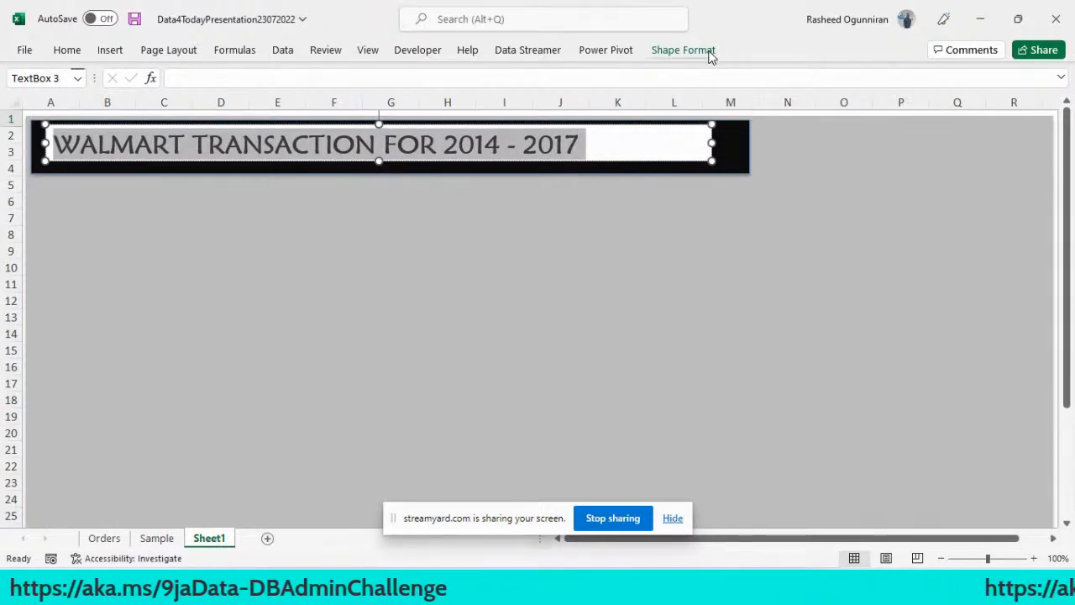
{"action": "left_click", "coordinate": [683, 51]}
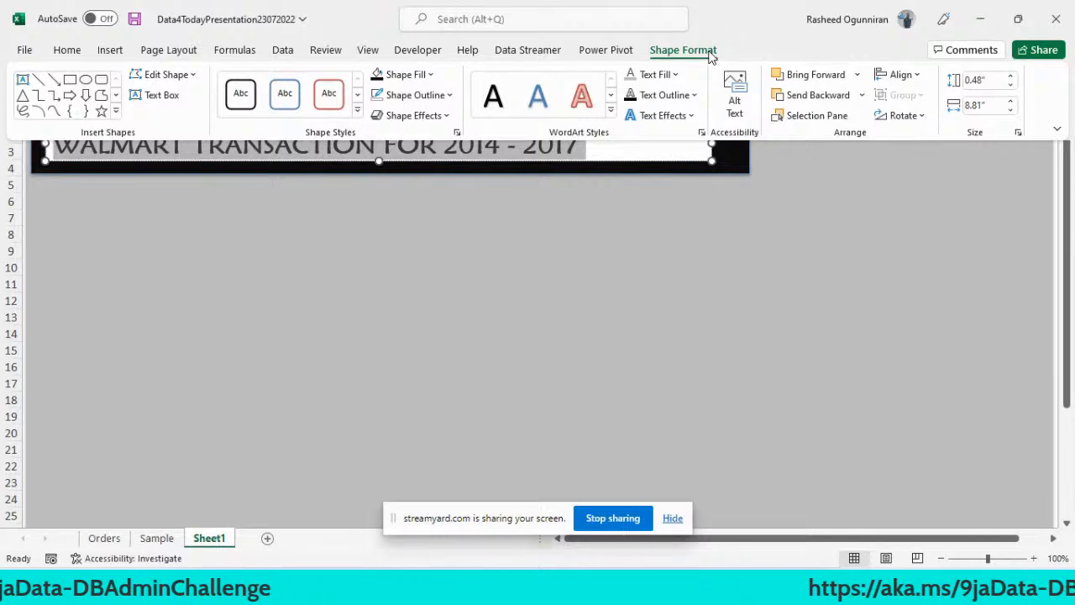
{"action": "left_click", "coordinate": [431, 75]}
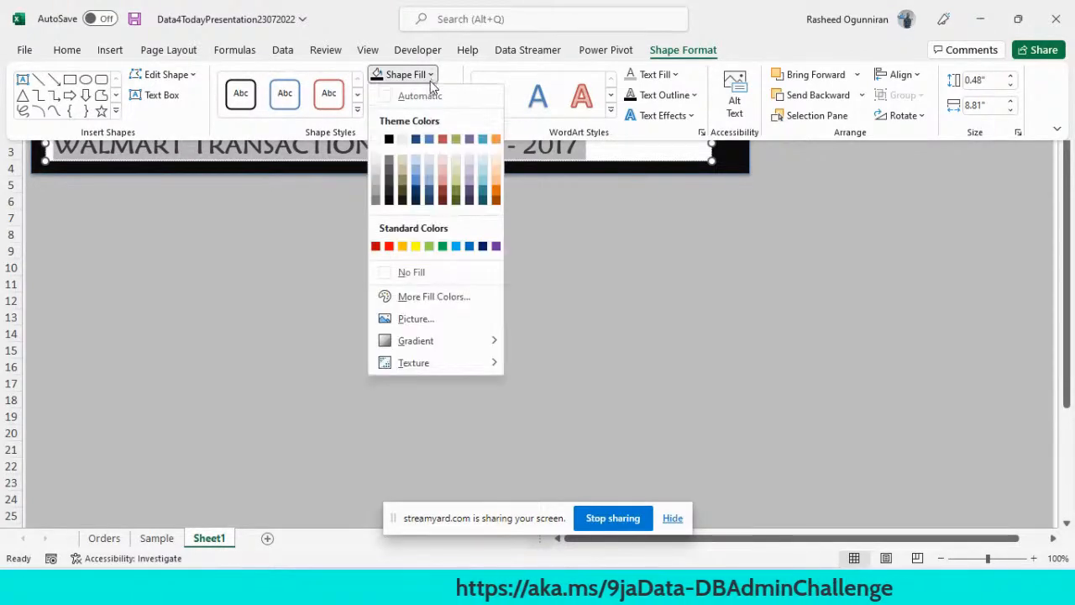
{"action": "left_click", "coordinate": [389, 139]}
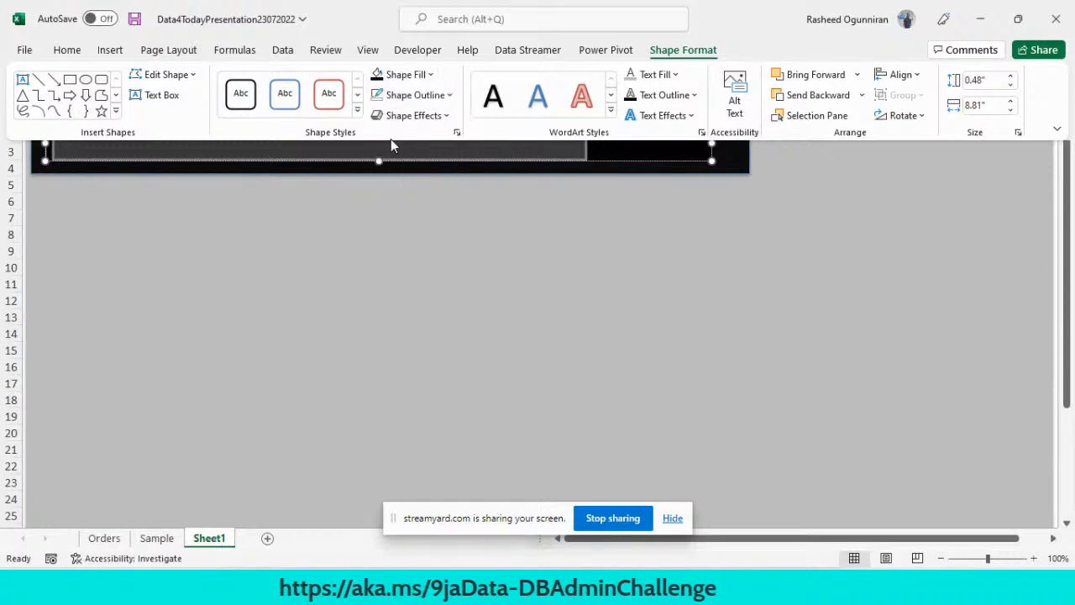
Set the banner title's font colour to white.
{"action": "left_click", "coordinate": [67, 52]}
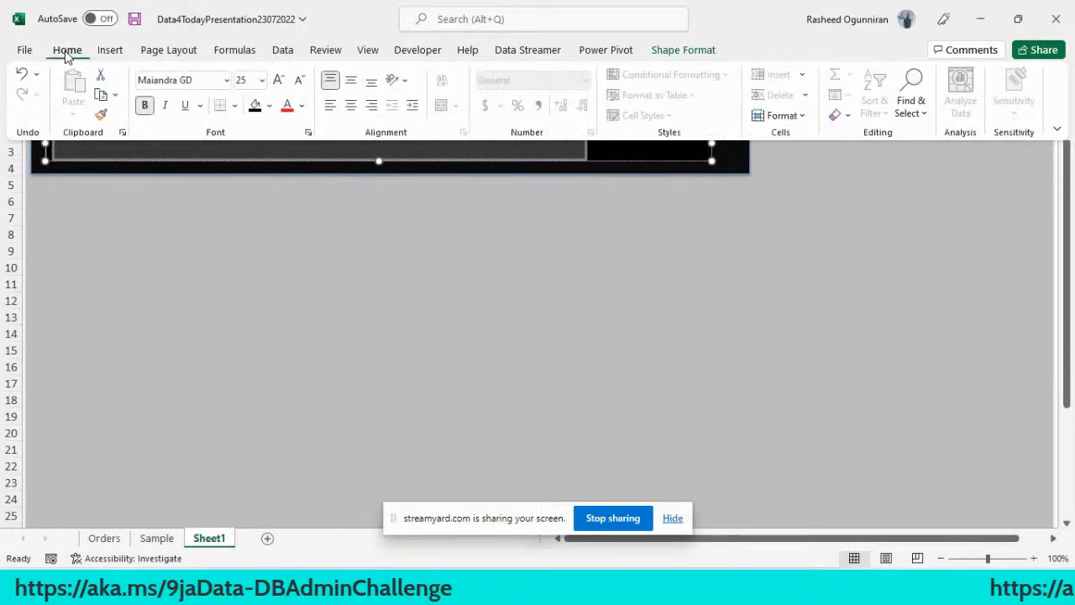
{"action": "left_click", "coordinate": [301, 106]}
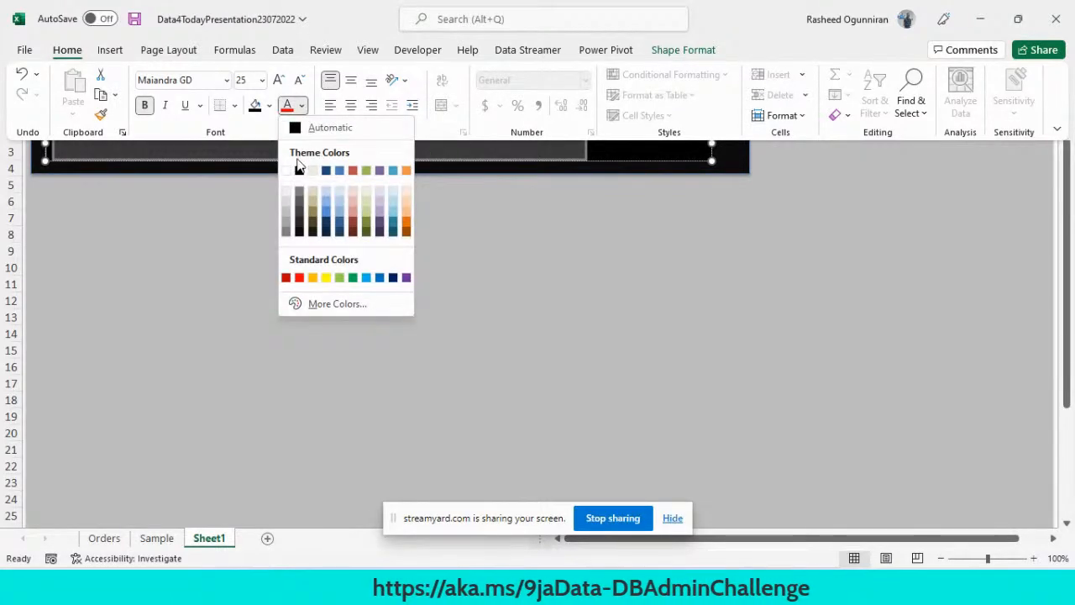
{"action": "left_click", "coordinate": [287, 172]}
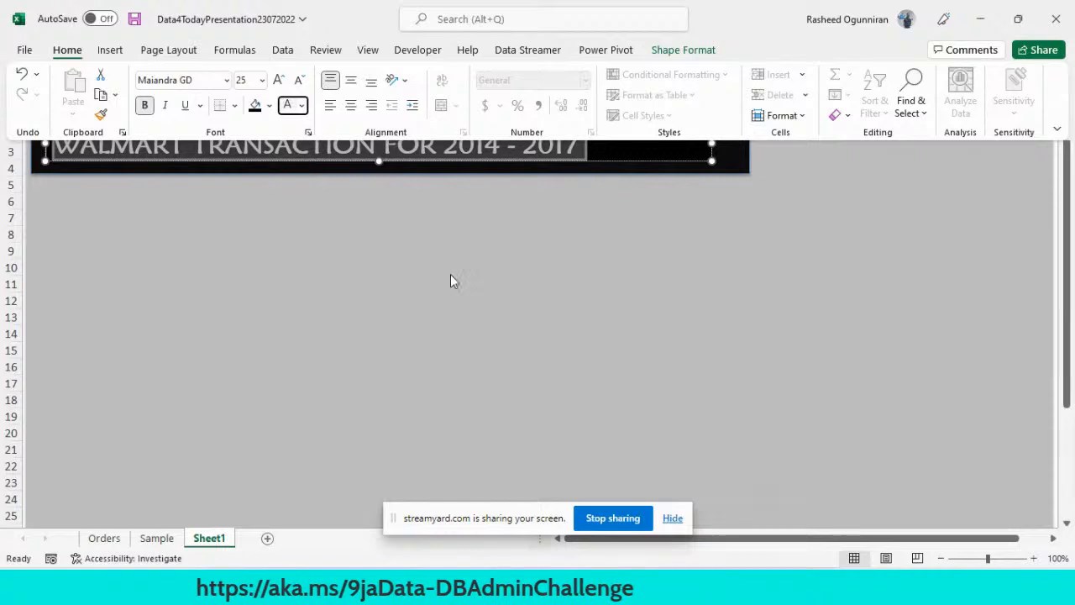
{"action": "key", "text": "ctrl+F1"}
{"action": "left_click", "coordinate": [564, 292]}
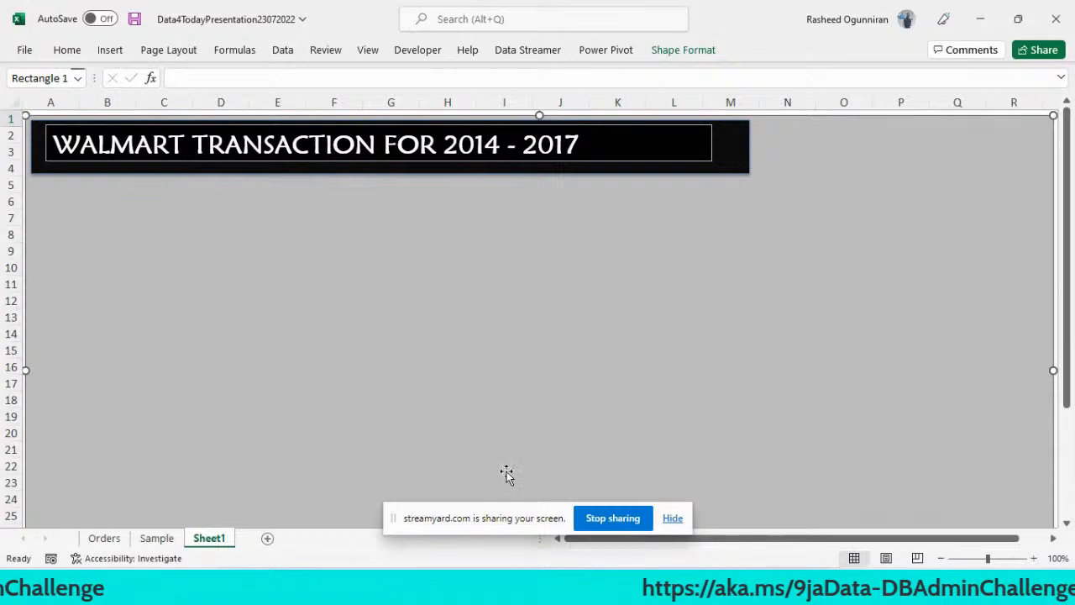
Check the report layout on the Sample sheet, and rename Sheet1 as Dashboard.
{"action": "left_click", "coordinate": [168, 542]}
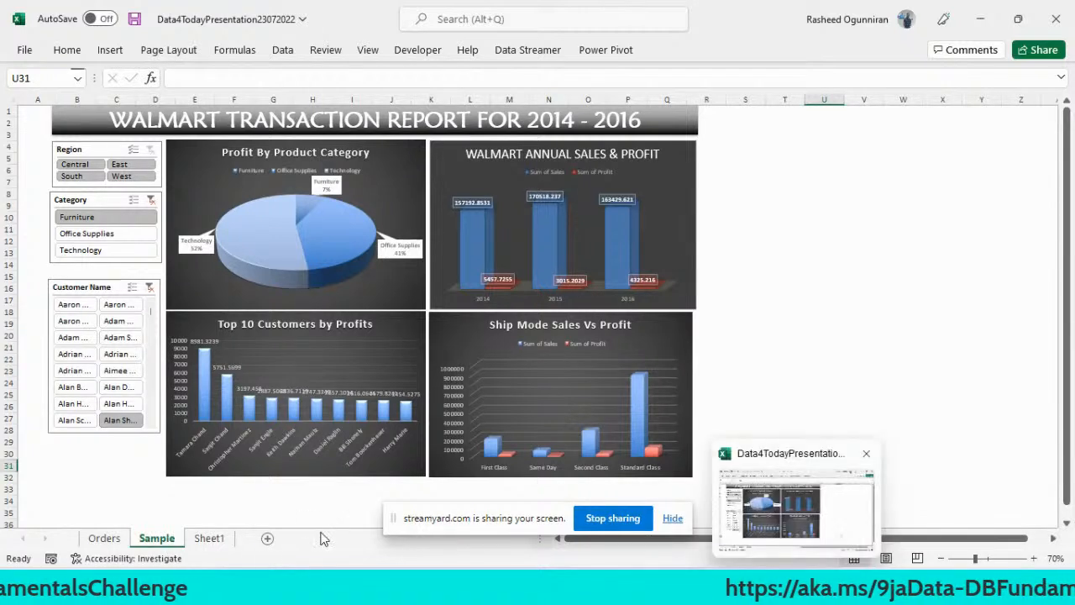
{"action": "left_click", "coordinate": [220, 544]}
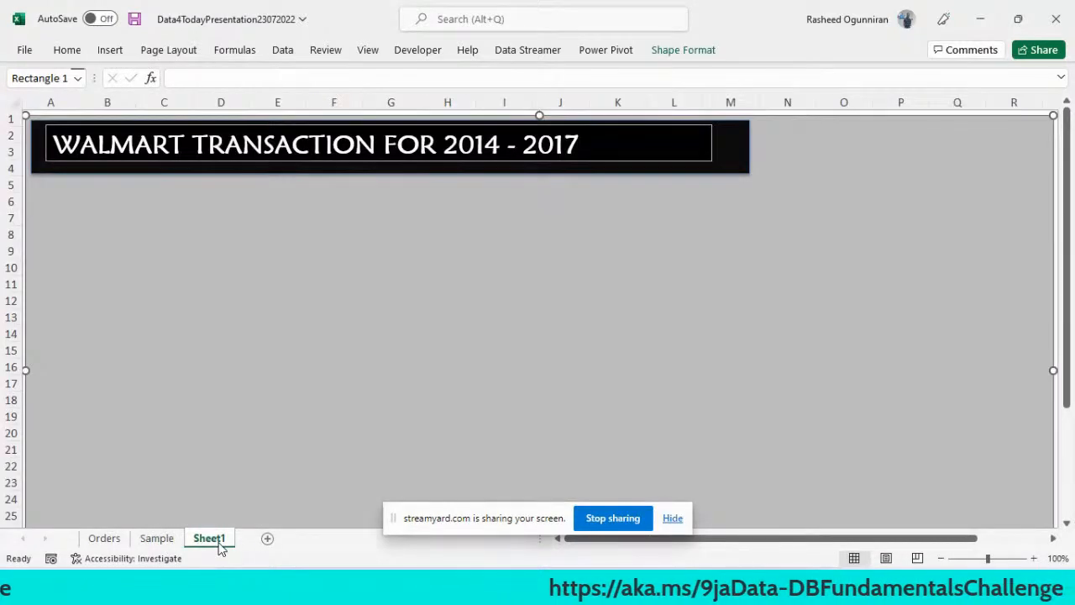
{"action": "right_click", "coordinate": [220, 545]}
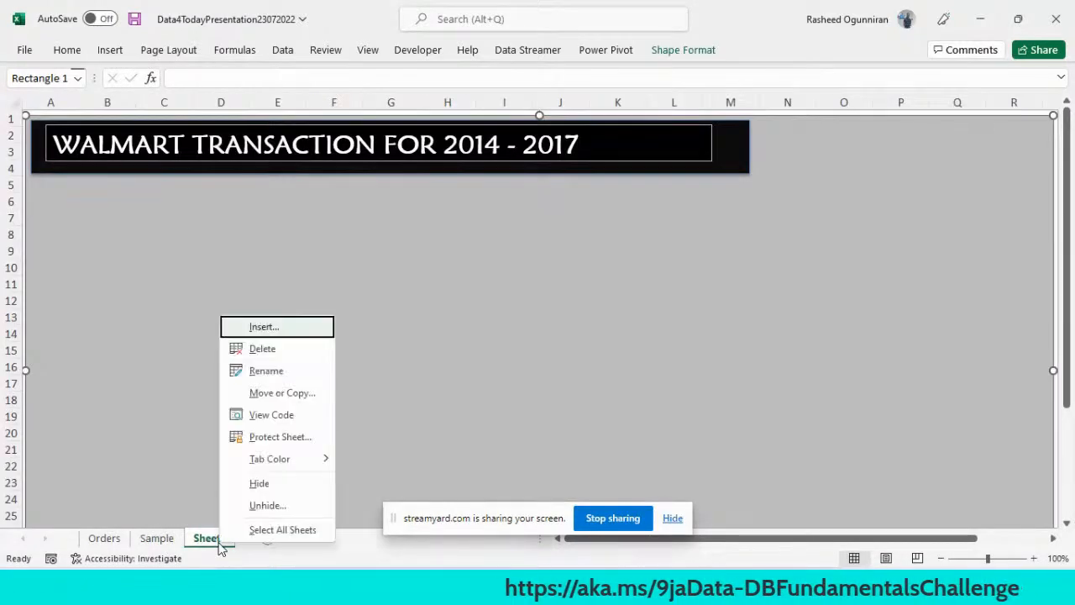
{"action": "left_click", "coordinate": [270, 376]}
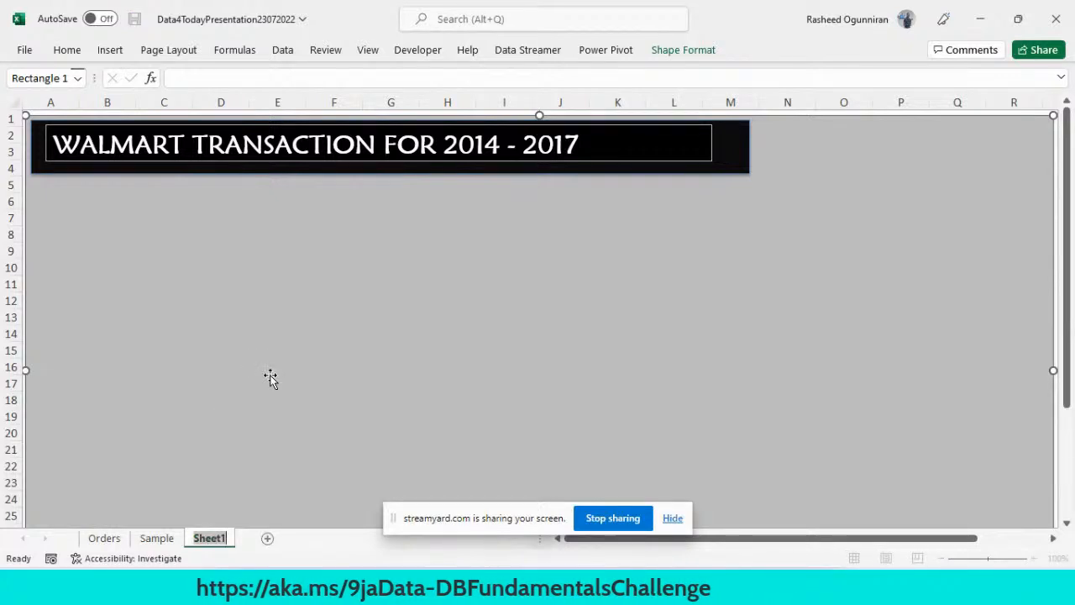
{"action": "type", "text": "Das"}
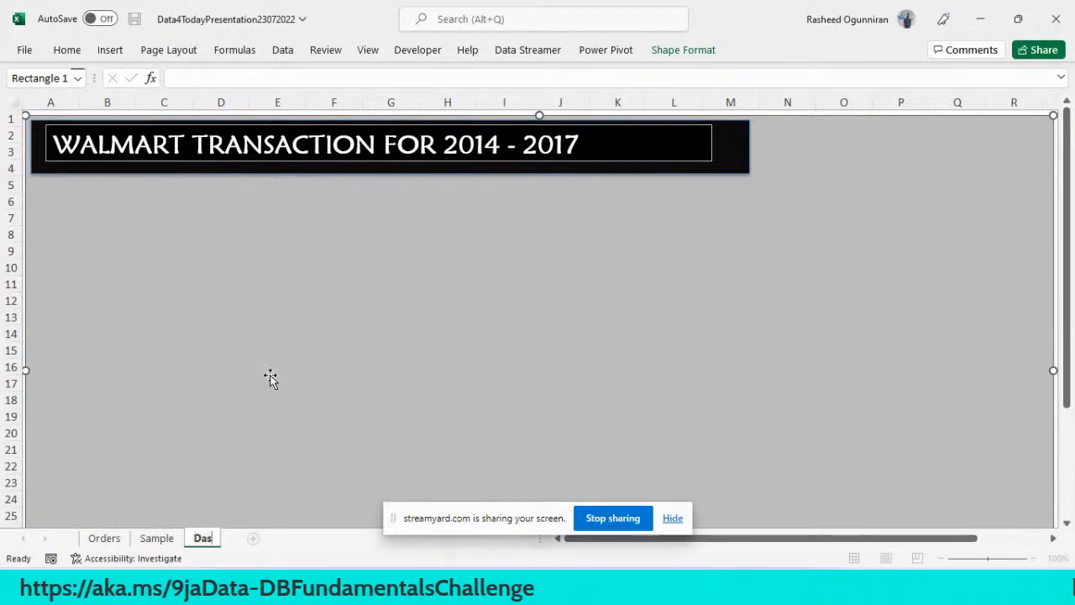
{"action": "type", "text": "hboard"}
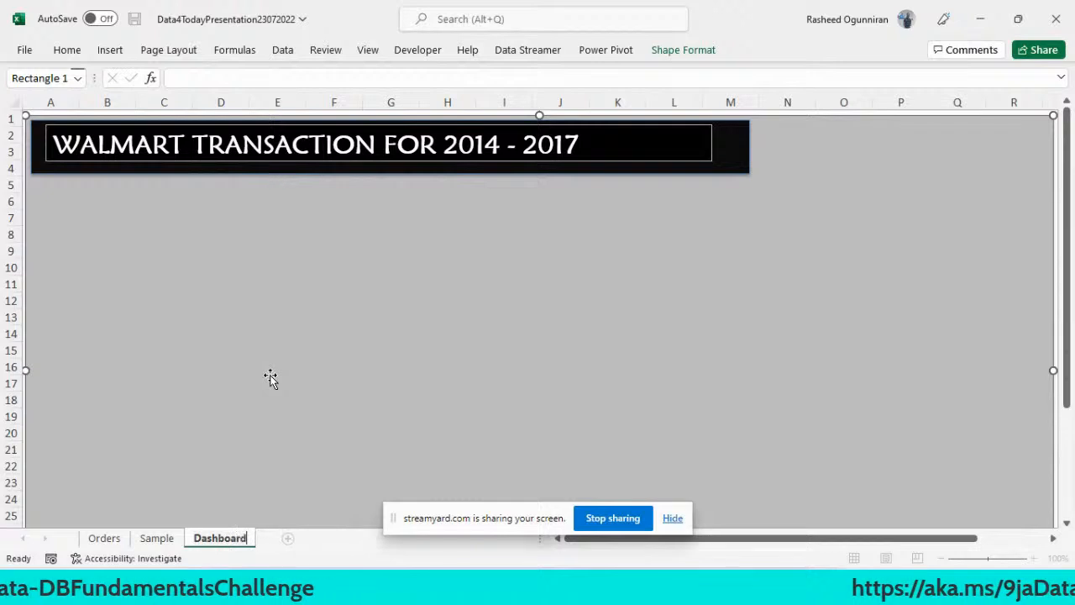
{"action": "key", "text": "Return"}
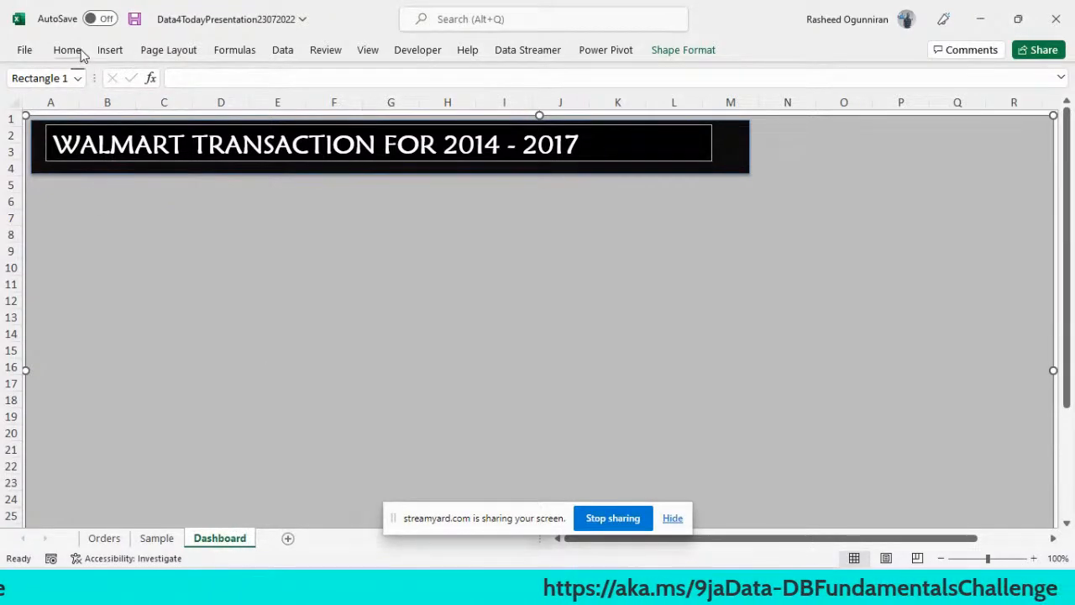
Draw a tall side panel rectangle below the header banner, spanning columns A to D and about rows 5 to 28.
{"action": "left_click", "coordinate": [108, 52]}
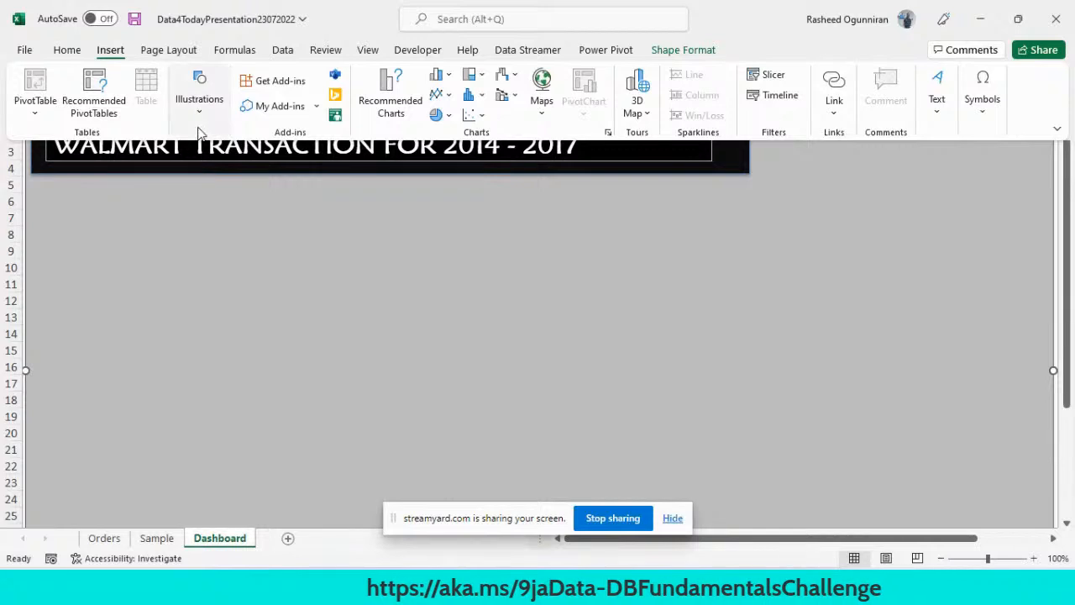
{"action": "left_click", "coordinate": [201, 114]}
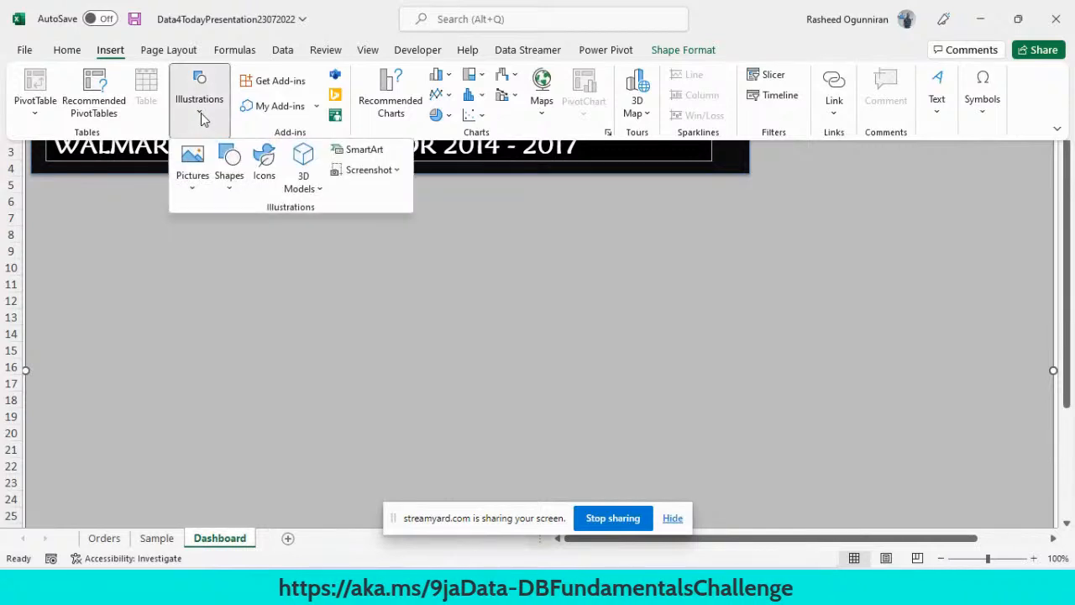
{"action": "left_click", "coordinate": [235, 177]}
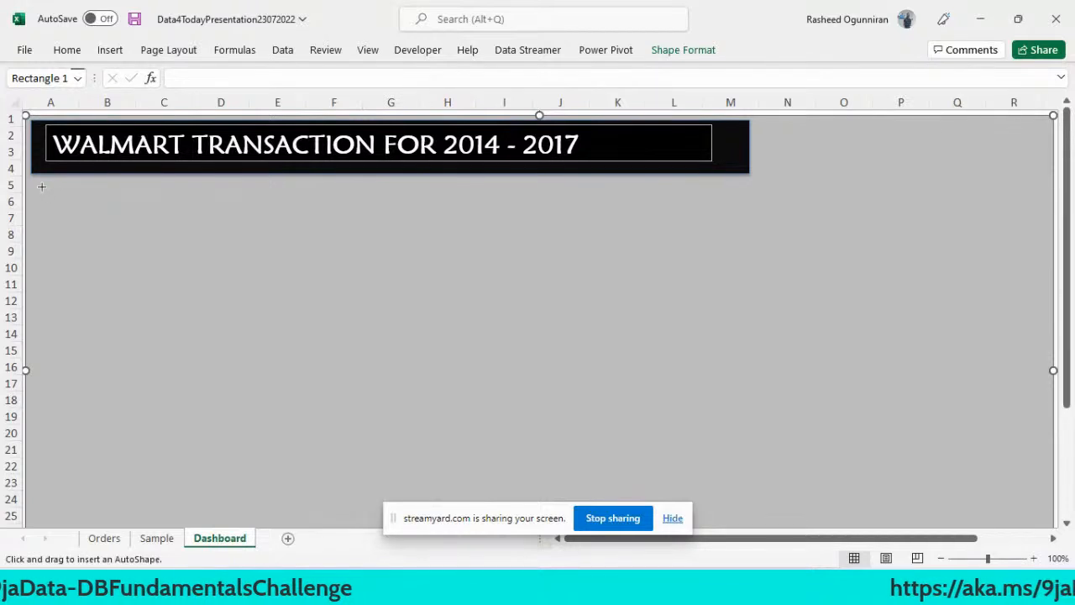
{"action": "mouse_move", "coordinate": [39, 186]}
{"action": "left_mouse_down"}
{"action": "mouse_move", "coordinate": [165, 278]}
{"action": "mouse_move", "coordinate": [192, 392]}
{"action": "mouse_move", "coordinate": [228, 456]}
{"action": "mouse_move", "coordinate": [223, 563]}
{"action": "left_mouse_up"}
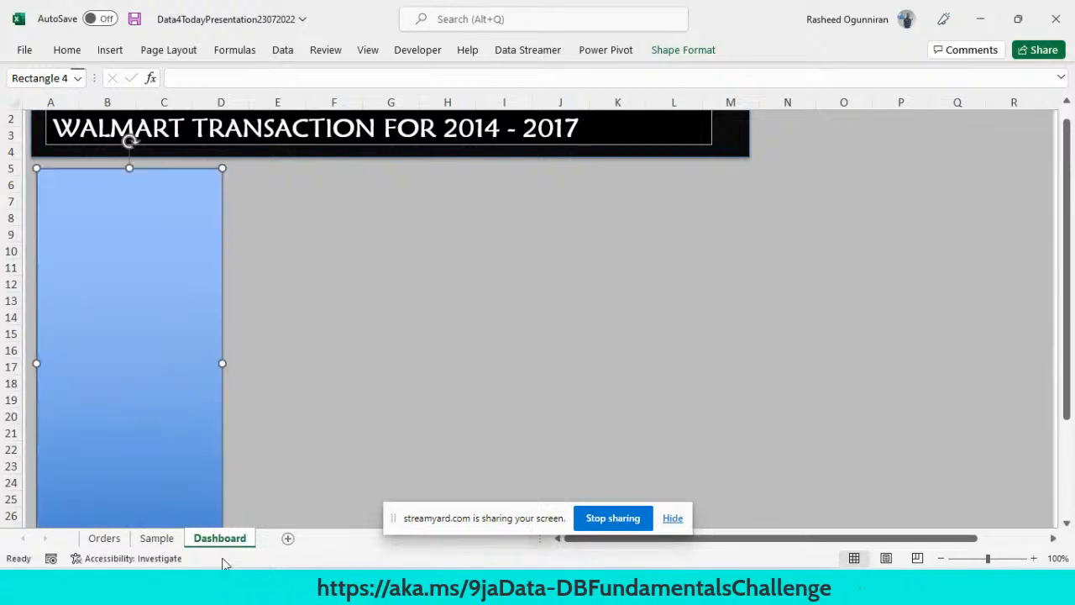
{"action": "left_click", "coordinate": [408, 469]}
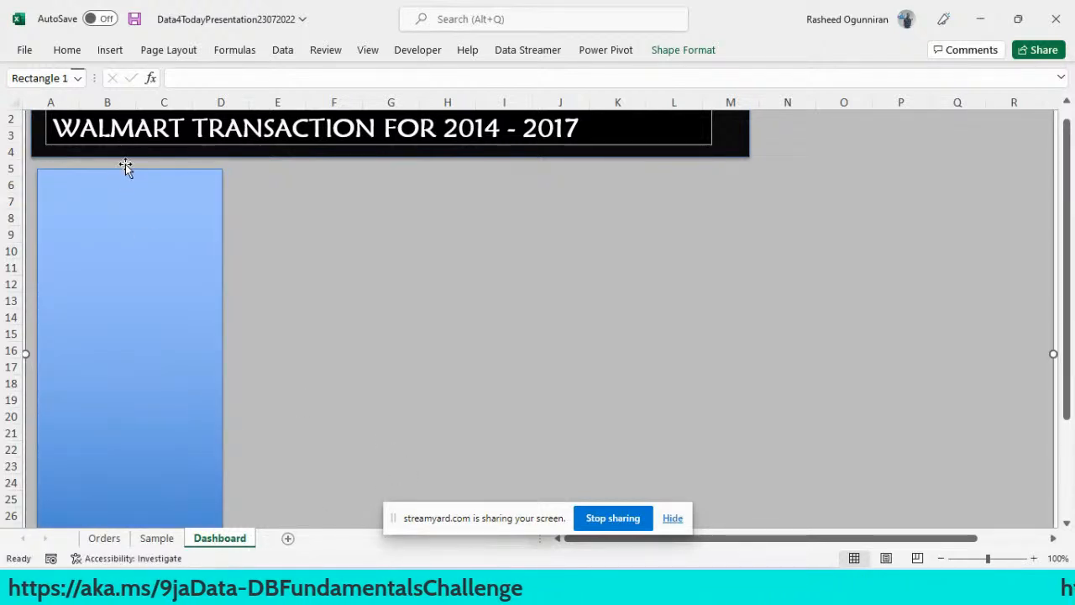
Move the blue side panel up against the header banner and shift it to the left edge of column A.
{"action": "left_click_drag", "start_coordinate": [122, 172], "coordinate": [118, 160]}
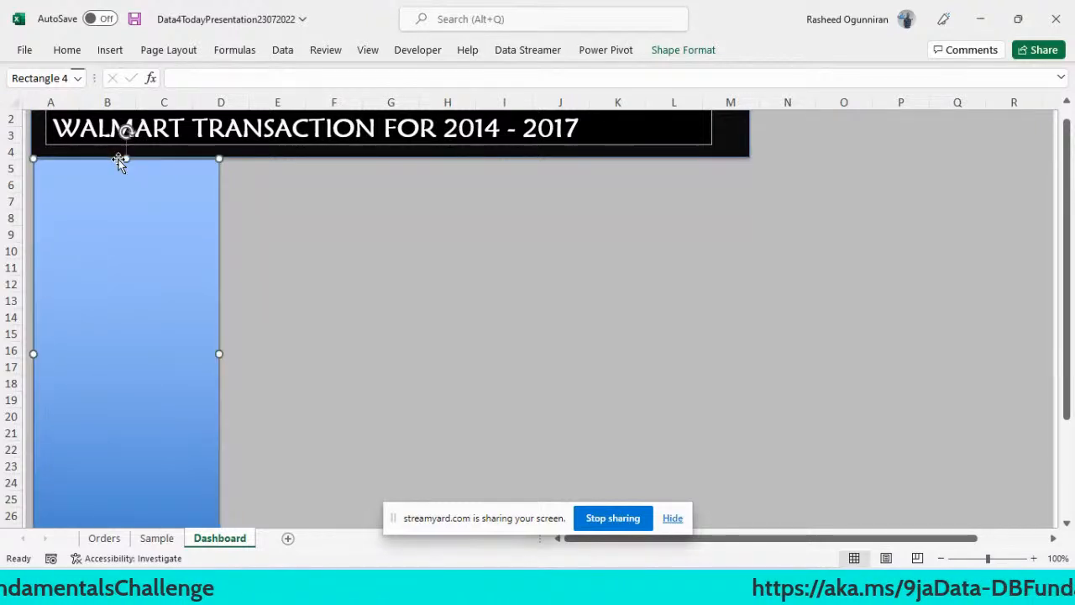
{"action": "left_click", "coordinate": [340, 271]}
{"action": "left_click_drag", "start_coordinate": [218, 513], "coordinate": [174, 418]}
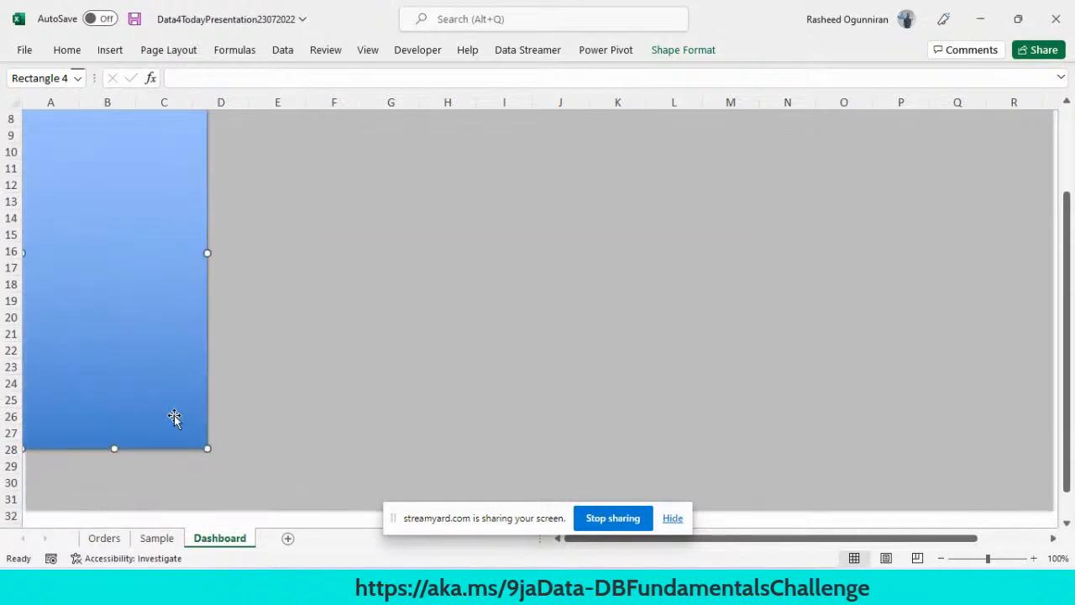
Nudge the grey background rectangle up slightly, and shift the blue side panel to line up with the background's left edge below the banner.
{"action": "left_click", "coordinate": [380, 325]}
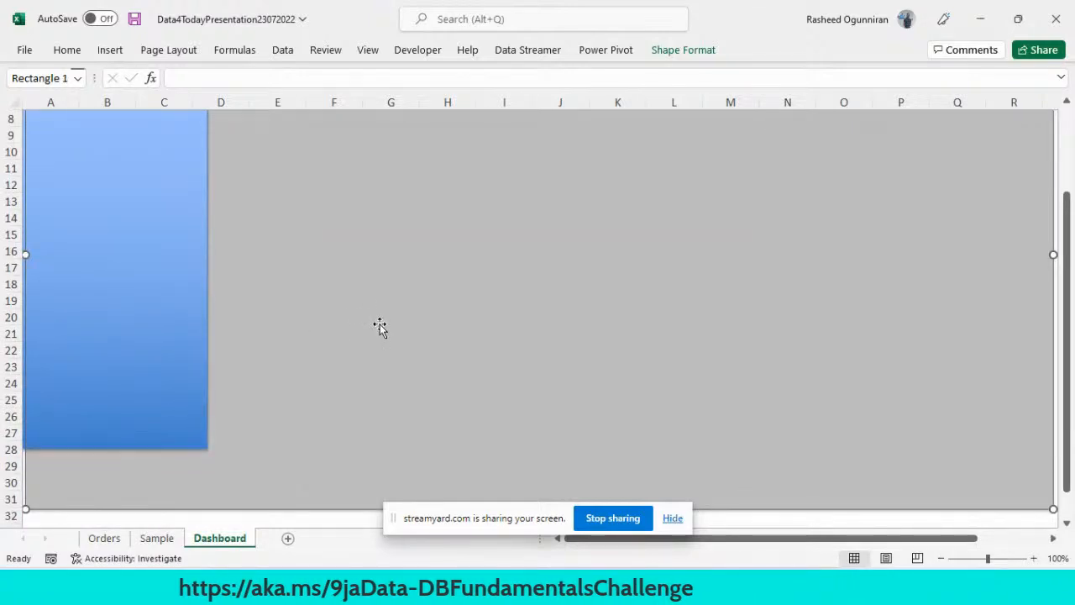
{"action": "key", "text": "Up"}
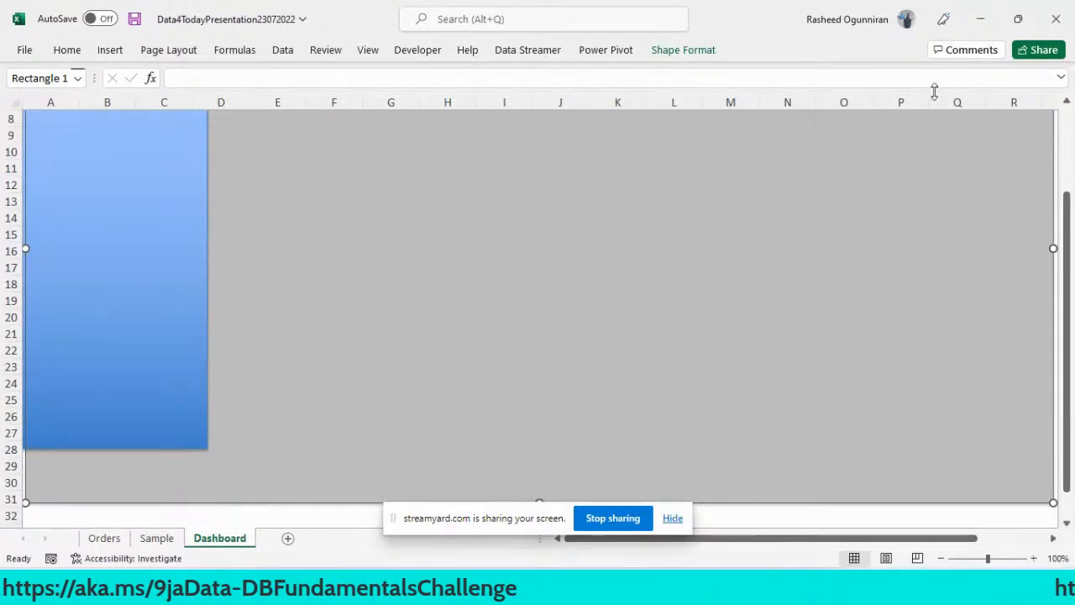
{"action": "left_click", "coordinate": [1067, 102]}
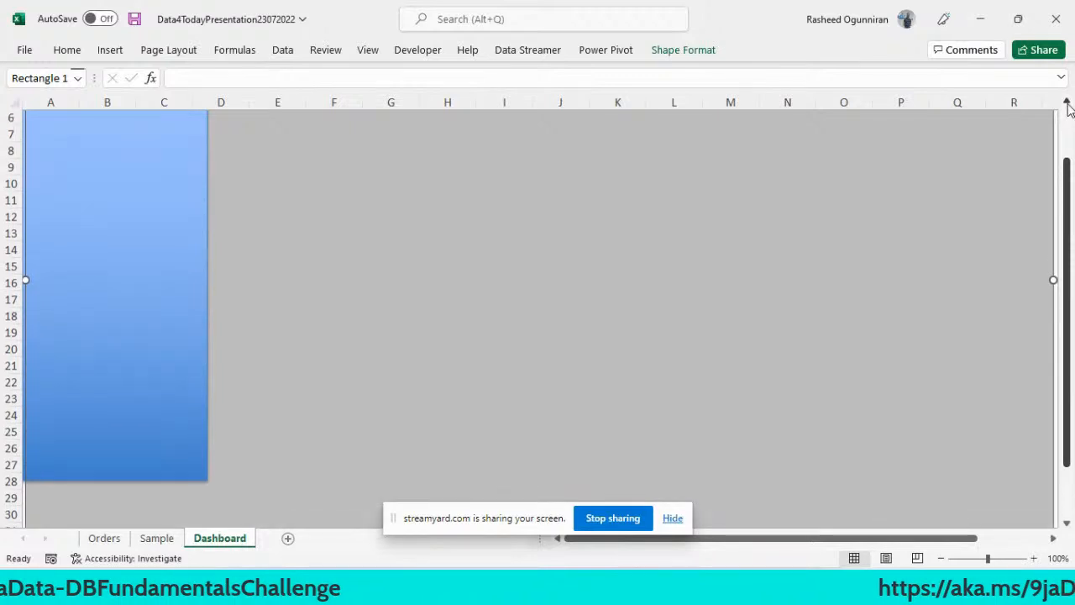
{"action": "left_click", "coordinate": [1067, 102]}
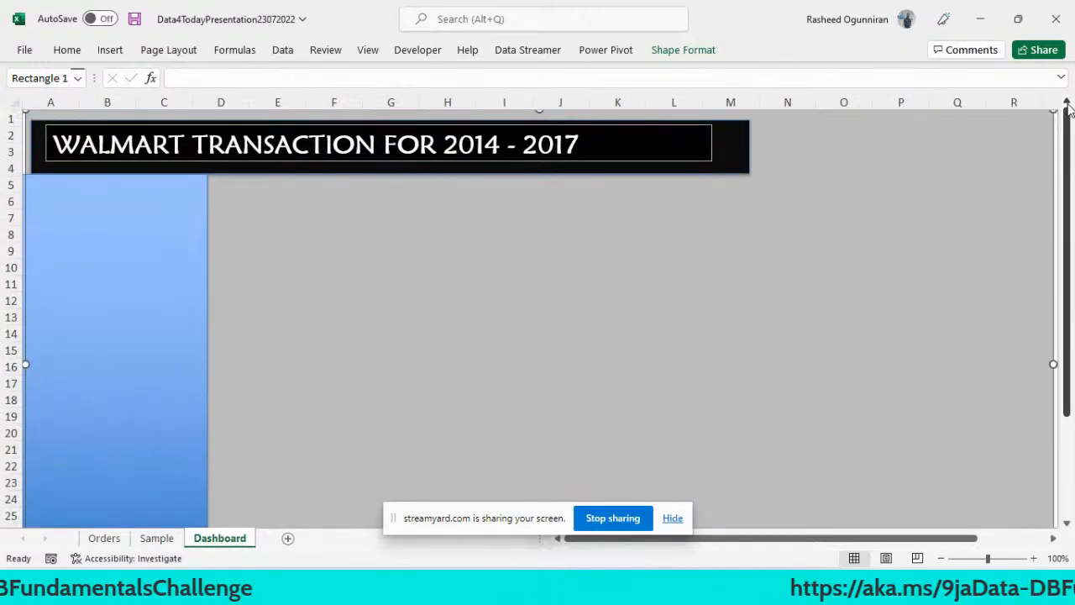
{"action": "left_click", "coordinate": [153, 264]}
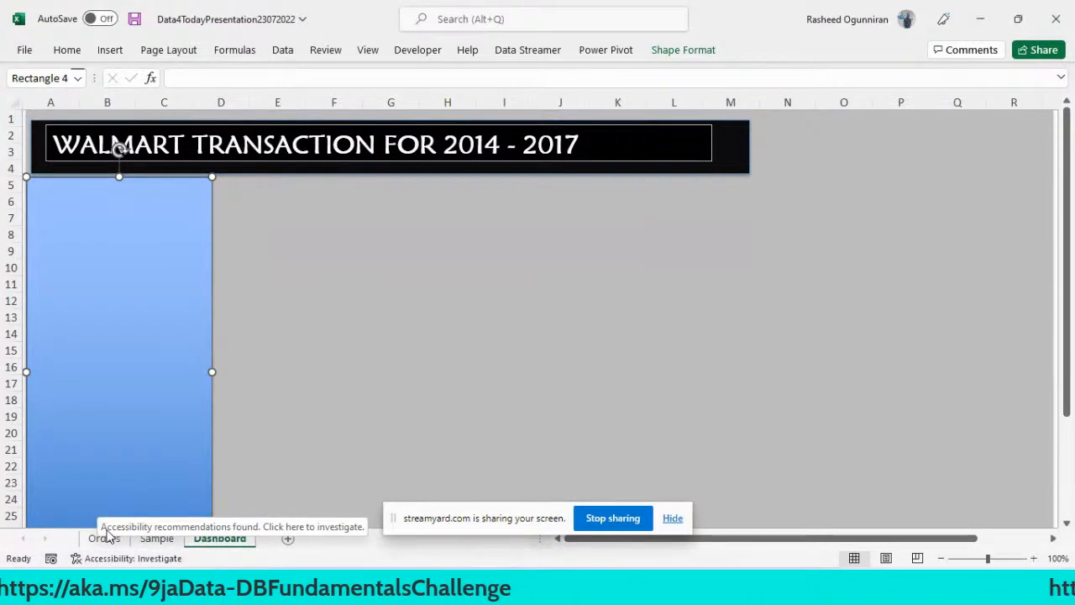
Switch to the Orders sheet and select the entire data table.
{"action": "left_click", "coordinate": [100, 539]}
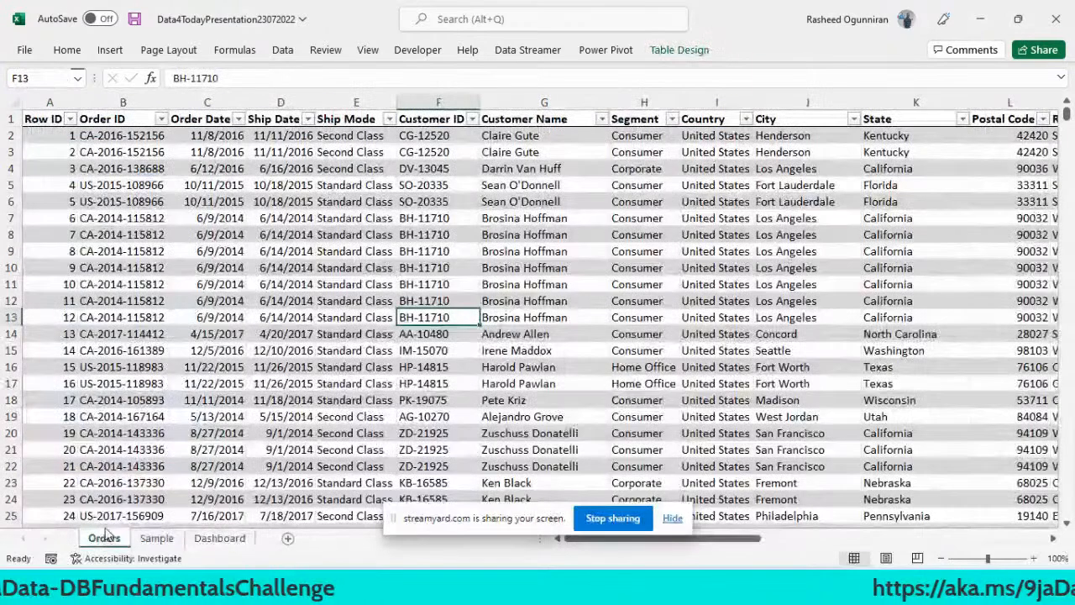
{"action": "left_click", "coordinate": [290, 405]}
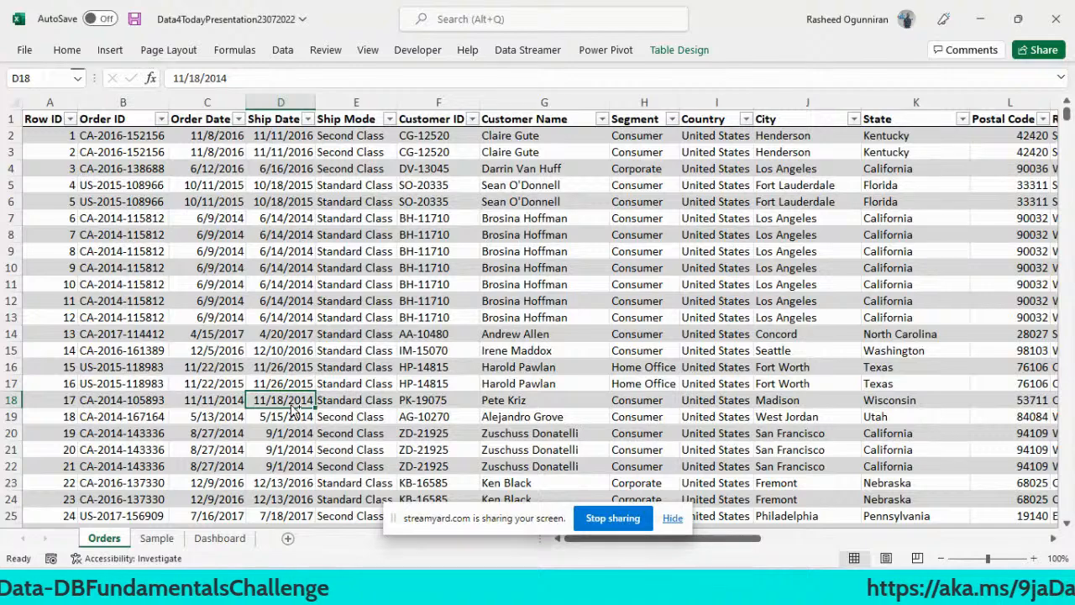
{"action": "key", "text": "ctrl+a"}
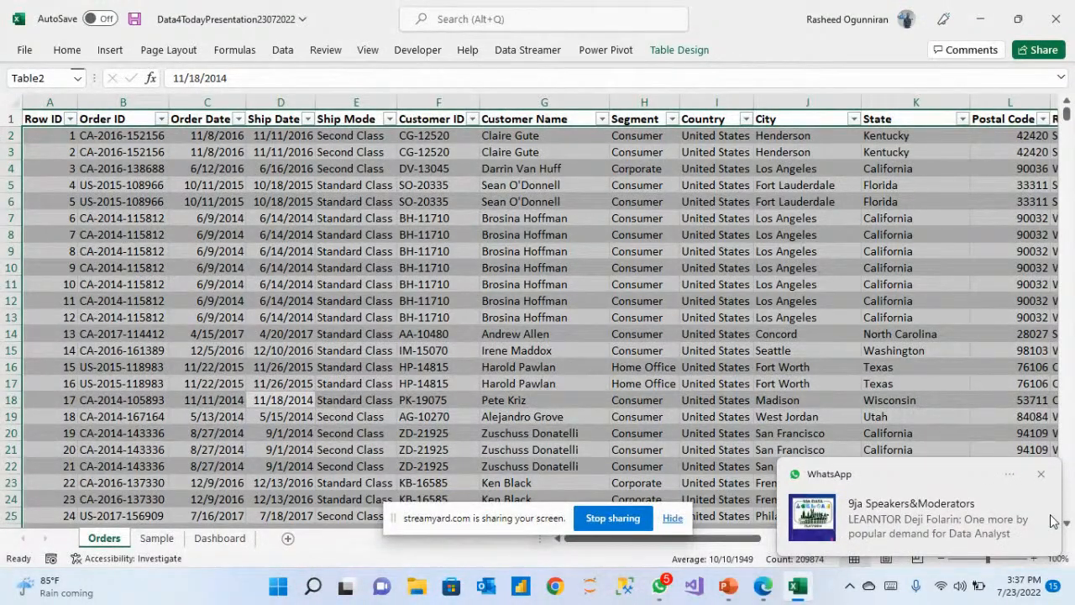
Try icon set and colour scale conditional formatting on the whole Orders table, undoing each one.
{"action": "left_click", "coordinate": [1050, 521]}
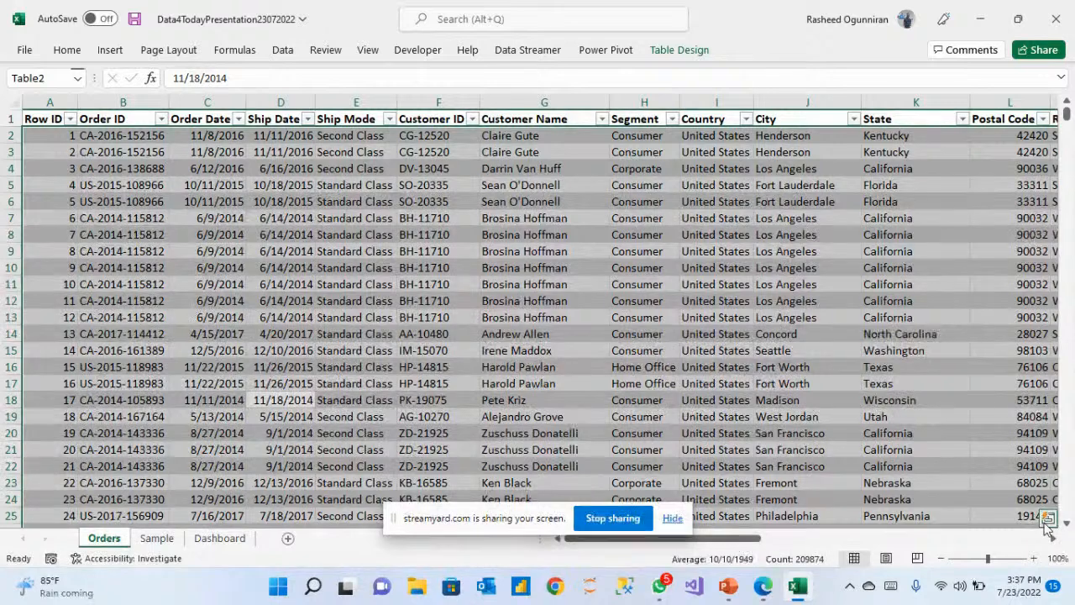
{"action": "left_click", "coordinate": [1048, 519]}
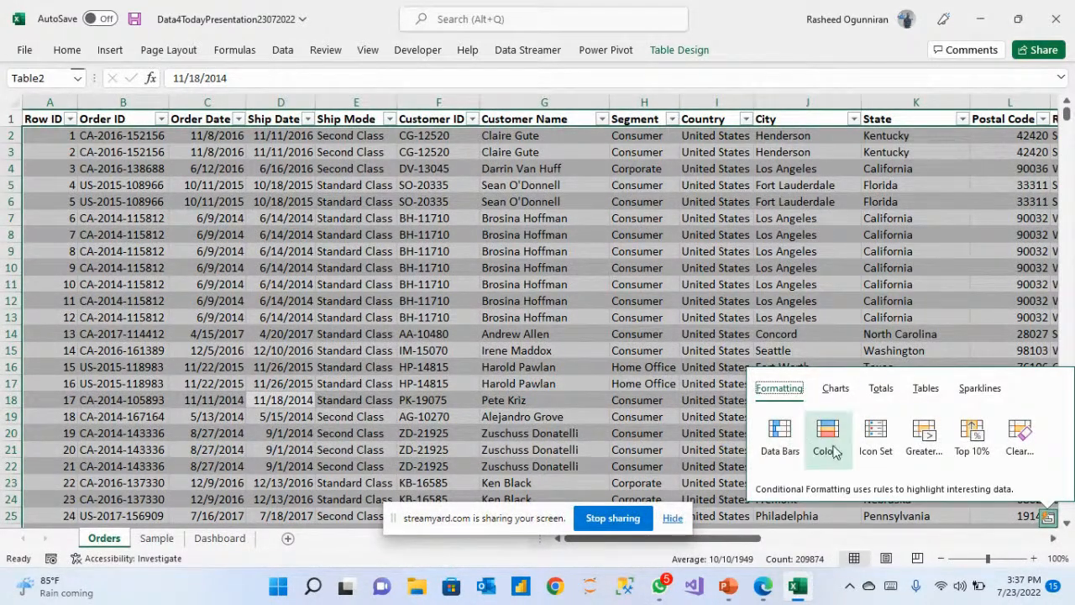
{"action": "left_click", "coordinate": [876, 434]}
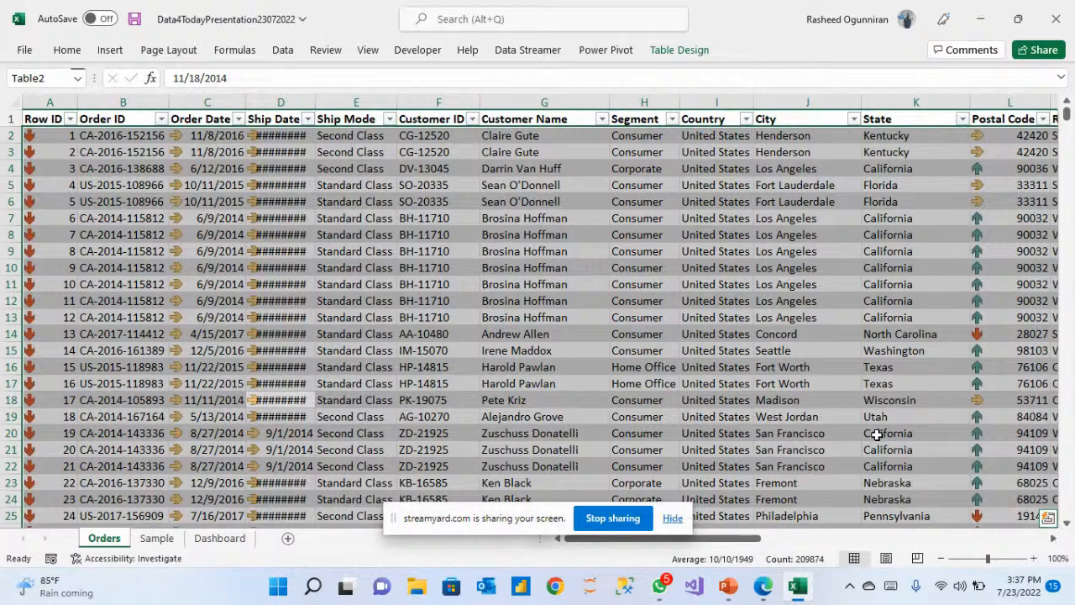
{"action": "key", "text": "ctrl+z"}
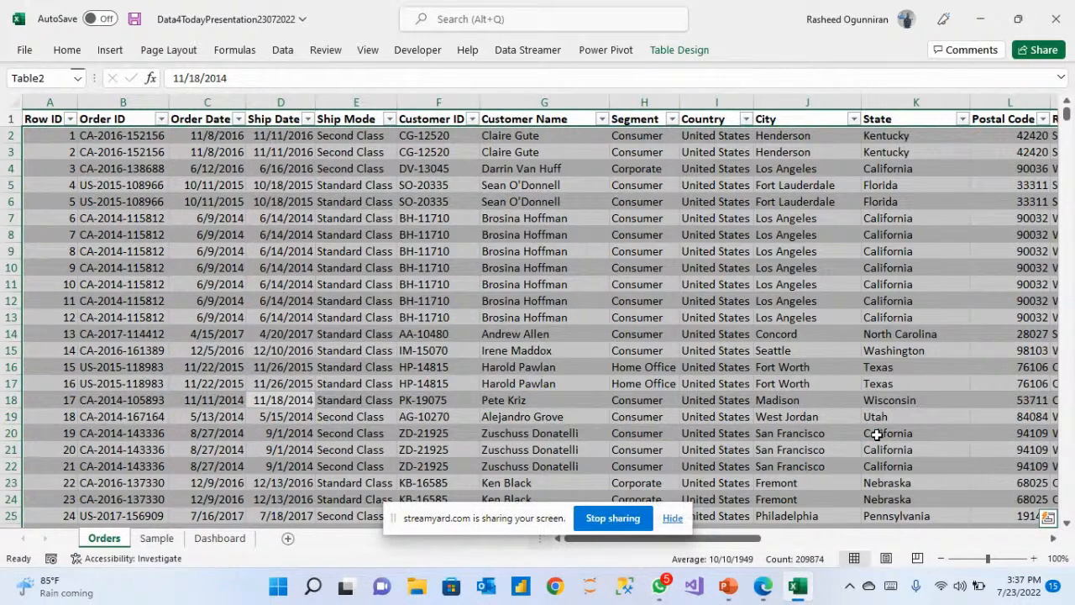
{"action": "left_click", "coordinate": [1047, 518]}
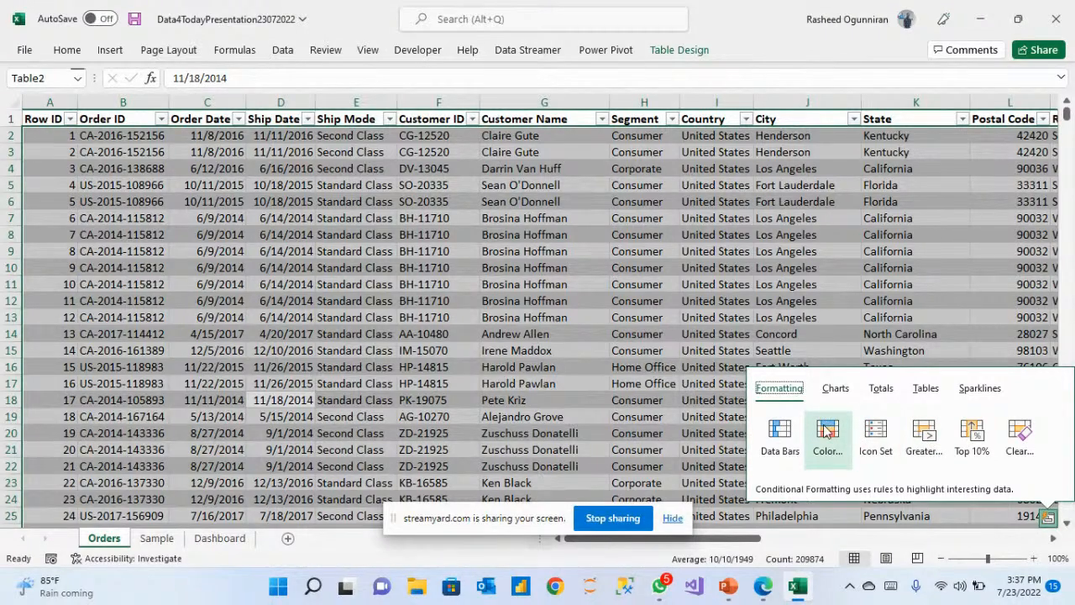
{"action": "left_click", "coordinate": [827, 430]}
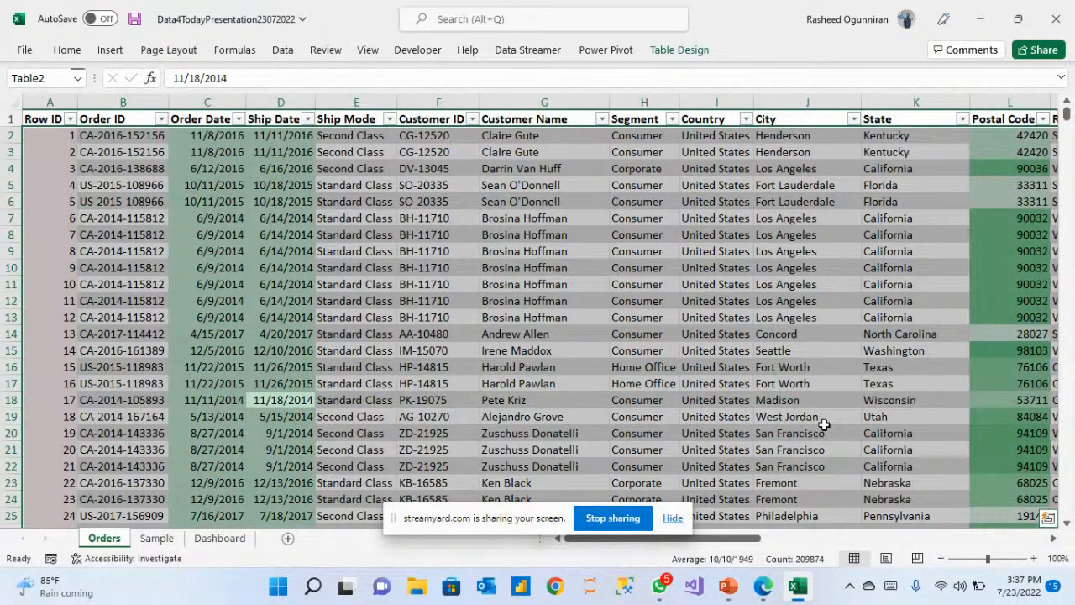
{"action": "key", "text": "ctrl+z"}
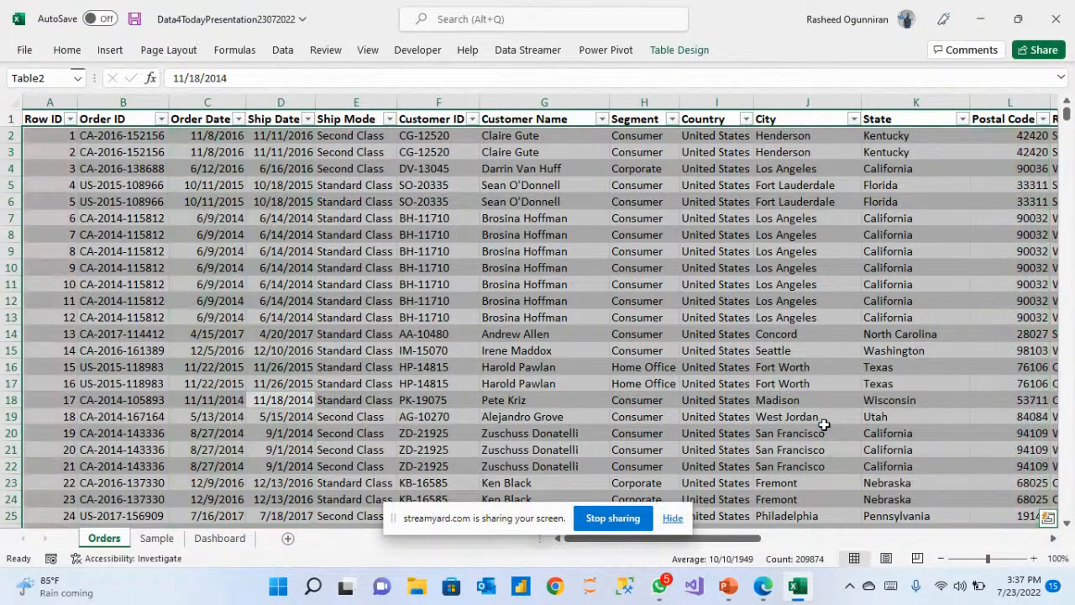
{"action": "left_click", "coordinate": [1048, 517]}
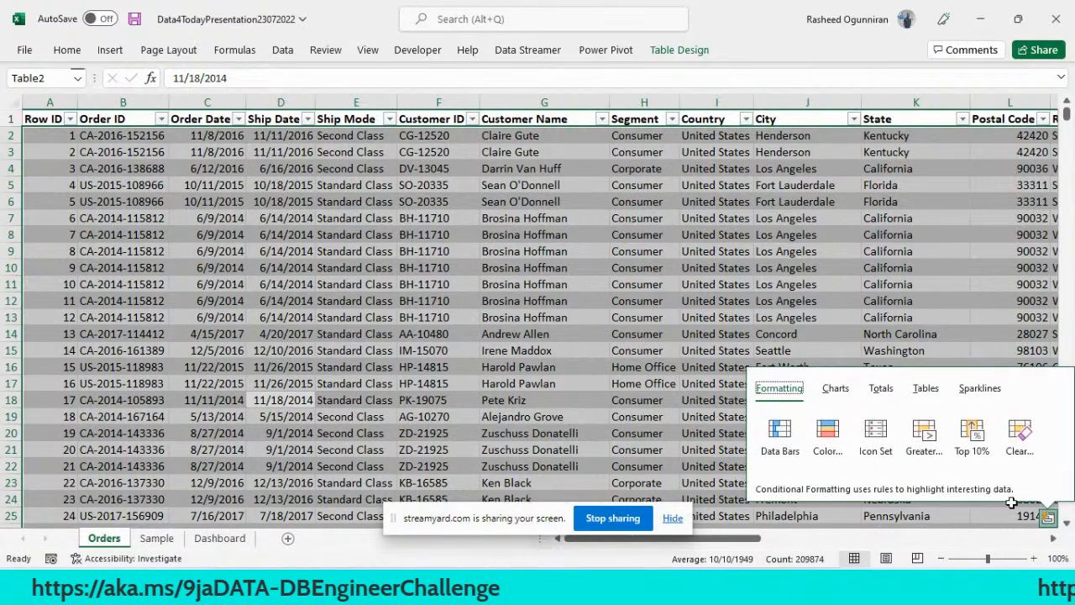
{"action": "left_click", "coordinate": [931, 433]}
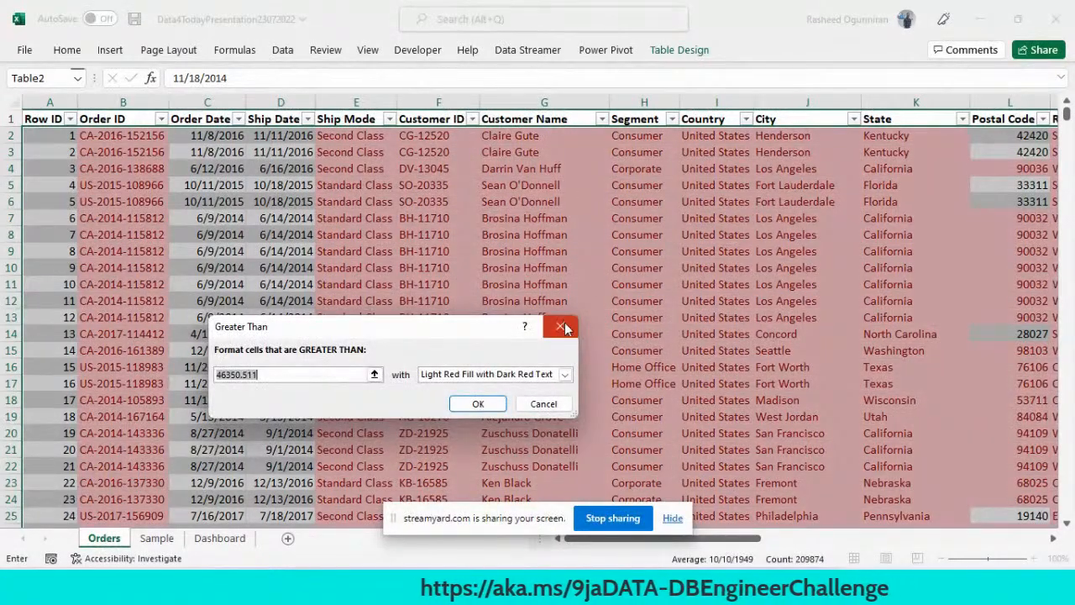
{"action": "left_click", "coordinate": [558, 324]}
{"action": "left_click", "coordinate": [720, 365]}
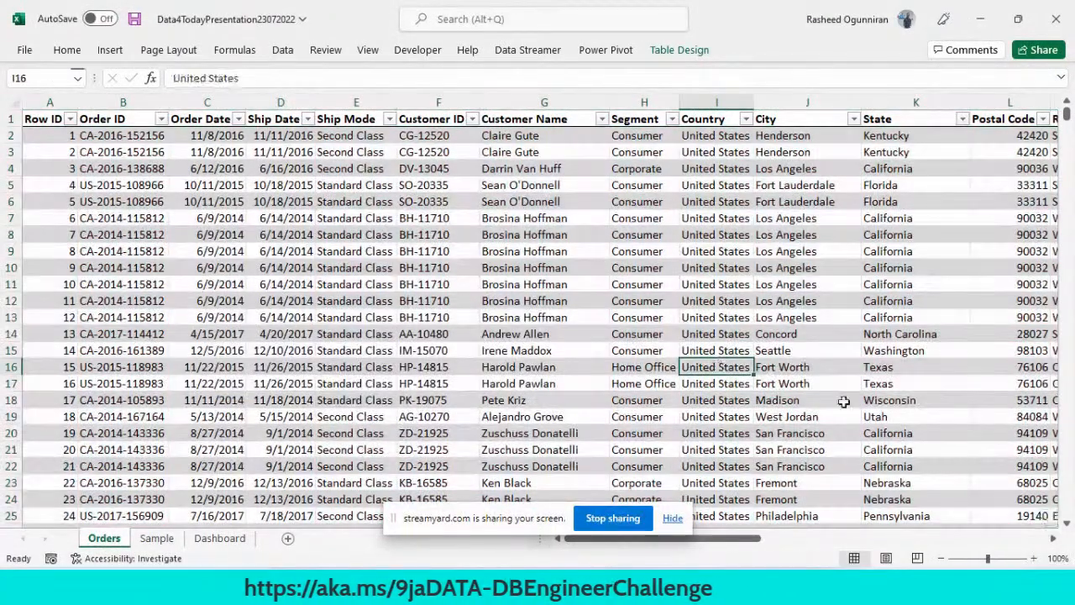
{"action": "left_click", "coordinate": [968, 487]}
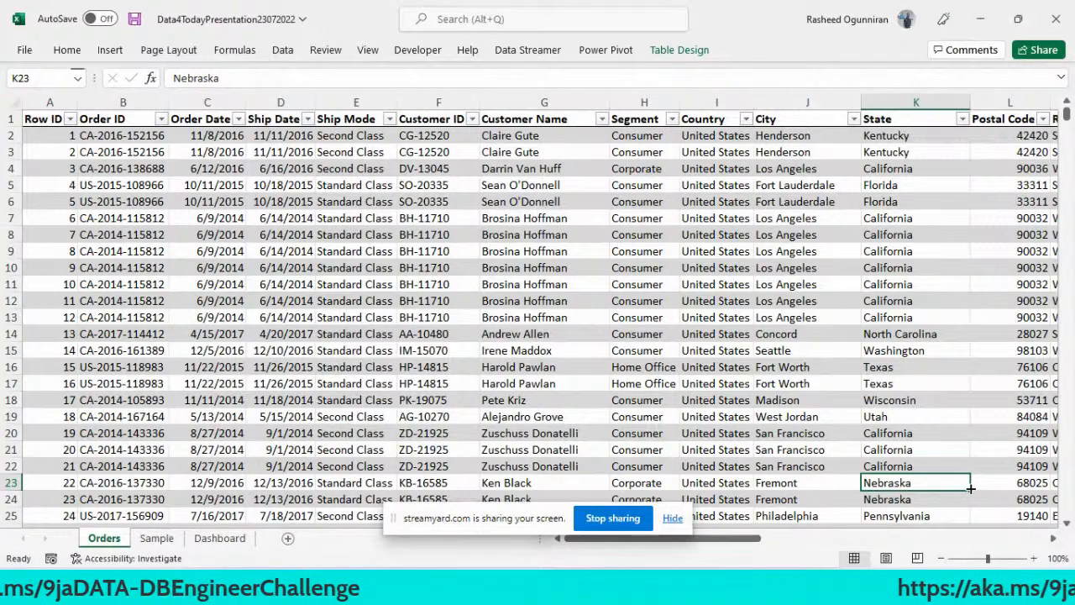
{"action": "key", "text": "ctrl+a"}
{"action": "key", "text": "ctrl+q"}
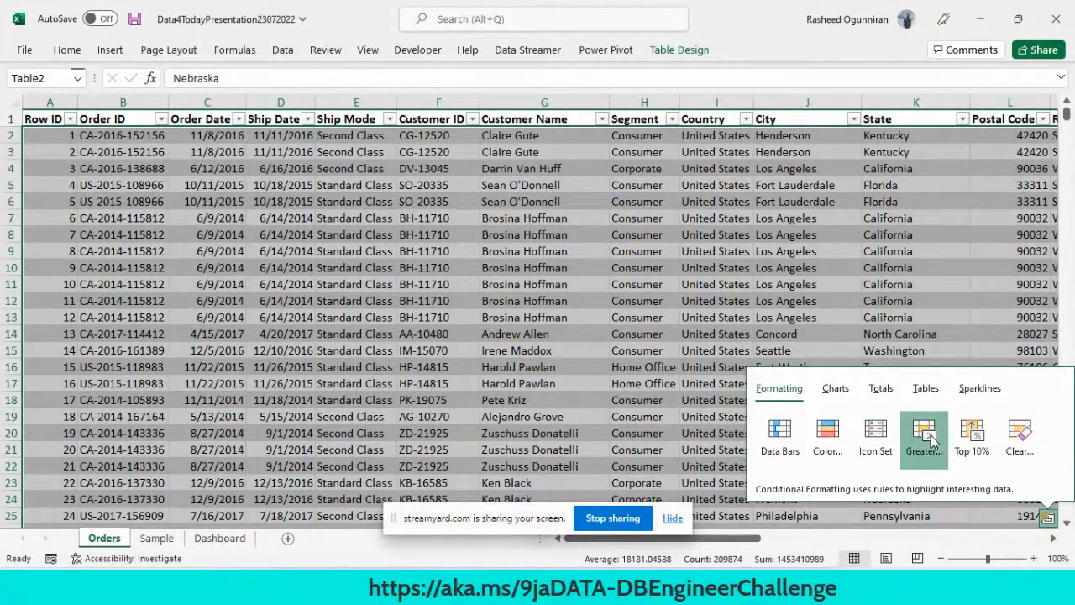
{"action": "left_click", "coordinate": [924, 435]}
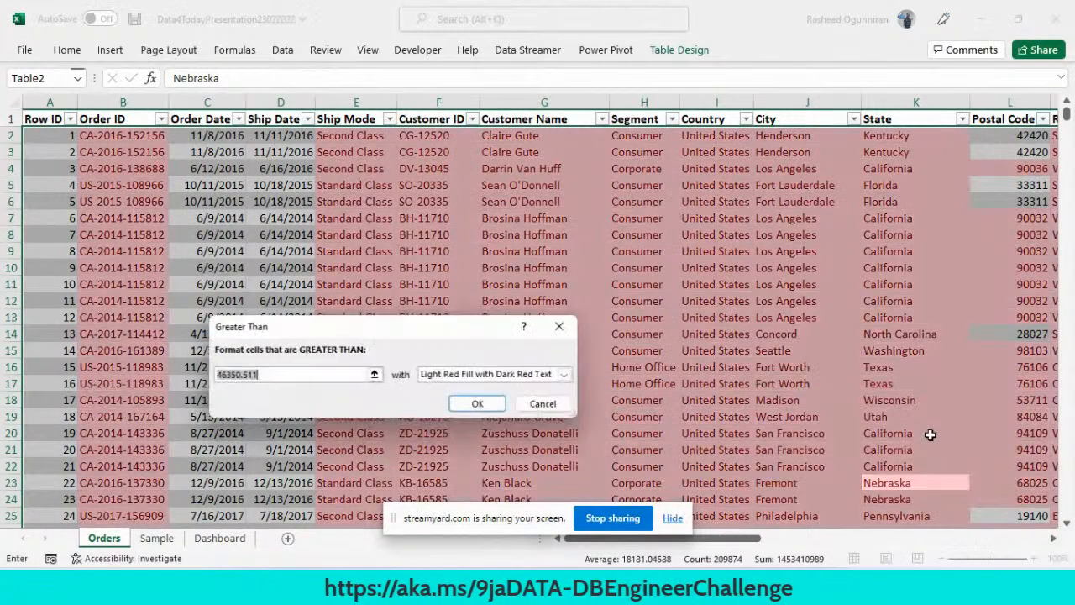
{"action": "left_click", "coordinate": [559, 324]}
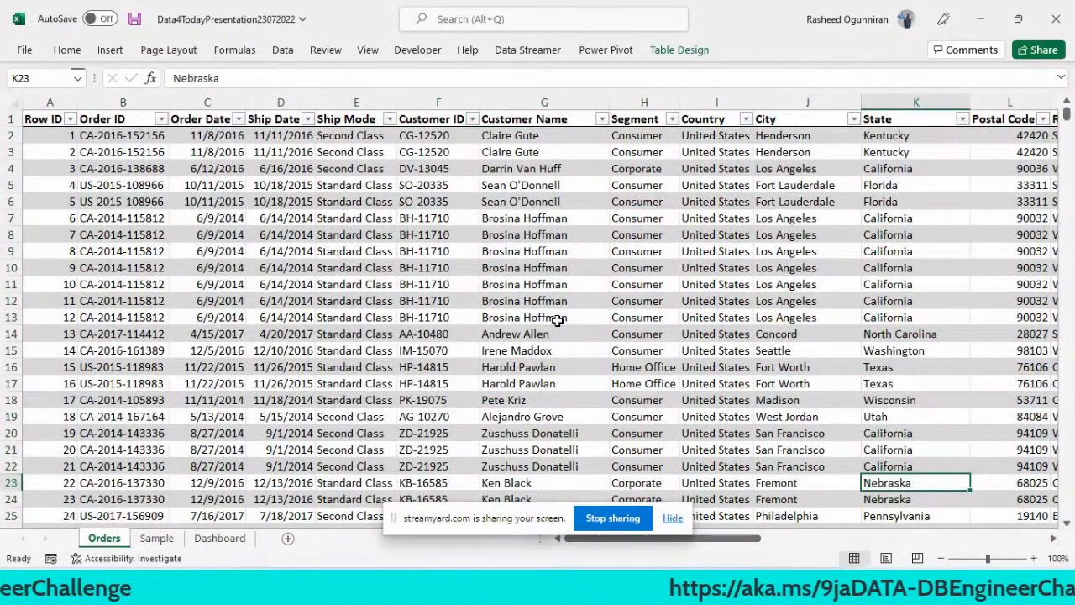
Insert a suggested PivotTable from the whole Orders table on a new sheet, summing Profit by State.
{"action": "key", "text": "ctrl+a"}
{"action": "key", "text": "ctrl+q"}
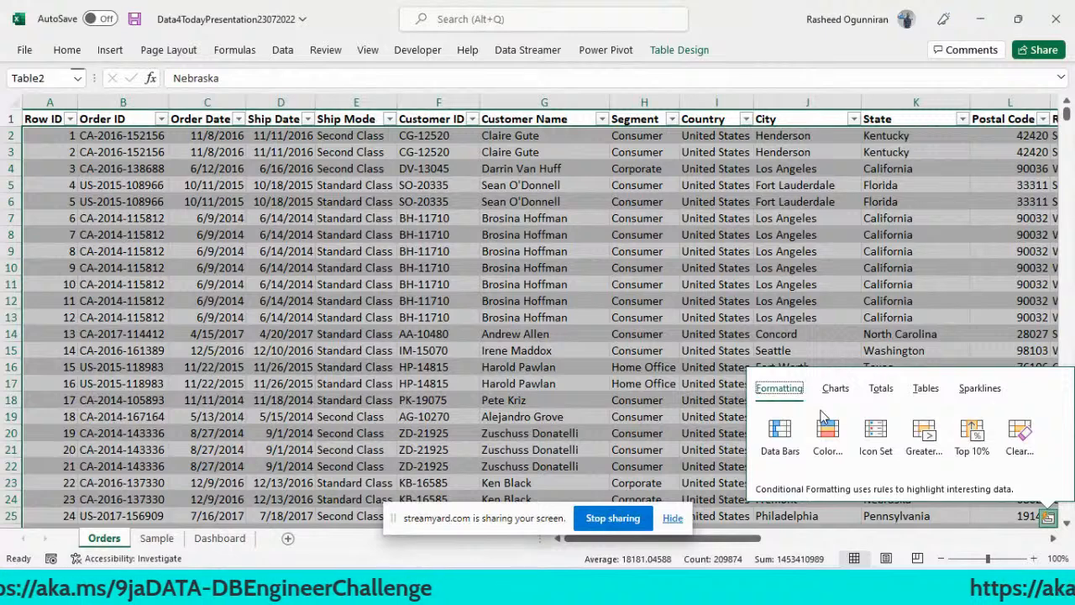
{"action": "left_click", "coordinate": [836, 388]}
{"action": "left_click", "coordinate": [881, 390]}
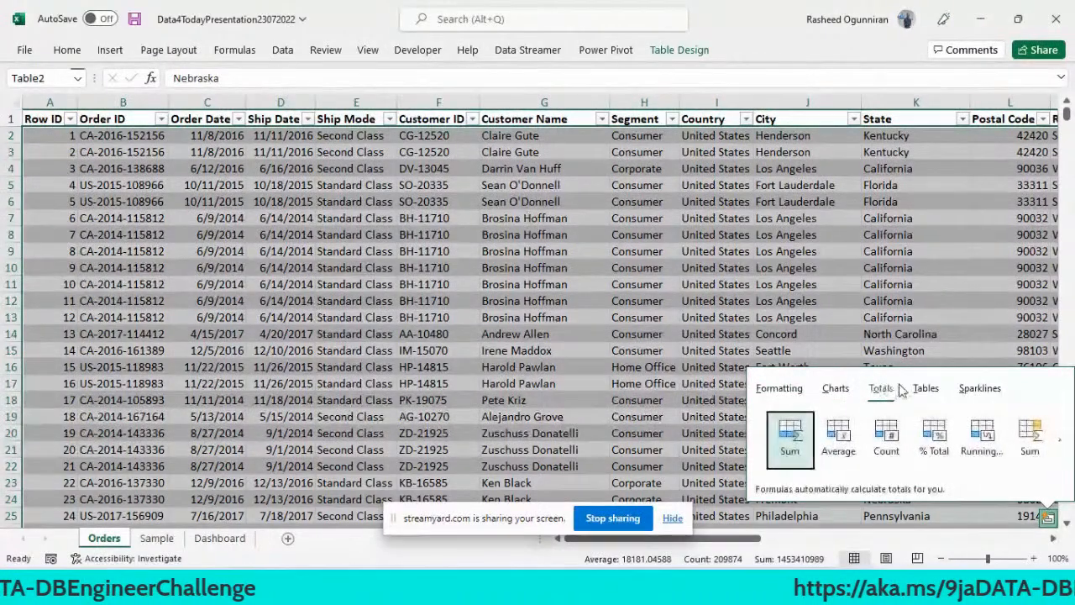
{"action": "left_click", "coordinate": [926, 388]}
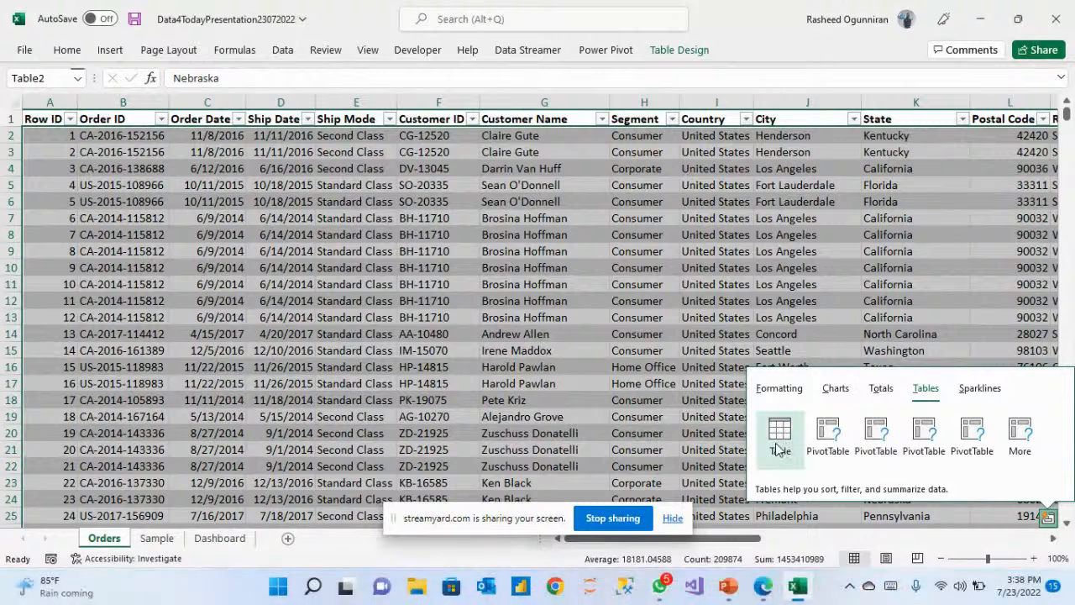
{"action": "left_click", "coordinate": [832, 443]}
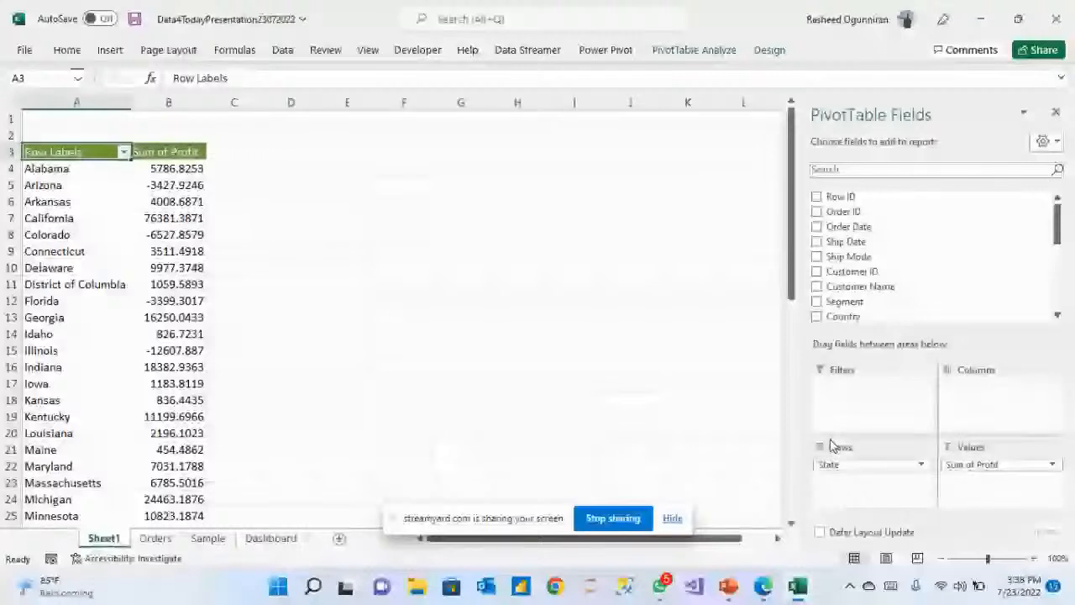
Filter the PivotTable's states to the top 10 items by Sum of Profit.
{"action": "left_click", "coordinate": [54, 205]}
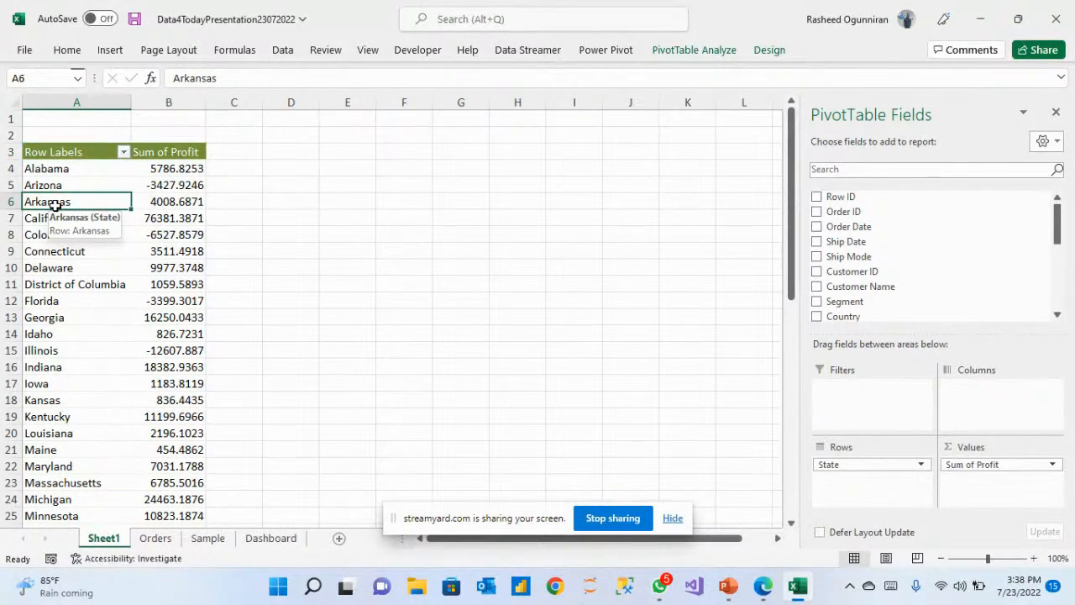
{"action": "right_click", "coordinate": [55, 206]}
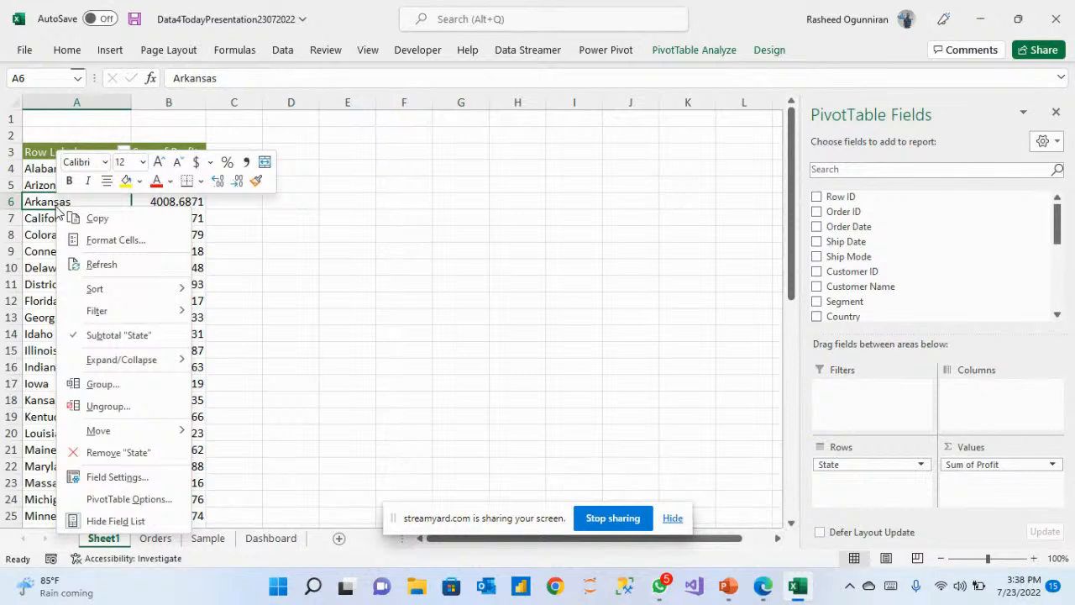
{"action": "mouse_move", "coordinate": [147, 323]}
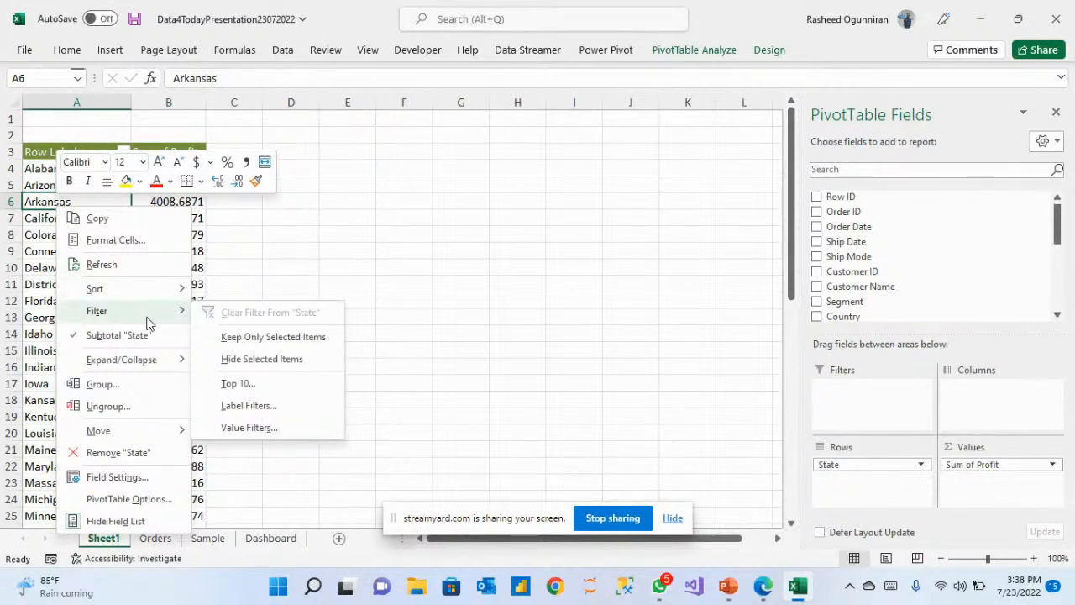
{"action": "left_click", "coordinate": [269, 389]}
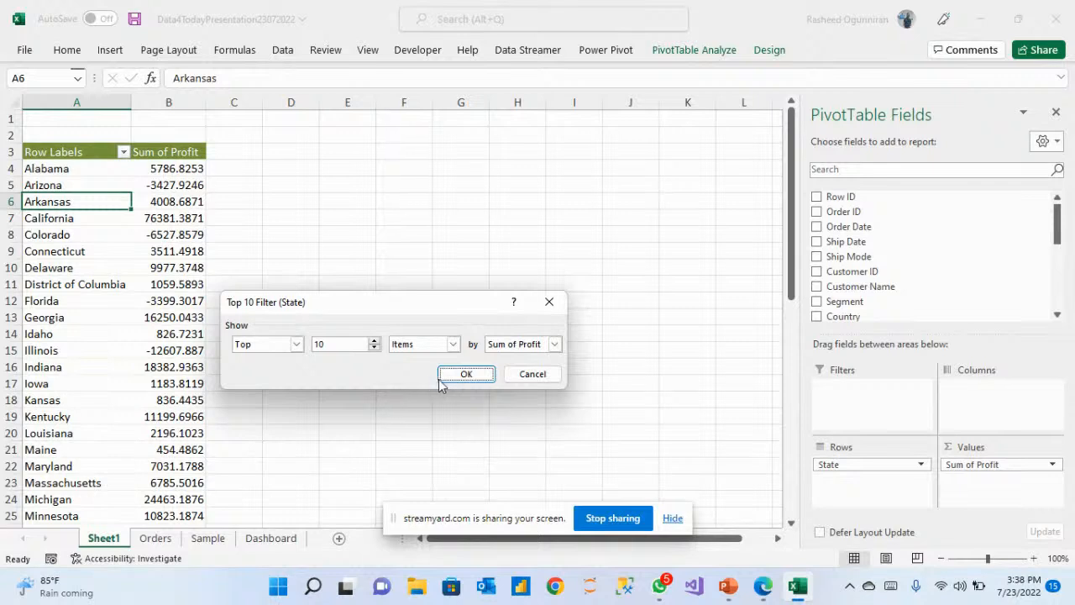
{"action": "left_click", "coordinate": [464, 375]}
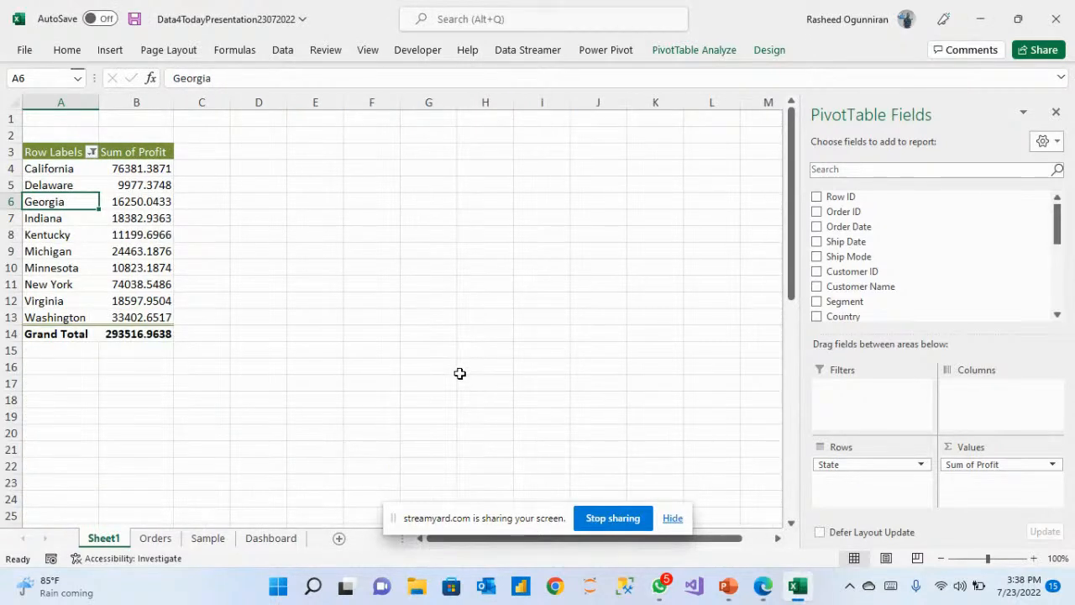
Format the PivotTable's Sum of Profit values as Currency with the $ symbol and 0 decimal places.
{"action": "left_click", "coordinate": [139, 200]}
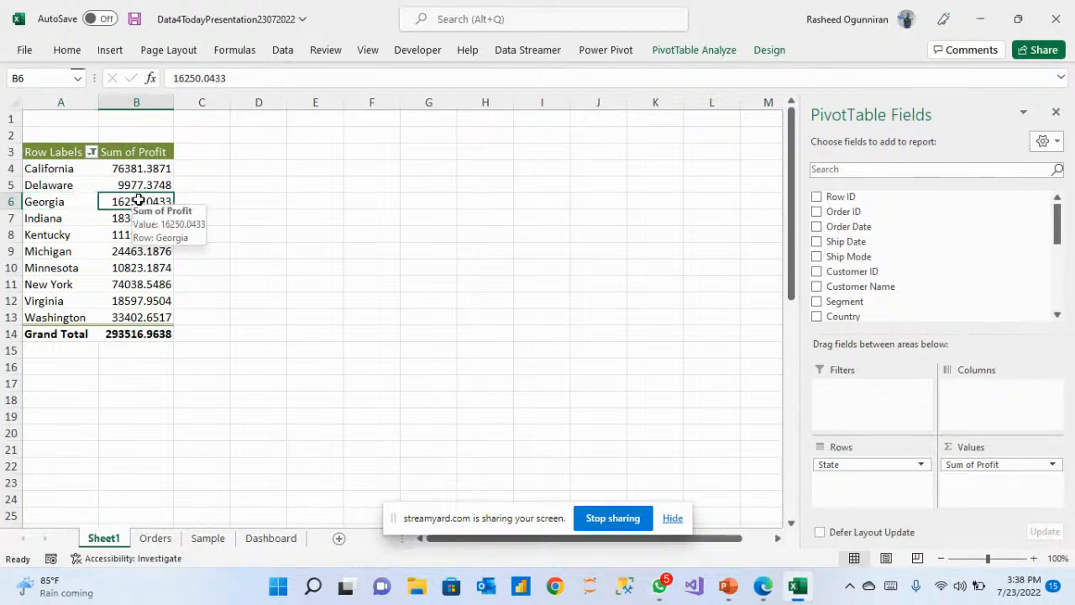
{"action": "right_click", "coordinate": [139, 202]}
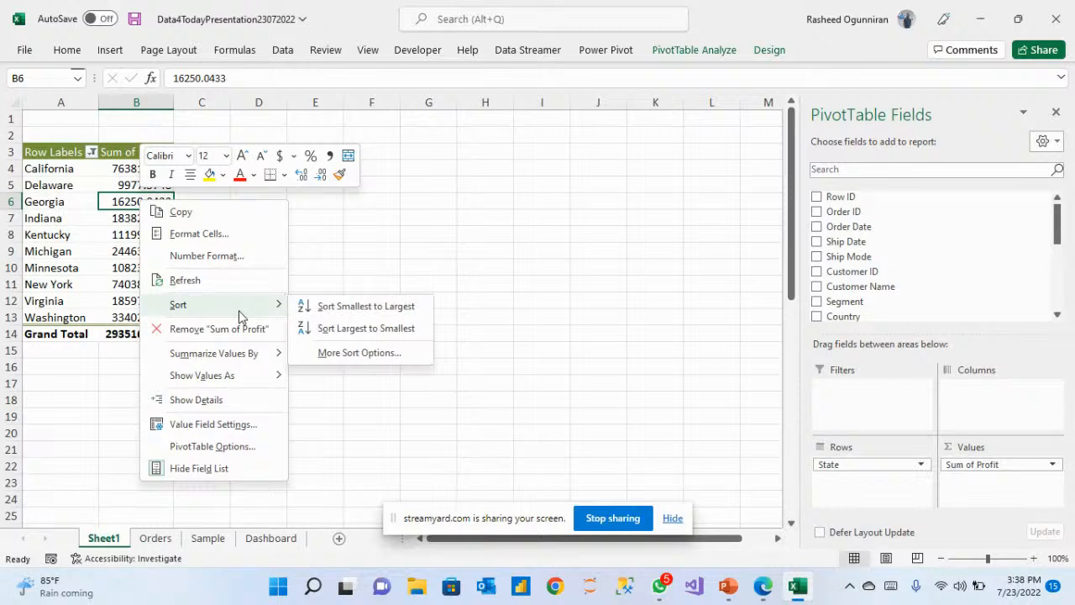
{"action": "left_click", "coordinate": [213, 424]}
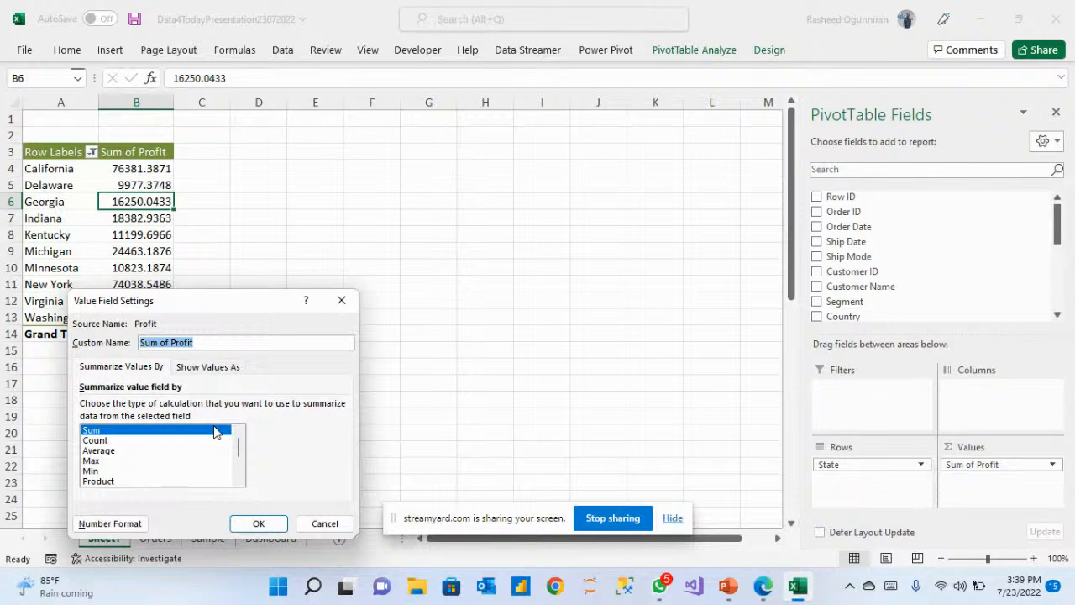
{"action": "left_click", "coordinate": [111, 523]}
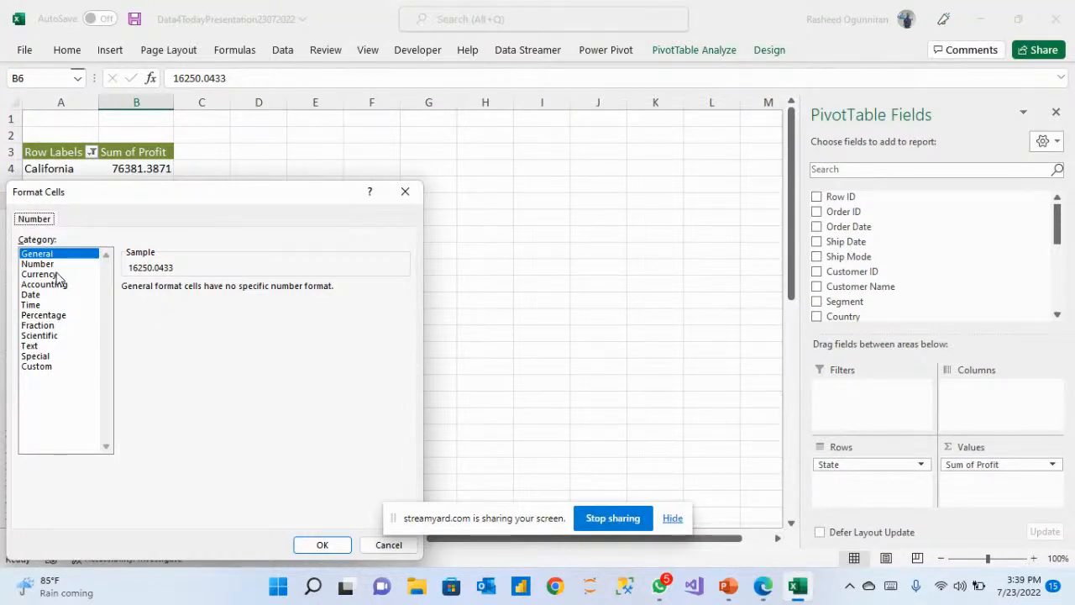
{"action": "left_click", "coordinate": [42, 274]}
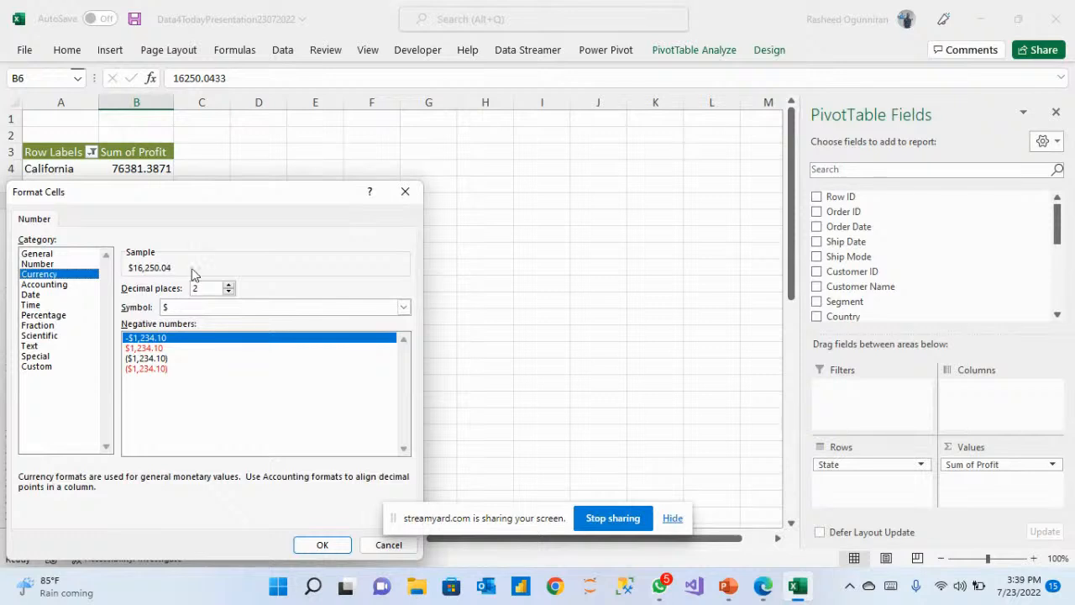
{"action": "left_click", "coordinate": [229, 292]}
{"action": "left_click", "coordinate": [228, 292]}
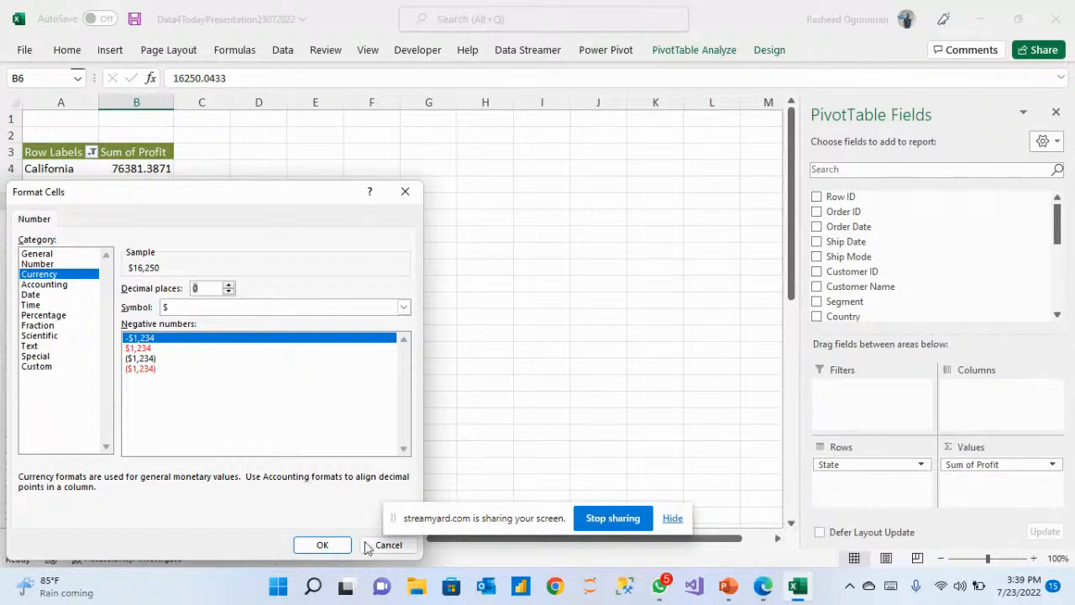
{"action": "left_click", "coordinate": [322, 545]}
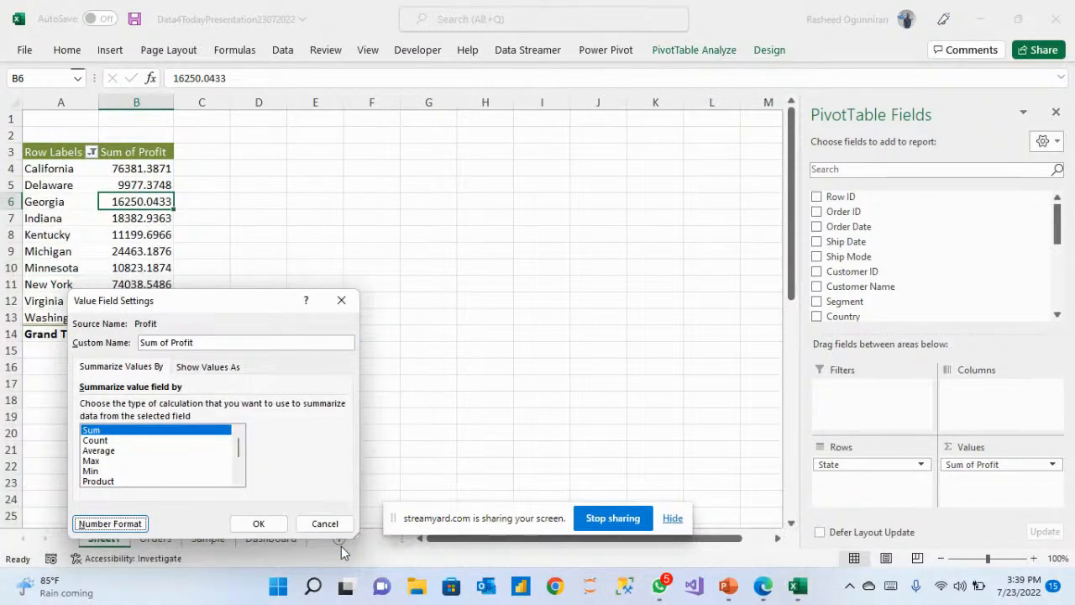
{"action": "left_click", "coordinate": [259, 522]}
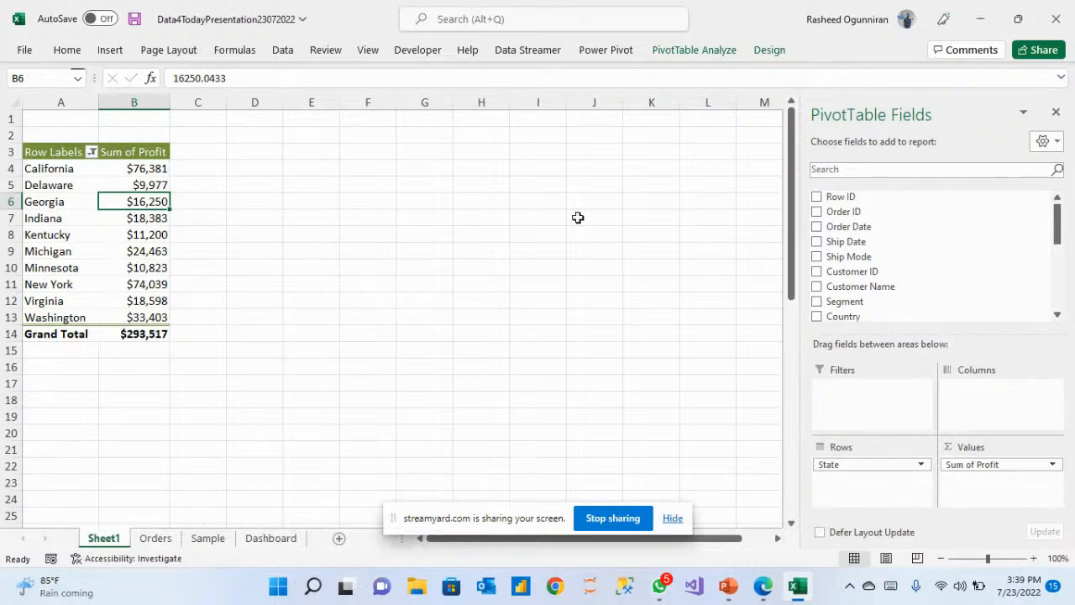
Insert a Clustered Column PivotChart from the state profit PivotTable.
{"action": "left_click", "coordinate": [705, 51]}
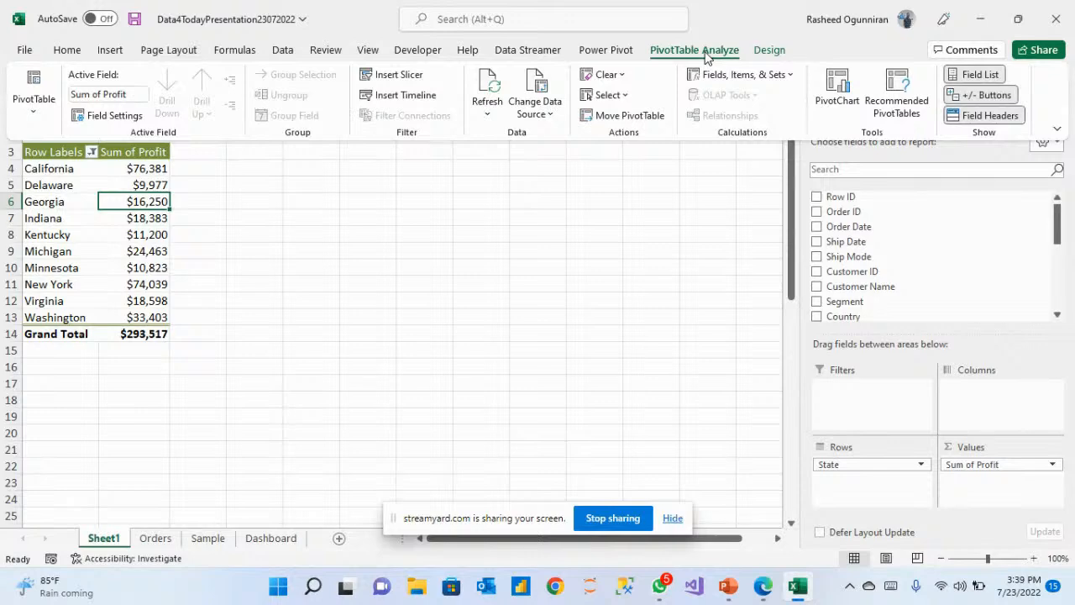
{"action": "left_click", "coordinate": [845, 88]}
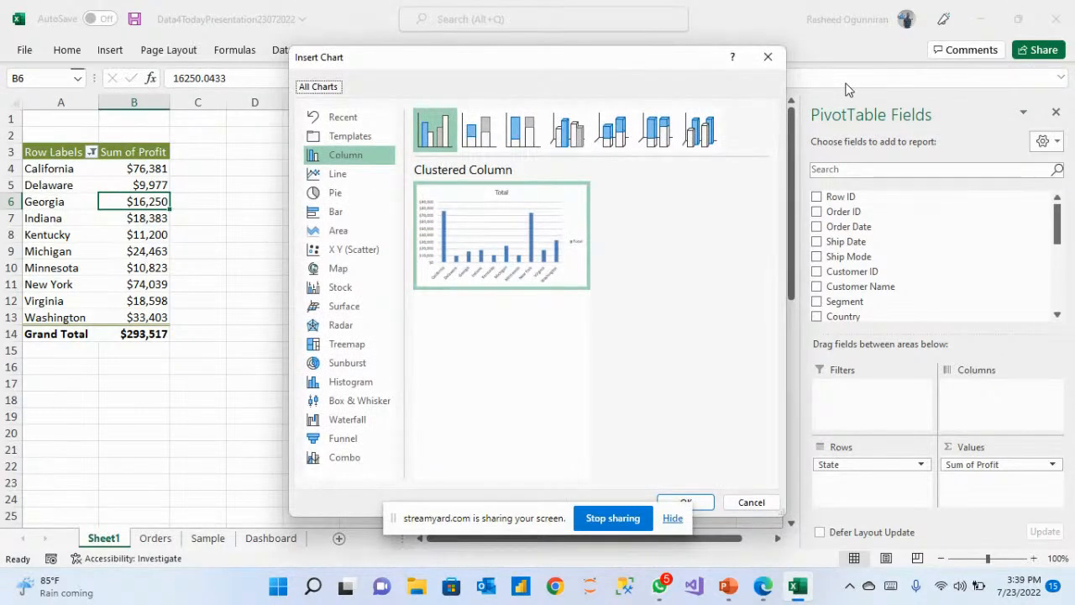
{"action": "mouse_move", "coordinate": [522, 198]}
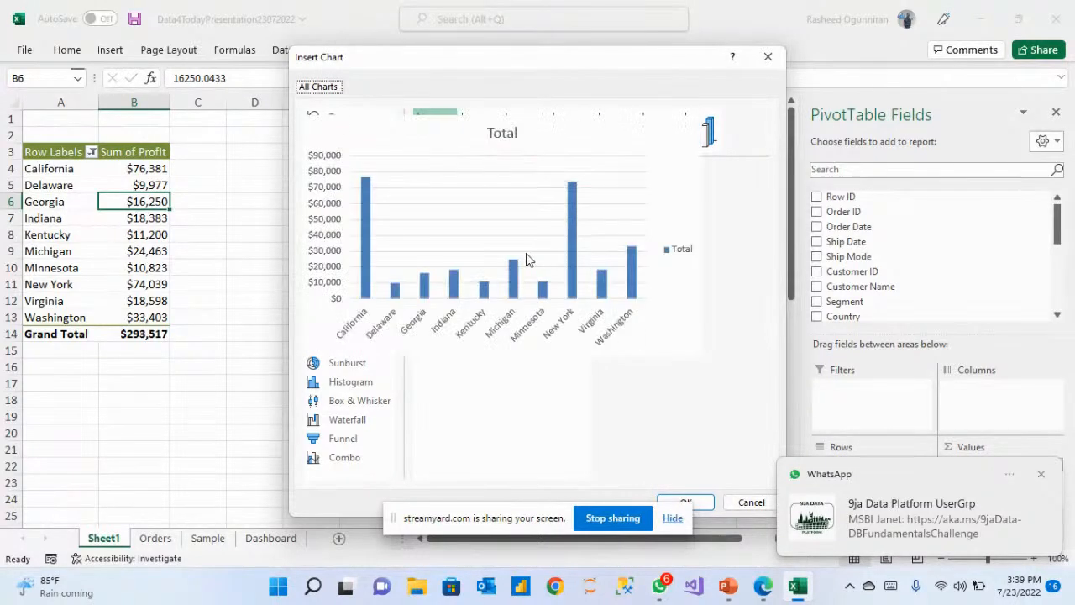
{"action": "left_click", "coordinate": [704, 502]}
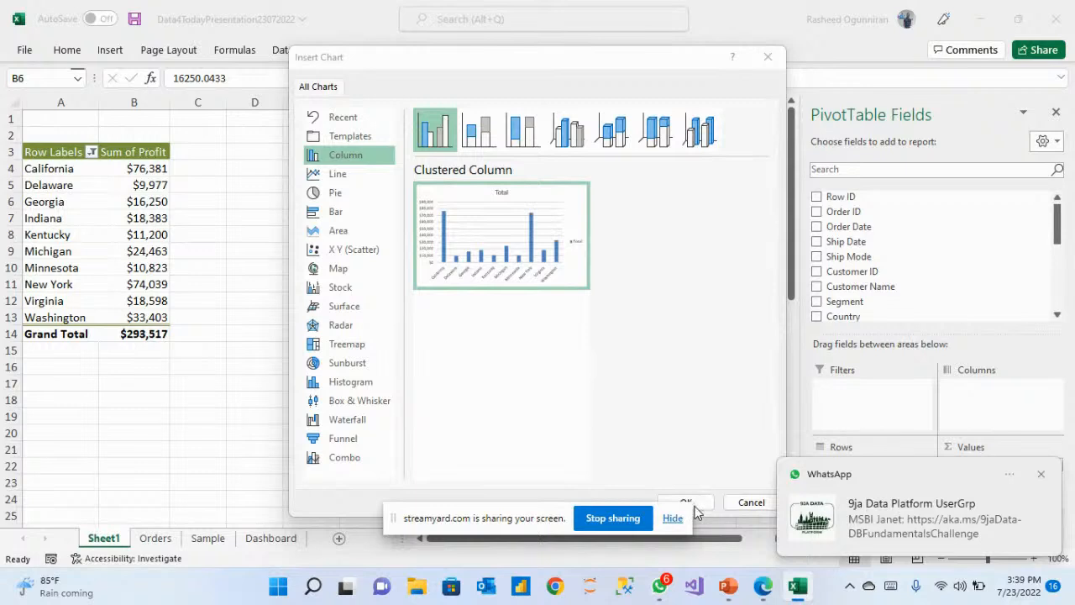
{"action": "mouse_move", "coordinate": [517, 265]}
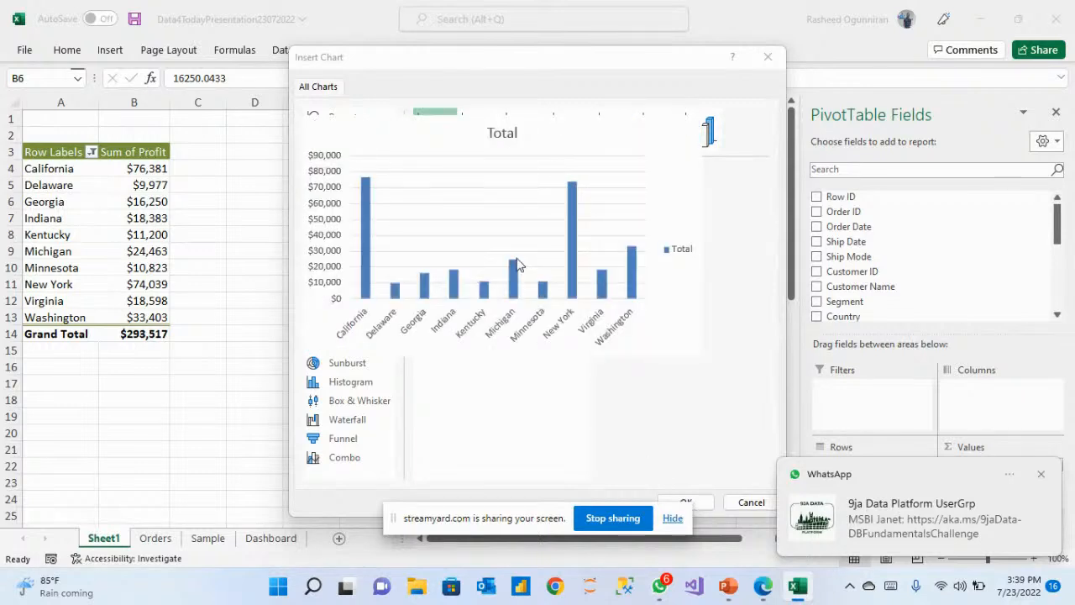
{"action": "left_click", "coordinate": [675, 516]}
{"action": "left_click", "coordinate": [687, 502]}
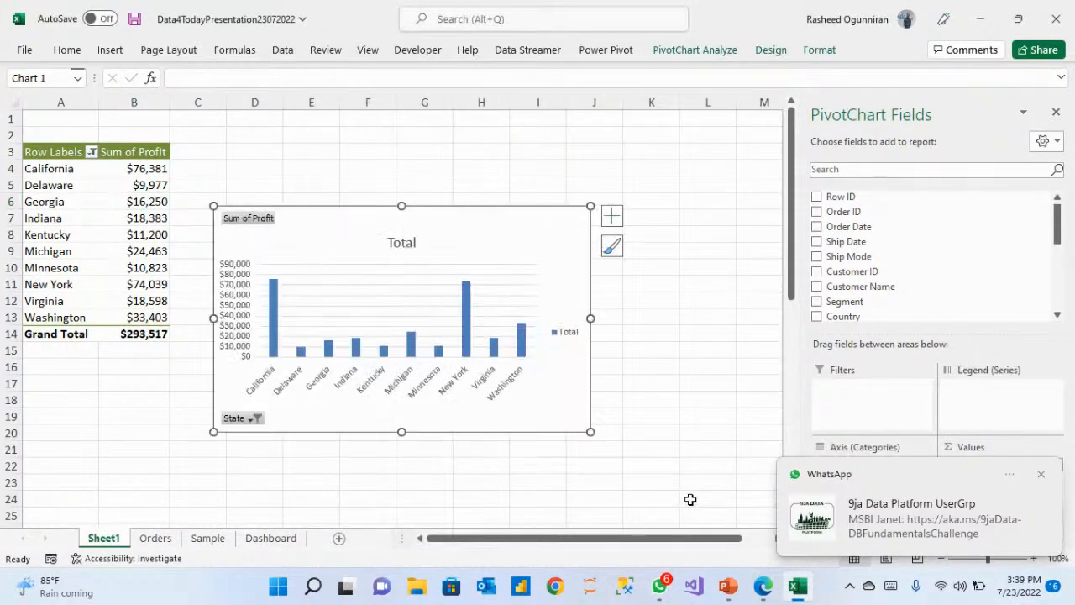
Hide all field buttons on the PivotChart and remove its legend and gridlines.
{"action": "right_click", "coordinate": [246, 220]}
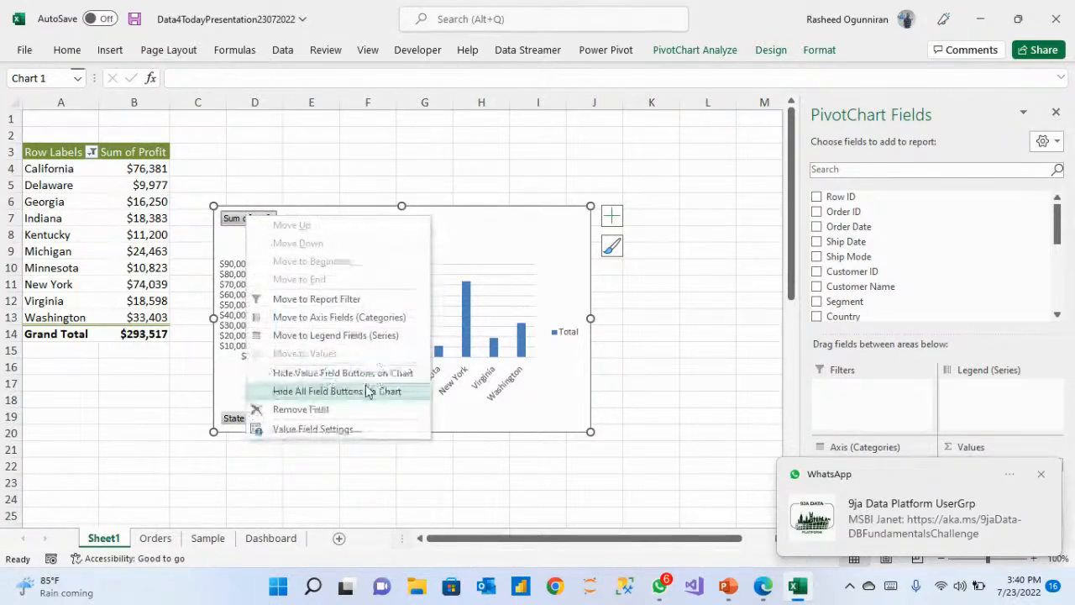
{"action": "left_click", "coordinate": [368, 391]}
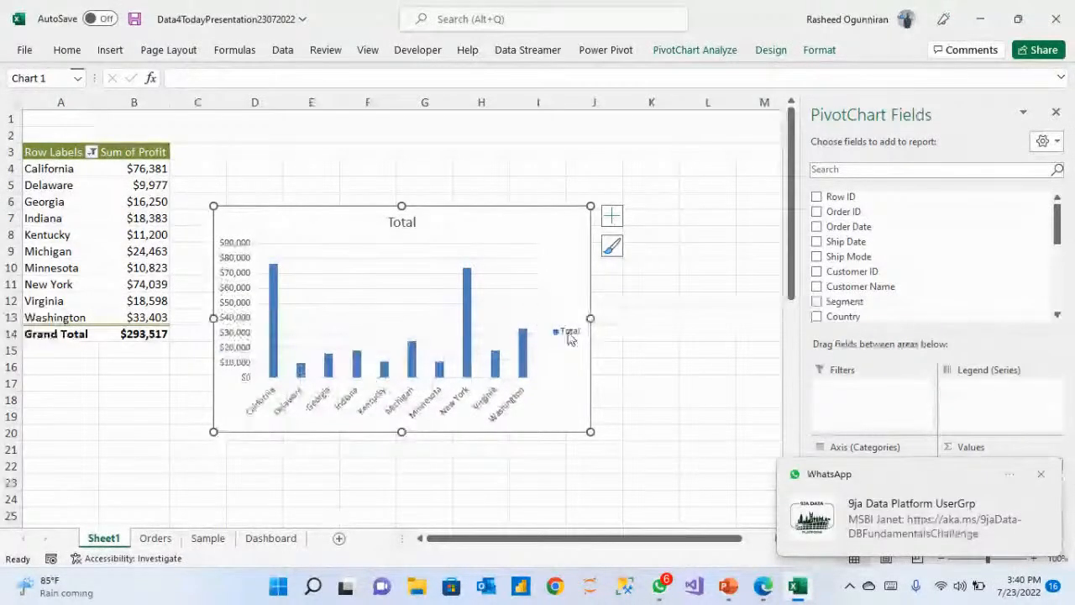
{"action": "left_click", "coordinate": [570, 335]}
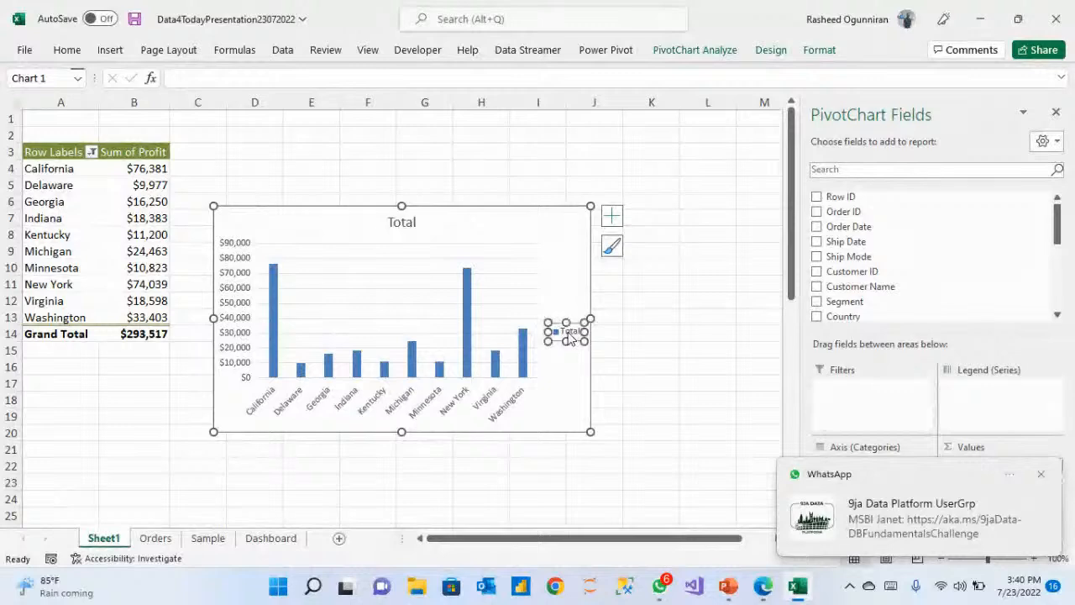
{"action": "left_click", "coordinate": [610, 218]}
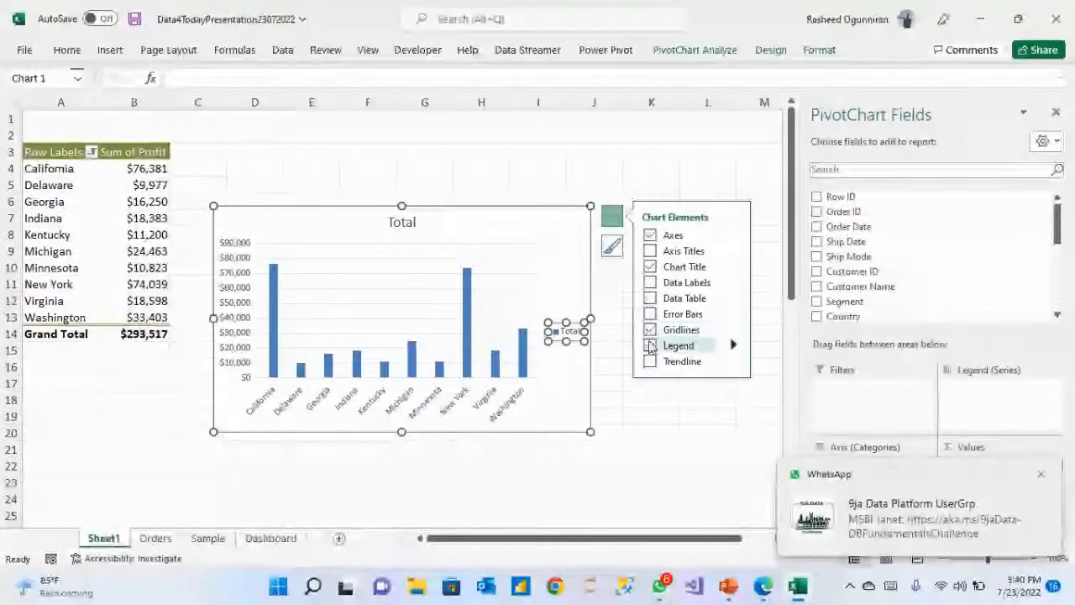
{"action": "left_click", "coordinate": [651, 347]}
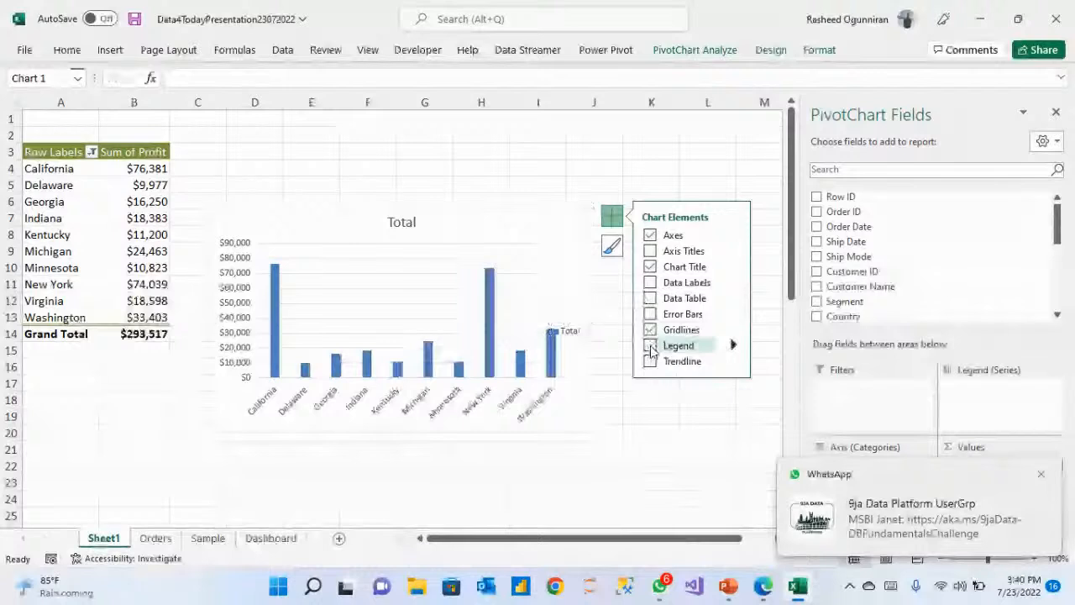
{"action": "left_click", "coordinate": [651, 330]}
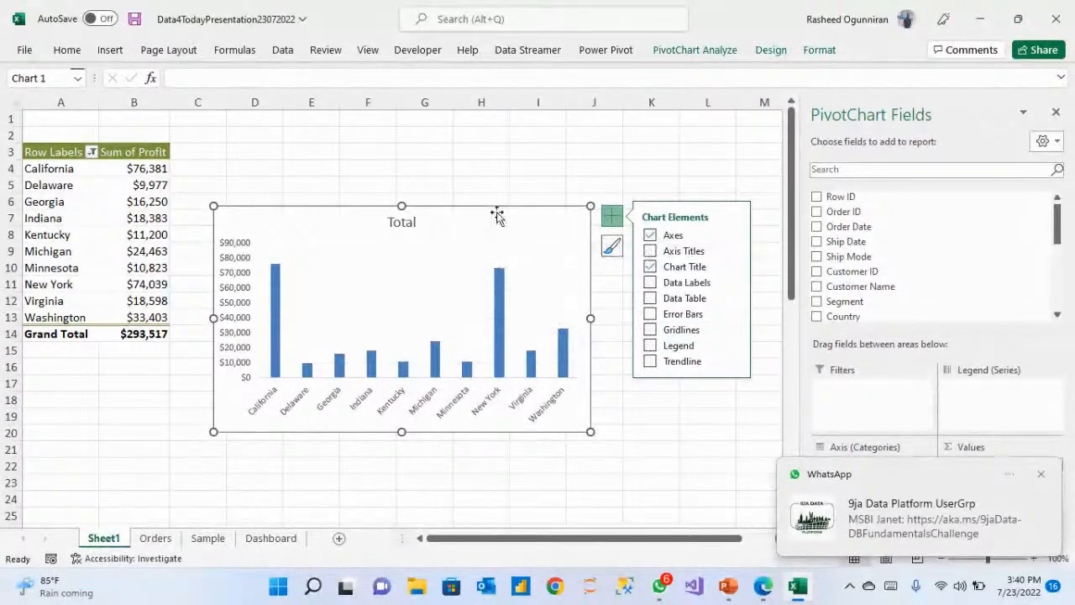
Try deleting the chart title, undoing the deletion of the whole chart.
{"action": "left_click", "coordinate": [401, 225]}
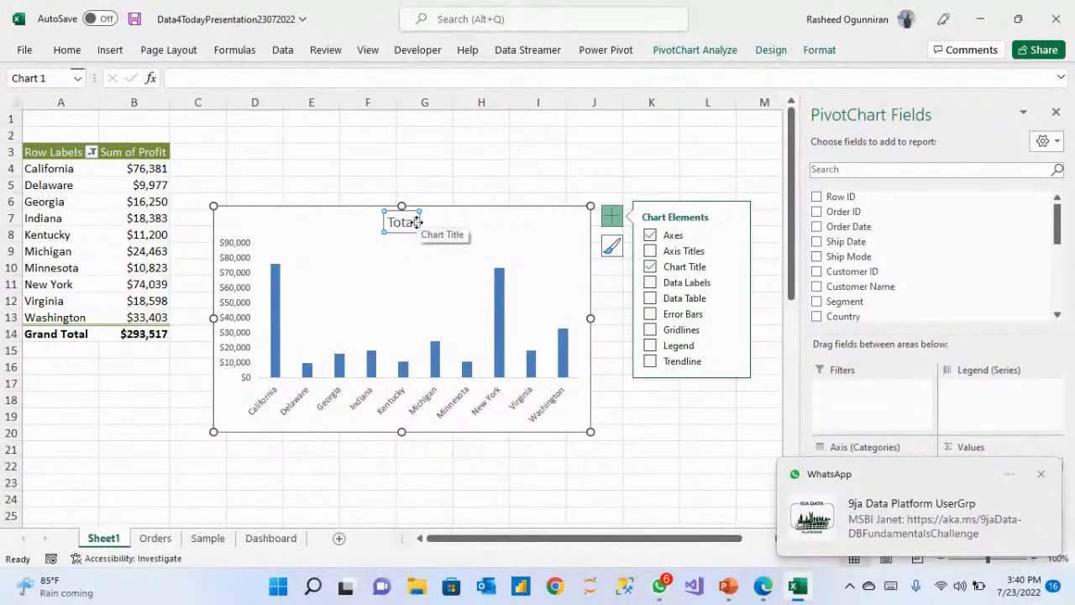
{"action": "key", "text": "Delete"}
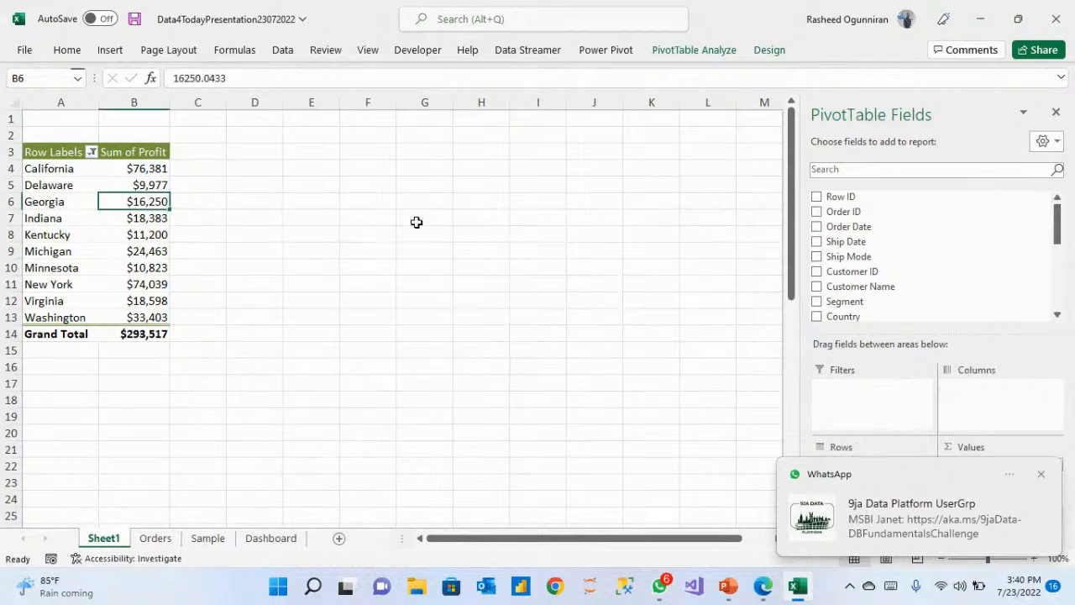
{"action": "key", "text": "ctrl+z"}
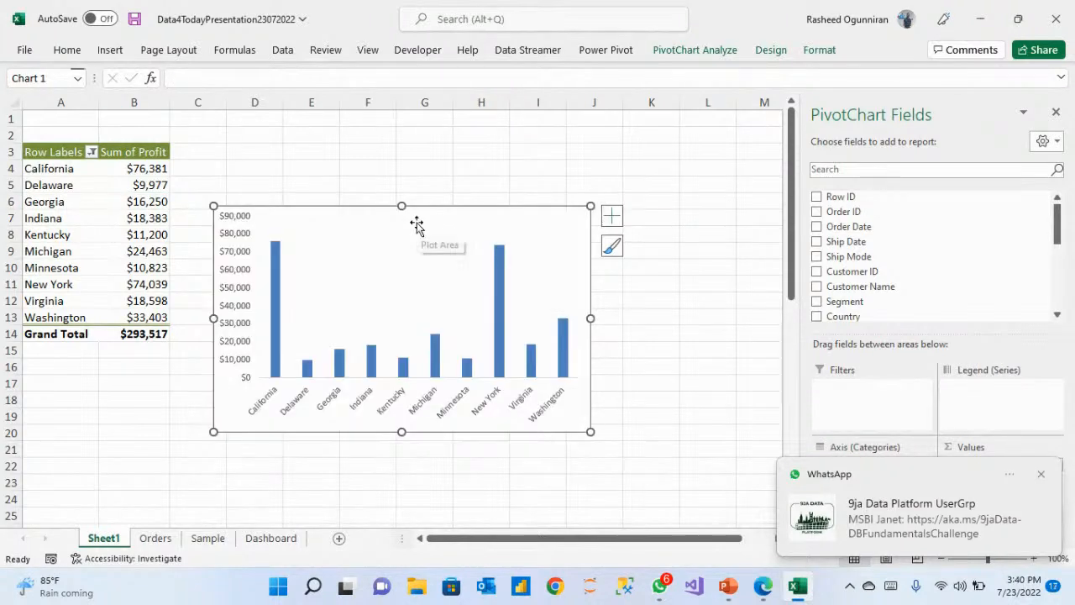
Add axis titles, data labels and a chart title to the PivotChart.
{"action": "left_click", "coordinate": [612, 217]}
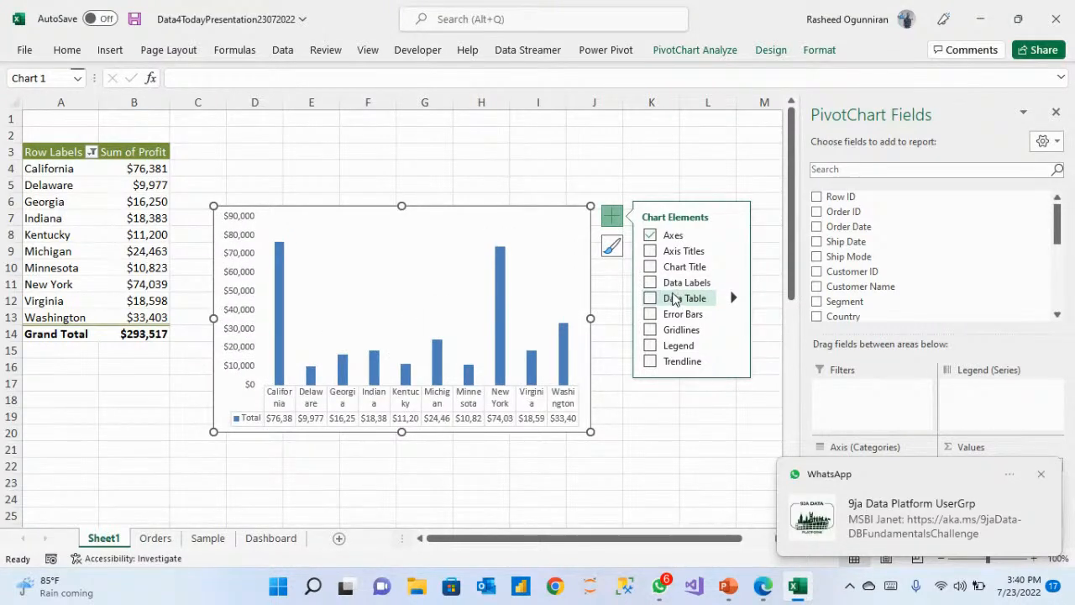
{"action": "left_click", "coordinate": [651, 252]}
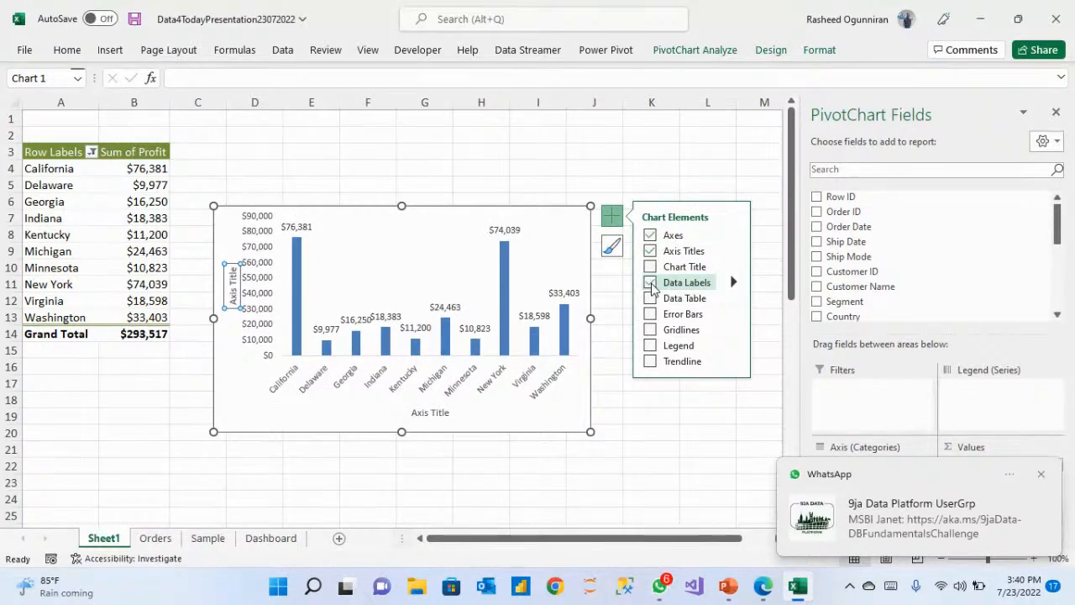
{"action": "left_click", "coordinate": [651, 284]}
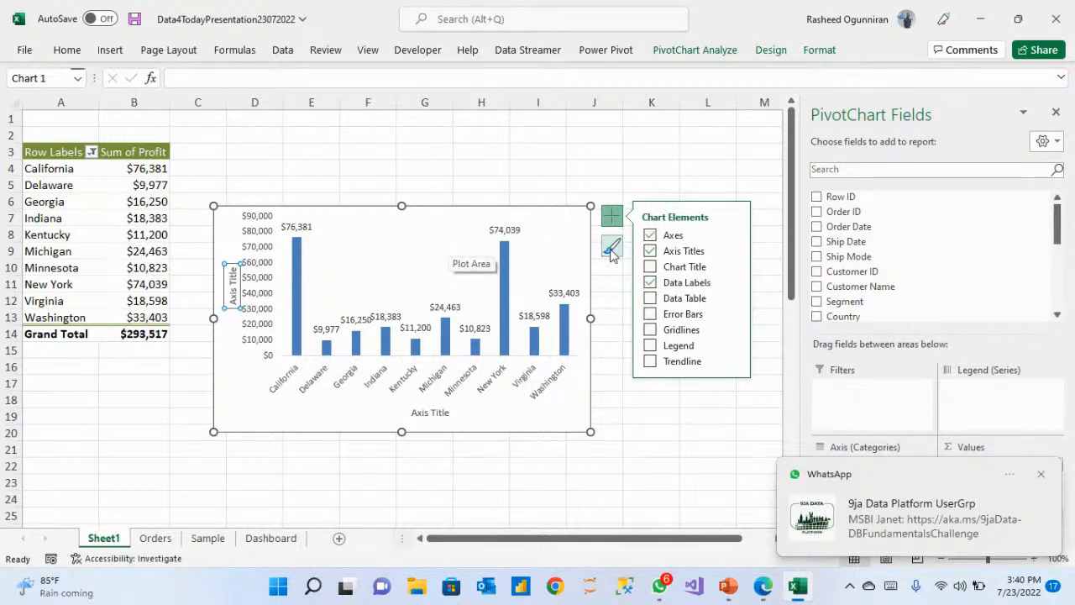
{"action": "left_click", "coordinate": [649, 267]}
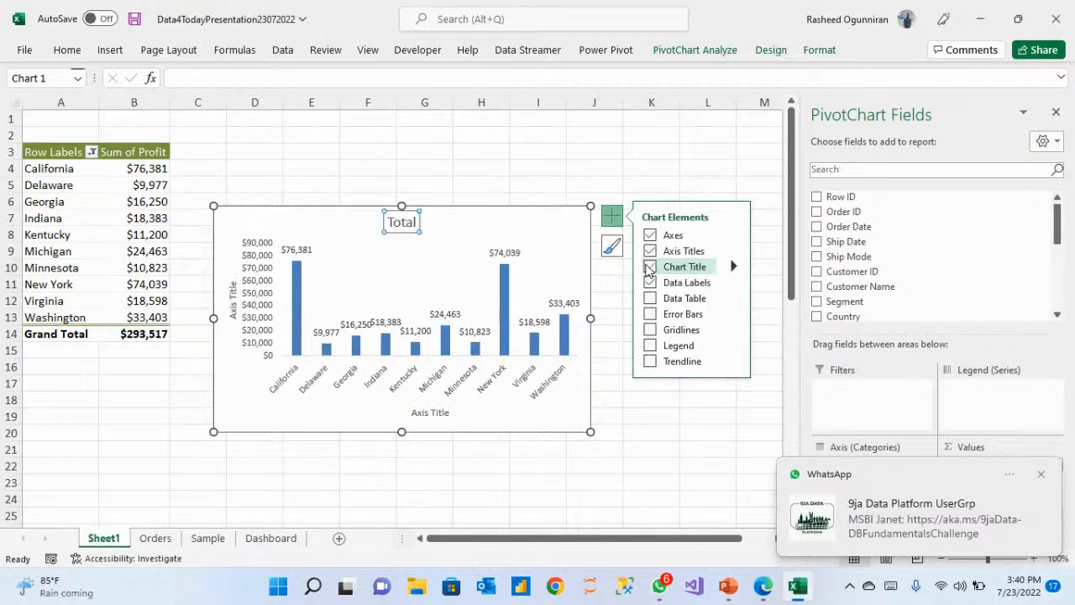
Change the PivotChart's title to "Sum of Profit by Sales".
{"action": "left_click", "coordinate": [415, 221]}
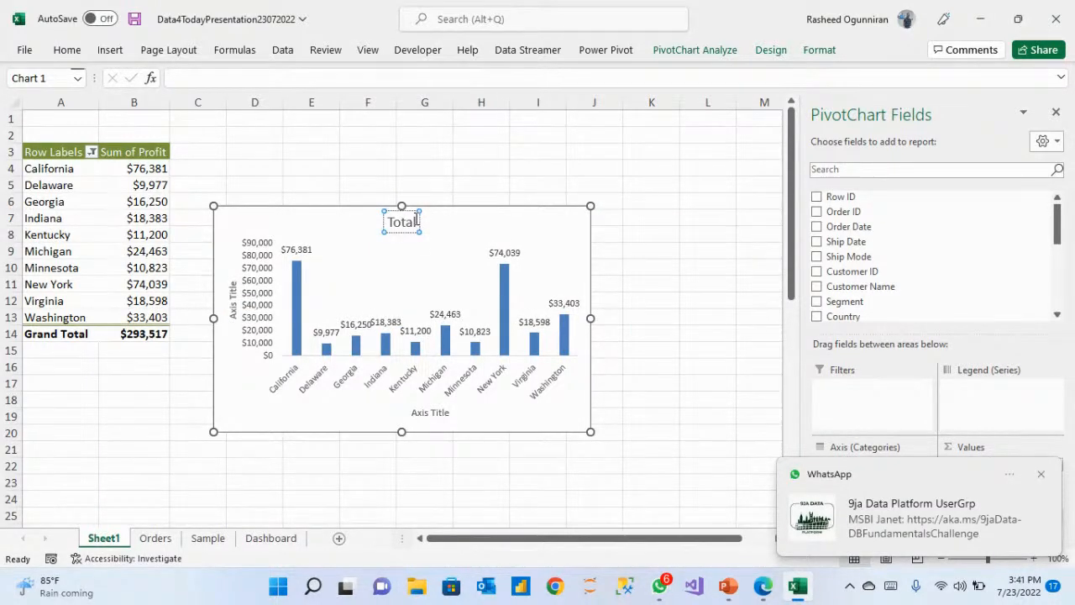
{"action": "key", "text": "BackSpace"}
{"action": "key", "text": "BackSpace"}
{"action": "key", "text": "BackSpace"}
{"action": "key", "text": "BackSpace"}
{"action": "key", "text": "BackSpace"}
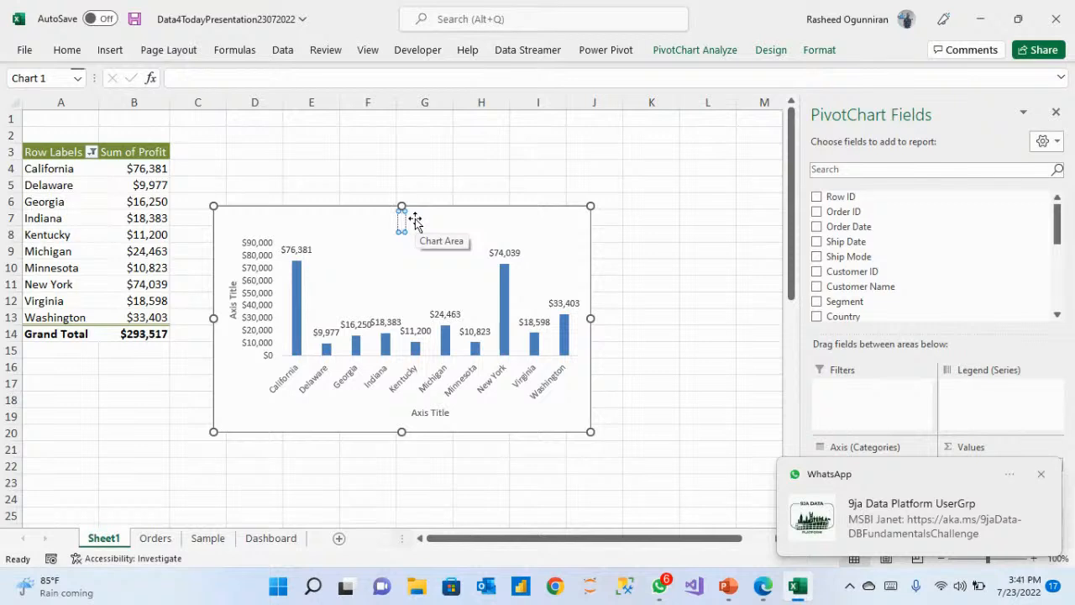
{"action": "type", "text": "Sum"}
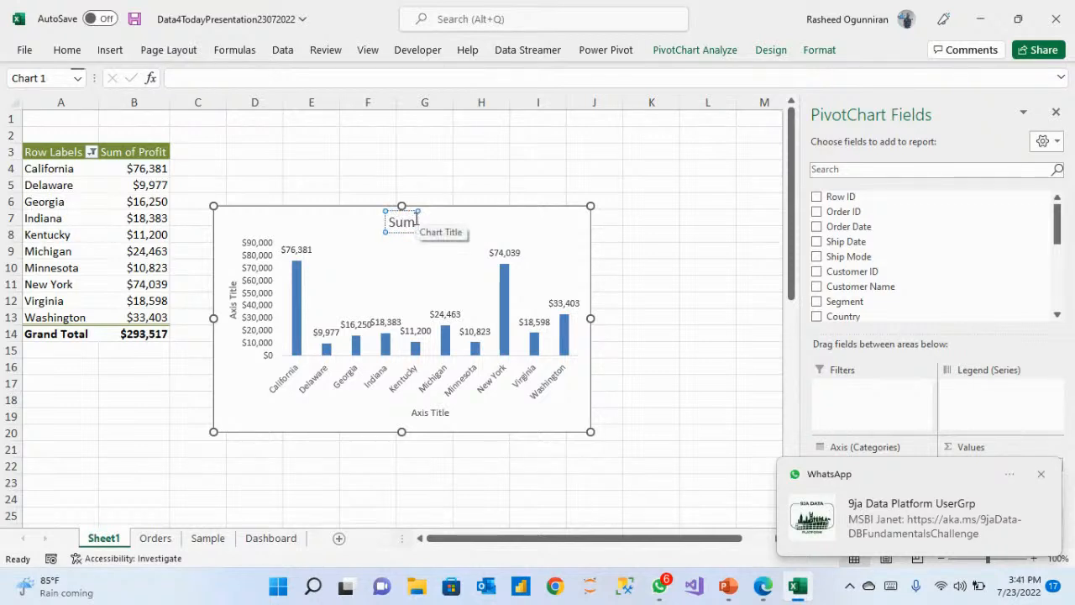
{"action": "type", "text": " of P"}
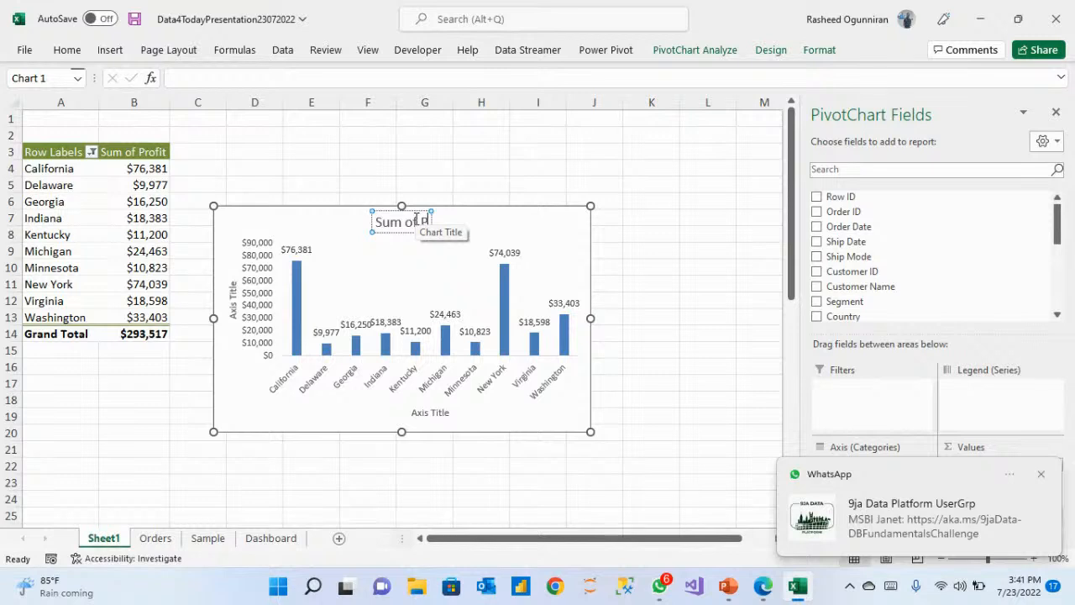
{"action": "type", "text": "rofit by"}
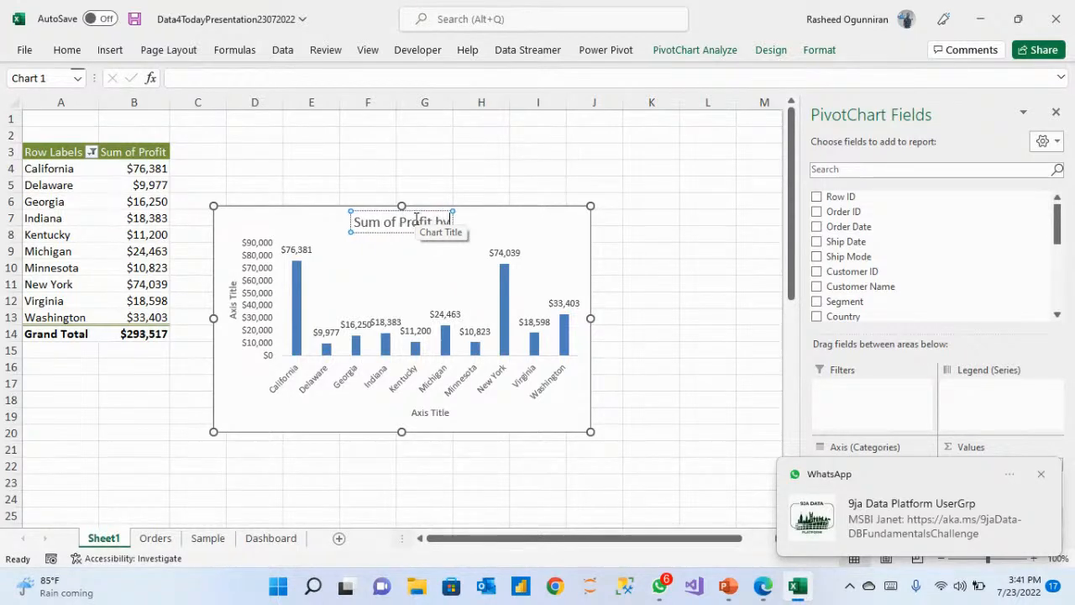
{"action": "type", "text": " Sale"}
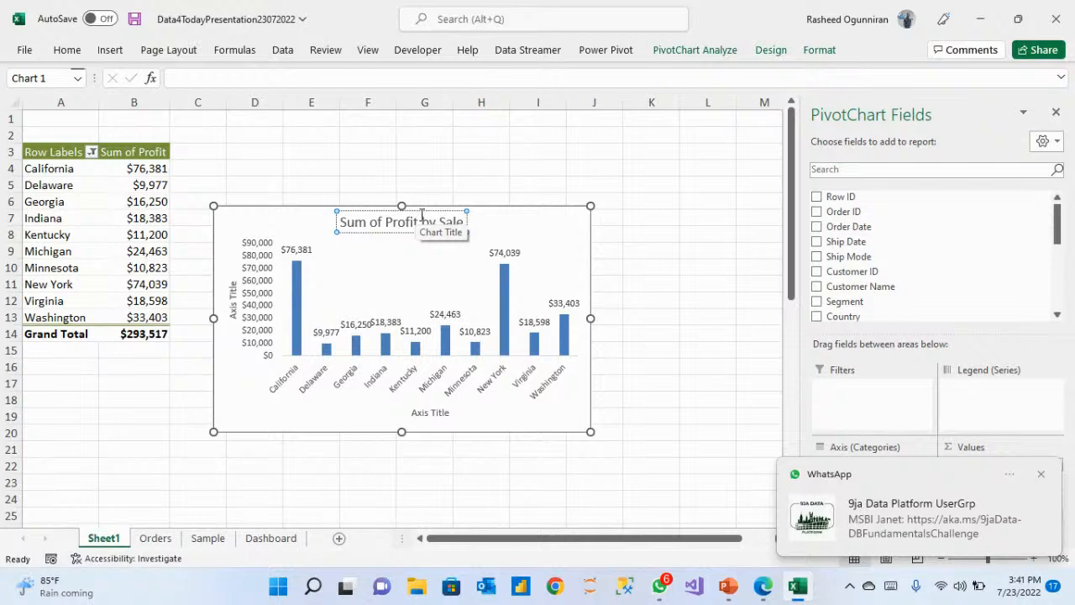
{"action": "type", "text": "s"}
{"action": "left_click", "coordinate": [522, 228]}
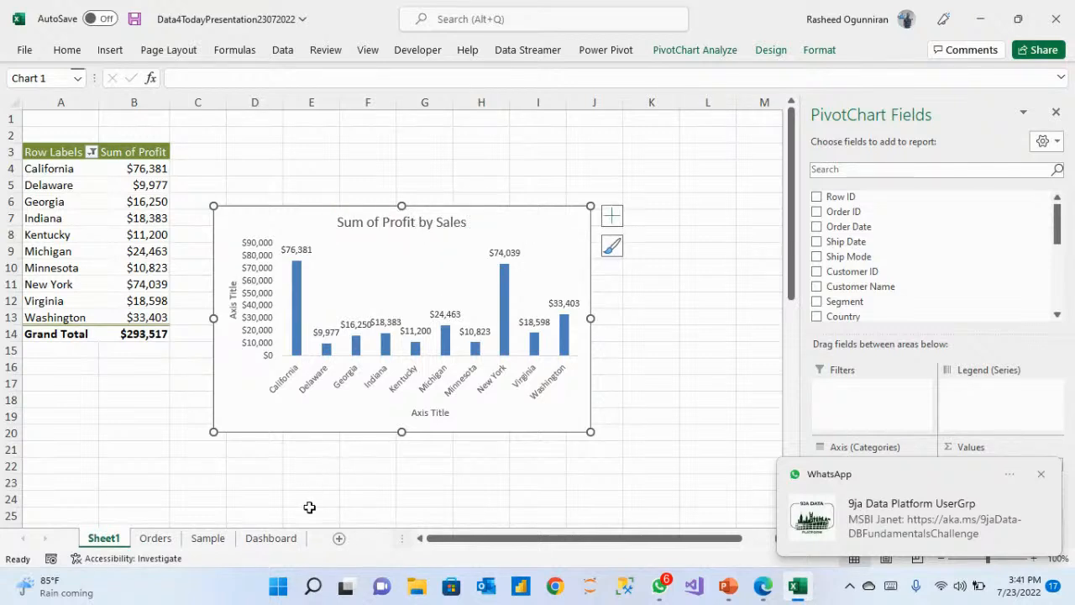
Rename the Sheet1 worksheet as "State".
{"action": "right_click", "coordinate": [116, 548]}
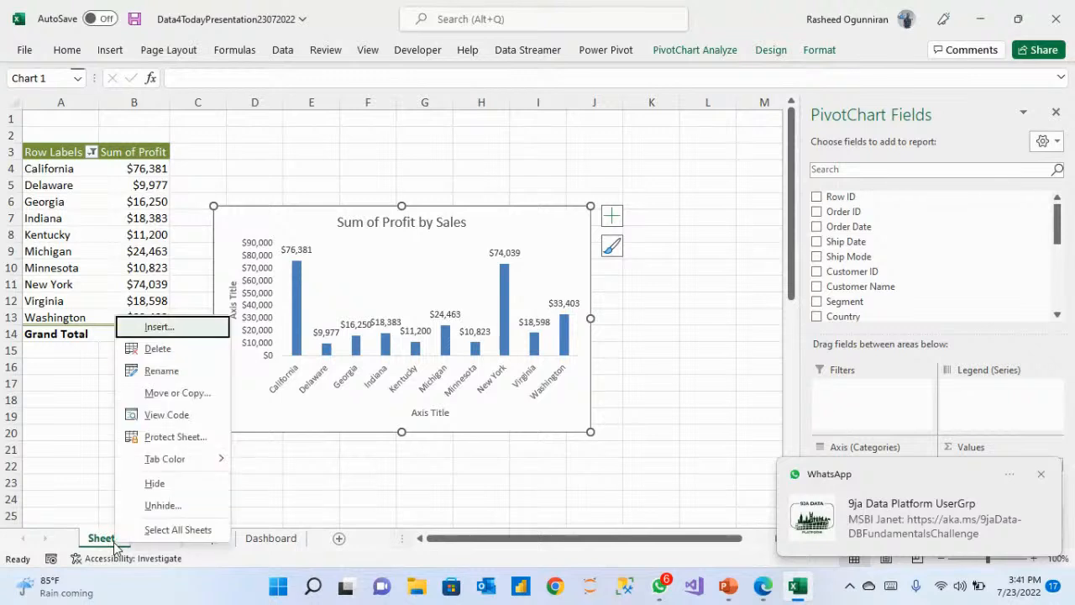
{"action": "left_click", "coordinate": [162, 371]}
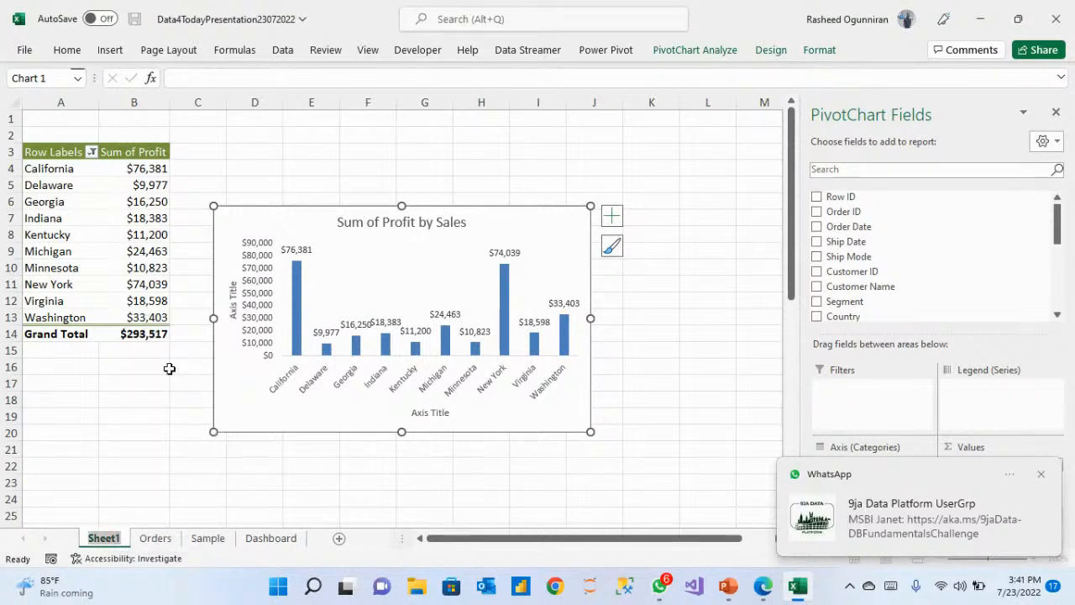
{"action": "type", "text": "State"}
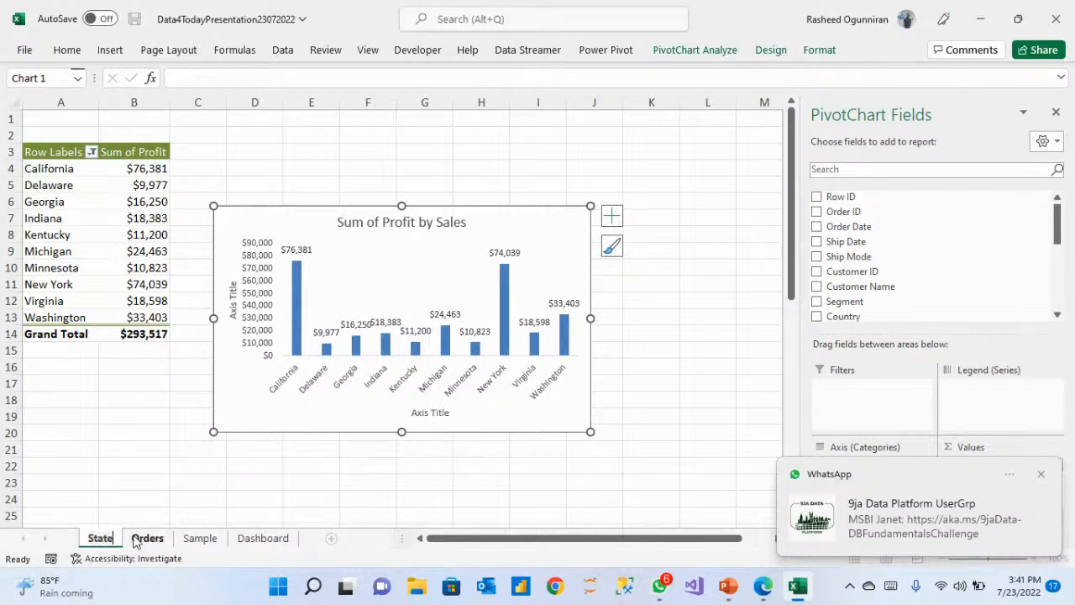
{"action": "key", "text": "Return"}
{"action": "left_click", "coordinate": [143, 502]}
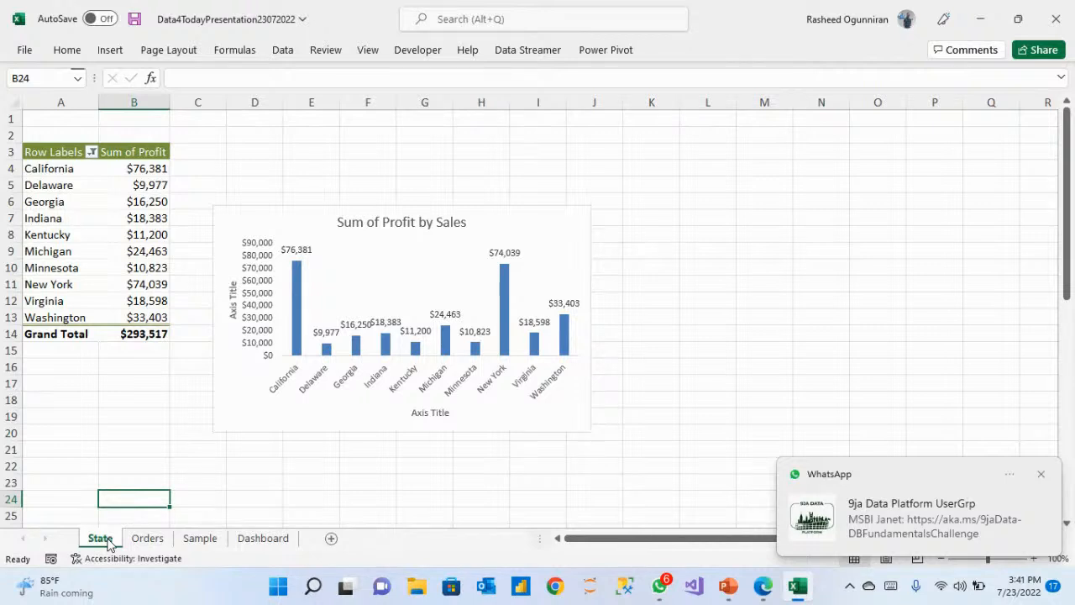
Duplicate the State sheet directly after the original and rename the copy as "Ship by Sales & Profit".
{"action": "left_click_drag", "start_coordinate": [108, 544], "coordinate": [148, 546]}
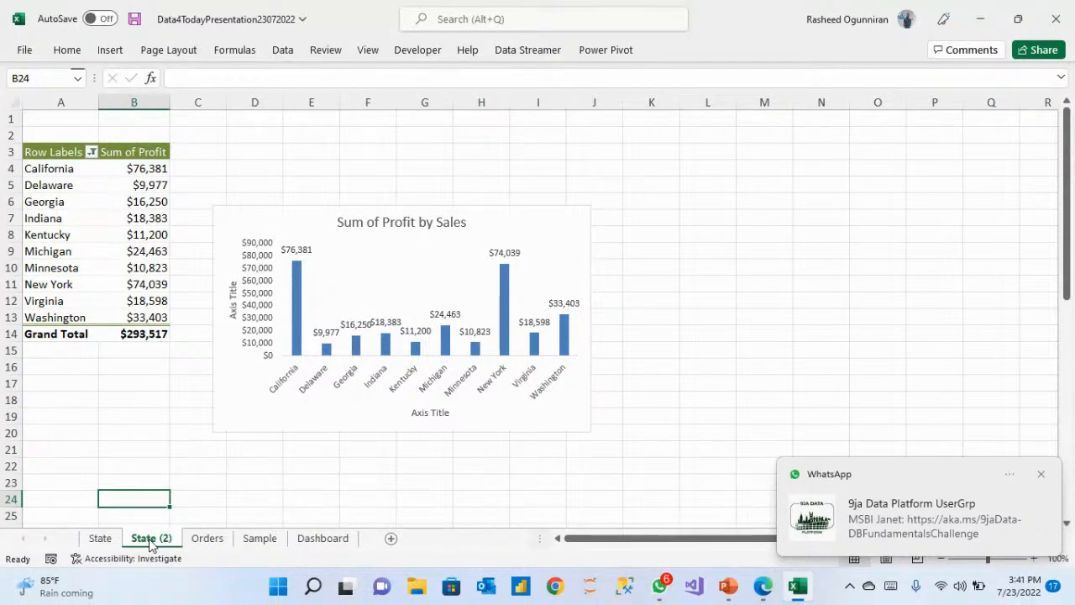
{"action": "right_click", "coordinate": [151, 544]}
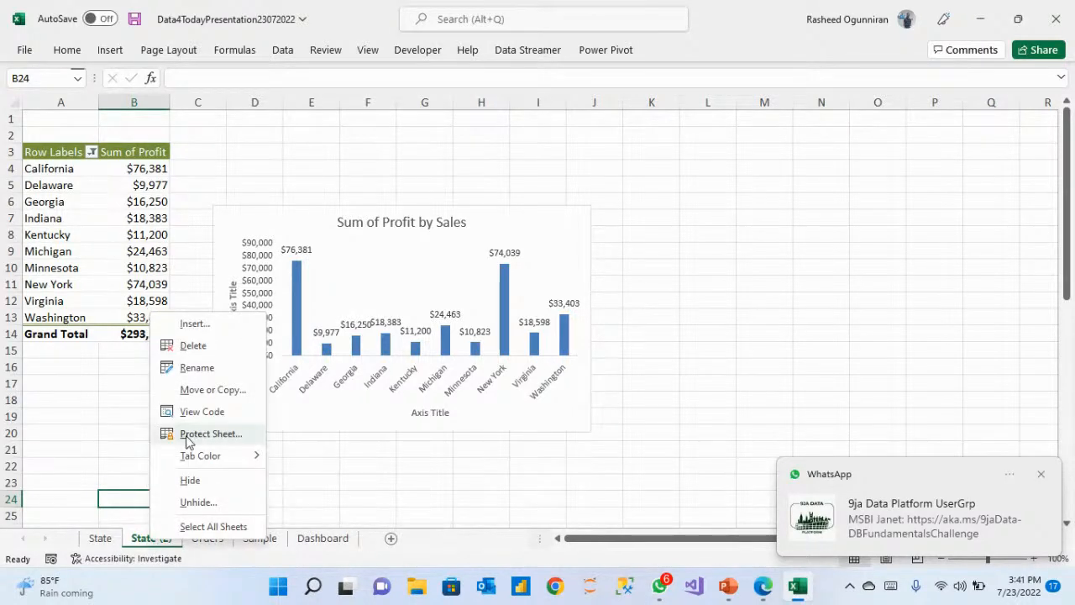
{"action": "left_click", "coordinate": [212, 370]}
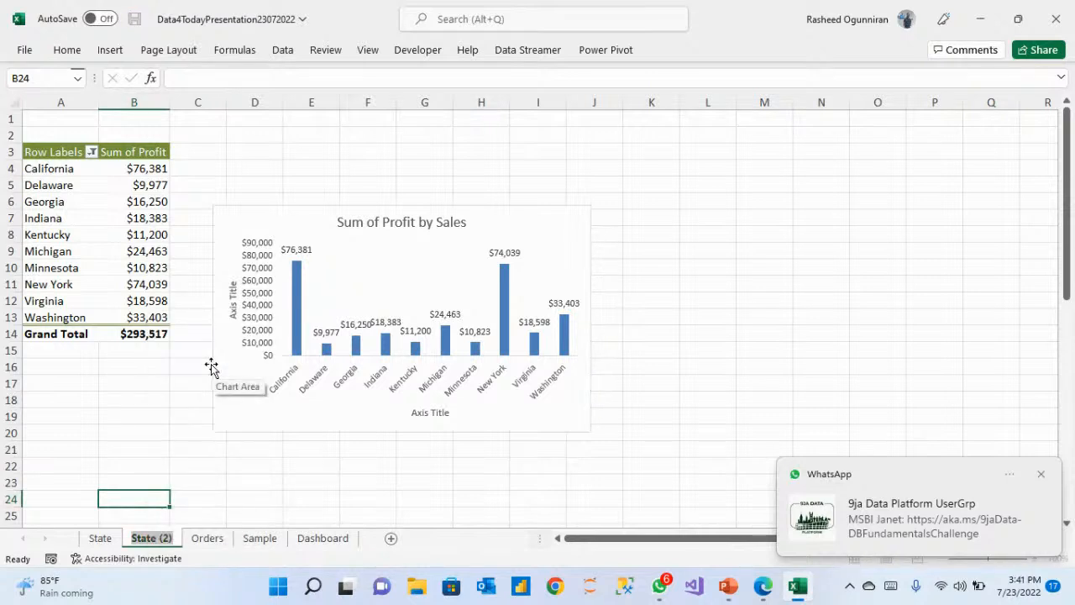
{"action": "type", "text": "S"}
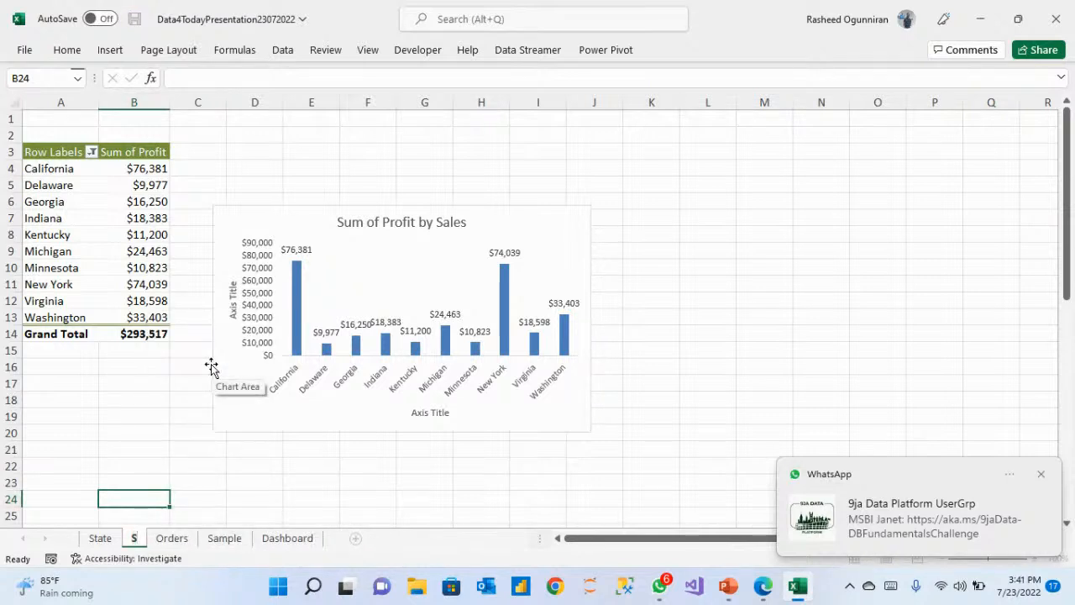
{"action": "type", "text": "hip"}
{"action": "key", "text": "Return"}
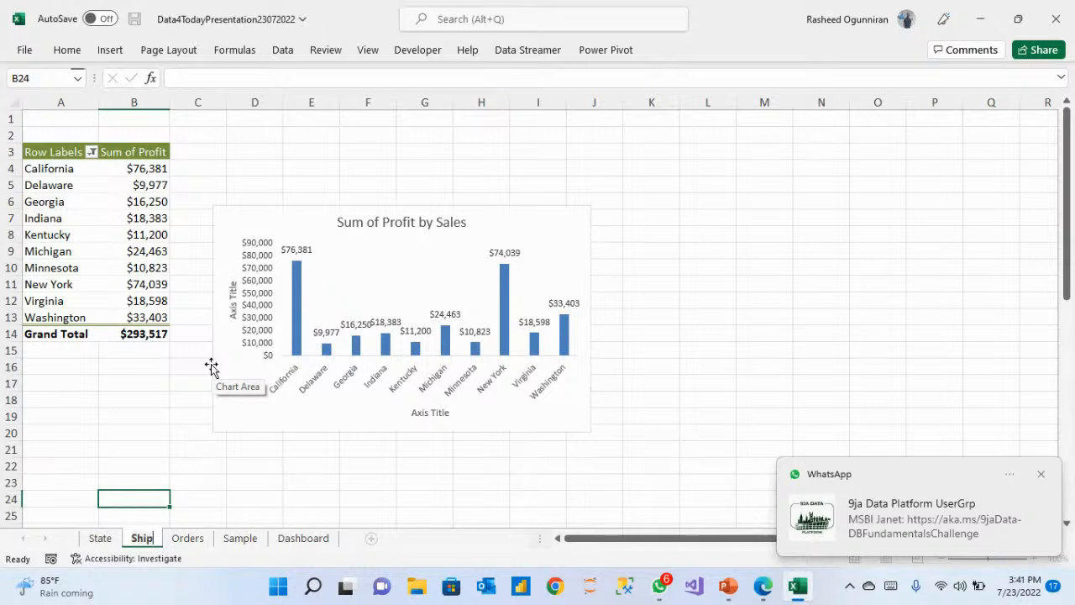
{"action": "type", "text": "by Sale"}
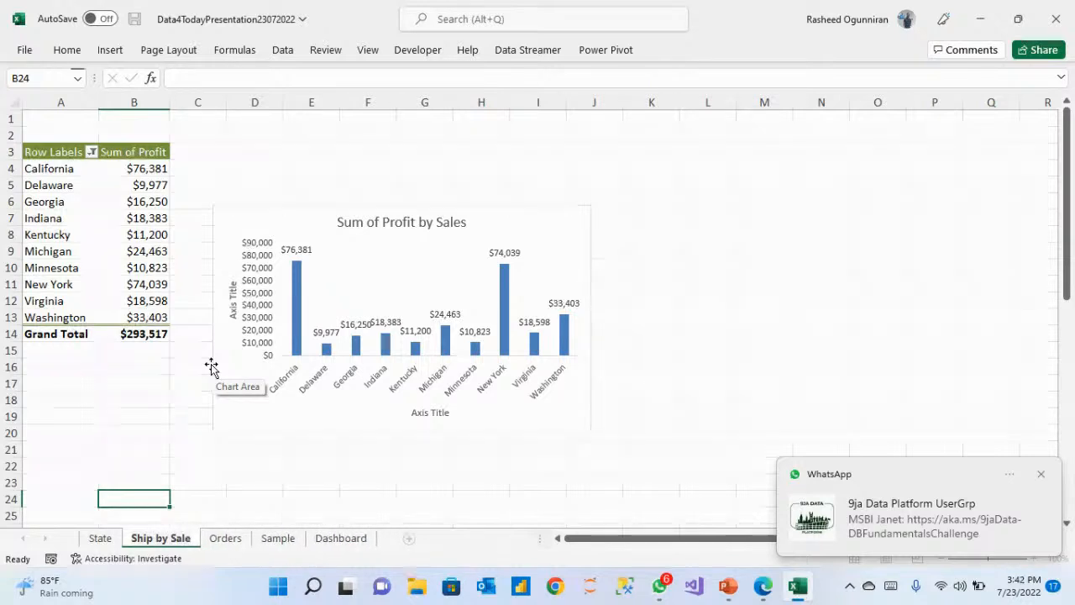
{"action": "type", "text": "s &"}
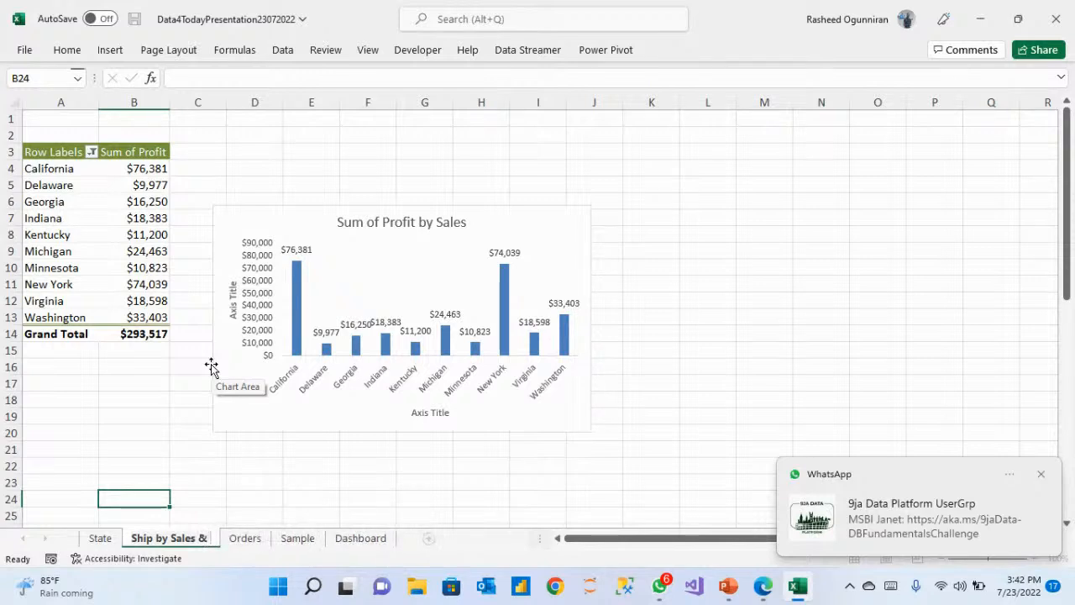
{"action": "type", "text": " Pr"}
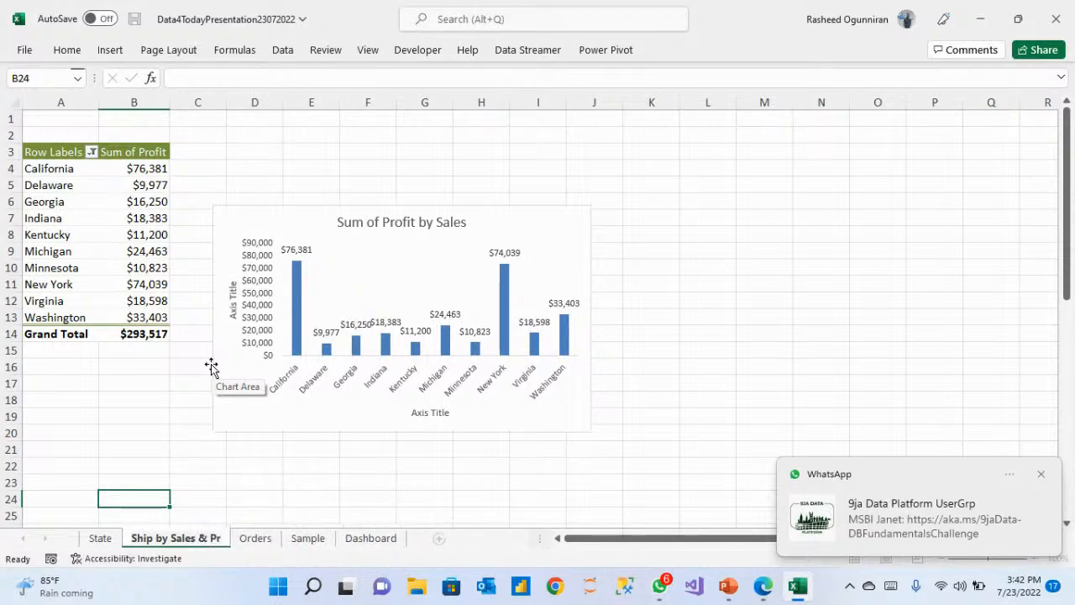
{"action": "type", "text": "ofit"}
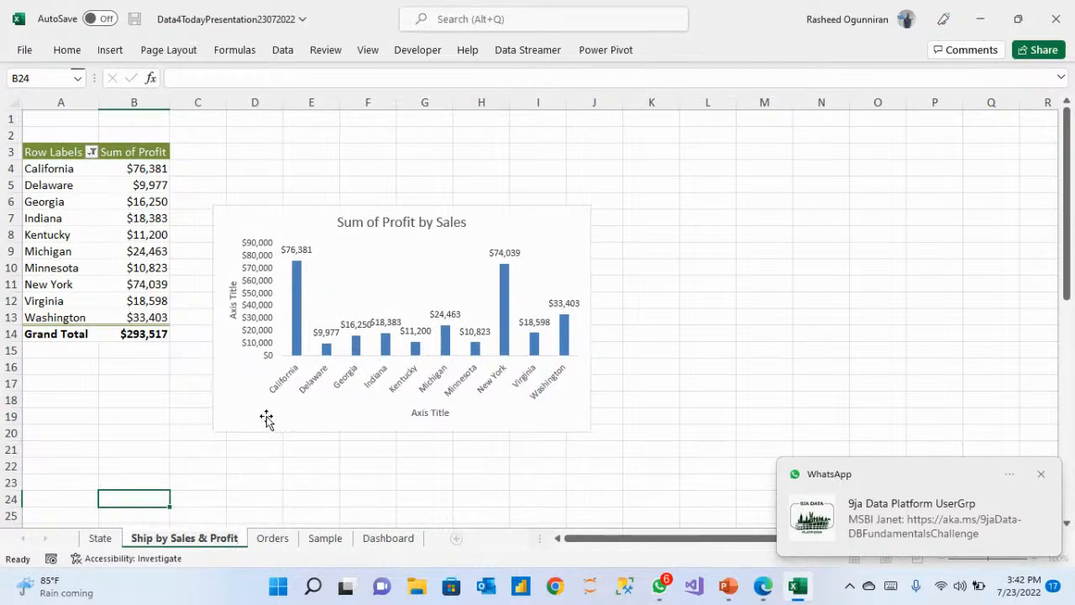
{"action": "left_click", "coordinate": [252, 477]}
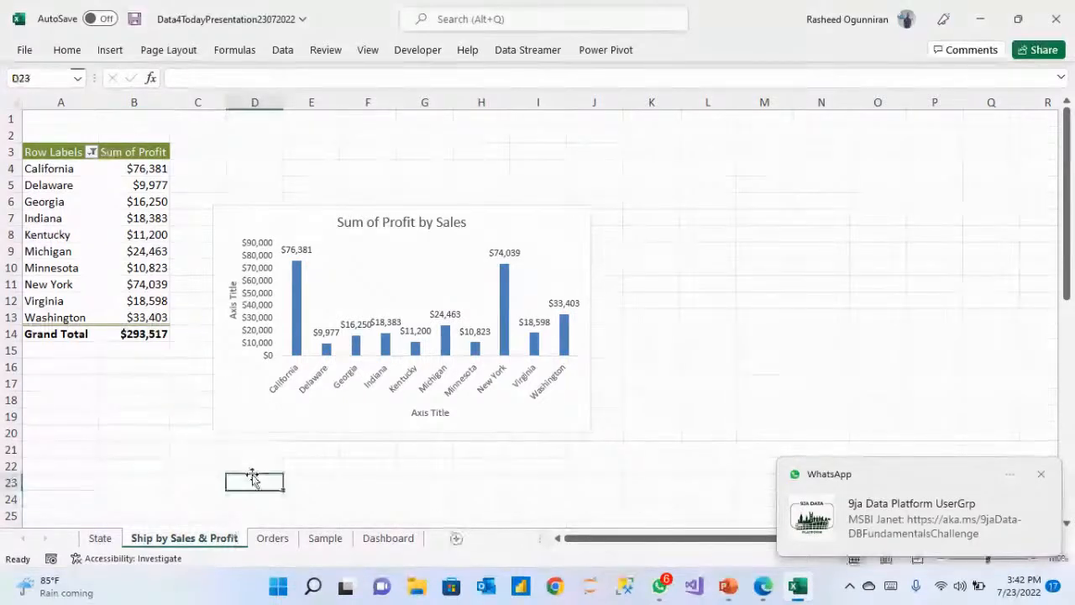
{"action": "key", "text": "Return"}
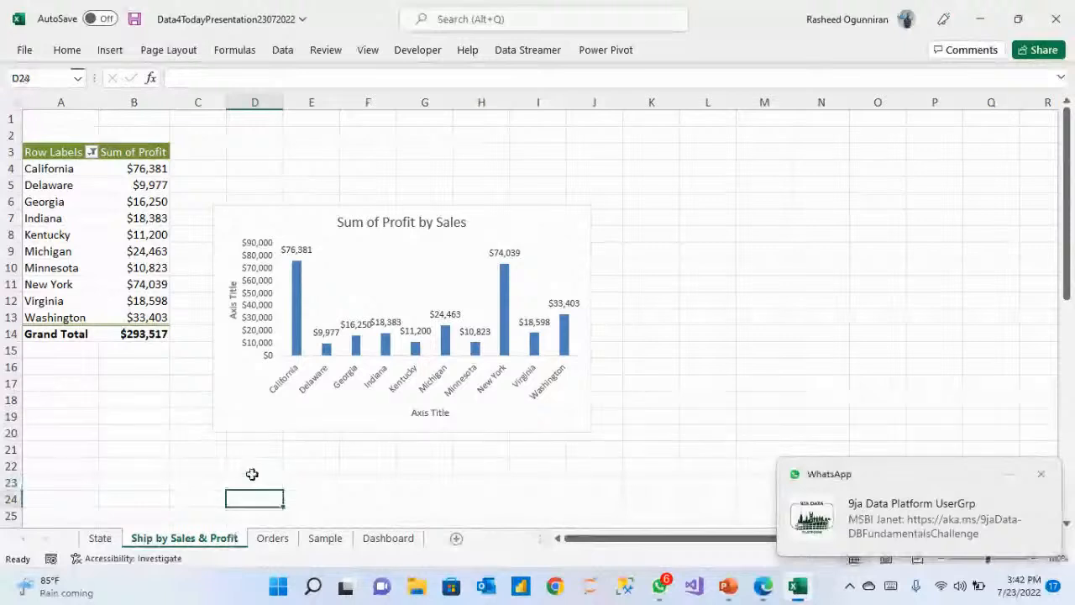
Delete the copied PivotChart from the Ship by Sales & Profit sheet.
{"action": "left_click", "coordinate": [435, 265]}
{"action": "left_click", "coordinate": [402, 205]}
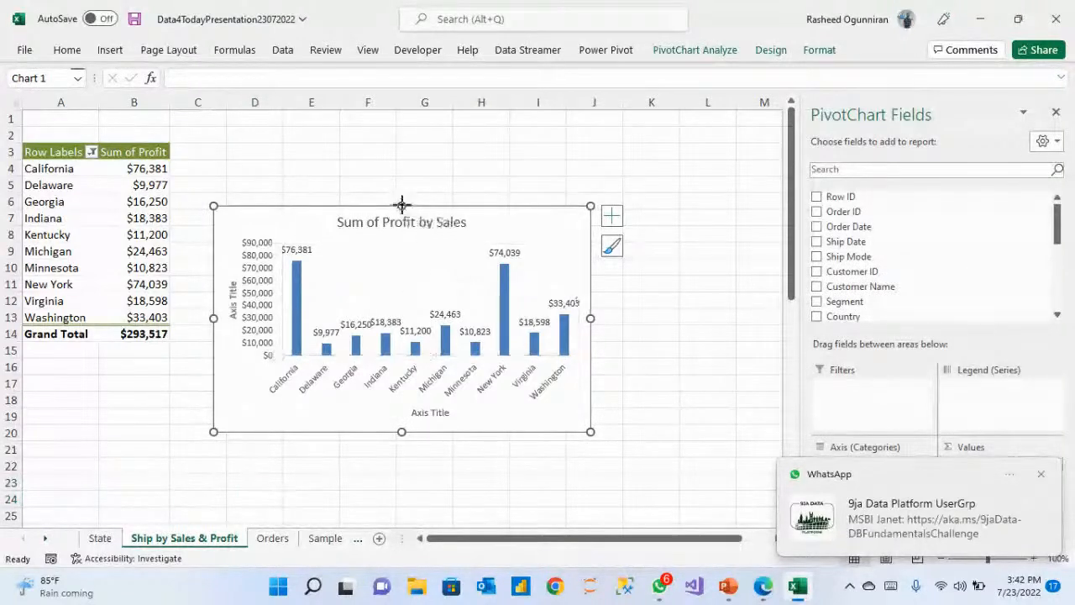
{"action": "key", "text": "Delete"}
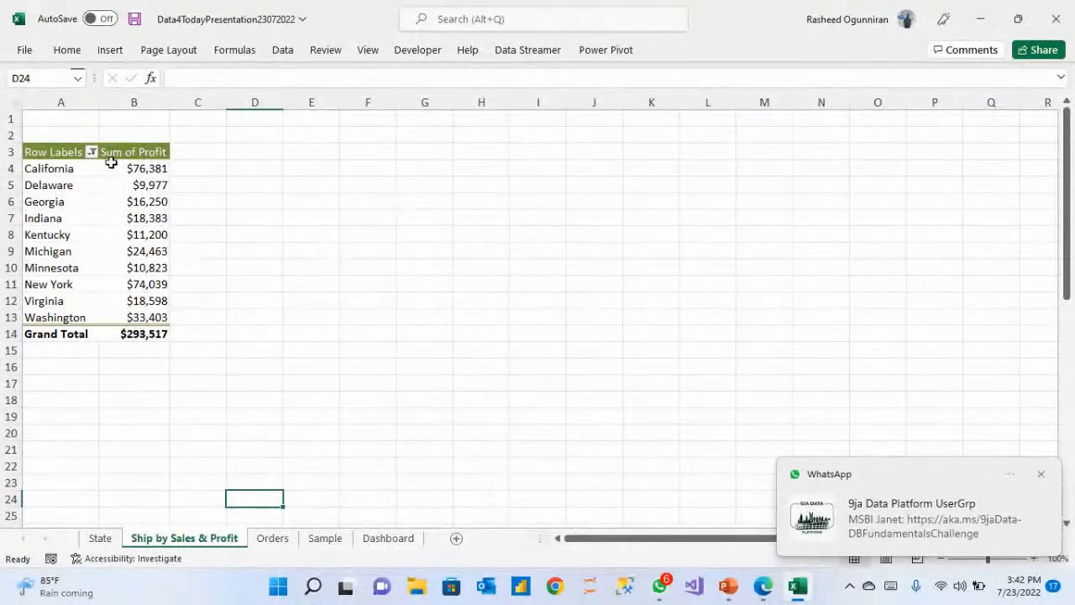
Replace State with Ship Mode in the PivotTable's rows and add Sales to its values beside Profit.
{"action": "left_click", "coordinate": [136, 233]}
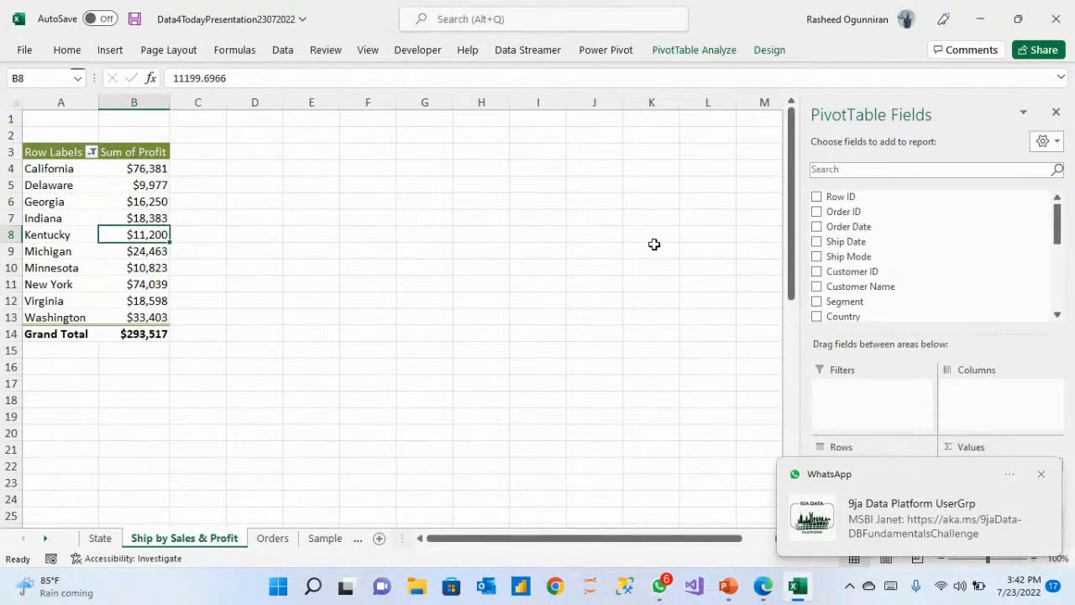
{"action": "left_click", "coordinate": [817, 258]}
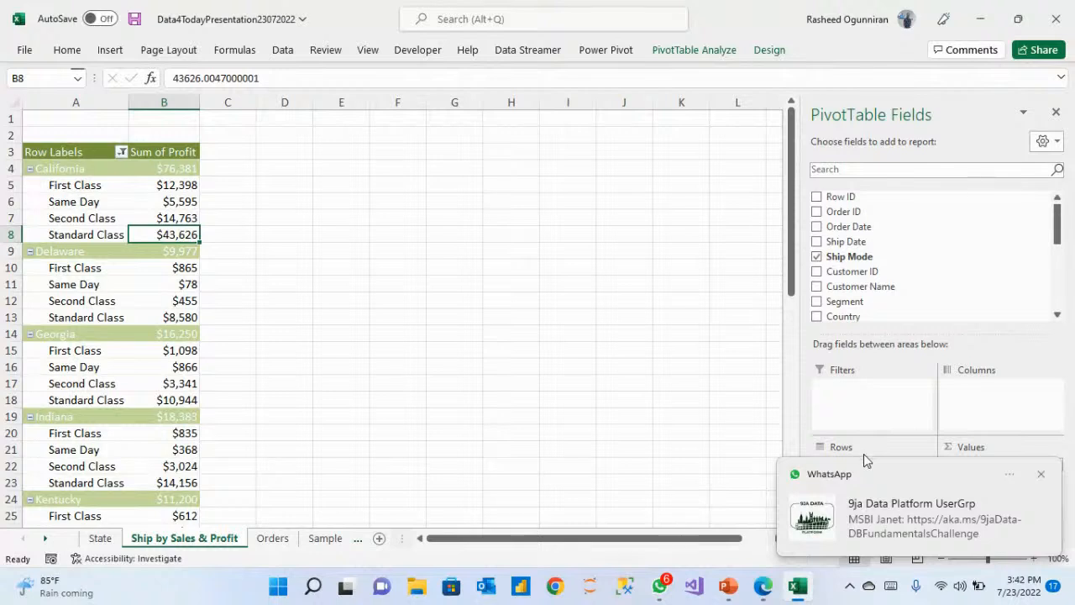
{"action": "left_click", "coordinate": [1038, 474]}
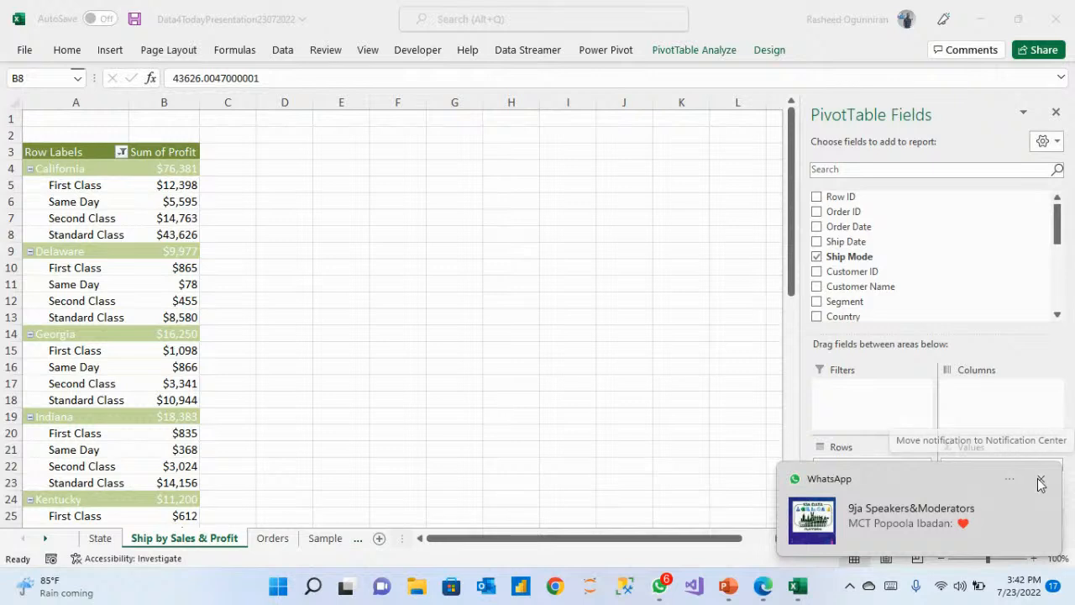
{"action": "left_click", "coordinate": [1040, 478]}
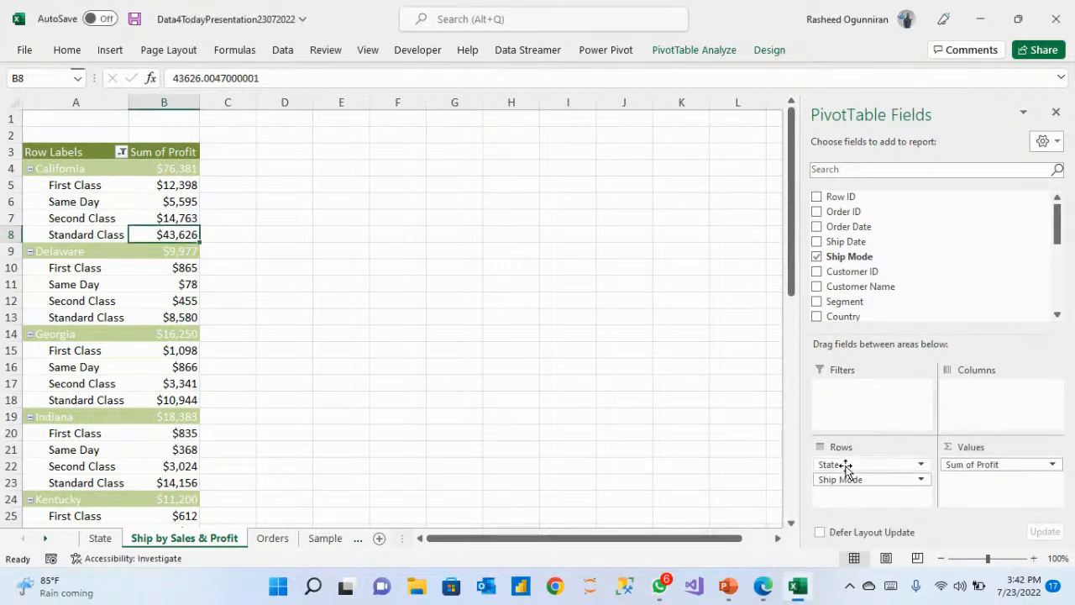
{"action": "left_click_drag", "start_coordinate": [847, 467], "coordinate": [627, 444]}
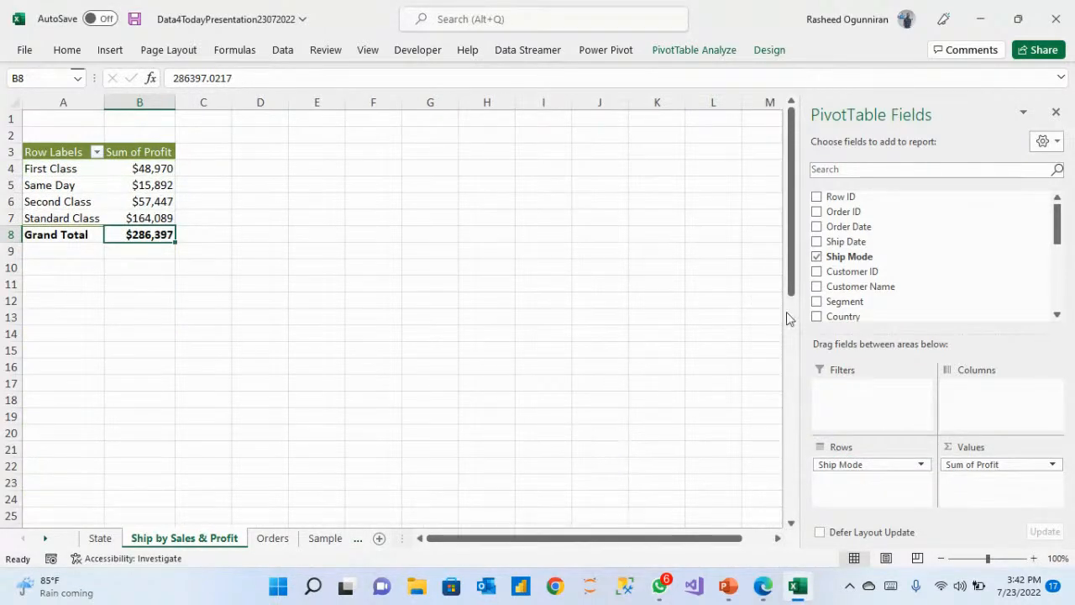
{"action": "scroll", "coordinate": [1062, 301], "scroll_direction": "down", "scroll_amount": 3}
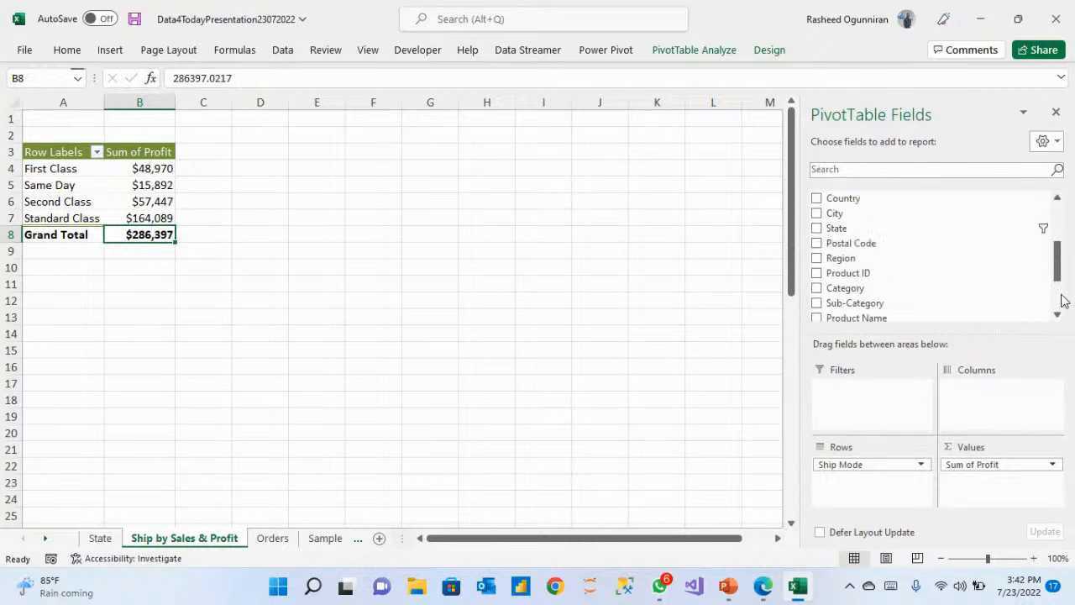
{"action": "scroll", "coordinate": [1062, 301], "scroll_direction": "down", "scroll_amount": 2}
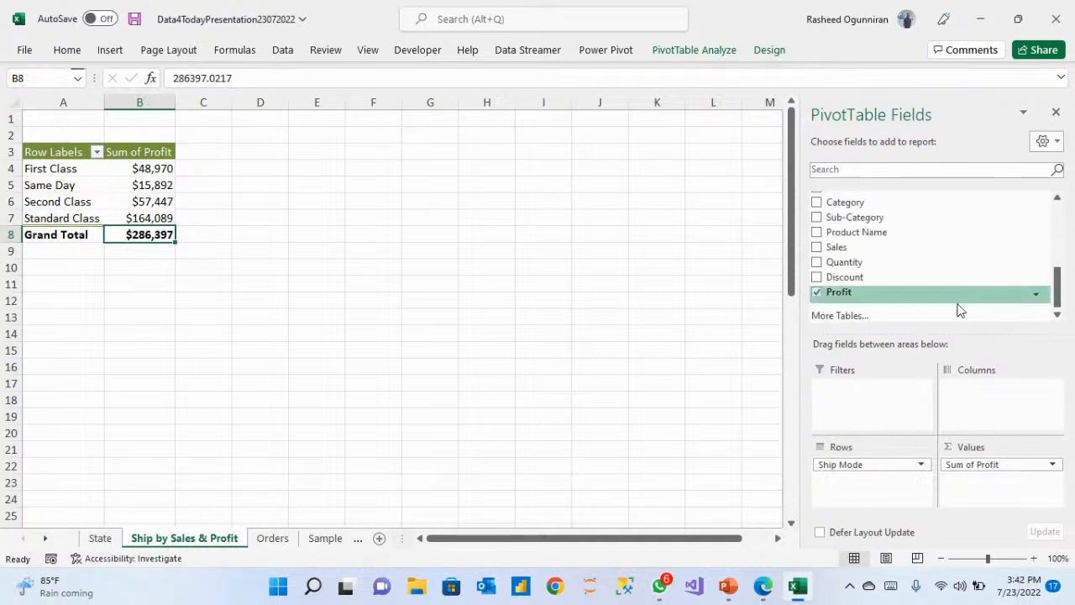
{"action": "left_click", "coordinate": [816, 248]}
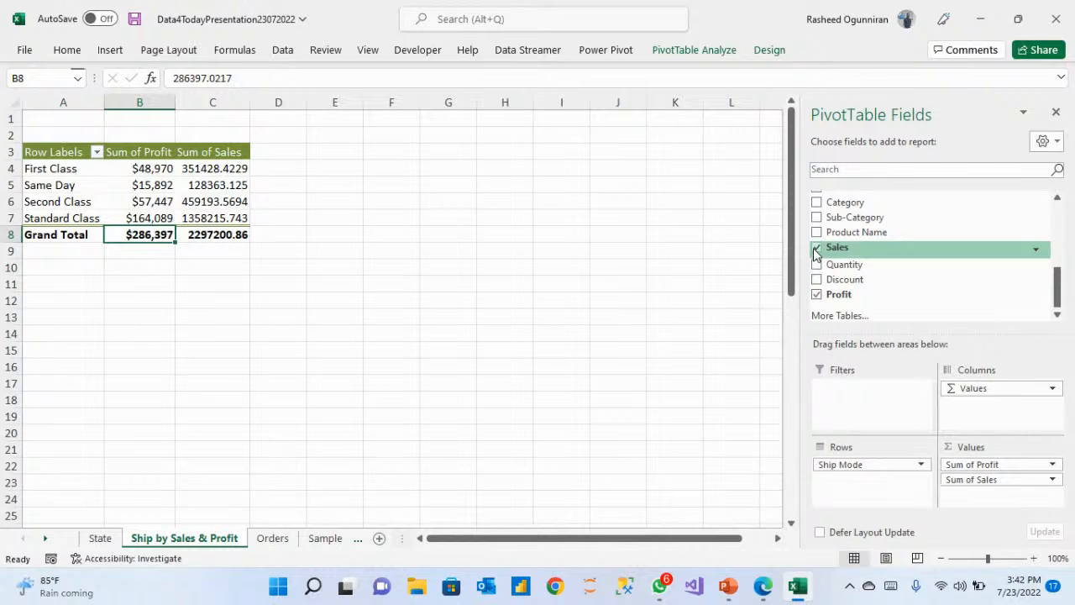
{"action": "left_click", "coordinate": [173, 295]}
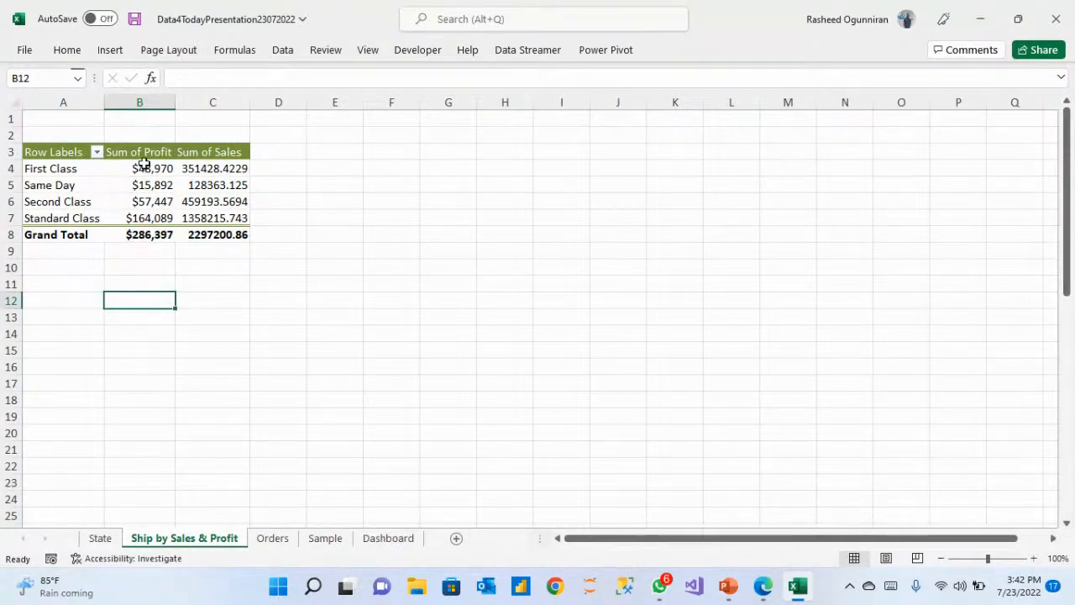
Copy the currency format of the Sum of Profit values onto the Sum of Sales values with Format Painter.
{"action": "mouse_move", "coordinate": [145, 169]}
{"action": "left_click_drag", "start_coordinate": [144, 168], "coordinate": [151, 236]}
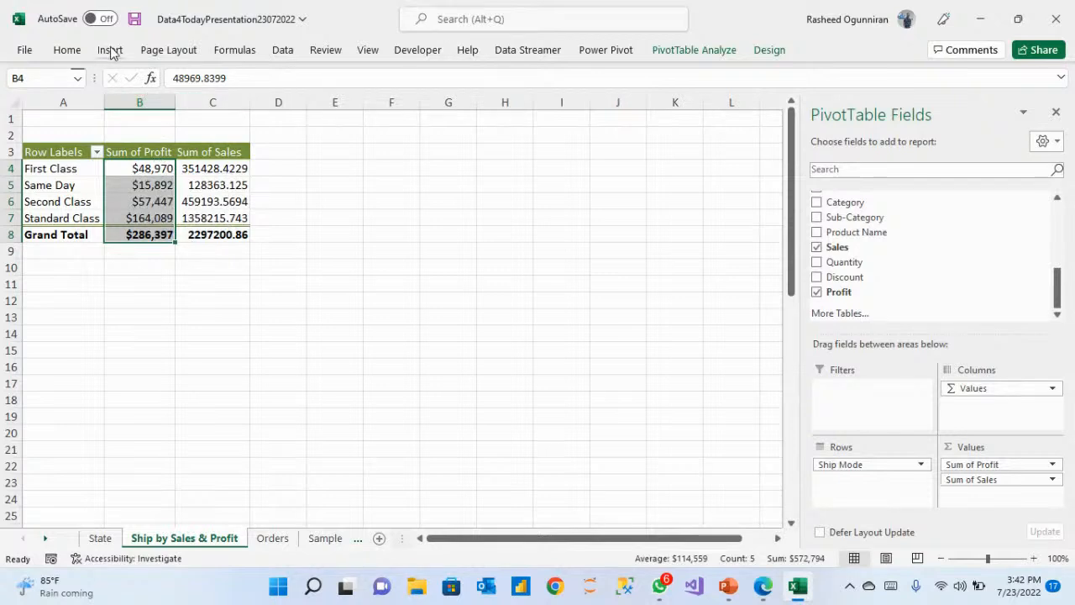
{"action": "left_click", "coordinate": [67, 51]}
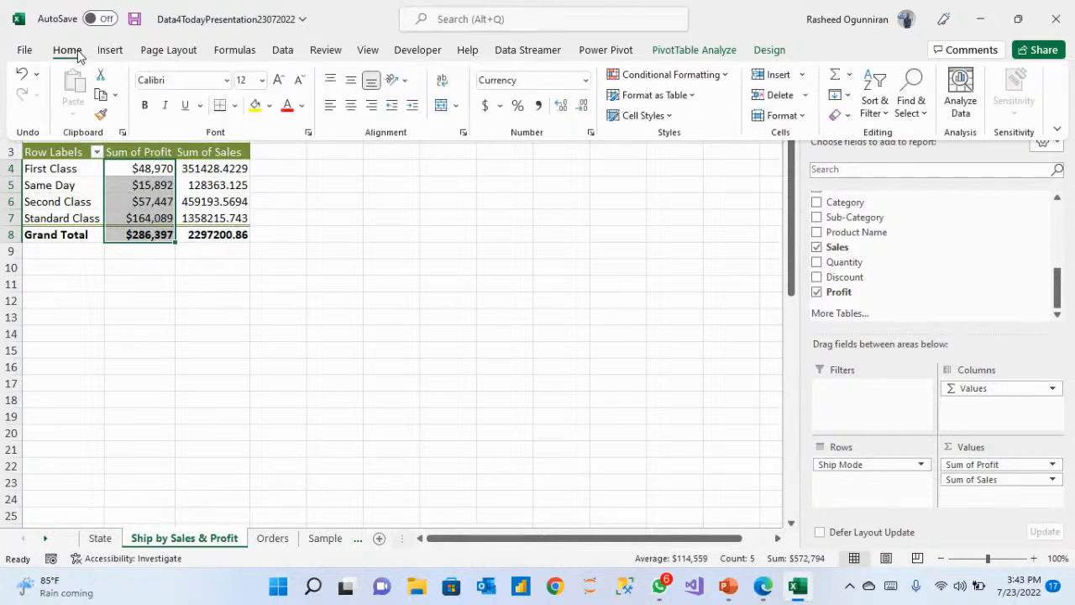
{"action": "left_click", "coordinate": [101, 115]}
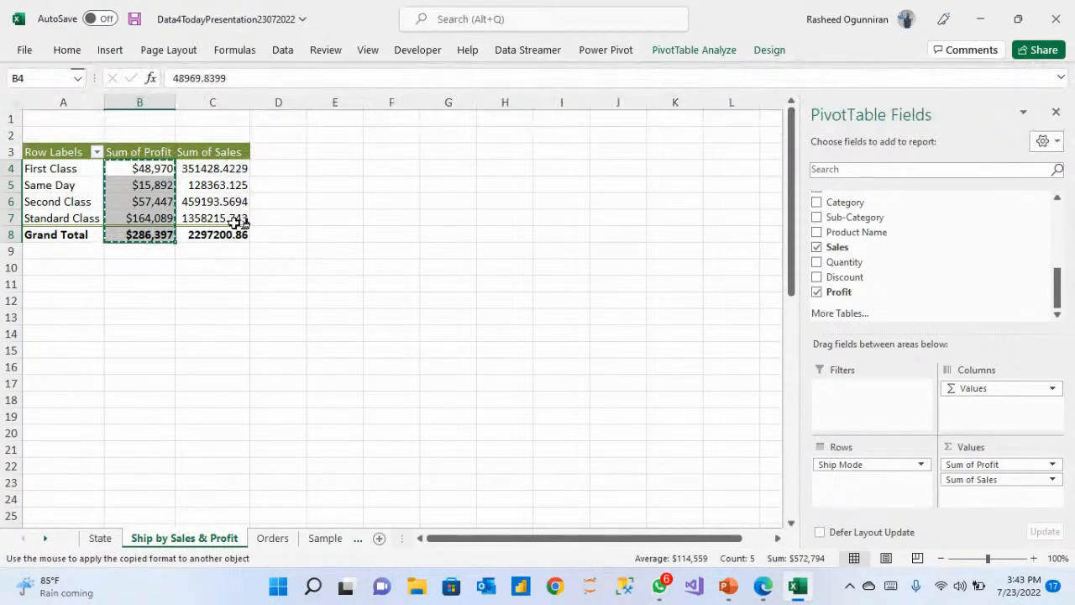
{"action": "left_click", "coordinate": [216, 162]}
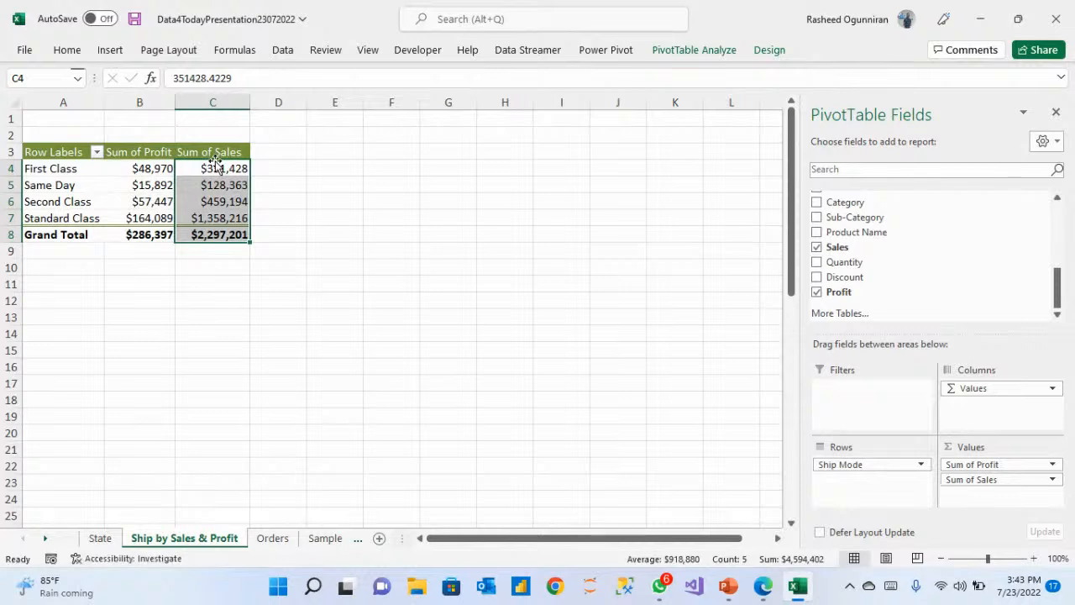
{"action": "left_click", "coordinate": [274, 329]}
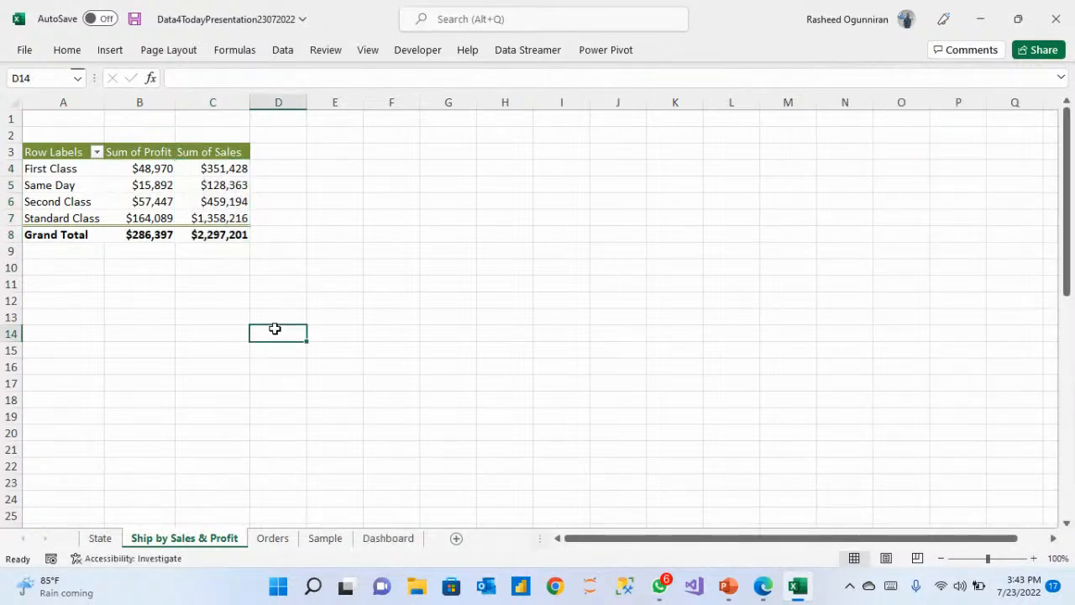
Insert a 3-D Clustered Column PivotChart from the Ship Mode PivotTable.
{"action": "left_click", "coordinate": [151, 201]}
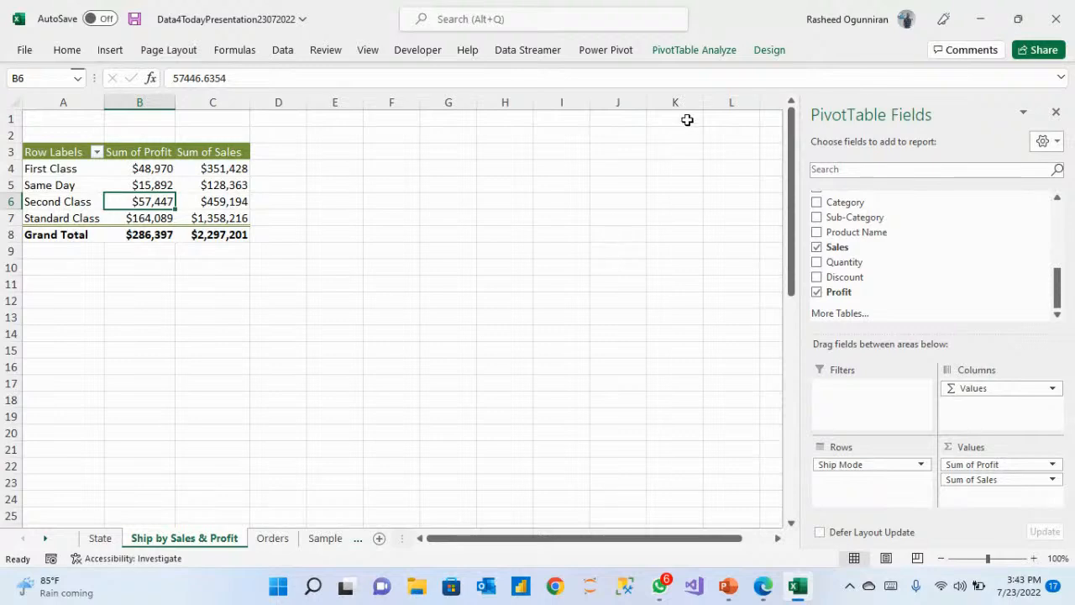
{"action": "left_click", "coordinate": [686, 52]}
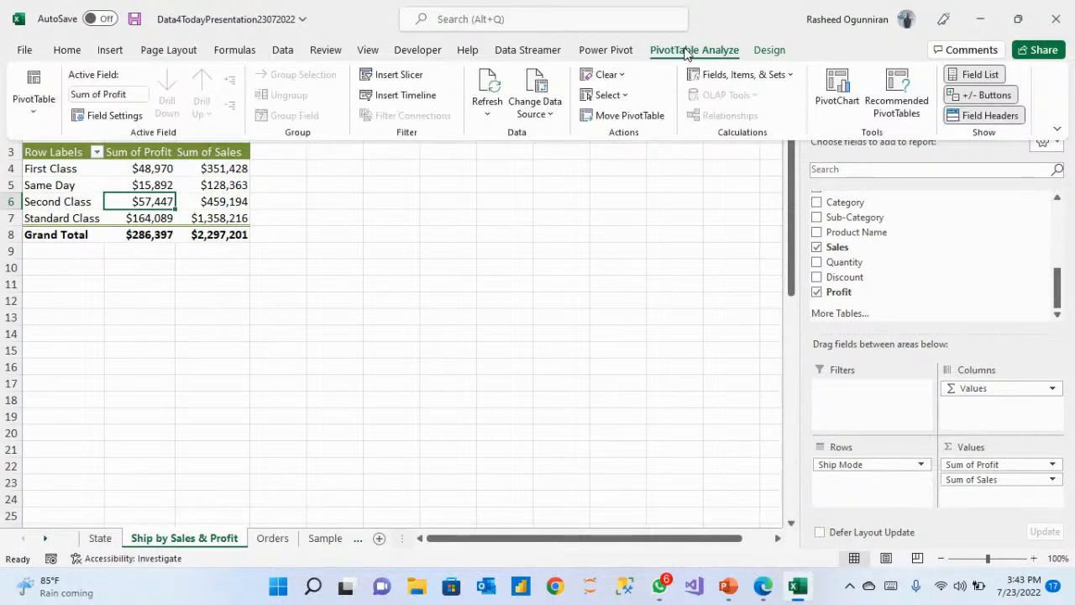
{"action": "left_click", "coordinate": [839, 94]}
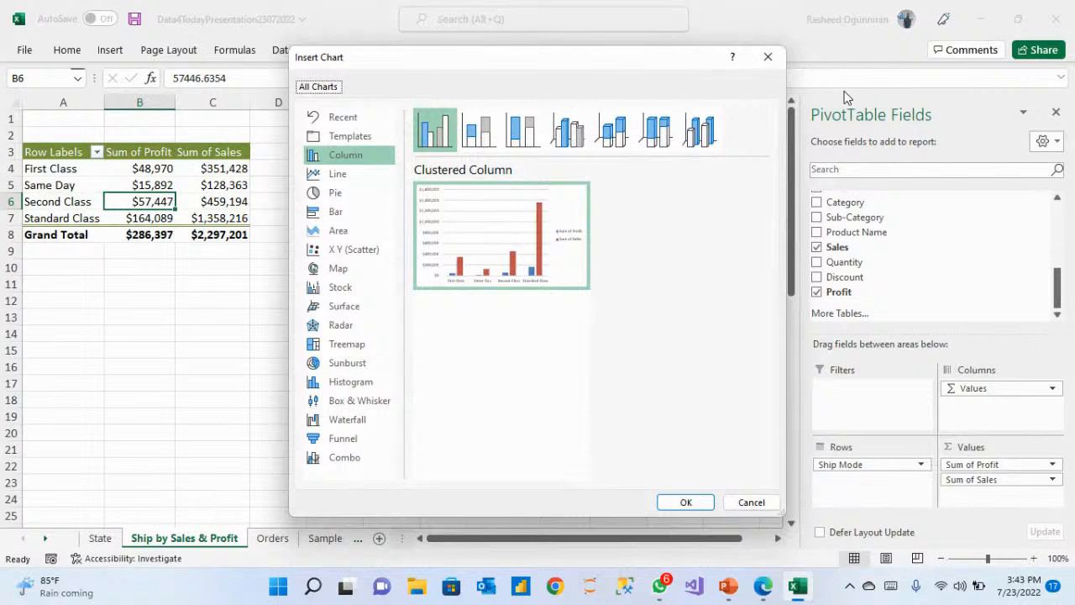
{"action": "left_click", "coordinate": [494, 135]}
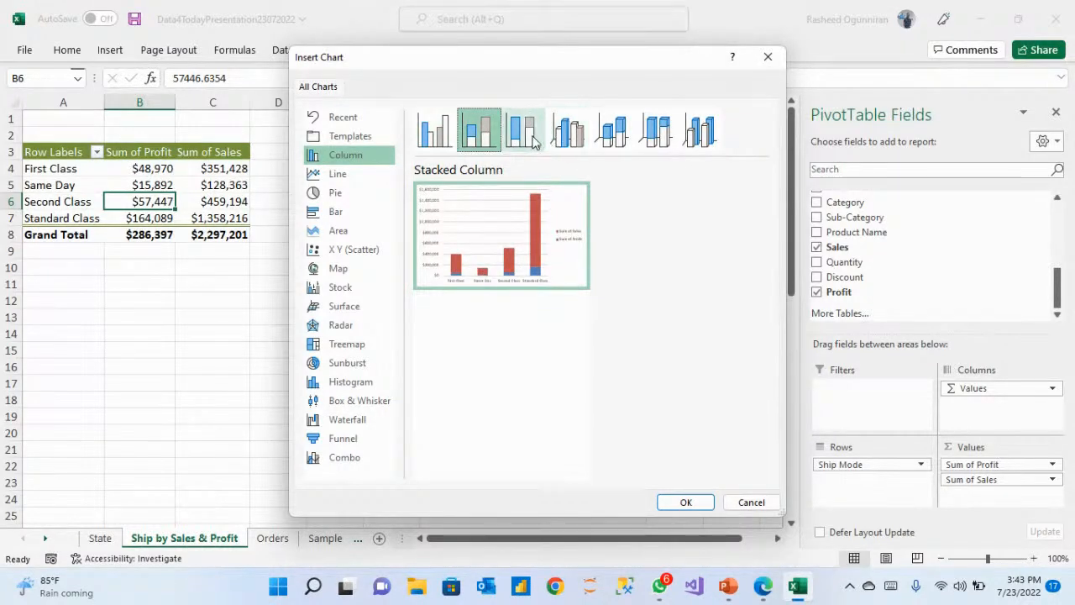
{"action": "left_click", "coordinate": [533, 138]}
{"action": "left_click", "coordinate": [572, 141]}
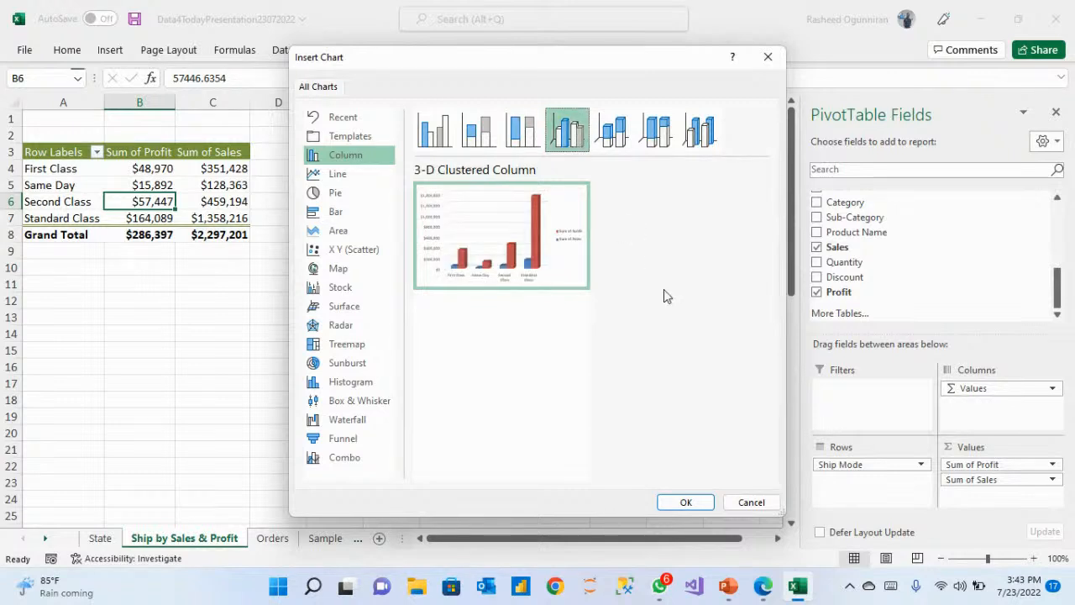
{"action": "left_click", "coordinate": [686, 502]}
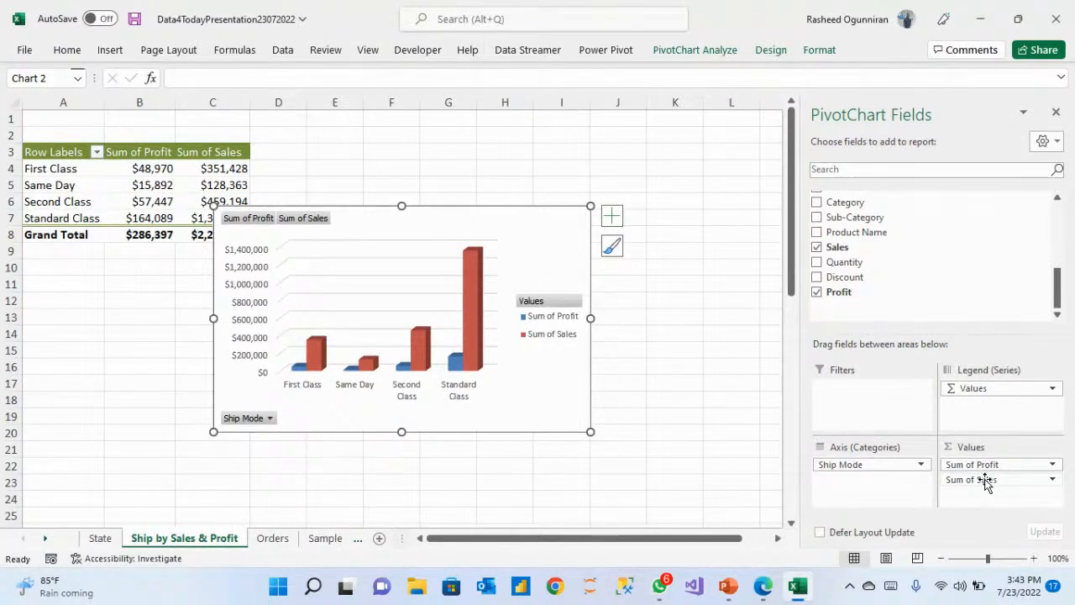
Place Sum of Sales before Sum of Profit in the PivotChart's values and hide all field buttons on the chart.
{"action": "left_click_drag", "start_coordinate": [985, 483], "coordinate": [981, 463]}
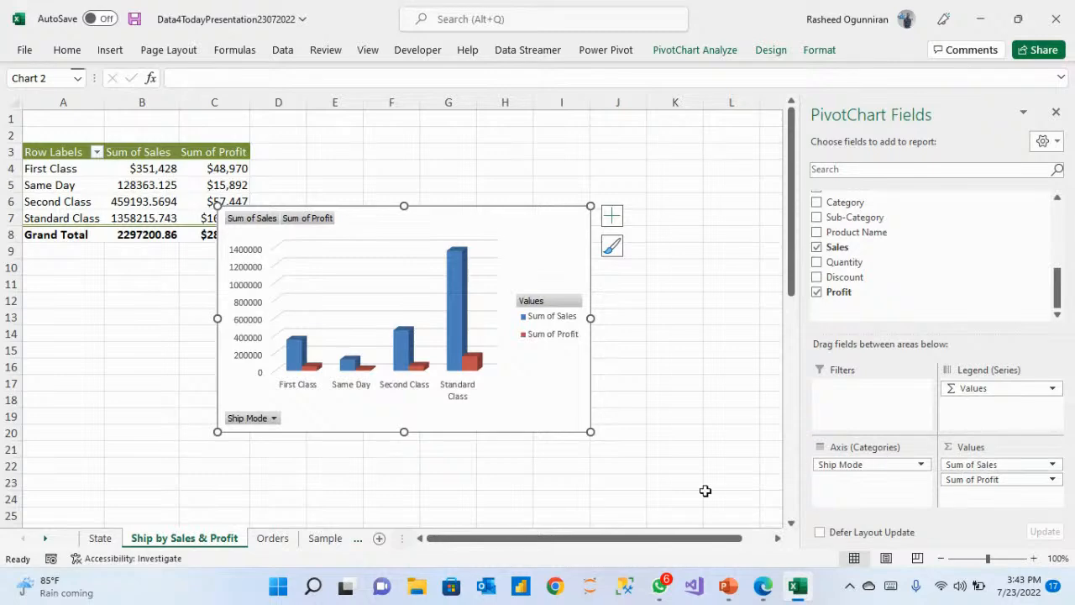
{"action": "left_click", "coordinate": [393, 493]}
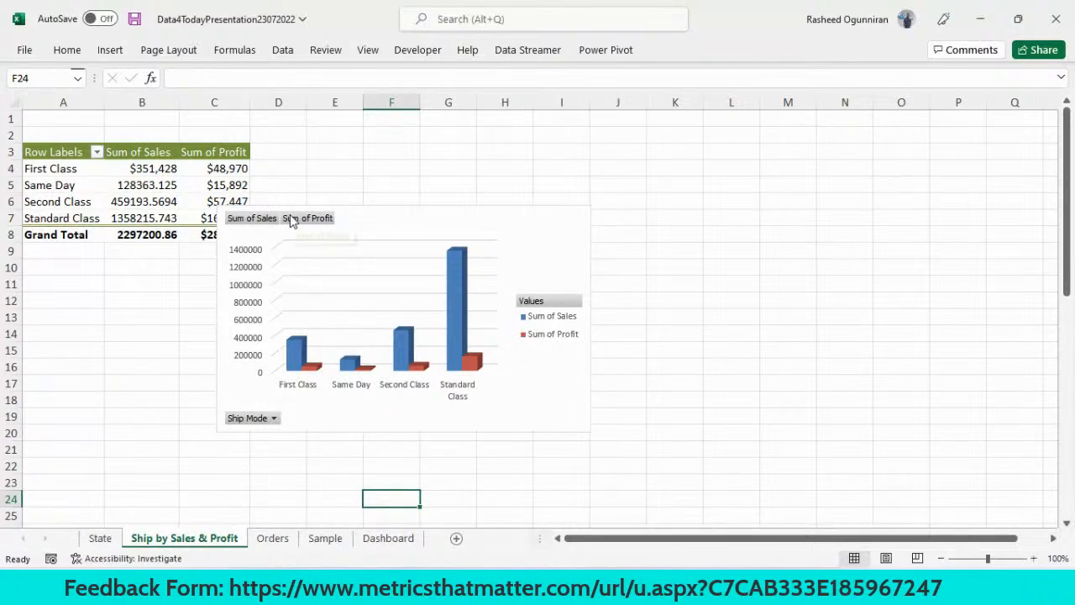
{"action": "left_click", "coordinate": [263, 220]}
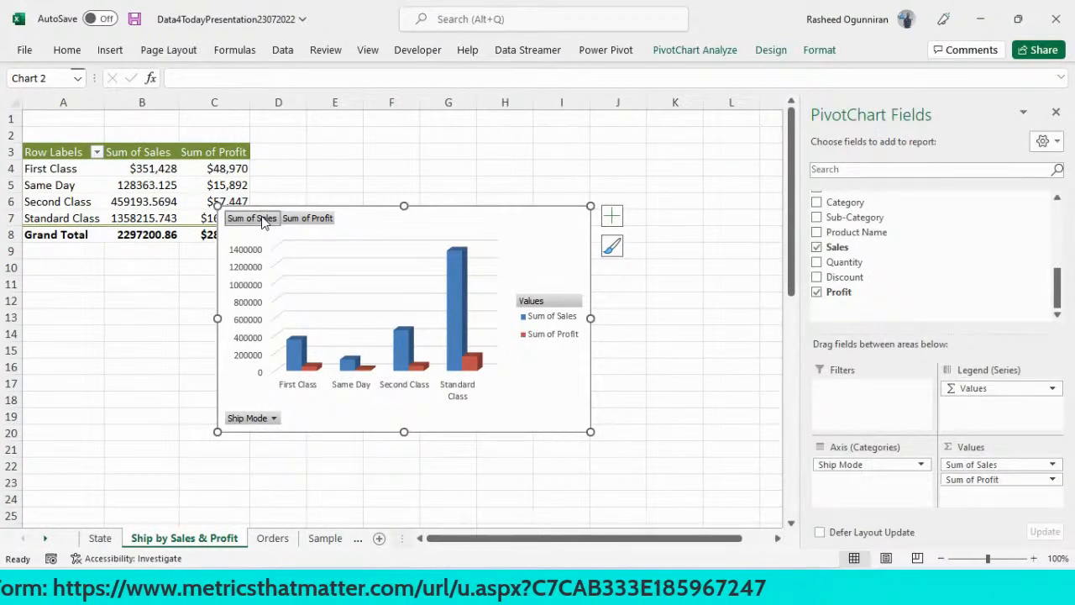
{"action": "right_click", "coordinate": [263, 220]}
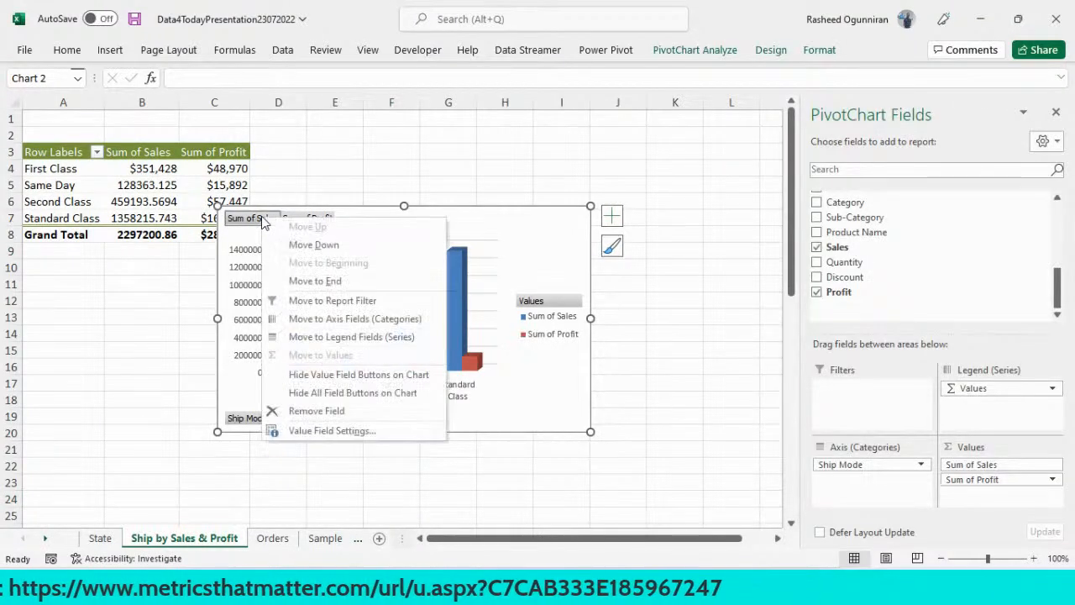
{"action": "left_click", "coordinate": [406, 394]}
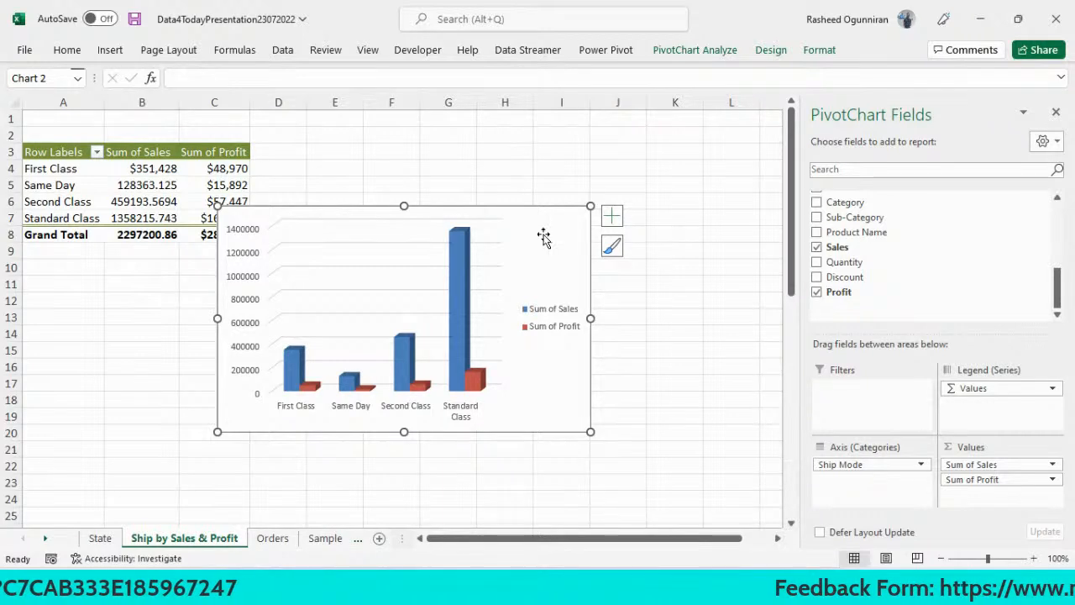
Remove the gridlines from the ship mode chart and set its legend position to Top.
{"action": "left_click", "coordinate": [613, 217]}
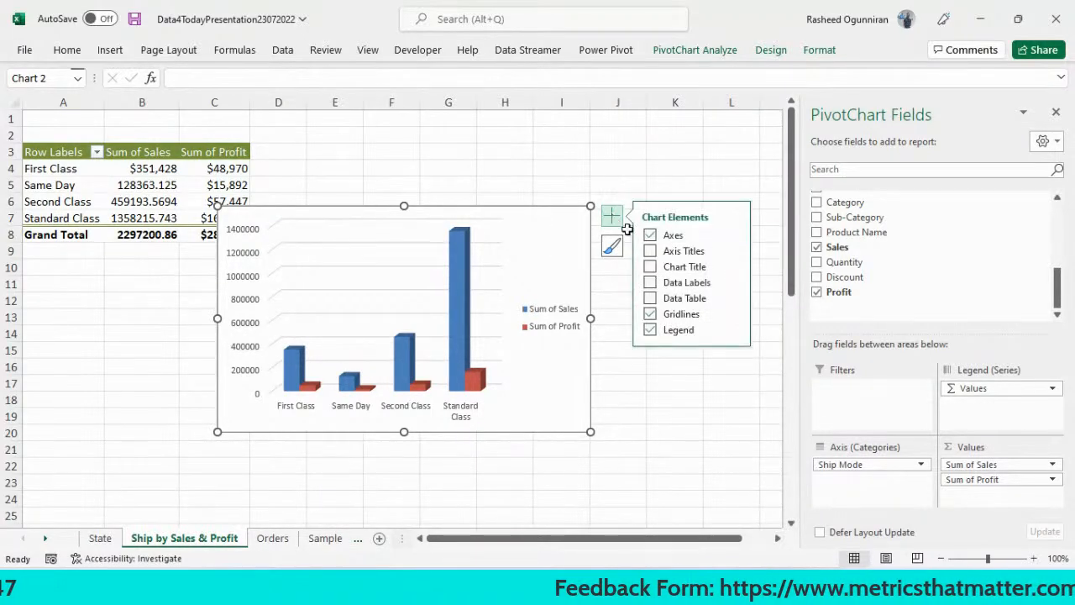
{"action": "left_click", "coordinate": [651, 315]}
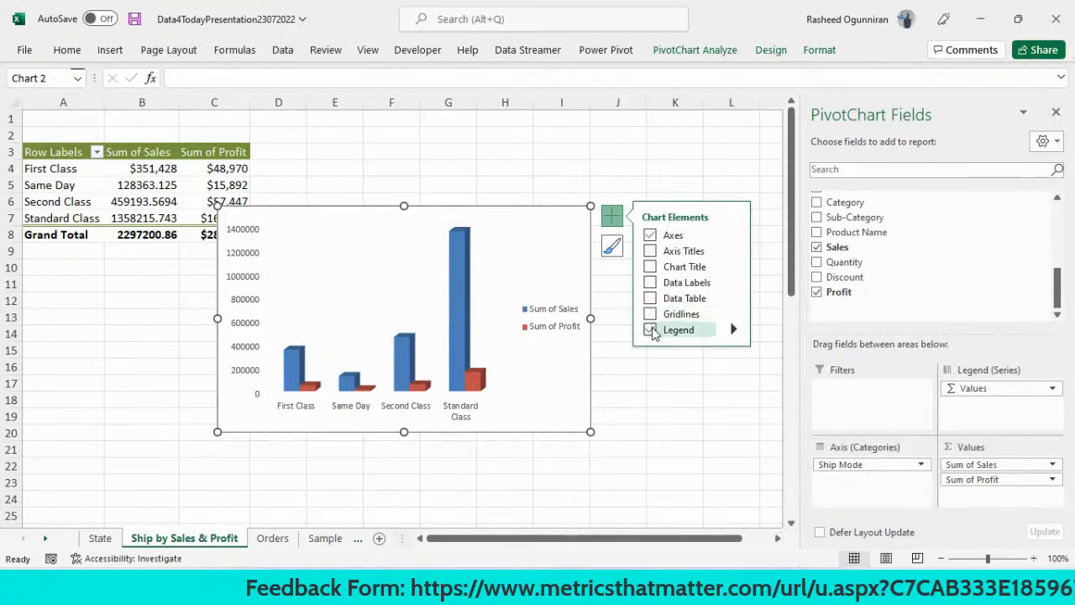
{"action": "left_click", "coordinate": [733, 329]}
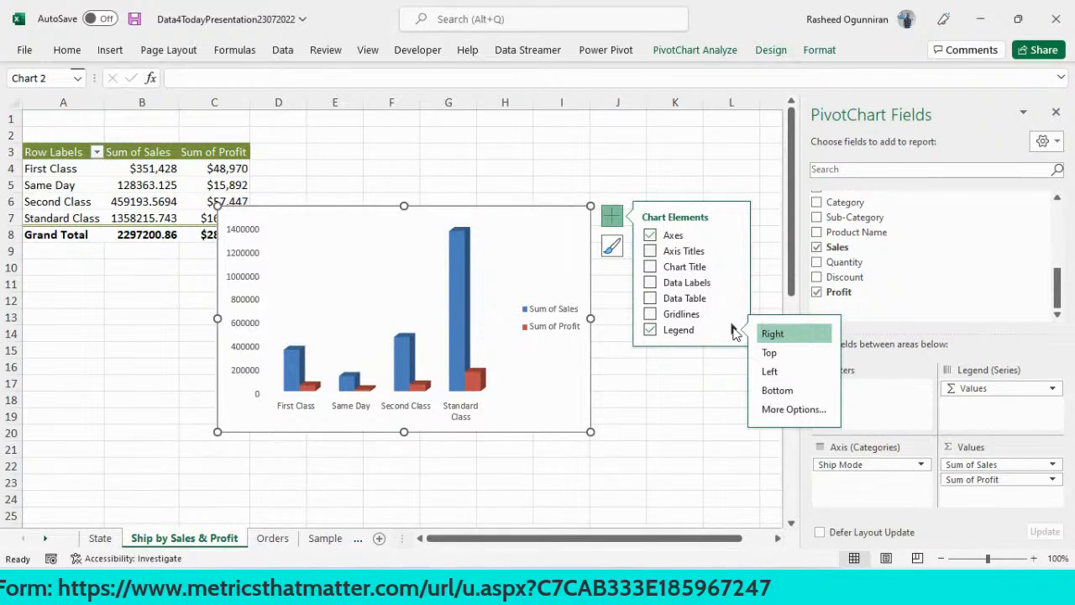
{"action": "left_click", "coordinate": [770, 353]}
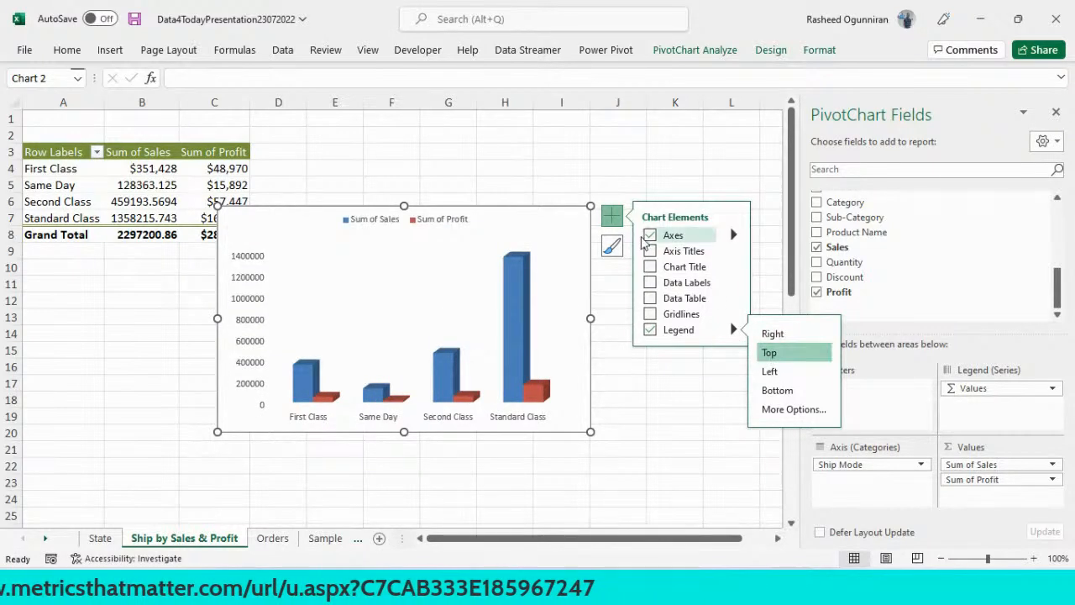
Add a chart title to the ship mode chart reading "Ship Mode by Sales & Profit".
{"action": "left_click", "coordinate": [651, 266]}
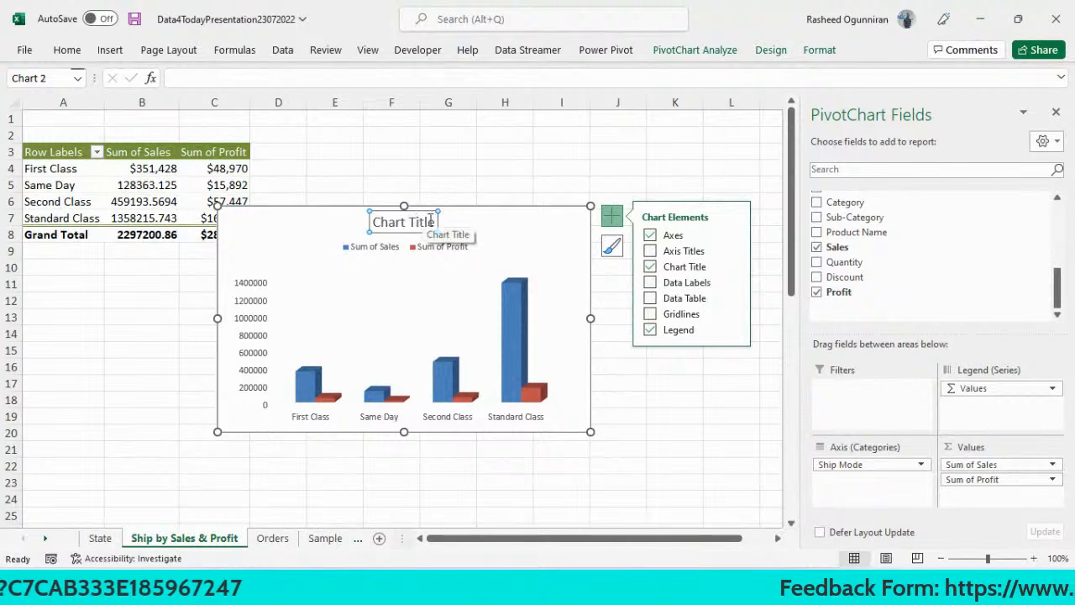
{"action": "left_click", "coordinate": [435, 222]}
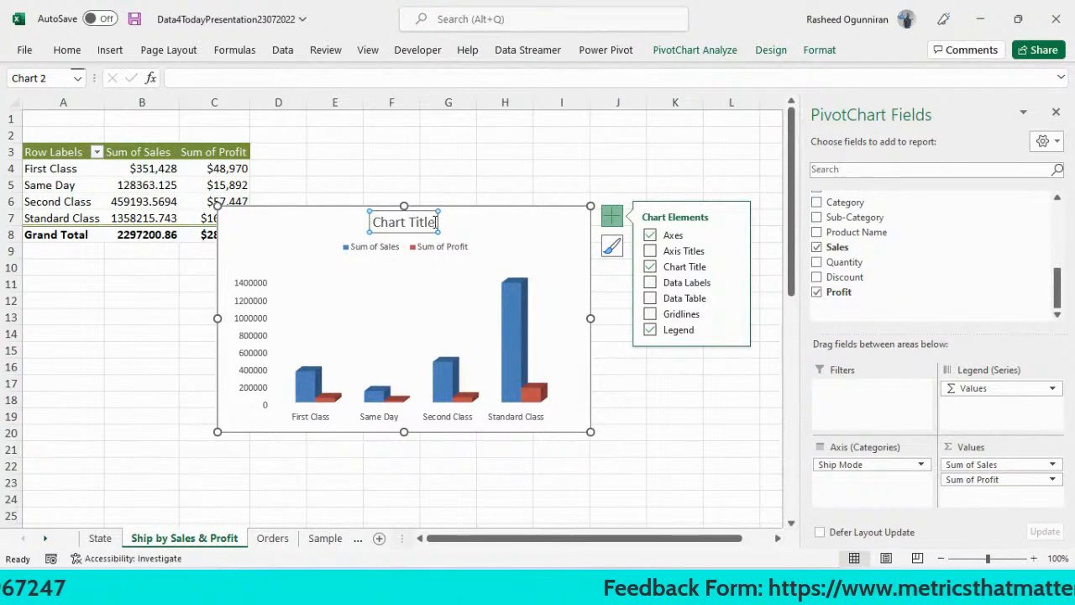
{"action": "left_click", "coordinate": [435, 222]}
{"action": "key", "text": "BackSpace"}
{"action": "key", "text": "BackSpace"}
{"action": "key", "text": "BackSpace"}
{"action": "key", "text": "BackSpace"}
{"action": "key", "text": "BackSpace"}
{"action": "key", "text": "BackSpace"}
{"action": "key", "text": "BackSpace"}
{"action": "key", "text": "BackSpace"}
{"action": "key", "text": "BackSpace"}
{"action": "key", "text": "BackSpace"}
{"action": "key", "text": "BackSpace"}
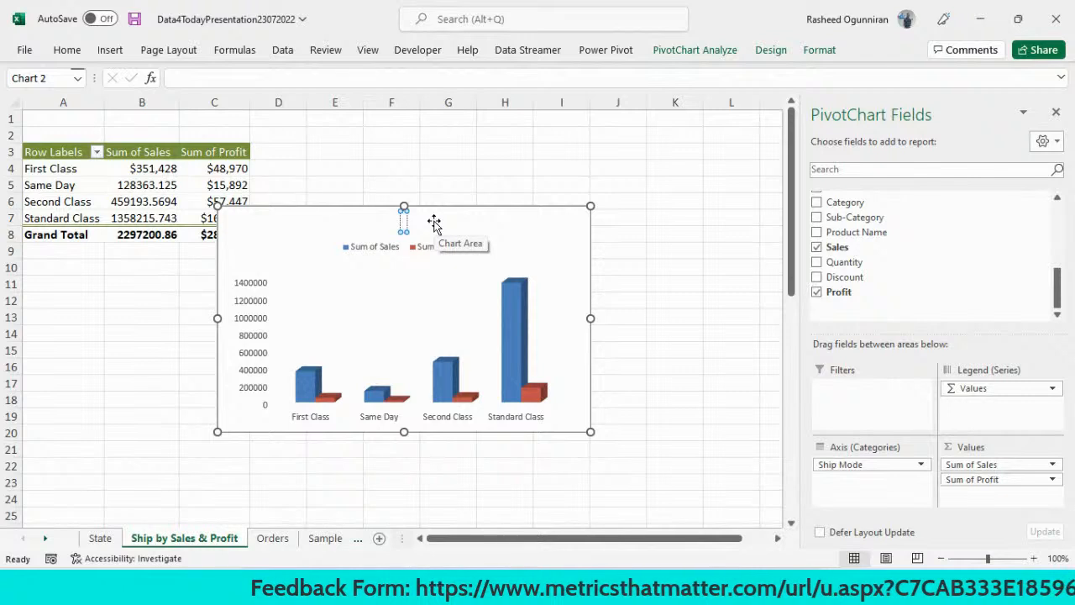
{"action": "type", "text": "Sip"}
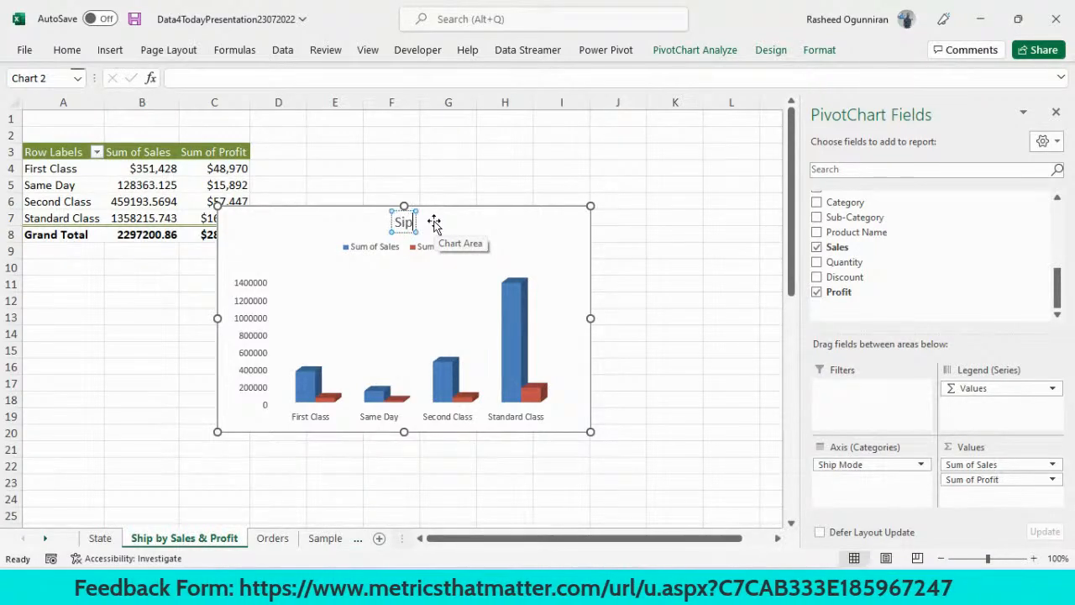
{"action": "key", "text": "BackSpace"}
{"action": "key", "text": "BackSpace"}
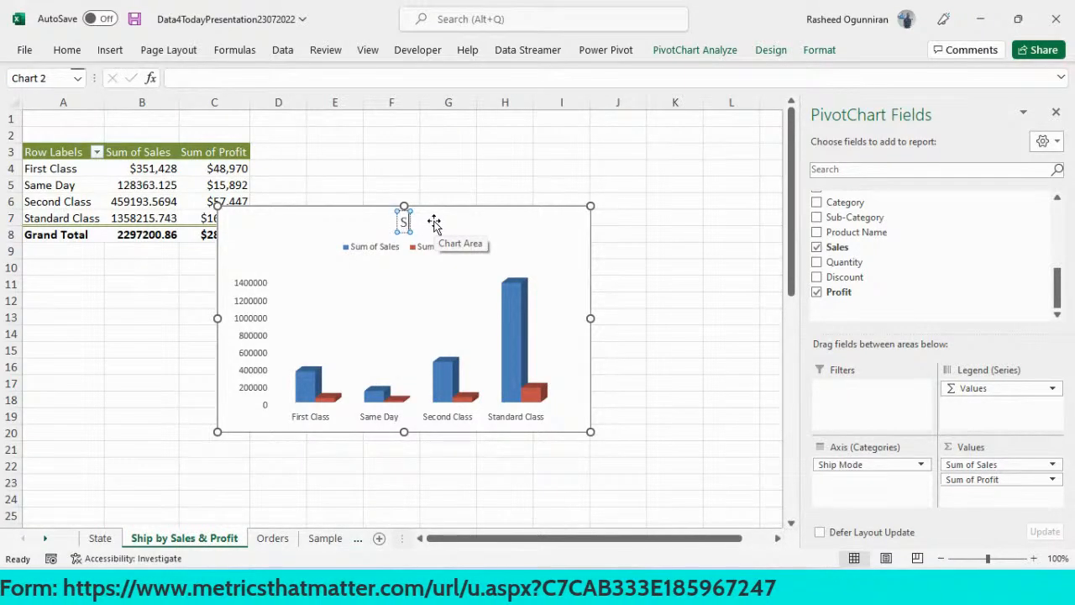
{"action": "type", "text": "hip"}
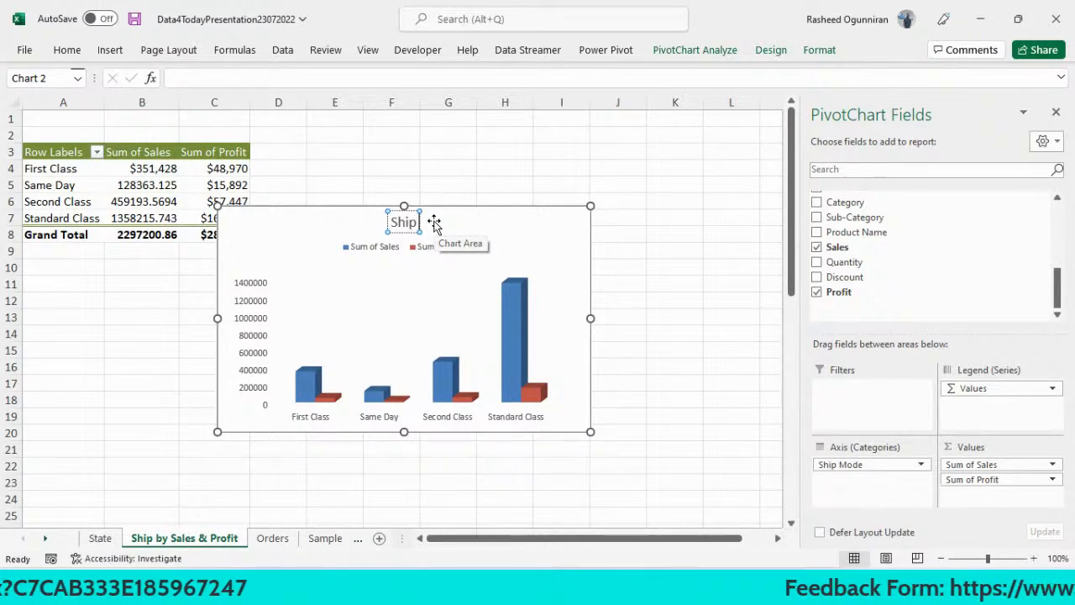
{"action": "type", "text": " Mode"}
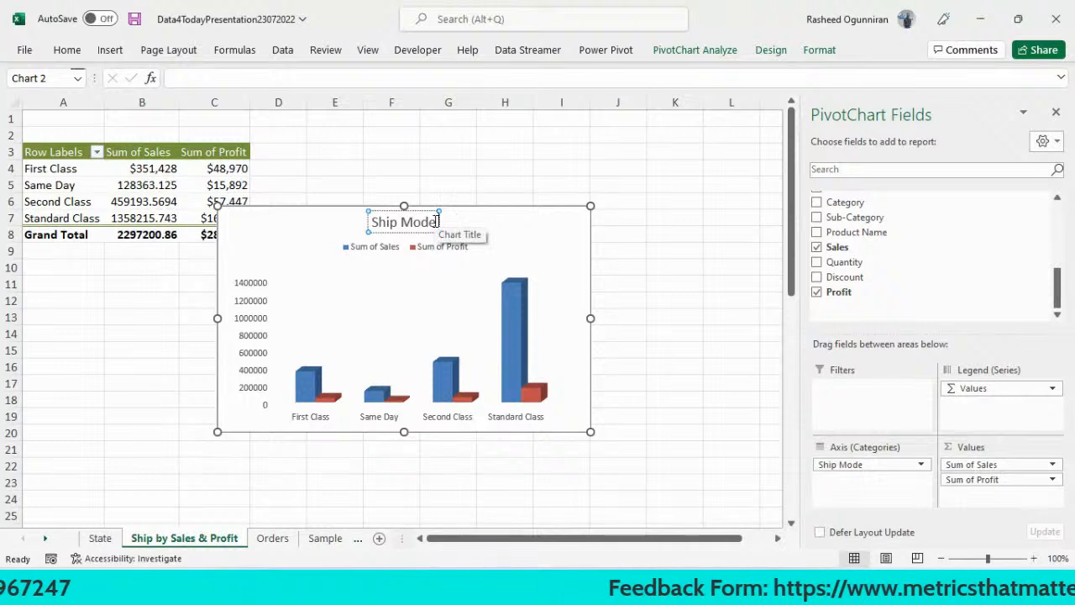
{"action": "type", "text": " by Sa"}
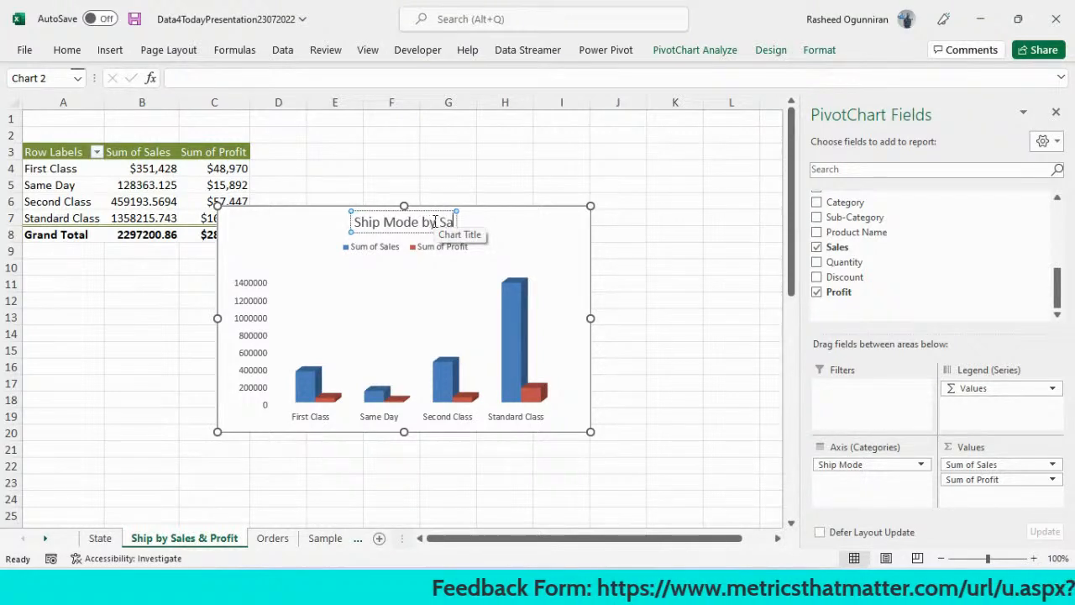
{"action": "type", "text": "les"}
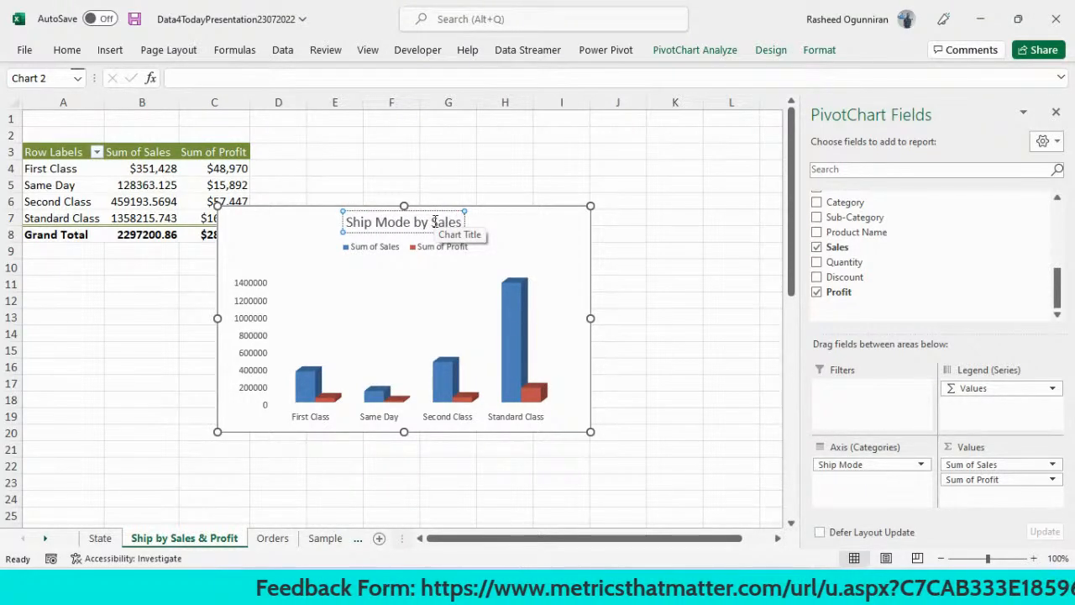
{"action": "type", "text": " &"}
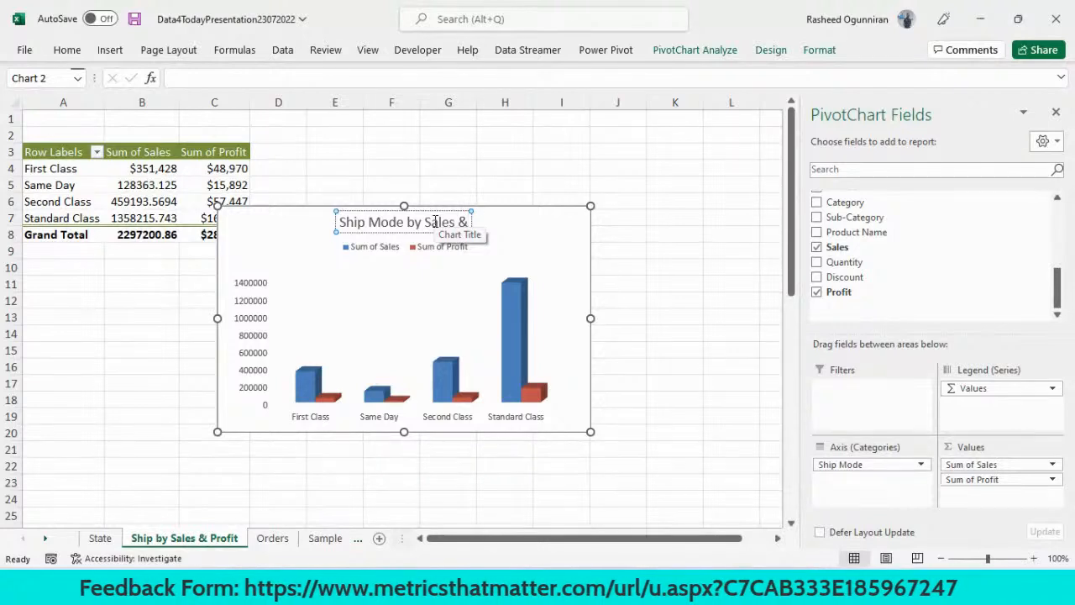
{"action": "type", "text": " Pro"}
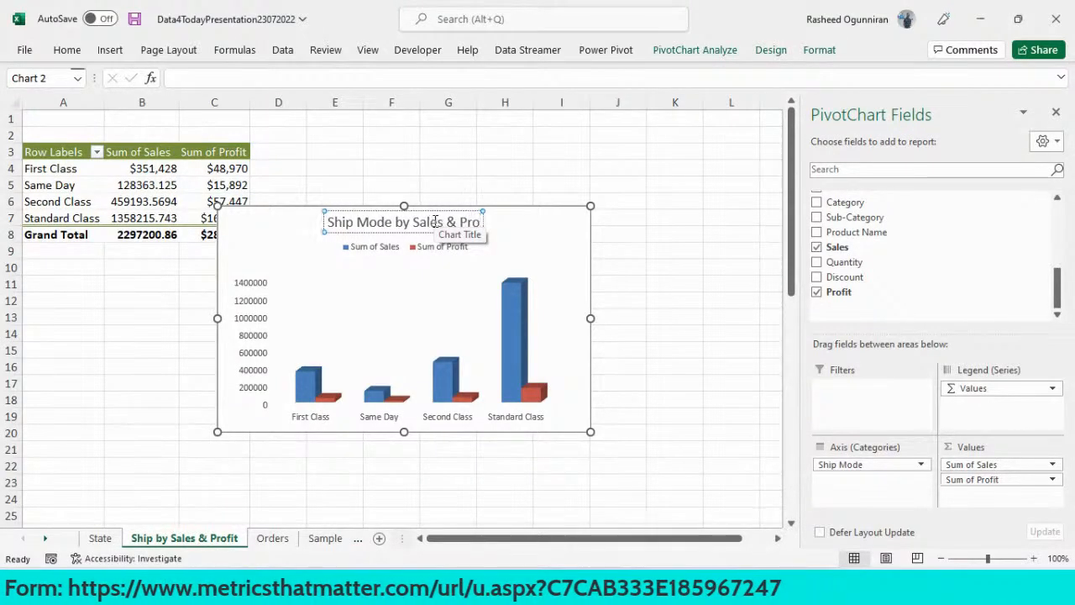
{"action": "type", "text": "fit"}
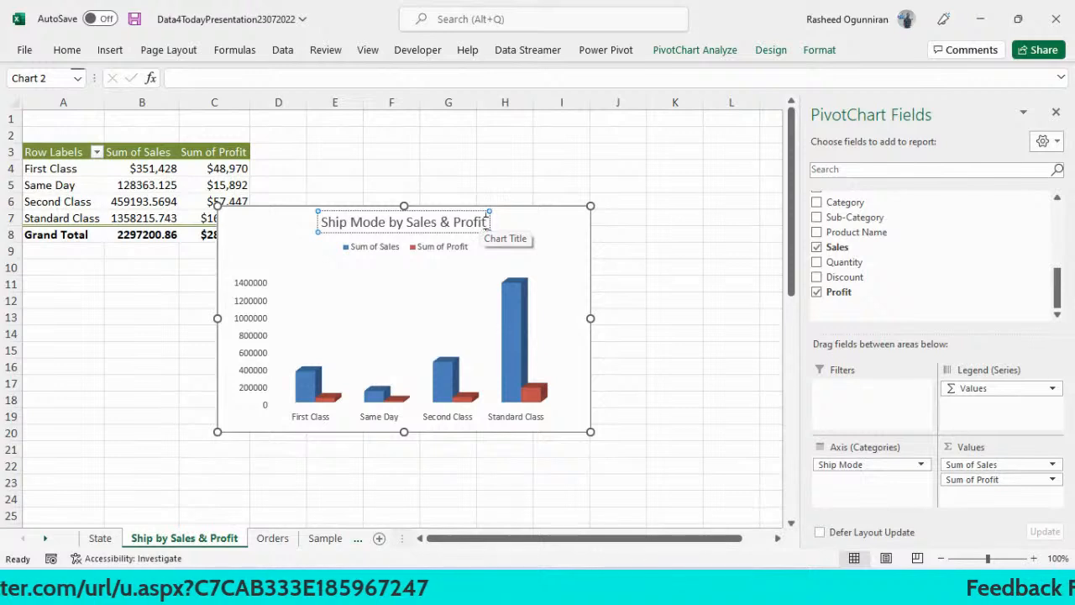
Format the chart title in bold Maiandra GD.
{"action": "left_click_drag", "start_coordinate": [487, 222], "coordinate": [348, 233]}
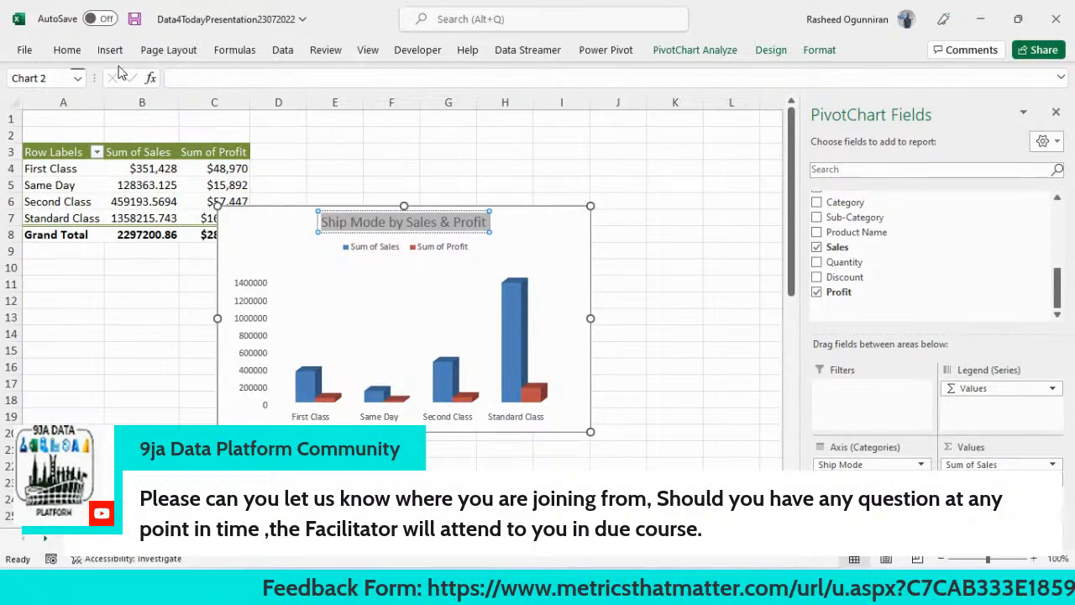
{"action": "left_click", "coordinate": [69, 51]}
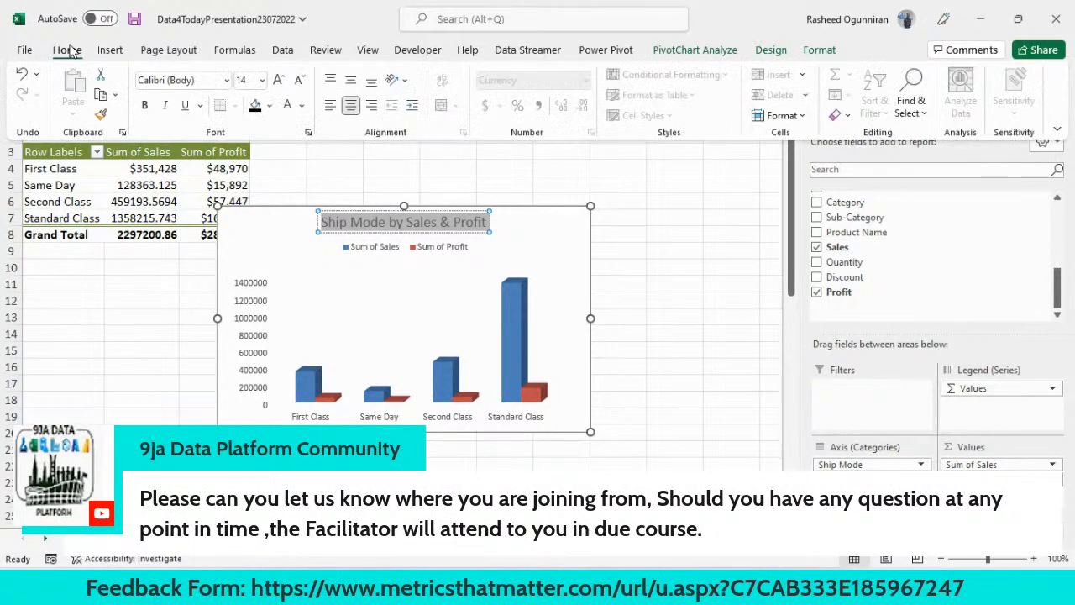
{"action": "left_click", "coordinate": [202, 80]}
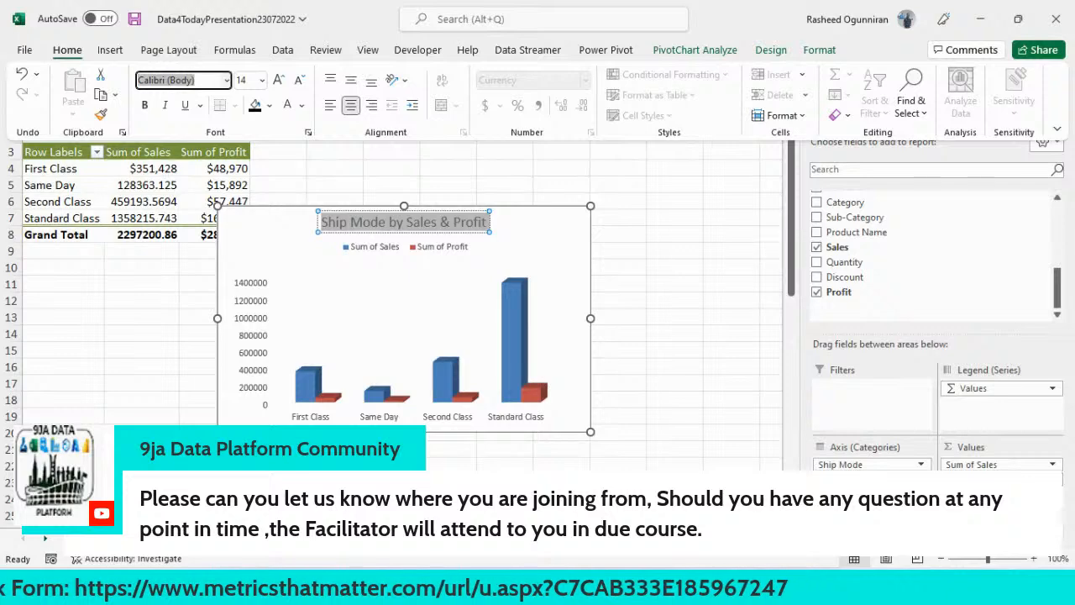
{"action": "type", "text": "Maiandra GD"}
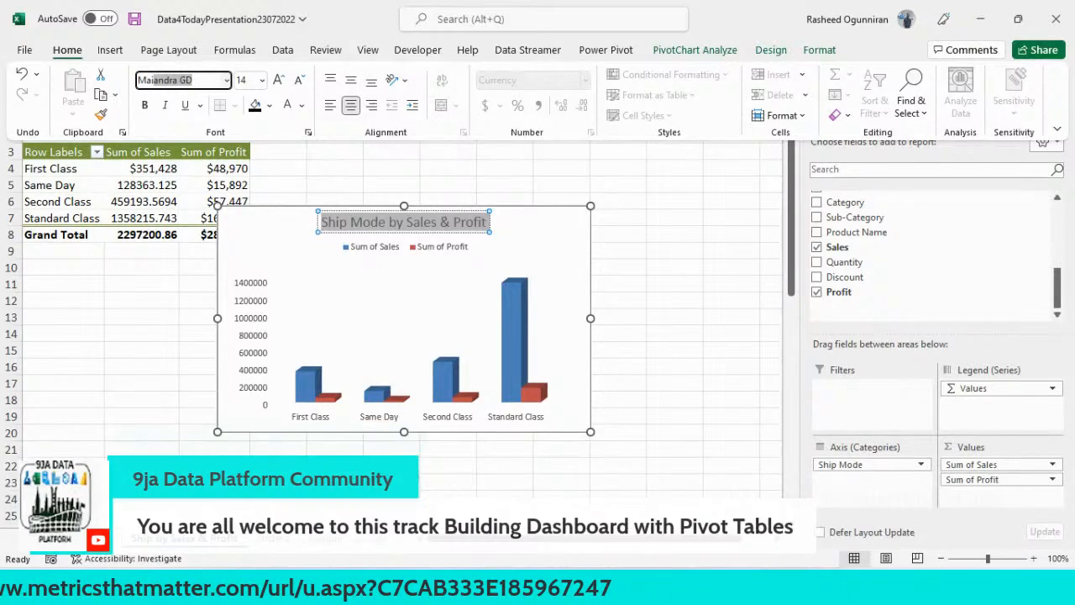
{"action": "key", "text": "Return"}
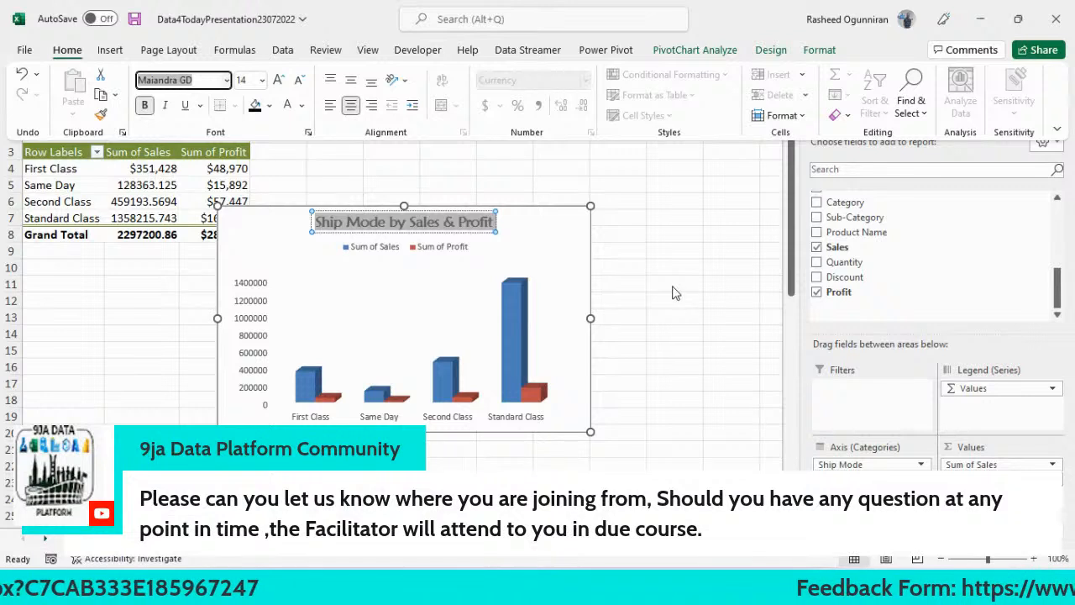
{"action": "key", "text": "Escape"}
{"action": "left_click", "coordinate": [626, 233]}
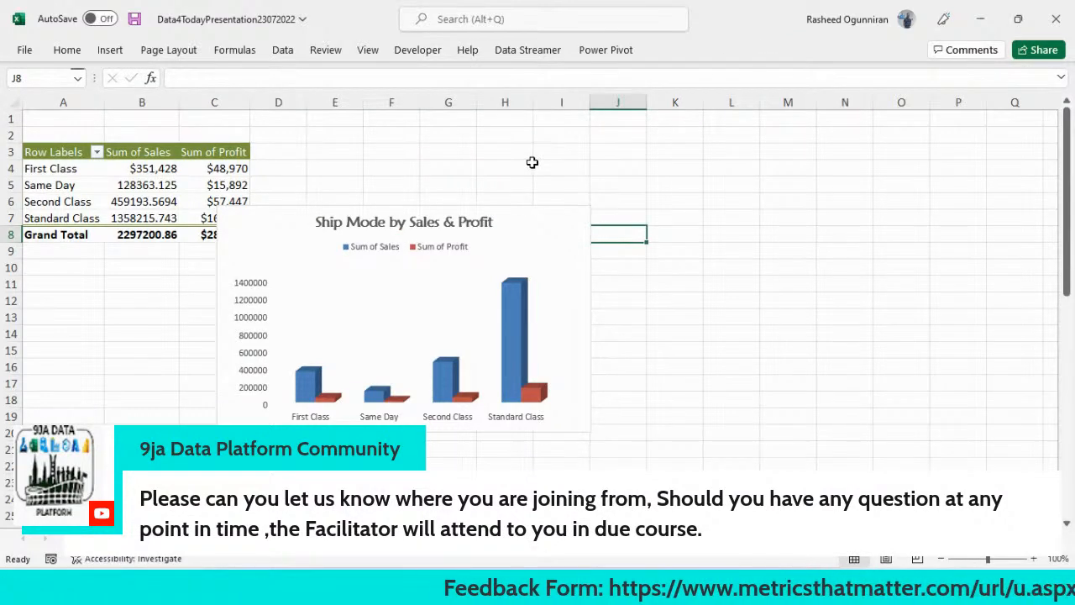
Remove the outline from the Ship Mode by Sales & Profit chart.
{"action": "left_click", "coordinate": [562, 256]}
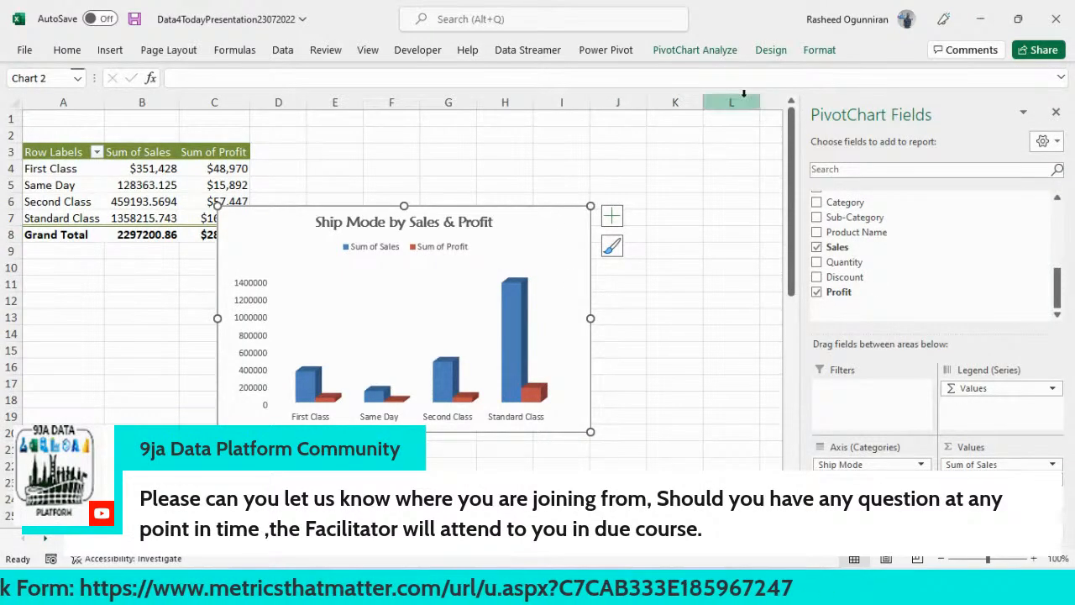
{"action": "left_click", "coordinate": [820, 51]}
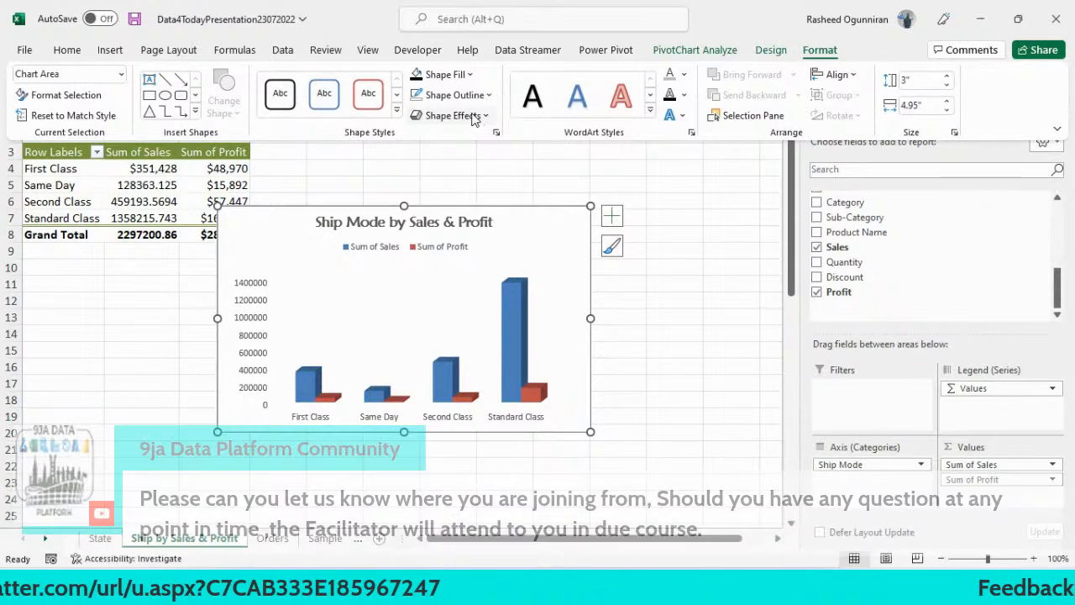
{"action": "left_click", "coordinate": [490, 95]}
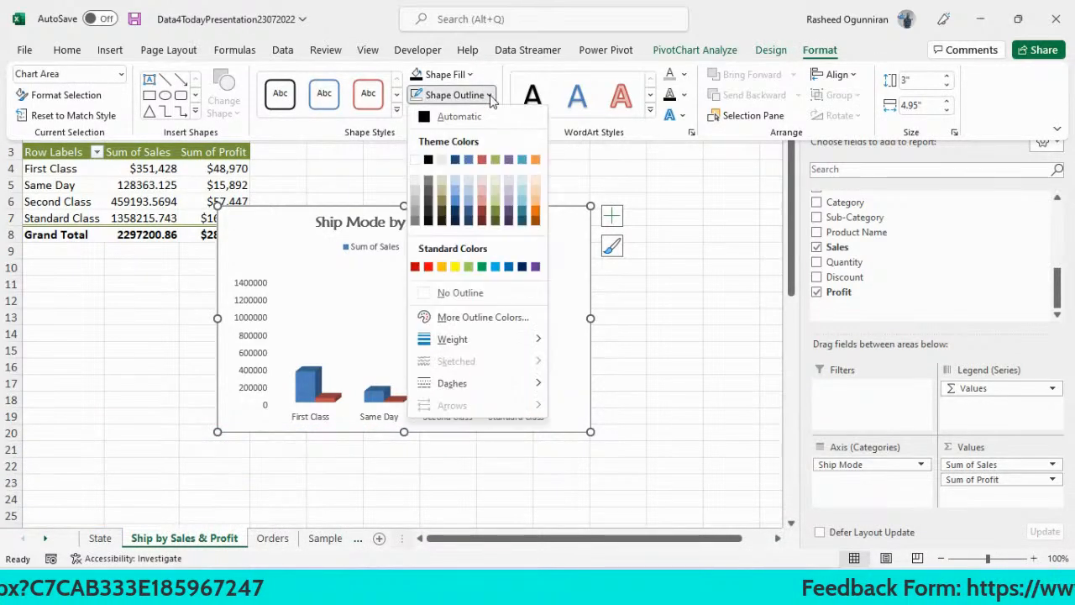
{"action": "left_click", "coordinate": [475, 293]}
{"action": "key", "text": "ctrl+F1"}
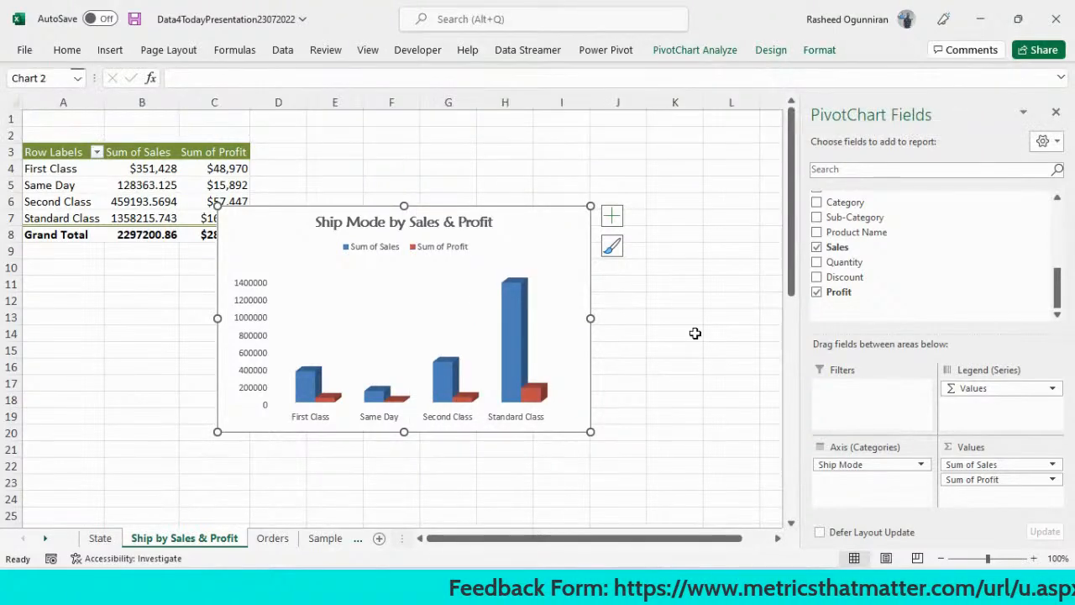
{"action": "left_click", "coordinate": [666, 328]}
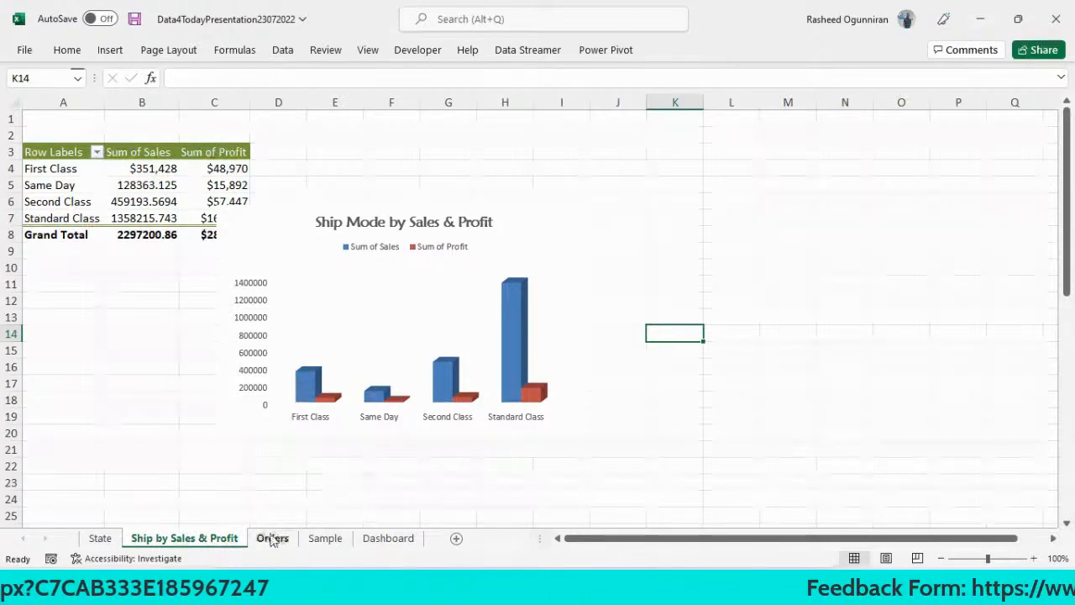
Move the grouped Walmart transaction report on the Sample sheet slightly down and to the right.
{"action": "left_click", "coordinate": [324, 539]}
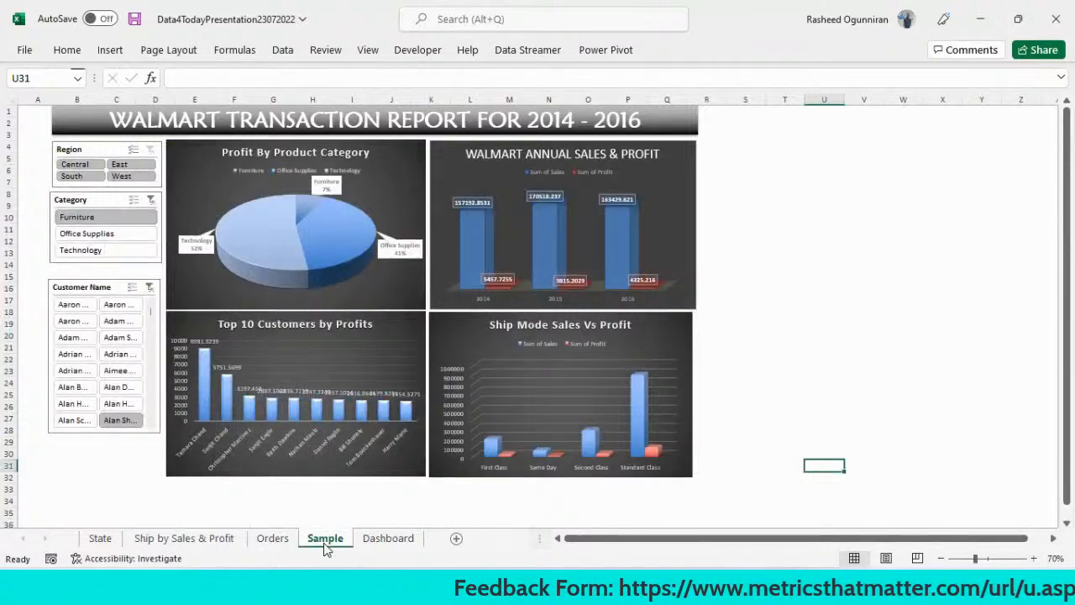
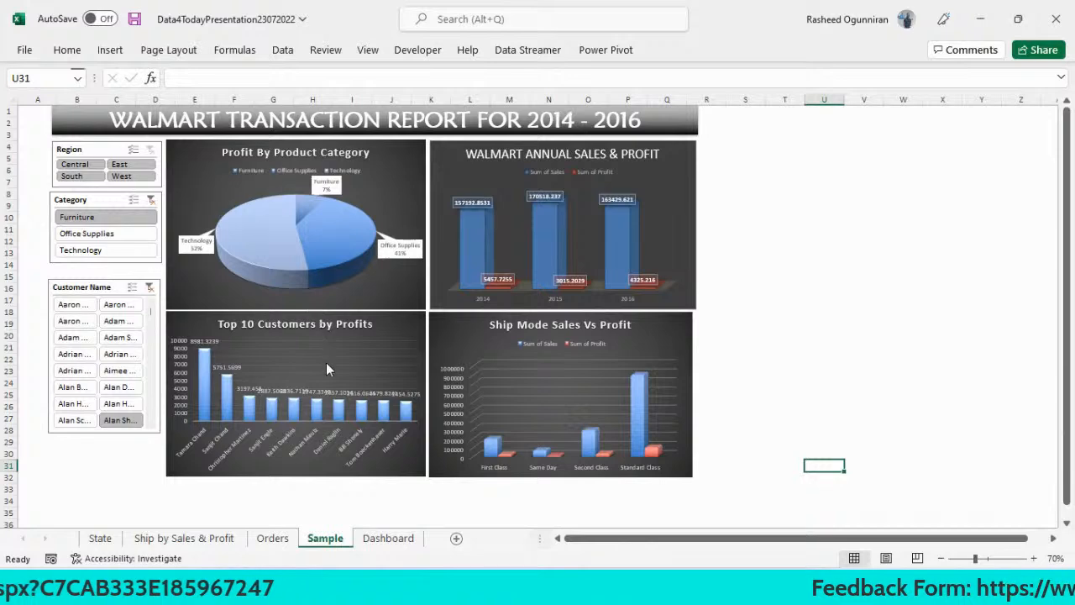
{"action": "left_click_drag", "start_coordinate": [406, 395], "coordinate": [446, 469]}
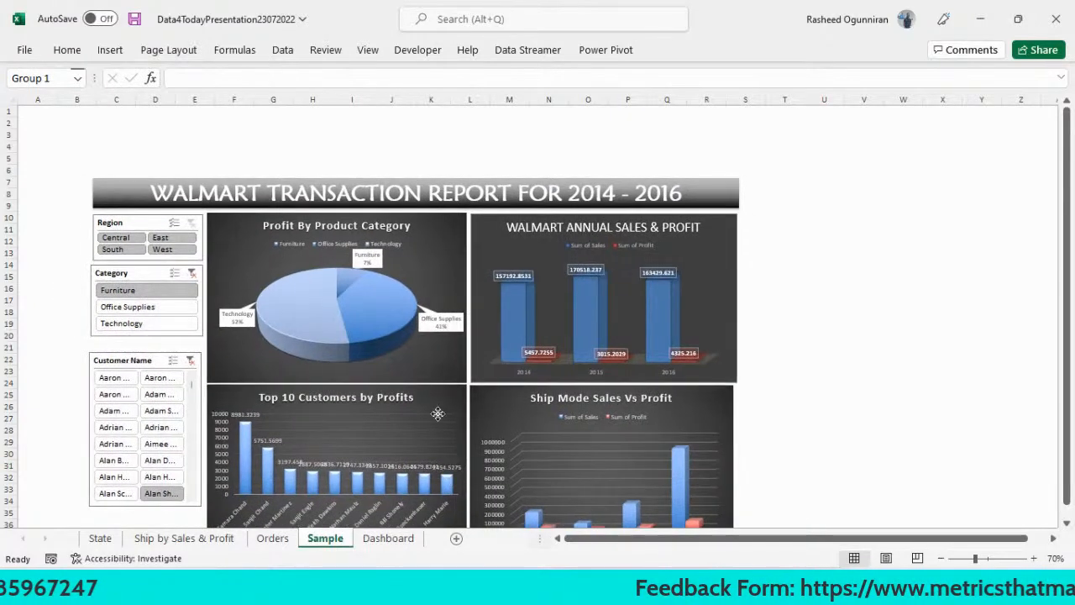
Pull apart the slices of the Profit By Product Category pie on the Sample sheet, and undo that change.
{"action": "left_click", "coordinate": [343, 270]}
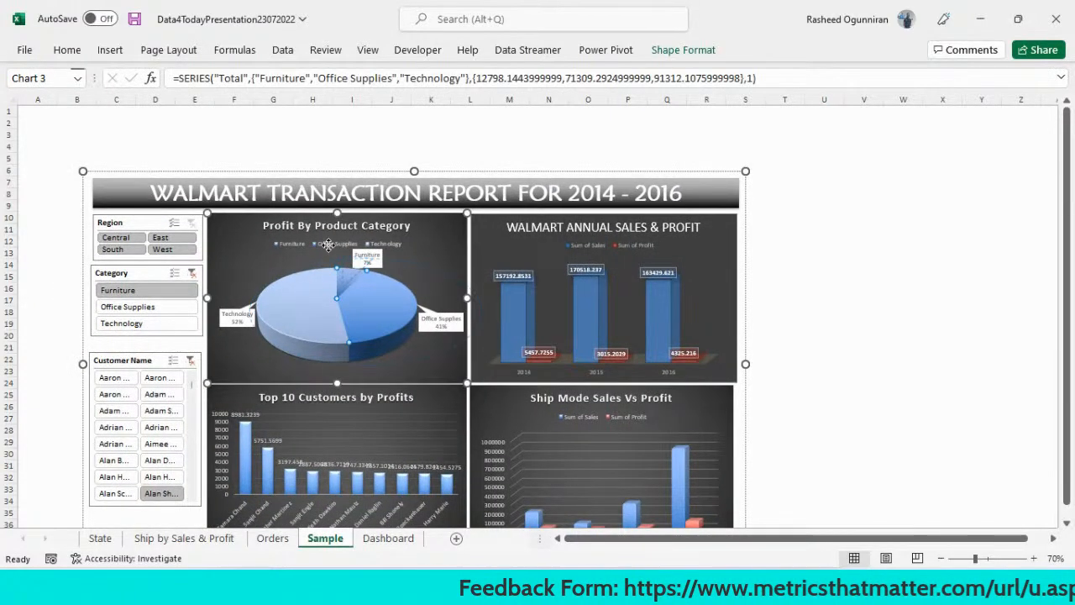
{"action": "left_click_drag", "start_coordinate": [343, 270], "coordinate": [316, 238]}
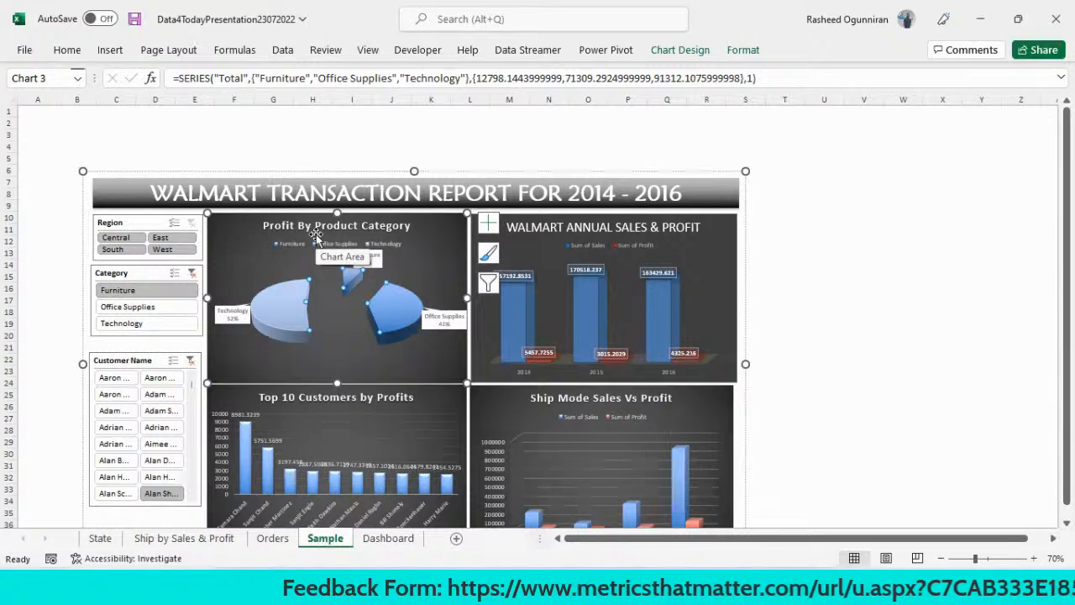
{"action": "key", "text": "ctrl+z"}
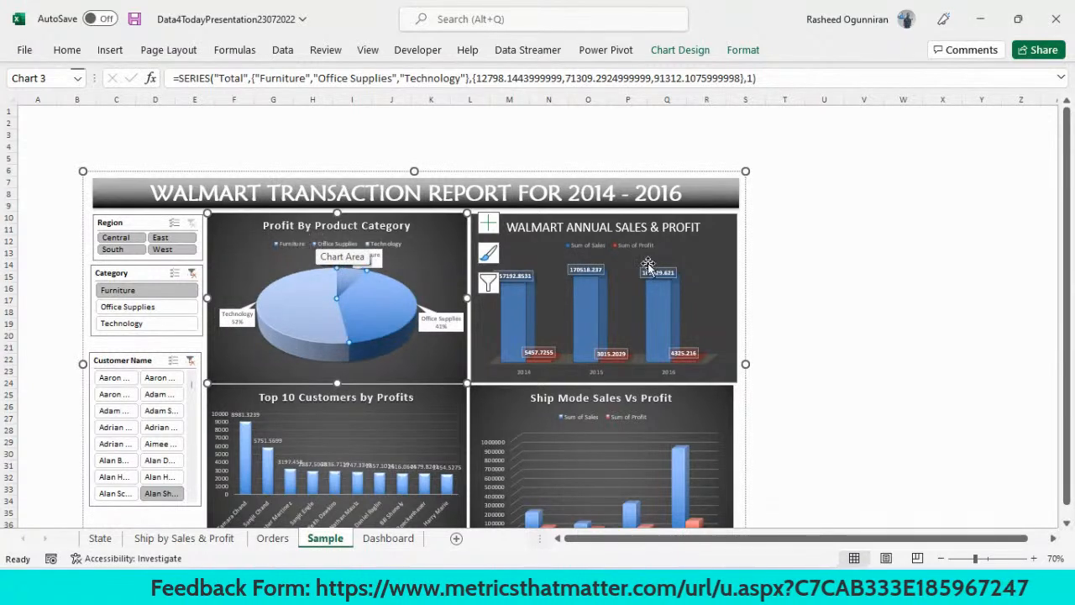
{"action": "left_click", "coordinate": [826, 300]}
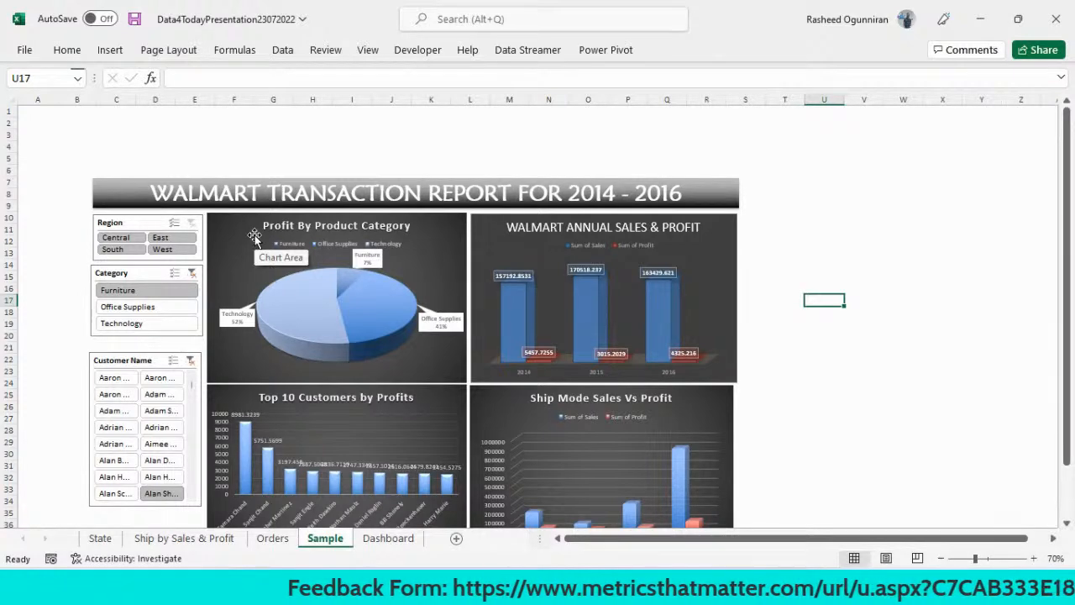
Duplicate the Ship by Sales & Profit sheet before Orders and rename the copy "Top 10 Customers by Profits".
{"action": "left_click", "coordinate": [162, 538]}
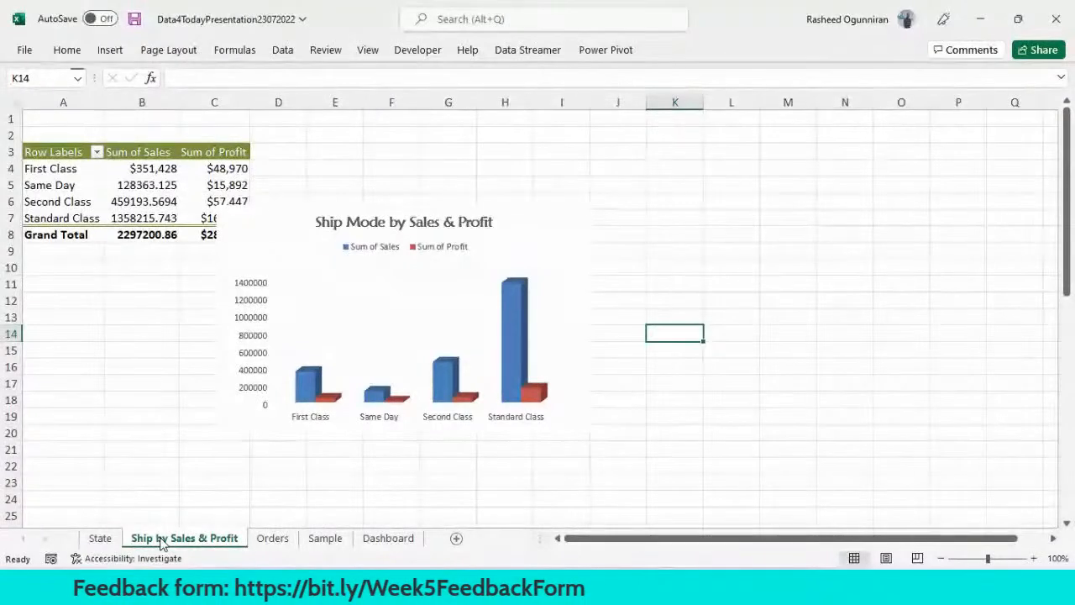
{"action": "left_click_drag", "start_coordinate": [161, 536], "coordinate": [286, 538]}
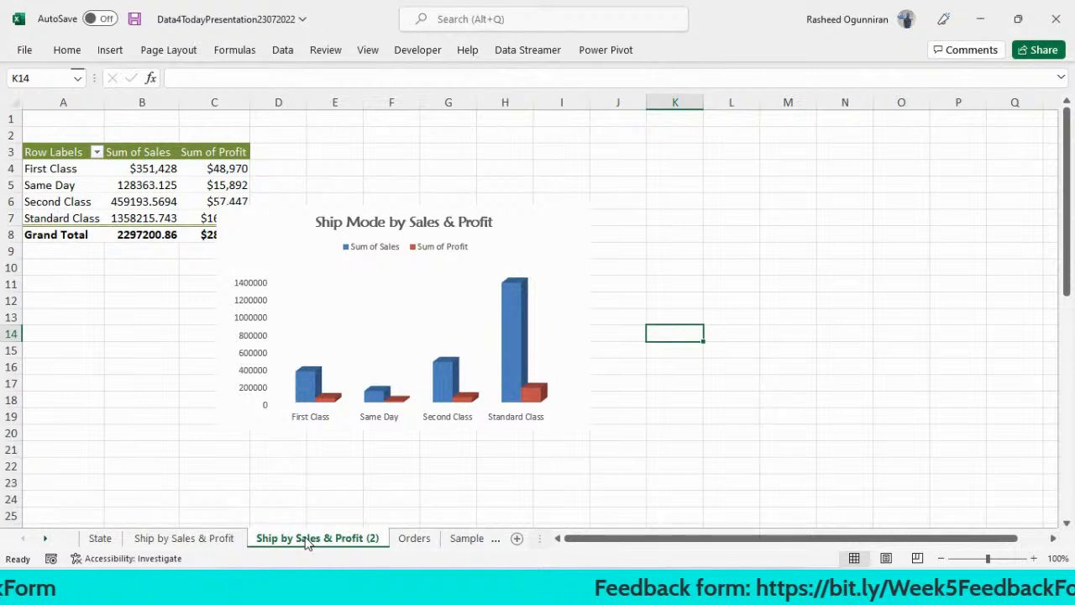
{"action": "right_click", "coordinate": [307, 540]}
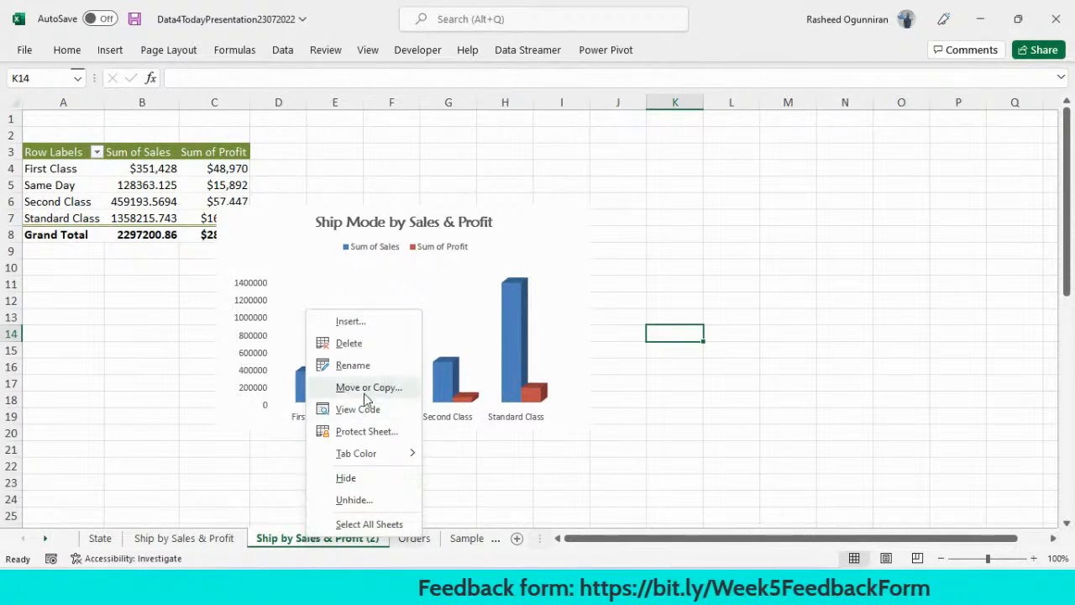
{"action": "left_click", "coordinate": [365, 367]}
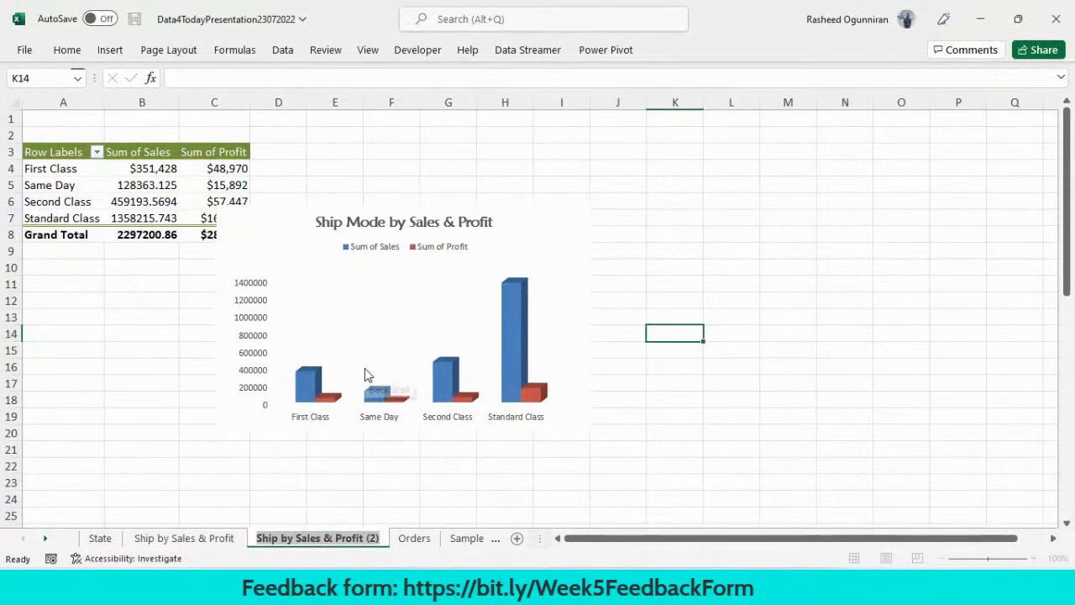
{"action": "type", "text": "Top"}
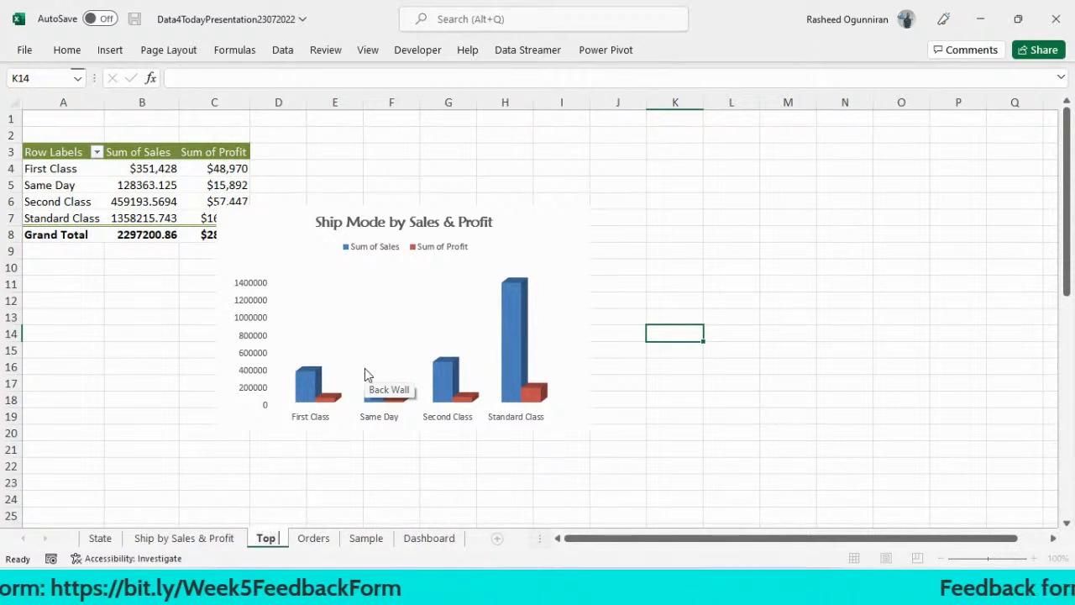
{"action": "type", "text": " 10"}
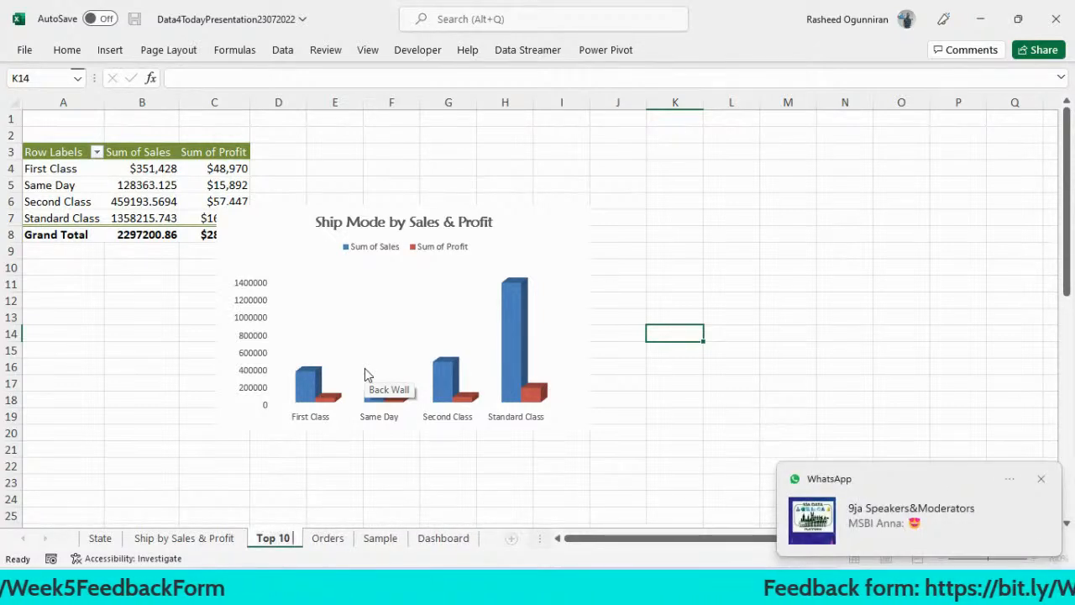
{"action": "type", "text": " Cus"}
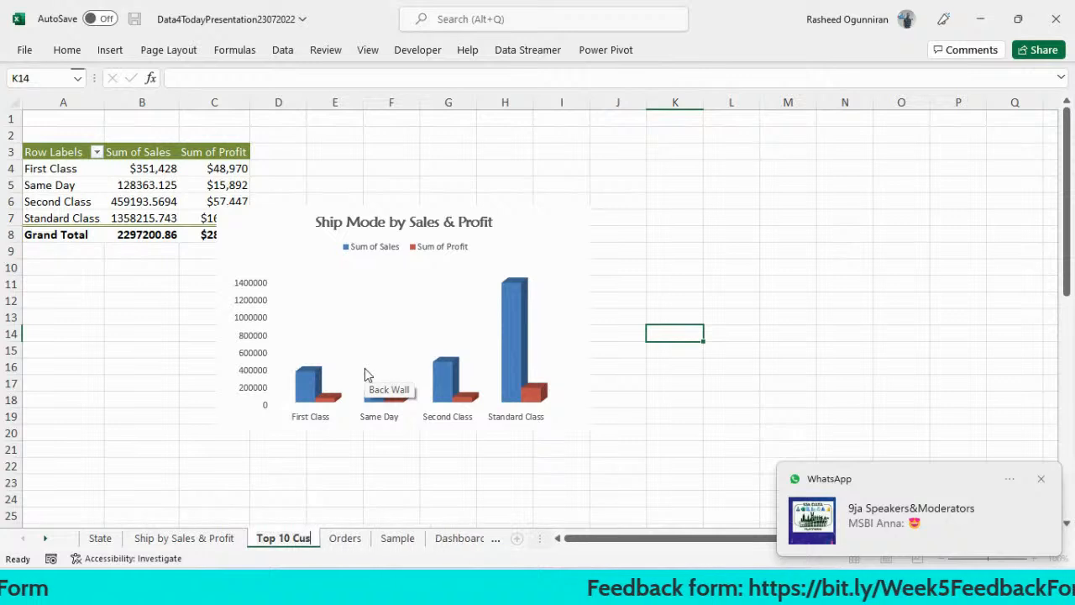
{"action": "type", "text": "tomers"}
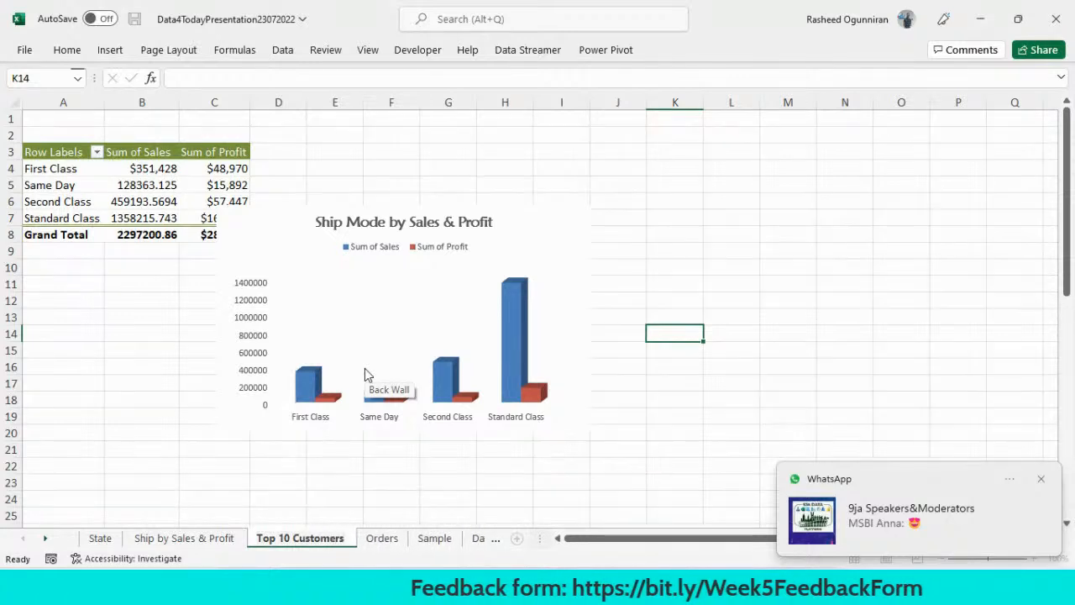
{"action": "type", "text": " by P"}
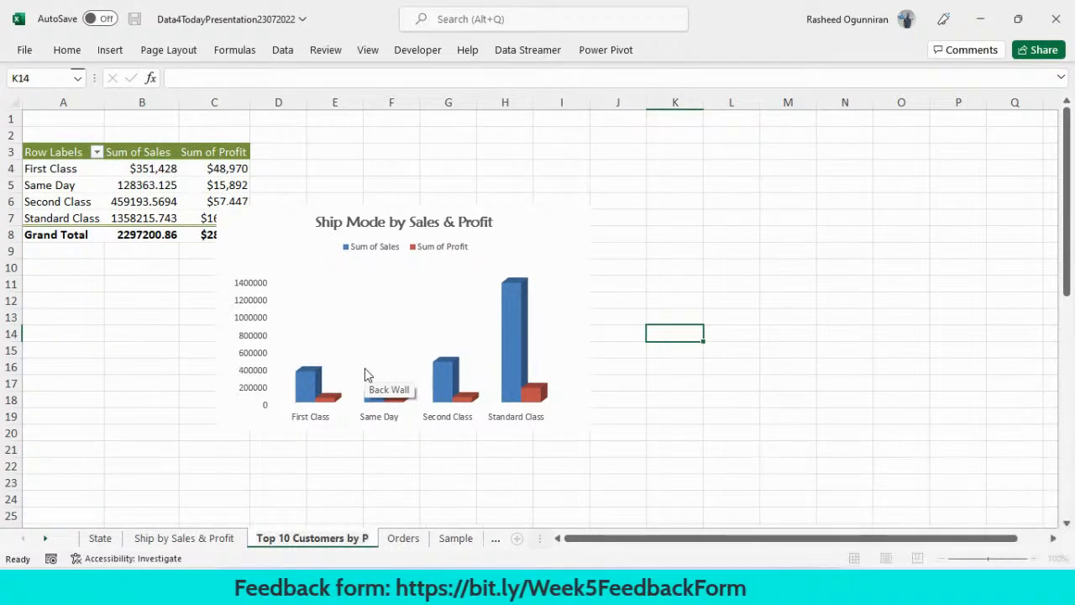
{"action": "type", "text": "rofits"}
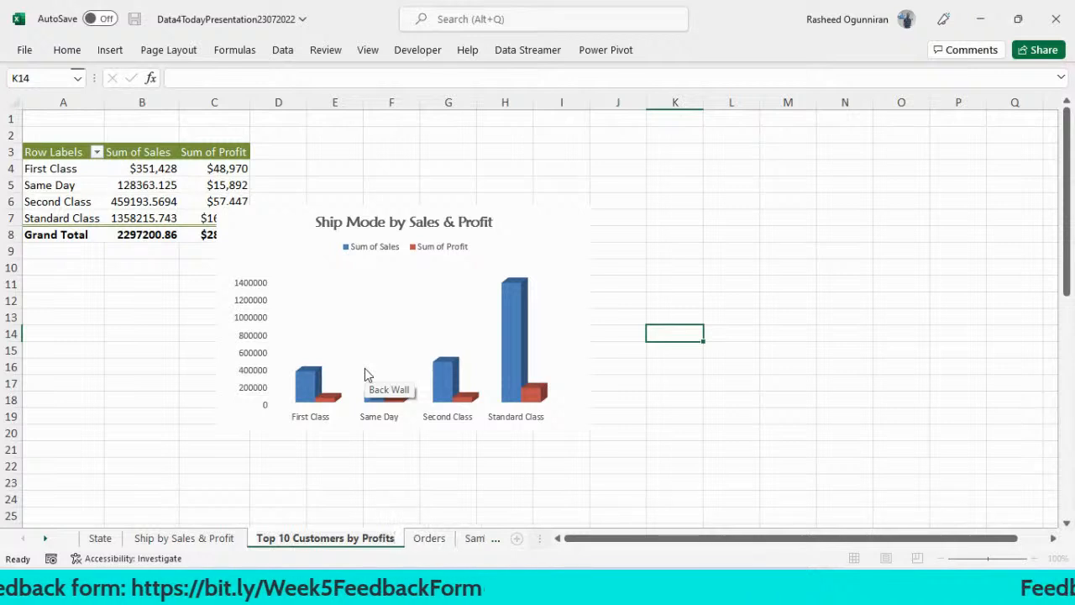
{"action": "key", "text": "Return"}
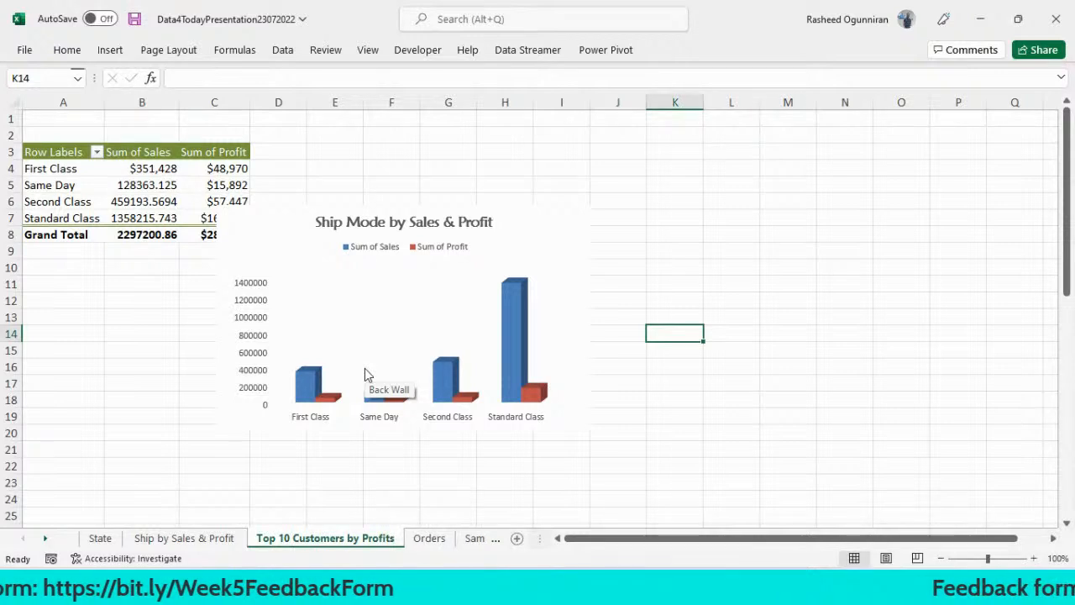
Delete the ship mode chart from the Top 10 Customers by Profits sheet.
{"action": "left_click", "coordinate": [137, 367]}
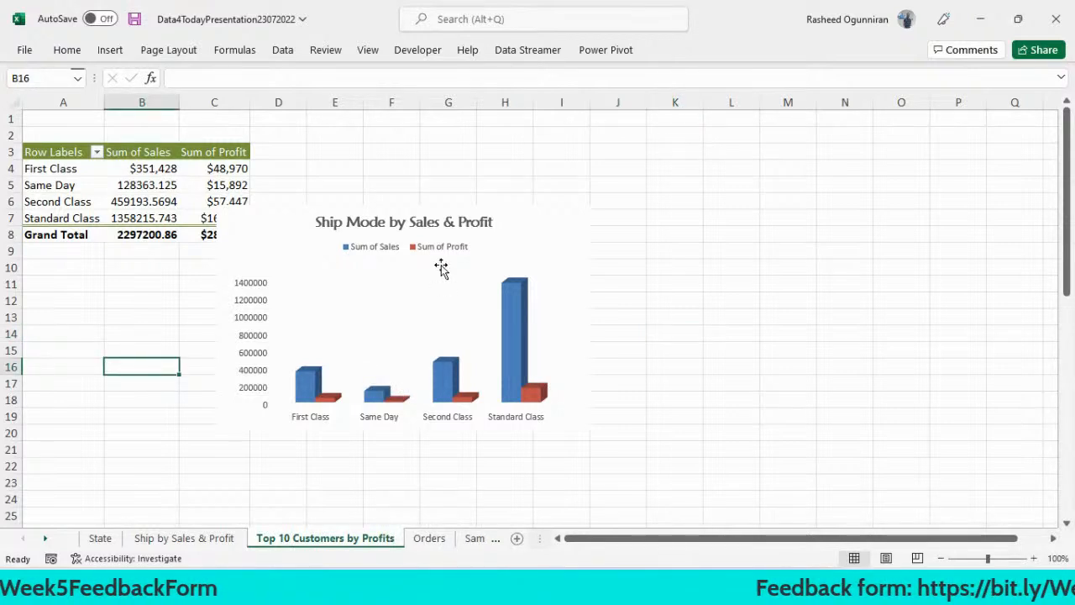
{"action": "left_click", "coordinate": [423, 209]}
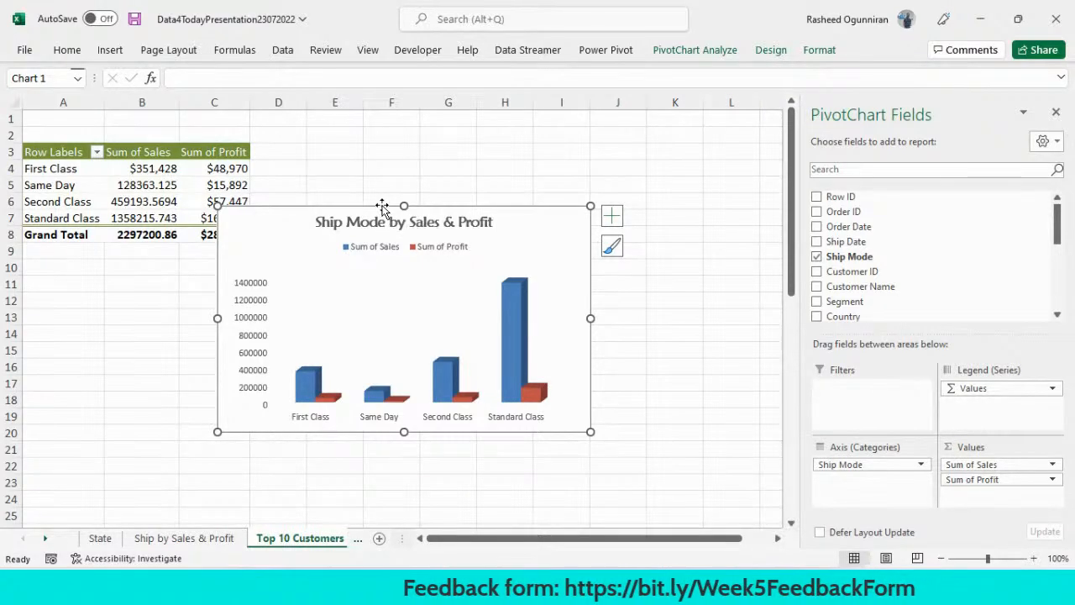
{"action": "key", "text": "Delete"}
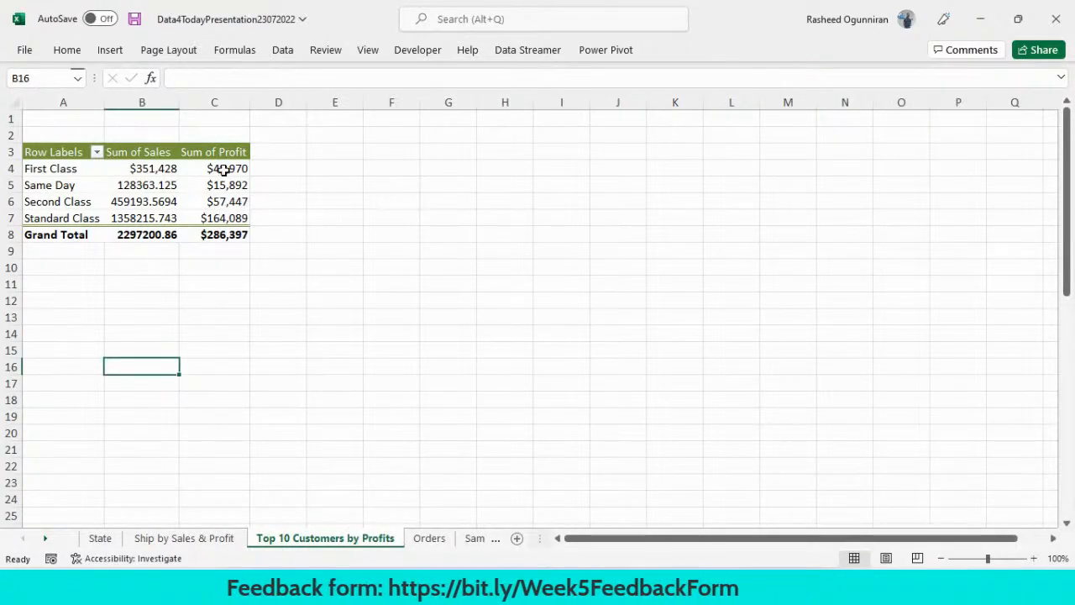
Replace Ship Mode with Customer Name in the PivotTable's rows and remove Sum of Sales from its values.
{"action": "left_click", "coordinate": [137, 192]}
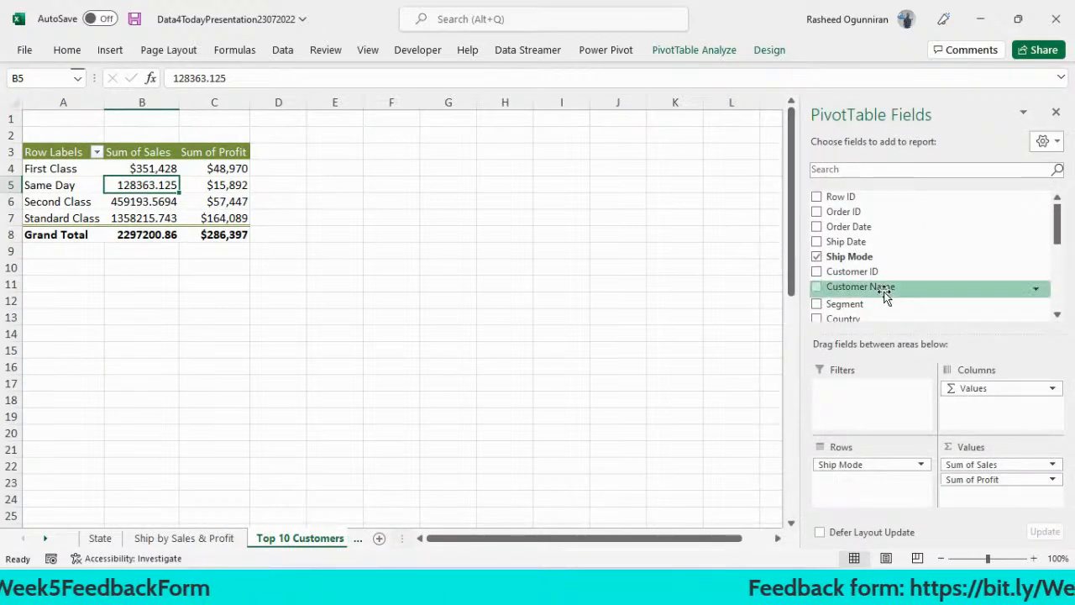
{"action": "left_click", "coordinate": [817, 288]}
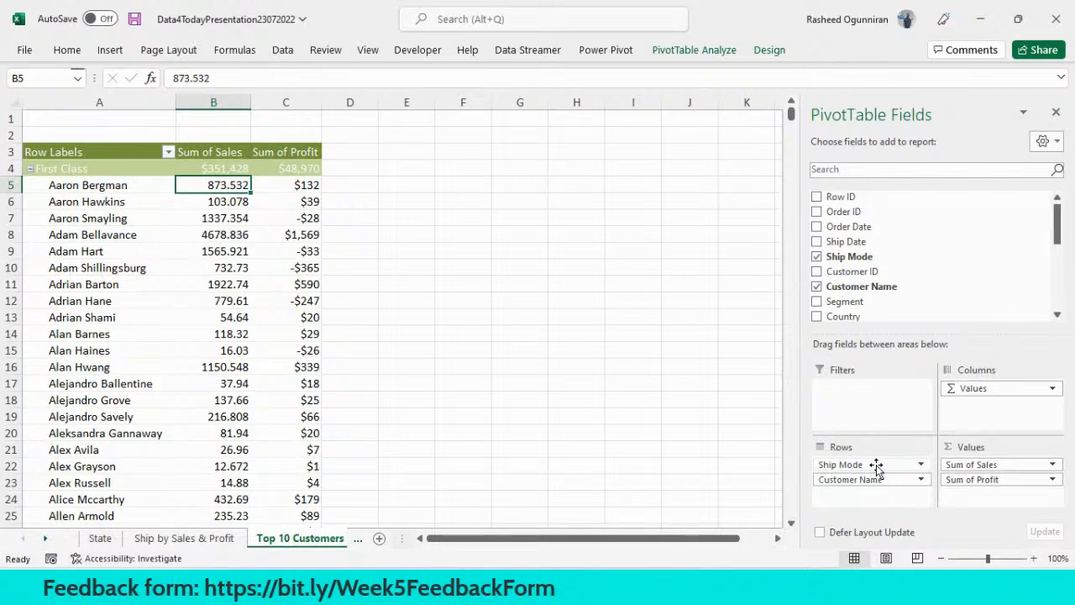
{"action": "left_click_drag", "start_coordinate": [876, 467], "coordinate": [739, 449]}
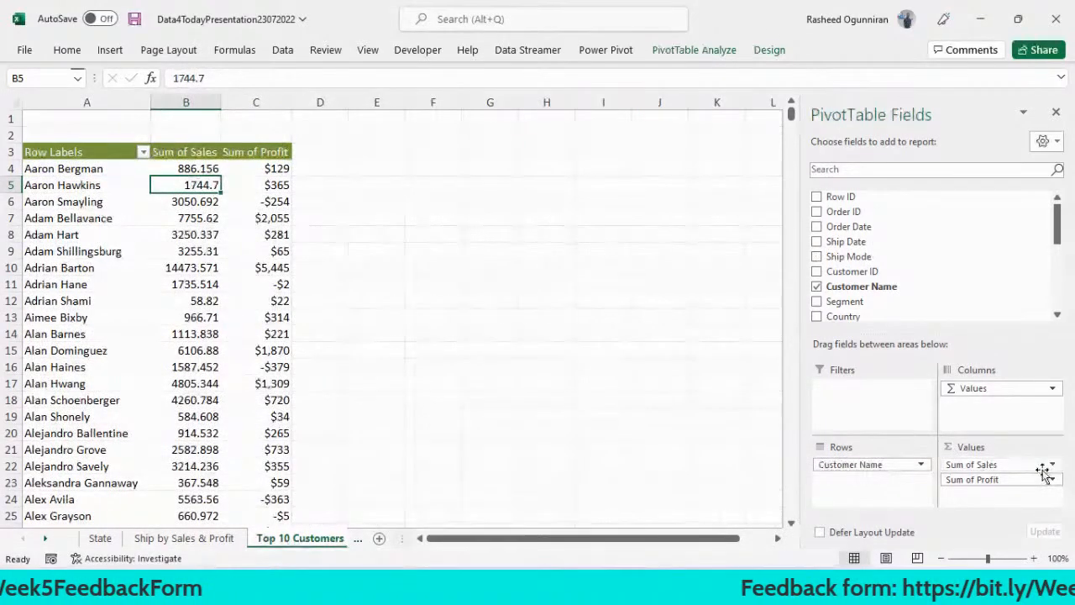
{"action": "left_click_drag", "start_coordinate": [1042, 467], "coordinate": [751, 445]}
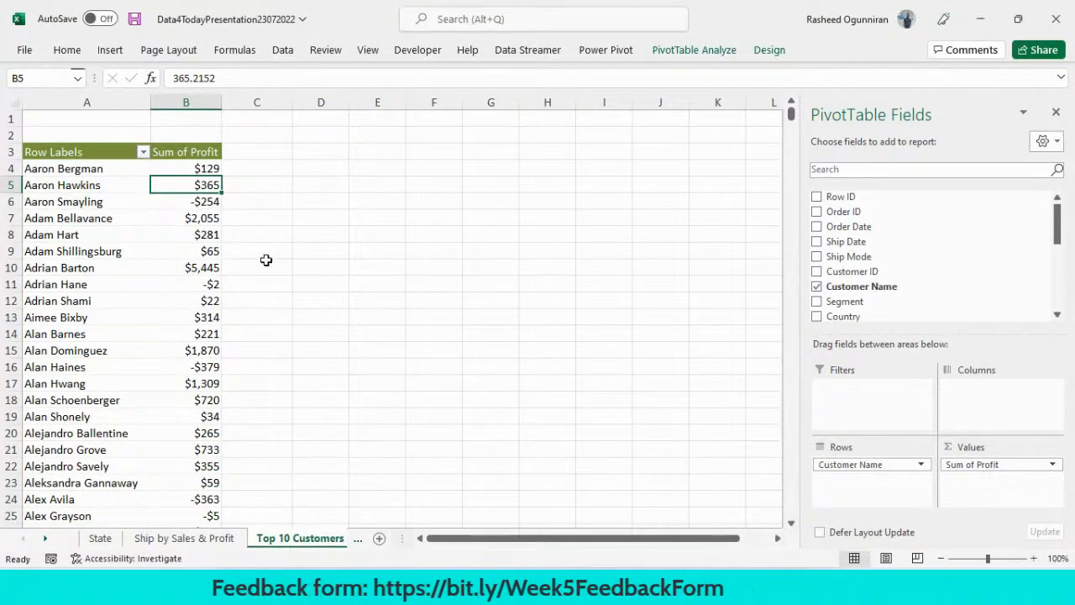
Filter the PivotTable's Customer Name field to the top 10 items by Sum of Profit.
{"action": "left_click", "coordinate": [57, 255]}
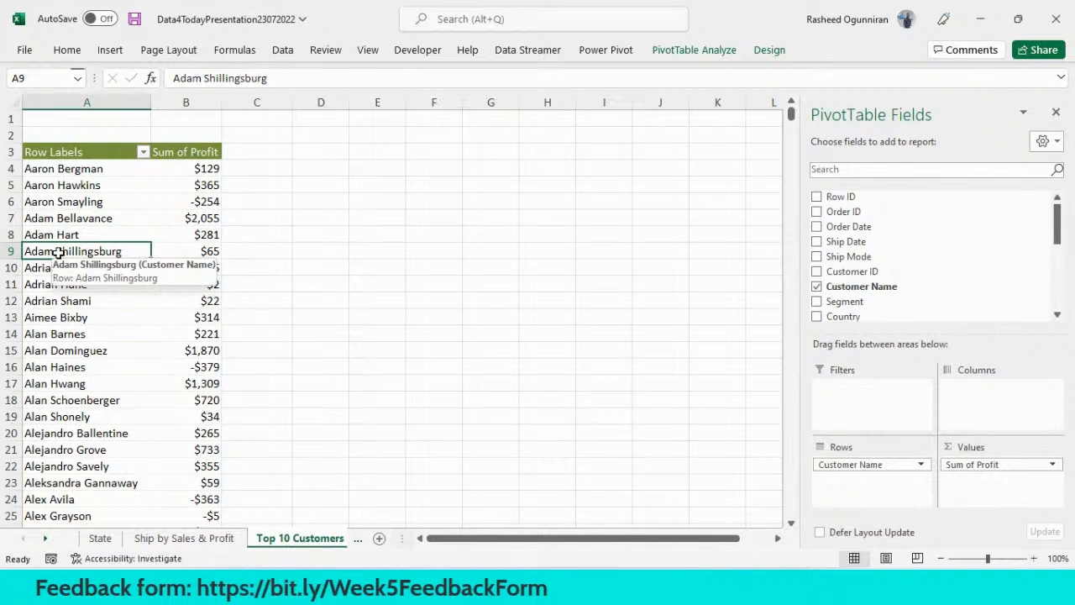
{"action": "right_click", "coordinate": [59, 255]}
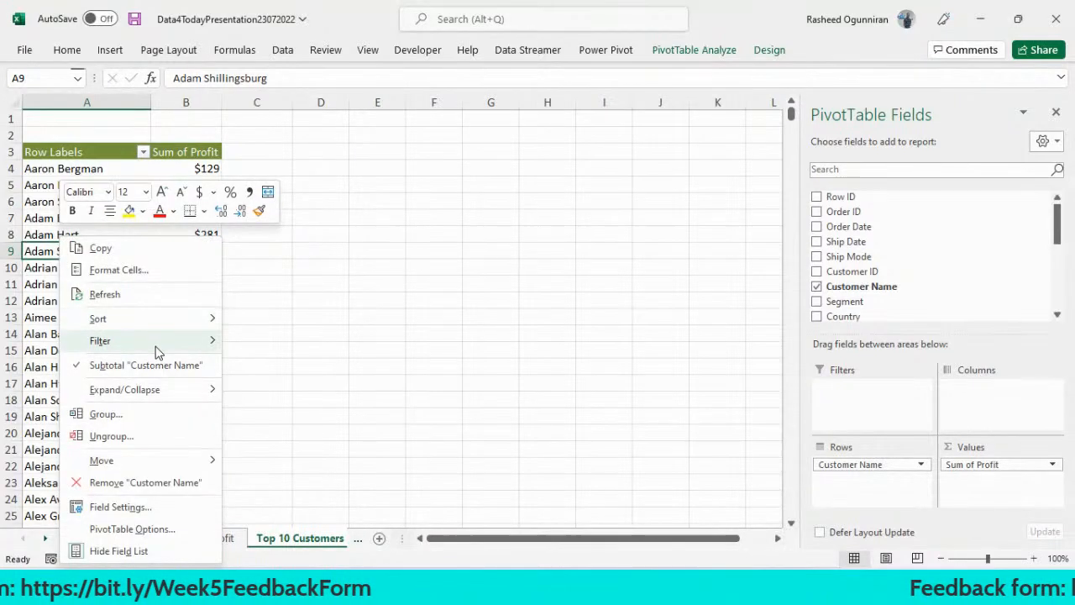
{"action": "mouse_move", "coordinate": [156, 351]}
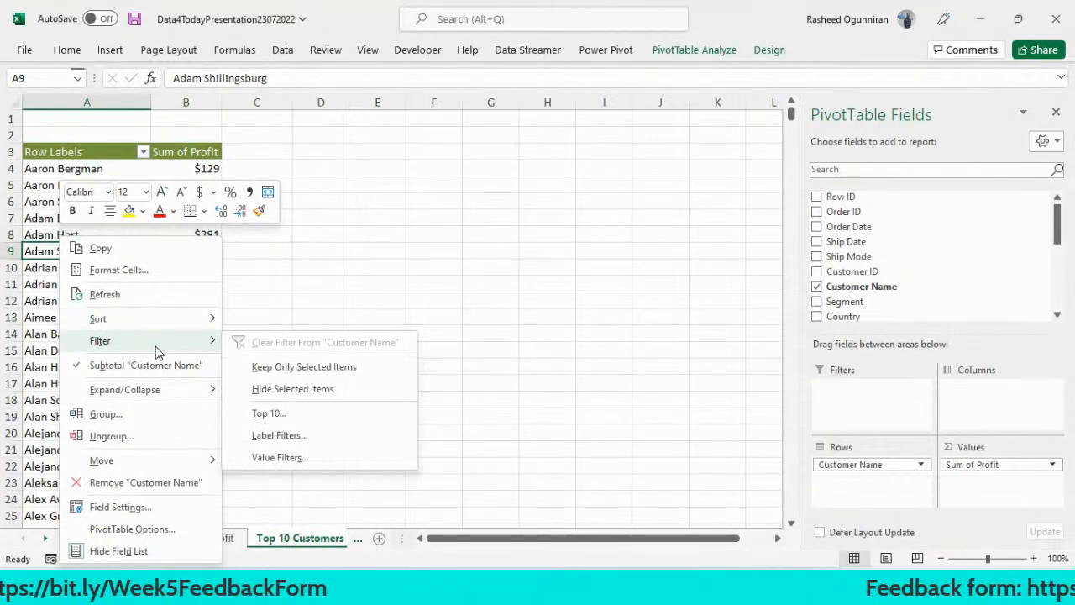
{"action": "left_click", "coordinate": [290, 414]}
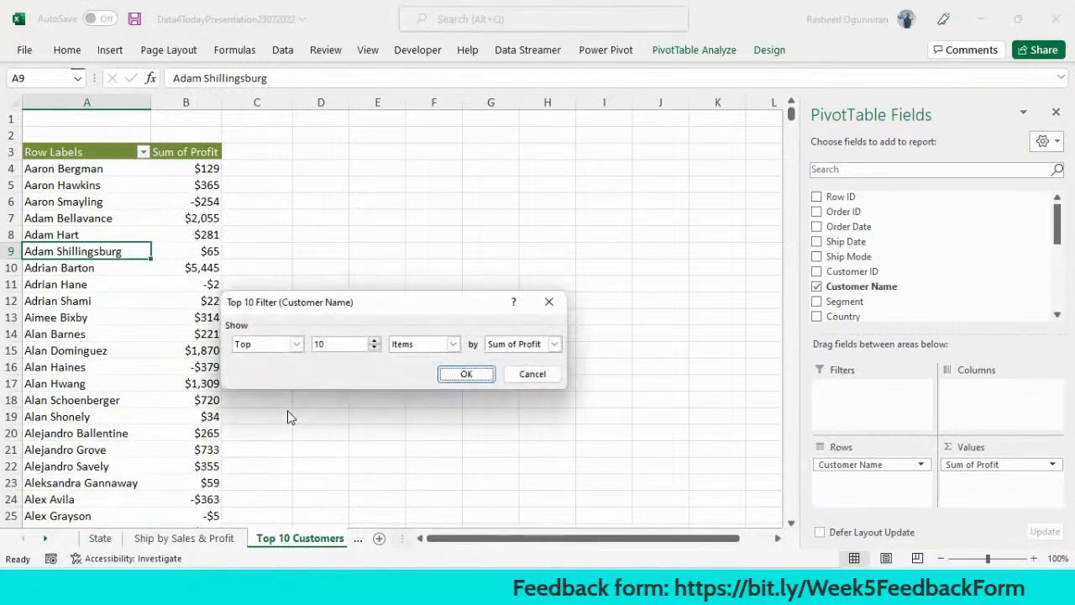
{"action": "left_click", "coordinate": [466, 374]}
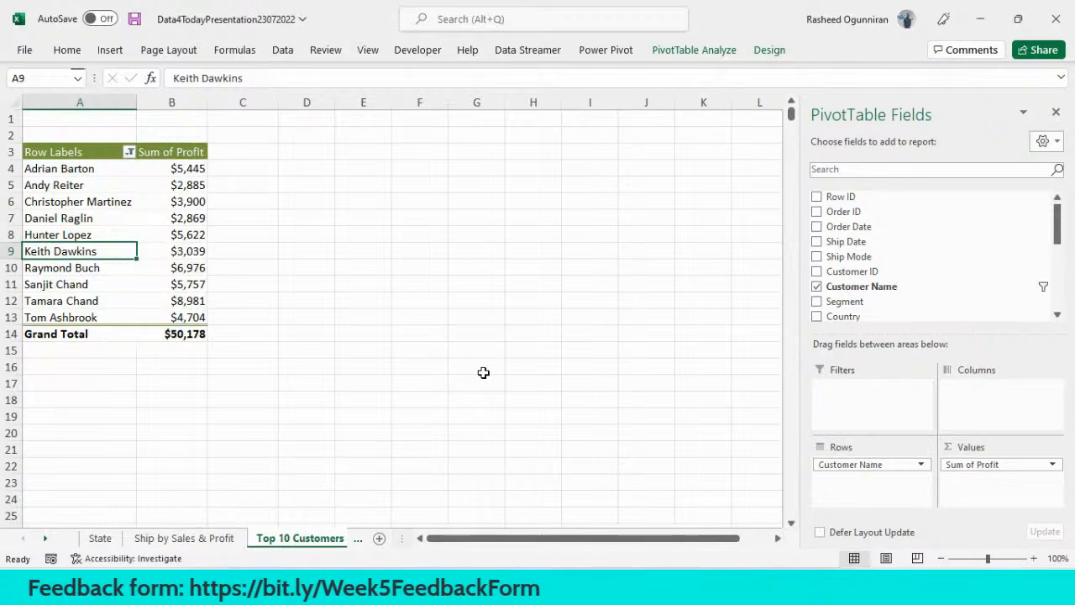
Sort the top 10 customers PivotTable by Sum of Profit from largest to smallest.
{"action": "left_click", "coordinate": [187, 229]}
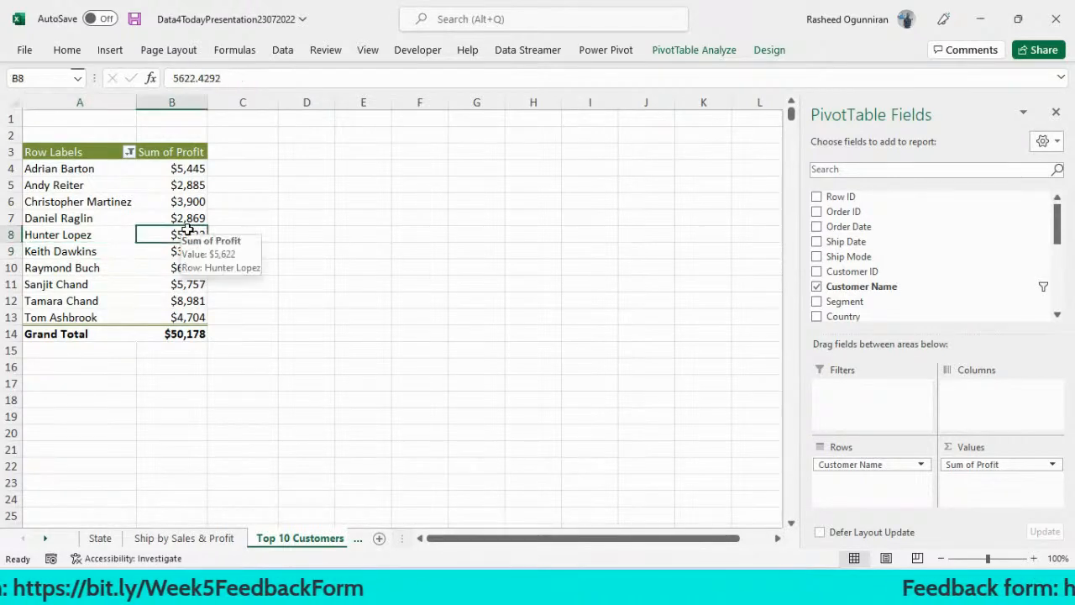
{"action": "right_click", "coordinate": [186, 229]}
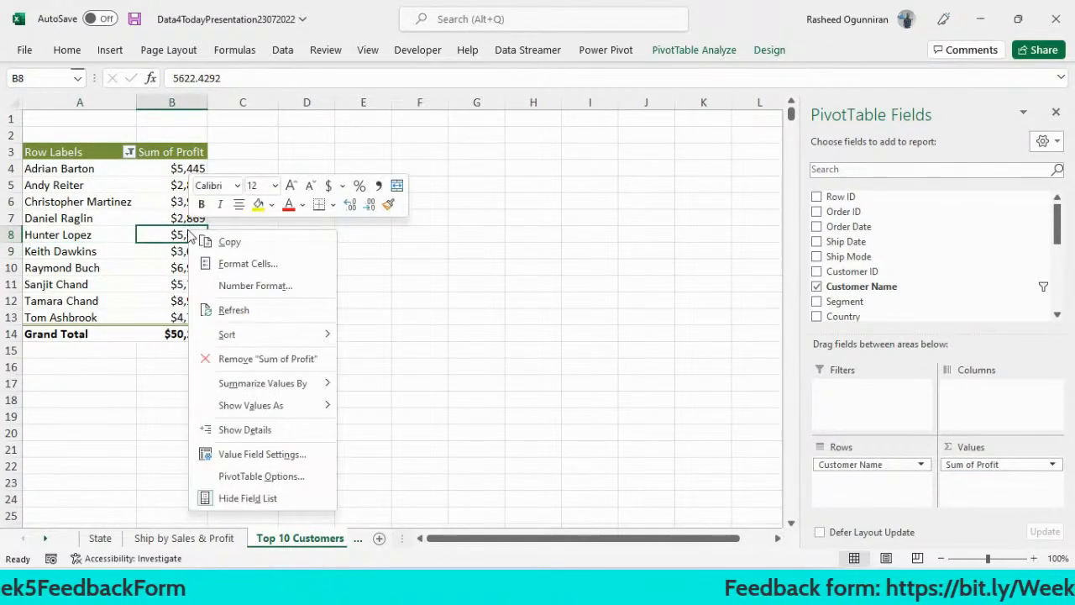
{"action": "mouse_move", "coordinate": [297, 336]}
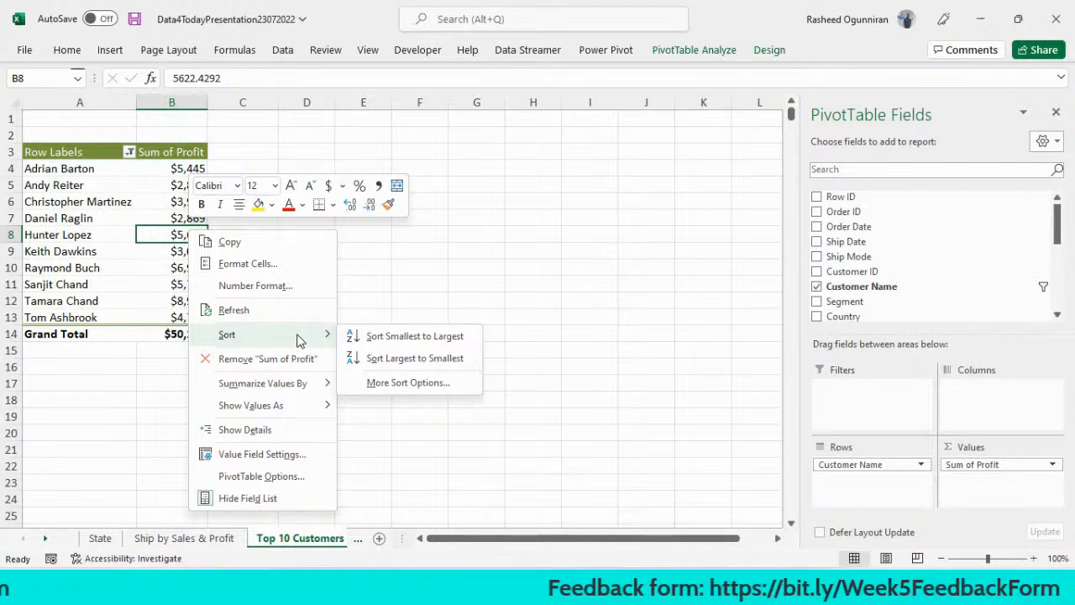
{"action": "left_click", "coordinate": [369, 358]}
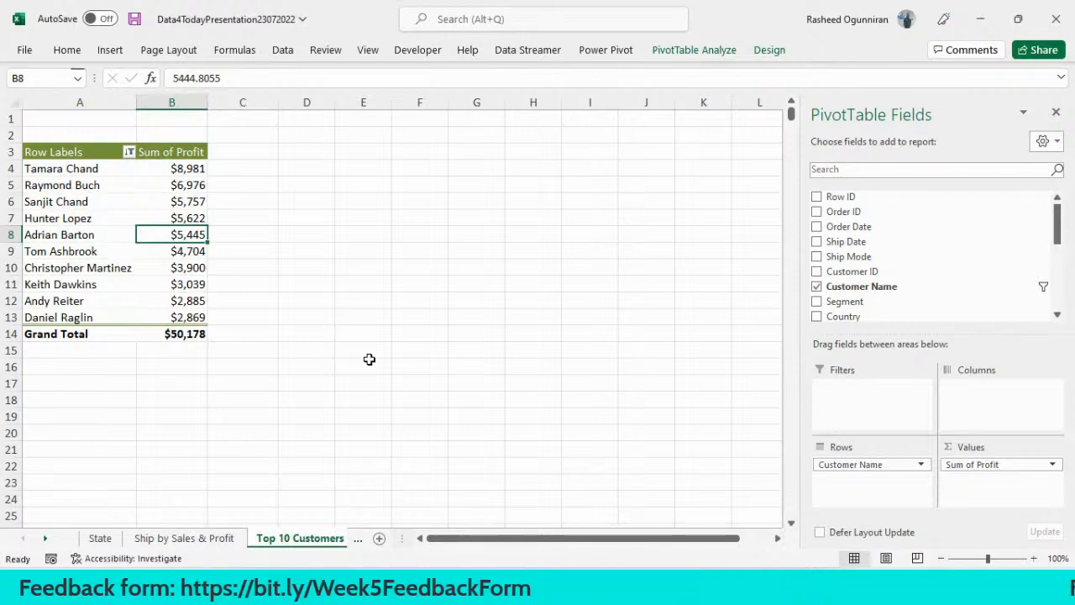
Insert a Clustered Bar PivotChart from the top 10 customers PivotTable and hide all field buttons on it.
{"action": "left_click", "coordinate": [698, 52]}
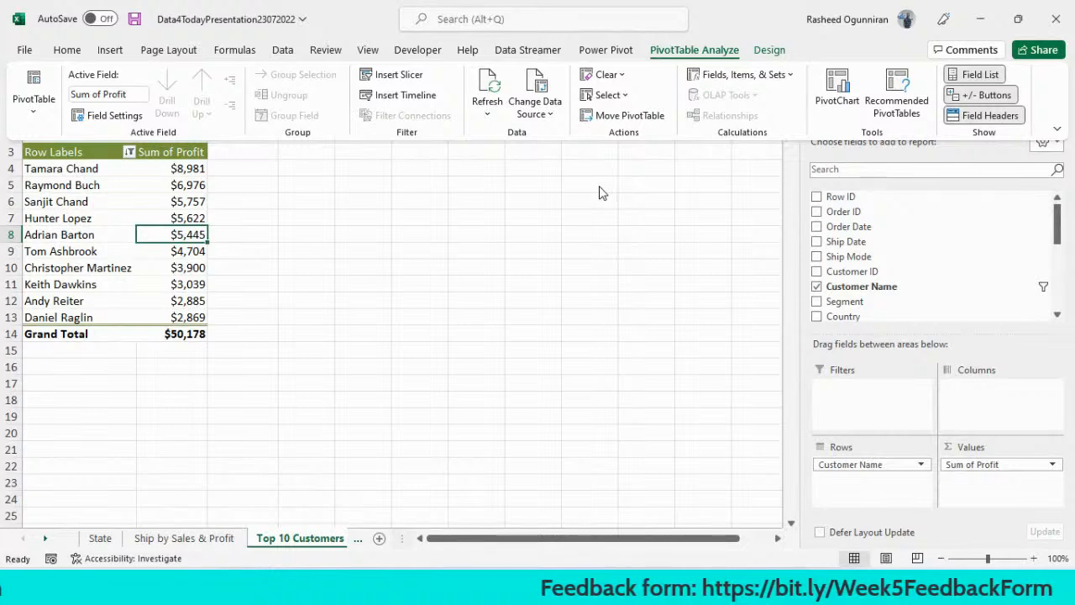
{"action": "left_click", "coordinate": [829, 89]}
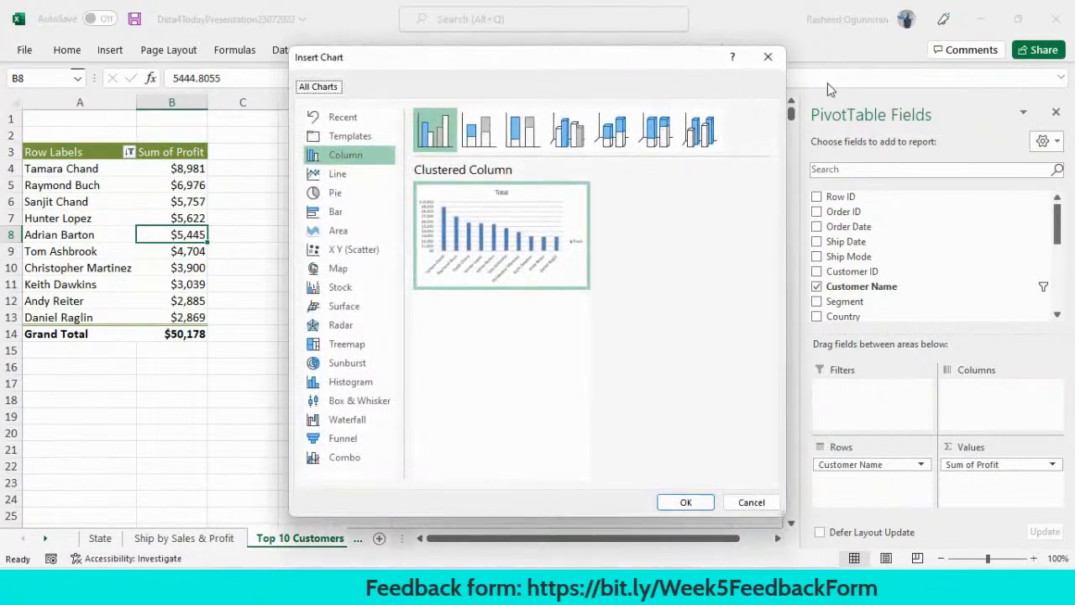
{"action": "left_click", "coordinate": [349, 215]}
{"action": "mouse_move", "coordinate": [523, 260]}
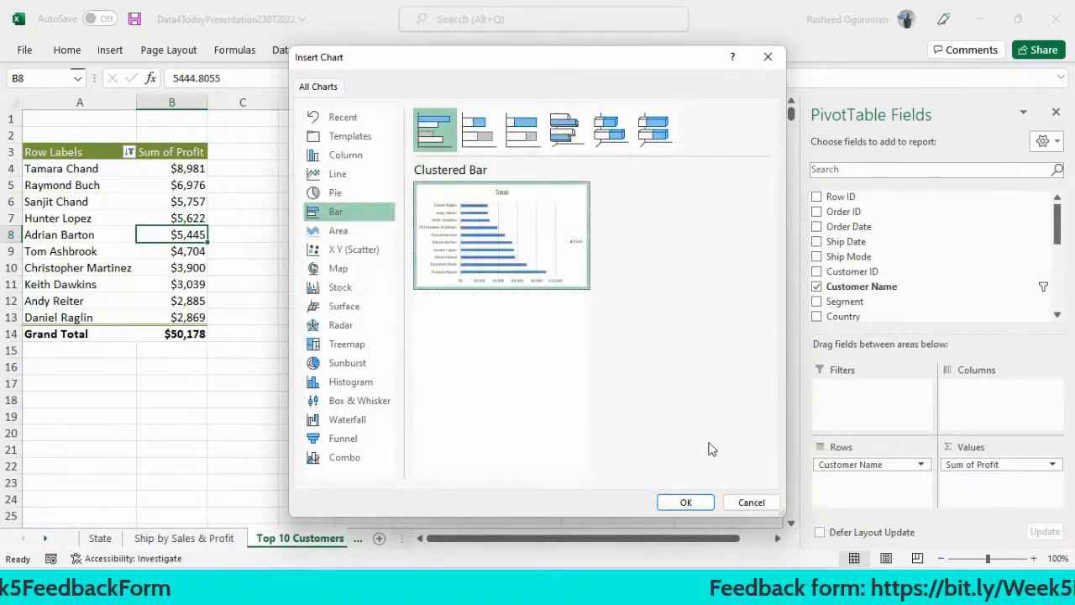
{"action": "left_click", "coordinate": [685, 503]}
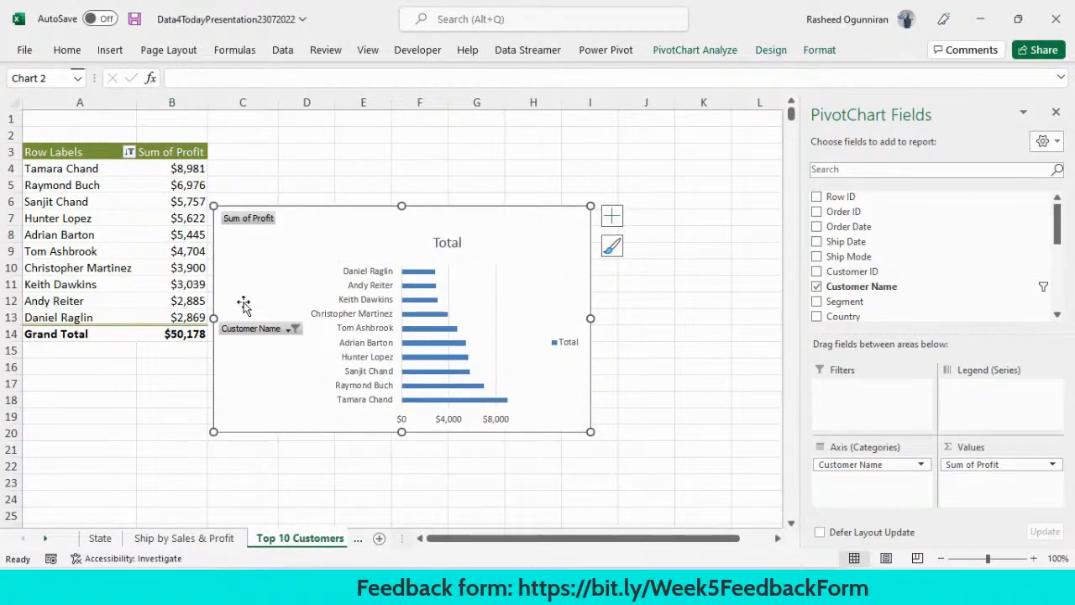
{"action": "right_click", "coordinate": [239, 225]}
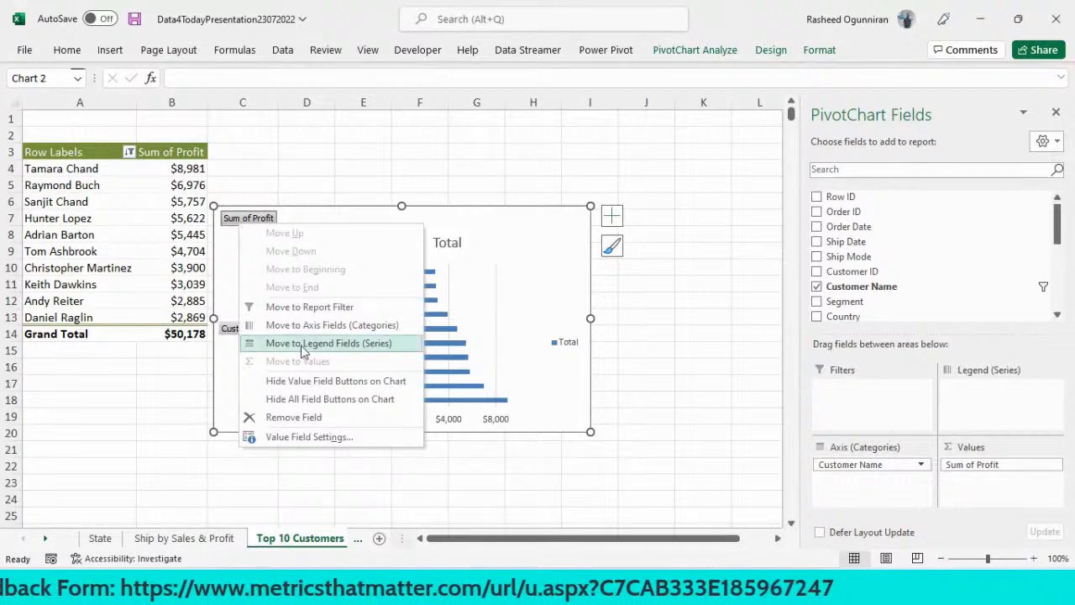
{"action": "left_click", "coordinate": [342, 408]}
Start replacing the title text of the top 10 customers bar chart.
{"action": "left_click", "coordinate": [403, 218]}
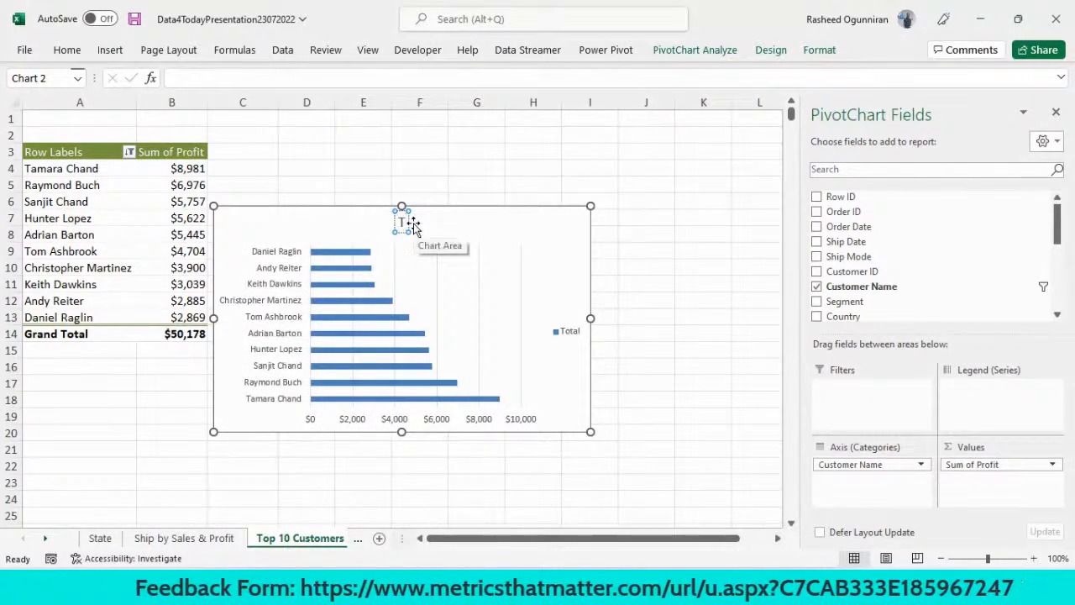
Replace the pivot chart's title with "Tot 10 Customer by Profits" on a single line.
{"action": "type", "text": "Tot"}
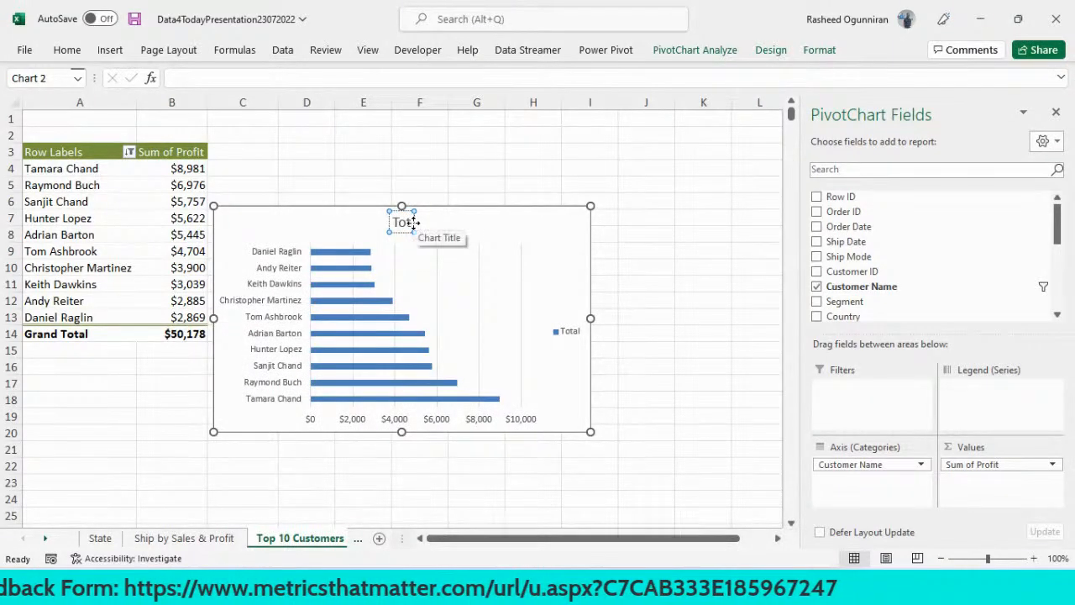
{"action": "type", "text": " 10C"}
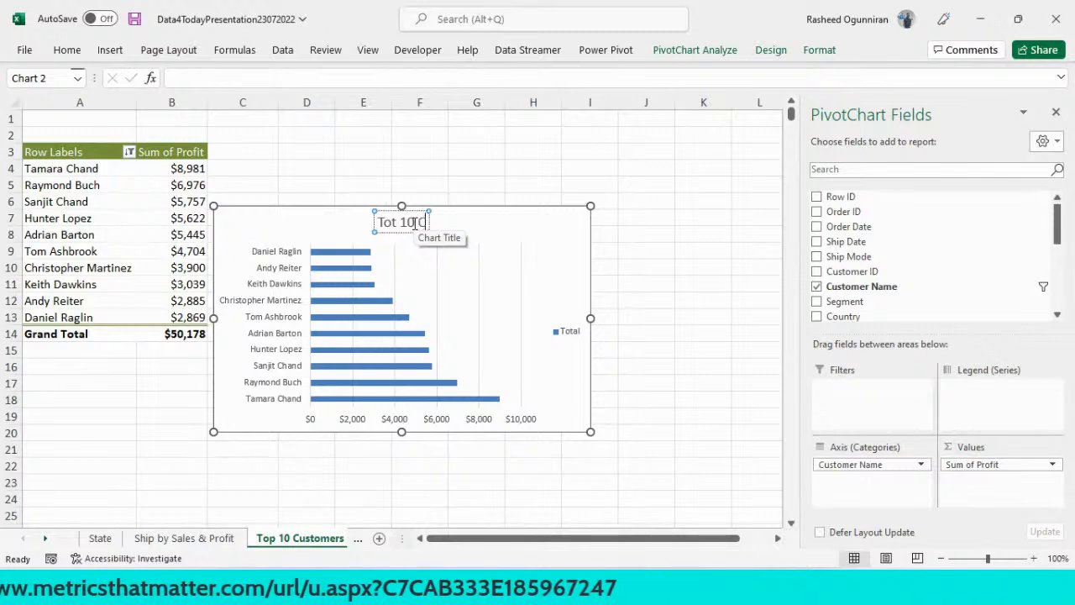
{"action": "key", "text": "BackSpace"}
{"action": "type", "text": "Custo"}
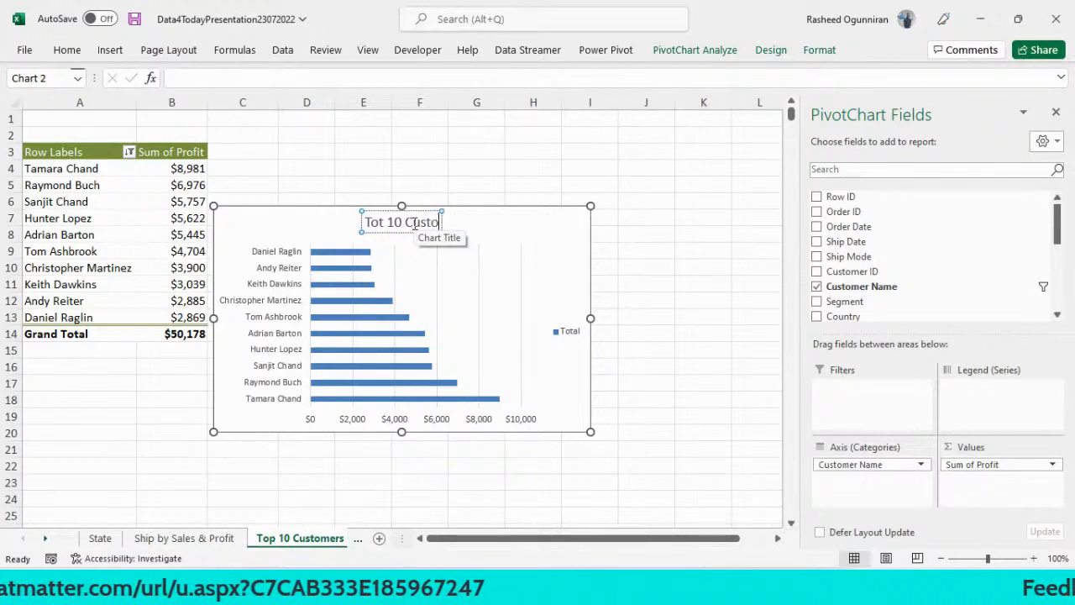
{"action": "type", "text": "mer by"}
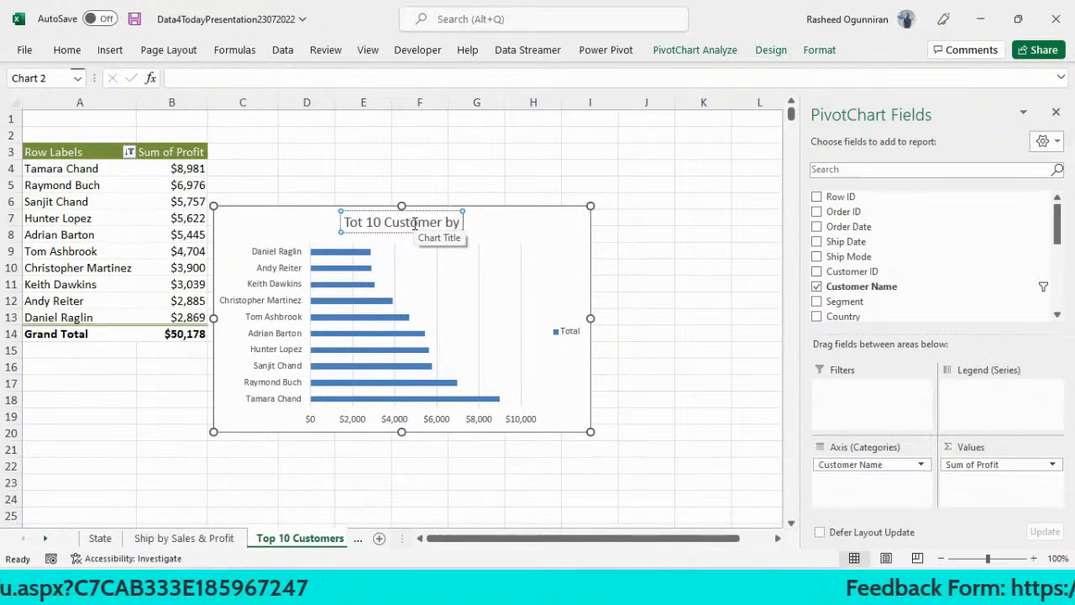
{"action": "type", "text": " Profit"}
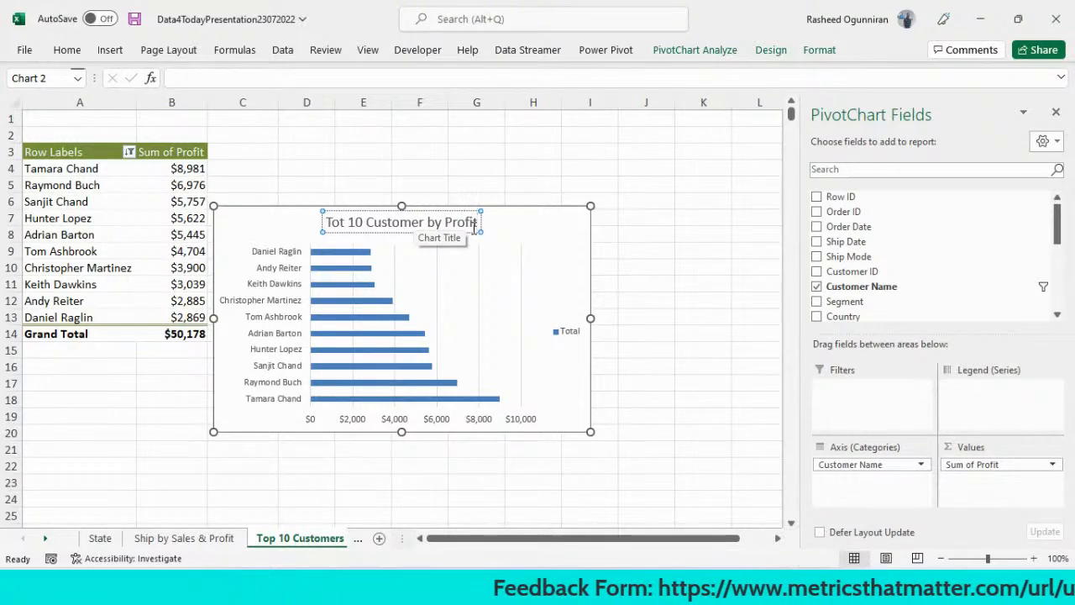
{"action": "type", "text": "s"}
{"action": "key", "text": "Return"}
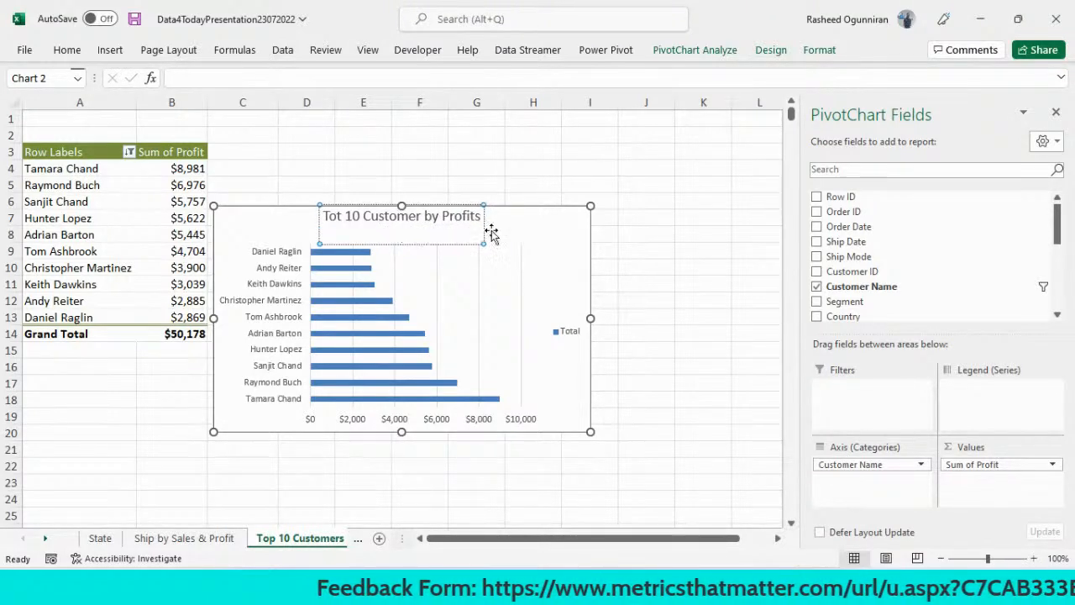
{"action": "key", "text": "ctrl+z"}
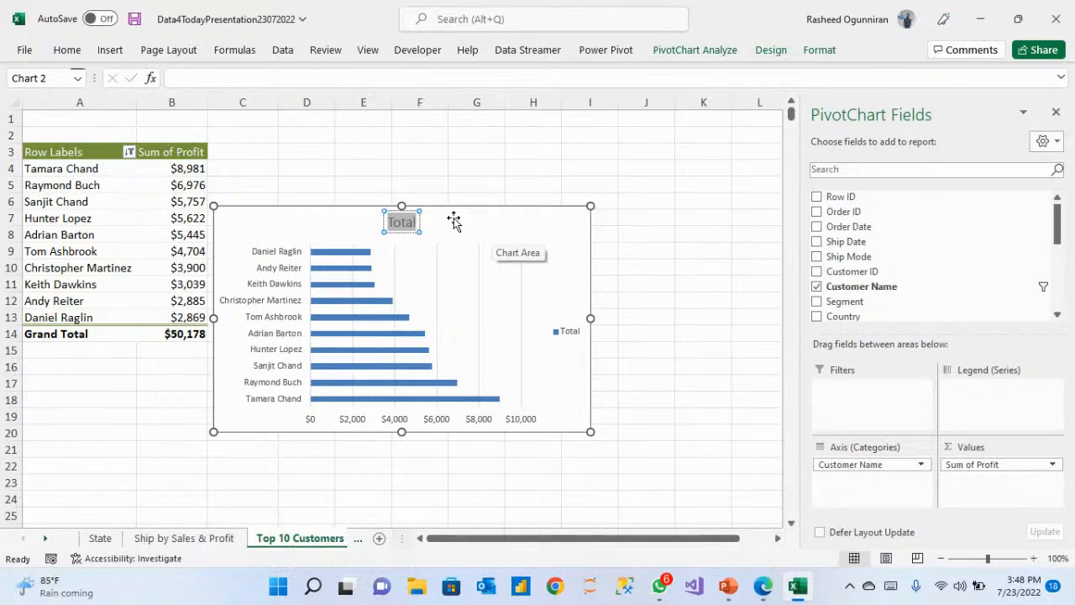
{"action": "key", "text": "ctrl+y"}
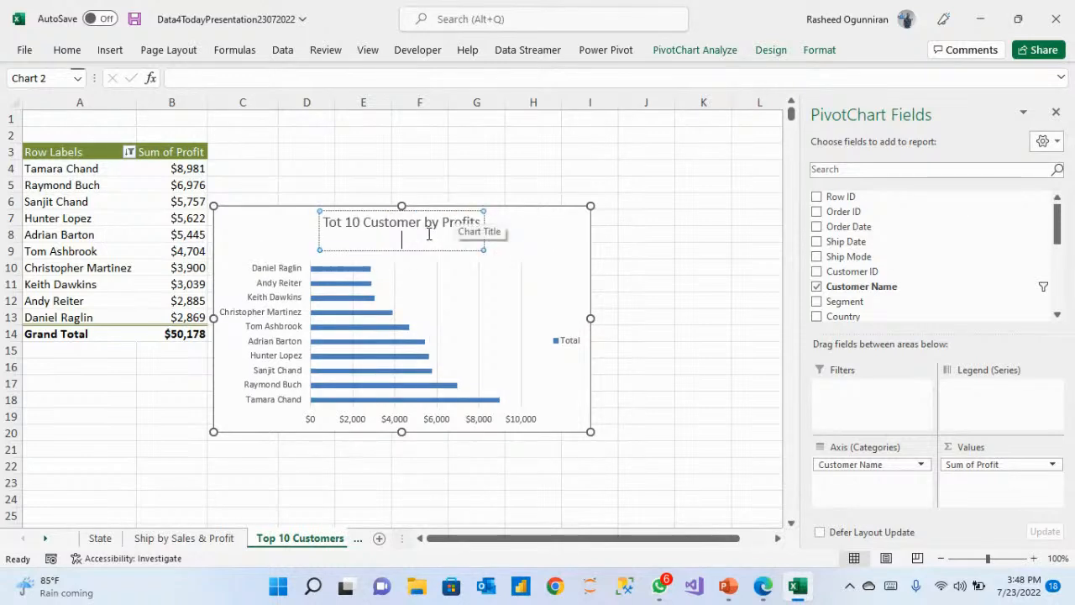
{"action": "key", "text": "BackSpace"}
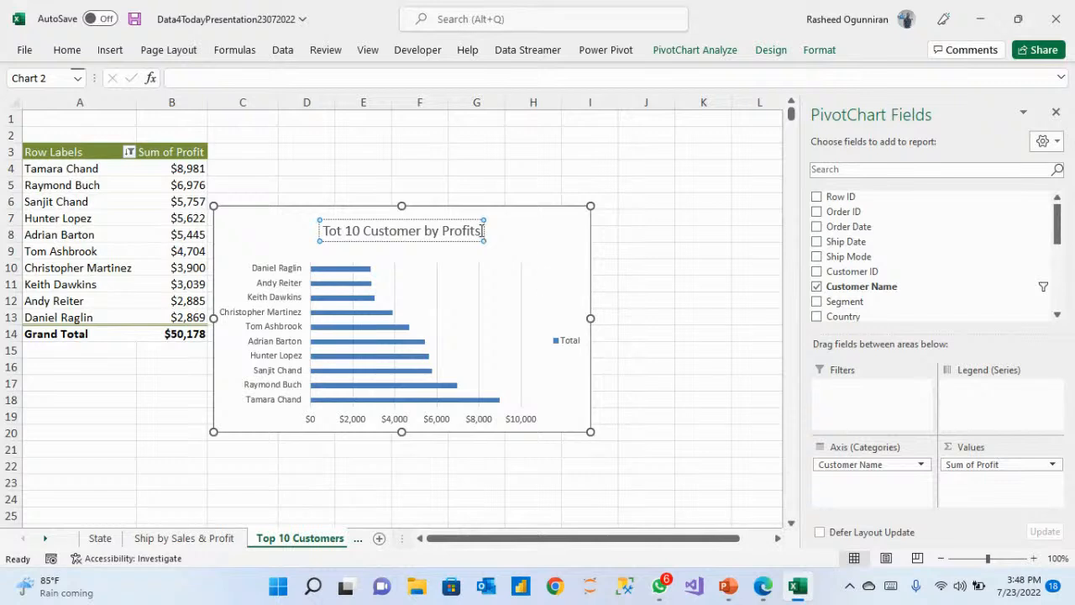
Format the whole chart title in bold Maiandra GD.
{"action": "left_click_drag", "start_coordinate": [482, 232], "coordinate": [320, 242]}
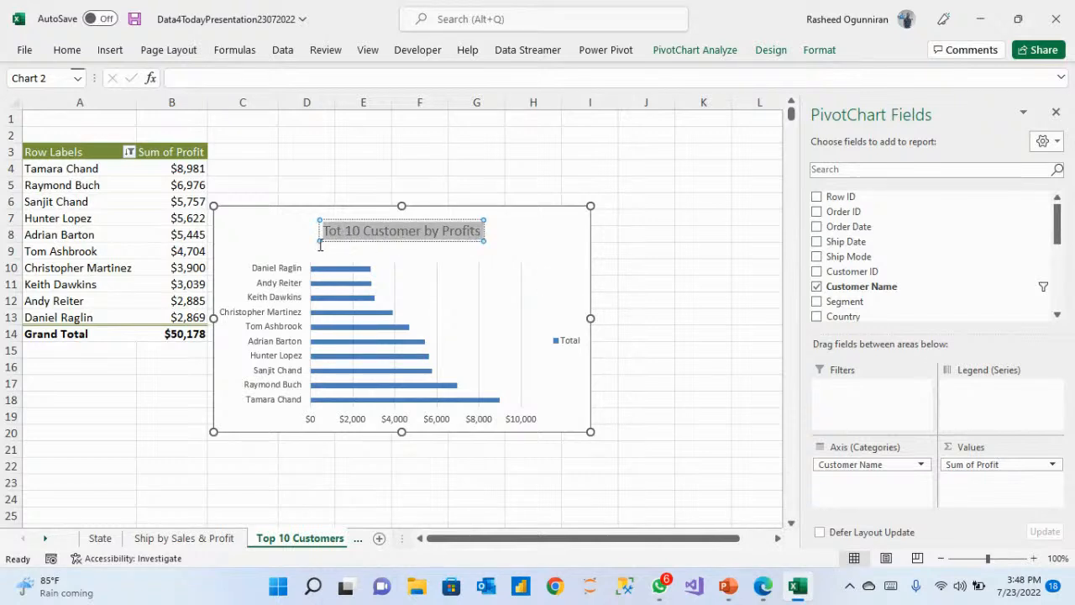
{"action": "left_click", "coordinate": [71, 51]}
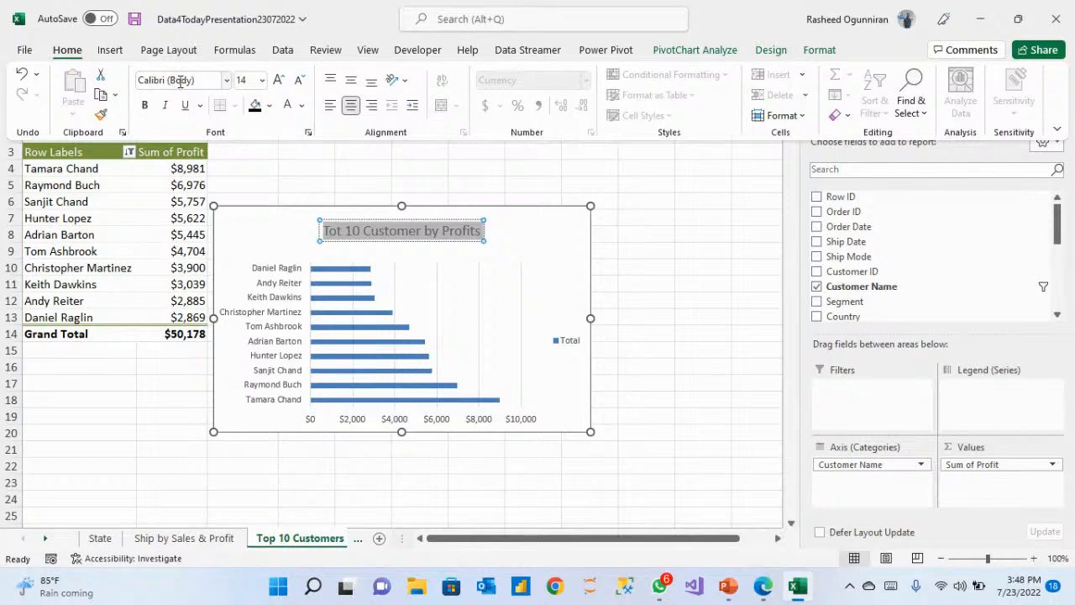
{"action": "left_click", "coordinate": [180, 81]}
{"action": "type", "text": "Maiandra GD"}
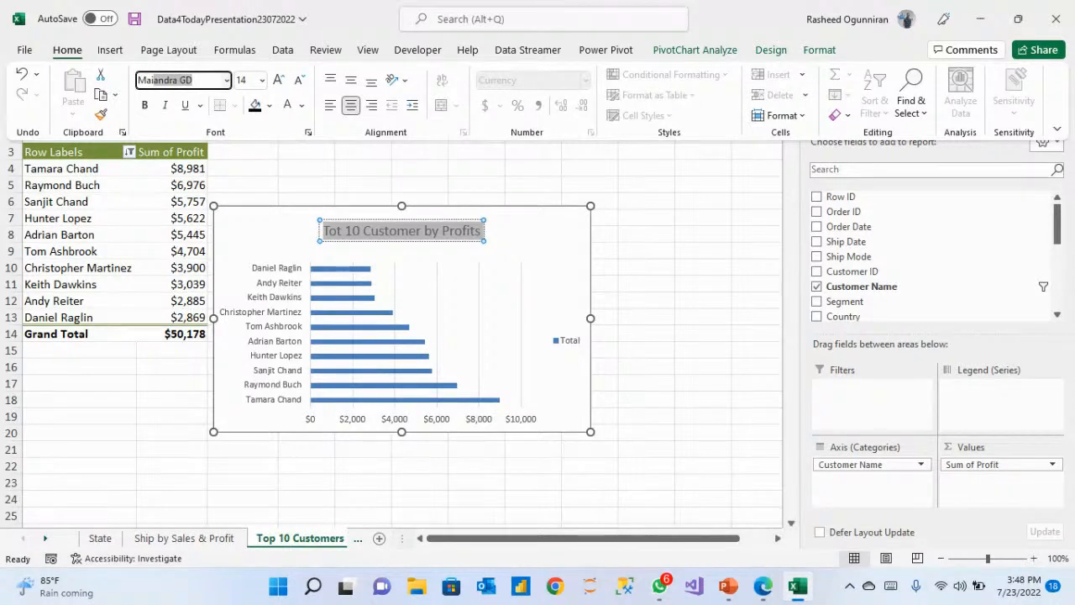
{"action": "key", "text": "Return"}
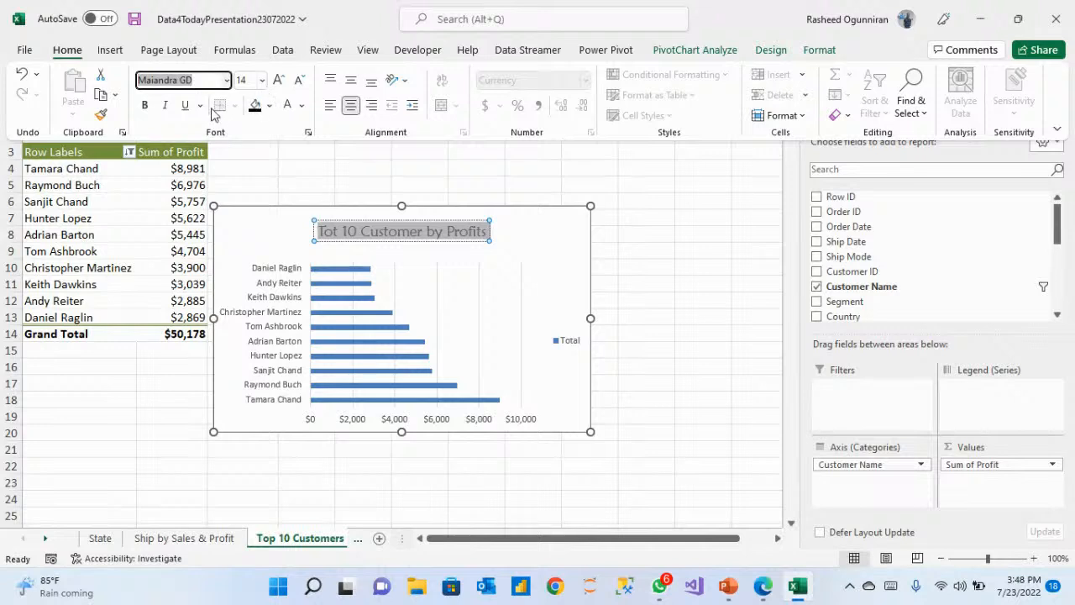
{"action": "left_click", "coordinate": [147, 105]}
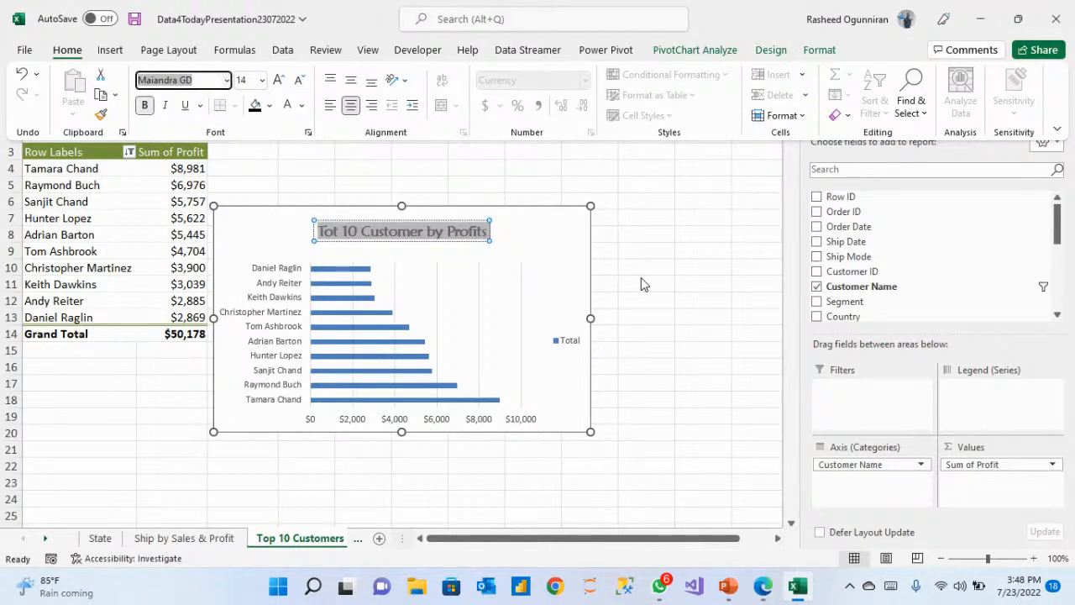
{"action": "left_click", "coordinate": [624, 235]}
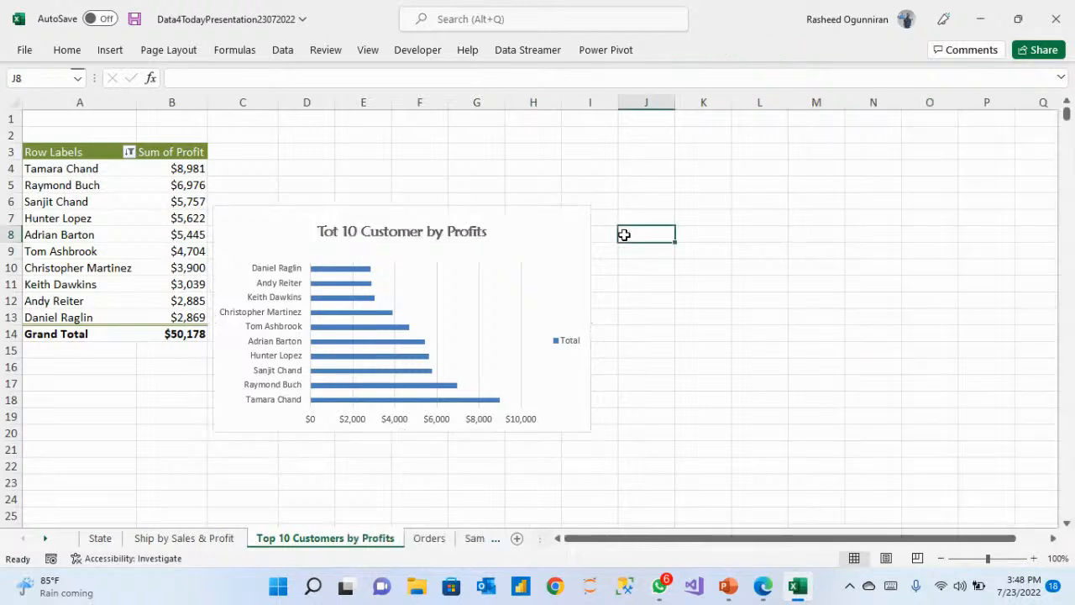
Remove the legend from the customer profits bar chart.
{"action": "left_click", "coordinate": [571, 334]}
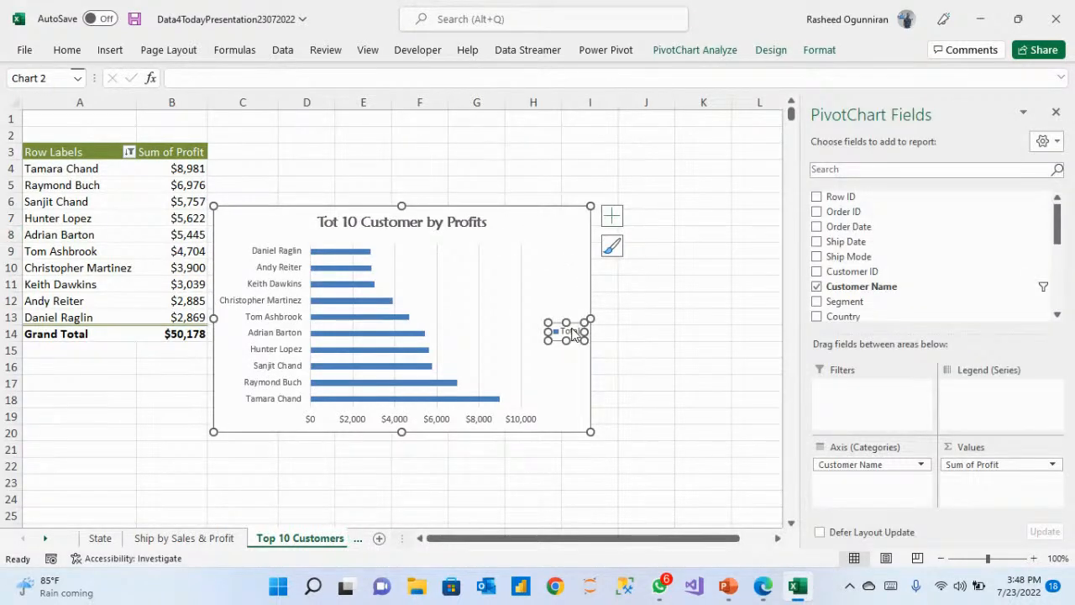
{"action": "left_click", "coordinate": [612, 219]}
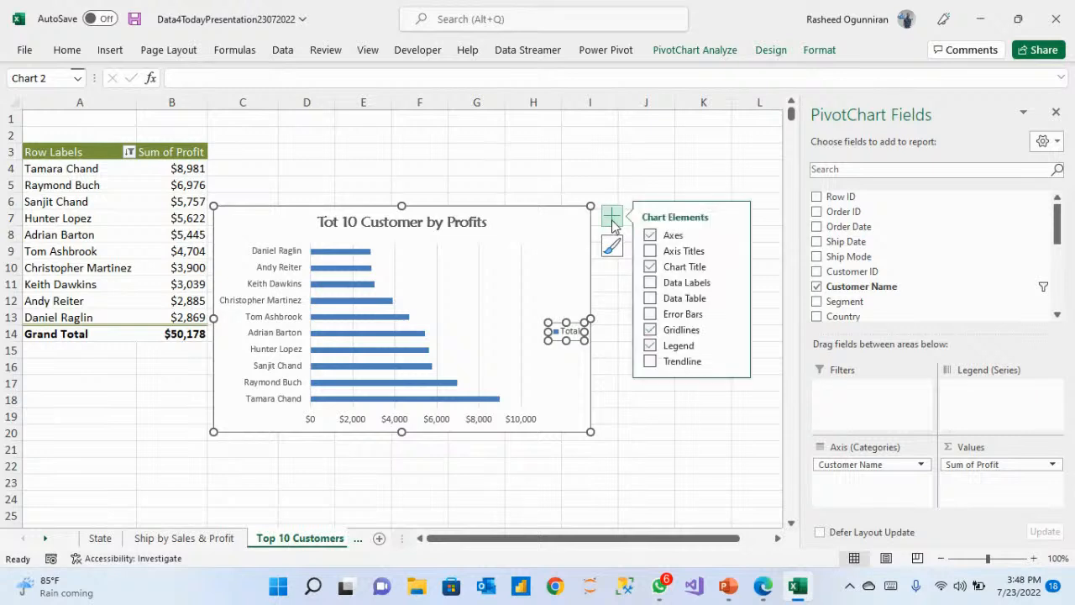
{"action": "left_click", "coordinate": [653, 349]}
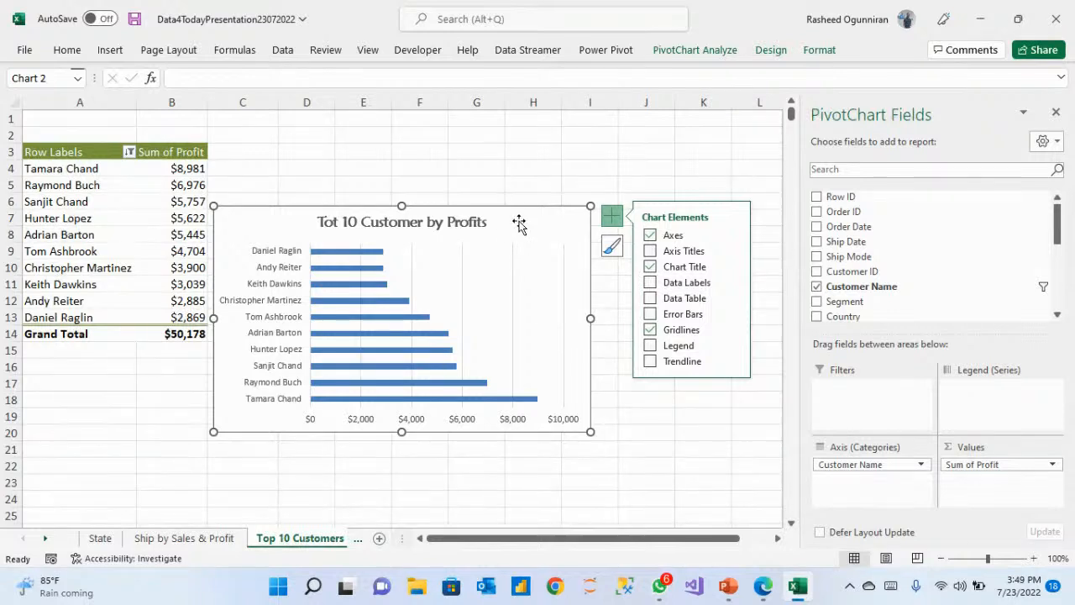
{"action": "left_click", "coordinate": [559, 167]}
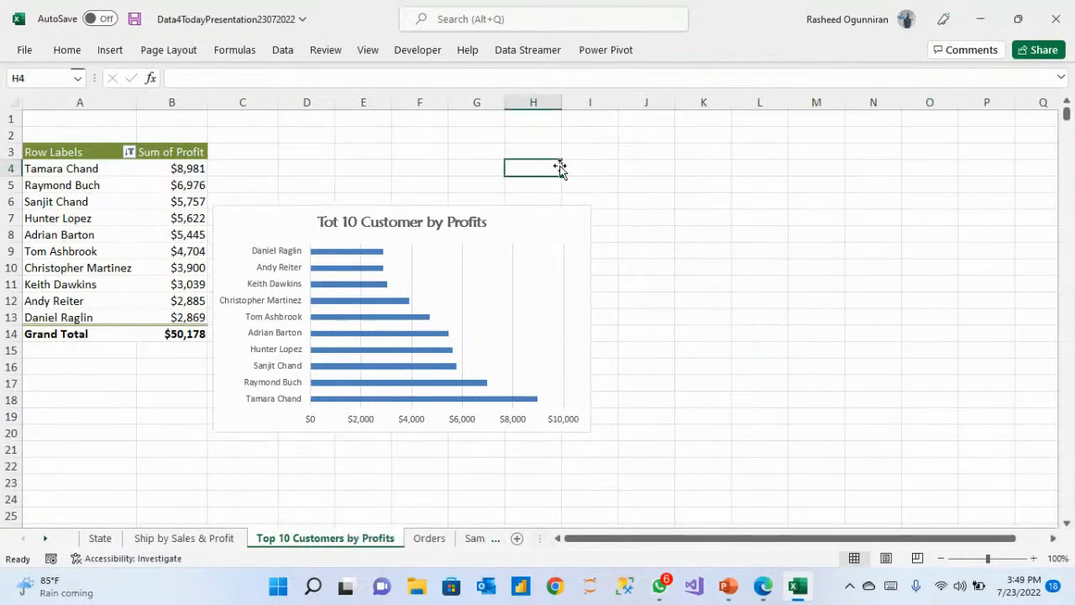
Set the chart's plot area to have no outline.
{"action": "left_click", "coordinate": [558, 244]}
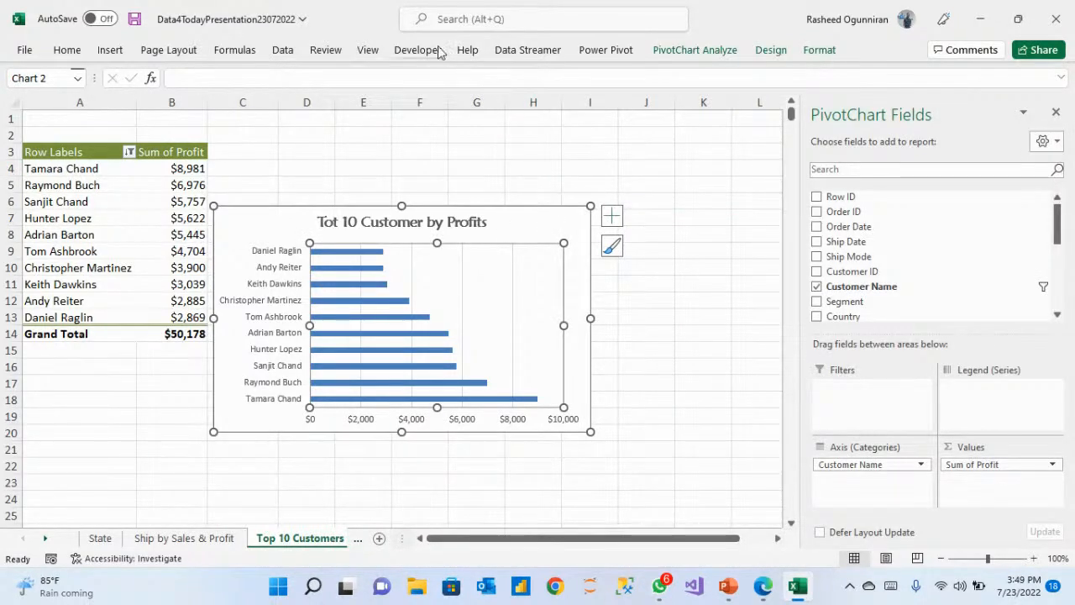
{"action": "left_click", "coordinate": [815, 52]}
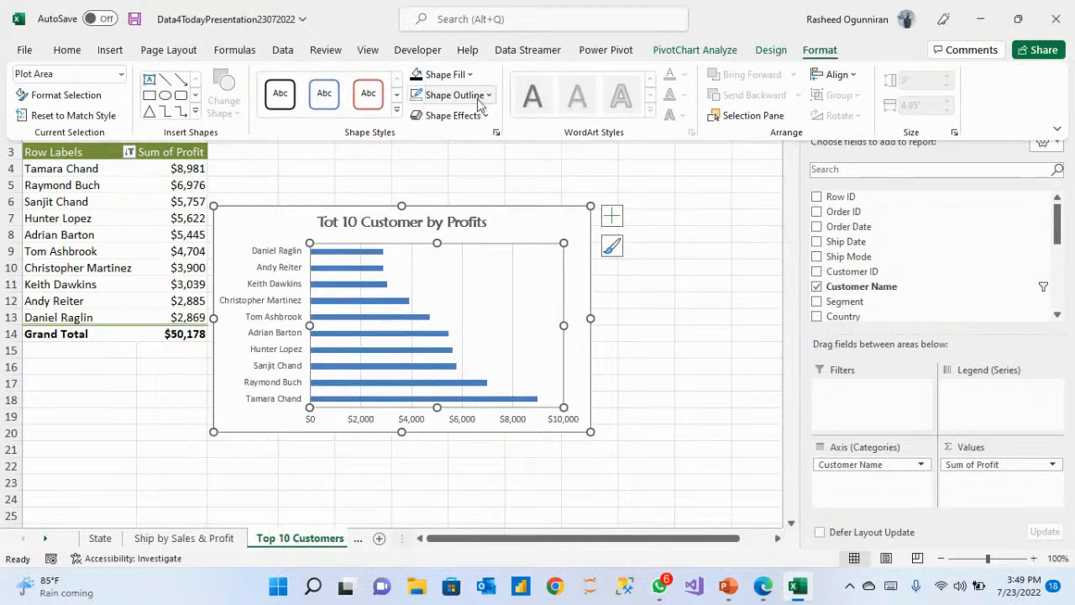
{"action": "left_click", "coordinate": [494, 102]}
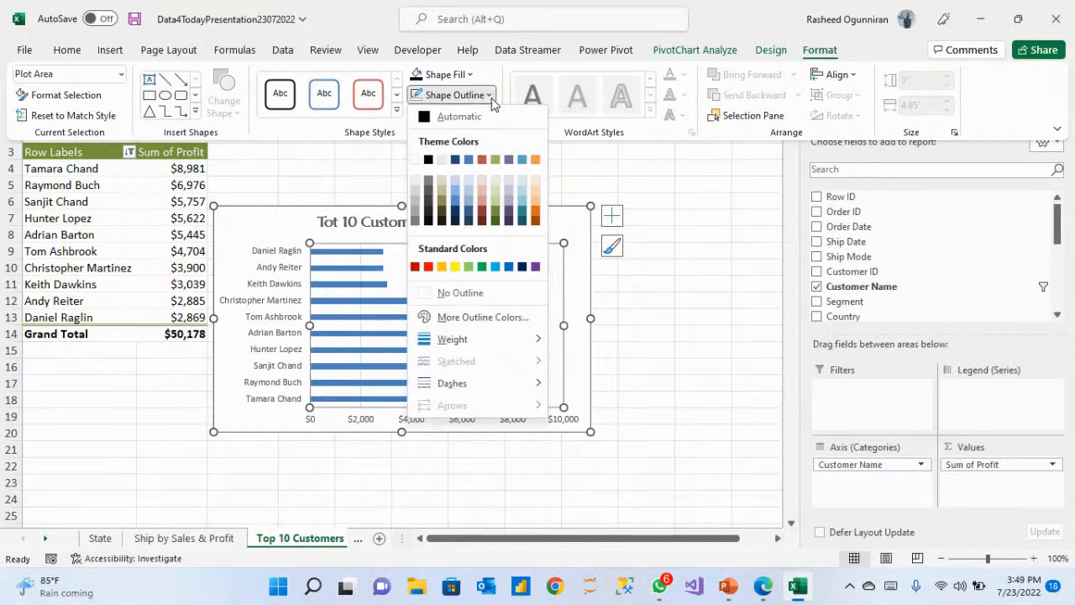
{"action": "left_click", "coordinate": [460, 292]}
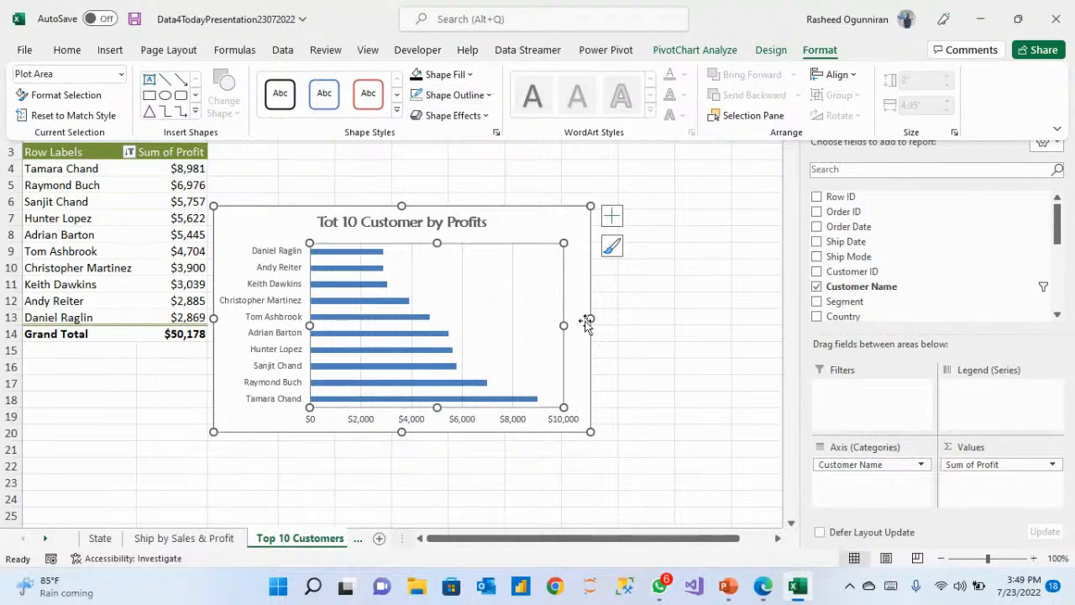
{"action": "left_click", "coordinate": [656, 351]}
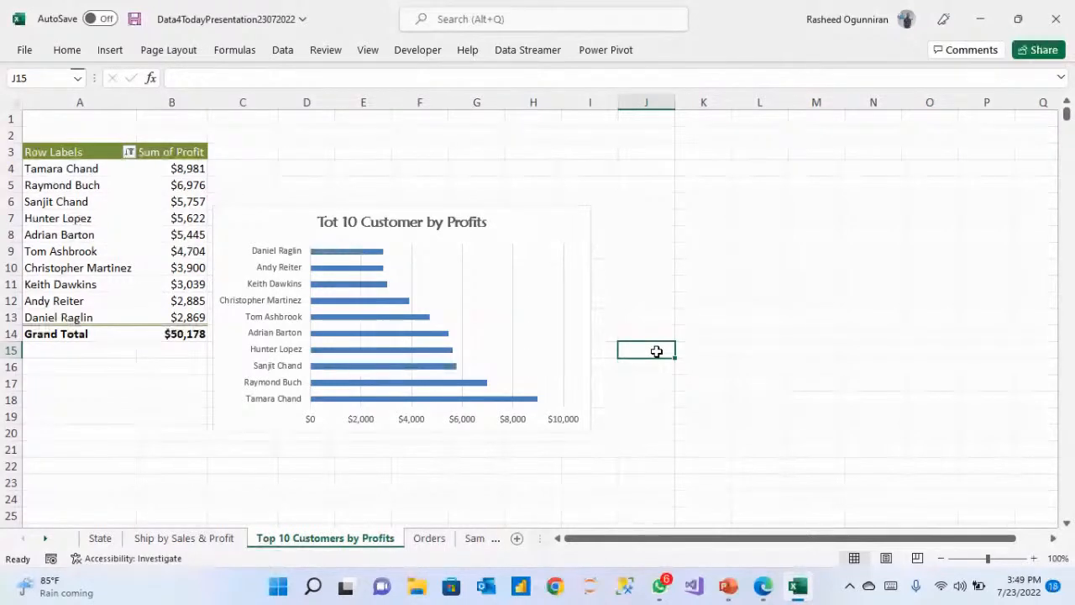
Examine the example Walmart transaction dashboard on the Sample sheet.
{"action": "left_click", "coordinate": [474, 539]}
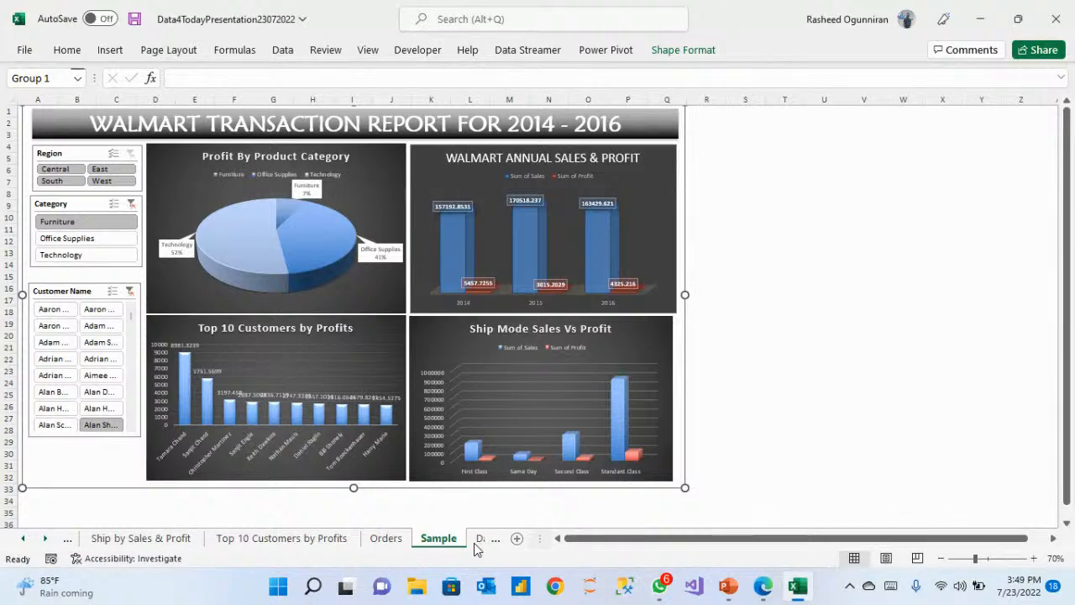
{"action": "left_click", "coordinate": [981, 20]}
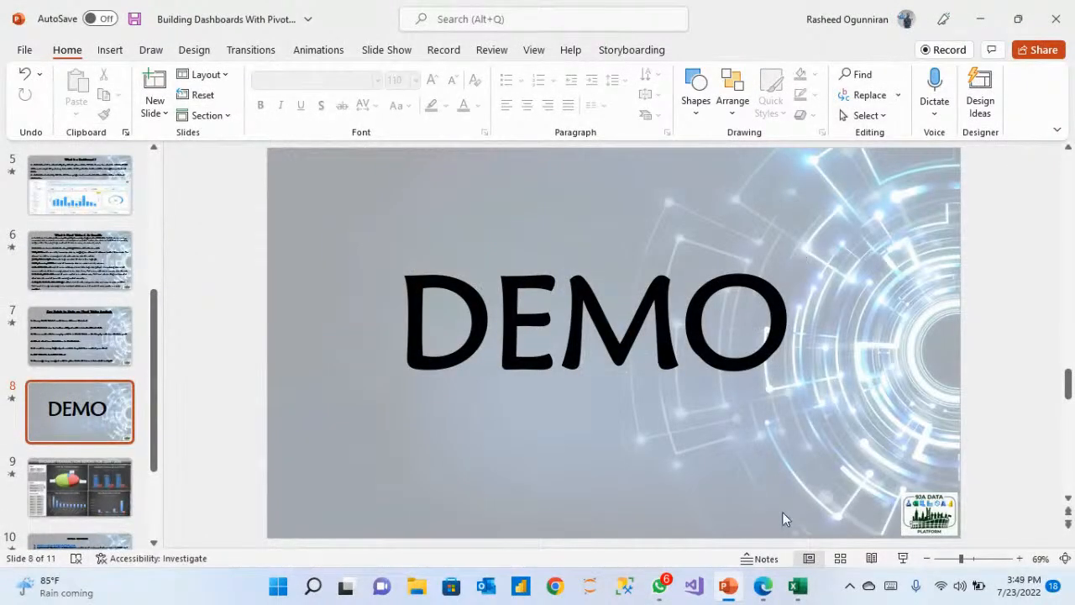
{"action": "mouse_move", "coordinate": [762, 586]}
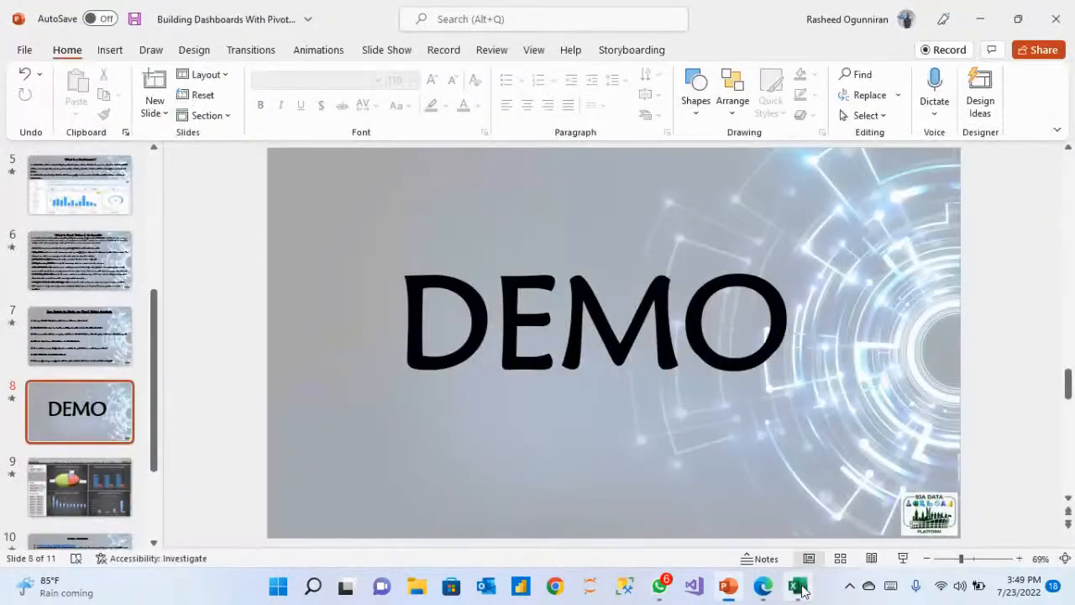
{"action": "left_click", "coordinate": [799, 588]}
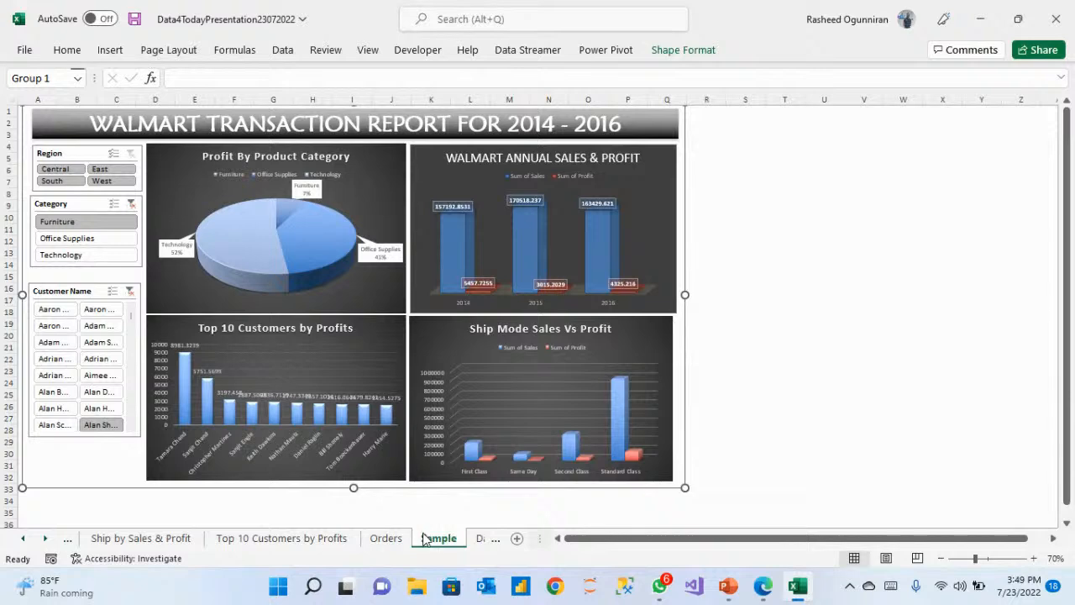
Rename the copied top customers sheet as AnnualSales by Profit.
{"action": "left_click", "coordinate": [492, 540]}
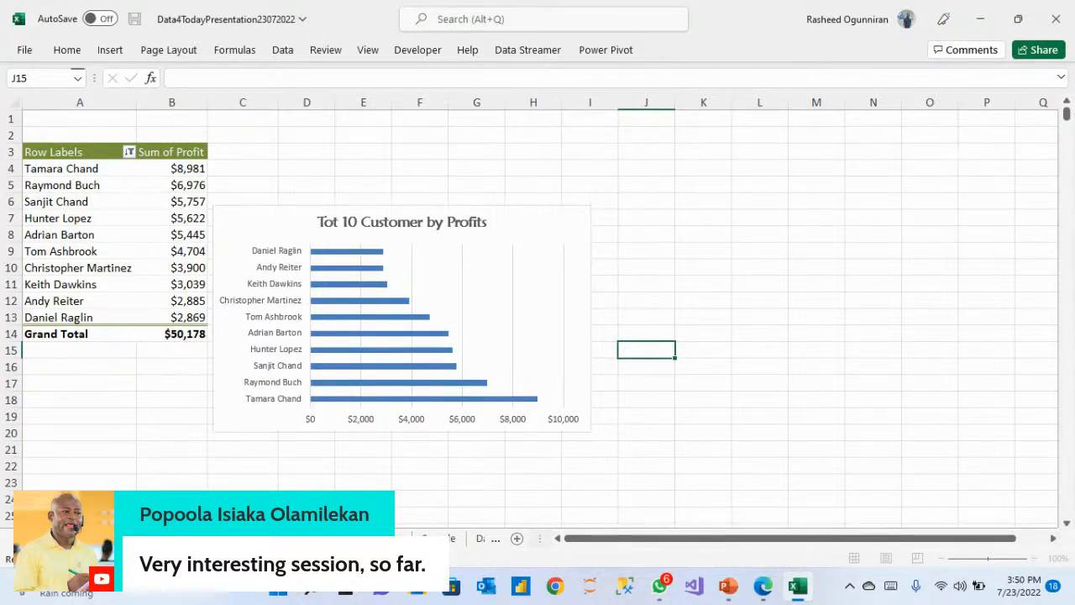
{"action": "left_click", "coordinate": [383, 471]}
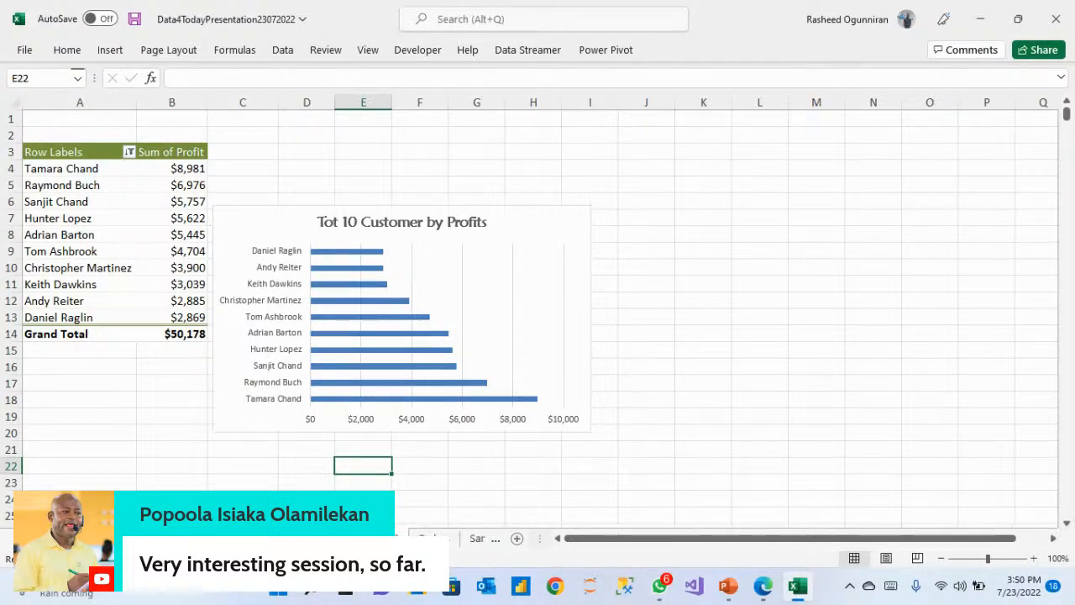
{"action": "right_click", "coordinate": [361, 540]}
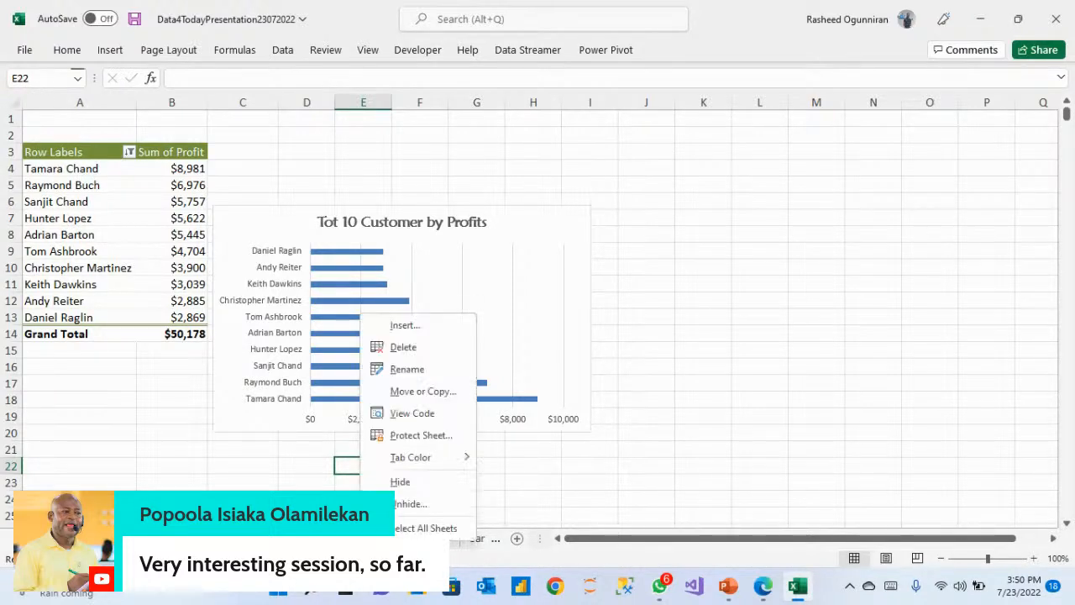
{"action": "left_click", "coordinate": [406, 369]}
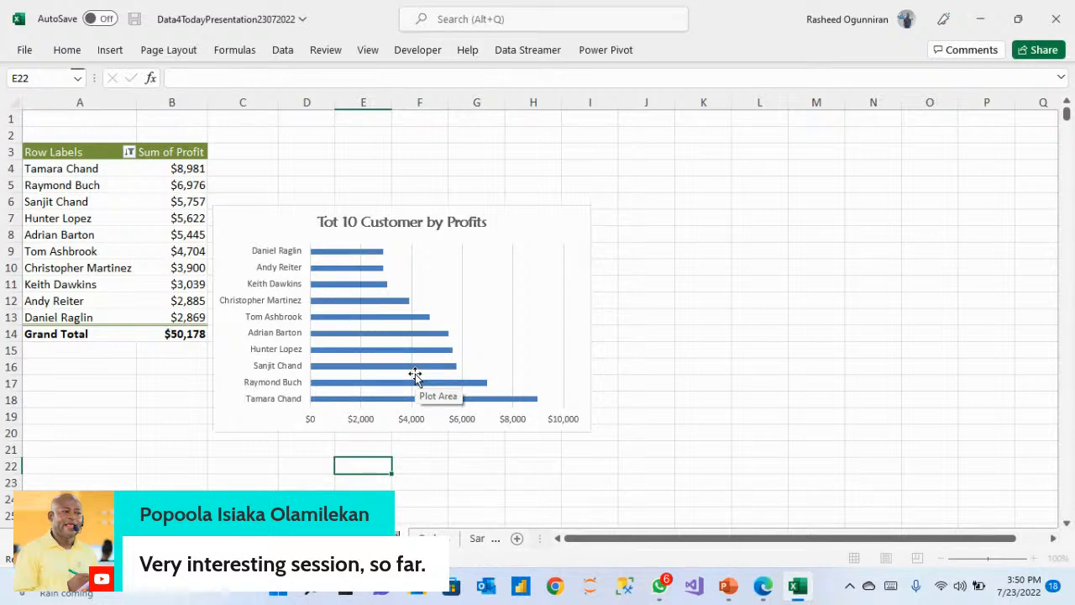
{"action": "type", "text": "Tot 10"}
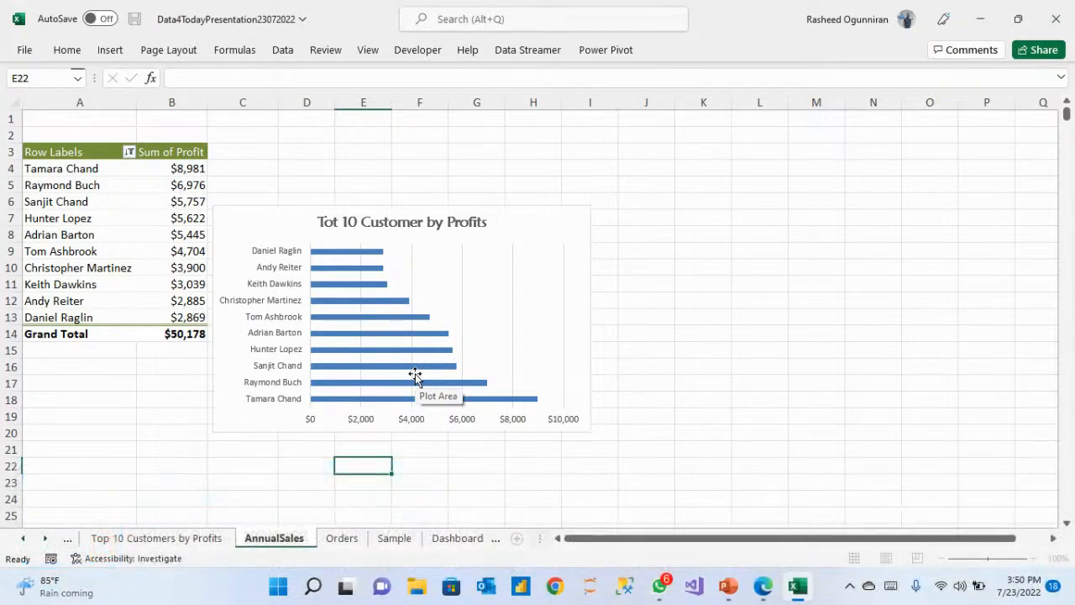
{"action": "type", "text": " Customer by Pro"}
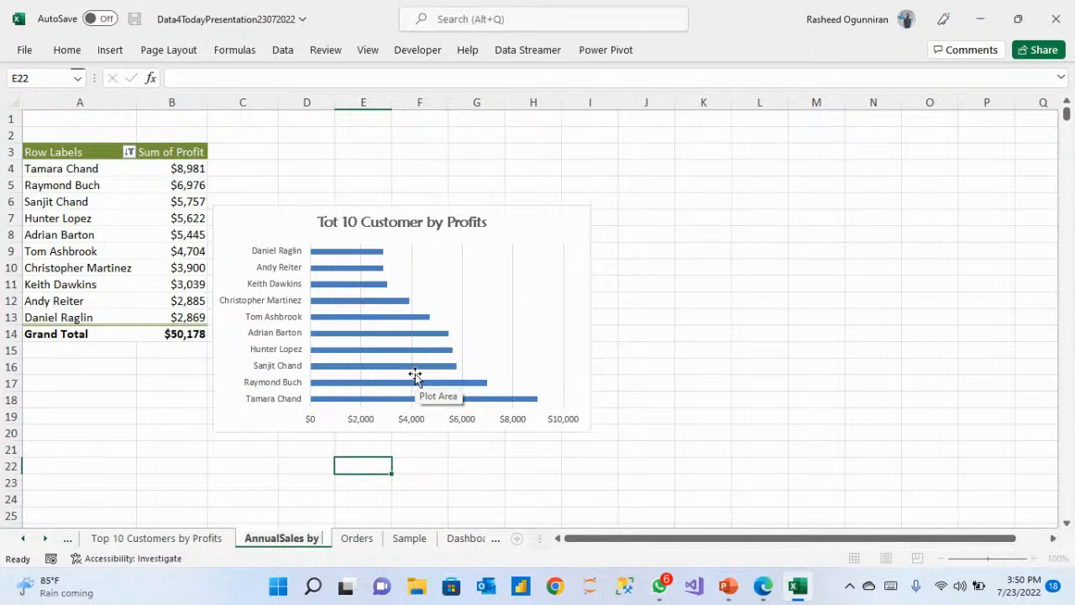
{"action": "type", "text": "fit"}
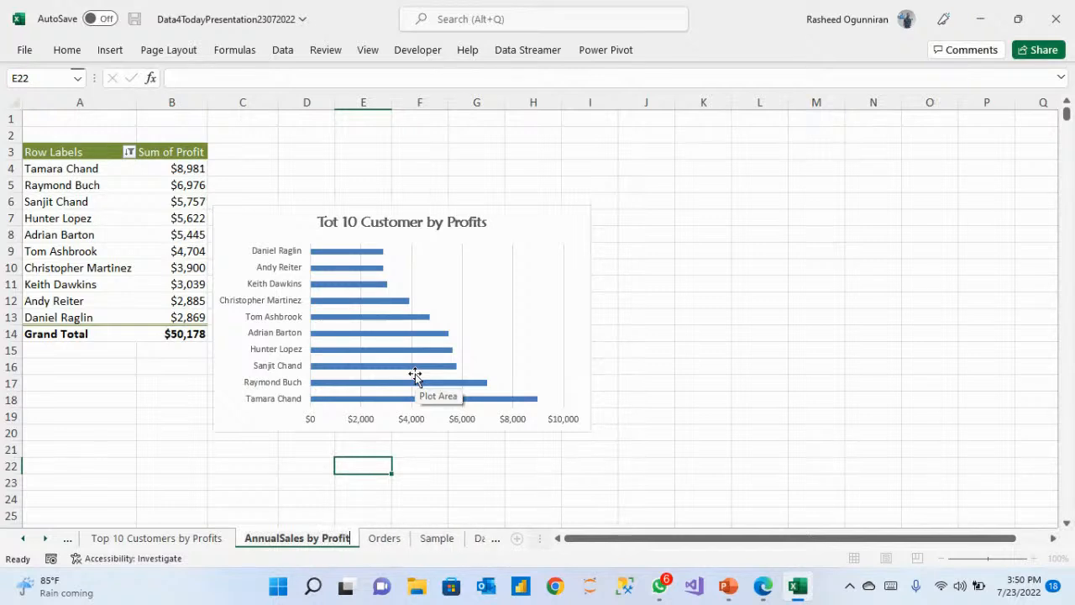
{"action": "key", "text": "Return"}
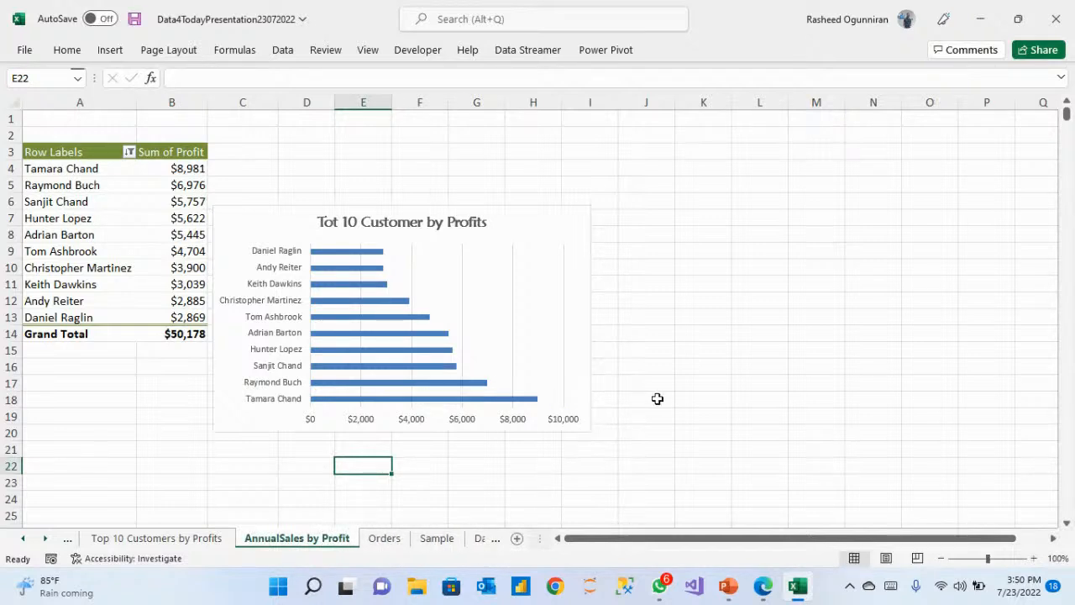
Delete the customer profits bar chart from the AnnualSales by Profit sheet.
{"action": "left_click", "coordinate": [721, 381]}
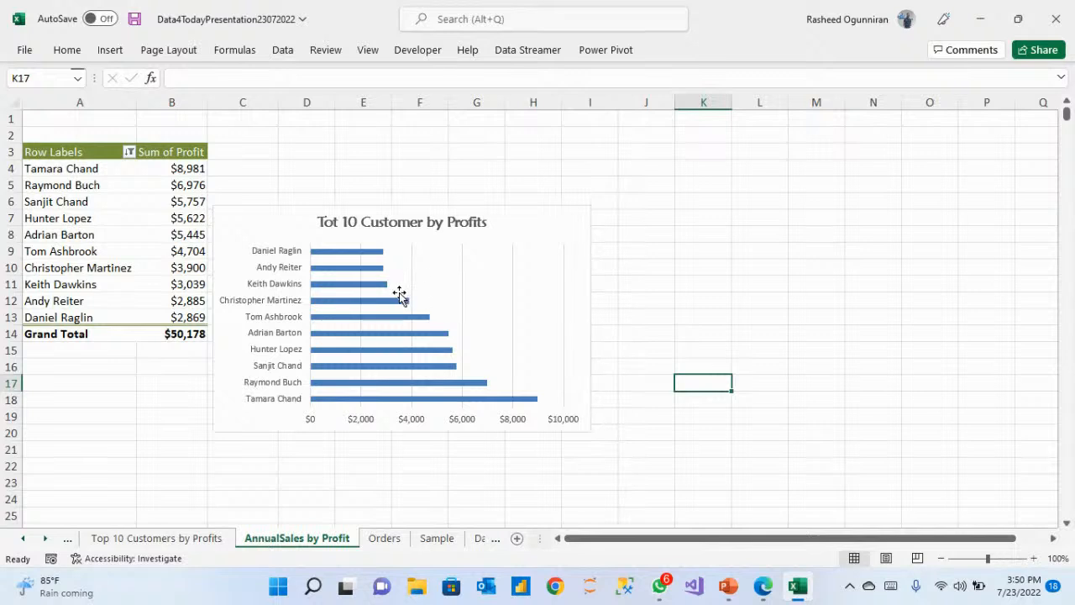
{"action": "left_click", "coordinate": [475, 237]}
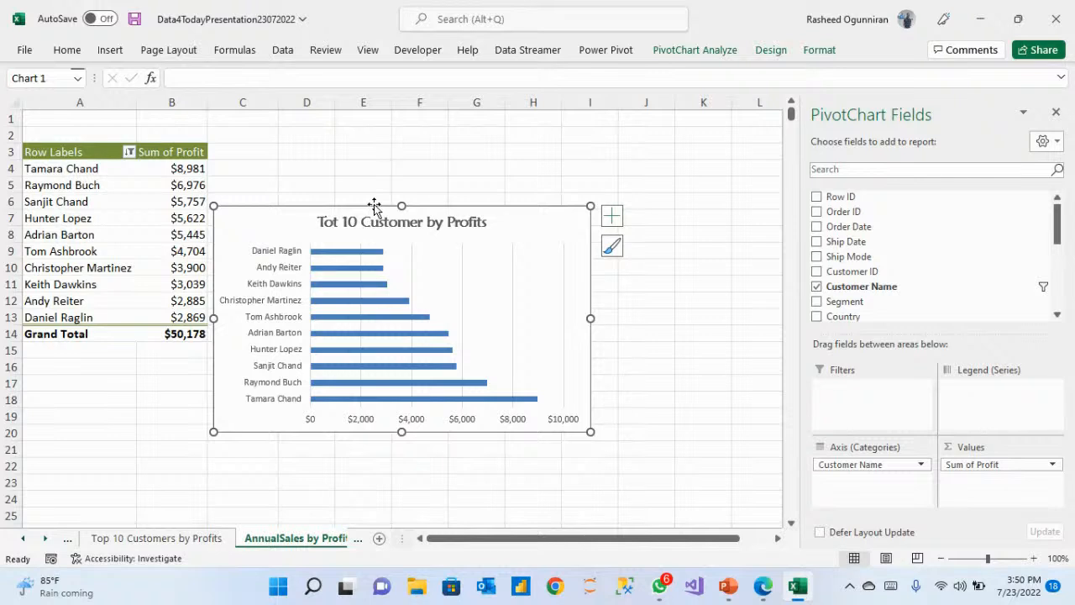
{"action": "key", "text": "Delete"}
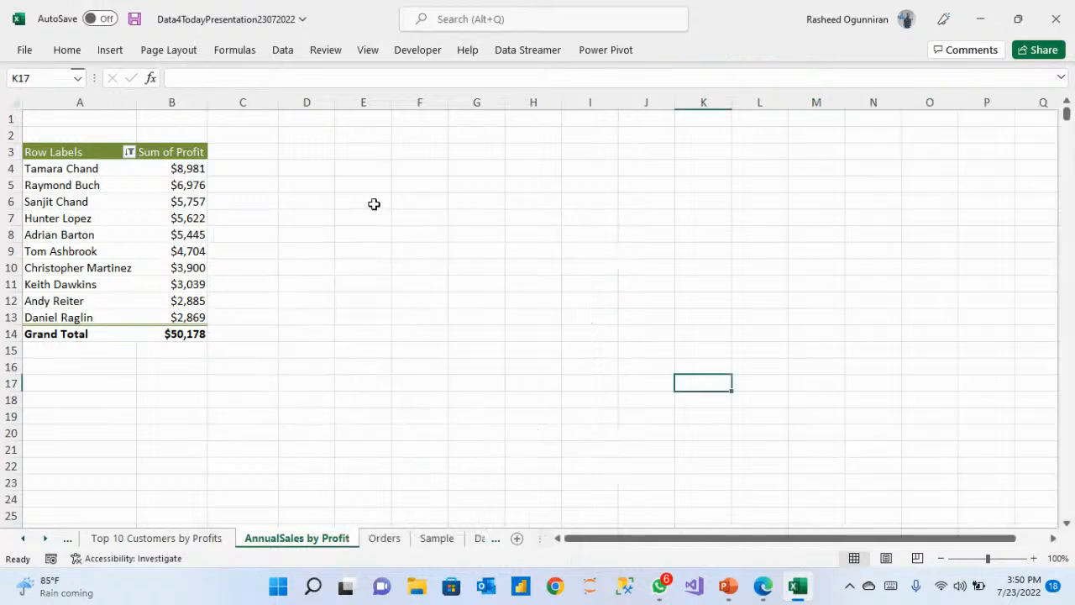
Add the Sales field to the values of the pivot table on the AnnualSales by Profit sheet.
{"action": "left_click", "coordinate": [74, 227]}
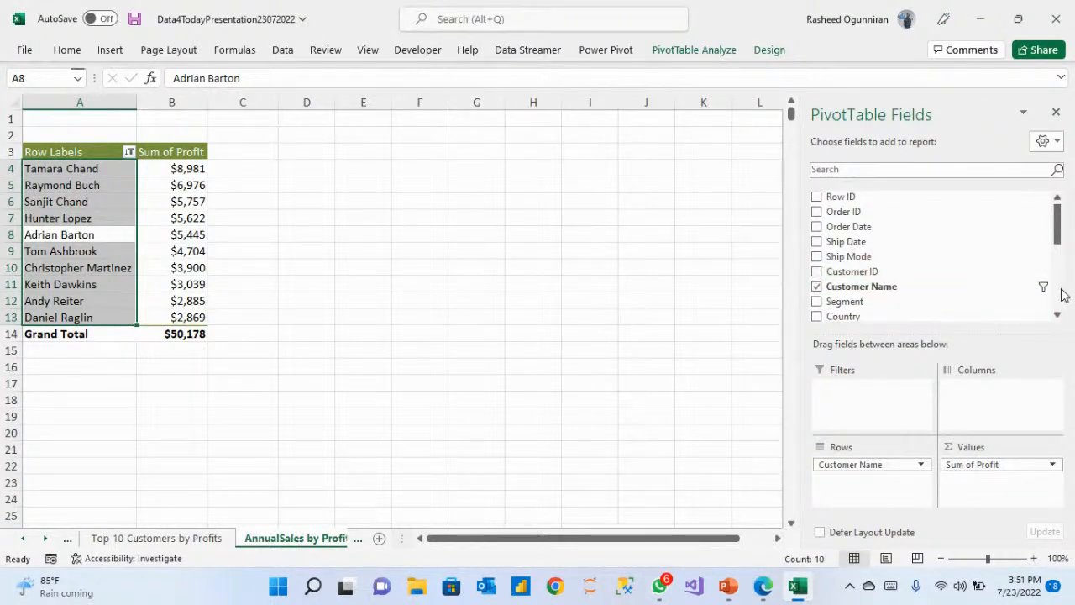
{"action": "scroll", "coordinate": [1061, 294], "scroll_direction": "down", "scroll_amount": 5}
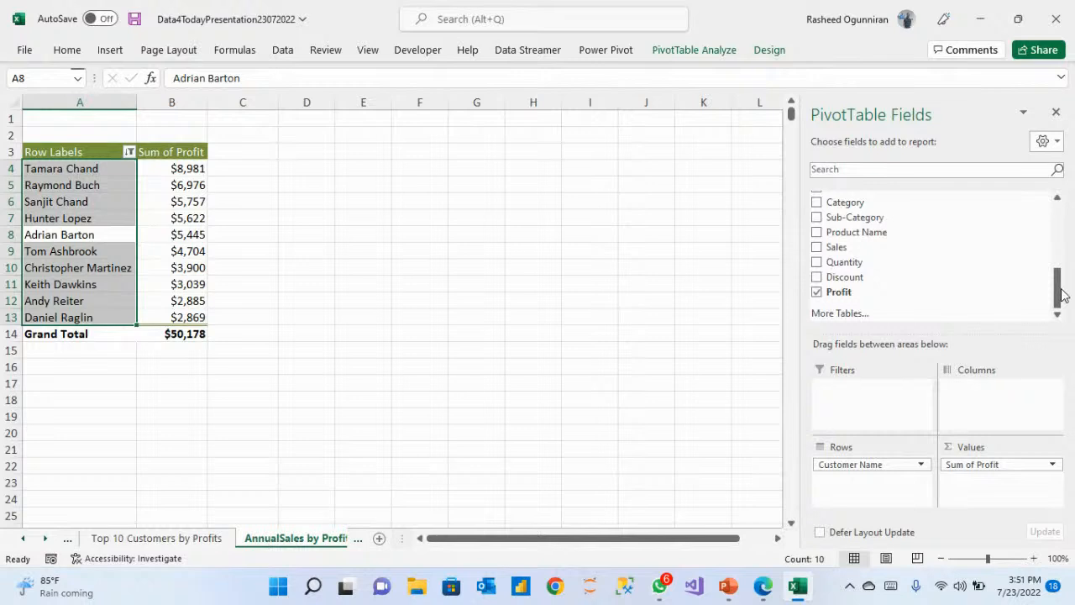
{"action": "left_click", "coordinate": [819, 249]}
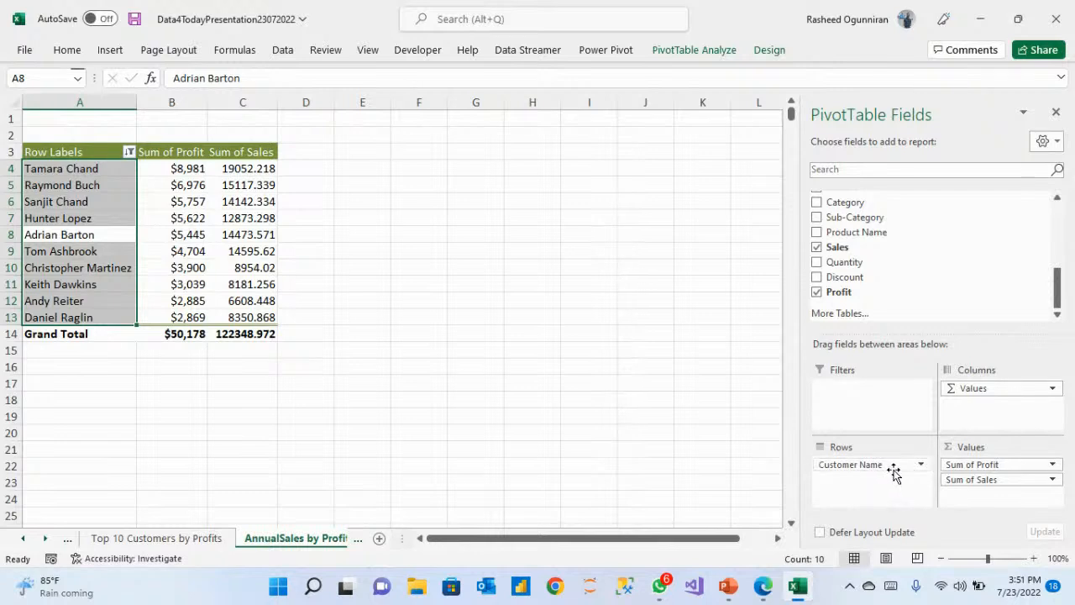
Add the Order Date field to the pivot table's rows.
{"action": "left_click", "coordinate": [1058, 227]}
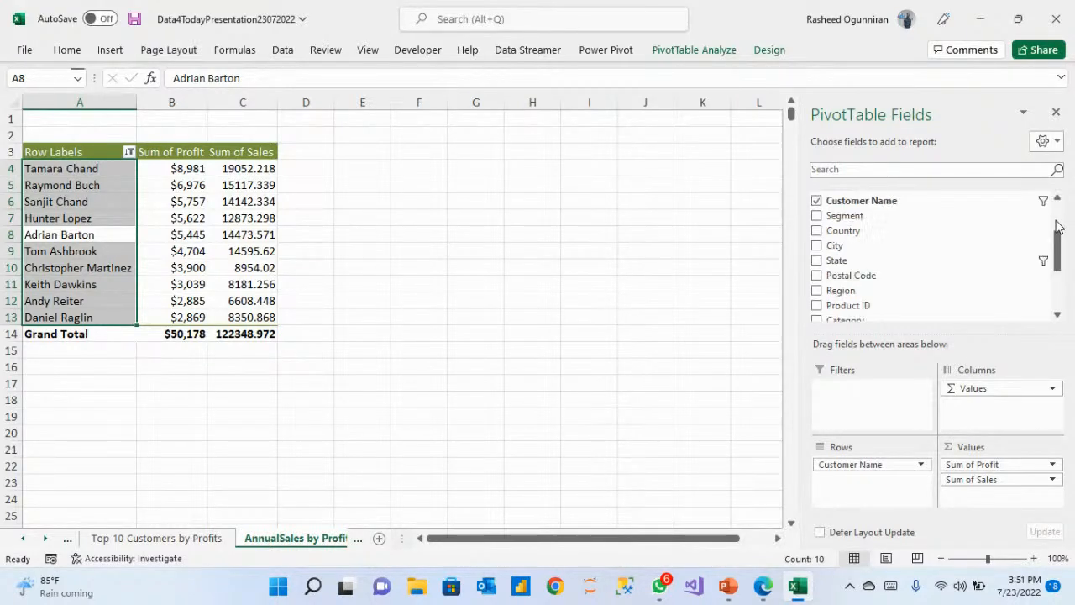
{"action": "left_click", "coordinate": [1059, 227]}
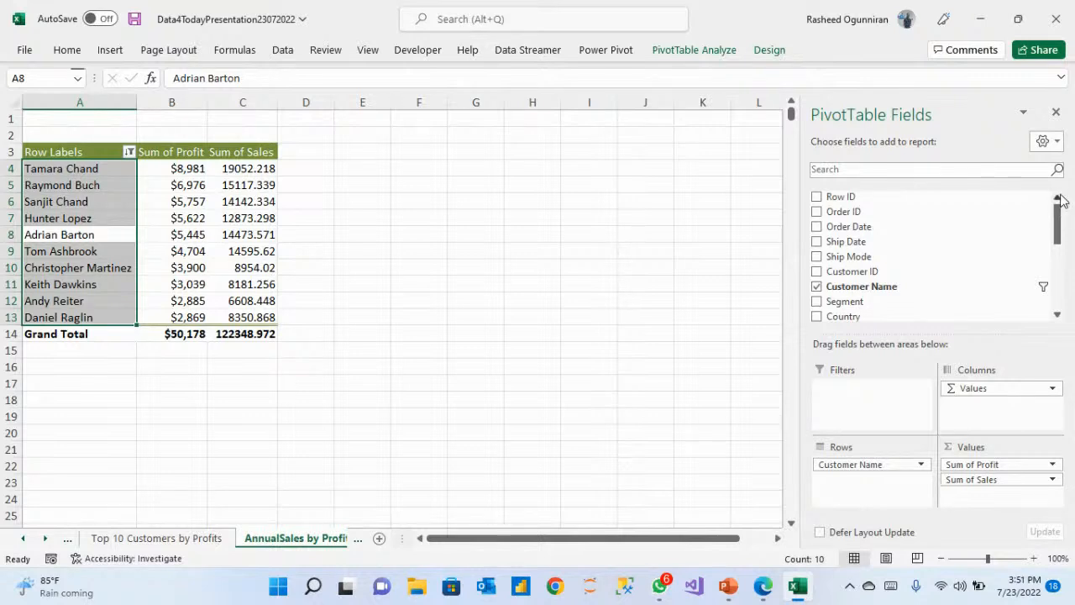
{"action": "left_click", "coordinate": [1058, 317]}
{"action": "left_click", "coordinate": [1057, 317]}
{"action": "left_click", "coordinate": [1057, 316]}
{"action": "left_click", "coordinate": [1058, 316]}
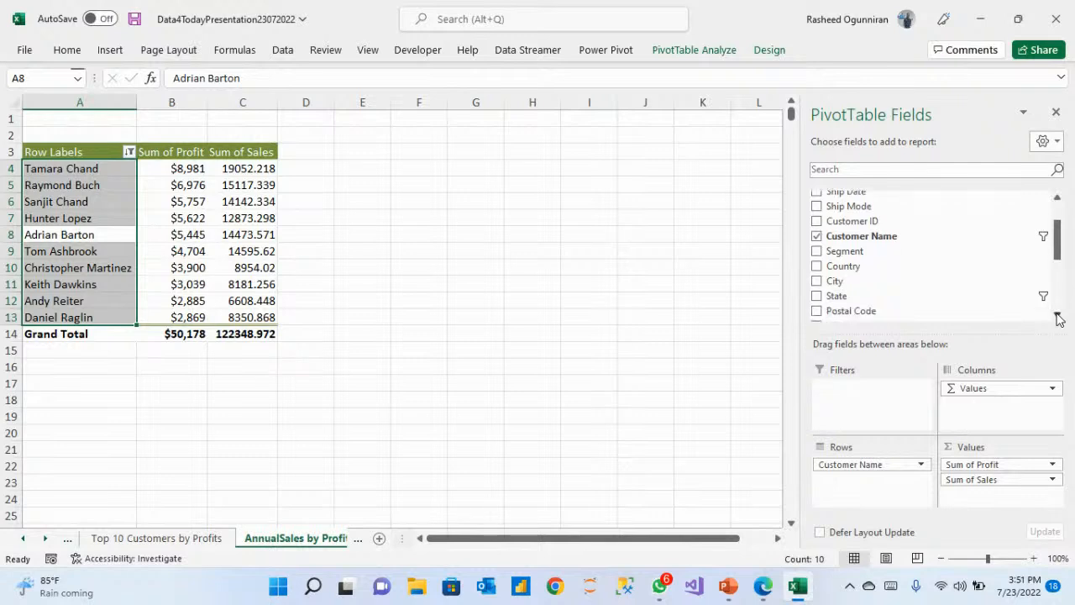
{"action": "left_click", "coordinate": [1058, 316]}
{"action": "left_click", "coordinate": [1058, 316]}
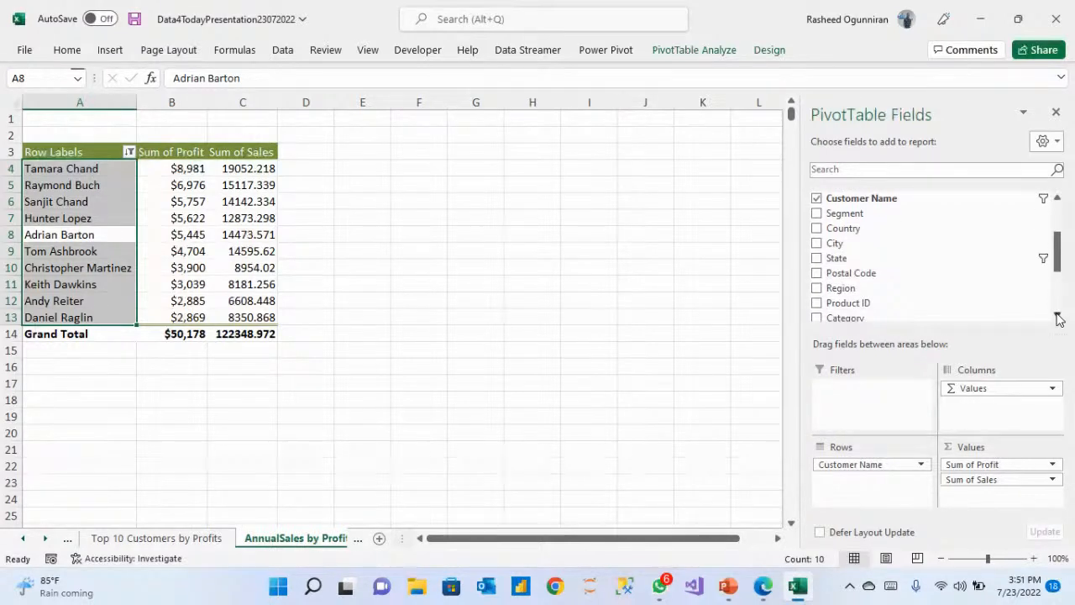
{"action": "scroll", "coordinate": [1057, 317], "scroll_direction": "down", "scroll_amount": 4}
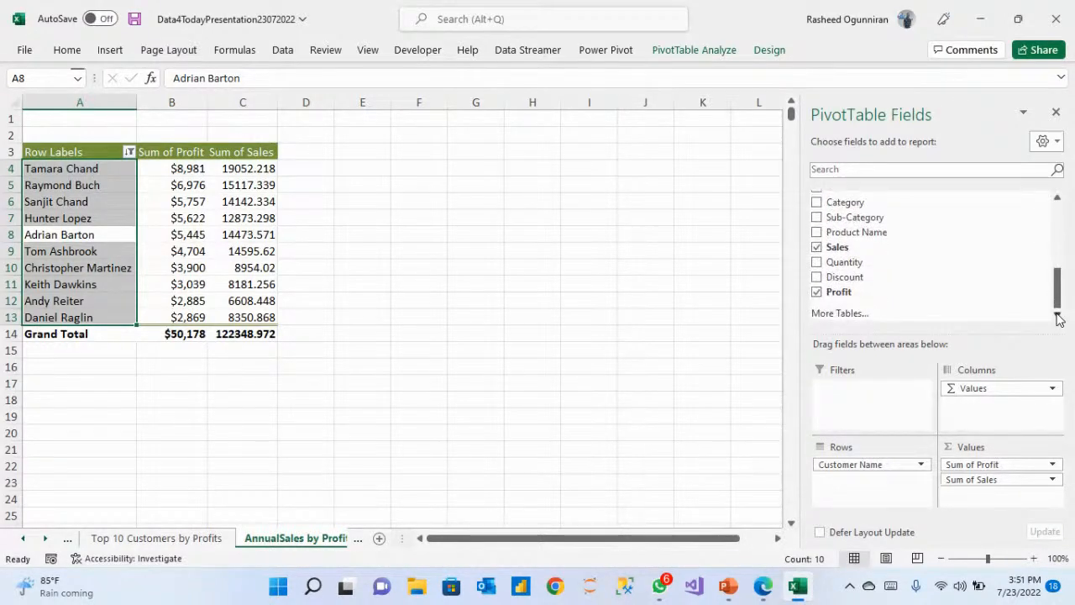
{"action": "scroll", "coordinate": [1060, 222], "scroll_direction": "up", "scroll_amount": 5}
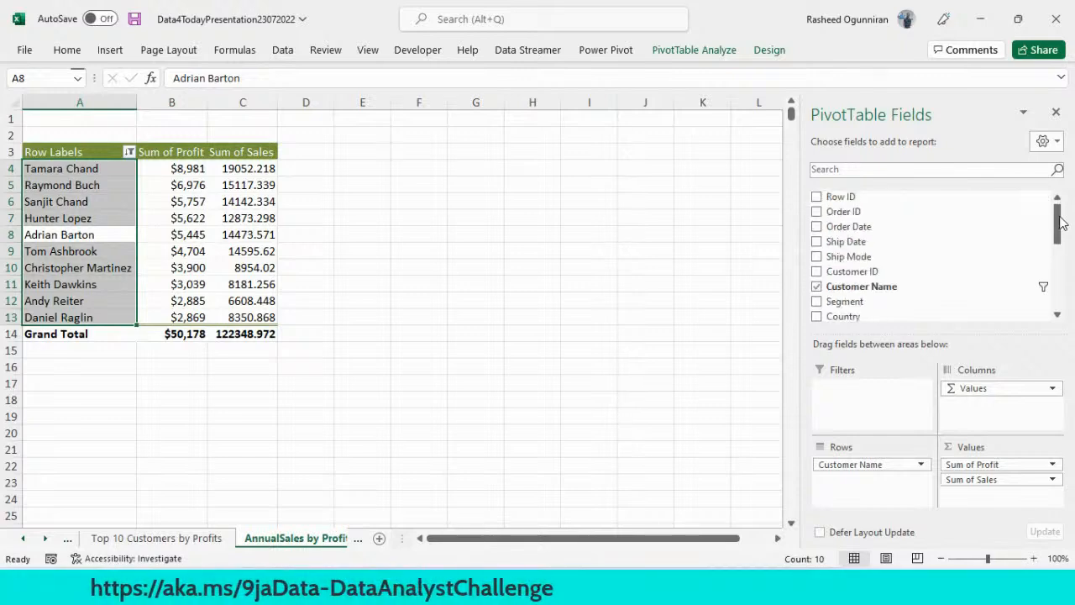
{"action": "left_click_drag", "start_coordinate": [817, 226], "coordinate": [819, 228]}
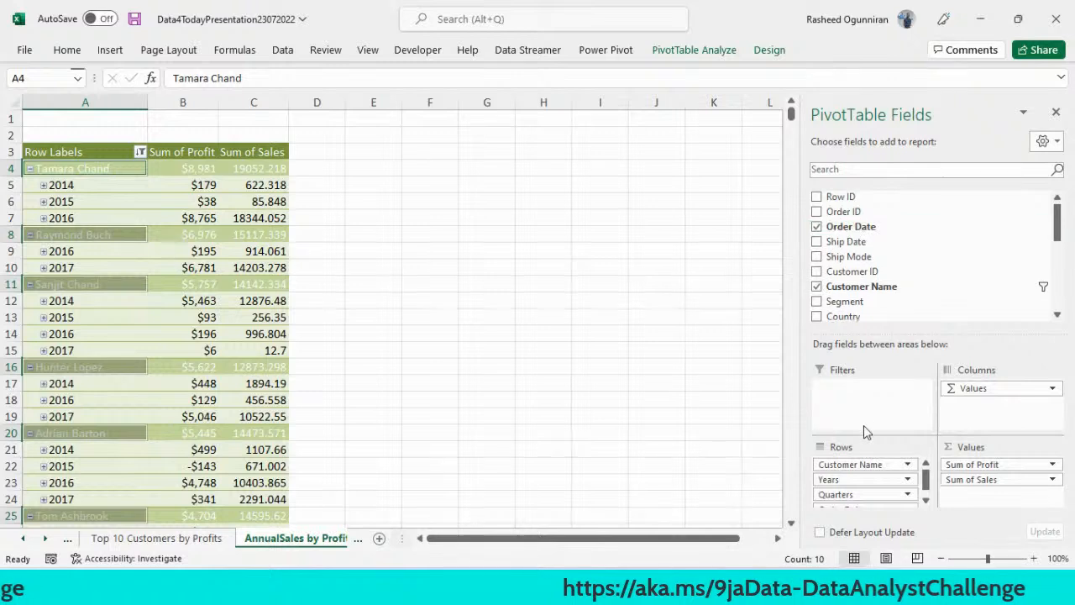
Remove the Quarters and Order Date fields from the pivot table's rows, keeping Years.
{"action": "left_click", "coordinate": [927, 502]}
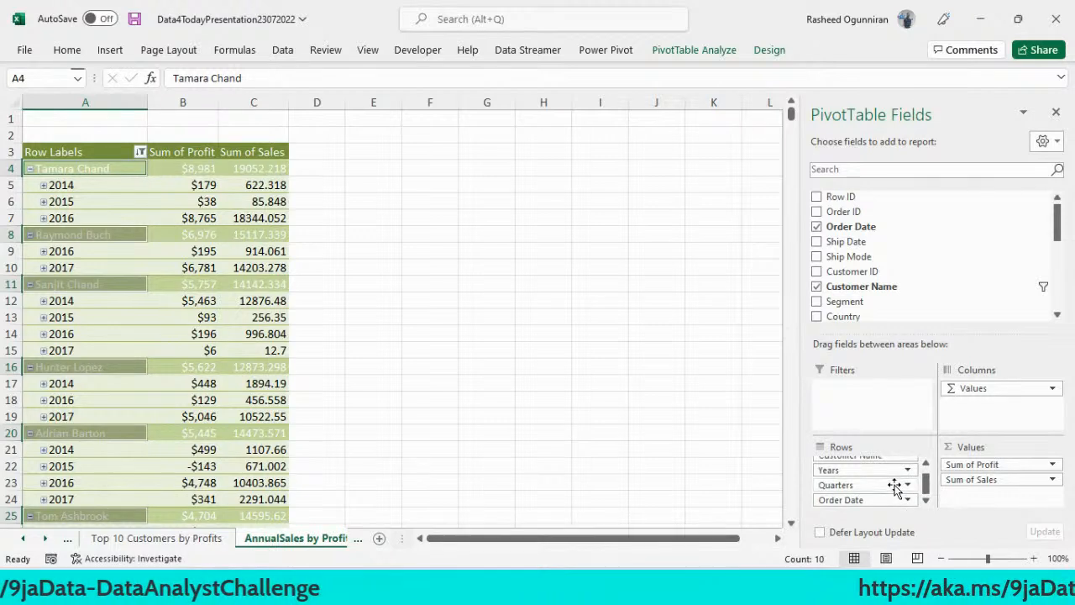
{"action": "left_click_drag", "start_coordinate": [895, 489], "coordinate": [533, 462]}
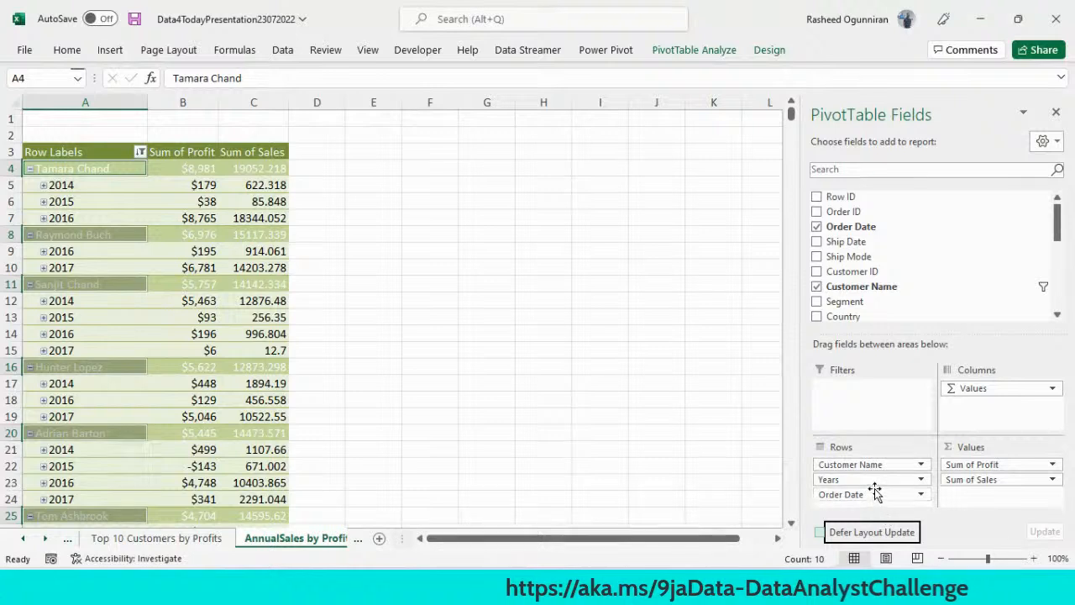
{"action": "left_click_drag", "start_coordinate": [875, 496], "coordinate": [622, 474]}
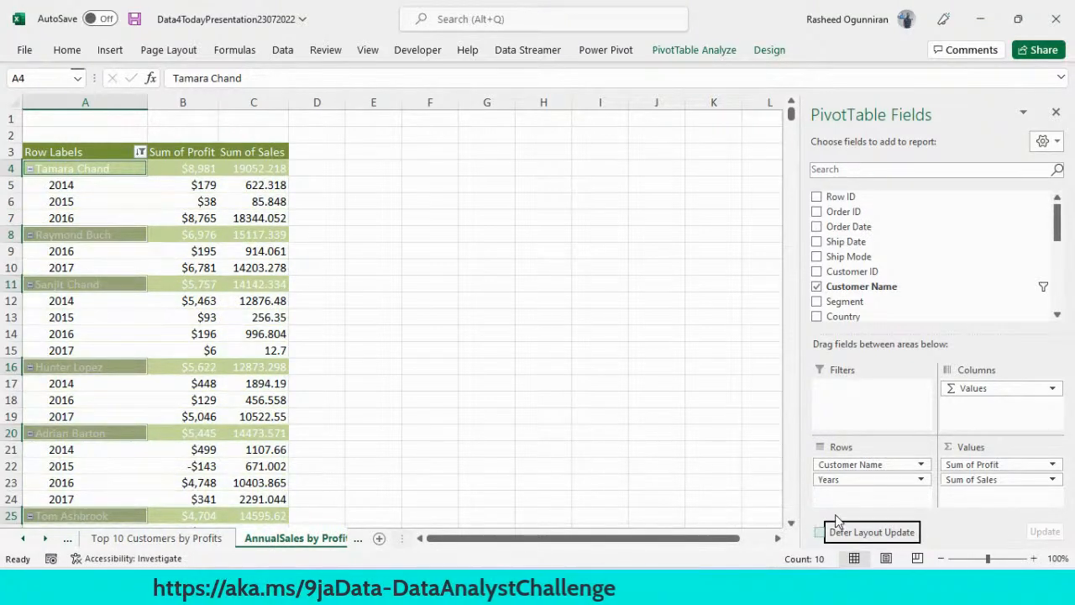
{"action": "left_click", "coordinate": [634, 453]}
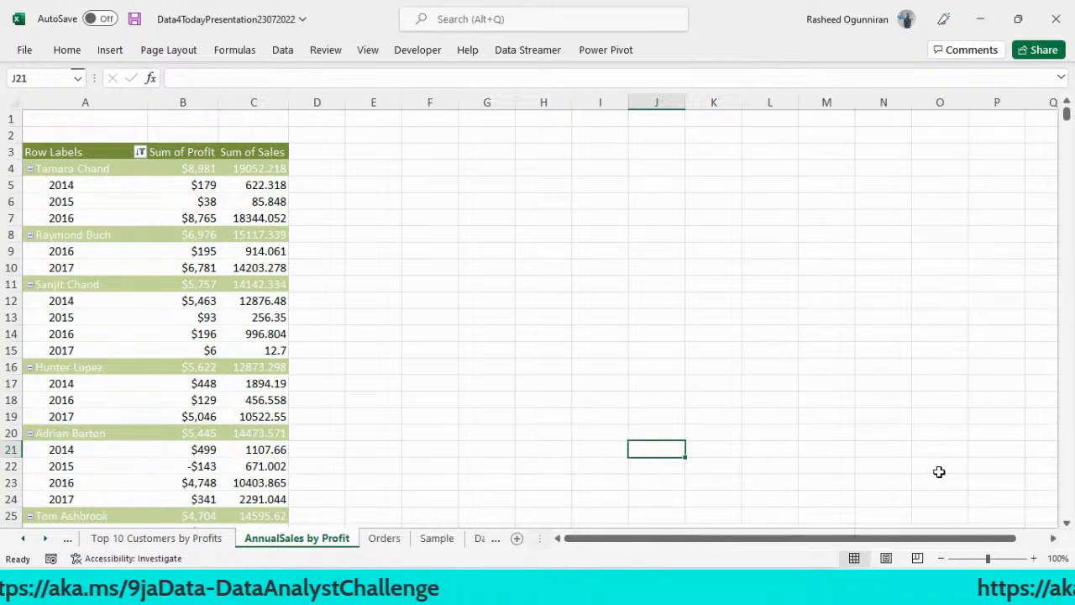
Remove Customer Name from the pivot table's rows and place Sum of Sales before Sum of Profit in the values.
{"action": "left_click", "coordinate": [134, 356]}
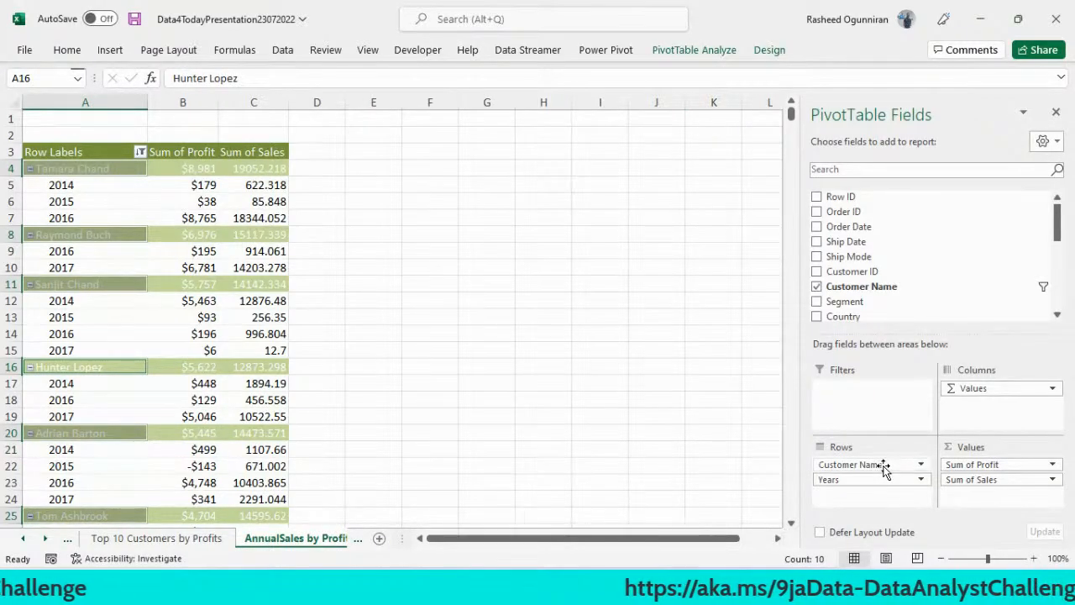
{"action": "left_click_drag", "start_coordinate": [883, 470], "coordinate": [551, 459]}
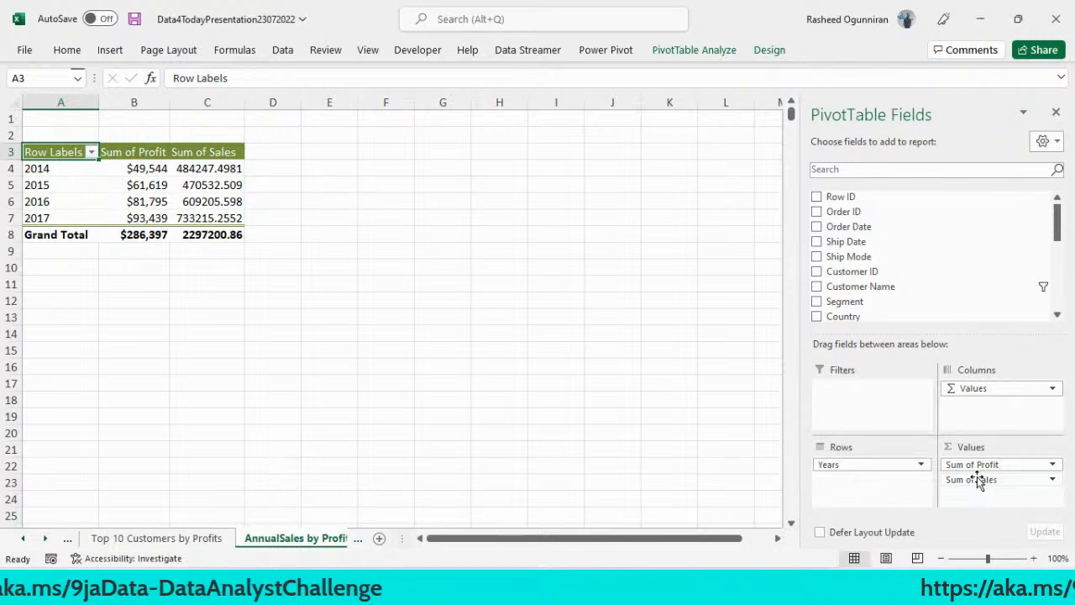
{"action": "left_click_drag", "start_coordinate": [977, 479], "coordinate": [979, 467]}
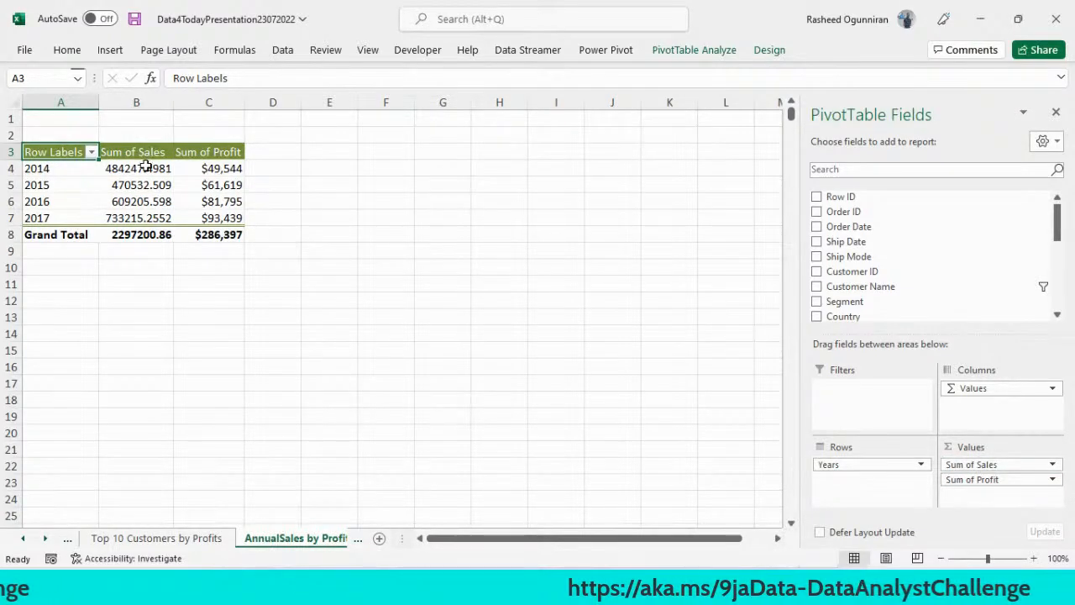
Format the Sum of Sales values in the pivot table as currency with the $ symbol and 0 decimal places.
{"action": "left_click_drag", "start_coordinate": [227, 171], "coordinate": [226, 217]}
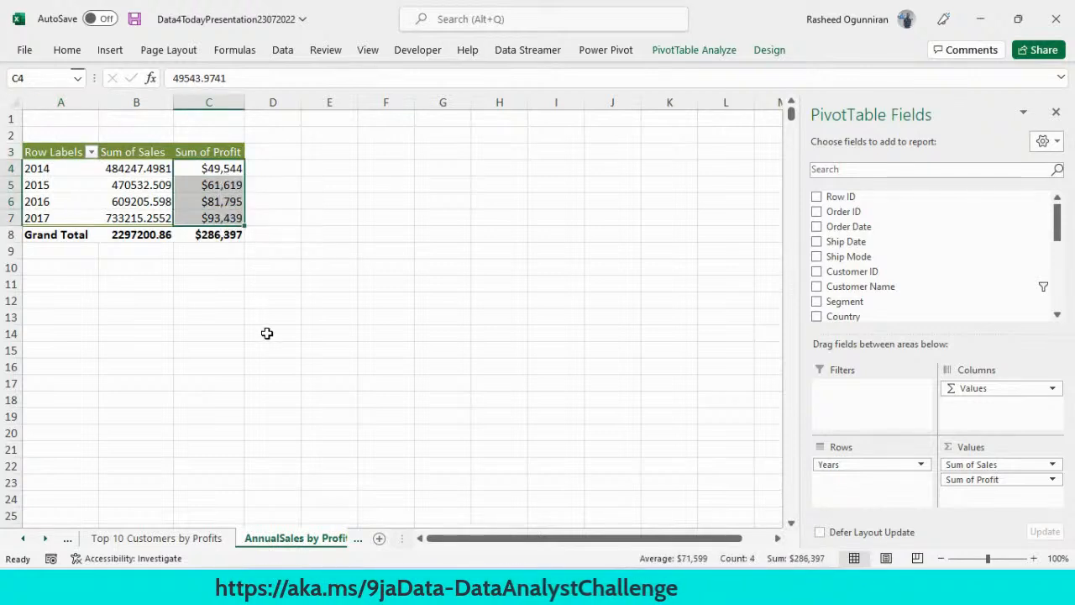
{"action": "left_click", "coordinate": [267, 334]}
{"action": "left_click", "coordinate": [145, 168]}
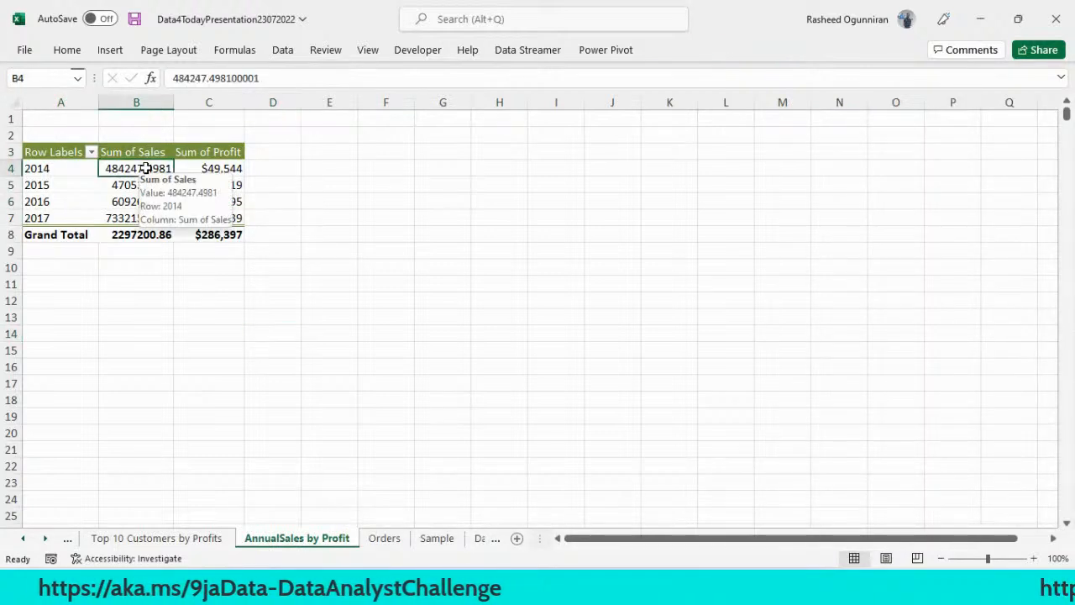
{"action": "left_click", "coordinate": [139, 185]}
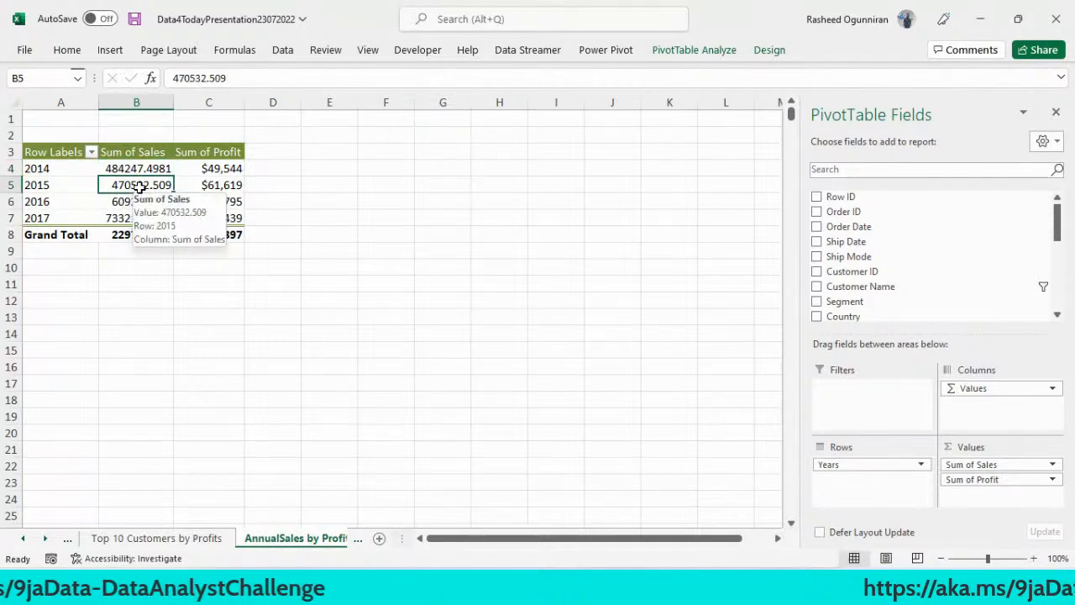
{"action": "right_click", "coordinate": [140, 190]}
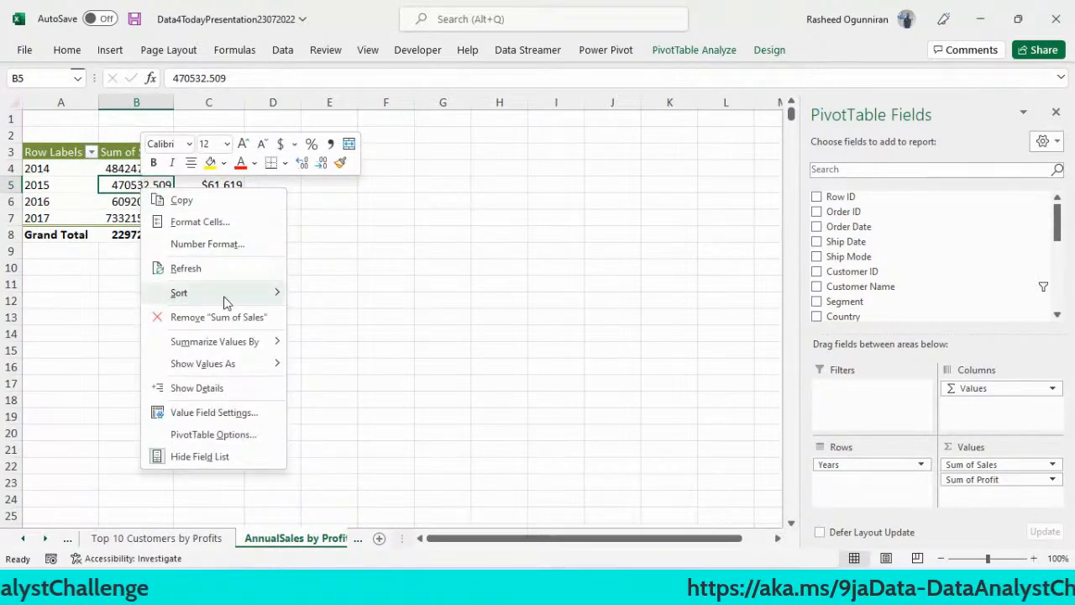
{"action": "left_click", "coordinate": [223, 415]}
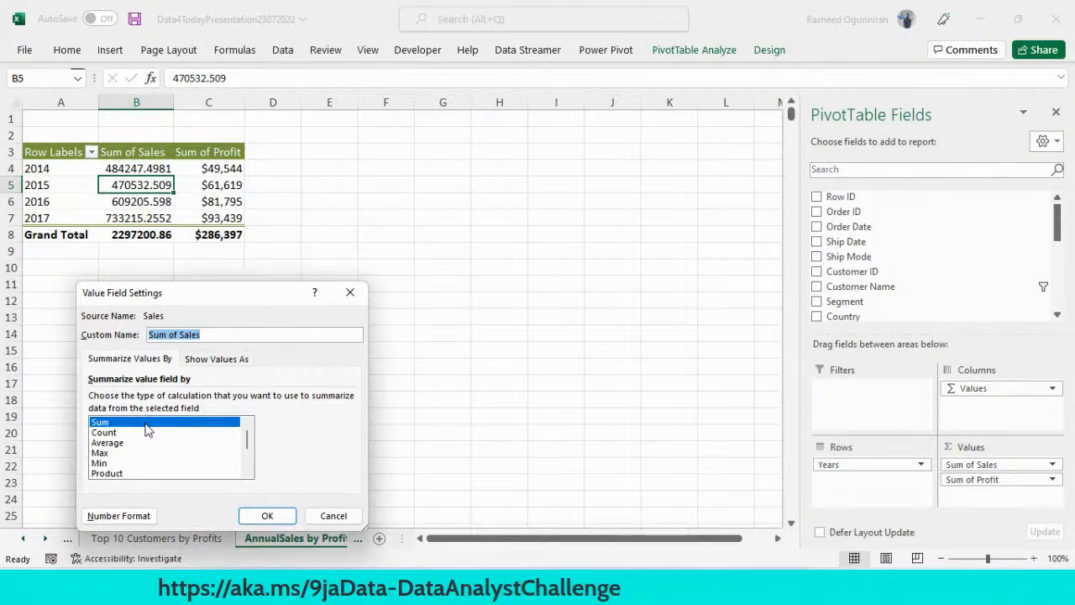
{"action": "left_click", "coordinate": [136, 514]}
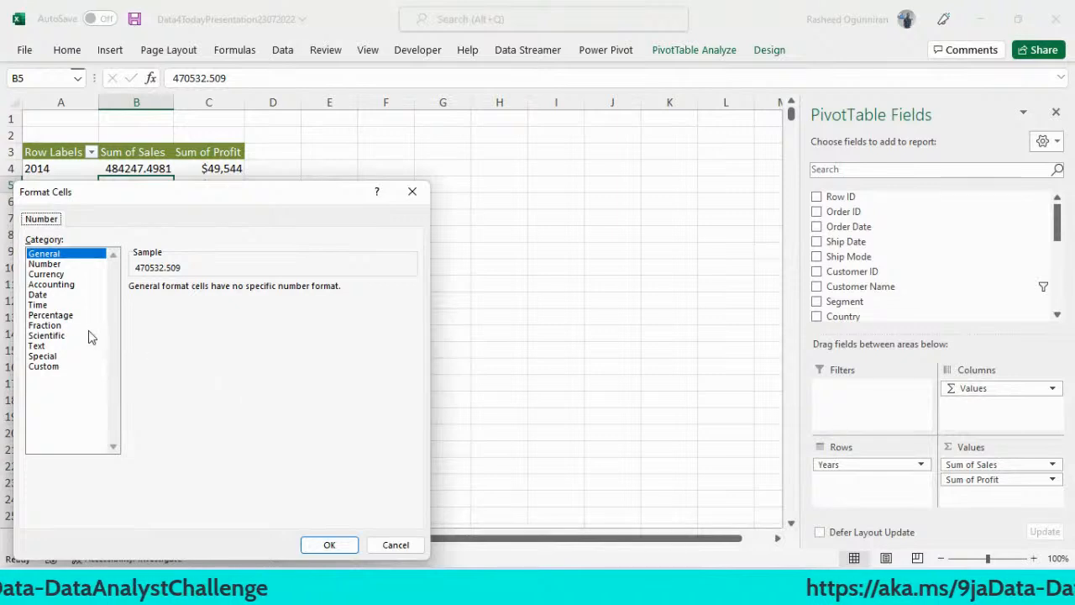
{"action": "left_click", "coordinate": [50, 274]}
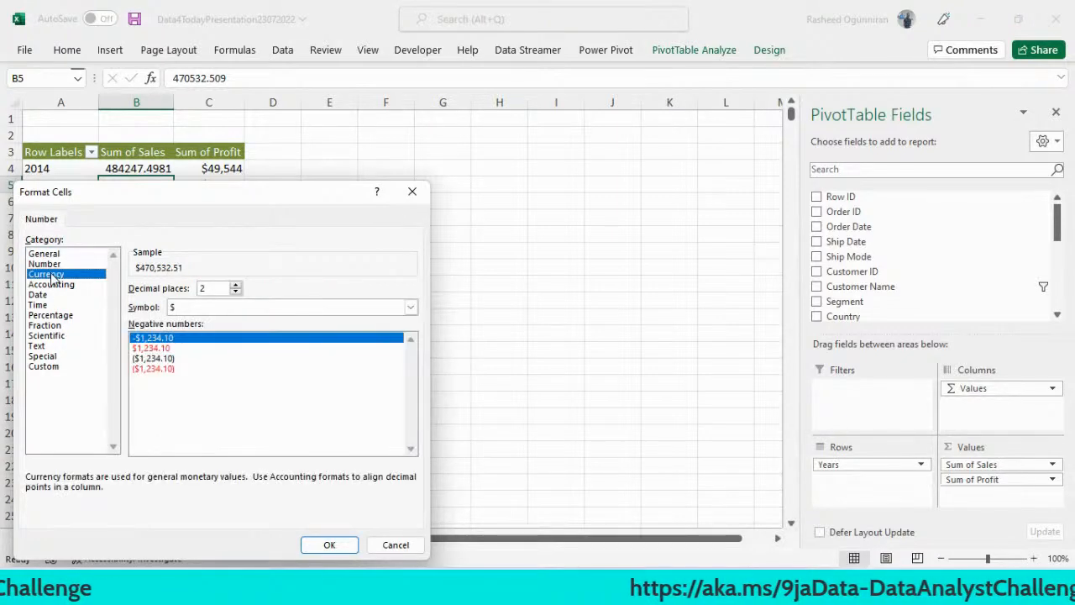
{"action": "left_click", "coordinate": [238, 291]}
{"action": "left_click", "coordinate": [239, 290]}
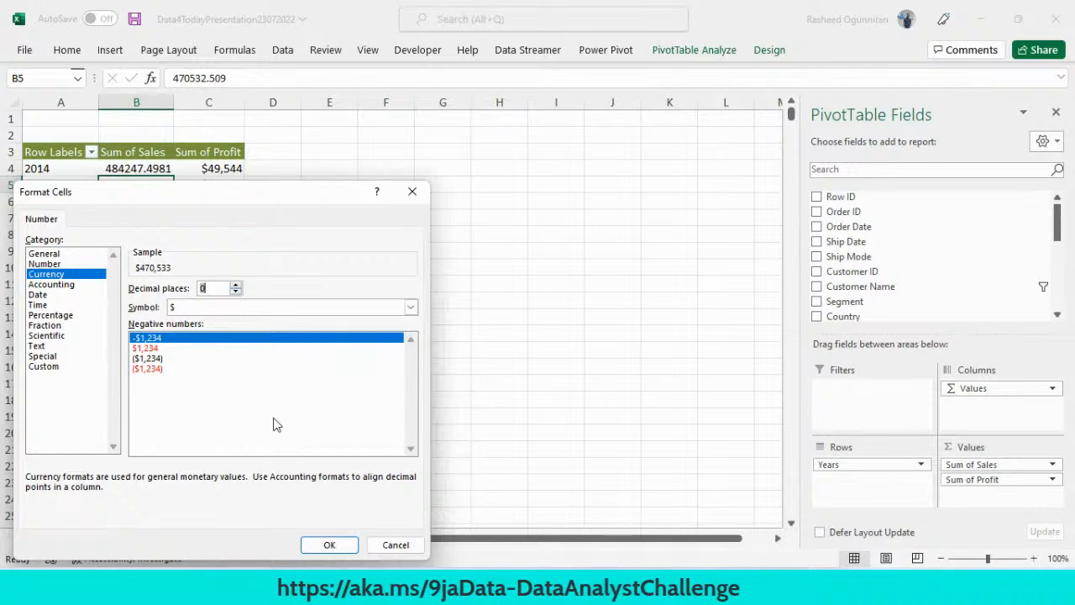
{"action": "left_click", "coordinate": [344, 546]}
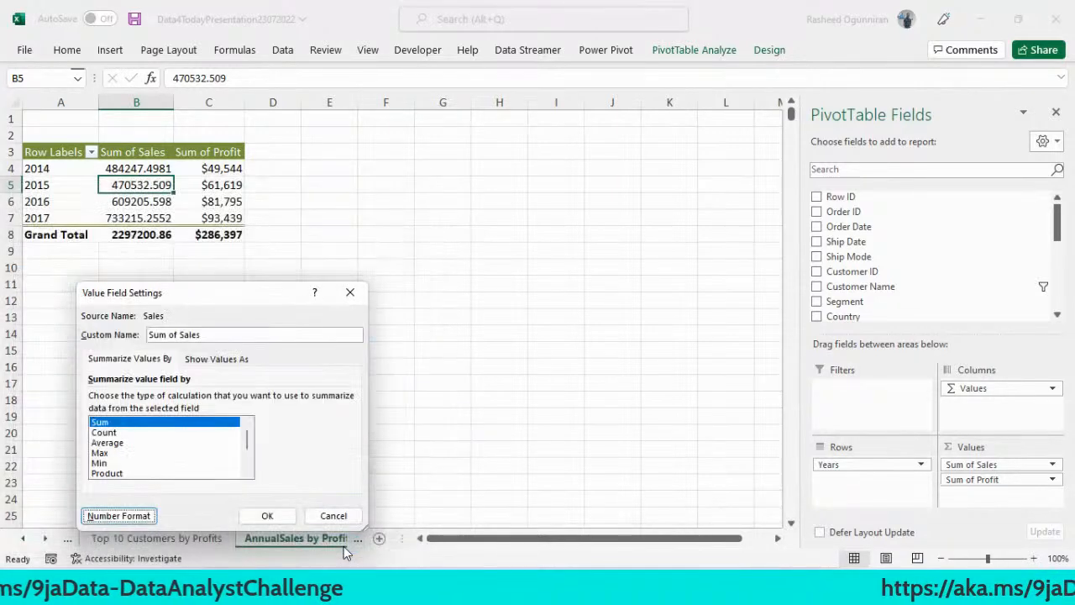
{"action": "left_click", "coordinate": [269, 517]}
{"action": "left_click", "coordinate": [339, 443]}
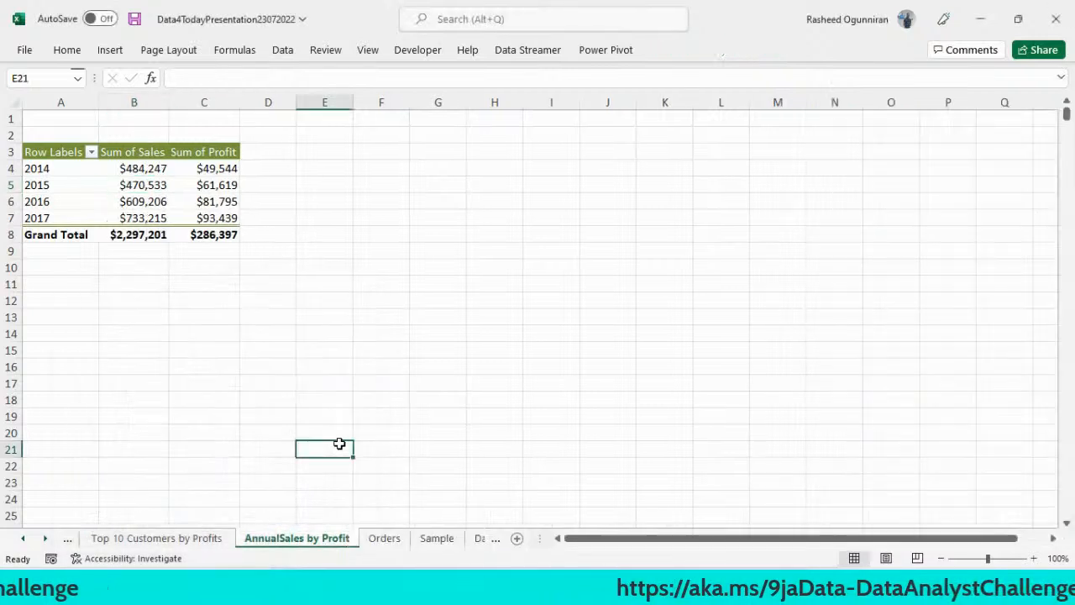
Insert a clustered column PivotChart from the annual sales pivot table and hide all field buttons on it.
{"action": "left_click", "coordinate": [166, 200]}
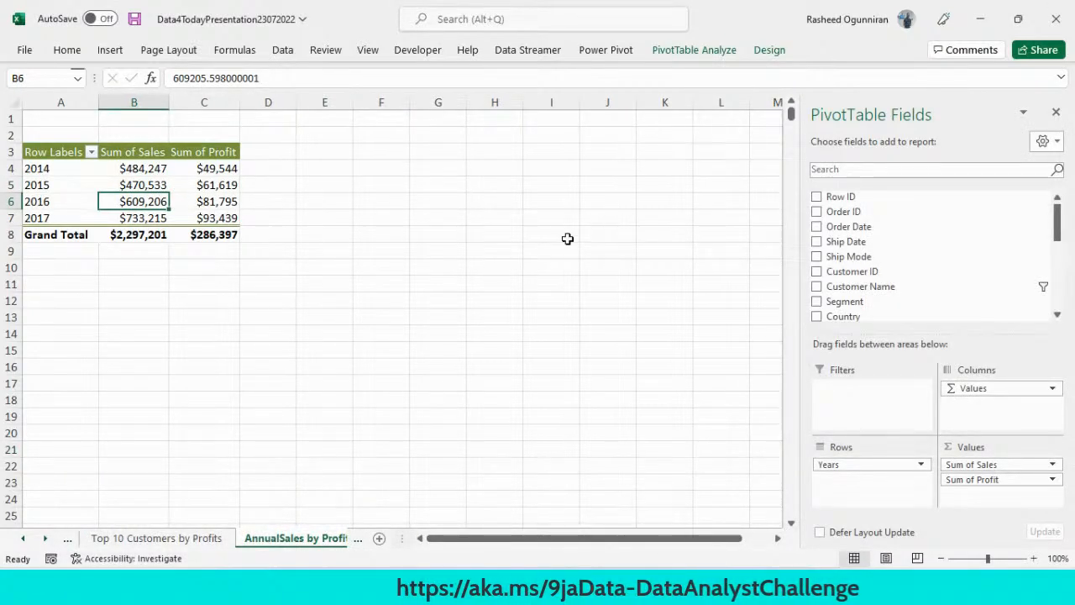
{"action": "left_click", "coordinate": [705, 53]}
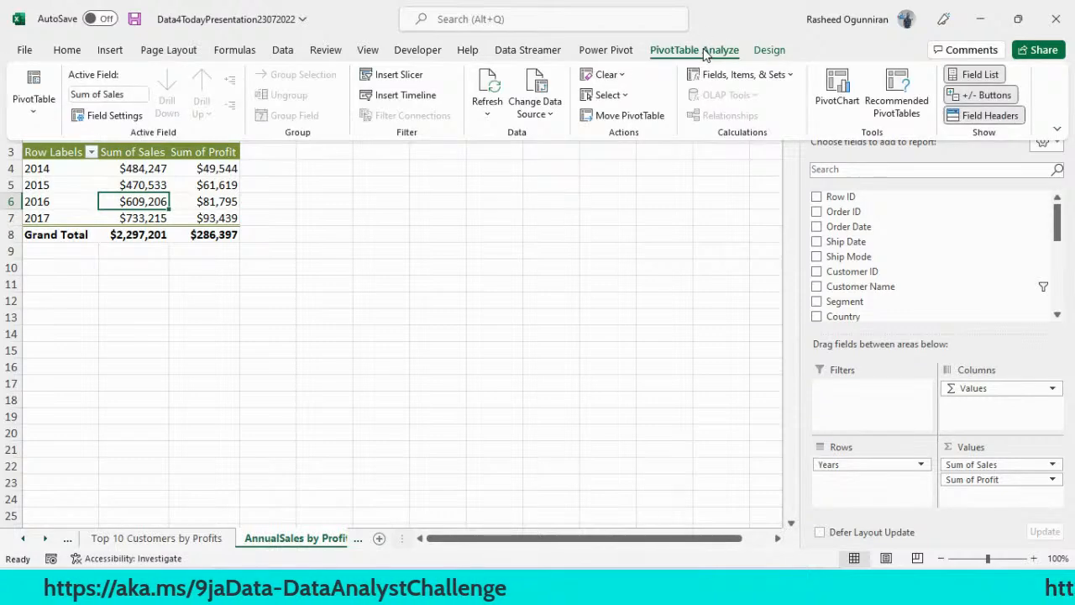
{"action": "left_click", "coordinate": [841, 93]}
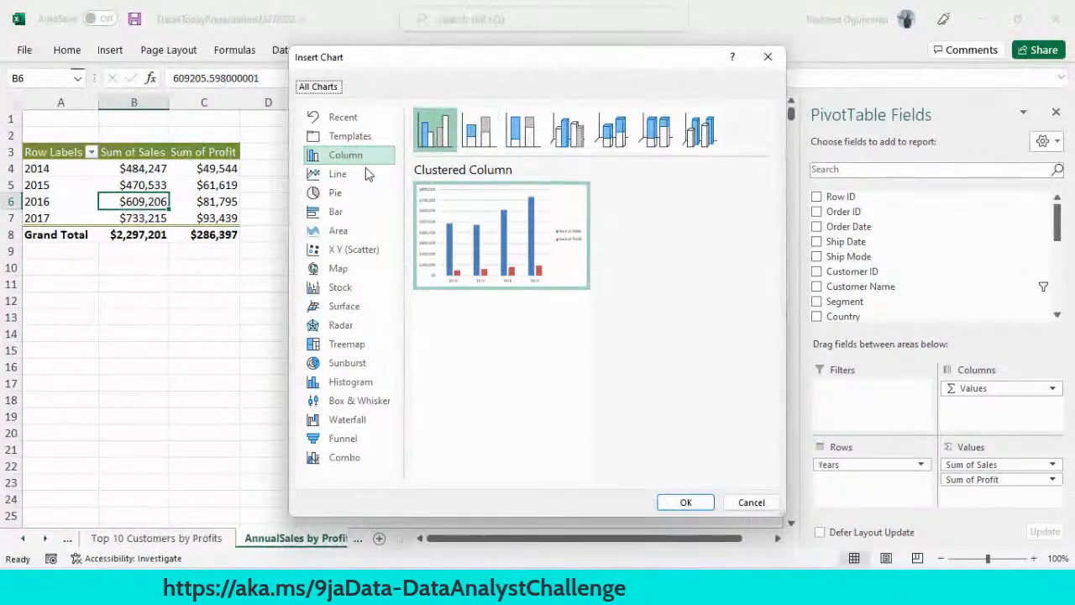
{"action": "left_click", "coordinate": [357, 216]}
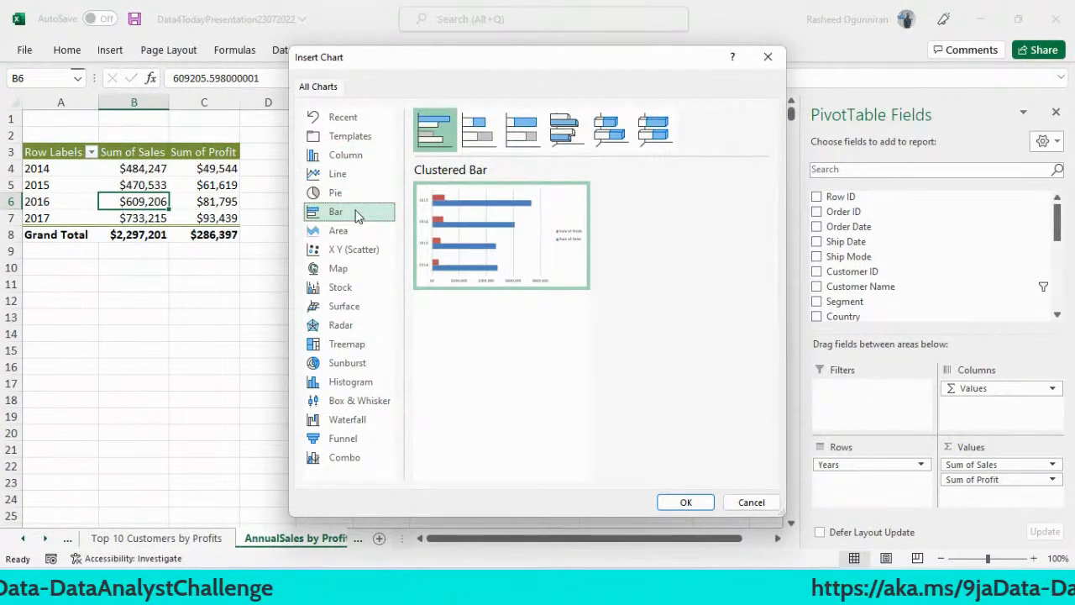
{"action": "mouse_move", "coordinate": [463, 200]}
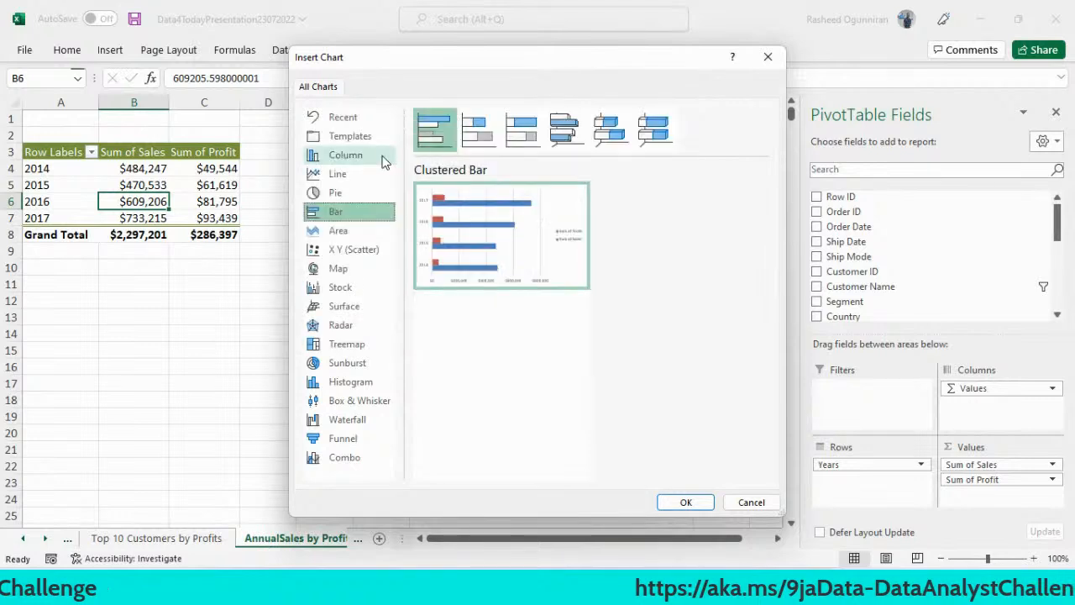
{"action": "left_click", "coordinate": [365, 156]}
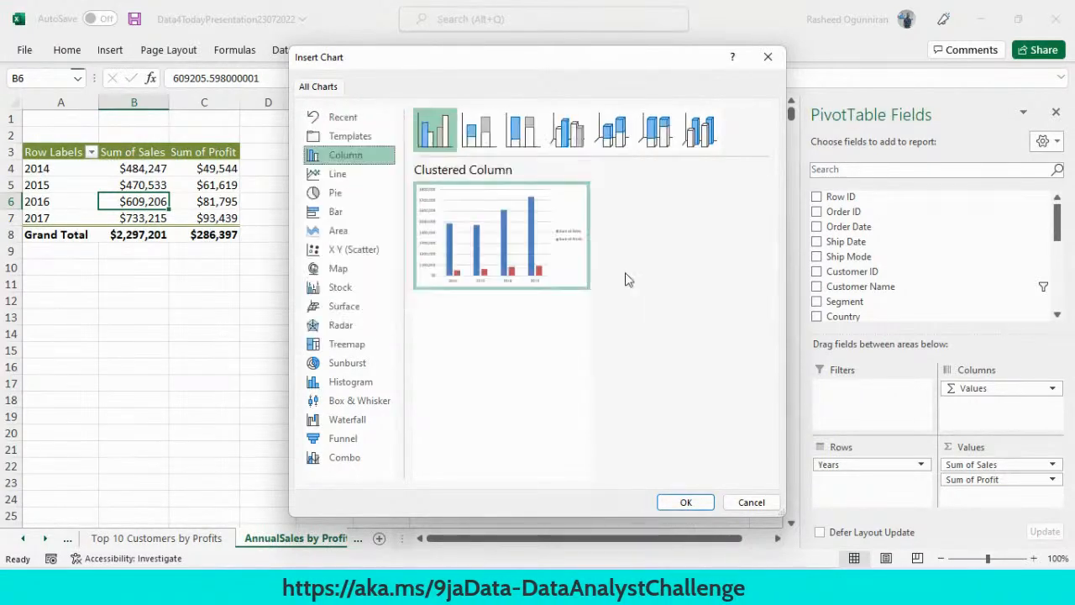
{"action": "left_click", "coordinate": [694, 501]}
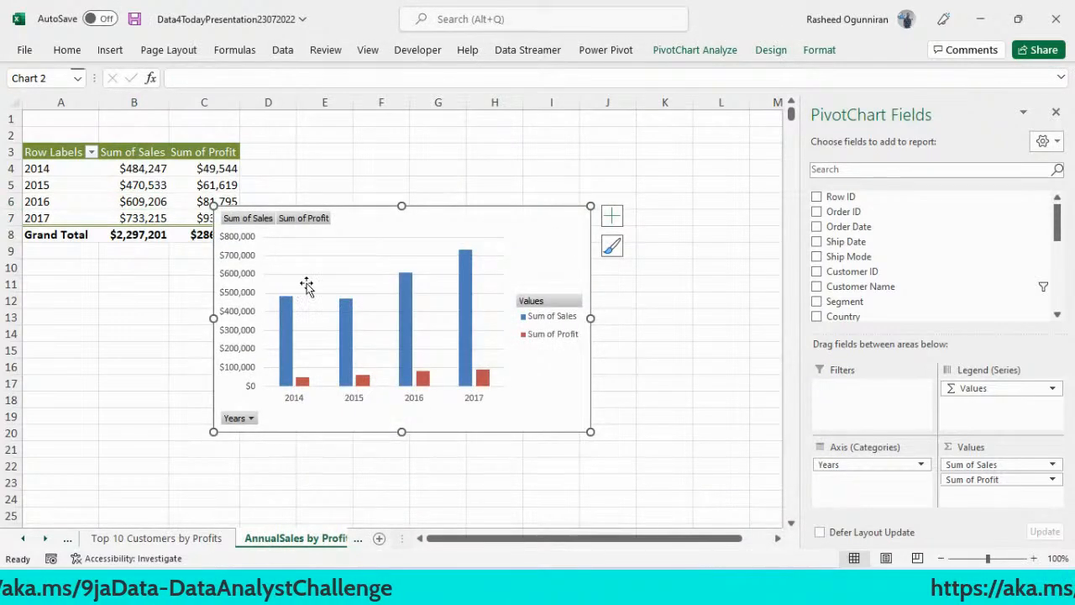
{"action": "right_click", "coordinate": [264, 220]}
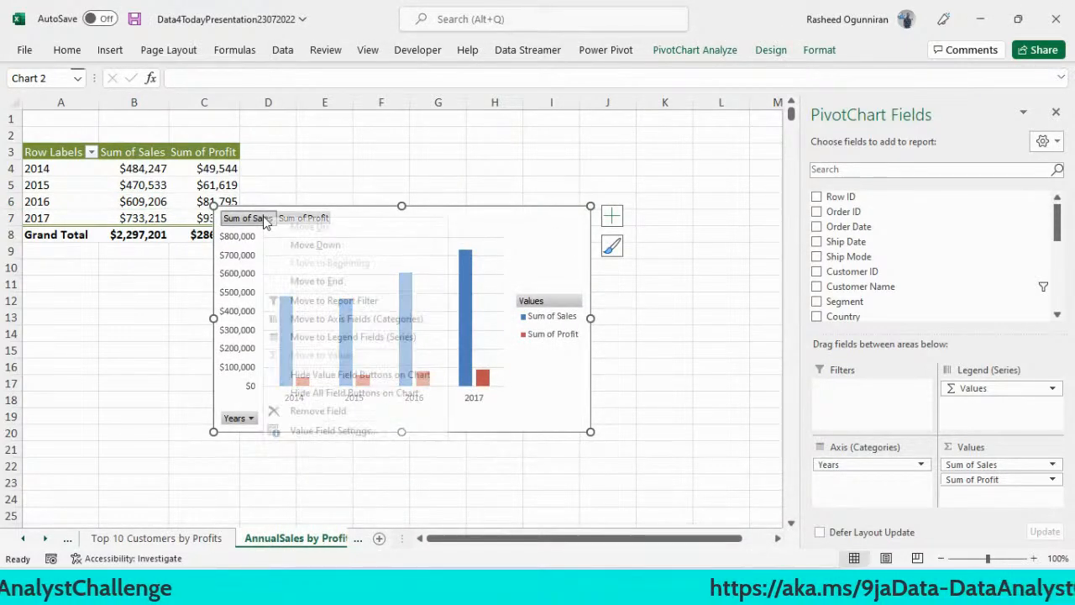
{"action": "left_click", "coordinate": [334, 393]}
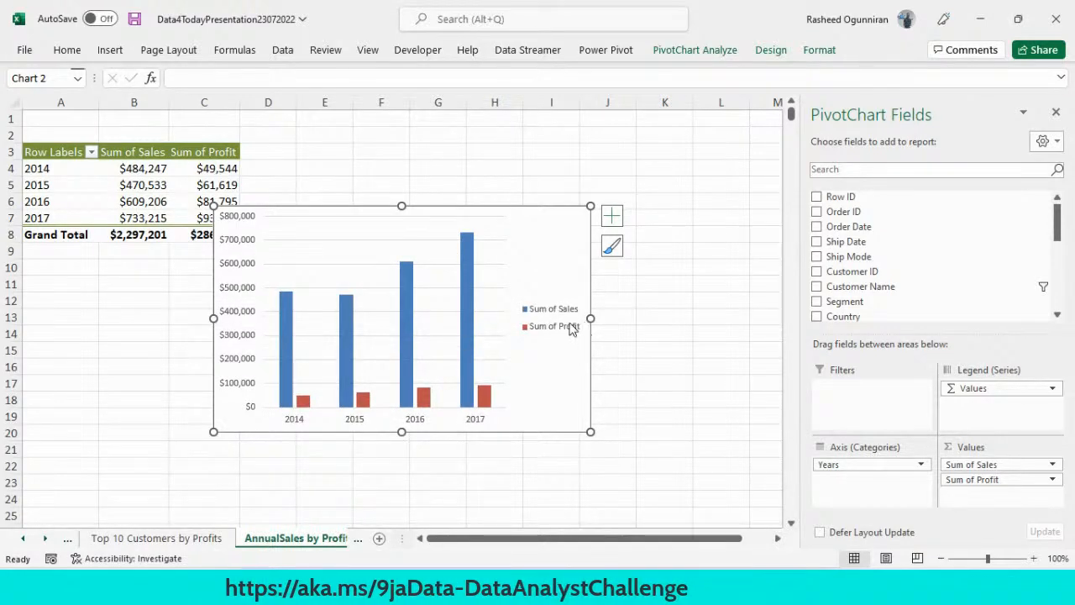
Place the chart's legend at the top and remove its gridlines.
{"action": "left_click", "coordinate": [612, 215]}
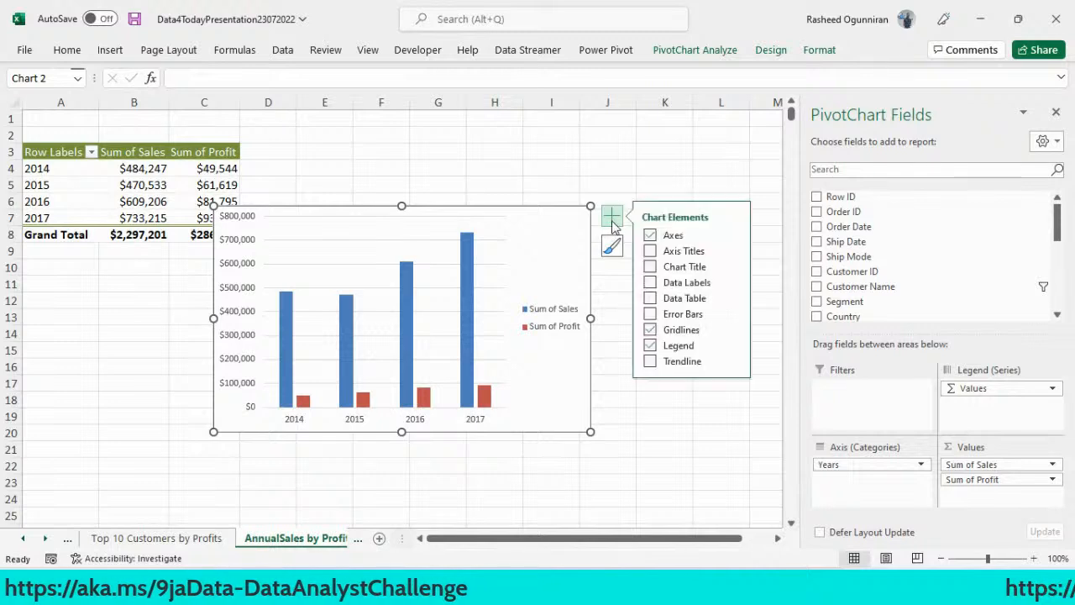
{"action": "left_click", "coordinate": [735, 346]}
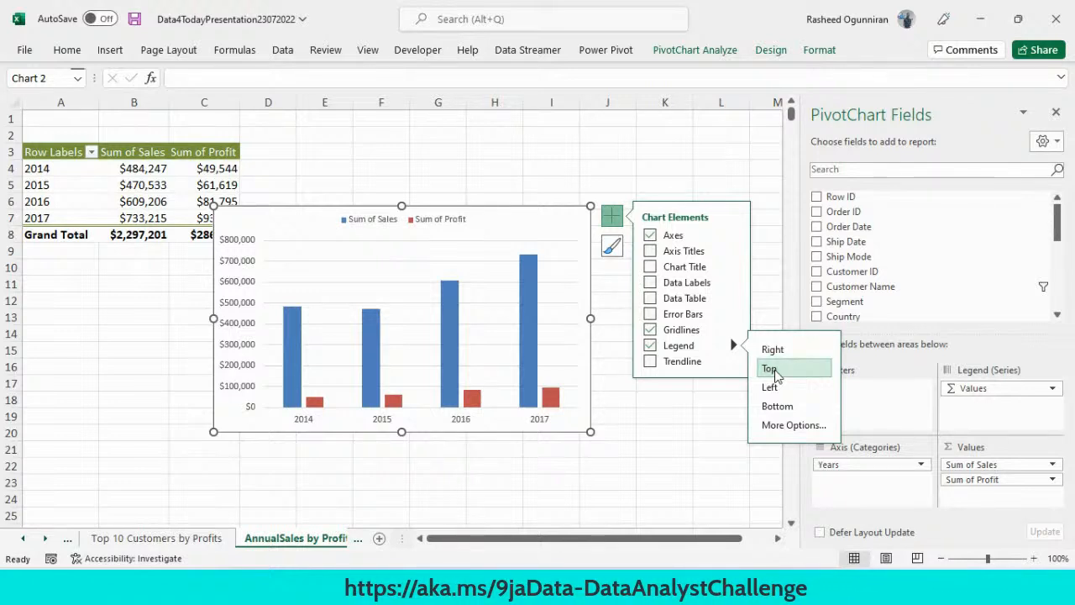
{"action": "left_click", "coordinate": [651, 332]}
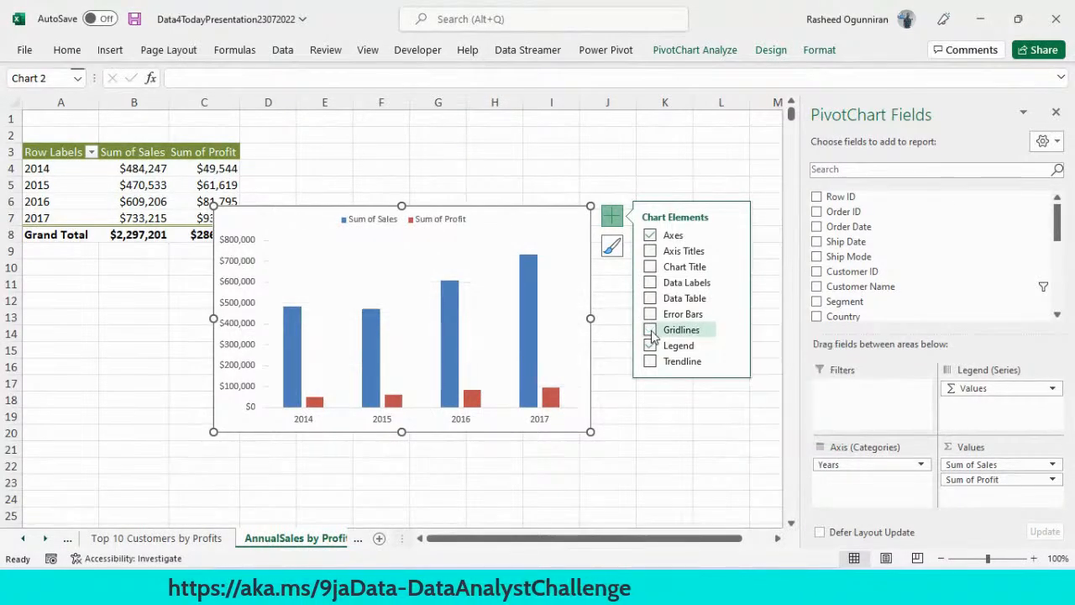
Add a chart title and replace its placeholder text with "Annal Sales by Profit".
{"action": "left_click", "coordinate": [651, 267]}
{"action": "left_click", "coordinate": [433, 221]}
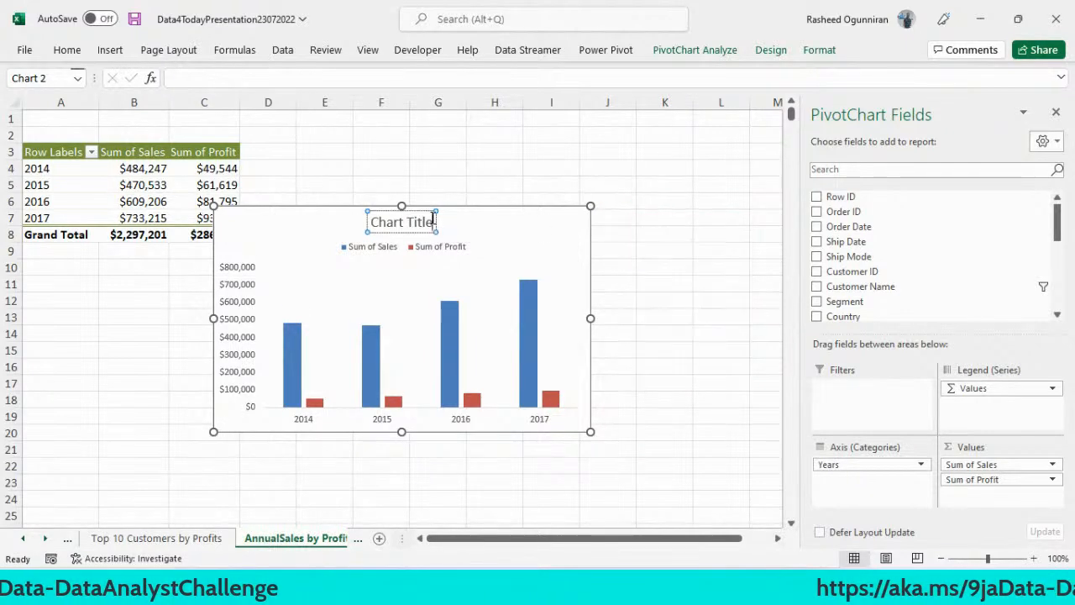
{"action": "key", "text": "BackSpace"}
{"action": "key", "text": "BackSpace"}
{"action": "key", "text": "BackSpace"}
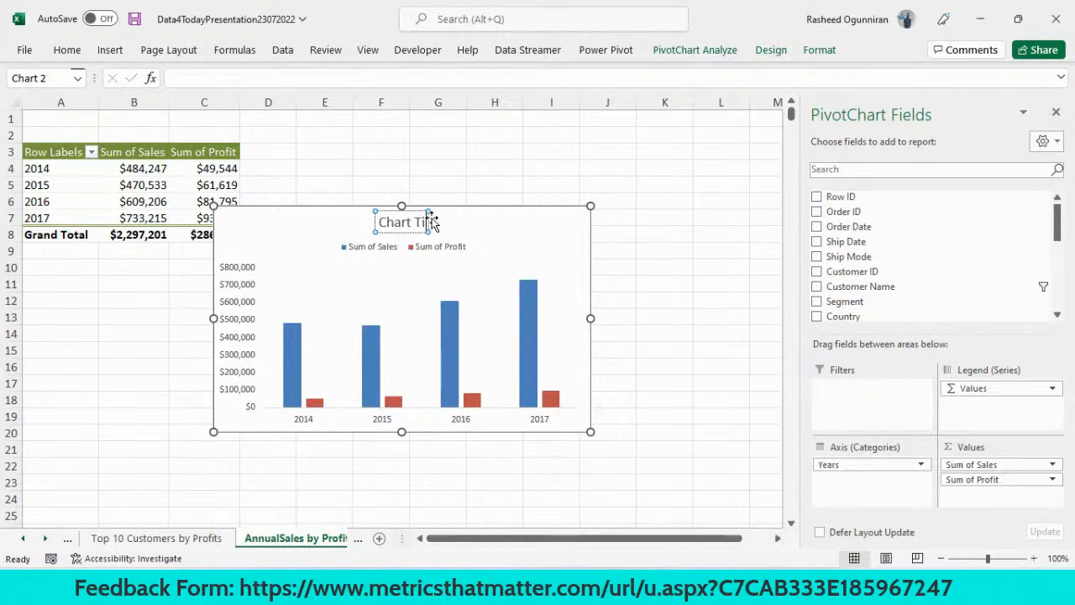
{"action": "key", "text": "BackSpace"}
{"action": "key", "text": "BackSpace"}
{"action": "key", "text": "BackSpace"}
{"action": "key", "text": "BackSpace"}
{"action": "key", "text": "BackSpace"}
{"action": "key", "text": "BackSpace"}
{"action": "key", "text": "BackSpace"}
{"action": "key", "text": "BackSpace"}
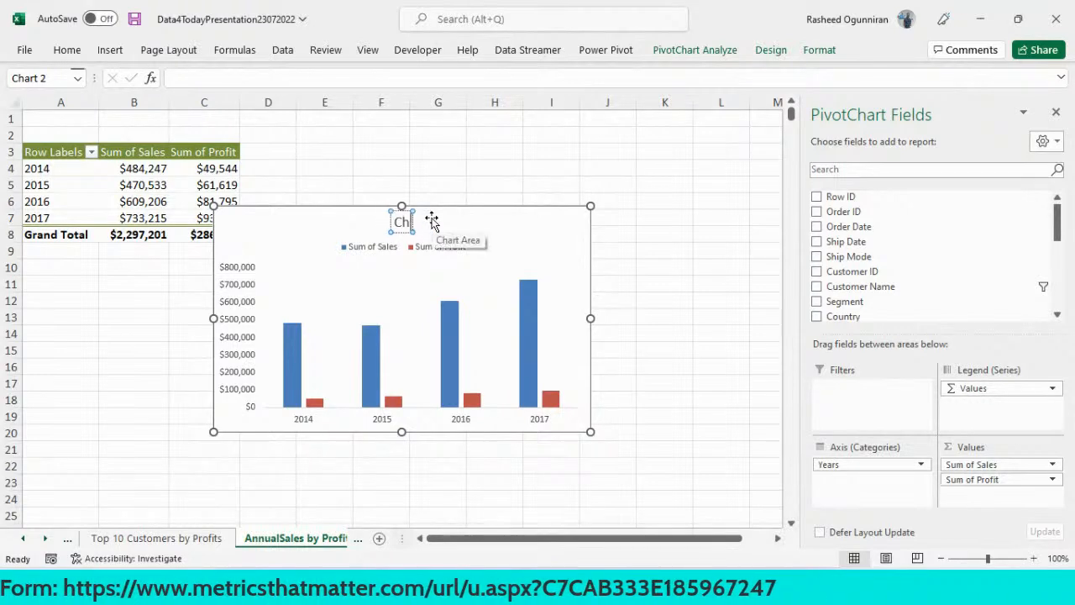
{"action": "type", "text": "An"}
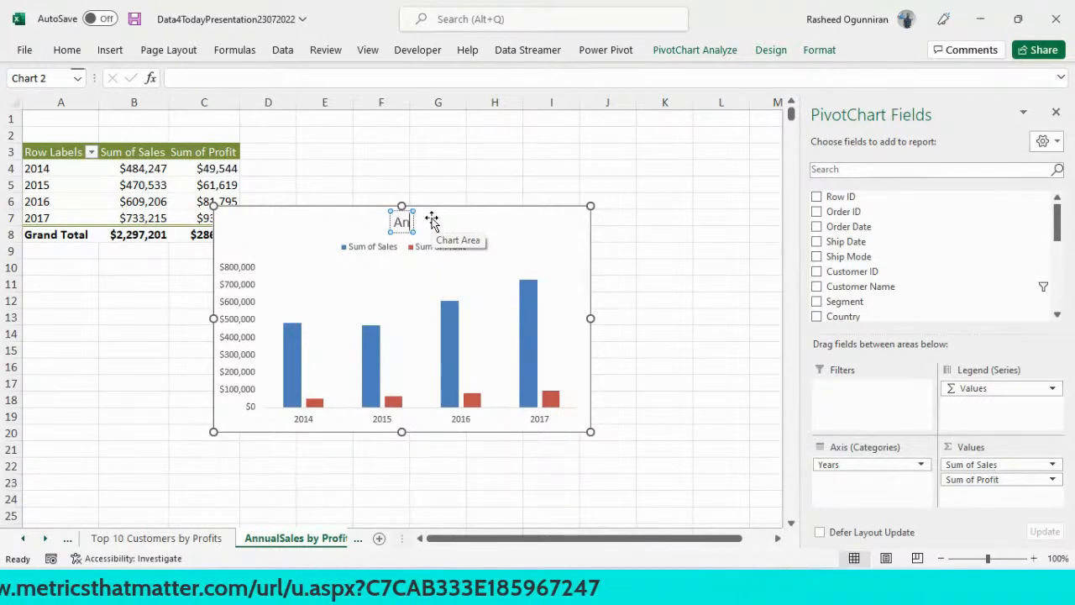
{"action": "type", "text": "u"}
{"action": "key", "text": "BackSpace"}
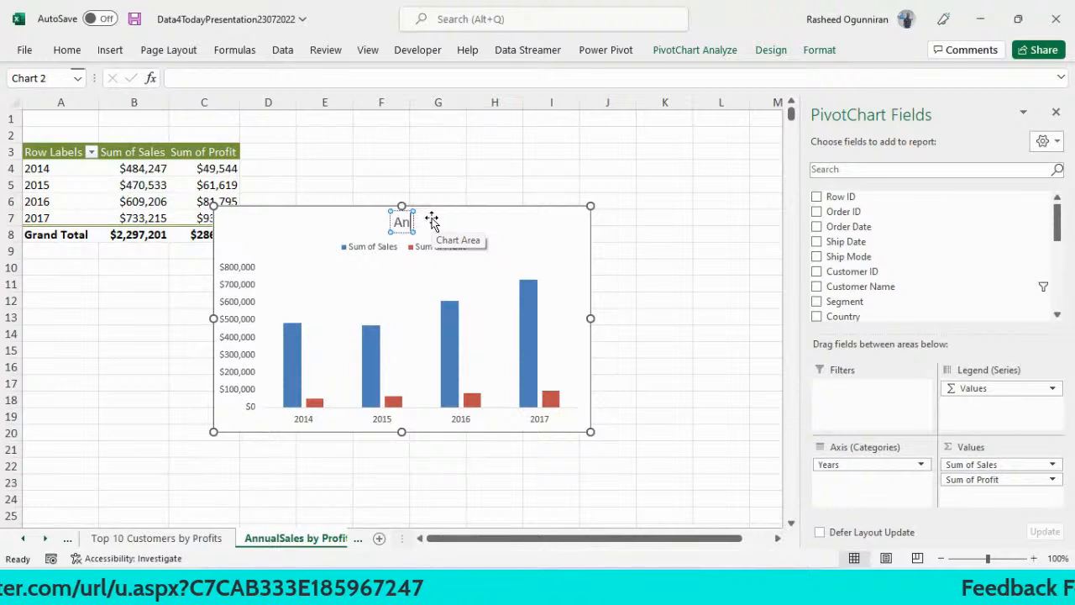
{"action": "type", "text": "nu"}
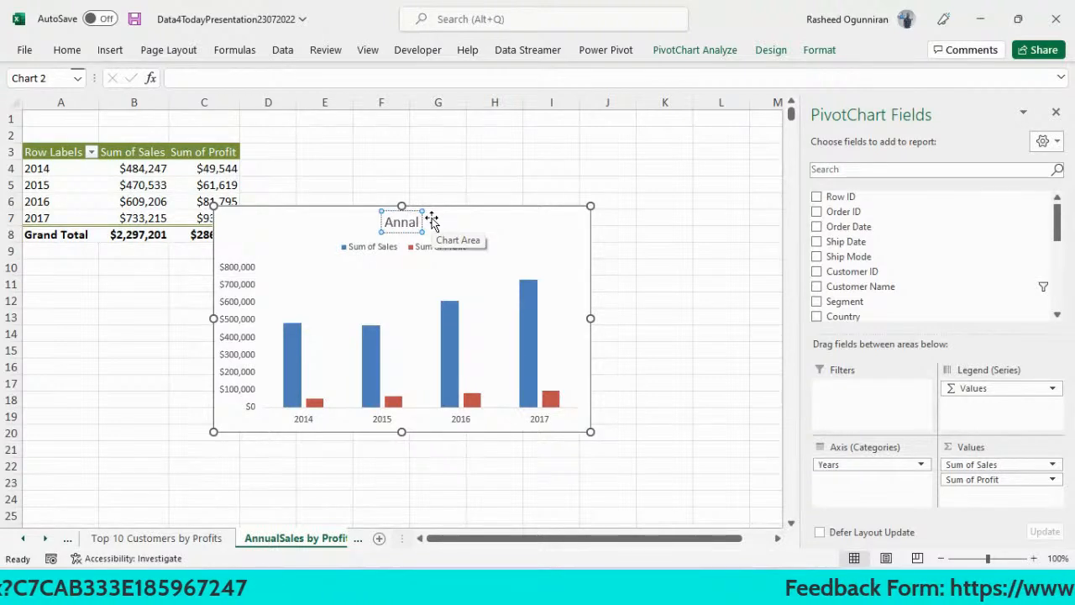
{"action": "type", "text": " Sale"}
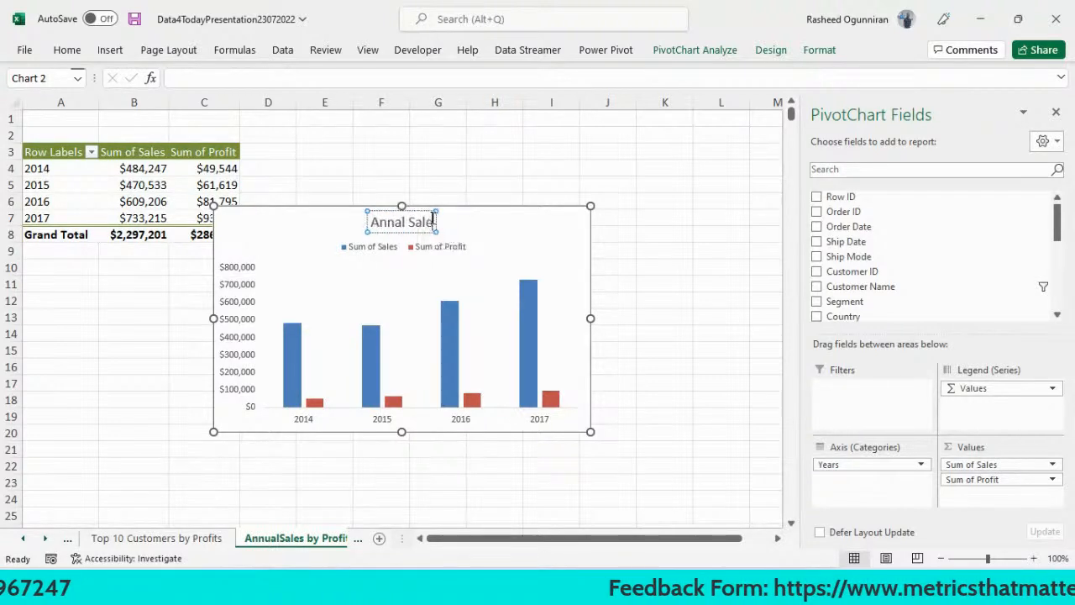
{"action": "type", "text": "s by"}
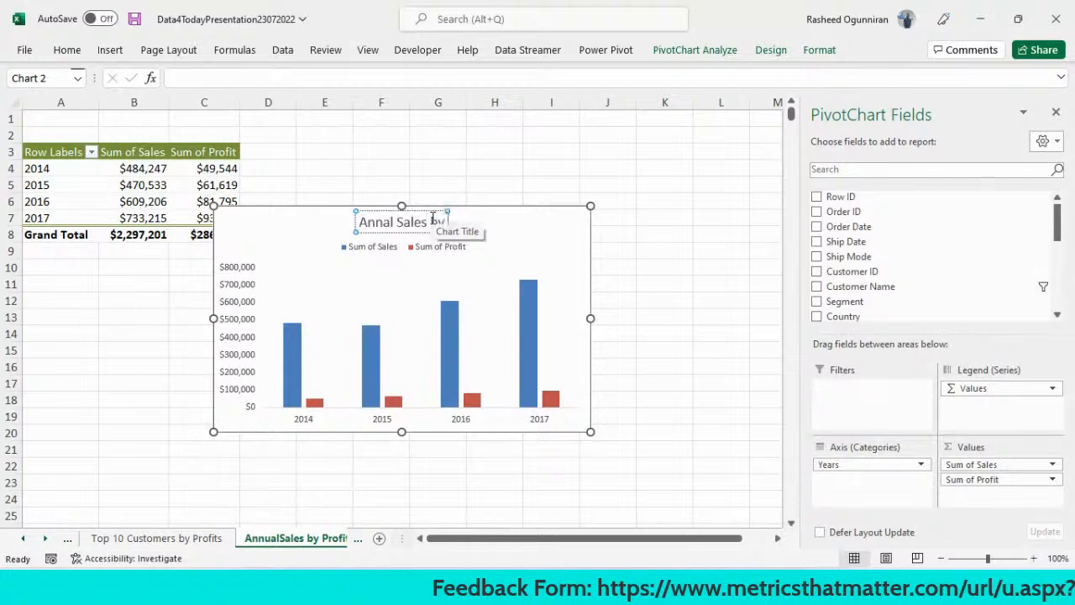
{"action": "type", "text": " Profit"}
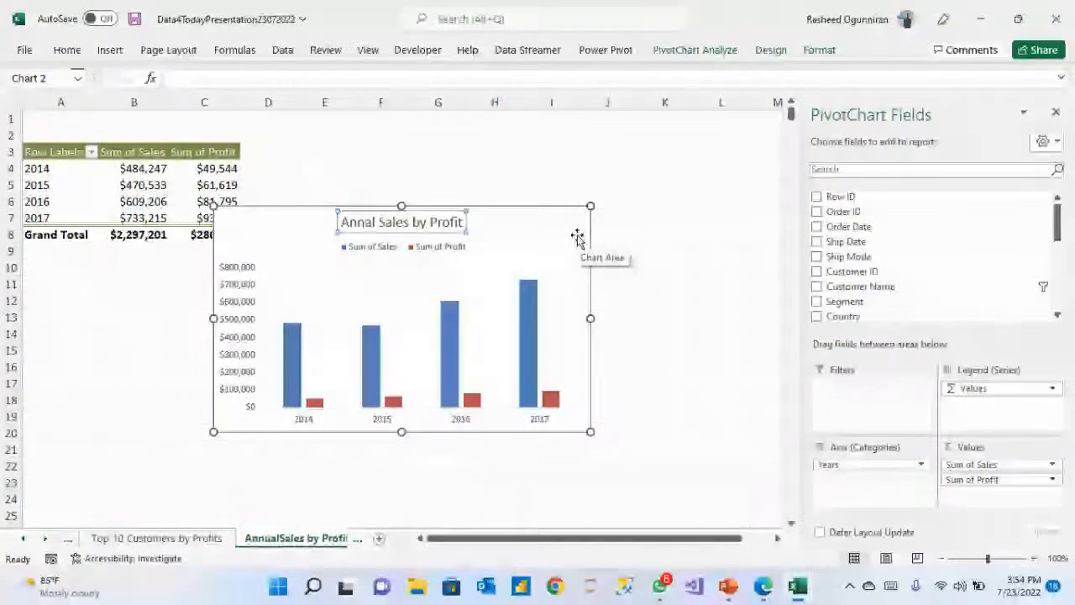
Correct the spelling of "Annal" to "Annual" in the chart title.
{"action": "key", "text": "Left"}
{"action": "key", "text": "Left"}
{"action": "key", "text": "Left"}
{"action": "key", "text": "Left"}
{"action": "key", "text": "Left"}
{"action": "key", "text": "Left"}
{"action": "key", "text": "Left"}
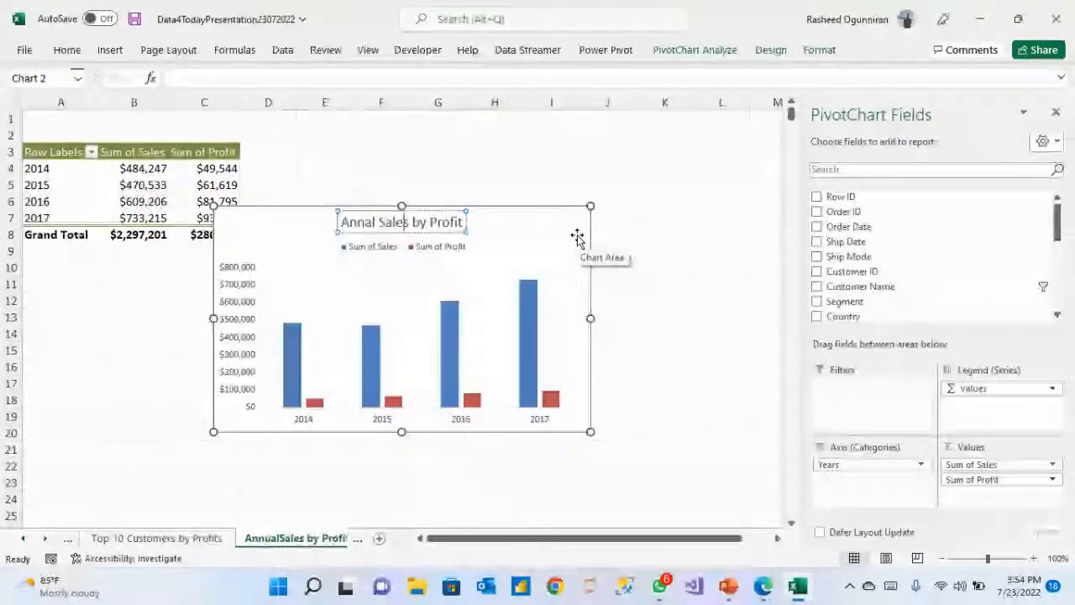
{"action": "key", "text": "Left"}
{"action": "key", "text": "Left"}
{"action": "key", "text": "Left"}
{"action": "key", "text": "Left"}
{"action": "key", "text": "Left"}
{"action": "key", "text": "Left"}
{"action": "key", "text": "Left"}
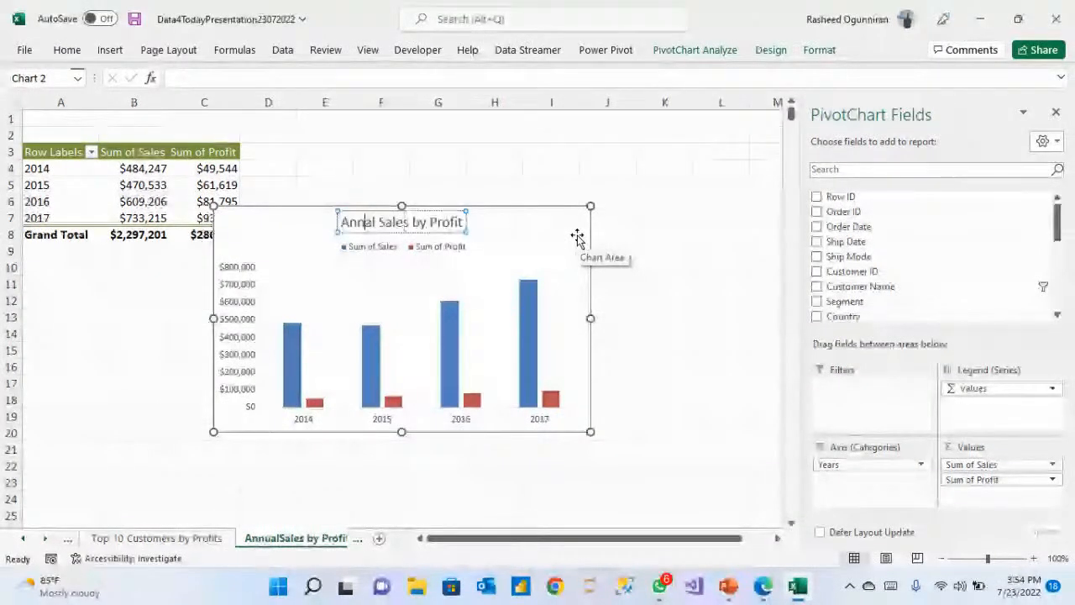
{"action": "type", "text": "u"}
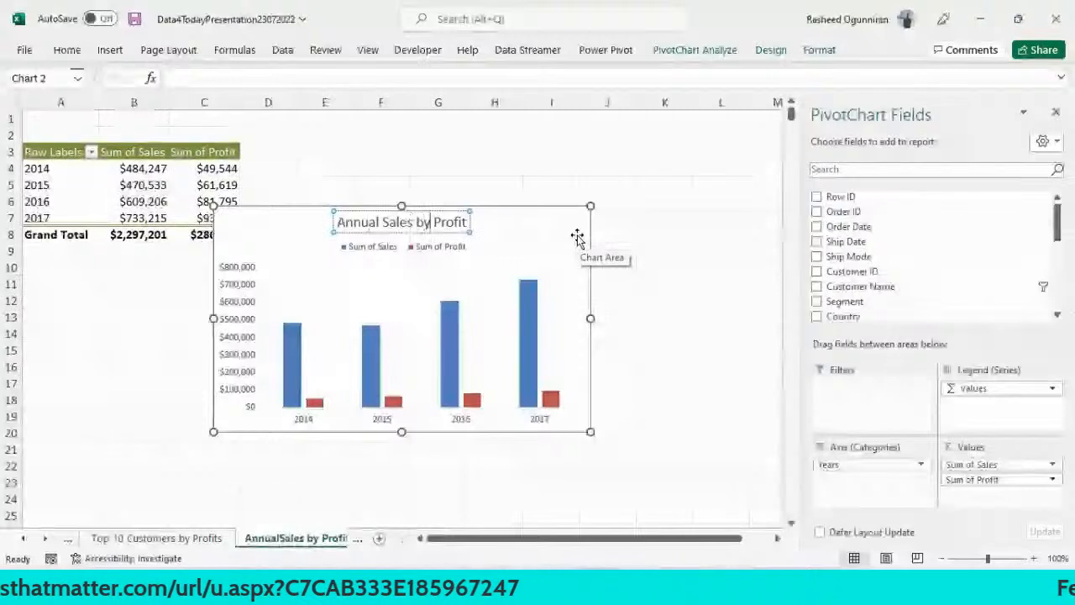
Replace "by" with "&" in the chart title so it reads "Annual Sales & Profit", keeping the title in its original position.
{"action": "key", "text": "BackSpace"}
{"action": "key", "text": "BackSpace"}
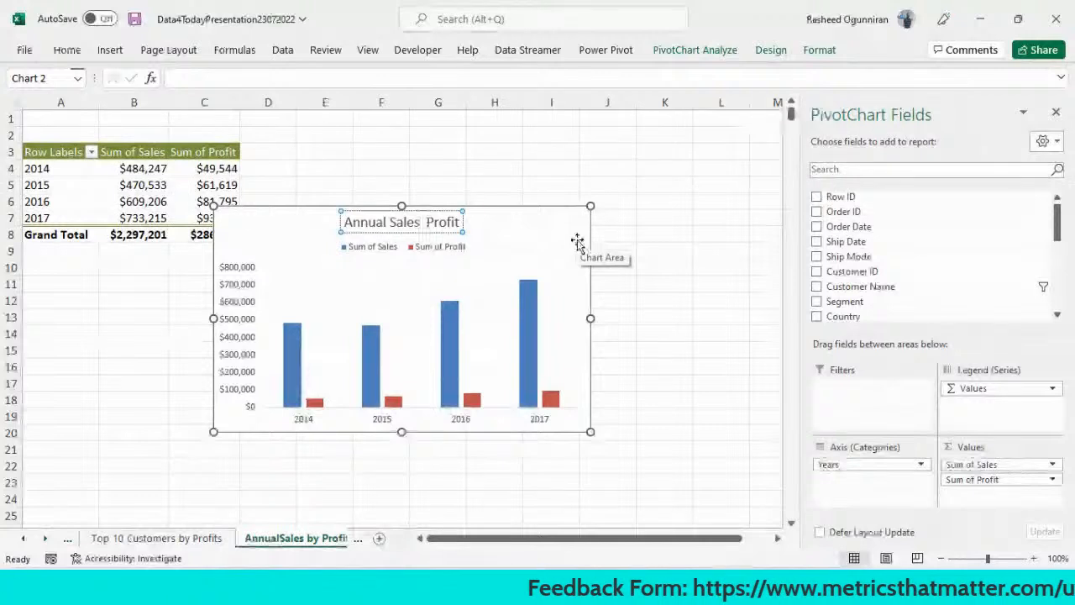
{"action": "type", "text": "&"}
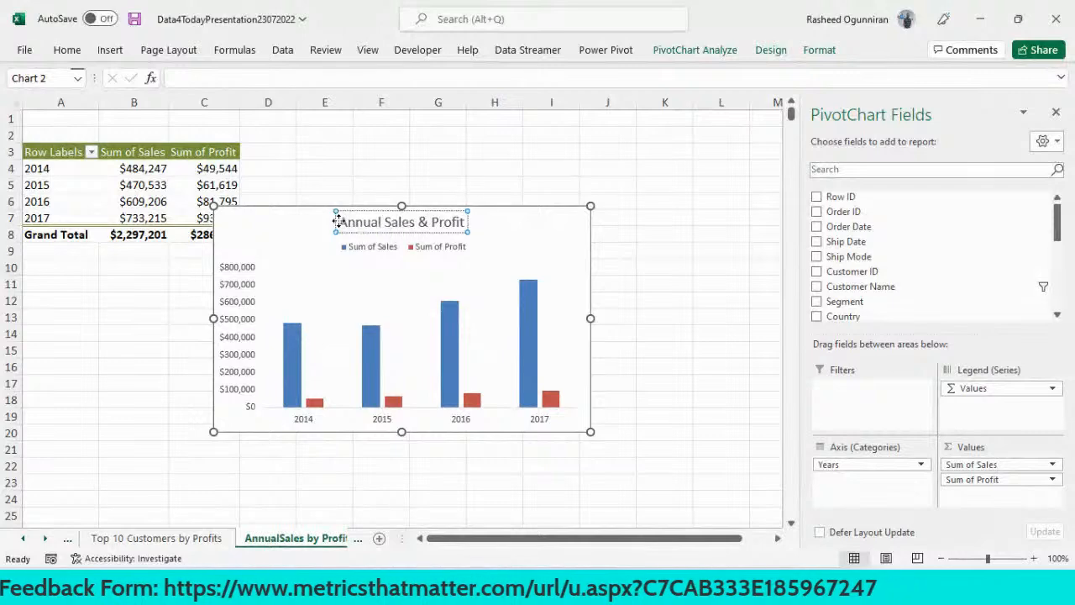
{"action": "left_click_drag", "start_coordinate": [339, 214], "coordinate": [402, 207]}
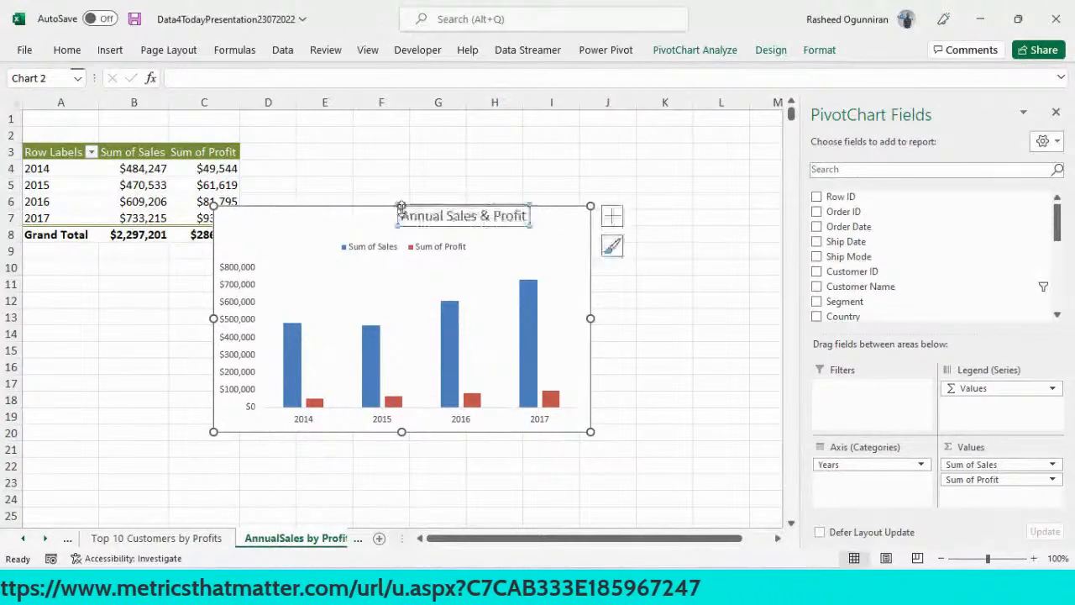
{"action": "key", "text": "ctrl+z"}
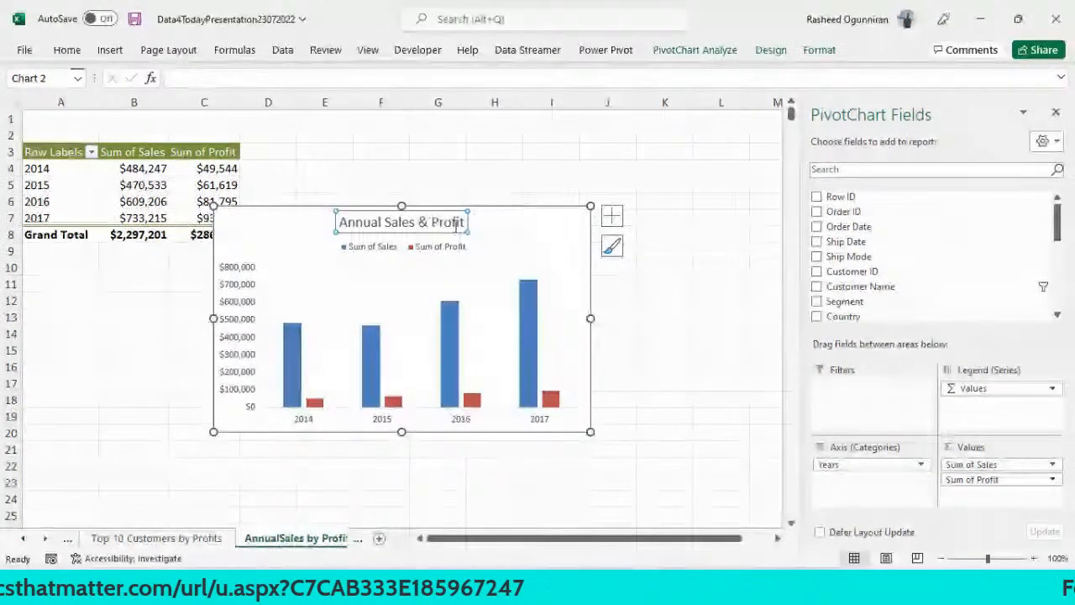
Format the "Annual Sales & Profit" chart title in bold Maiandra GD.
{"action": "left_click_drag", "start_coordinate": [467, 222], "coordinate": [355, 225]}
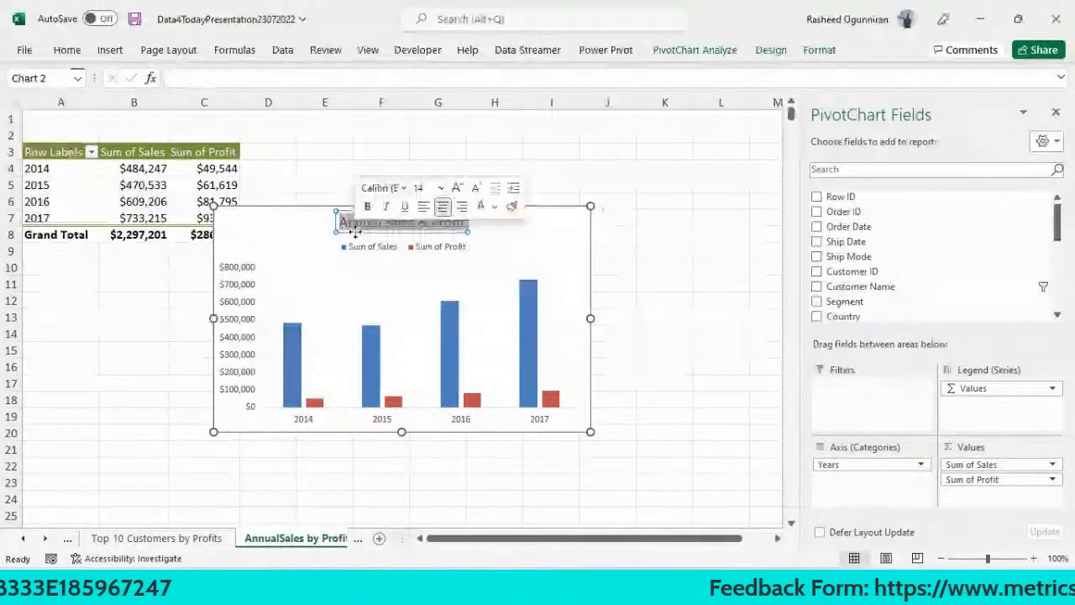
{"action": "left_click", "coordinate": [67, 50]}
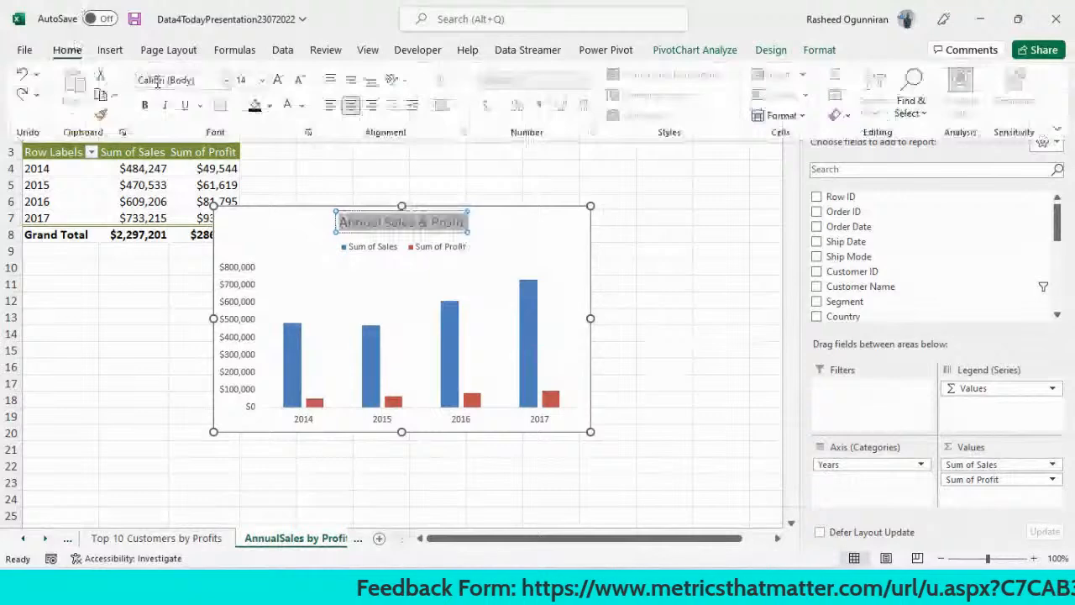
{"action": "left_click", "coordinate": [157, 81]}
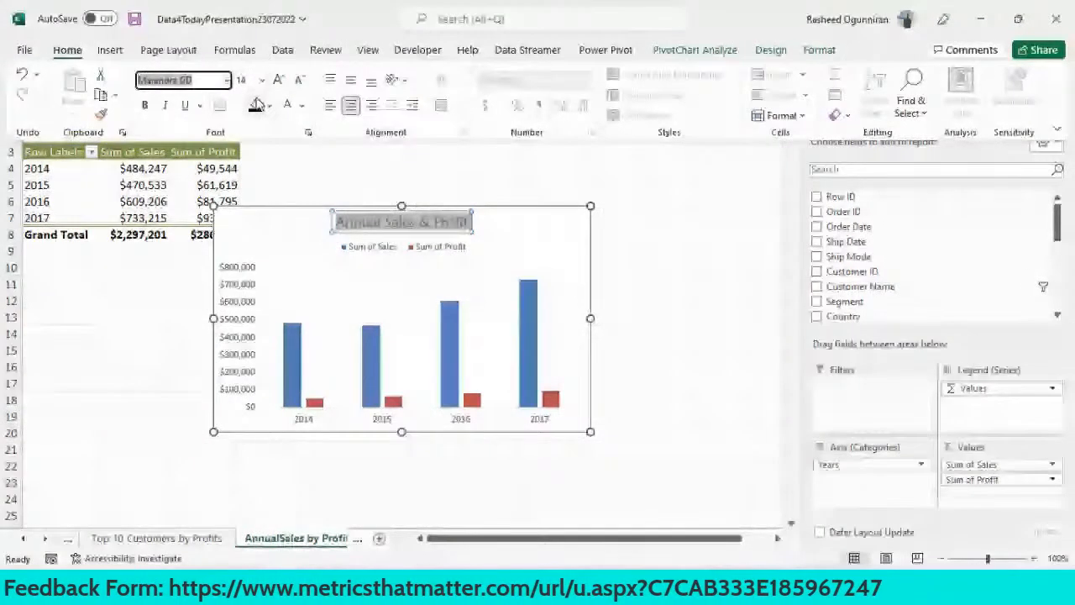
{"action": "key", "text": "ctrl+b"}
{"action": "key", "text": "Escape"}
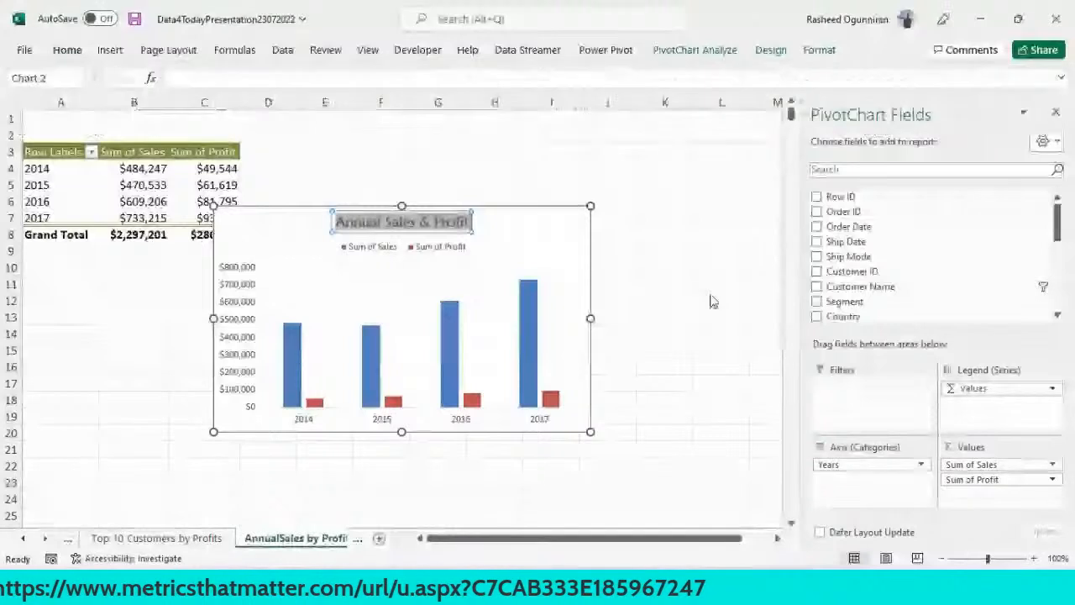
{"action": "left_click", "coordinate": [697, 290]}
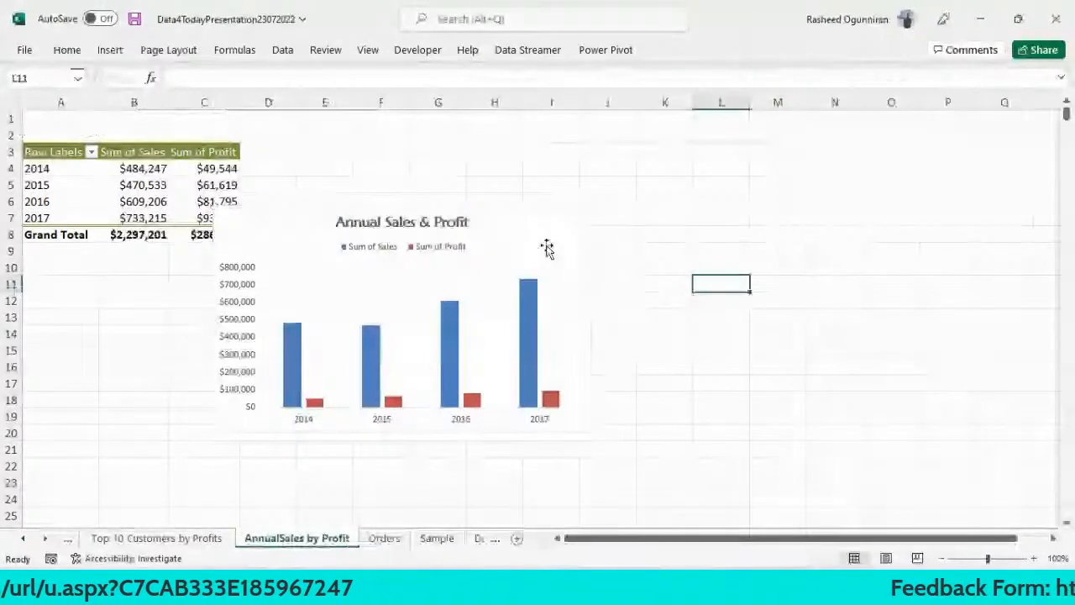
Remove the outline from the chart area of the Annual Sales & Profit chart.
{"action": "left_click", "coordinate": [546, 248]}
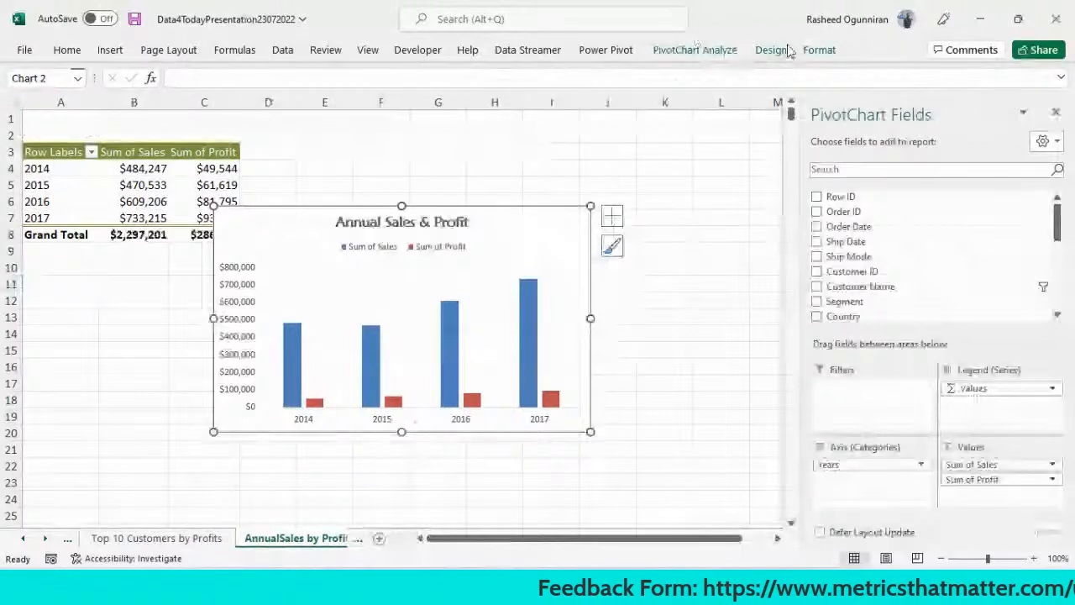
{"action": "left_click", "coordinate": [814, 52]}
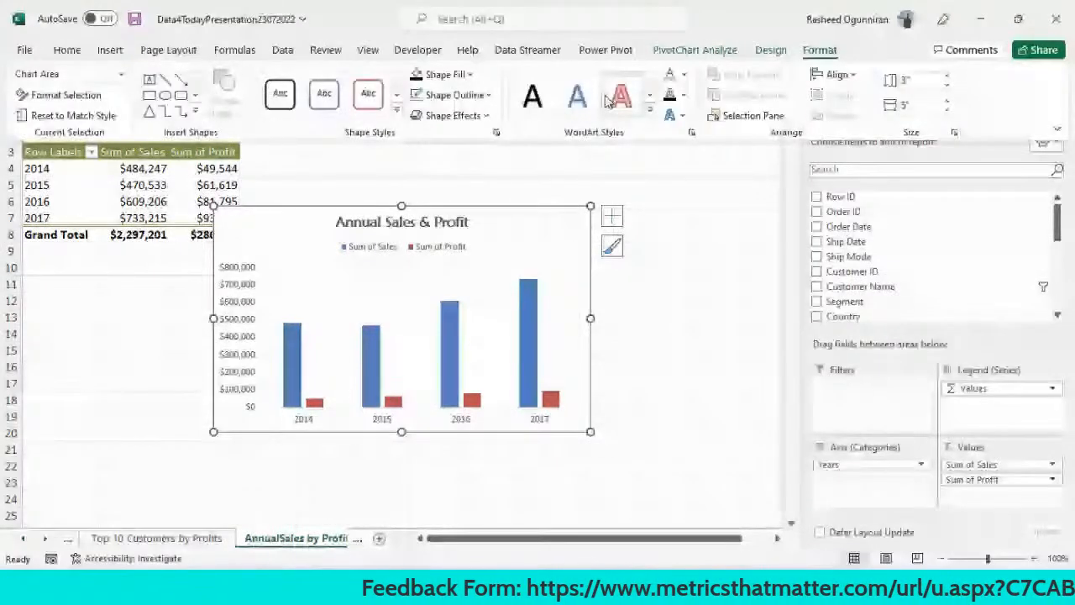
{"action": "left_click", "coordinate": [490, 97]}
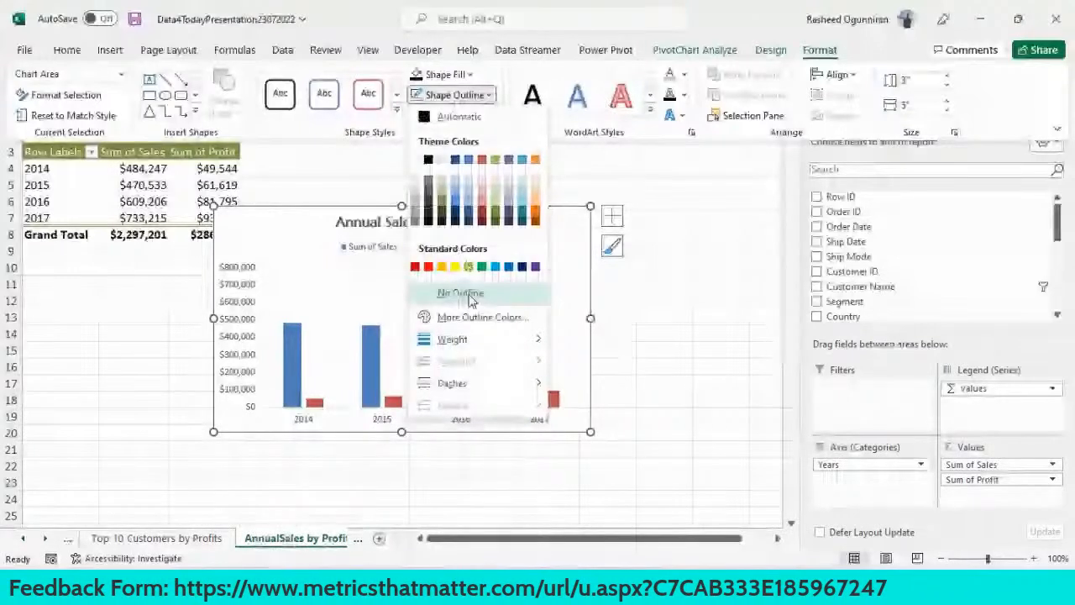
{"action": "left_click", "coordinate": [467, 294]}
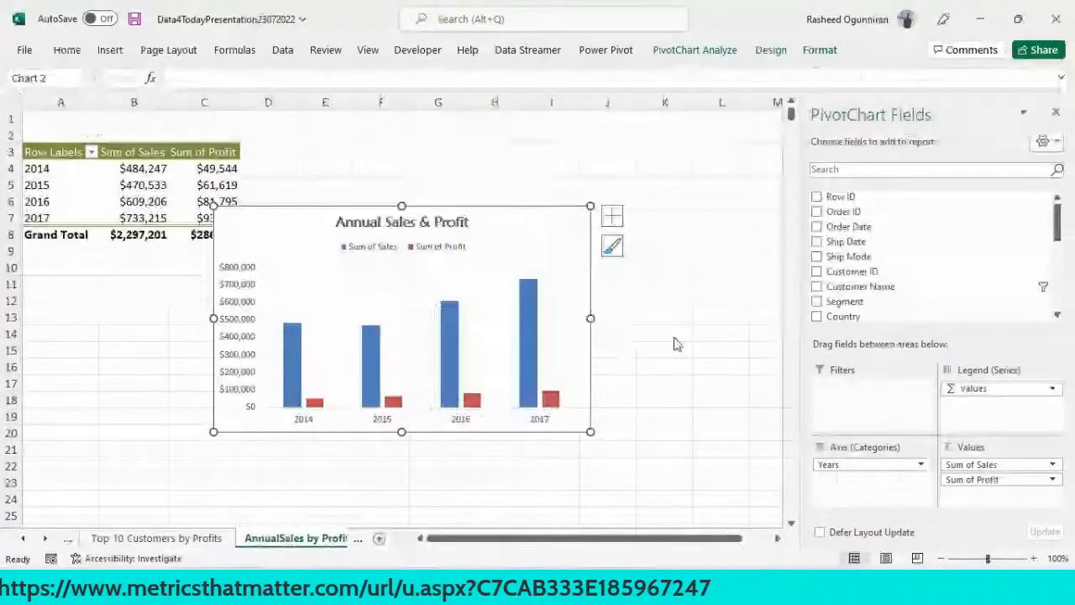
{"action": "left_click", "coordinate": [673, 336]}
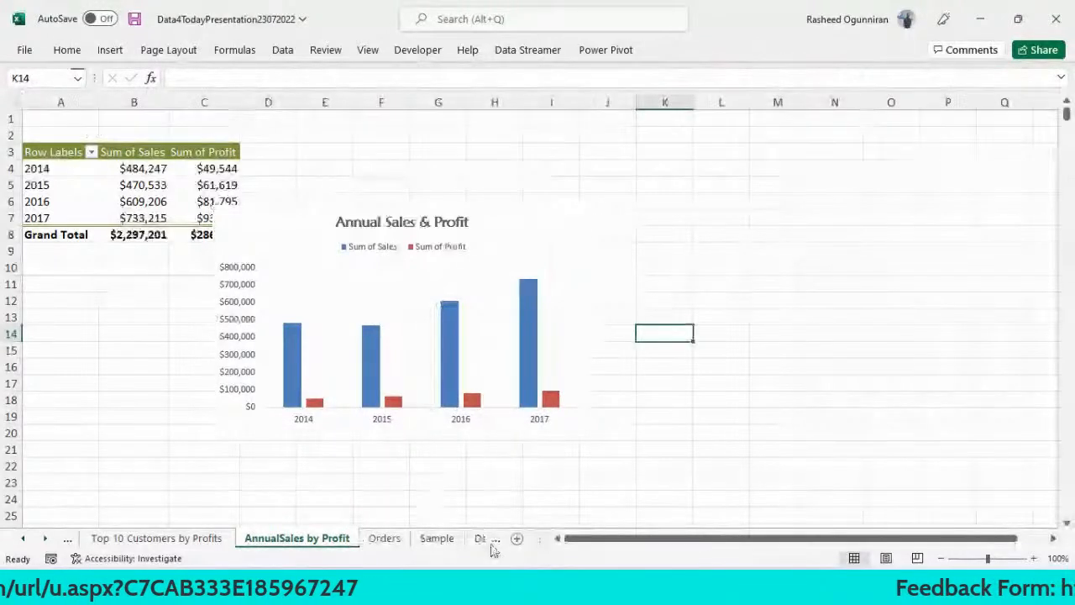
Copy the Annual Sales & Profit chart from its pivot sheet and paste it onto the Dashboard sheet.
{"action": "left_click", "coordinate": [483, 540]}
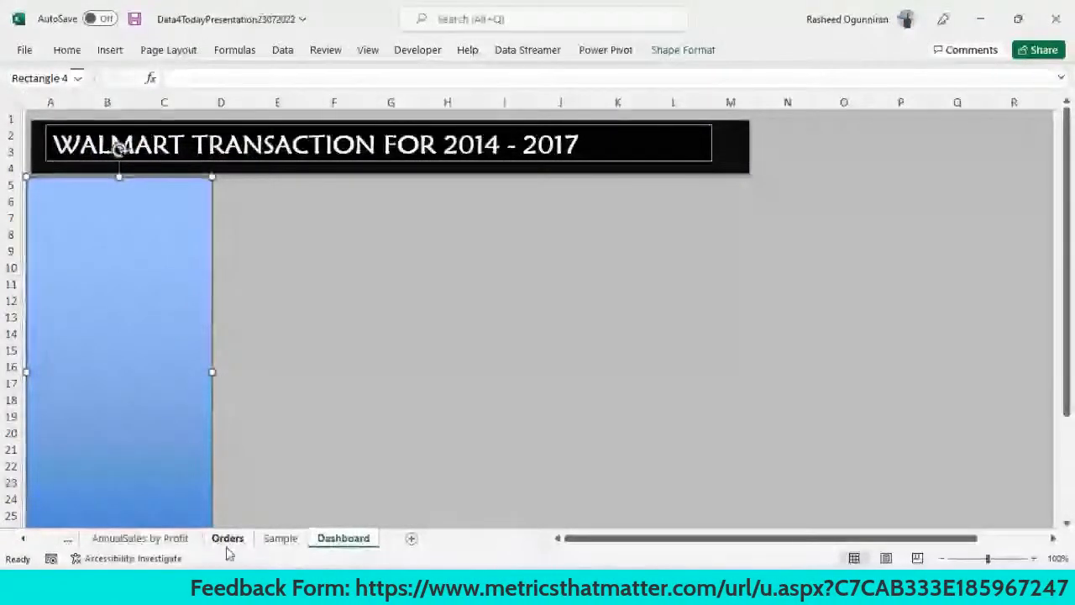
{"action": "left_click", "coordinate": [172, 542]}
{"action": "left_click", "coordinate": [403, 302]}
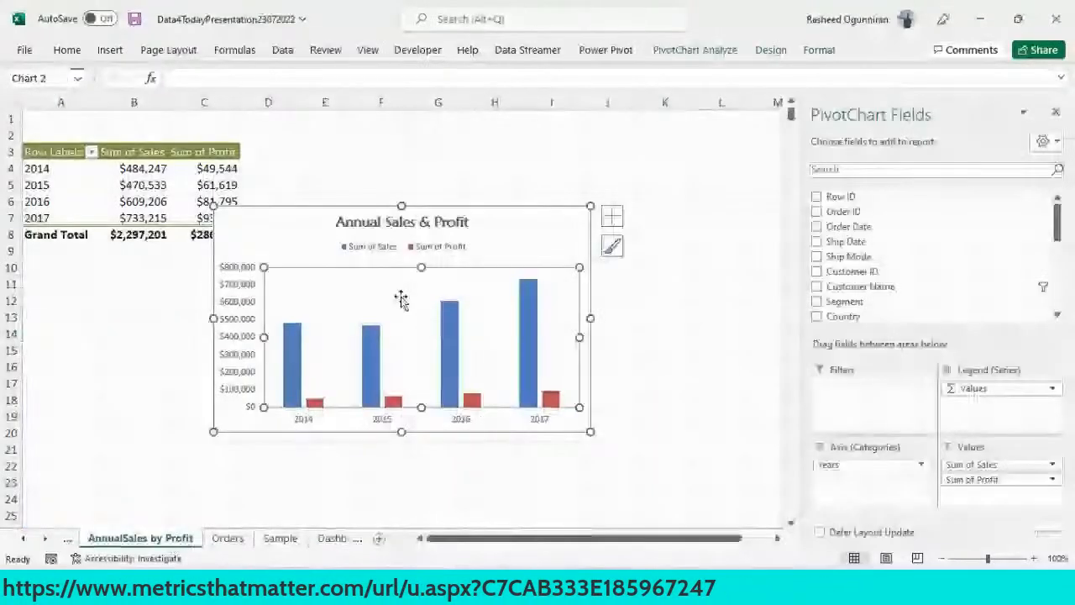
{"action": "left_click", "coordinate": [304, 239]}
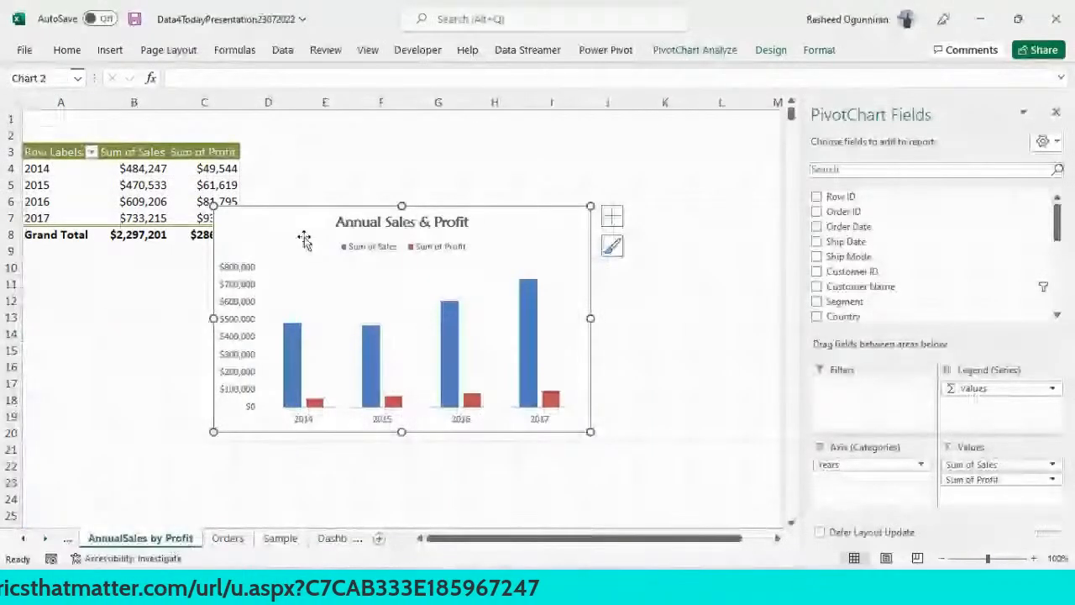
{"action": "right_click", "coordinate": [305, 241]}
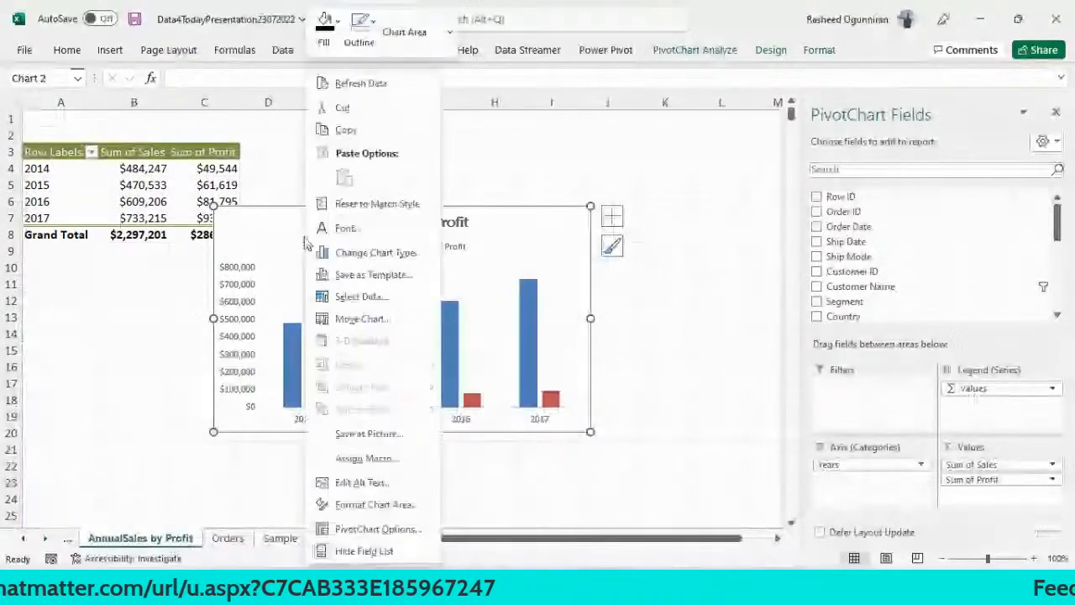
{"action": "left_click", "coordinate": [345, 129]}
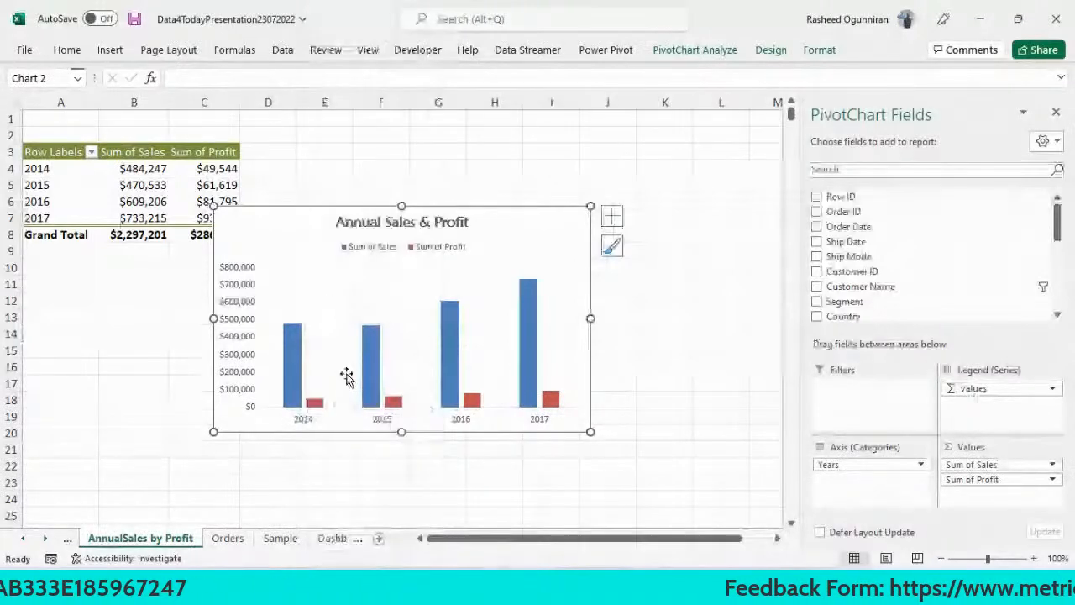
{"action": "left_click", "coordinate": [332, 538]}
{"action": "left_click", "coordinate": [362, 288]}
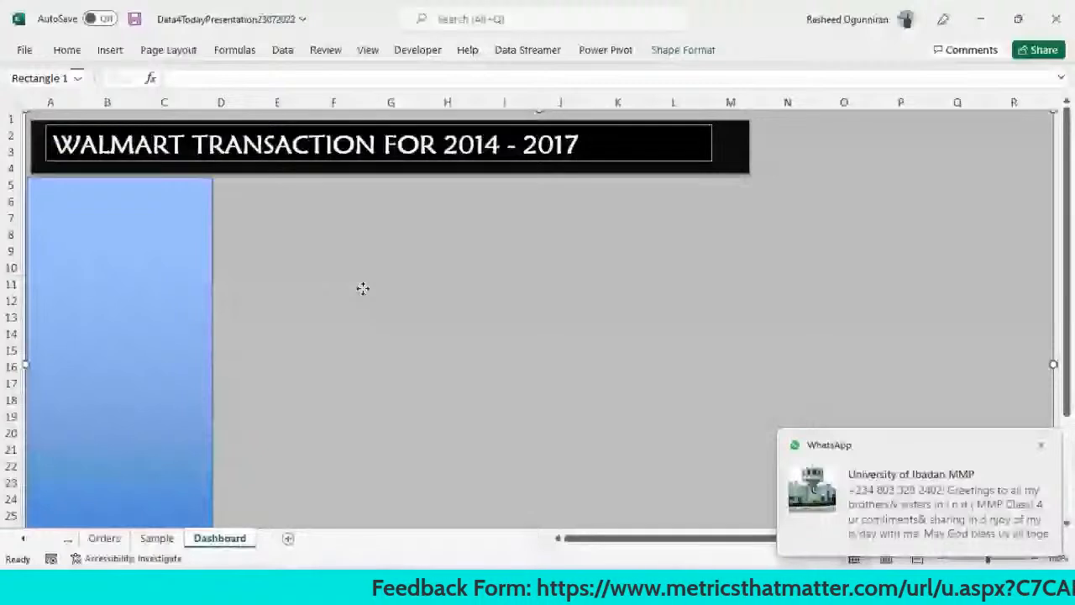
{"action": "left_click", "coordinate": [367, 297]}
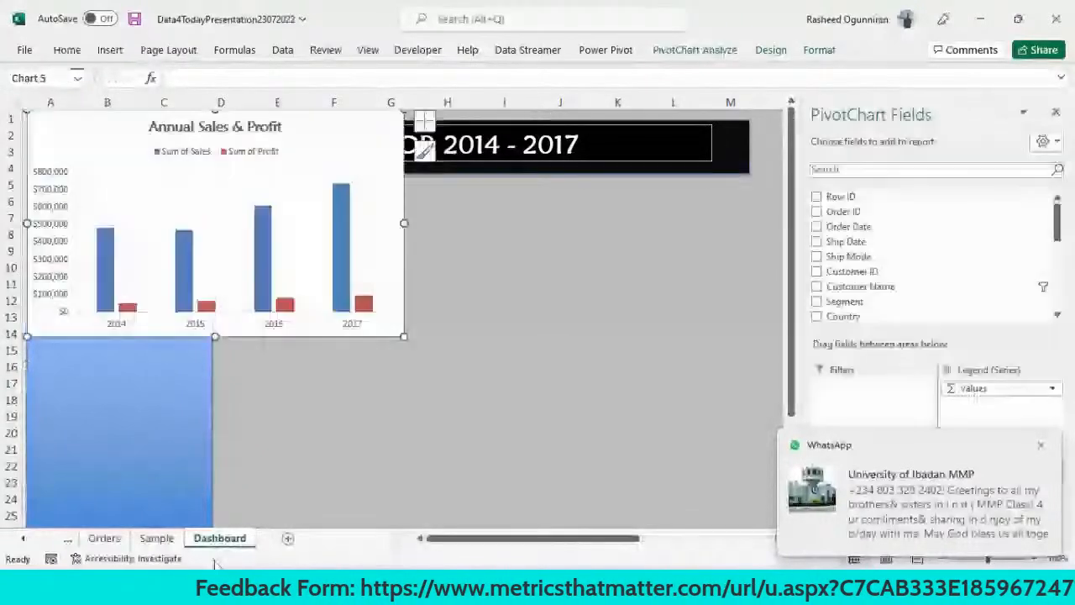
Remove the gridlines from the bar chart on the Top 10 Customers by Profits sheet.
{"action": "left_click", "coordinate": [67, 540]}
{"action": "left_click", "coordinate": [67, 541]}
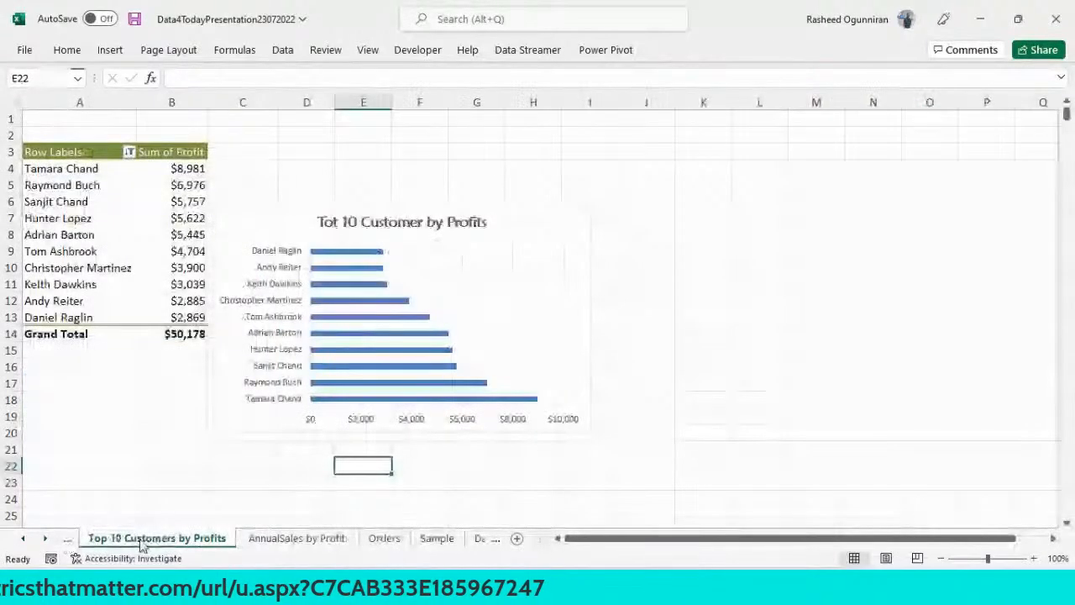
{"action": "left_click", "coordinate": [502, 238]}
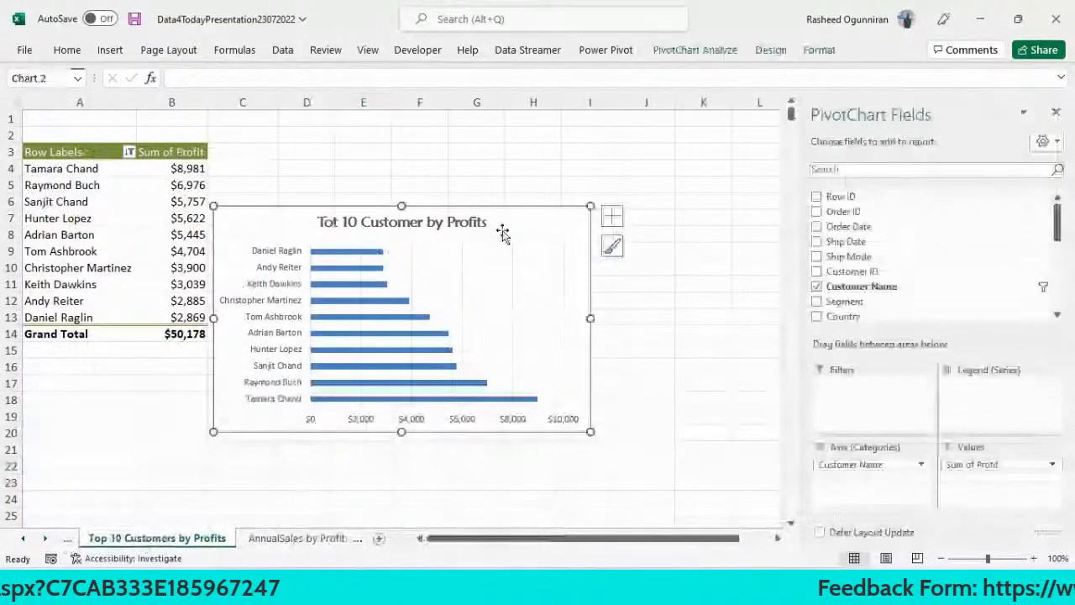
{"action": "left_click", "coordinate": [613, 220]}
{"action": "left_click", "coordinate": [651, 332]}
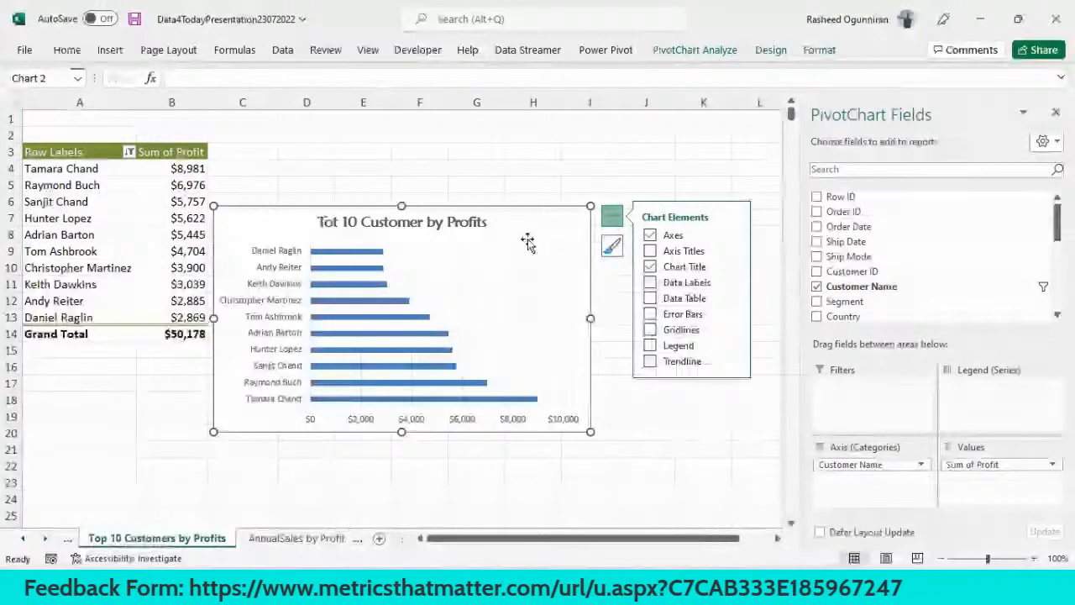
{"action": "key", "text": "Escape"}
{"action": "left_click", "coordinate": [513, 269]}
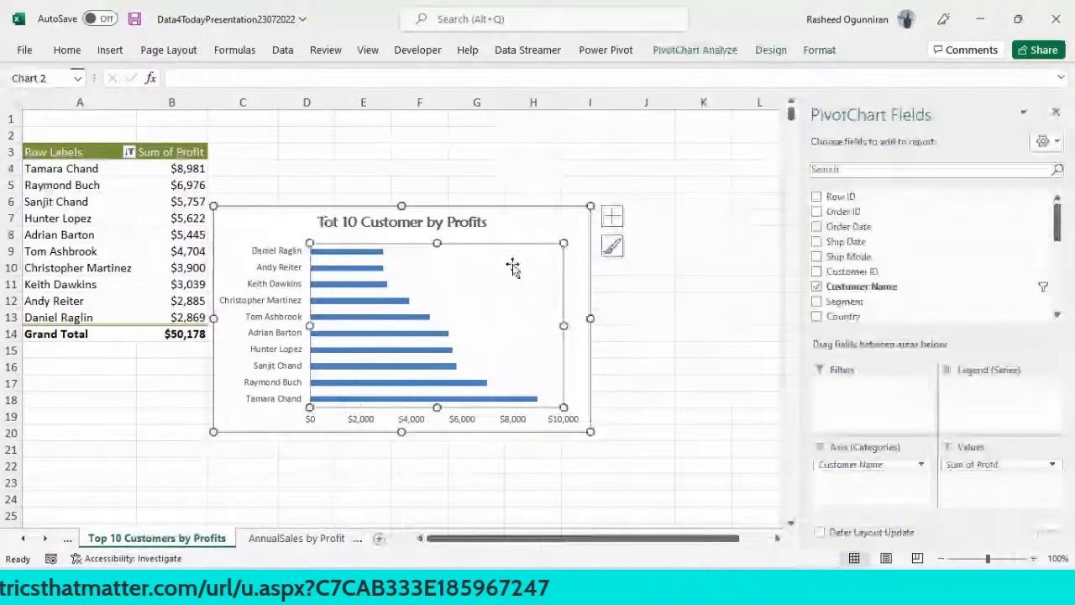
Look through the Dashboard and pivot chart sheets, and select the ship mode chart on the Ship by Sales & Profit sheet.
{"action": "left_click", "coordinate": [361, 542]}
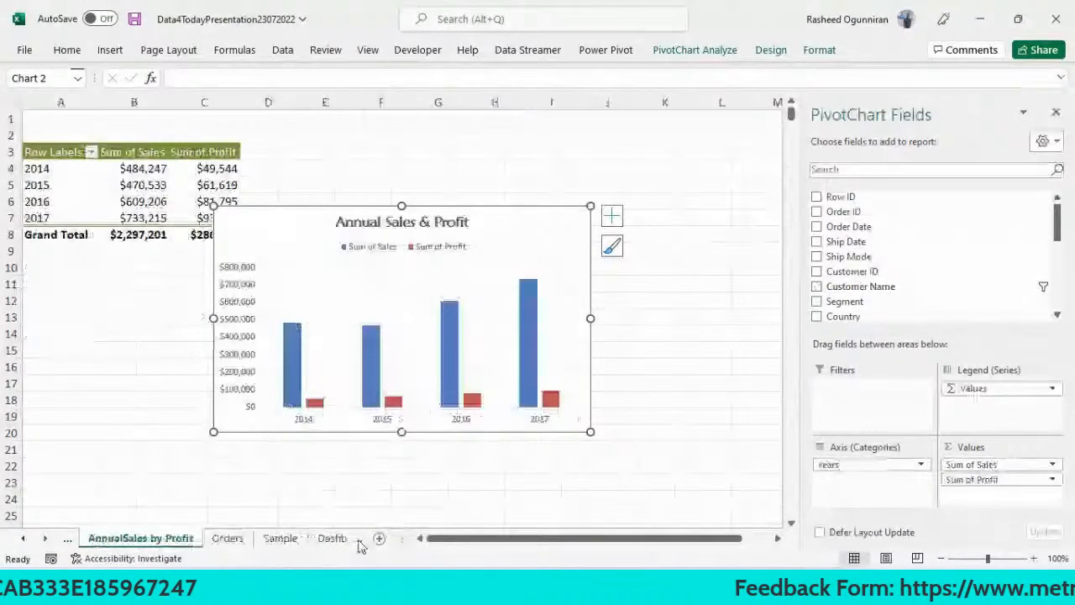
{"action": "left_click", "coordinate": [356, 541]}
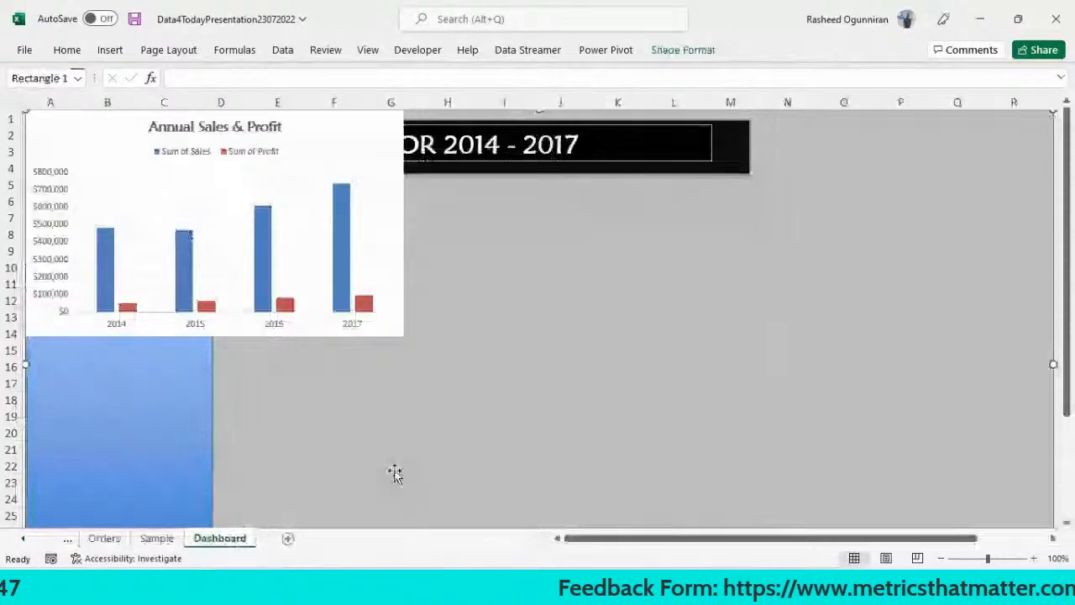
{"action": "left_click", "coordinate": [66, 543]}
{"action": "left_click", "coordinate": [65, 542]}
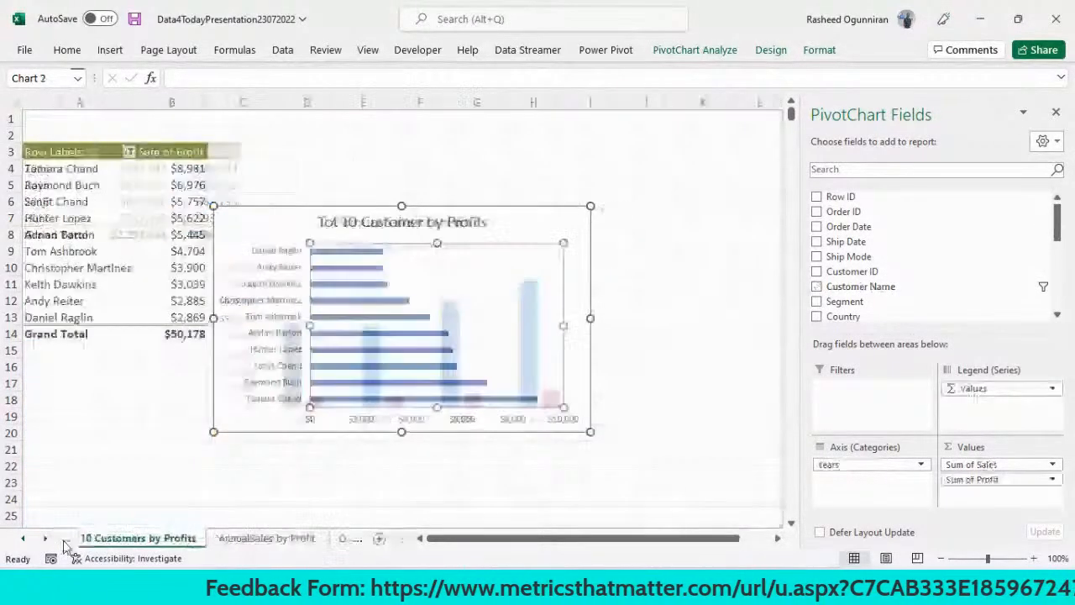
{"action": "left_click", "coordinate": [66, 543]}
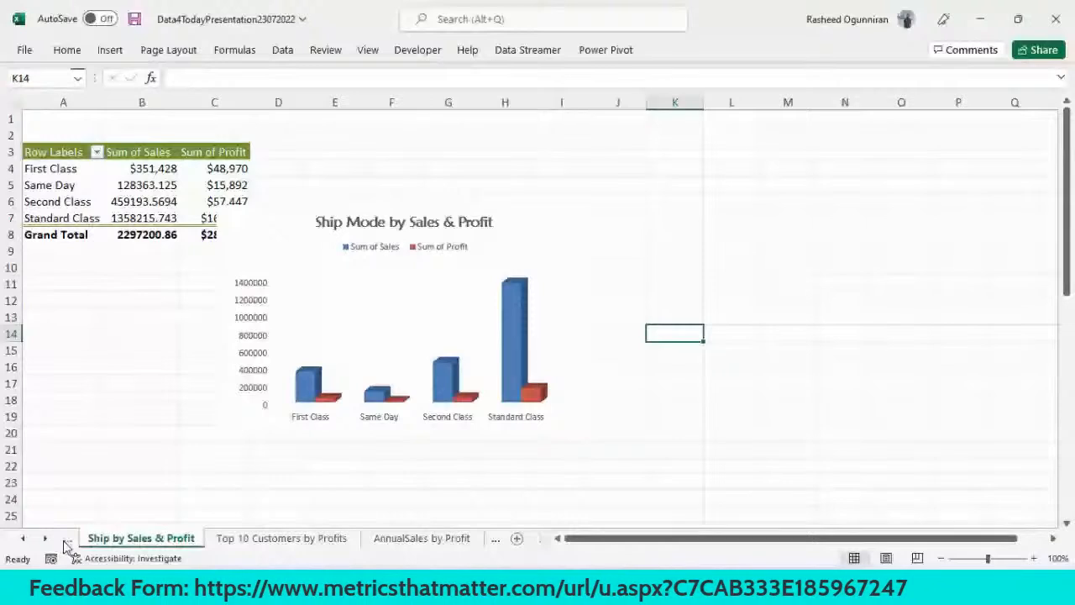
{"action": "left_click", "coordinate": [66, 543]}
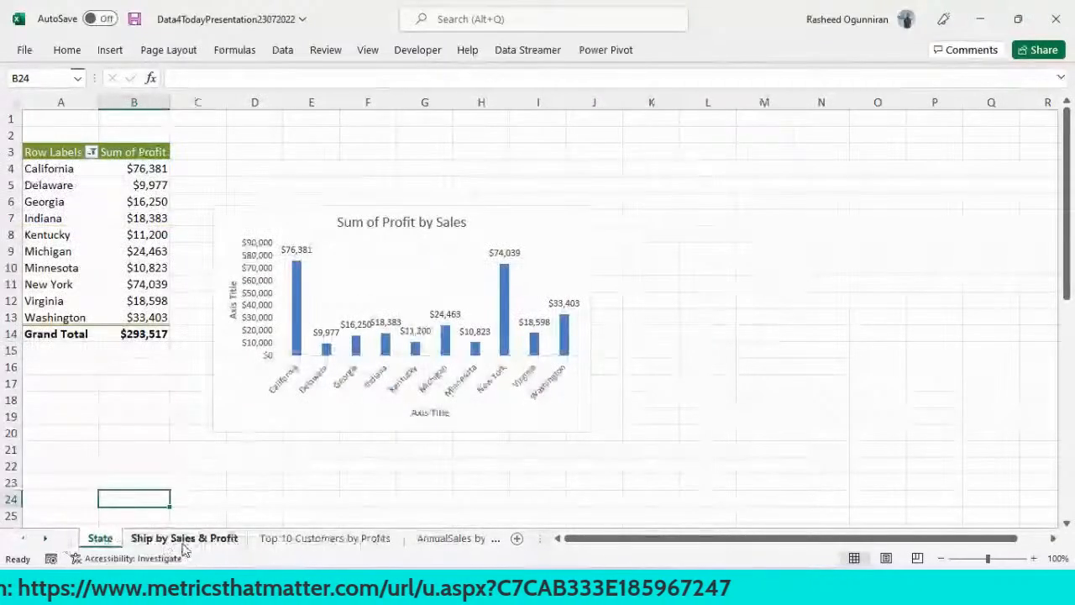
{"action": "left_click", "coordinate": [183, 544]}
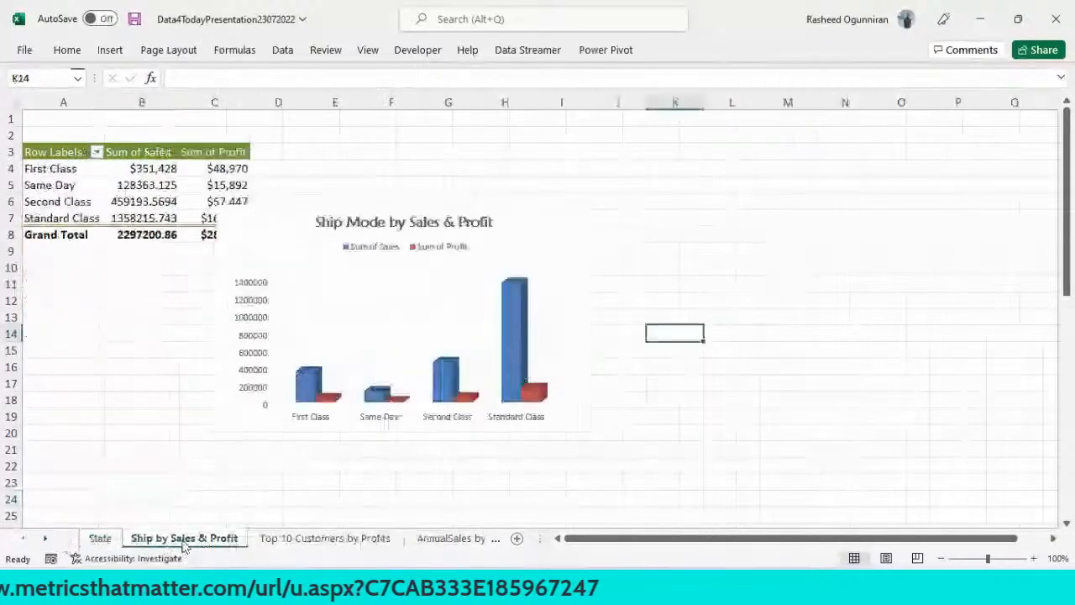
{"action": "right_click", "coordinate": [428, 330]}
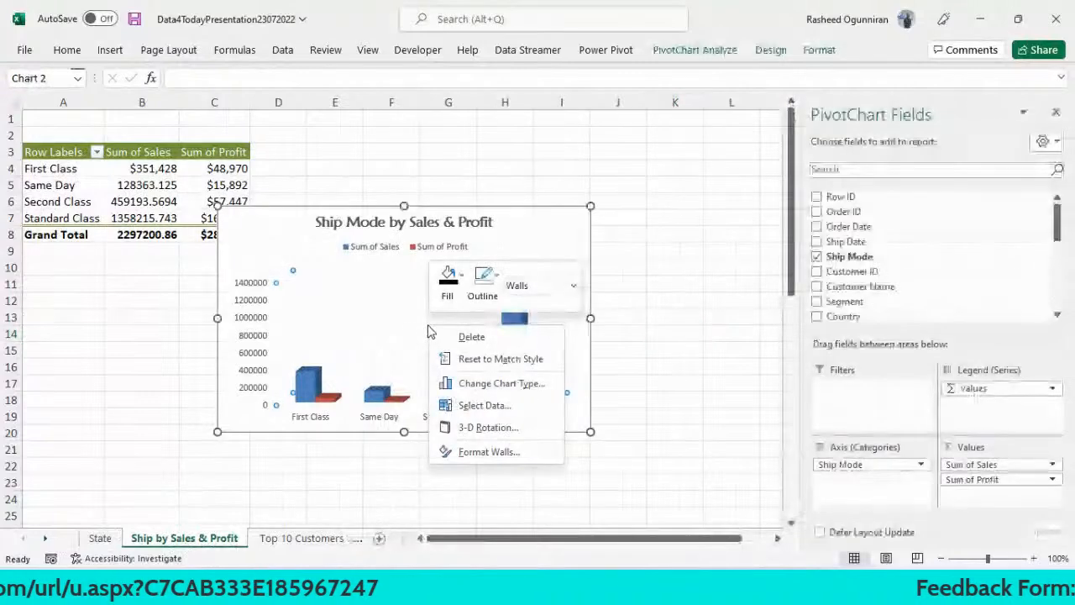
{"action": "left_click", "coordinate": [294, 249]}
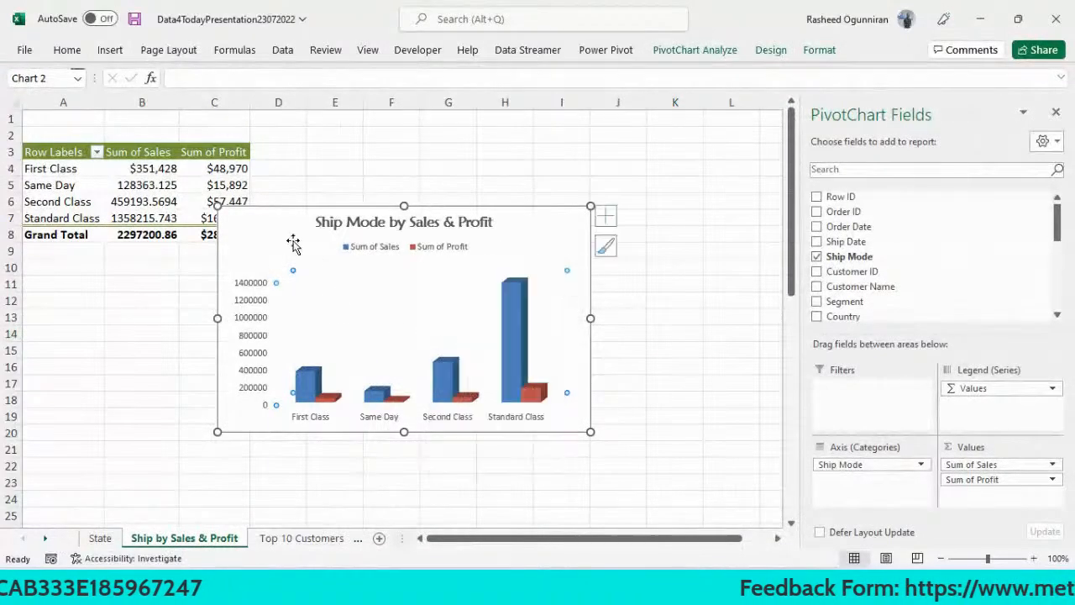
{"action": "right_click", "coordinate": [294, 249]}
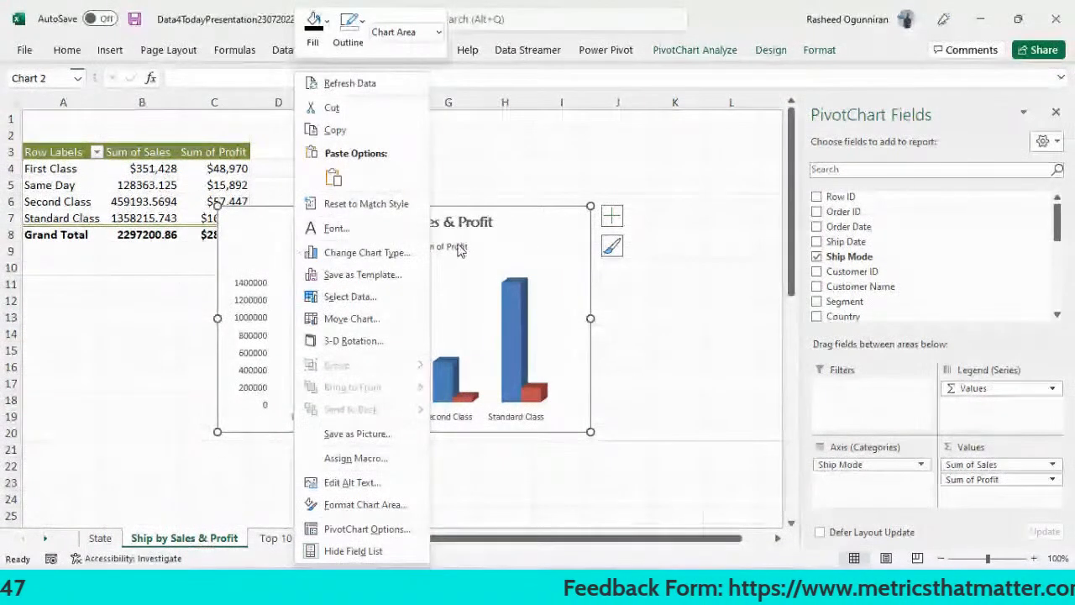
{"action": "key", "text": "Escape"}
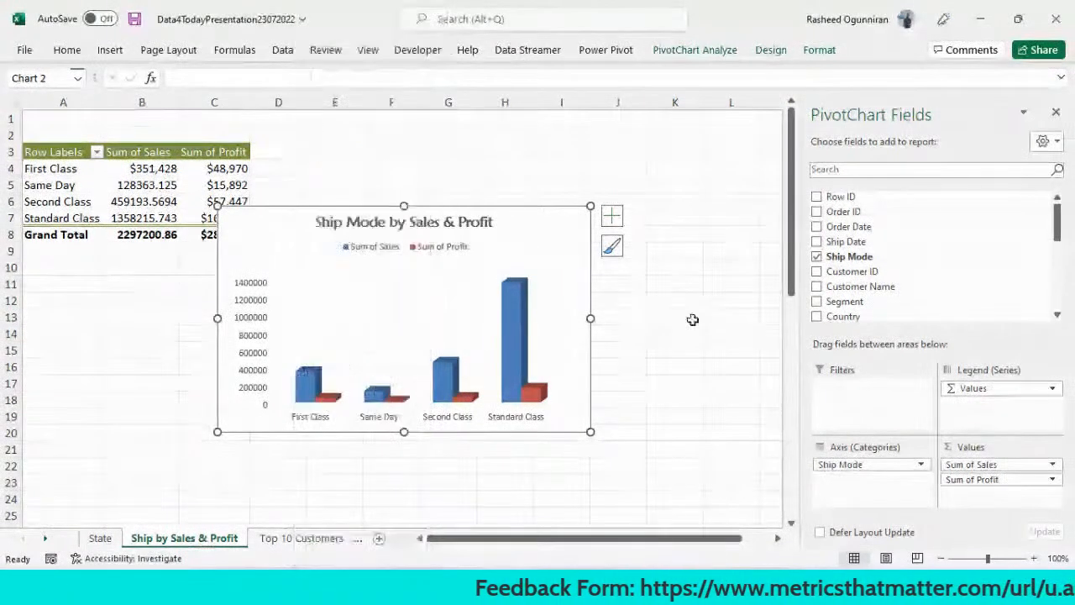
Copy the Ship Mode by Sales & Profit chart from its pivot sheet and paste it onto the Dashboard sheet.
{"action": "left_click", "coordinate": [561, 138]}
{"action": "left_click_drag", "start_coordinate": [561, 138], "coordinate": [437, 269]}
{"action": "left_click", "coordinate": [435, 268]}
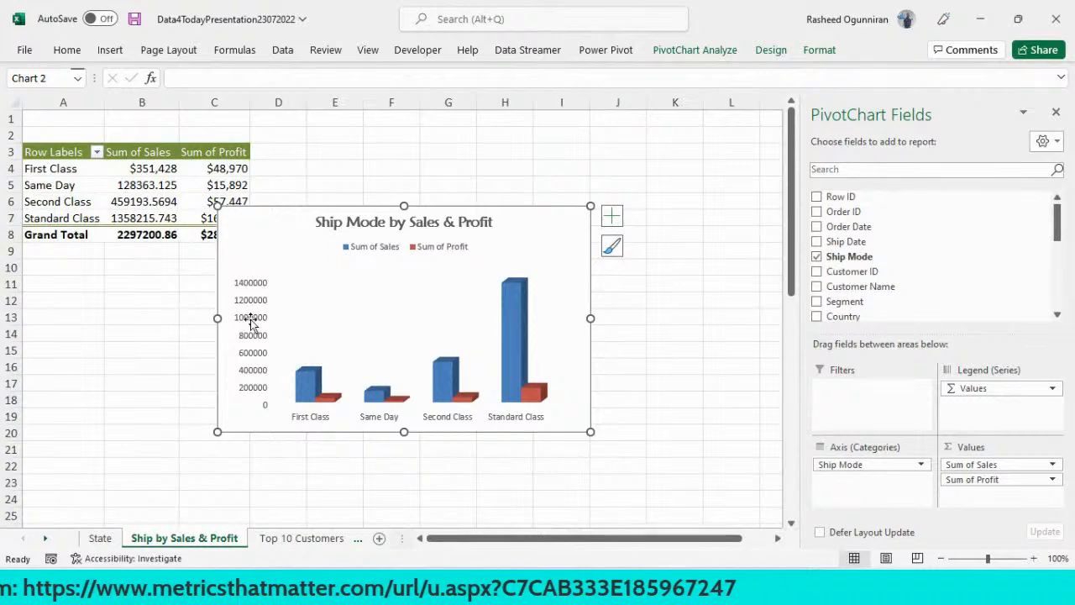
{"action": "left_click", "coordinate": [357, 542]}
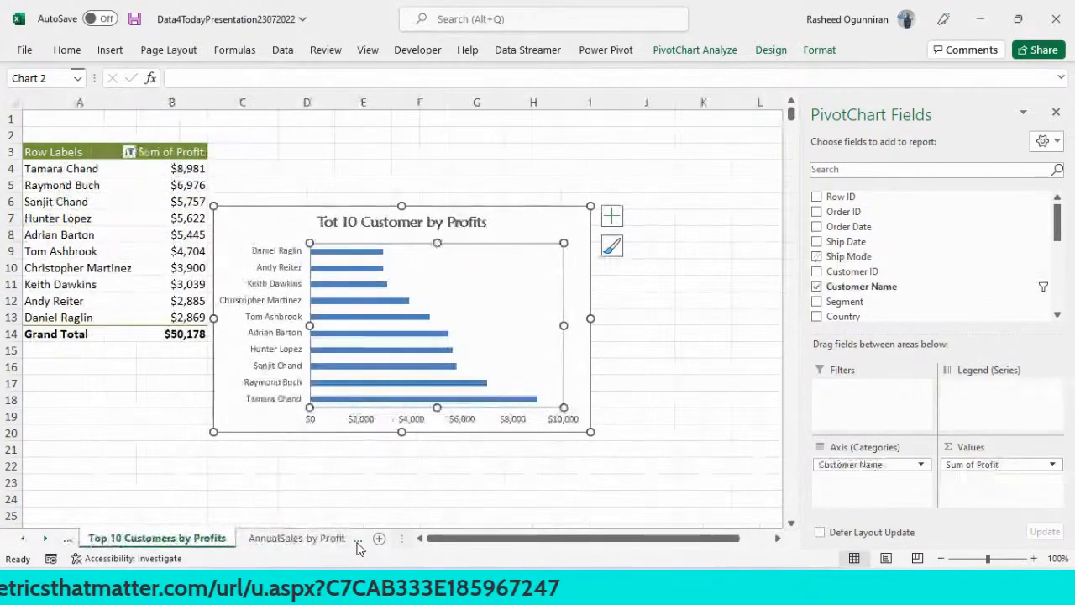
{"action": "left_click", "coordinate": [357, 542]}
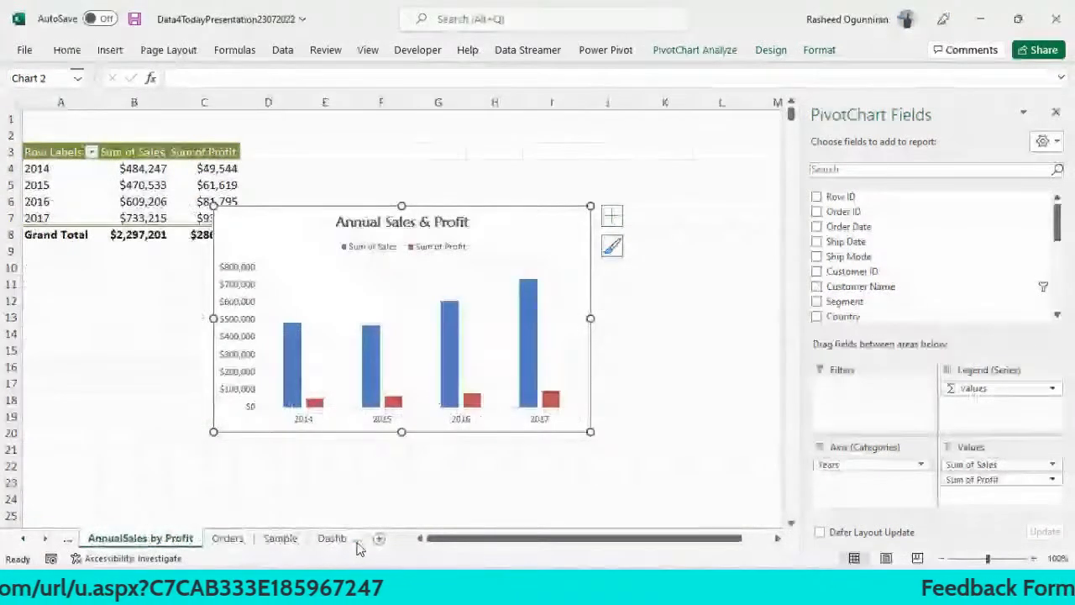
{"action": "left_click", "coordinate": [344, 542]}
{"action": "left_click", "coordinate": [434, 421]}
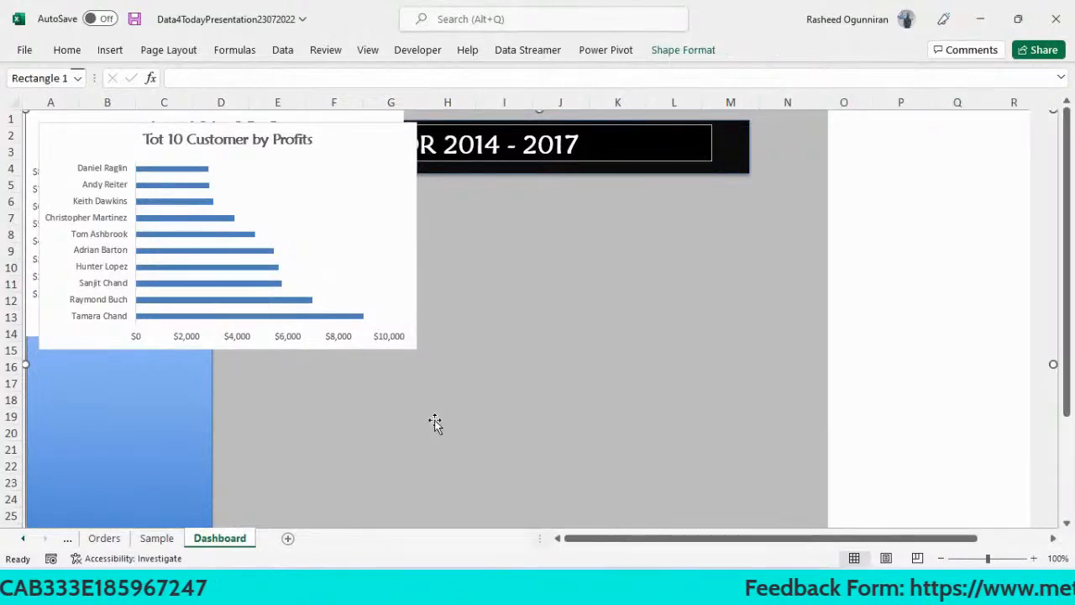
{"action": "key", "text": "ctrl+v"}
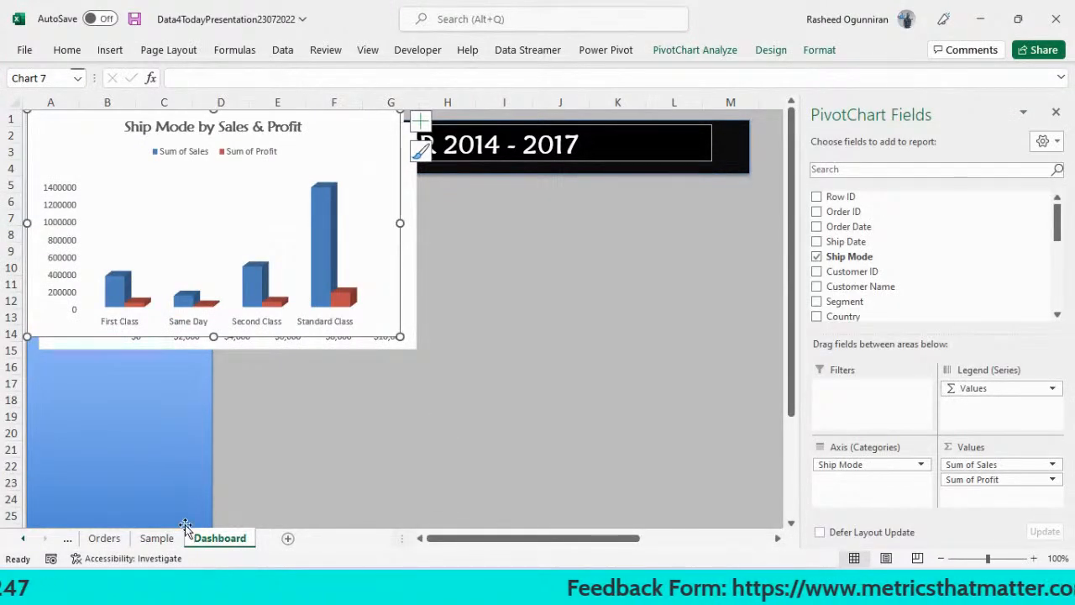
Change the title of the chart on the State sheet to "Sum of Profit by States".
{"action": "left_click", "coordinate": [67, 541]}
{"action": "left_click", "coordinate": [68, 542]}
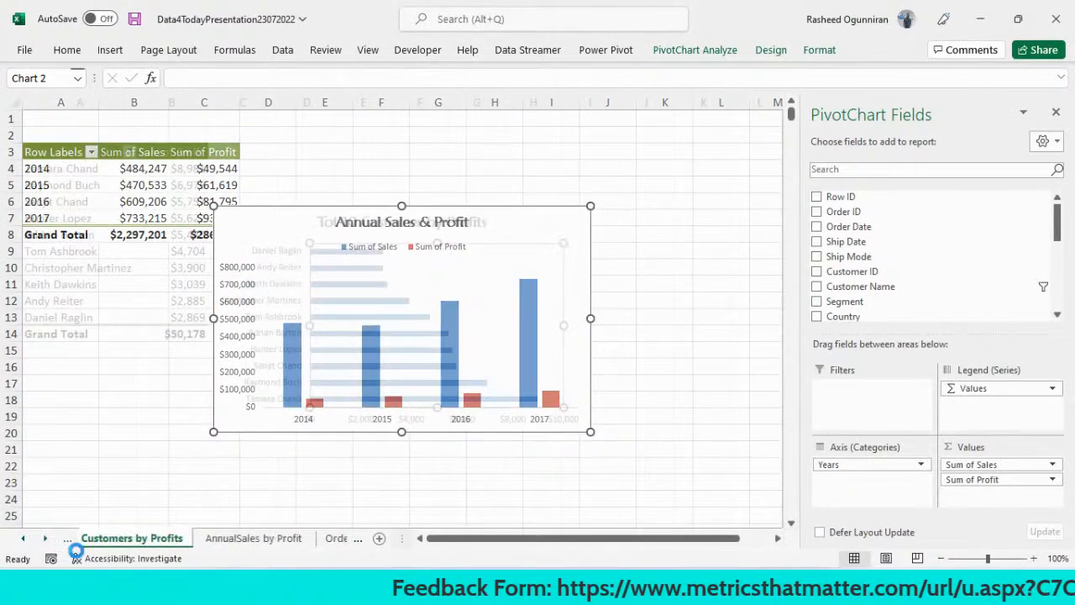
{"action": "left_click", "coordinate": [68, 542]}
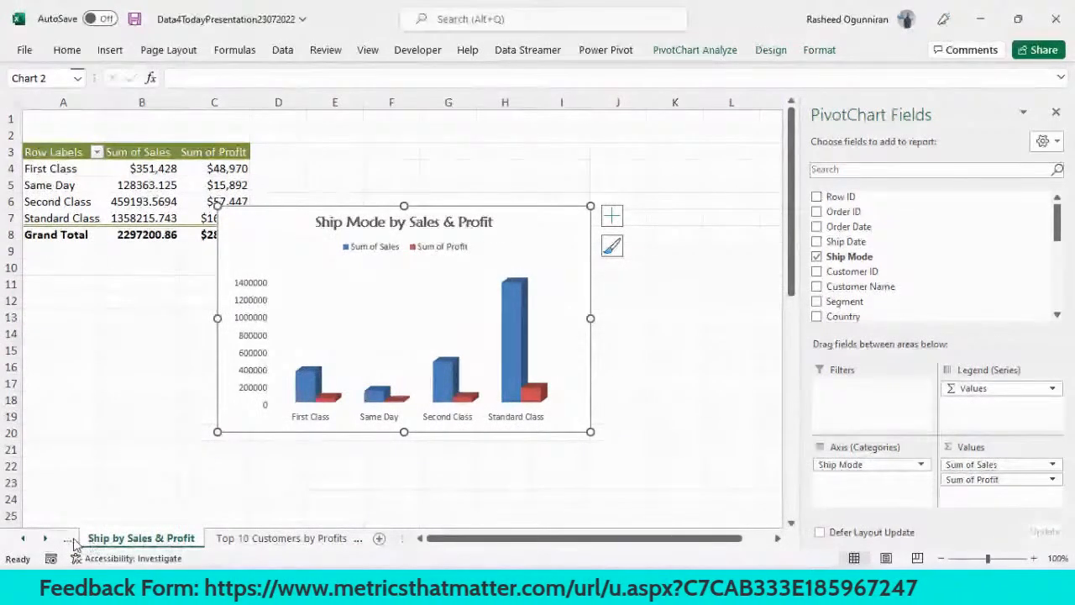
{"action": "left_click", "coordinate": [70, 541]}
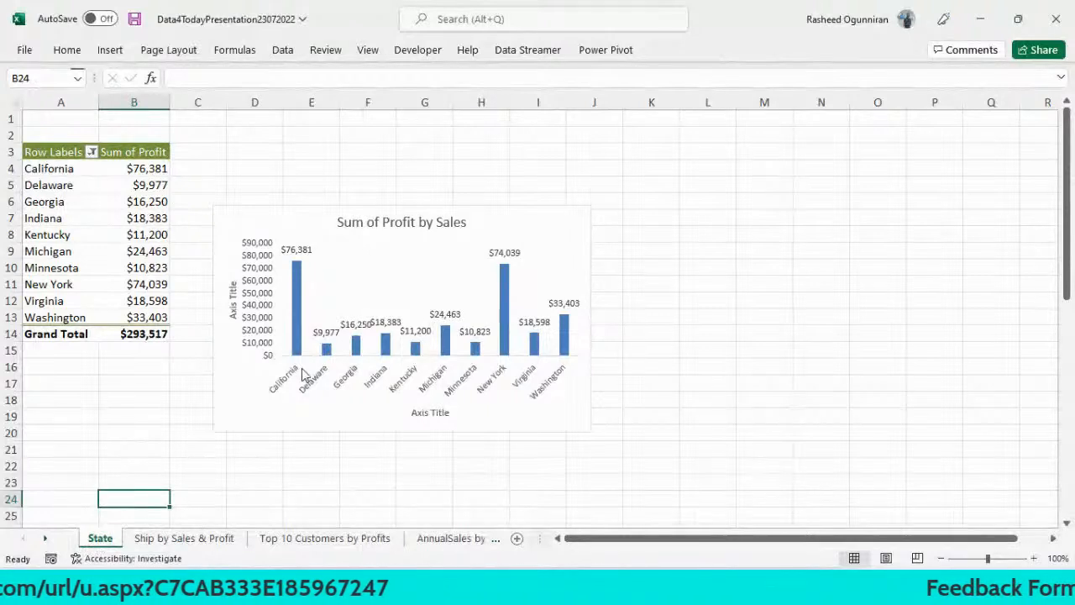
{"action": "left_click", "coordinate": [407, 222]}
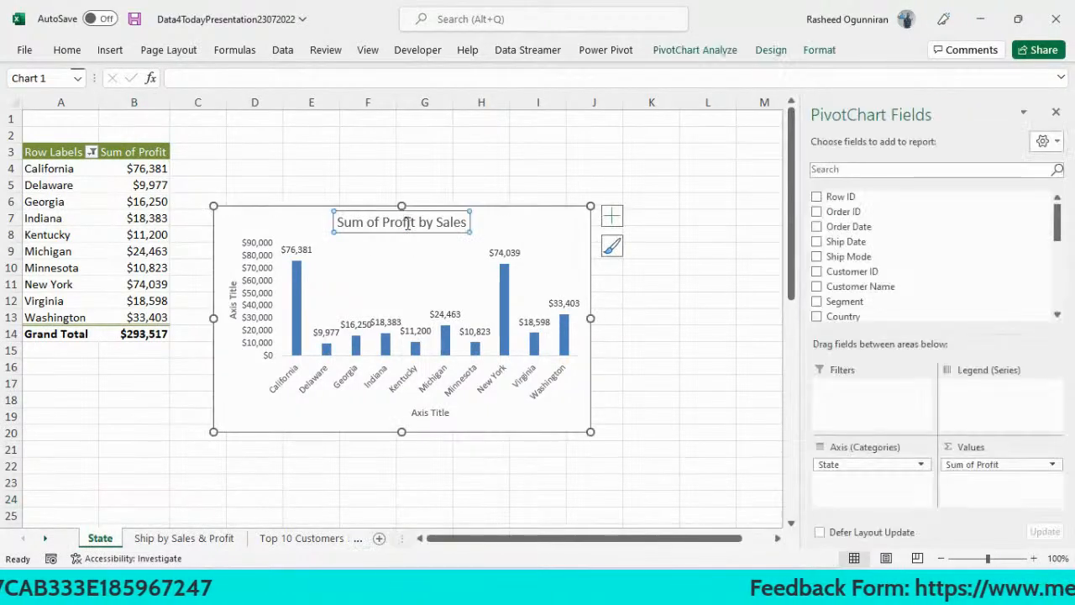
{"action": "left_click", "coordinate": [468, 221]}
{"action": "key", "text": "BackSpace"}
{"action": "key", "text": "BackSpace"}
{"action": "key", "text": "BackSpace"}
{"action": "key", "text": "BackSpace"}
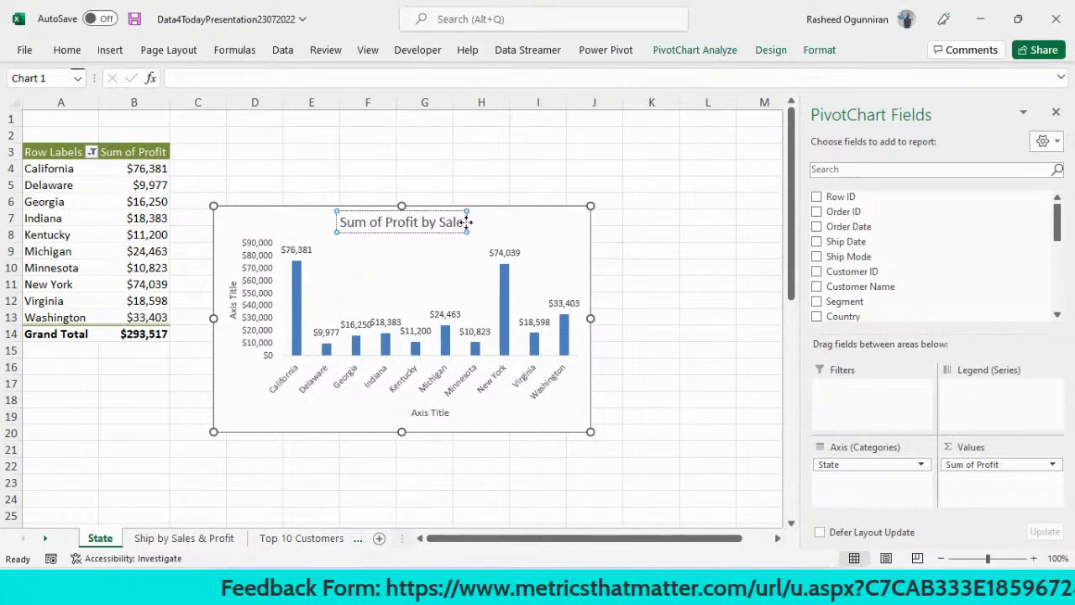
{"action": "type", "text": "tates"}
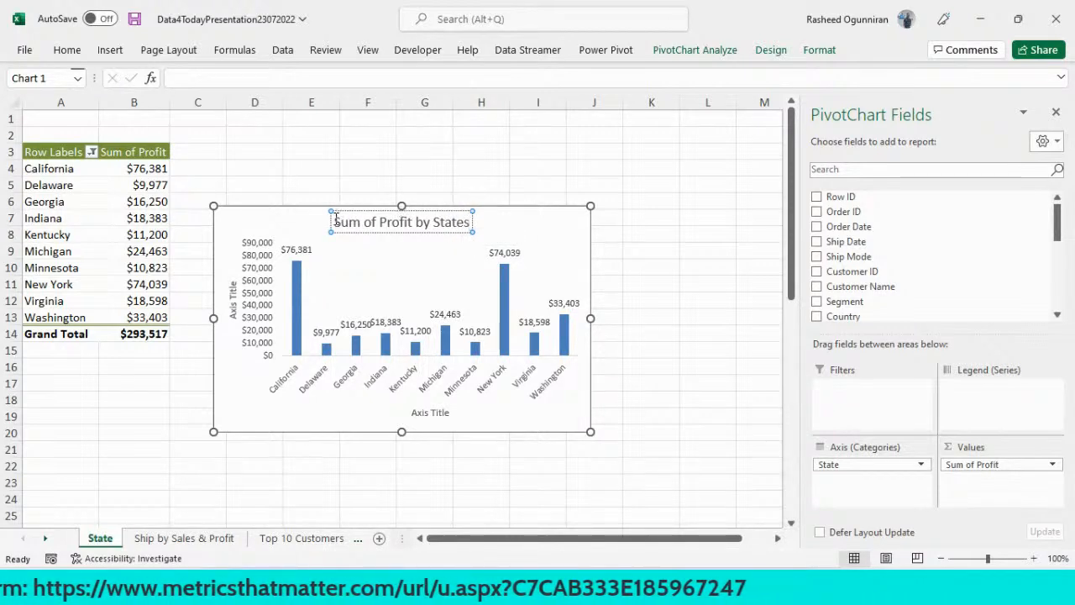
Make the Sum of Profit by States chart title bold and set its font to Maiandra GD.
{"action": "left_click_drag", "start_coordinate": [335, 222], "coordinate": [467, 230]}
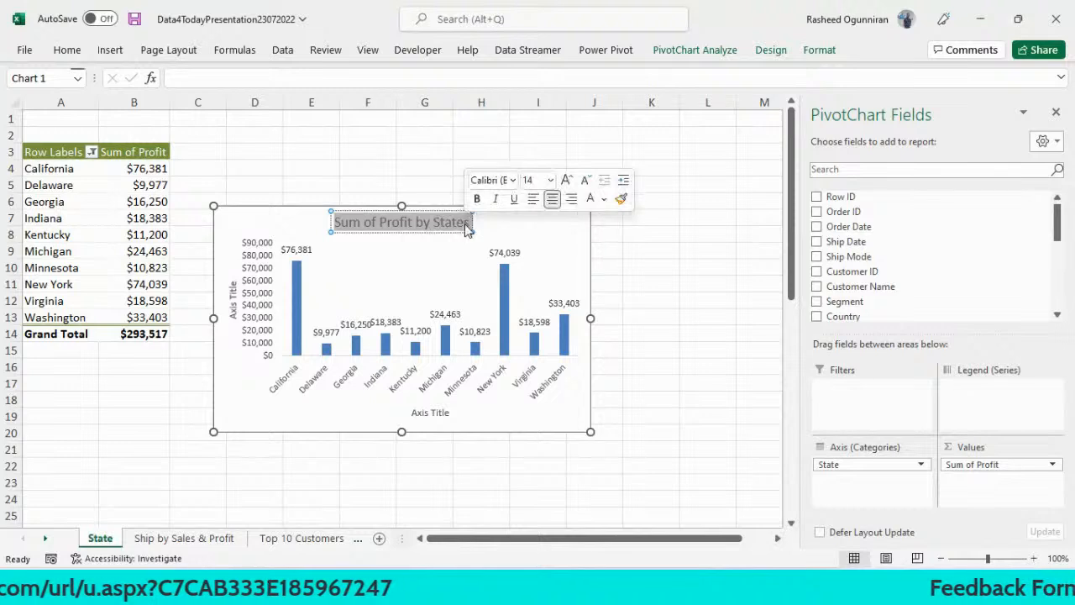
{"action": "left_click", "coordinate": [67, 51]}
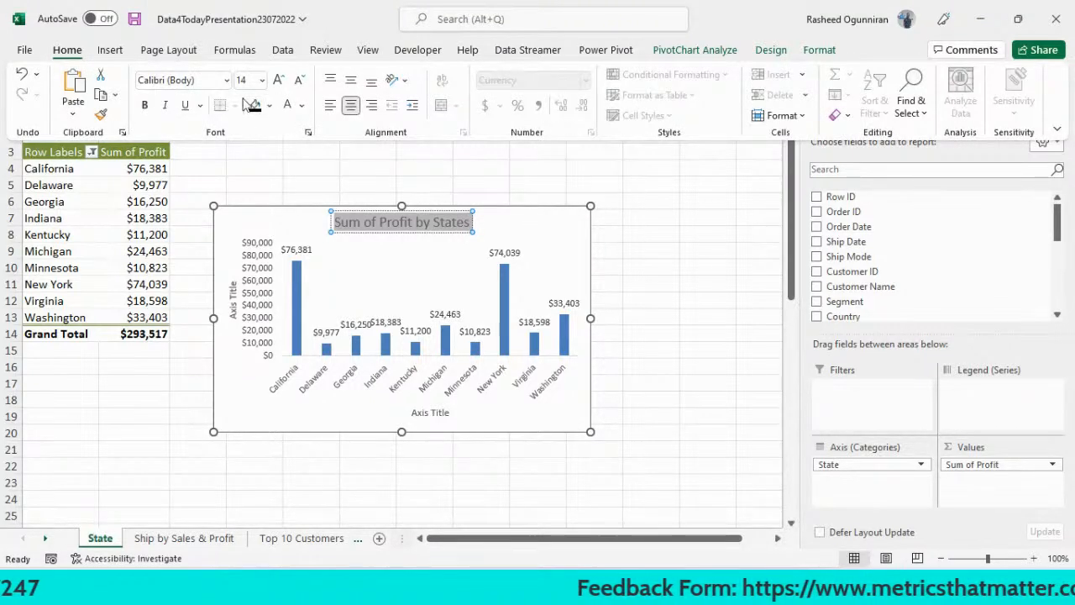
{"action": "left_click", "coordinate": [146, 108]}
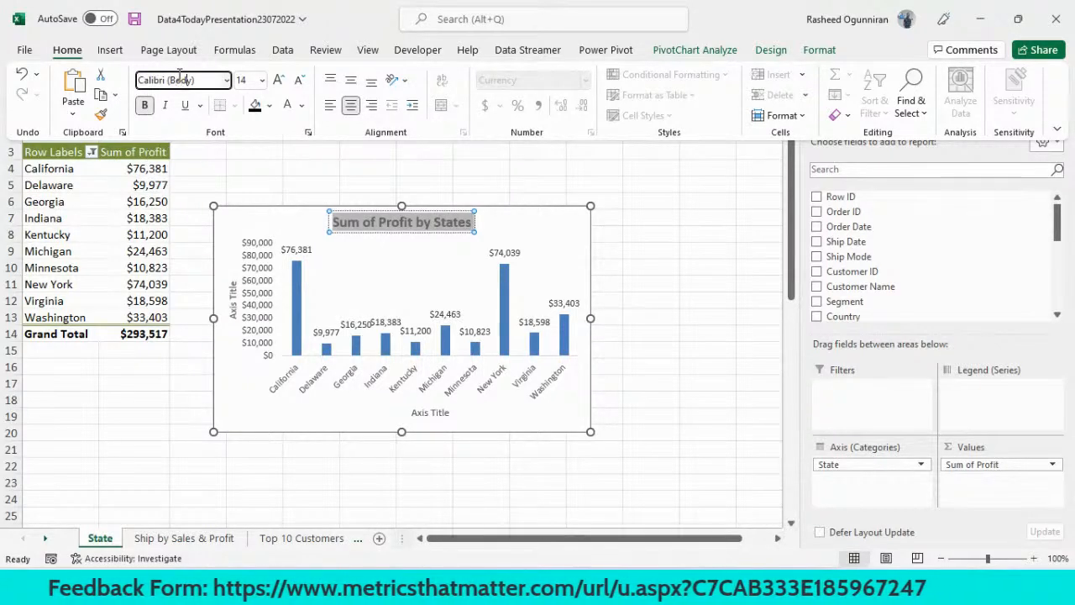
{"action": "key", "text": "BackSpace"}
{"action": "key", "text": "BackSpace"}
{"action": "key", "text": "BackSpace"}
{"action": "key", "text": "BackSpace"}
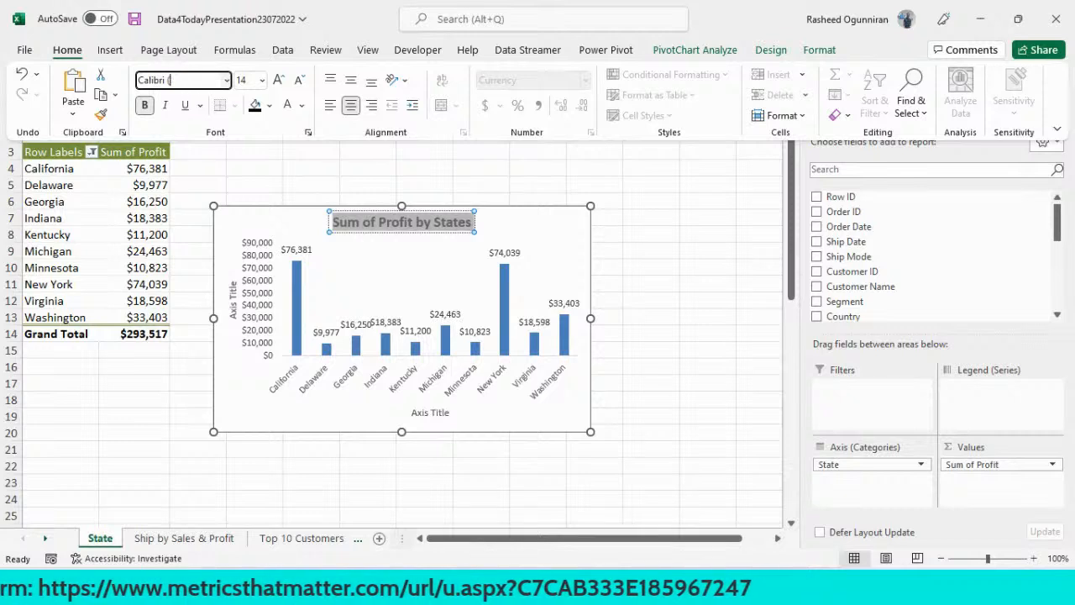
{"action": "type", "text": "Maiandra GD"}
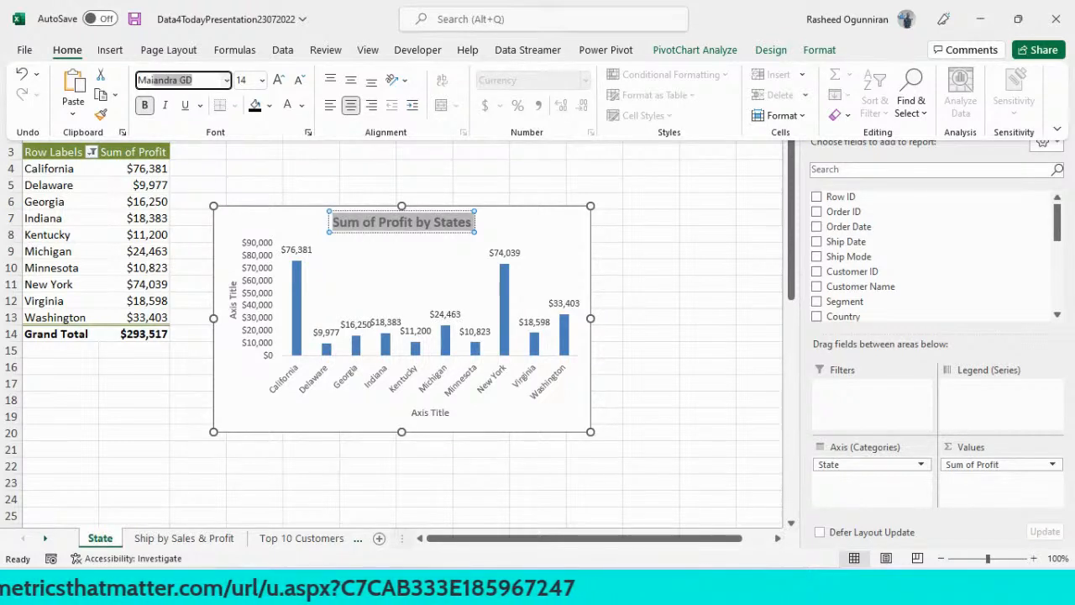
{"action": "key", "text": "Return"}
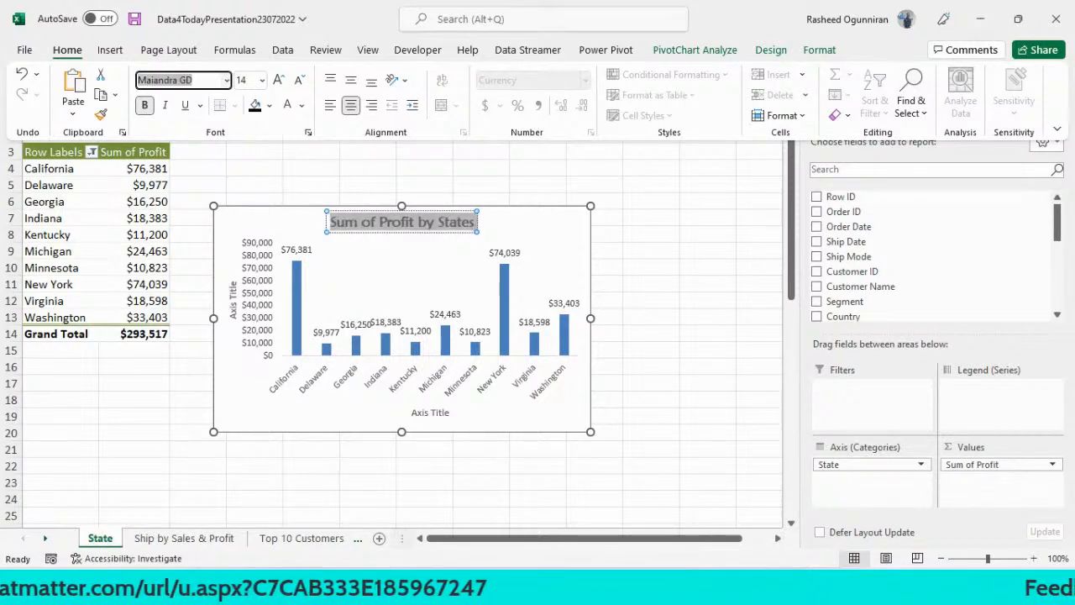
{"action": "left_click", "coordinate": [623, 319]}
{"action": "left_click", "coordinate": [644, 306]}
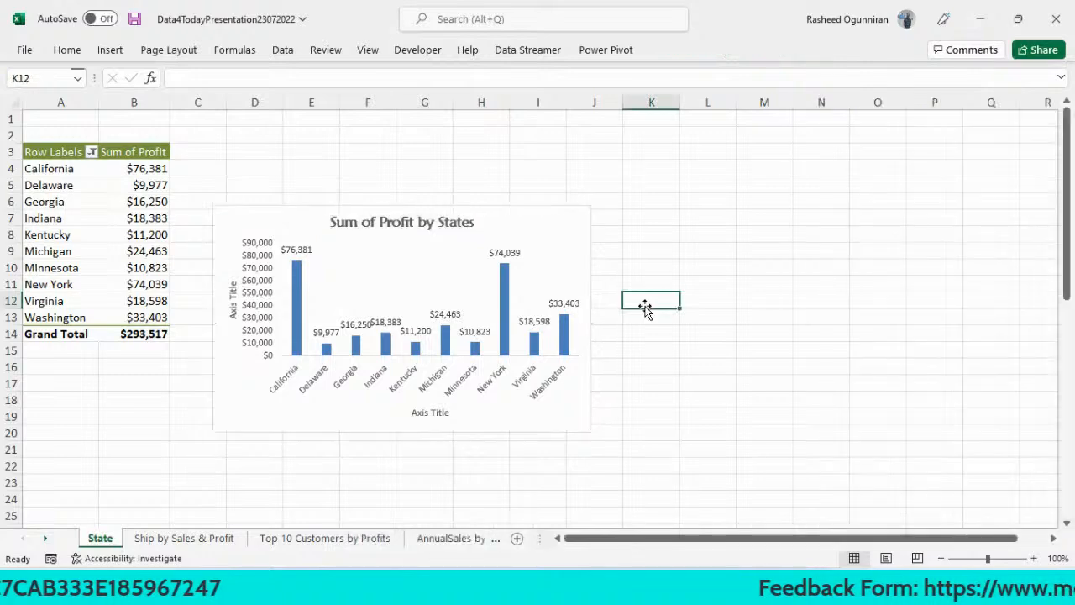
Remove the outline from the chart area of the Sum of Profit by States chart.
{"action": "left_click", "coordinate": [544, 232]}
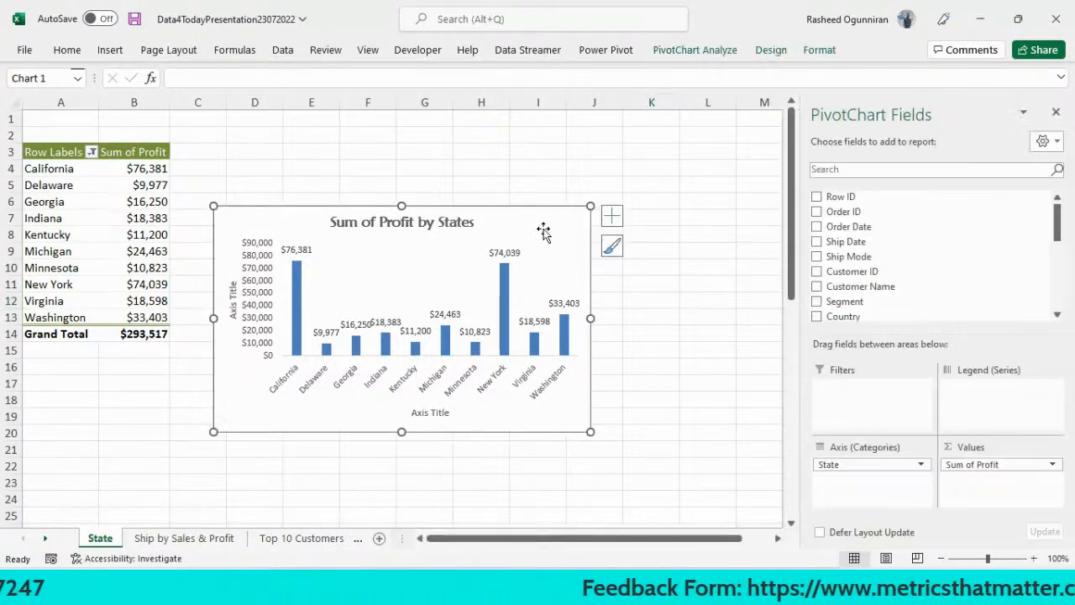
{"action": "left_click", "coordinate": [819, 49]}
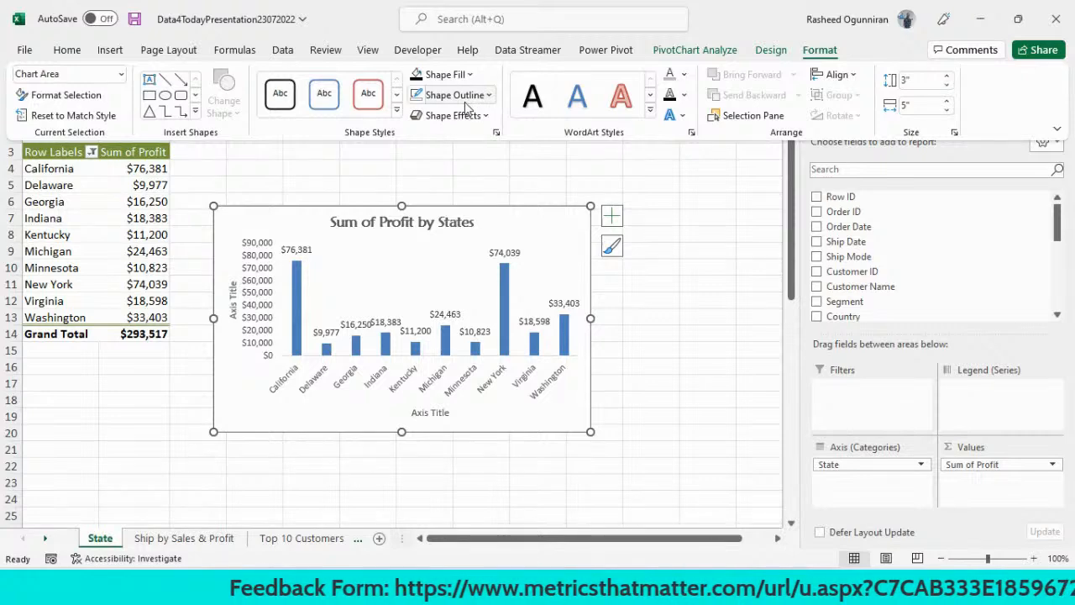
{"action": "left_click", "coordinate": [490, 96]}
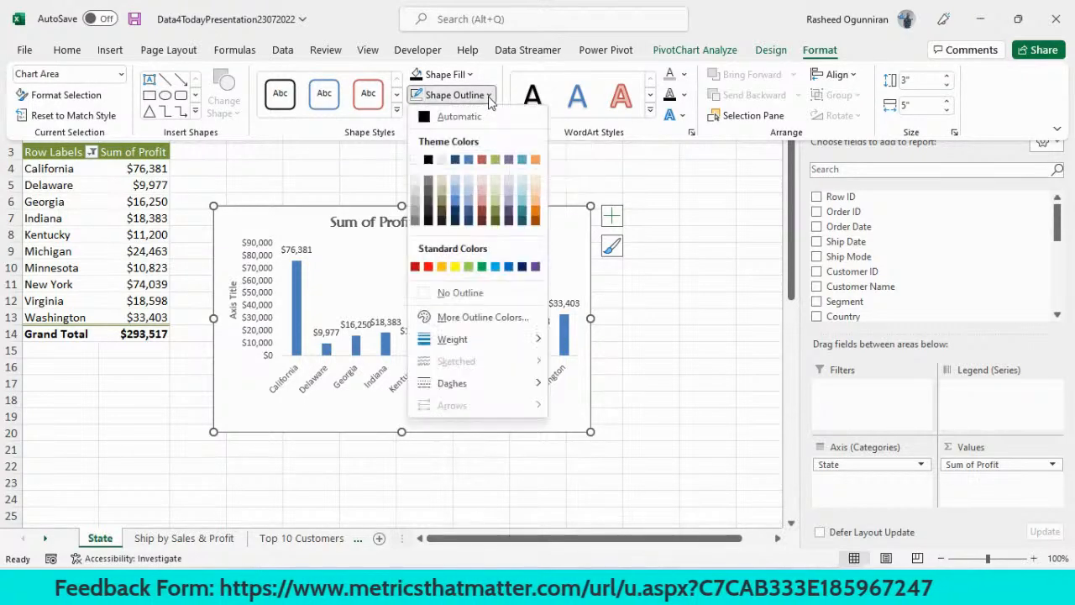
{"action": "left_click", "coordinate": [460, 294]}
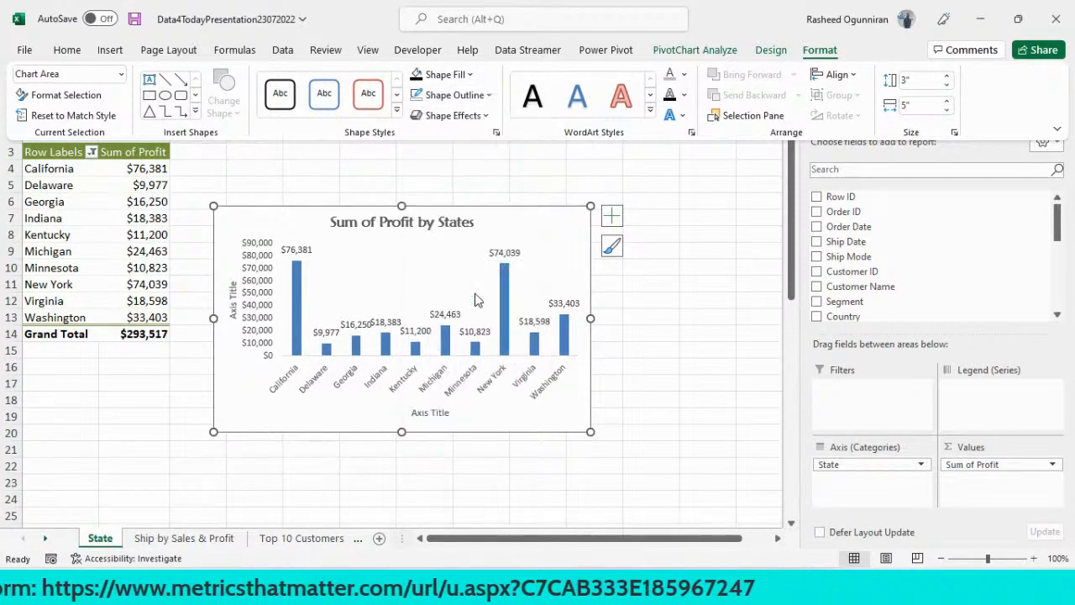
{"action": "left_click", "coordinate": [684, 336]}
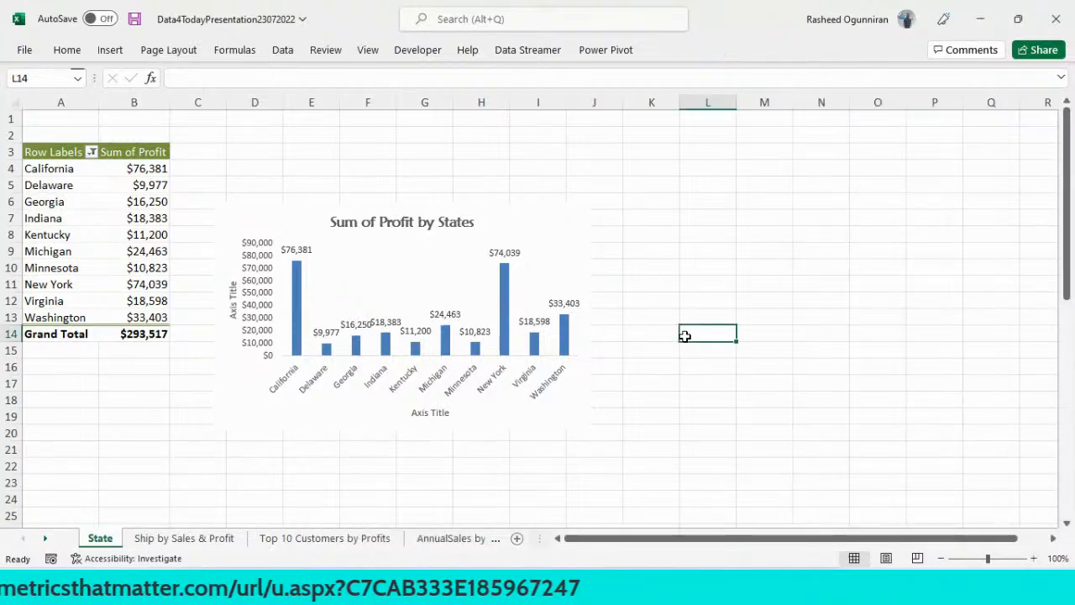
Copy the Sum of Profit by States chart from the State sheet and paste it onto the Dashboard sheet.
{"action": "left_click", "coordinate": [563, 237]}
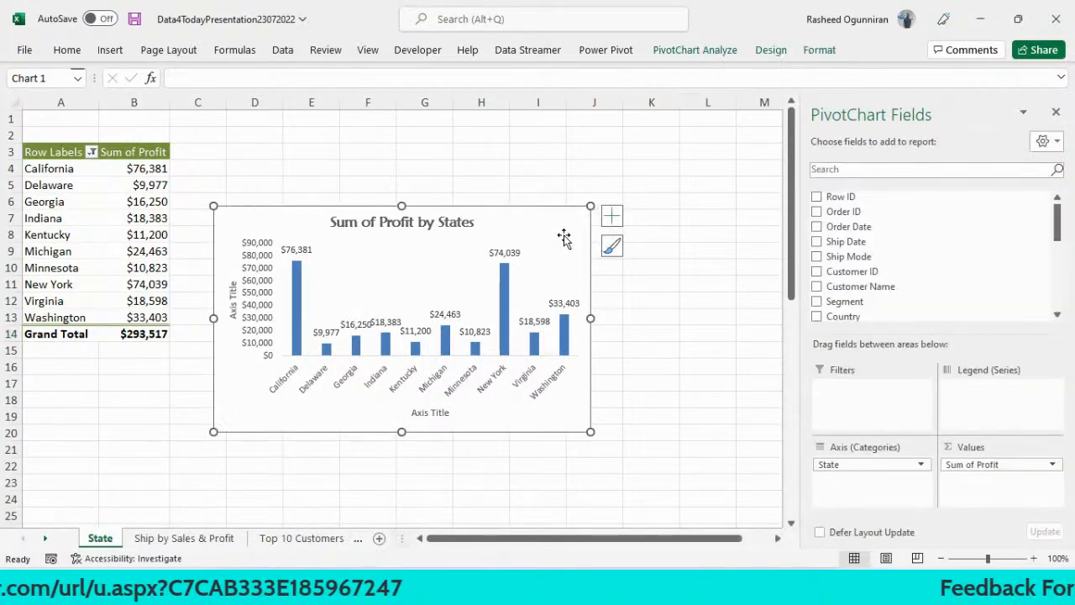
{"action": "right_click", "coordinate": [564, 240]}
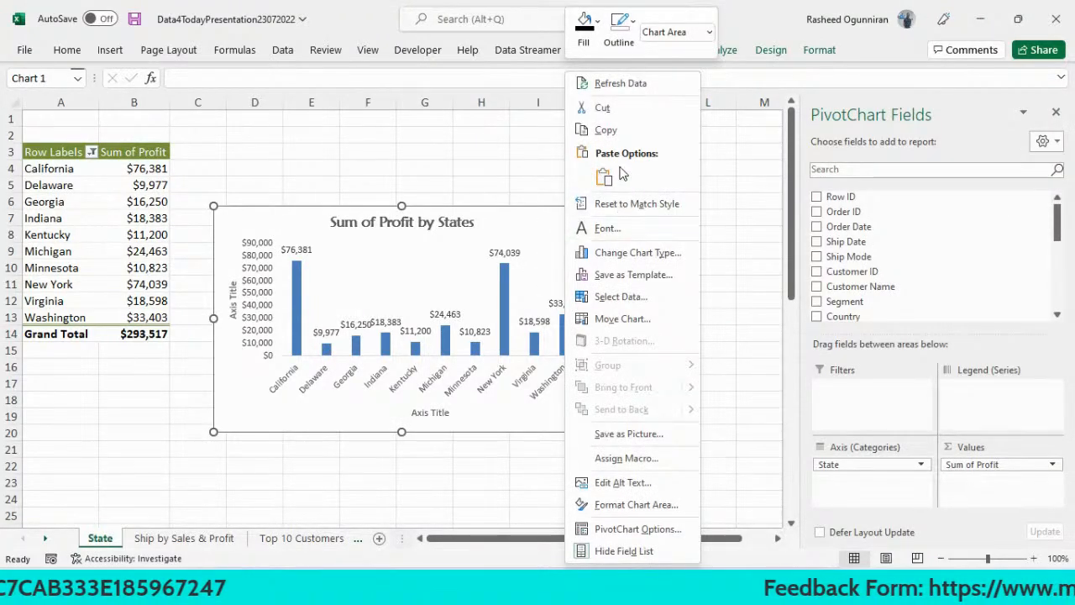
{"action": "left_click", "coordinate": [608, 130]}
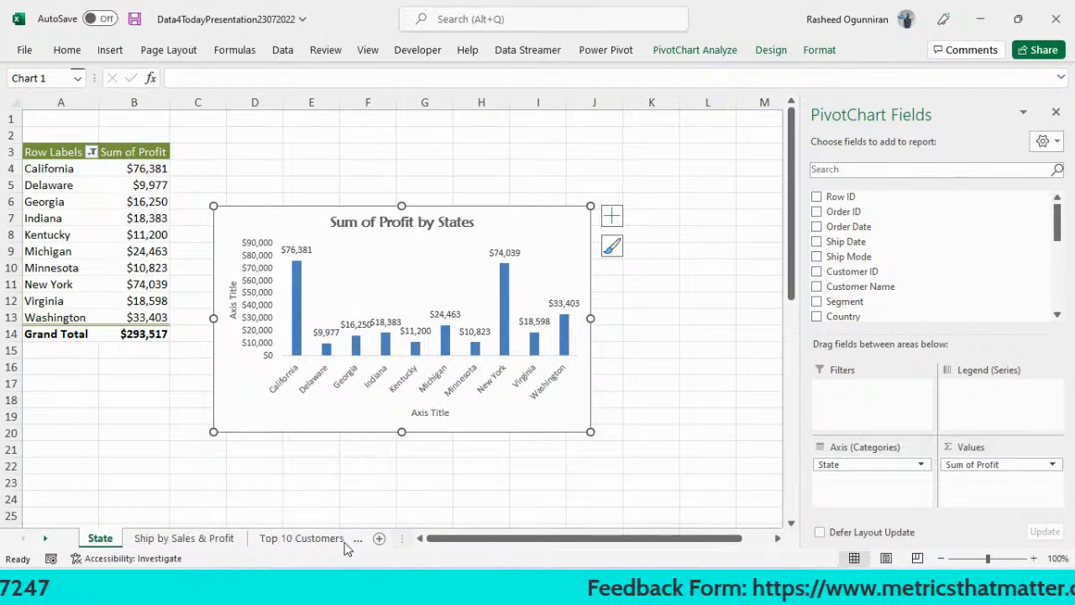
{"action": "left_click", "coordinate": [358, 546]}
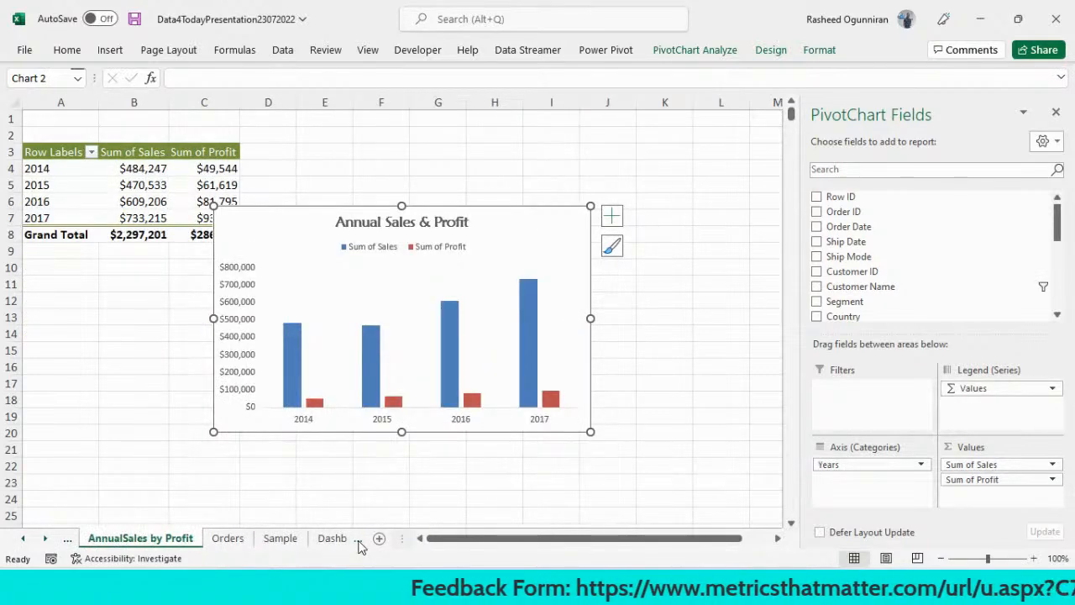
{"action": "left_click", "coordinate": [331, 541]}
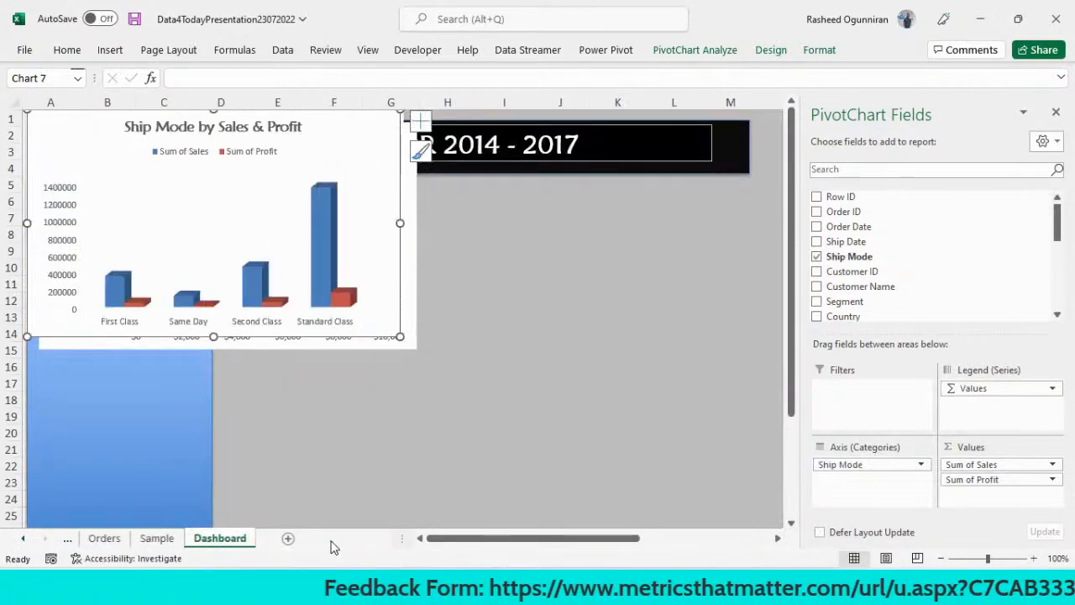
{"action": "left_click", "coordinate": [444, 454]}
{"action": "key", "text": "ctrl+v"}
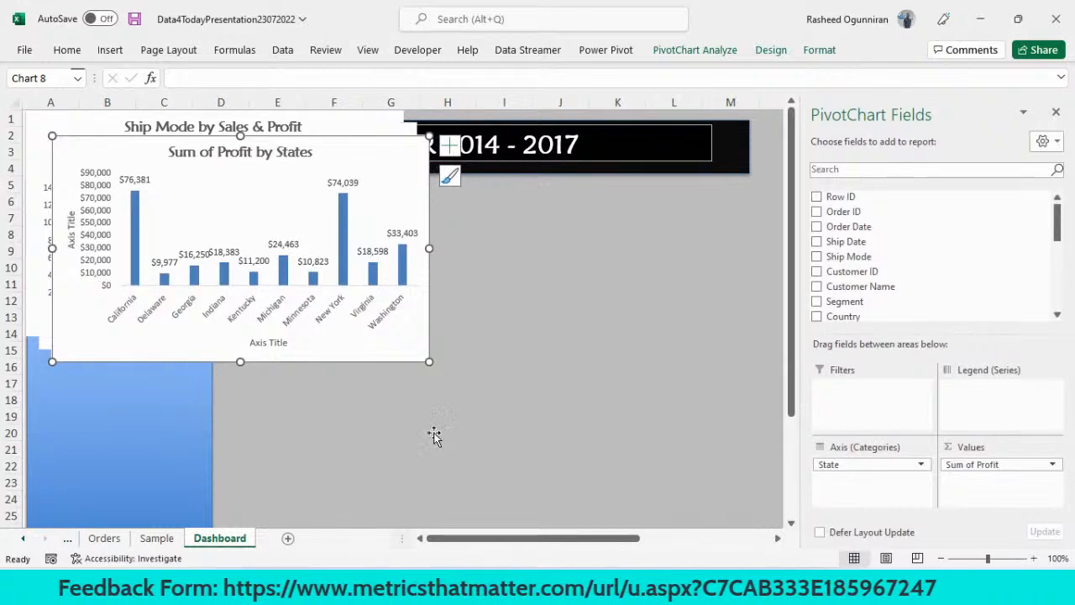
{"action": "left_click", "coordinate": [254, 207]}
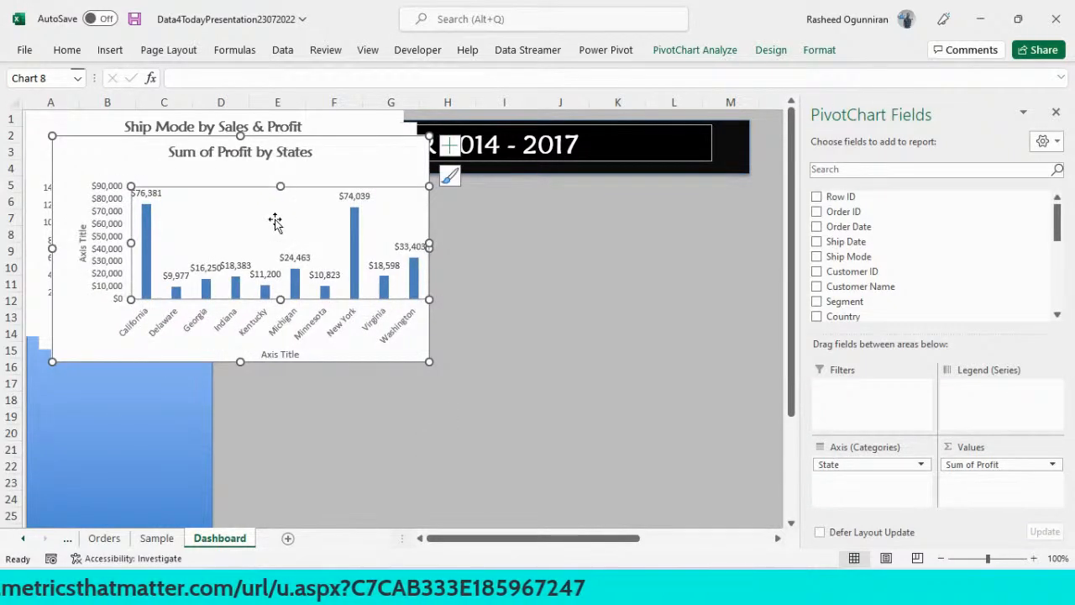
{"action": "left_click", "coordinate": [275, 219]}
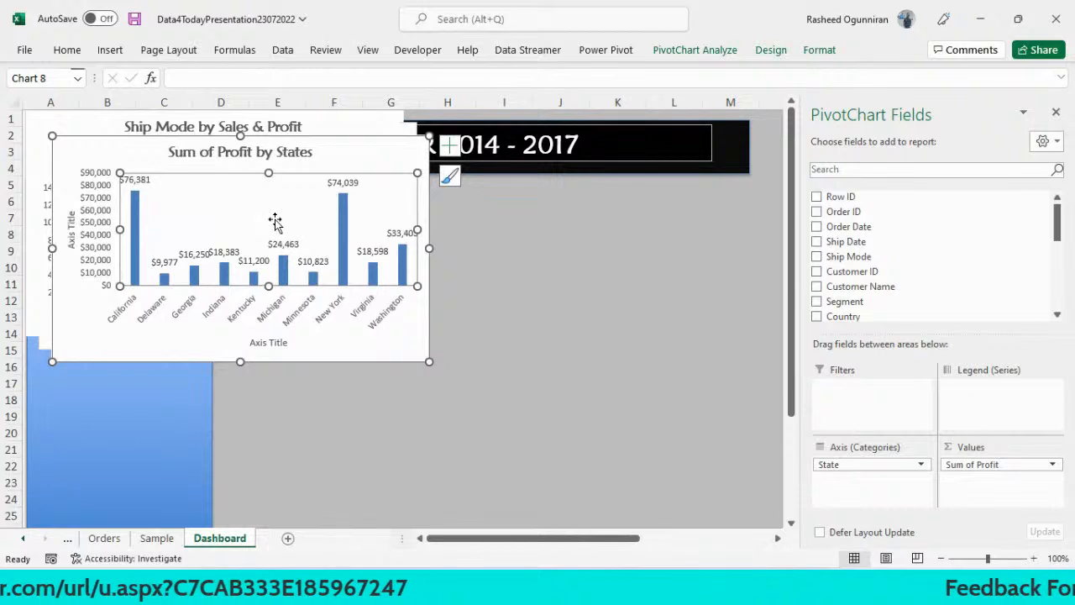
{"action": "key", "text": "Delete"}
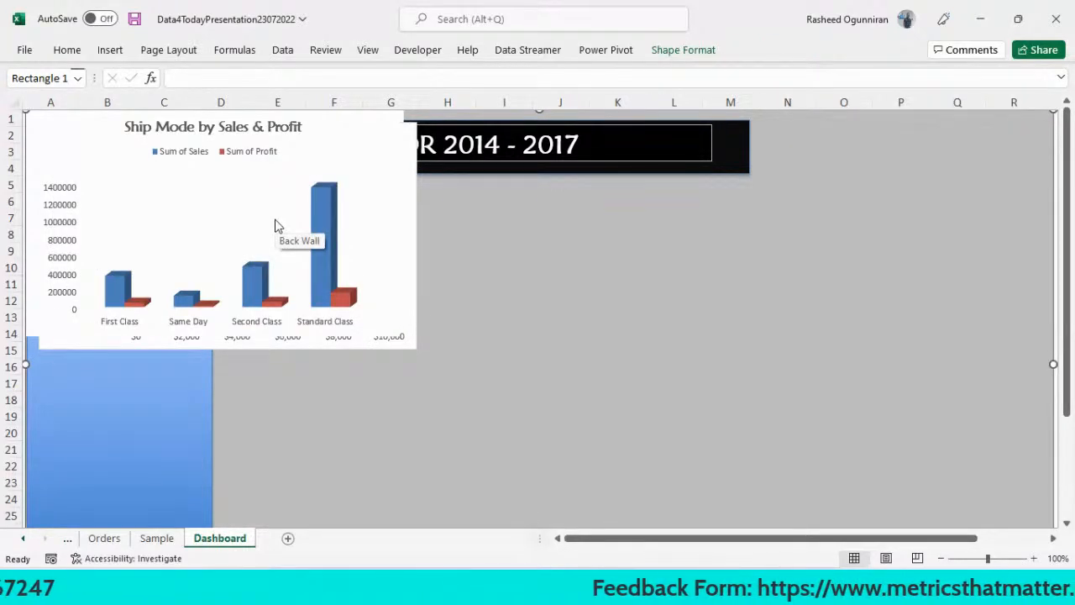
{"action": "key", "text": "ctrl+z"}
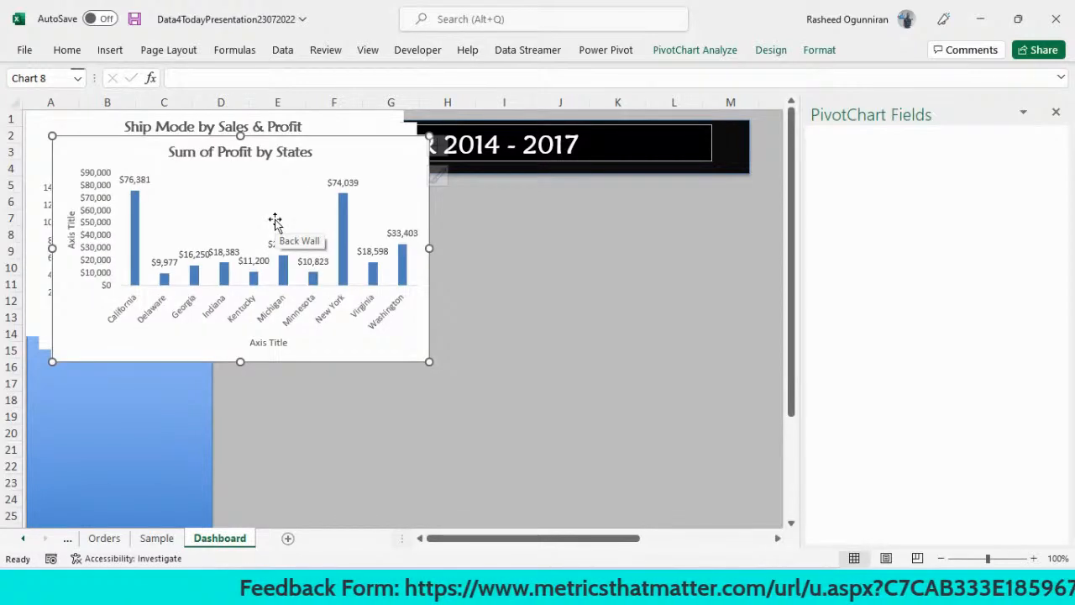
Shift the plot area of the Sum of Profit by States chart on the Dashboard slightly toward the chart's upper-left corner.
{"action": "left_click", "coordinate": [275, 220]}
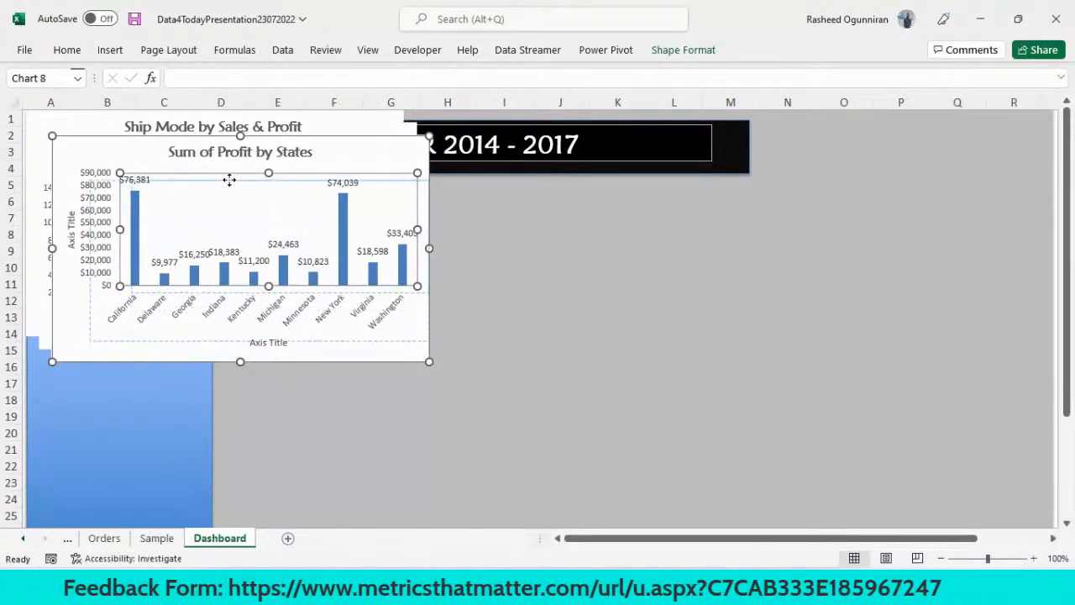
{"action": "left_click_drag", "start_coordinate": [206, 169], "coordinate": [206, 168]}
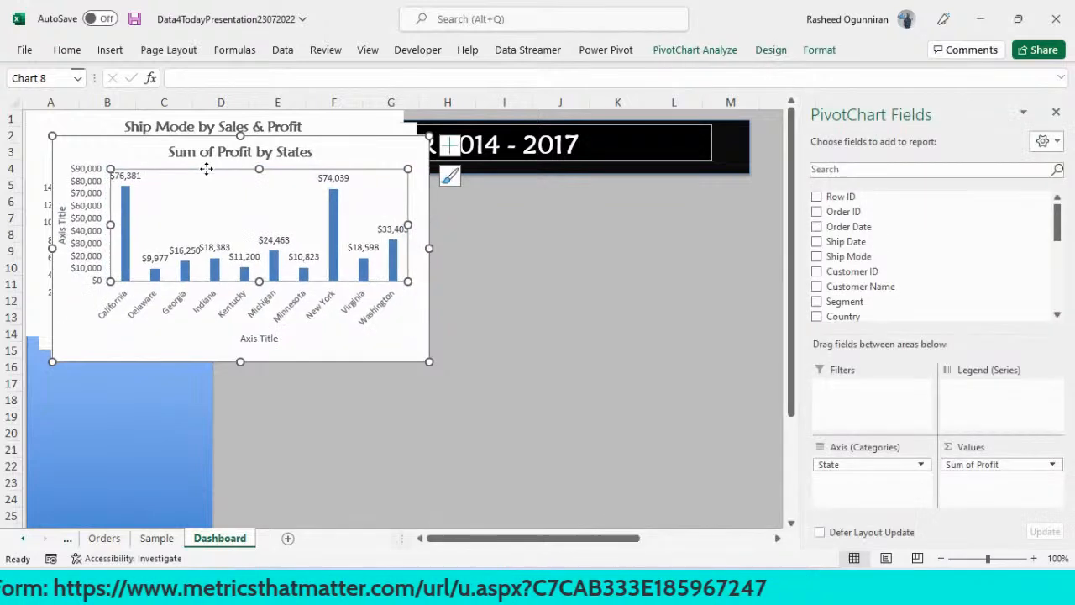
Move the Sum of Profit by States chart beneath row 19 beside the blue panel and place the Ship Mode by Sales & Profit chart to its right.
{"action": "left_click", "coordinate": [131, 153]}
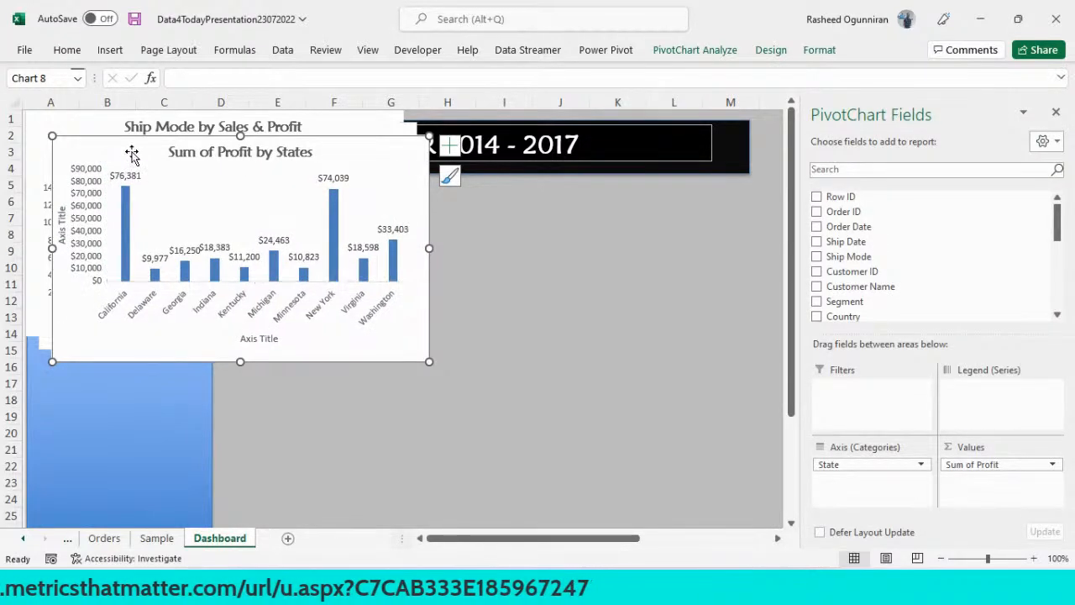
{"action": "left_click_drag", "start_coordinate": [132, 151], "coordinate": [295, 440]}
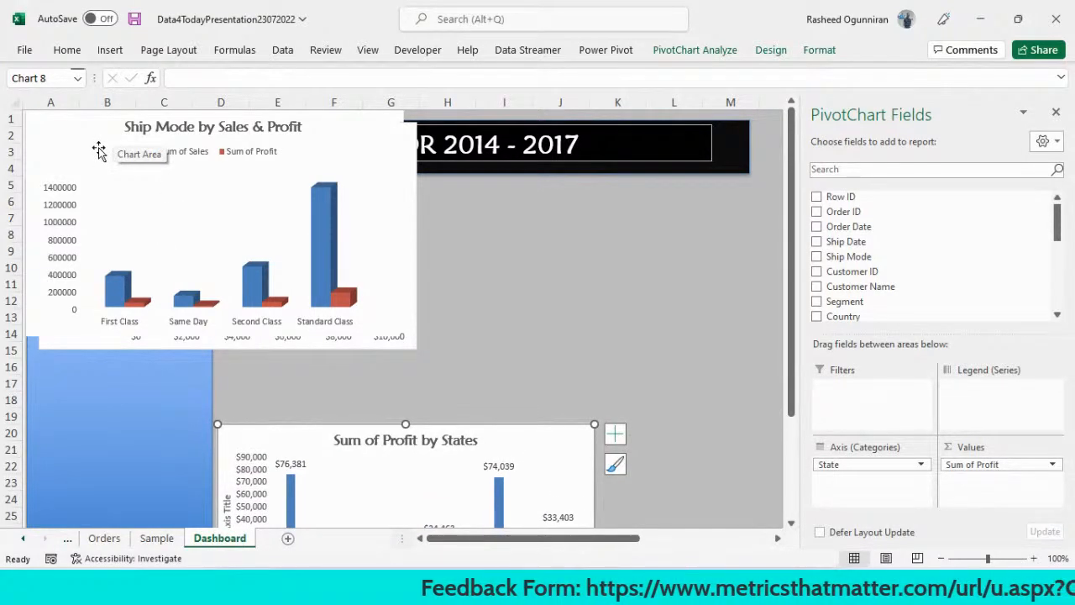
{"action": "left_click_drag", "start_coordinate": [99, 151], "coordinate": [669, 464]}
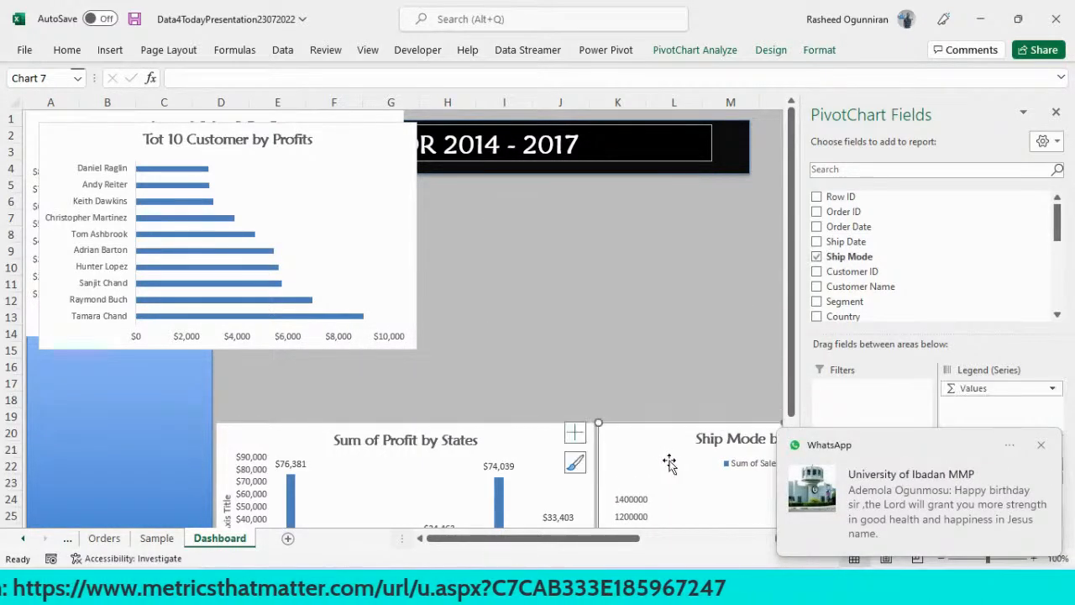
Close the PivotChart field list and place the Annual Sales & Profit and Tot 10 Customer by Profits charts side by side under the title banner.
{"action": "left_click", "coordinate": [1055, 111]}
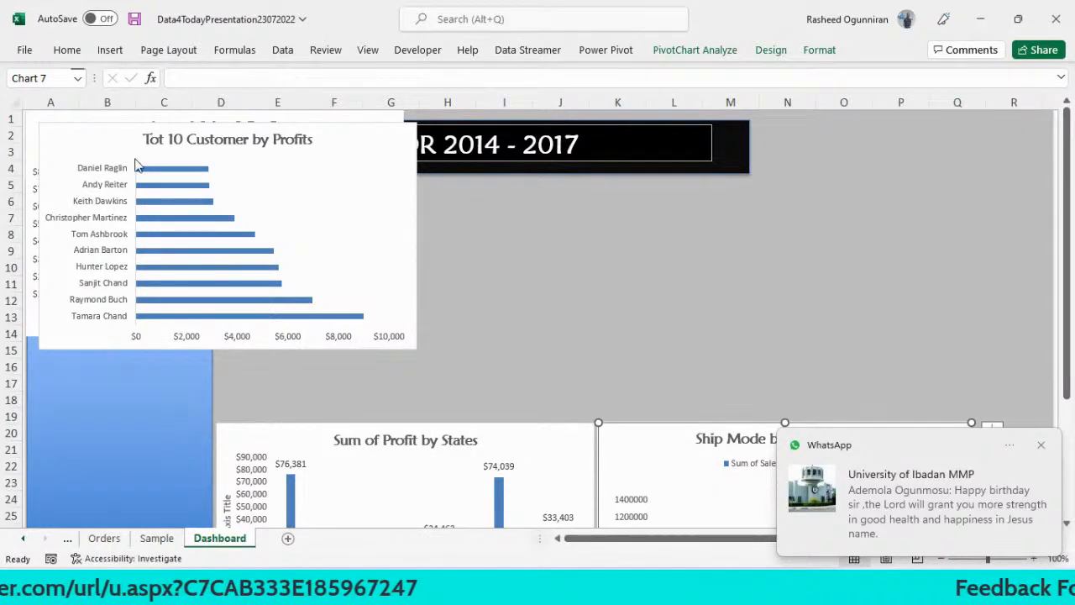
{"action": "left_click_drag", "start_coordinate": [132, 142], "coordinate": [698, 206]}
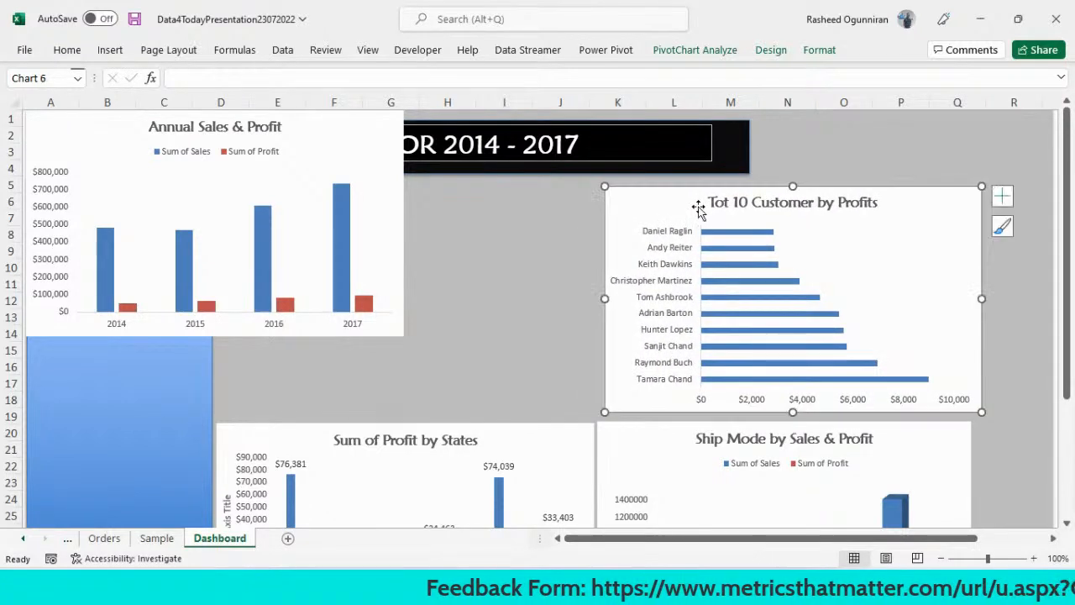
{"action": "left_click_drag", "start_coordinate": [120, 147], "coordinate": [311, 221]}
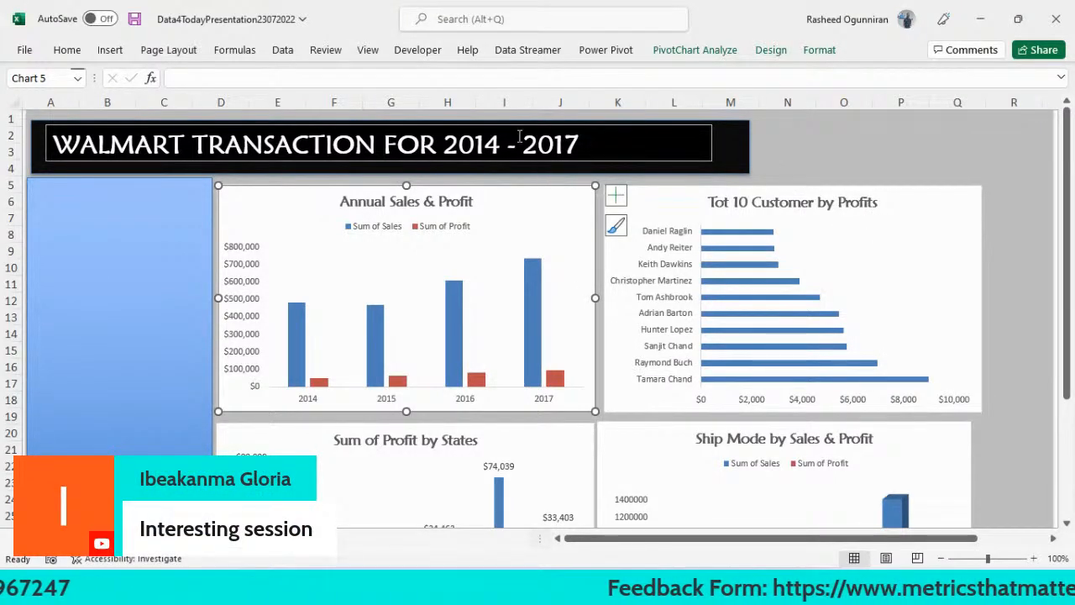
Apply the dark chart style with glossy columns to the Annual Sales & Profit chart.
{"action": "left_click", "coordinate": [939, 147]}
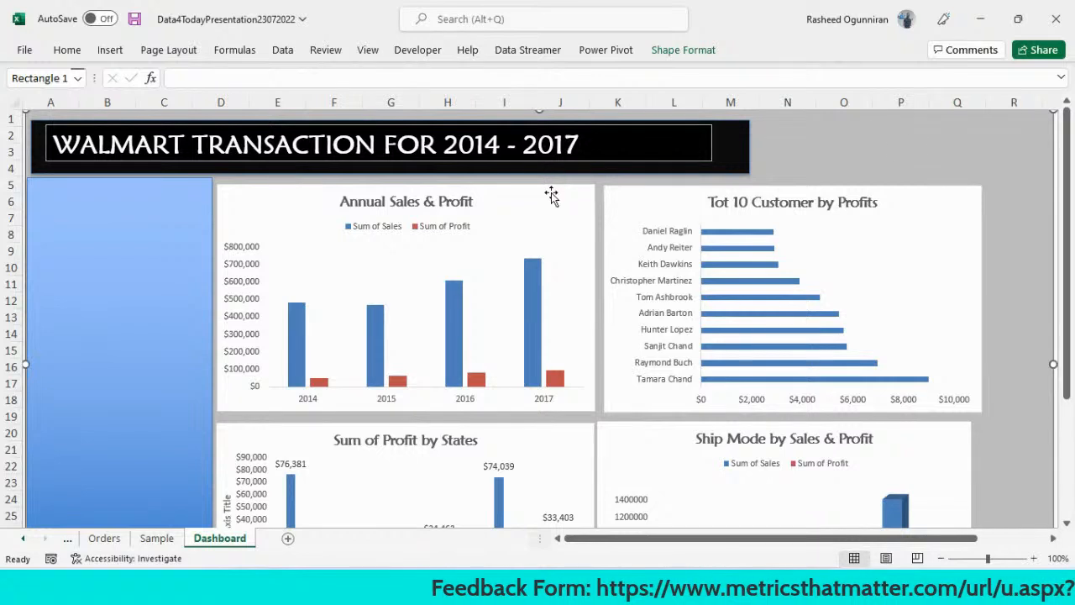
{"action": "left_click", "coordinate": [450, 256]}
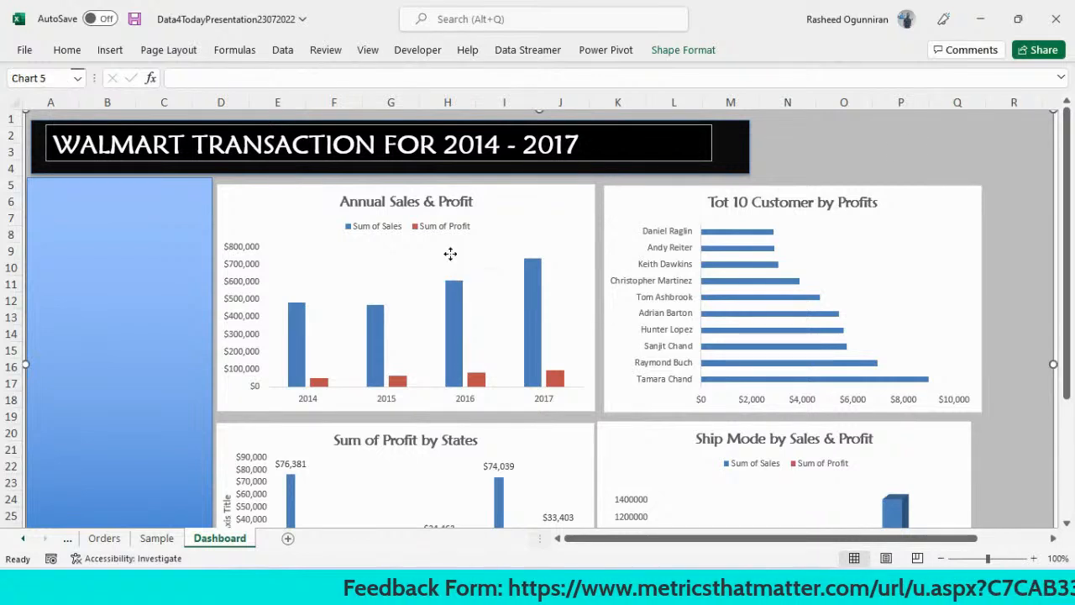
{"action": "left_click", "coordinate": [295, 217]}
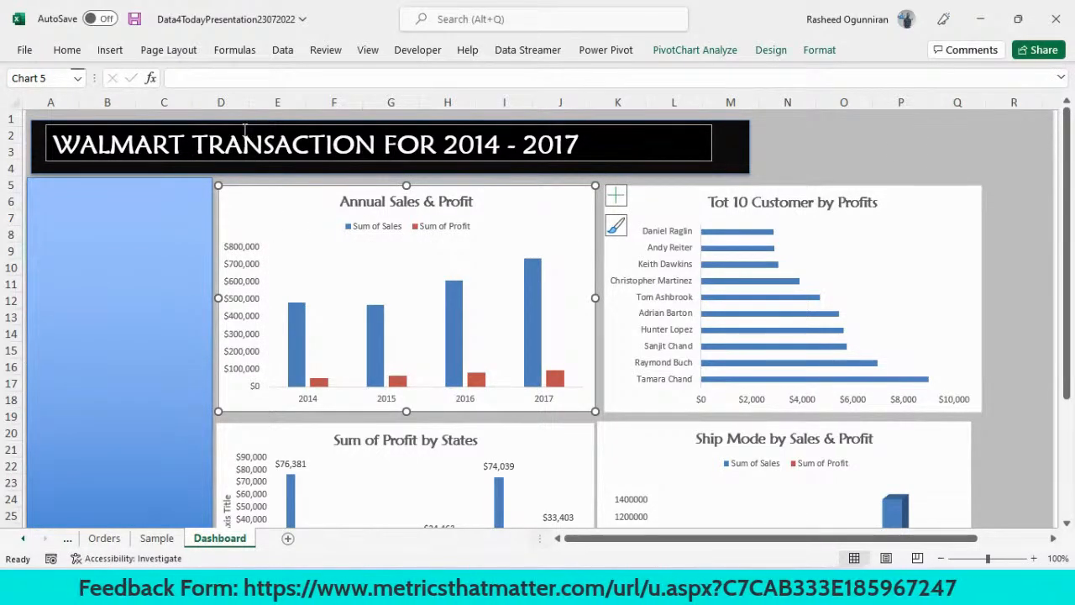
{"action": "left_click", "coordinate": [783, 52]}
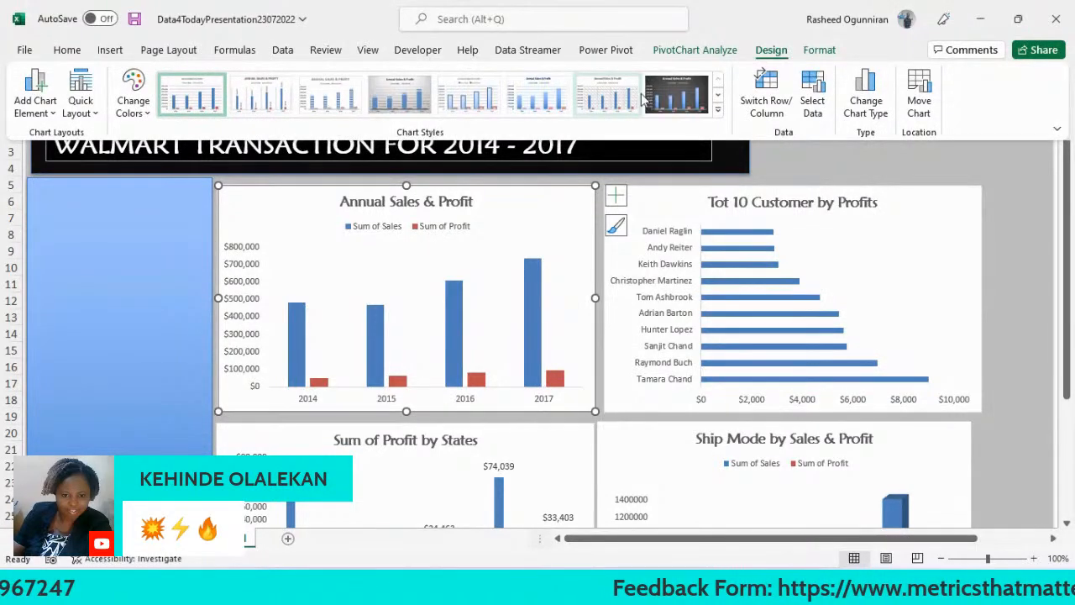
{"action": "left_click", "coordinate": [718, 113]}
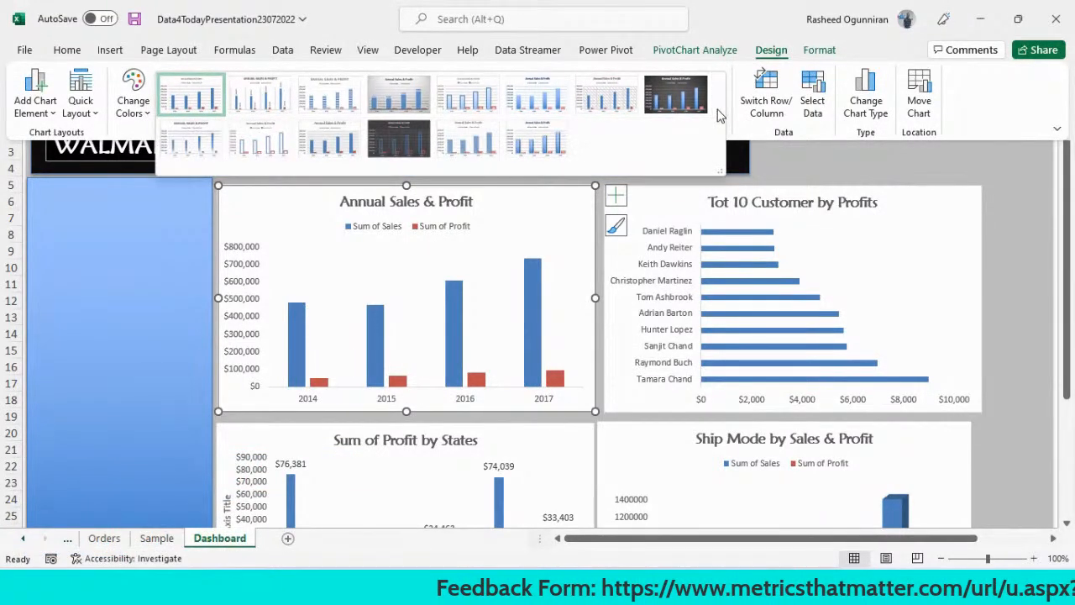
{"action": "left_click", "coordinate": [699, 100]}
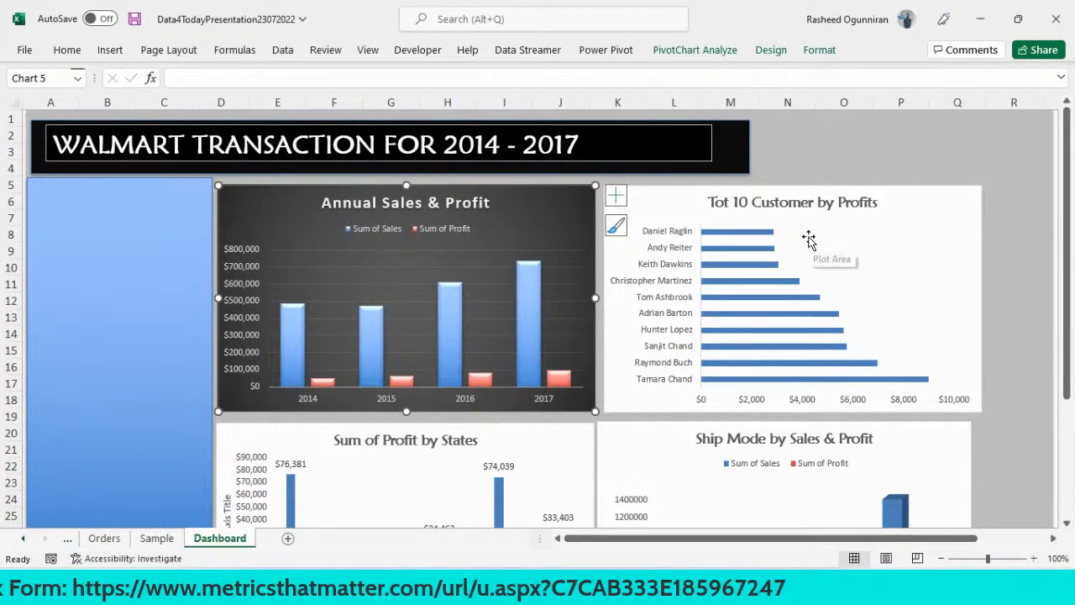
Apply the matching dark chart style with glossy bars to the Tot 10 Customer by Profits chart.
{"action": "left_click", "coordinate": [771, 49]}
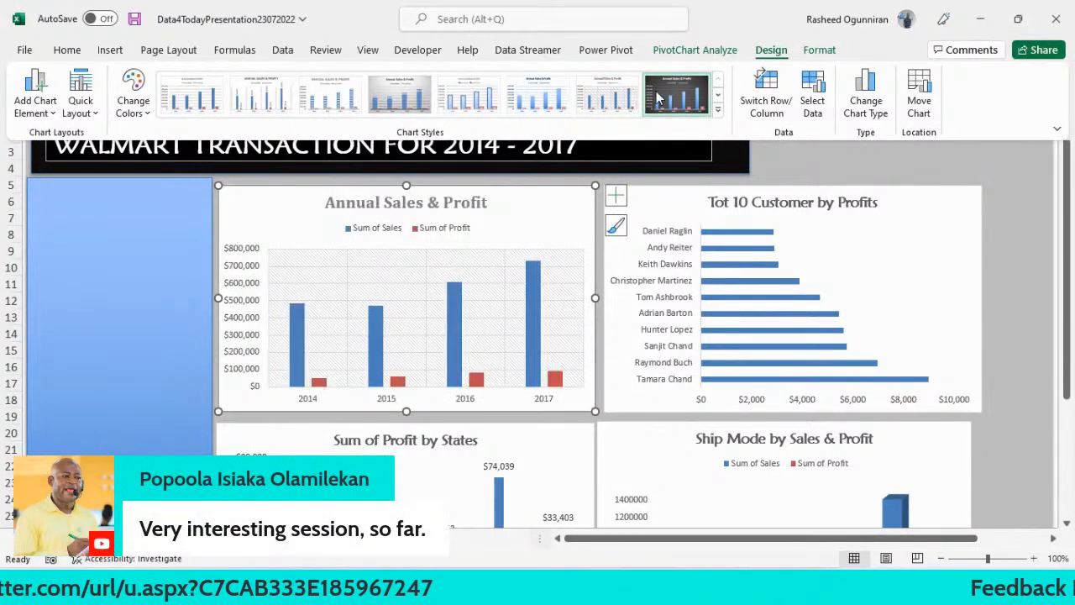
{"action": "left_click", "coordinate": [898, 254]}
{"action": "left_click", "coordinate": [887, 244]}
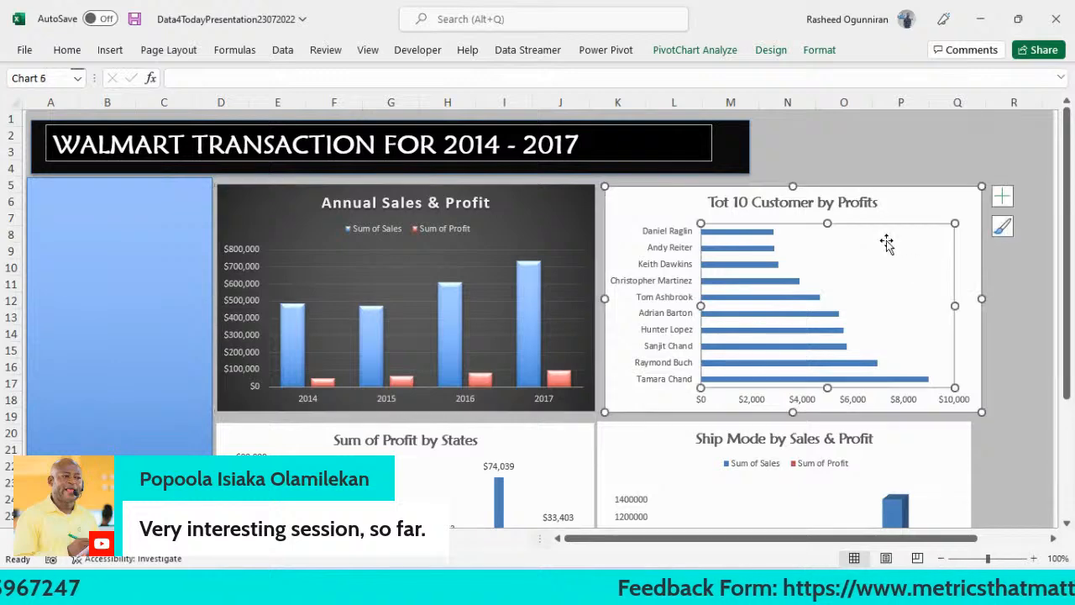
{"action": "left_click", "coordinate": [893, 209]}
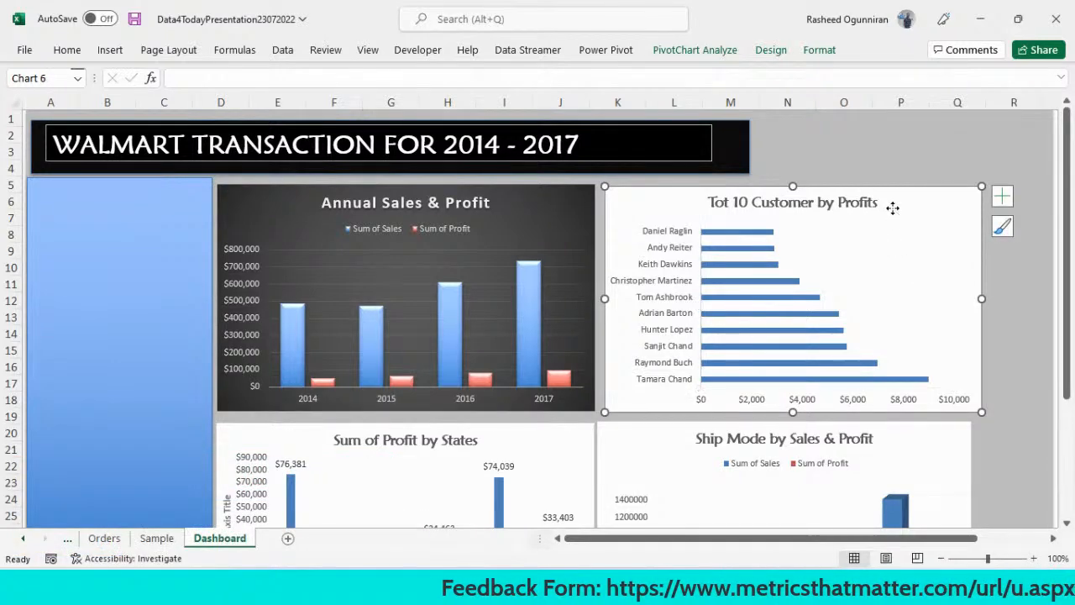
{"action": "left_click", "coordinate": [771, 52]}
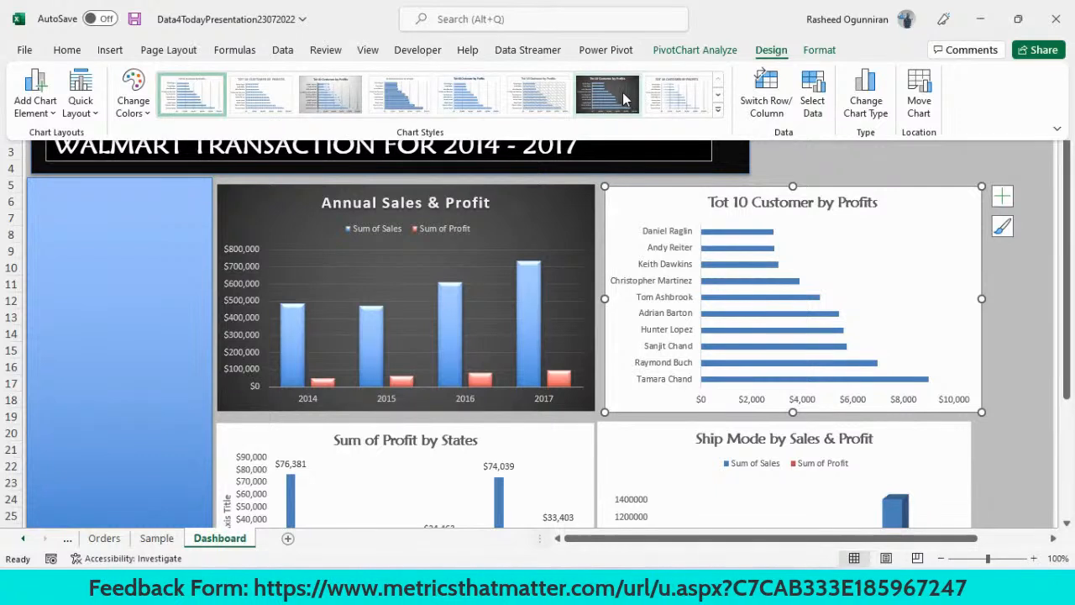
{"action": "left_click", "coordinate": [623, 93]}
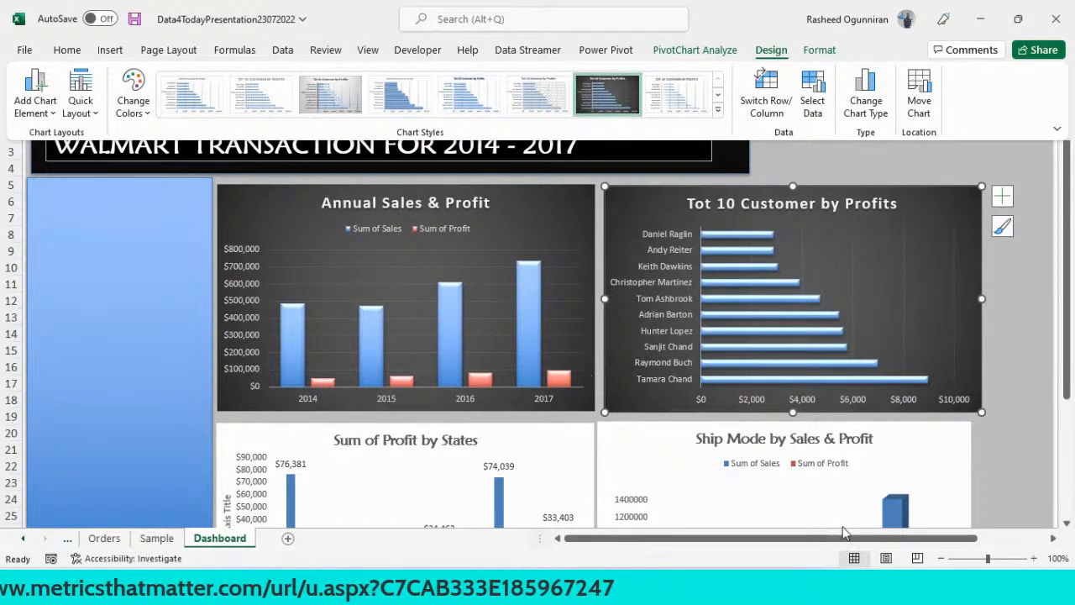
Apply the same dark chart style with glossy columns to the Sum of Profit by States chart.
{"action": "left_click", "coordinate": [1066, 524]}
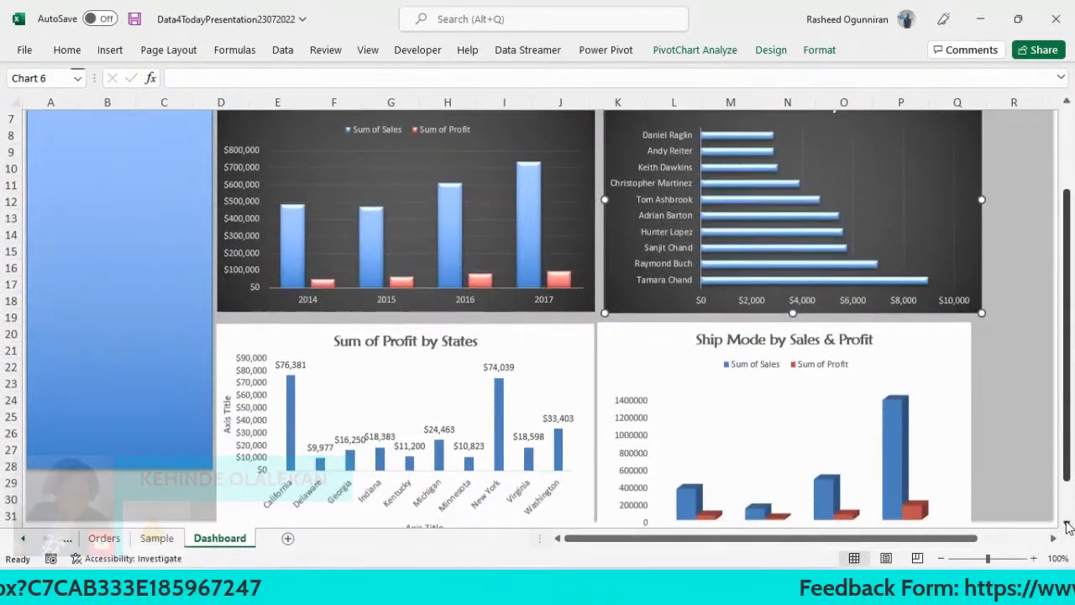
{"action": "left_click", "coordinate": [1067, 525]}
{"action": "left_click", "coordinate": [1067, 525]}
{"action": "left_click", "coordinate": [416, 354]}
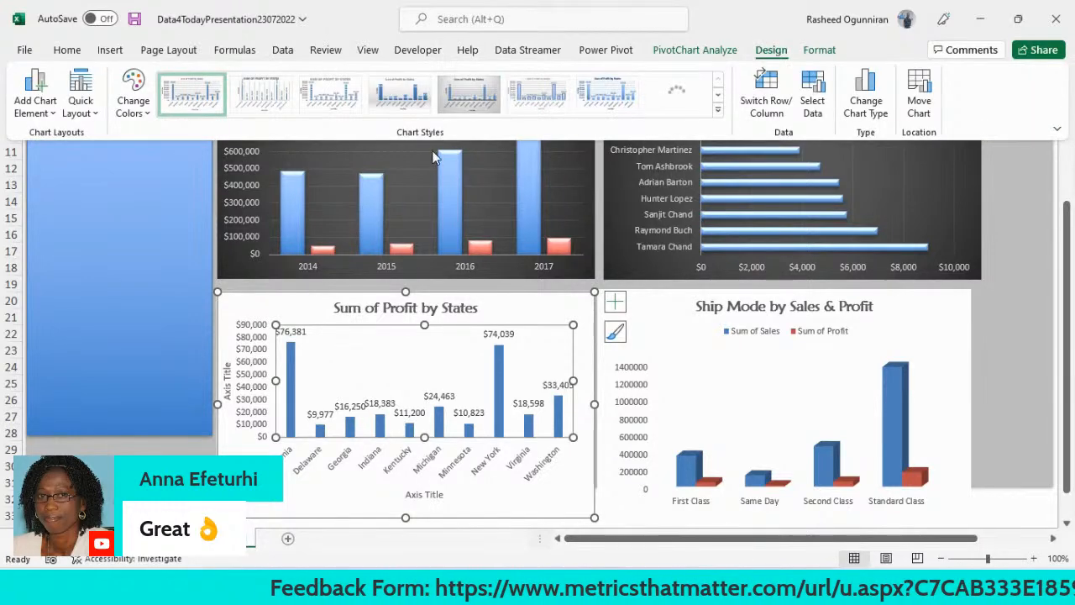
{"action": "left_click", "coordinate": [720, 111]}
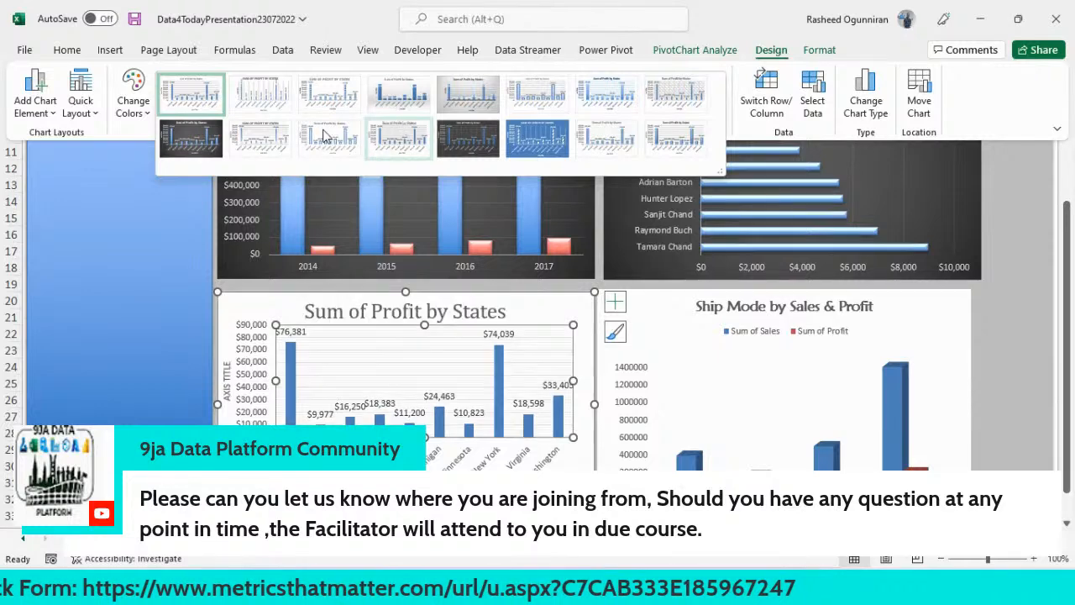
{"action": "left_click", "coordinate": [201, 143]}
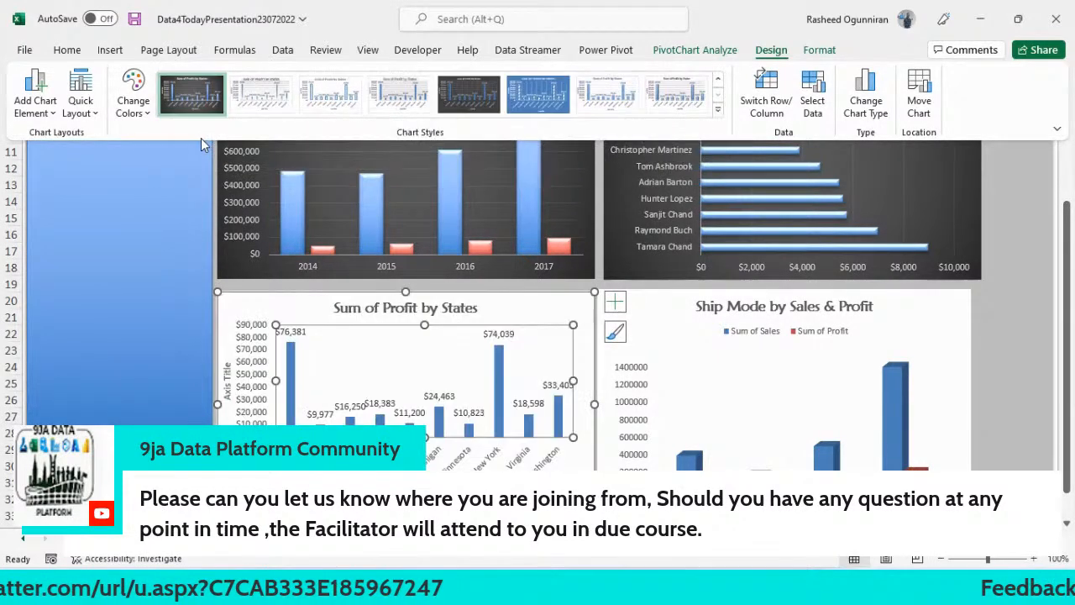
Apply the dark chart style with data labels to the Ship Mode by Sales & Profit chart.
{"action": "left_click", "coordinate": [927, 313]}
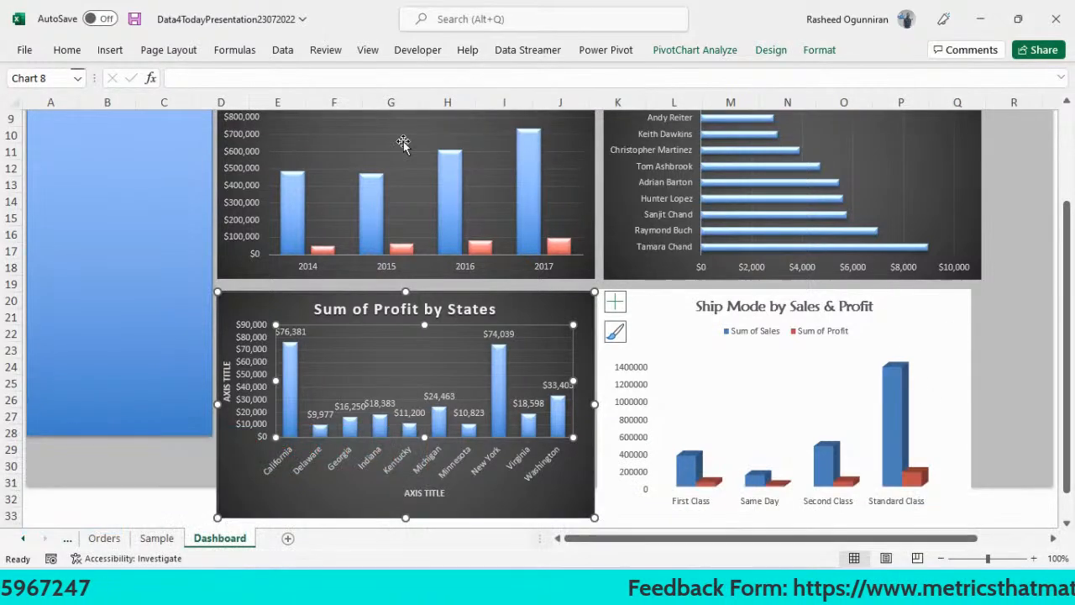
{"action": "left_click", "coordinate": [780, 52]}
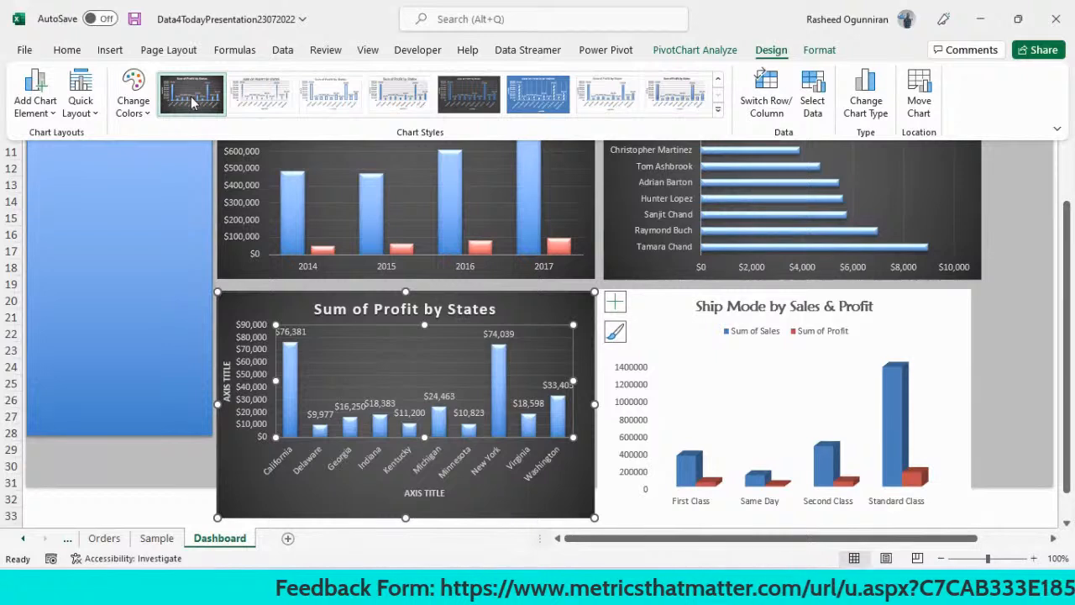
{"action": "left_click", "coordinate": [192, 103]}
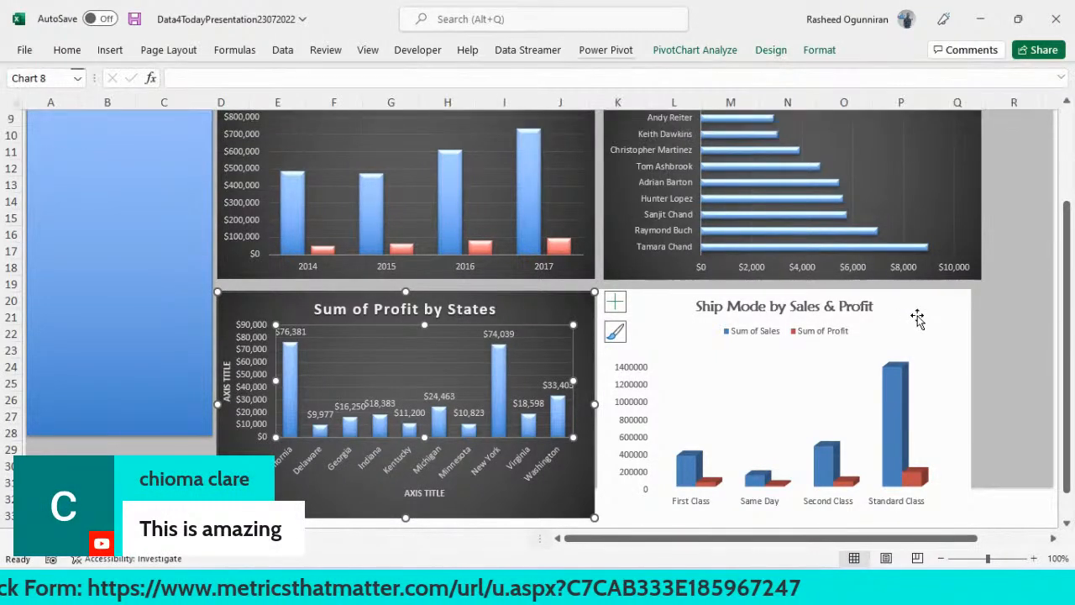
{"action": "left_click", "coordinate": [1038, 314]}
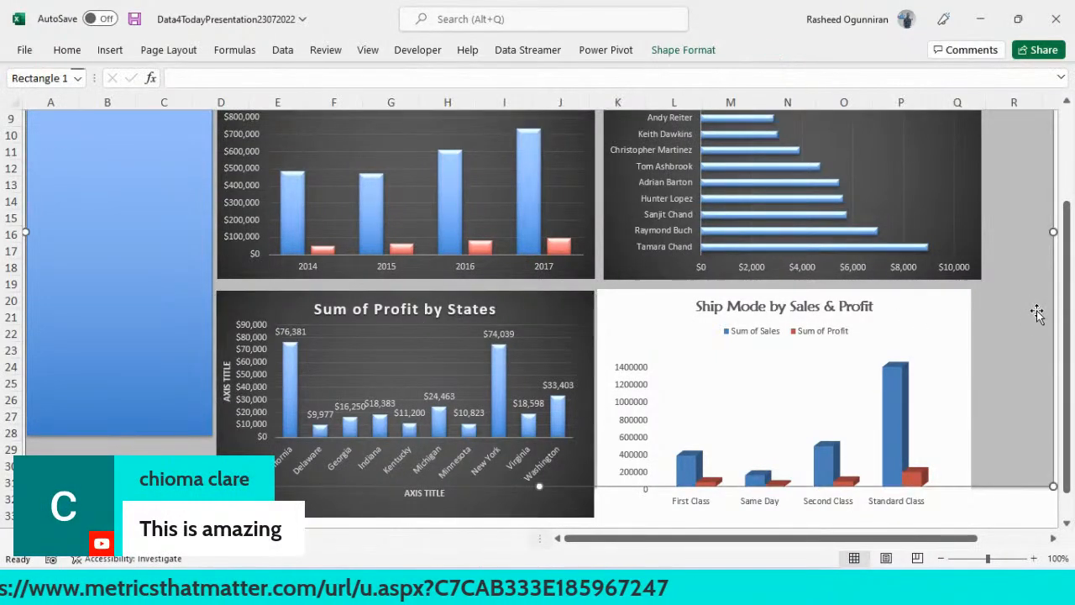
{"action": "left_click", "coordinate": [903, 312]}
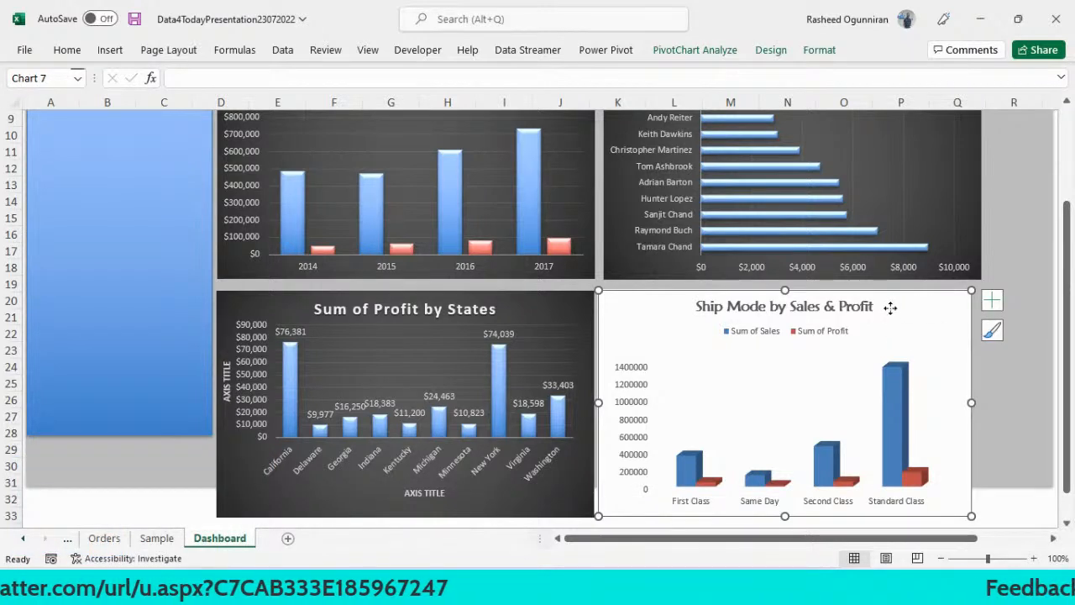
{"action": "left_click", "coordinate": [772, 51]}
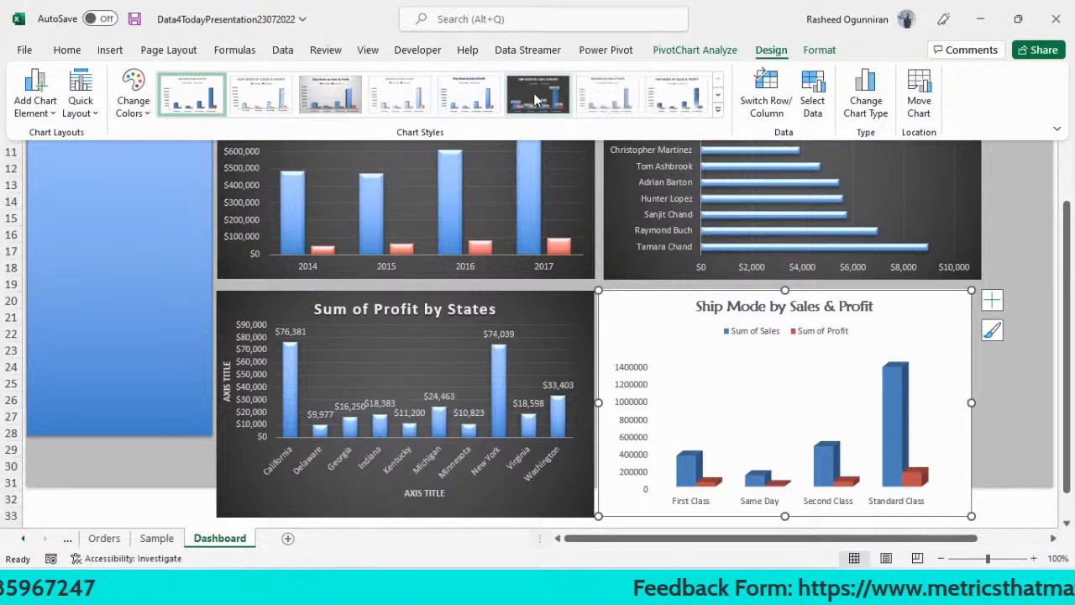
{"action": "left_click", "coordinate": [537, 99]}
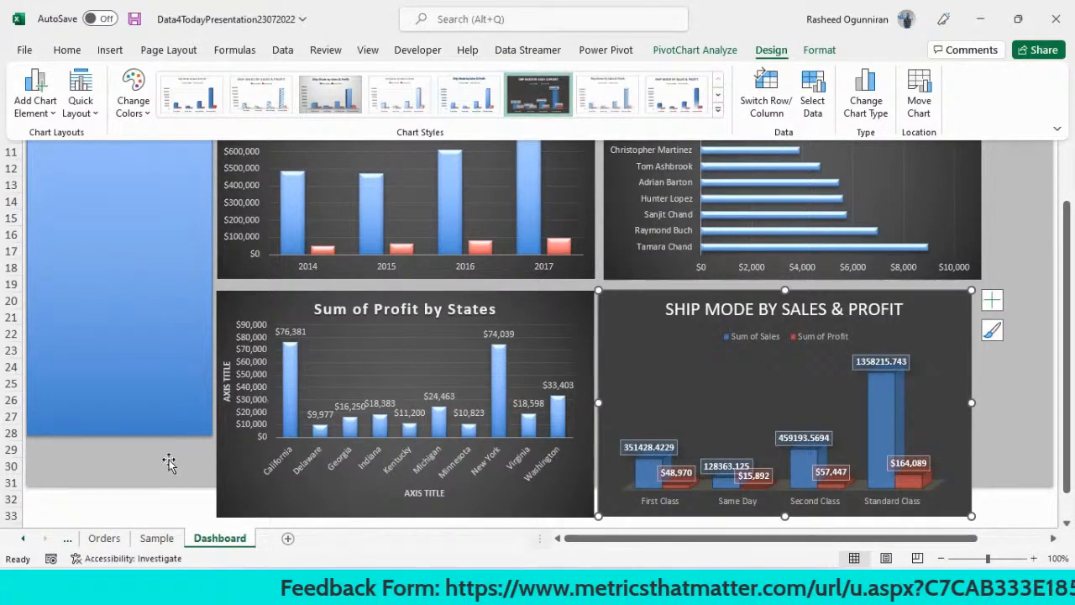
Extend the grey background rectangle down to about row 33 so it reaches just below the two lower charts.
{"action": "left_click", "coordinate": [1049, 469]}
{"action": "left_click", "coordinate": [1067, 524]}
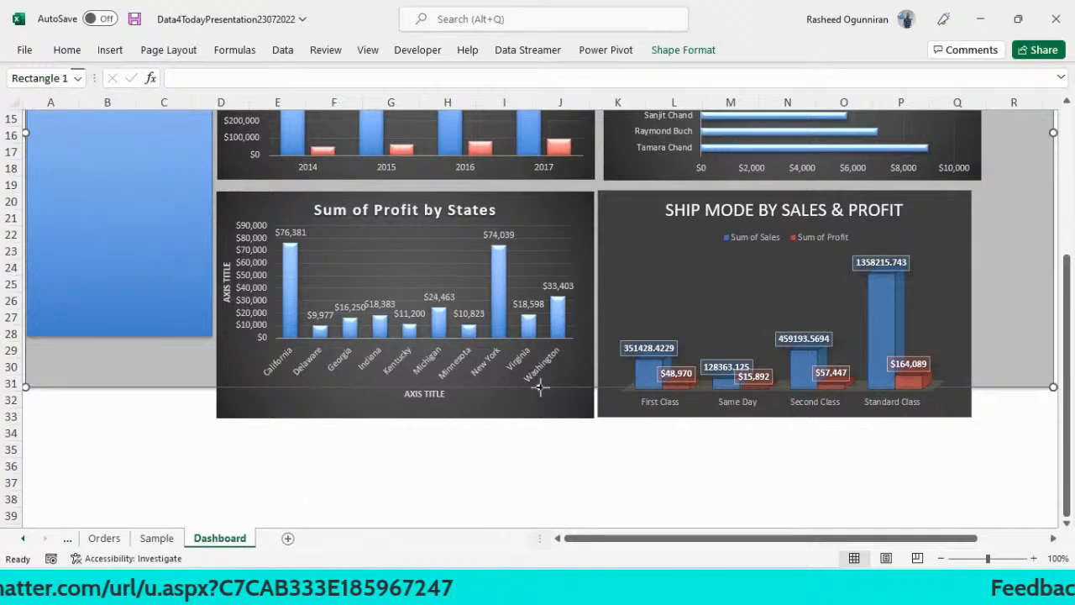
{"action": "left_click_drag", "start_coordinate": [540, 389], "coordinate": [543, 424]}
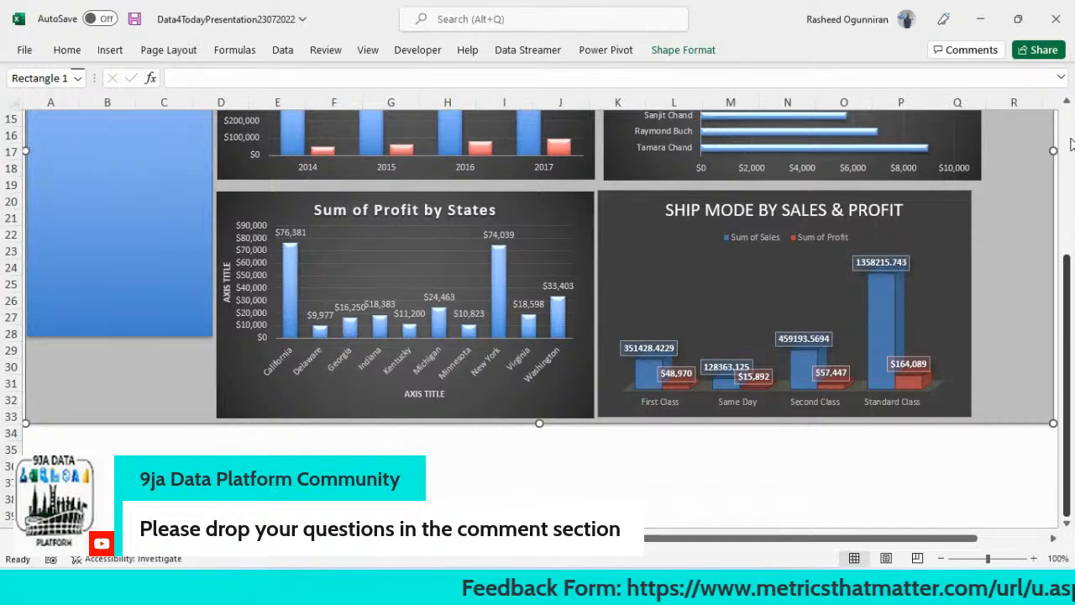
Insert slicers for Customer Name, Segment, Region and Category from the Annual Sales & Profit chart.
{"action": "scroll", "coordinate": [1071, 145], "scroll_direction": "up", "scroll_amount": 5}
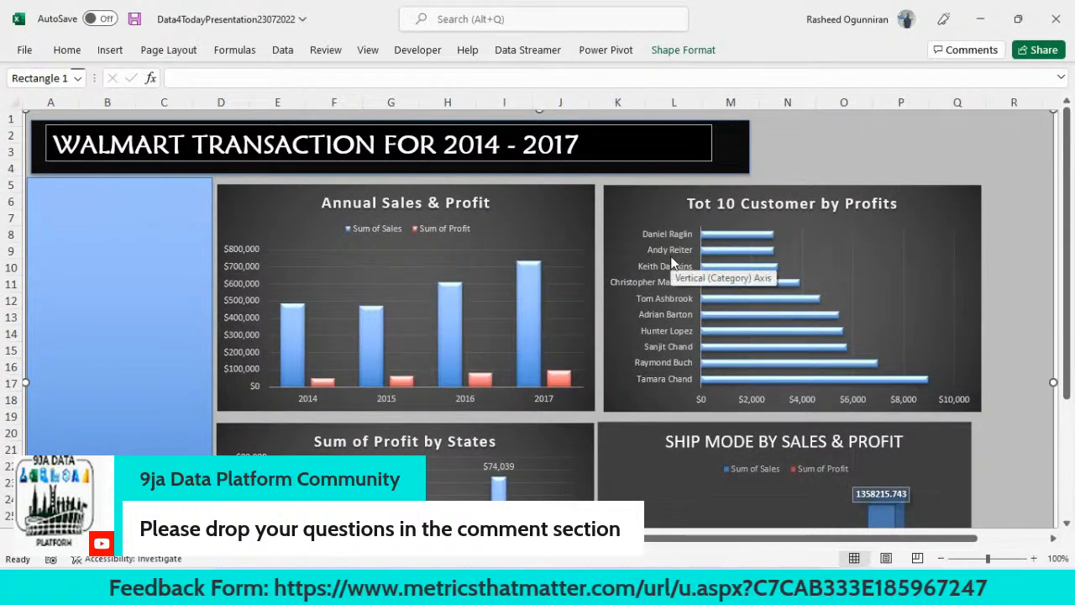
{"action": "left_click", "coordinate": [259, 207]}
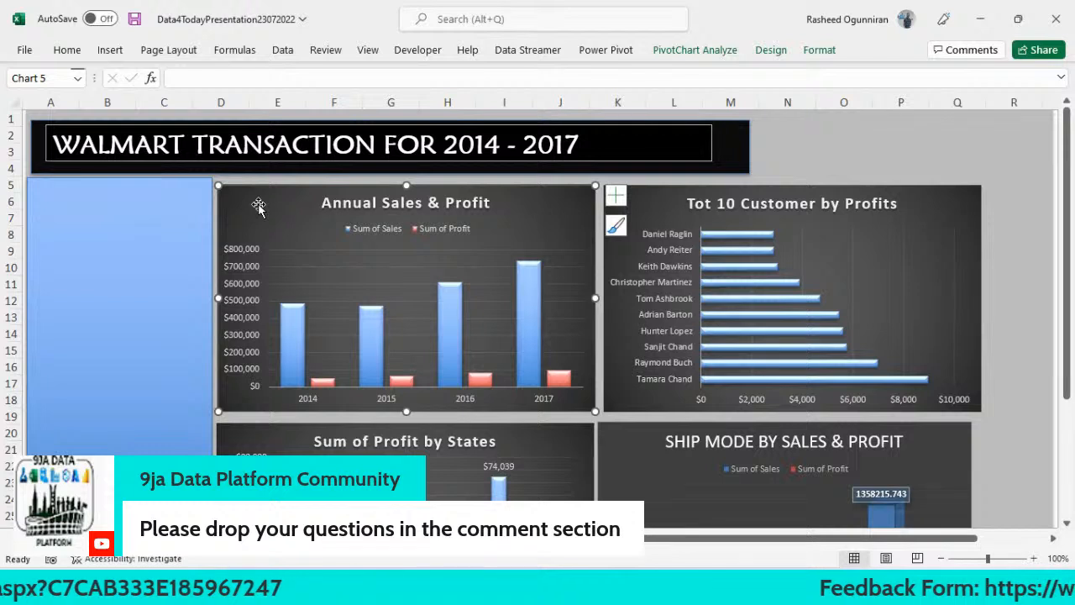
{"action": "left_click", "coordinate": [110, 51]}
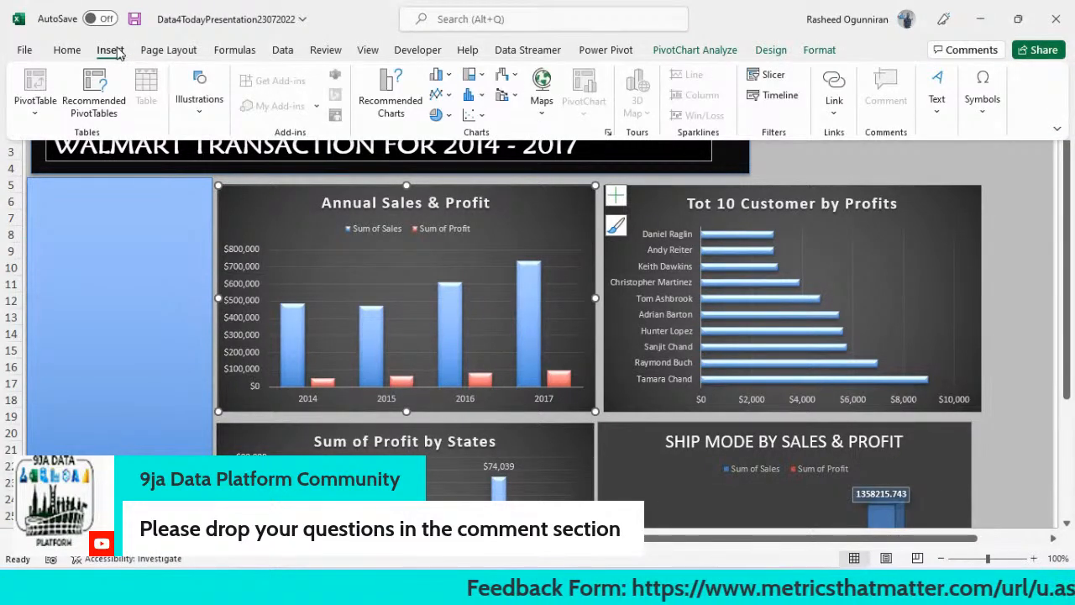
{"action": "left_click", "coordinate": [771, 78]}
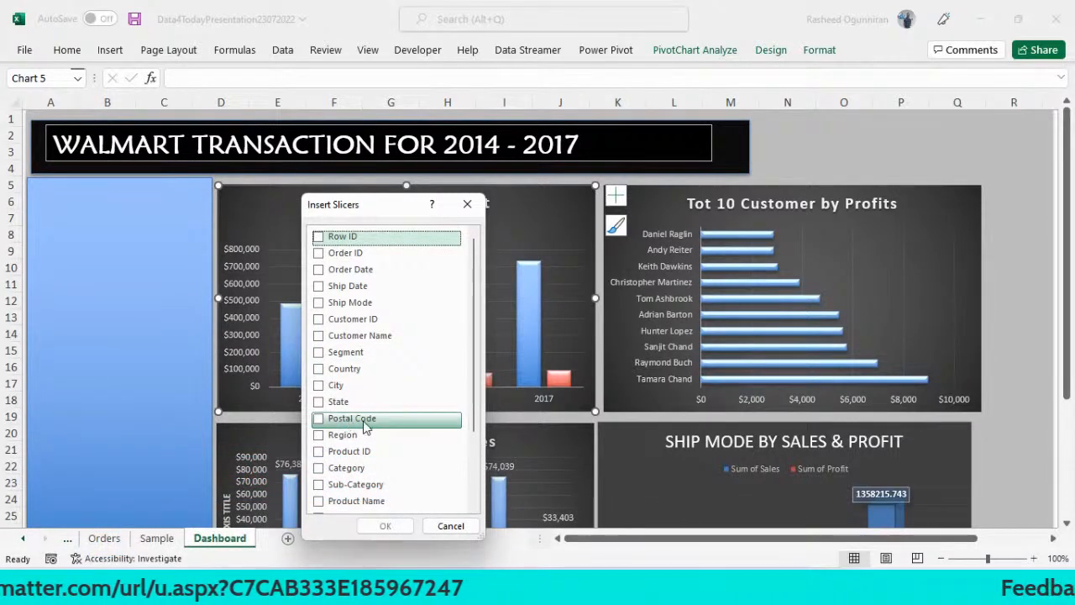
{"action": "left_click", "coordinate": [319, 336]}
{"action": "left_click", "coordinate": [320, 352]}
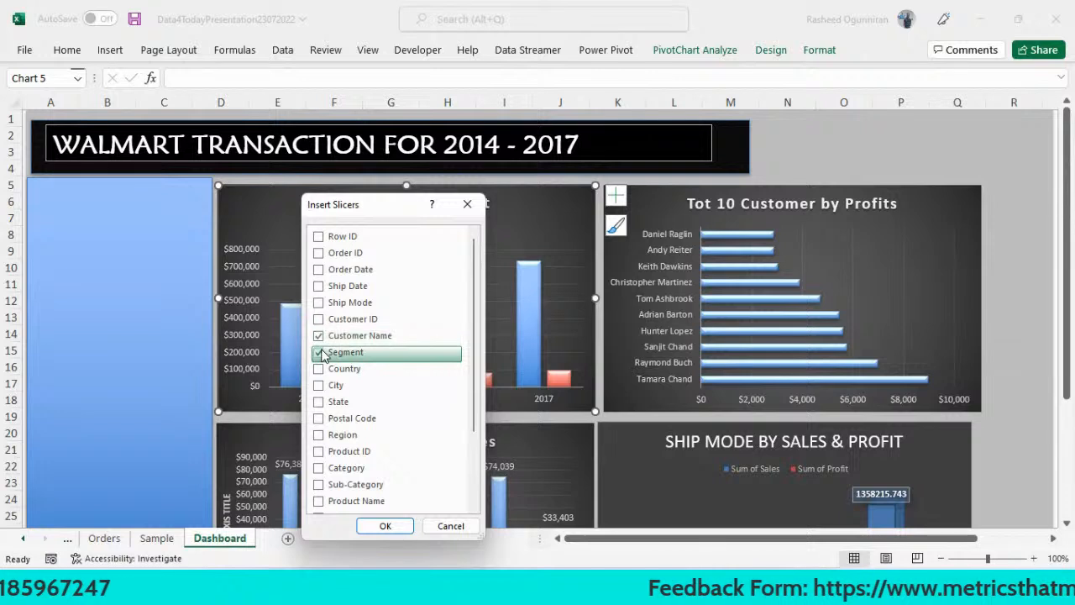
{"action": "left_click", "coordinate": [320, 436]}
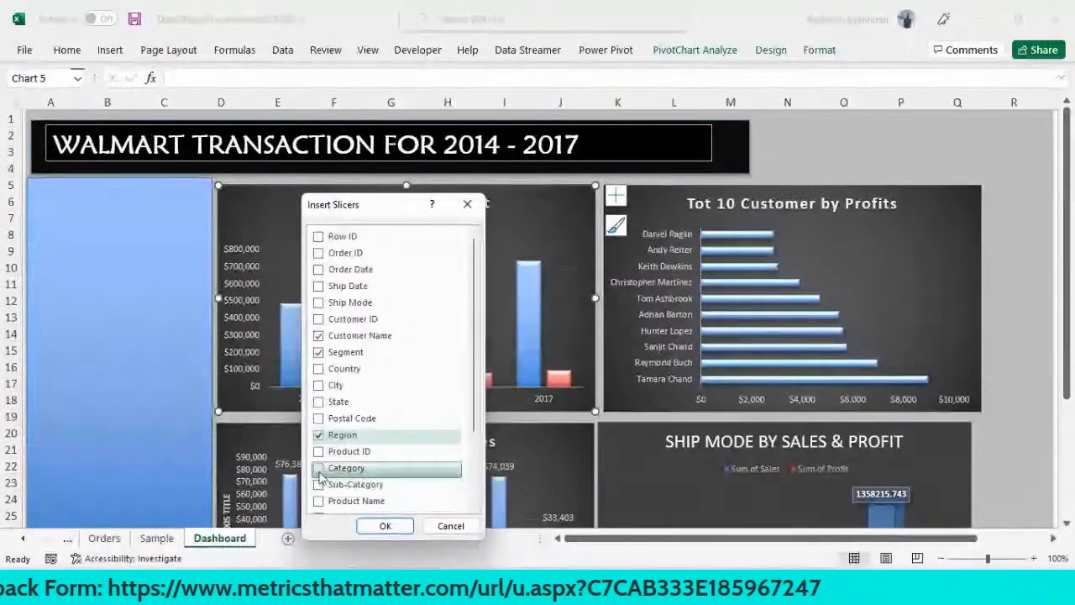
{"action": "left_click", "coordinate": [319, 471]}
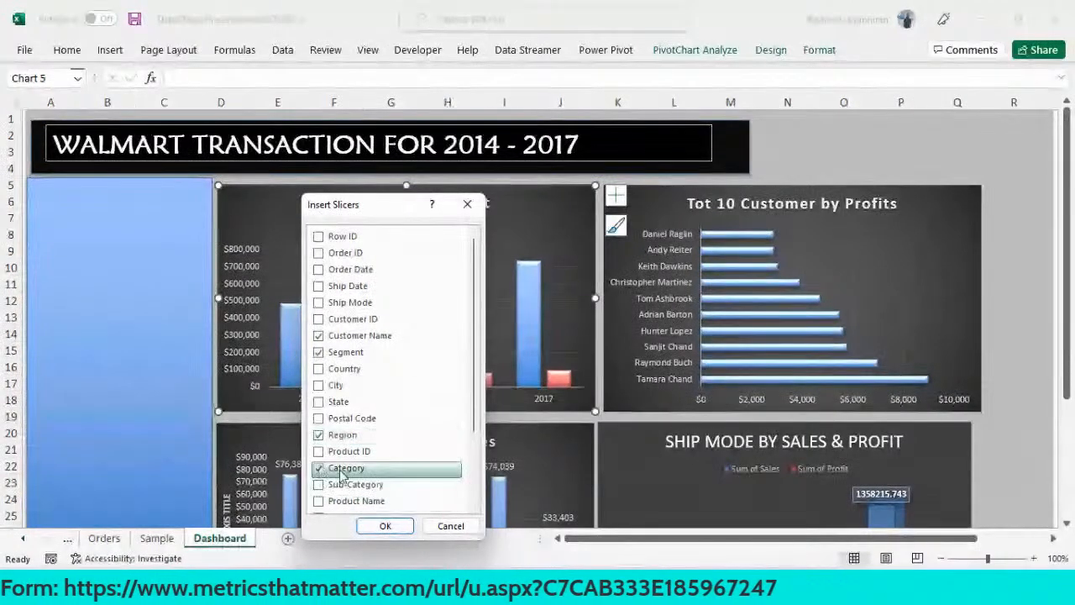
{"action": "left_click", "coordinate": [385, 526]}
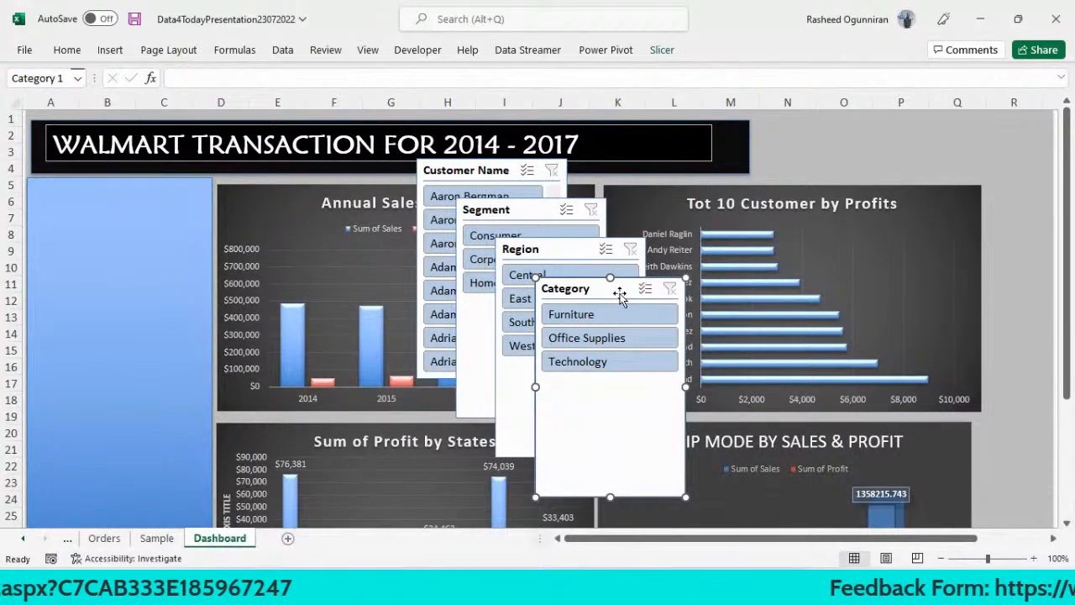
Place the Category slicer at the top of the blue side panel and resize it to fit its three items and nearly fill the panel's width.
{"action": "left_click_drag", "start_coordinate": [619, 291], "coordinate": [115, 202]}
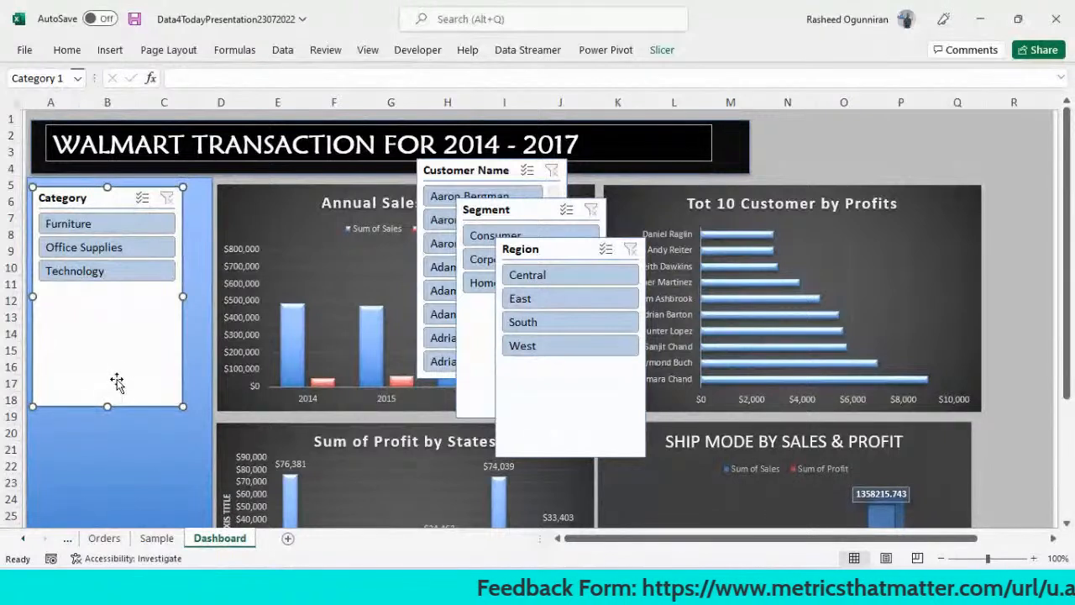
{"action": "left_click_drag", "start_coordinate": [107, 410], "coordinate": [80, 288]}
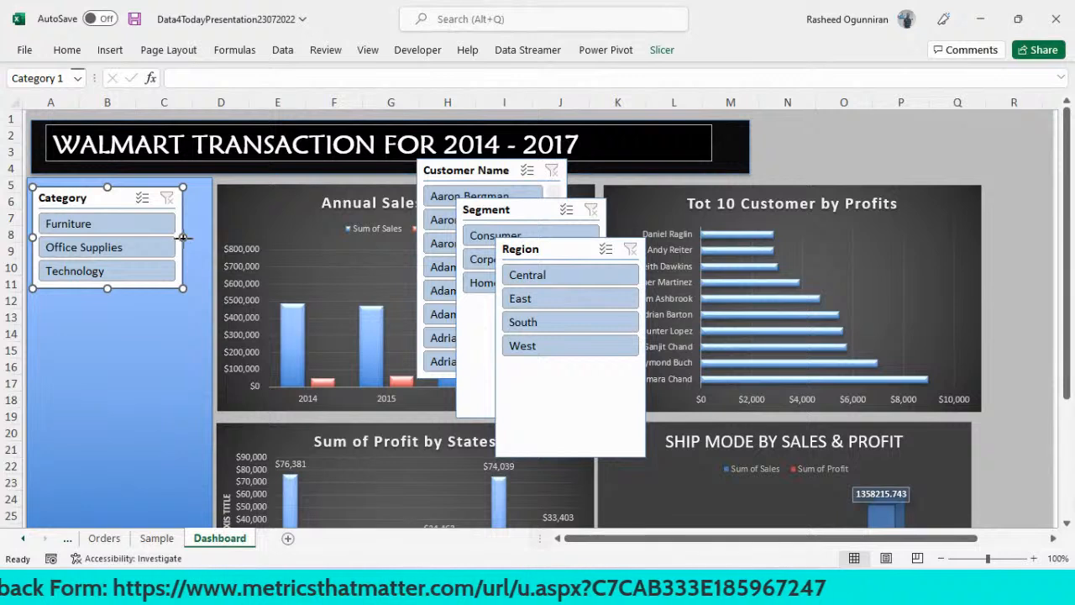
{"action": "left_click_drag", "start_coordinate": [183, 238], "coordinate": [195, 238]}
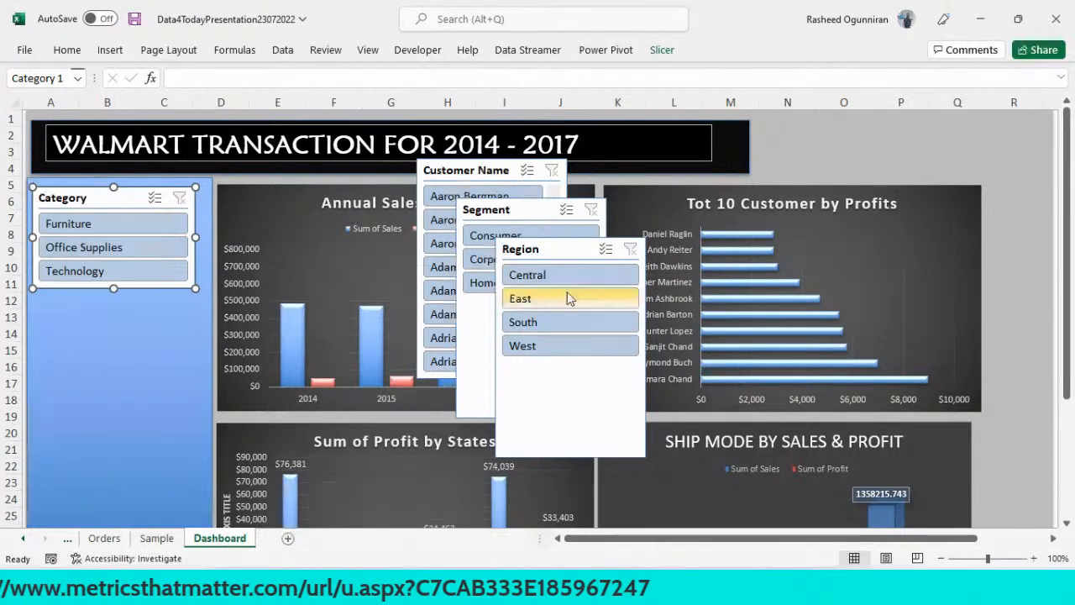
Place the Region slicer directly below the Category slicer, widen it to match and shorten it to about row 18.
{"action": "left_click_drag", "start_coordinate": [577, 252], "coordinate": [115, 306]}
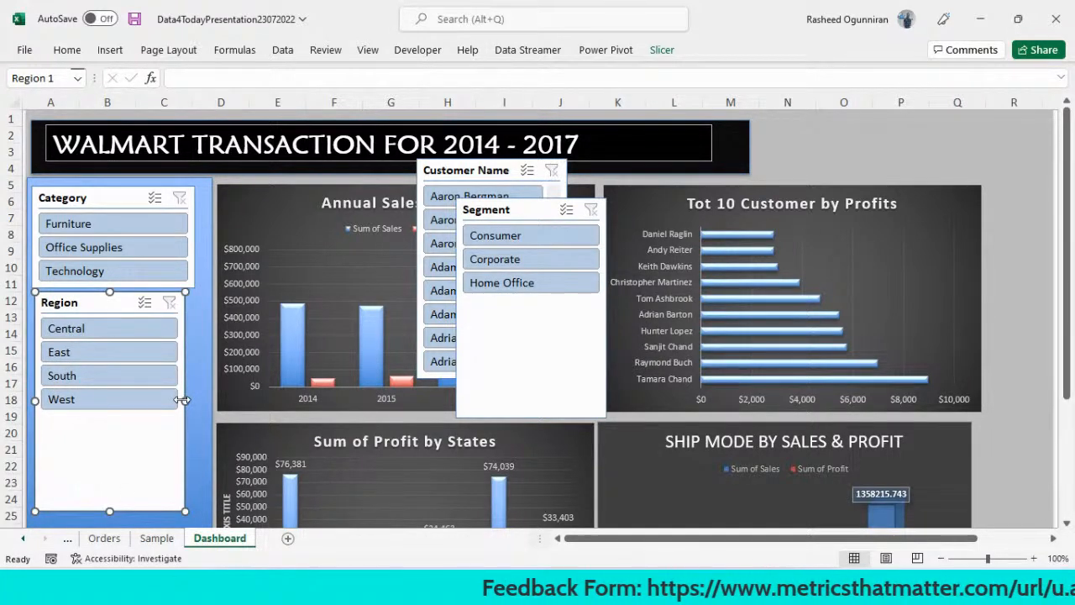
{"action": "left_click_drag", "start_coordinate": [181, 400], "coordinate": [194, 400]}
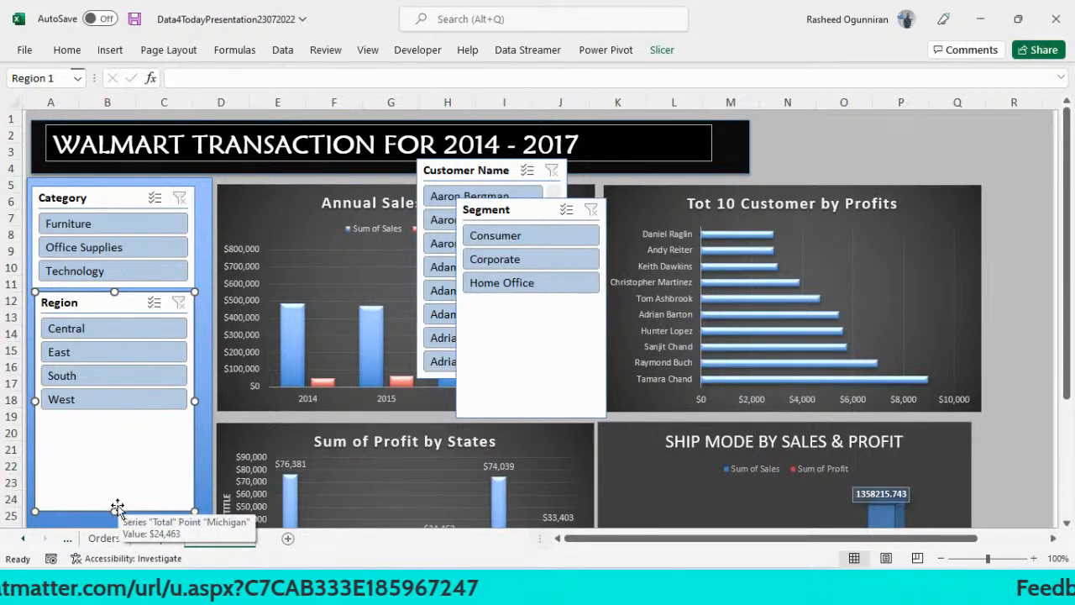
{"action": "left_click_drag", "start_coordinate": [114, 508], "coordinate": [103, 406]}
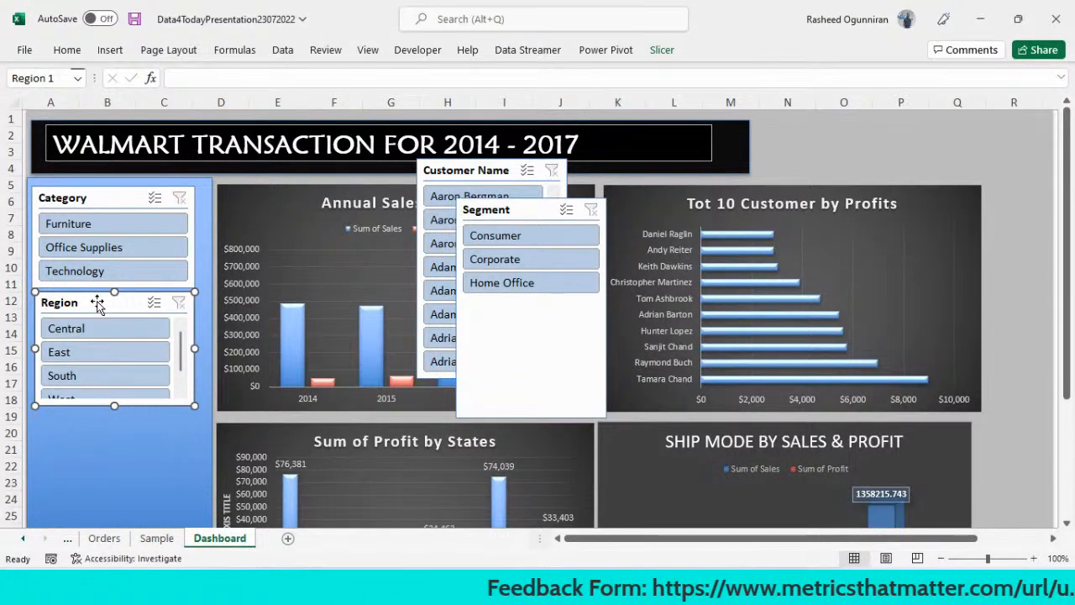
Arrange the Region slicer's items in 2 columns and shorten the slicer to fit its two rows.
{"action": "left_click", "coordinate": [662, 50]}
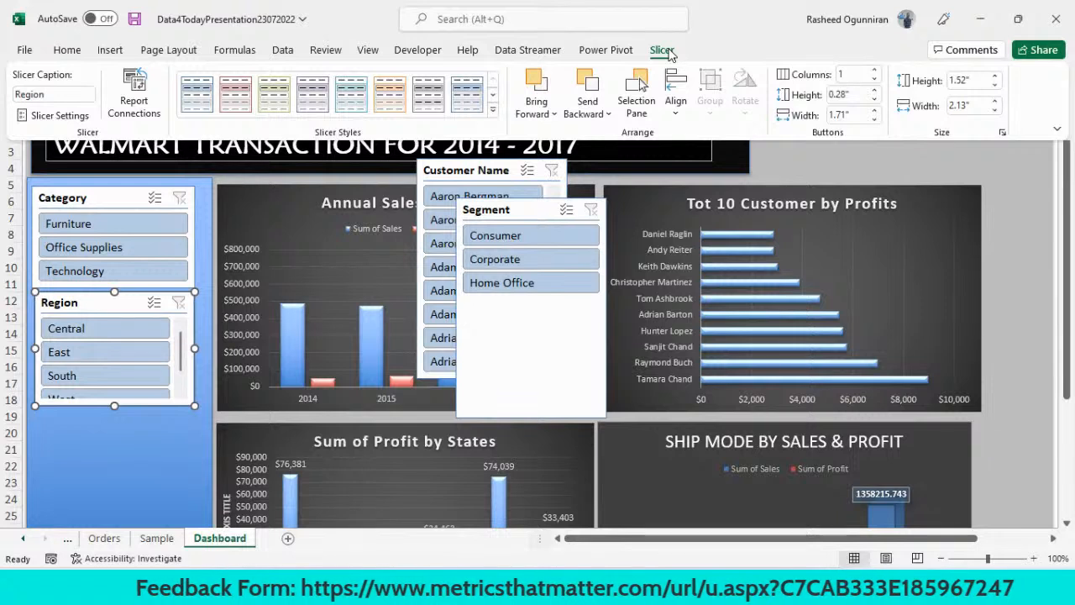
{"action": "left_click", "coordinate": [876, 71]}
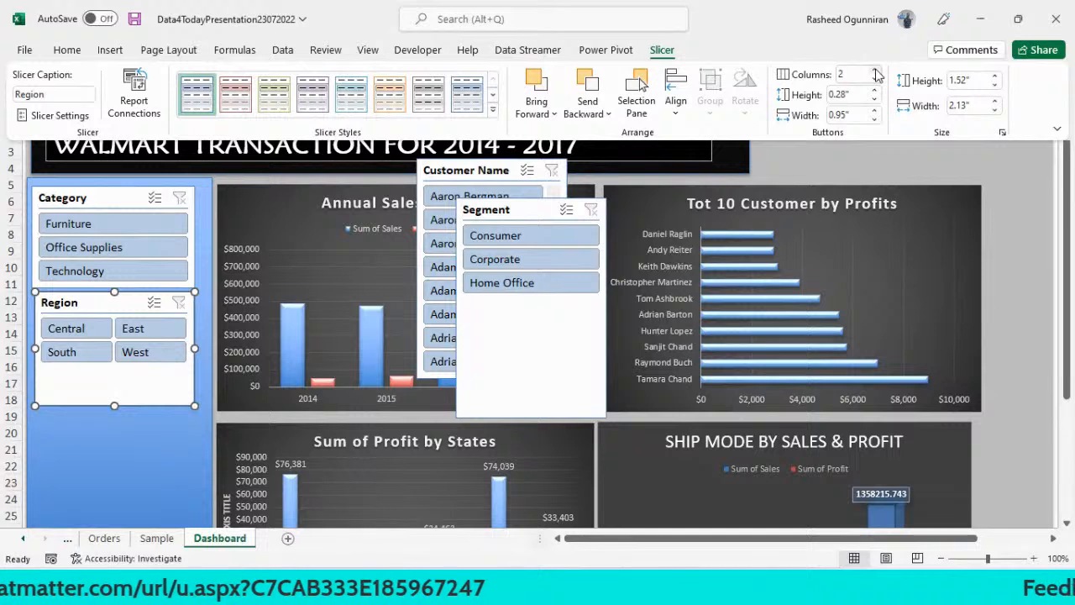
{"action": "left_click", "coordinate": [116, 406]}
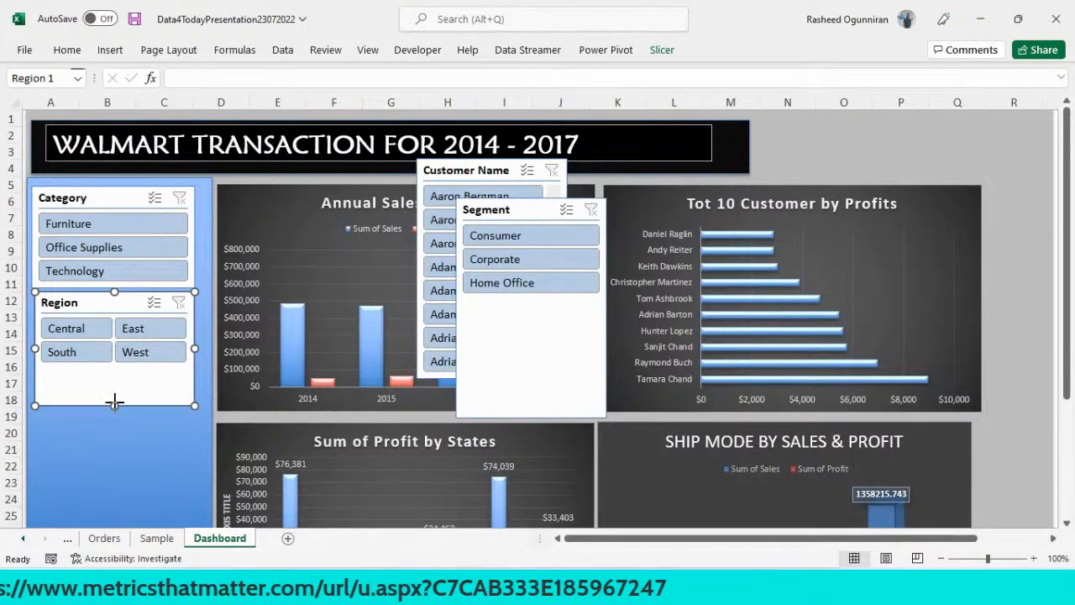
{"action": "left_click_drag", "start_coordinate": [115, 406], "coordinate": [115, 367]}
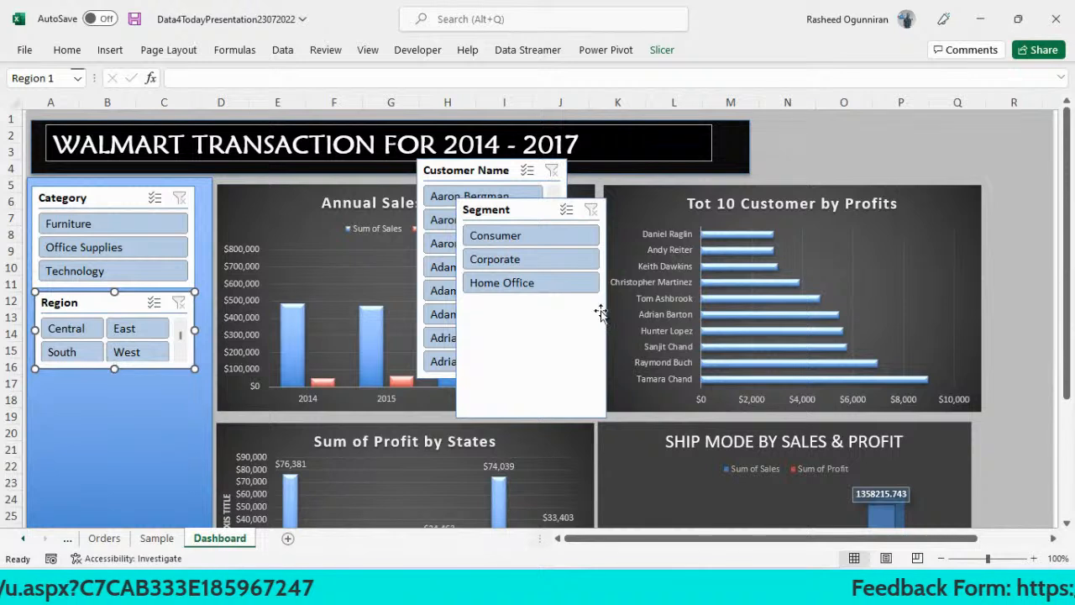
Place the Segment slicer directly below the Region slicer and shorten it to fit its three items.
{"action": "left_click_drag", "start_coordinate": [535, 210], "coordinate": [115, 379]}
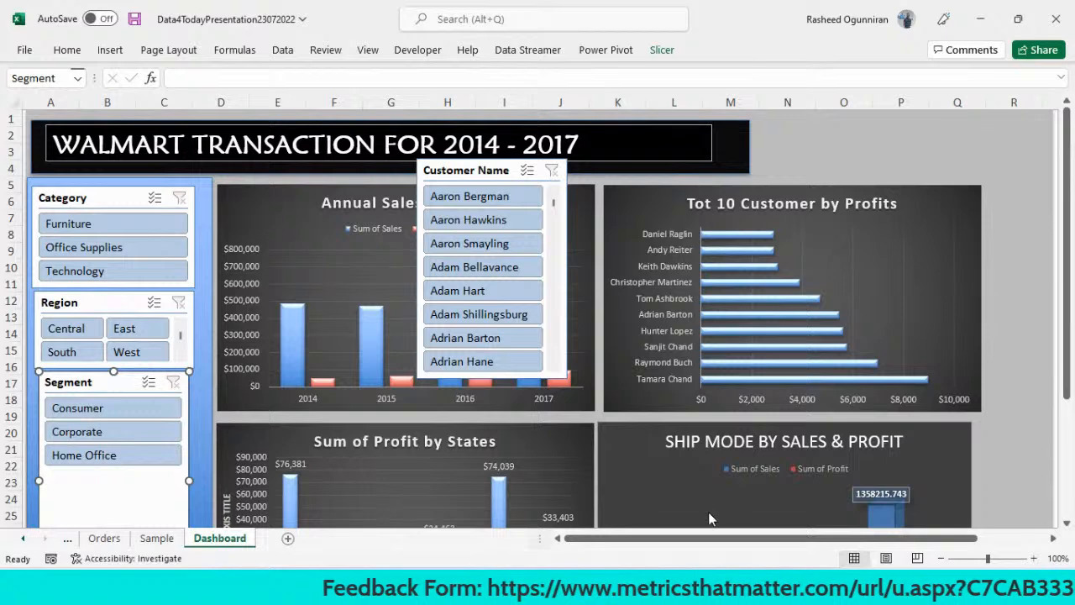
{"action": "scroll", "coordinate": [1067, 527], "scroll_direction": "down", "scroll_amount": 1}
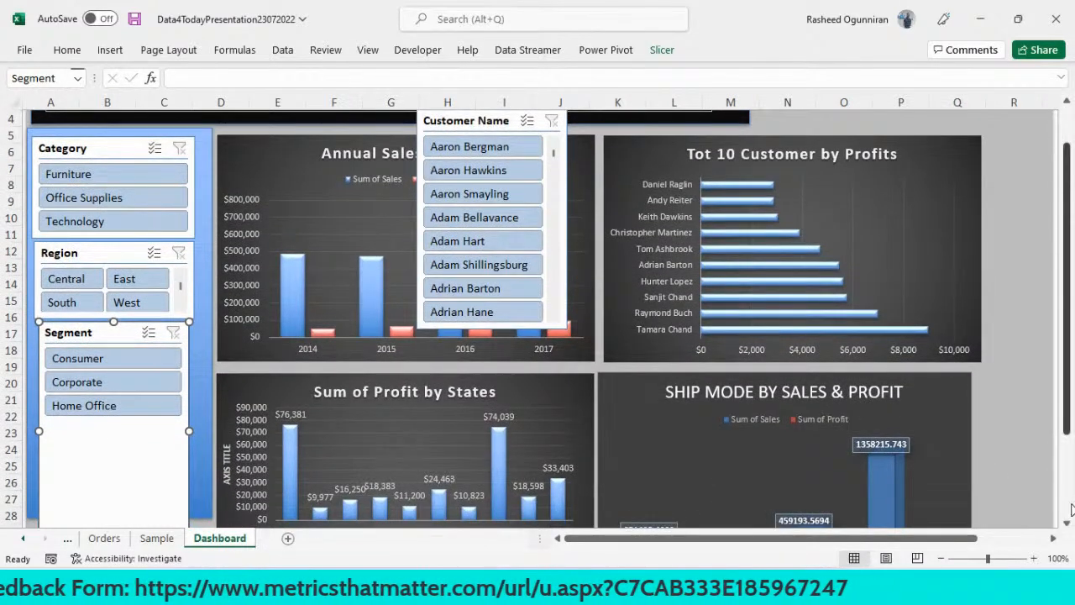
{"action": "scroll", "coordinate": [1067, 527], "scroll_direction": "down", "scroll_amount": 1}
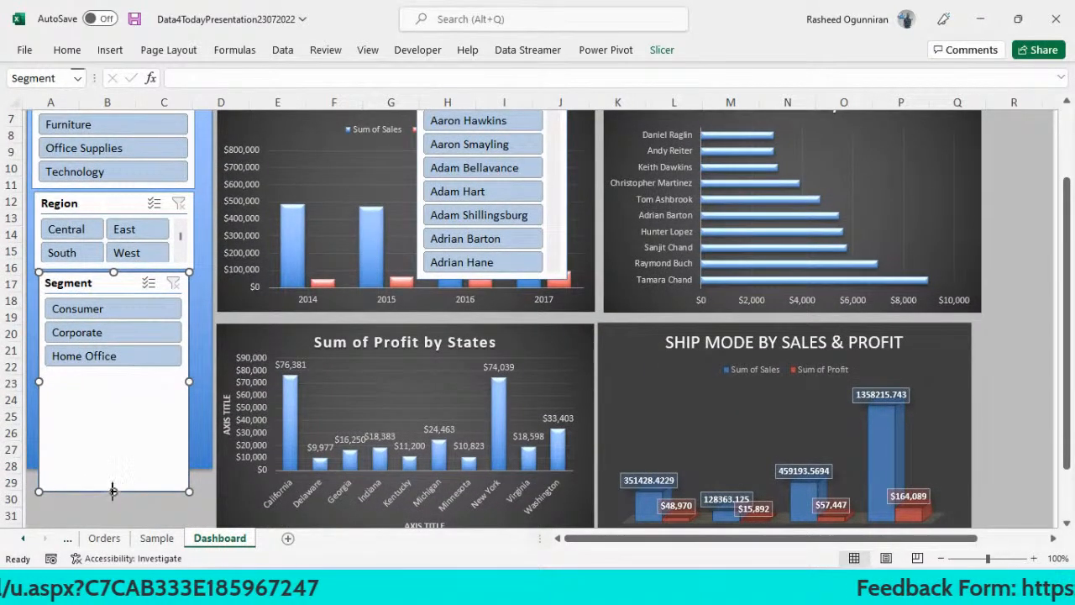
{"action": "left_click_drag", "start_coordinate": [113, 490], "coordinate": [109, 372]}
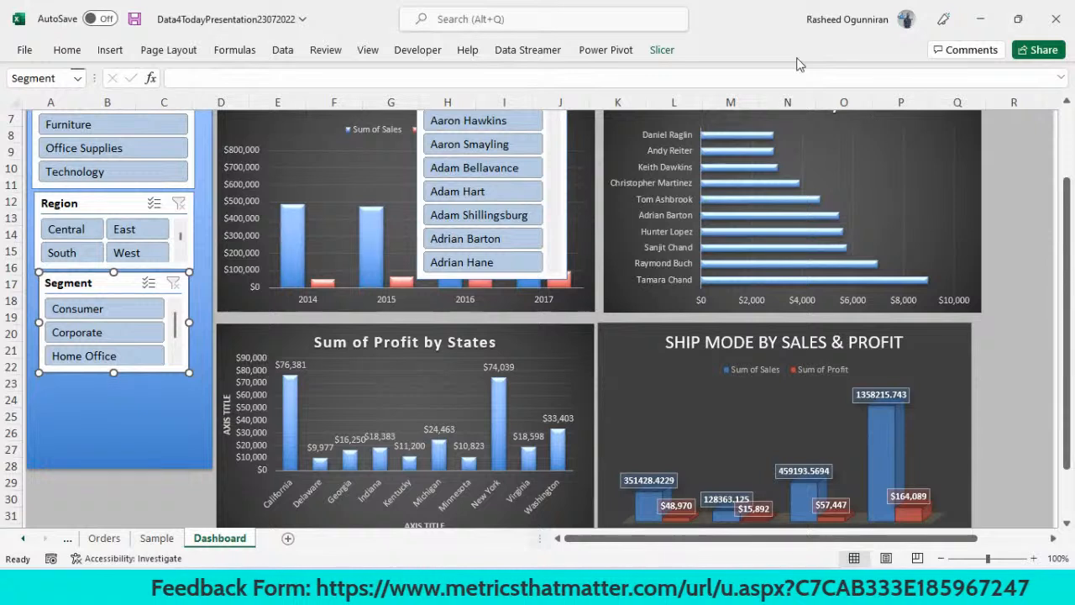
Arrange the Segment slicer's items in 2 columns, then shorten it to two rows and widen it to match the Region slicer.
{"action": "left_click", "coordinate": [662, 50]}
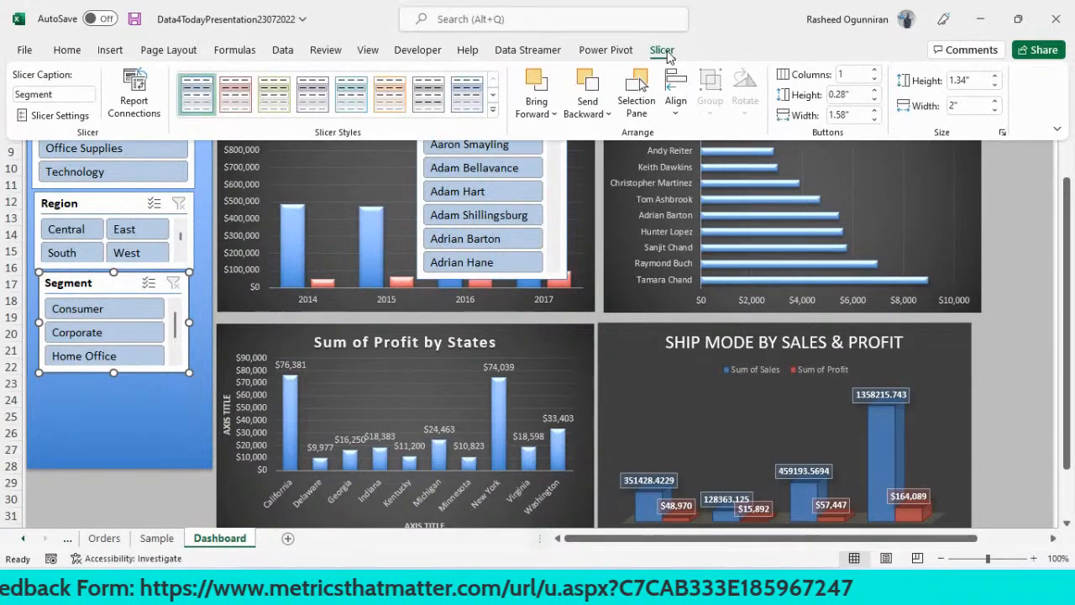
{"action": "left_click", "coordinate": [875, 70]}
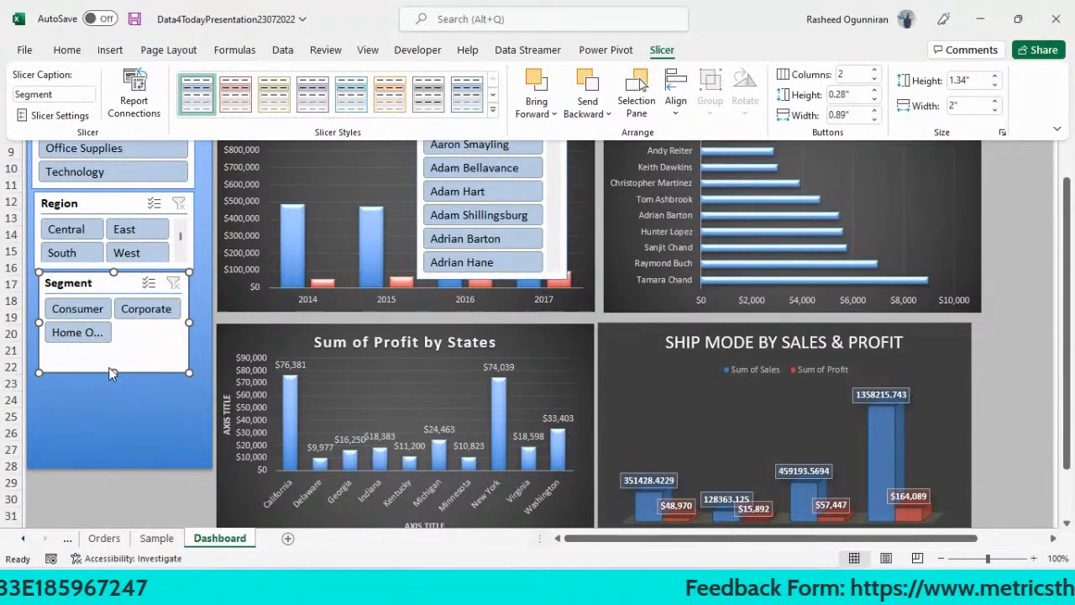
{"action": "key", "text": "ctrl+F1"}
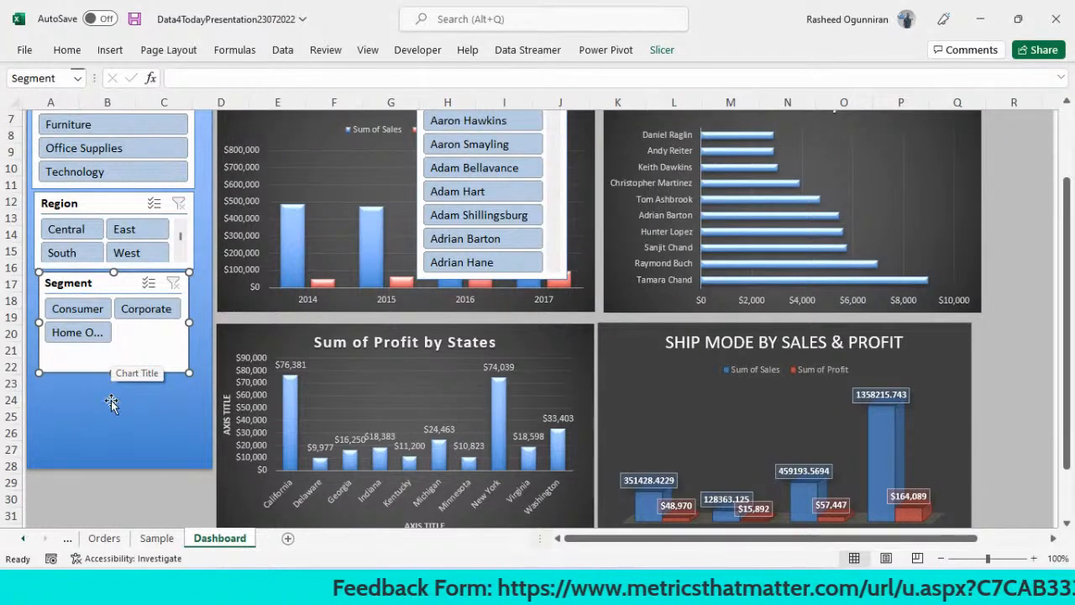
{"action": "left_click", "coordinate": [112, 403]}
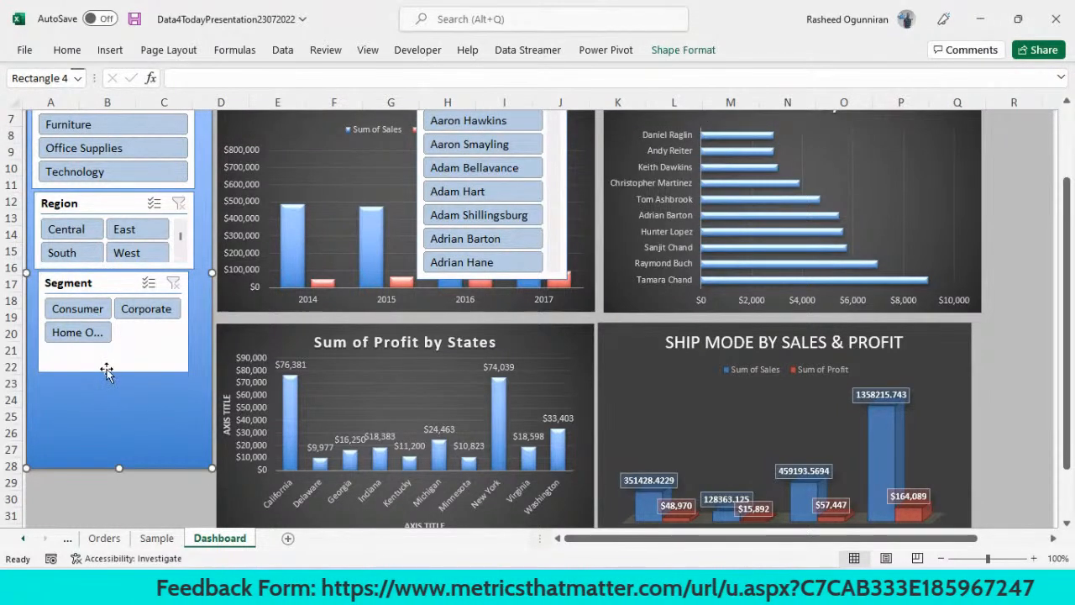
{"action": "left_click", "coordinate": [115, 360]}
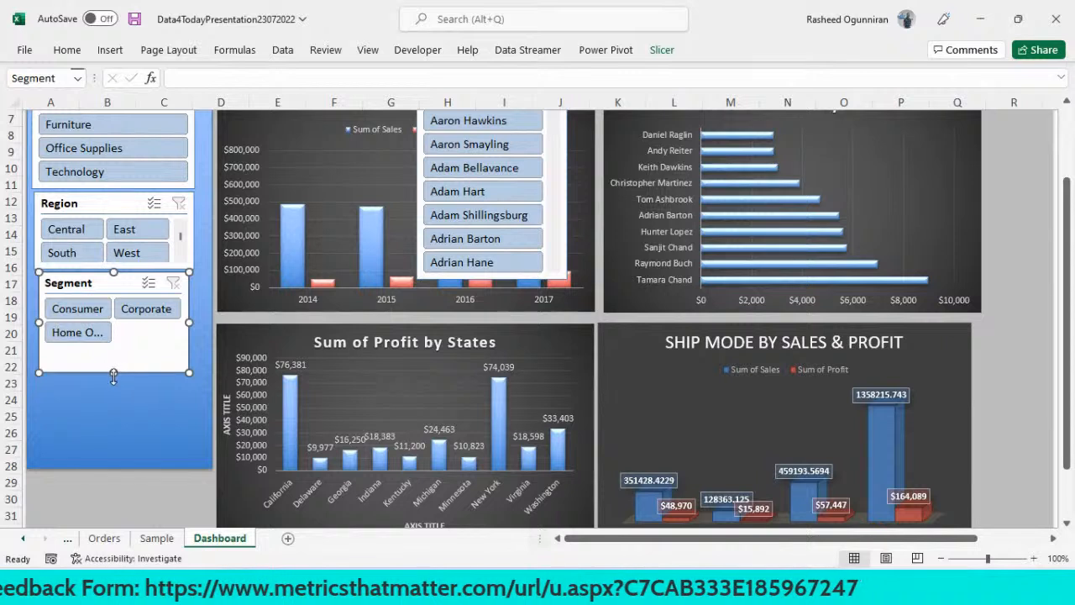
{"action": "left_click_drag", "start_coordinate": [114, 375], "coordinate": [112, 346]}
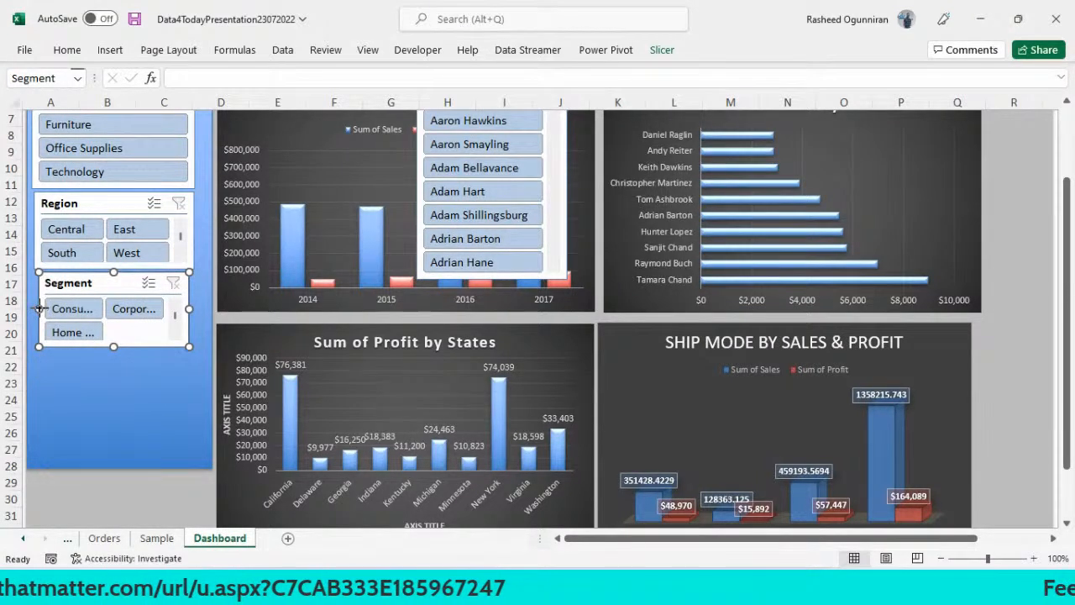
{"action": "left_click_drag", "start_coordinate": [40, 309], "coordinate": [36, 308]}
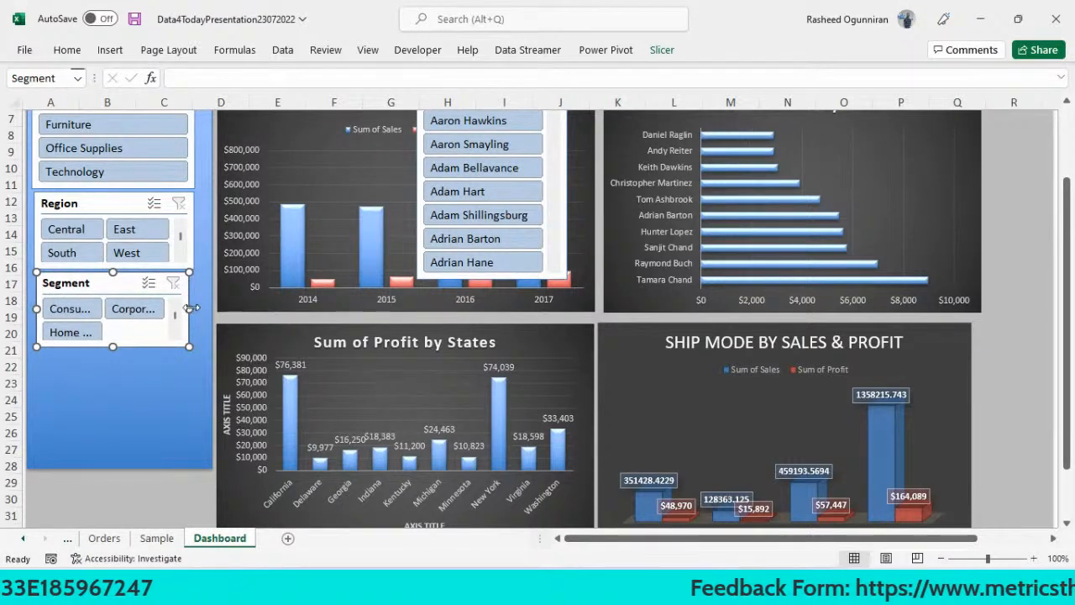
{"action": "left_click_drag", "start_coordinate": [191, 308], "coordinate": [195, 309]}
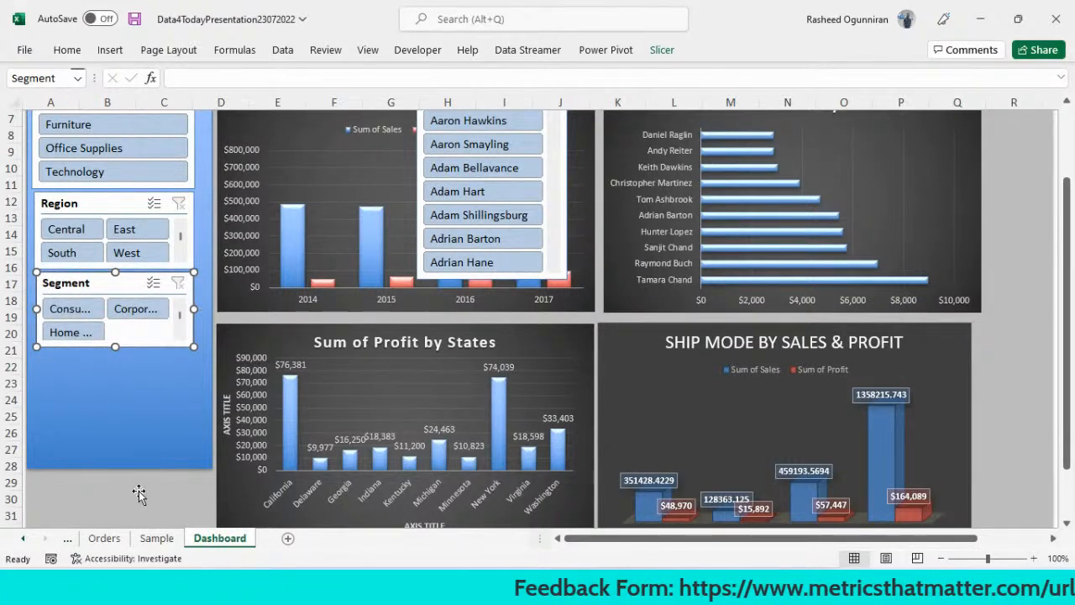
Extend the blue side panel down to about row 33, level with the bottom of the lower charts.
{"action": "left_click", "coordinate": [137, 393]}
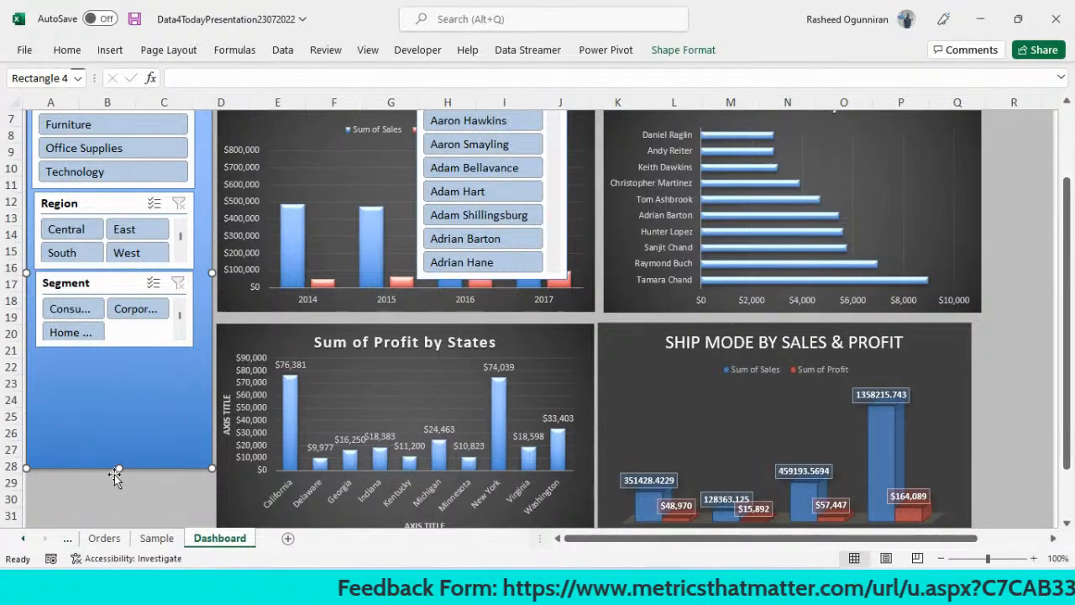
{"action": "mouse_move", "coordinate": [120, 471]}
{"action": "left_mouse_down"}
{"action": "mouse_move", "coordinate": [116, 514]}
{"action": "mouse_move", "coordinate": [113, 488]}
{"action": "left_mouse_up"}
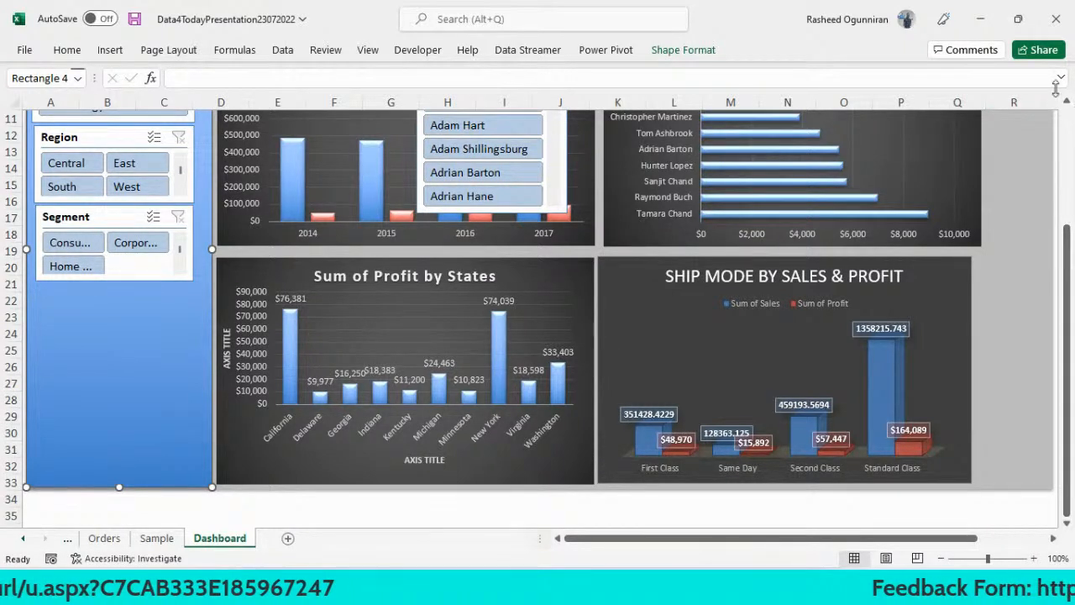
Move the Customer Name slicer off the charts into the blue side panel, directly below the Segment slicer.
{"action": "scroll", "coordinate": [1069, 105], "scroll_direction": "up", "scroll_amount": 2}
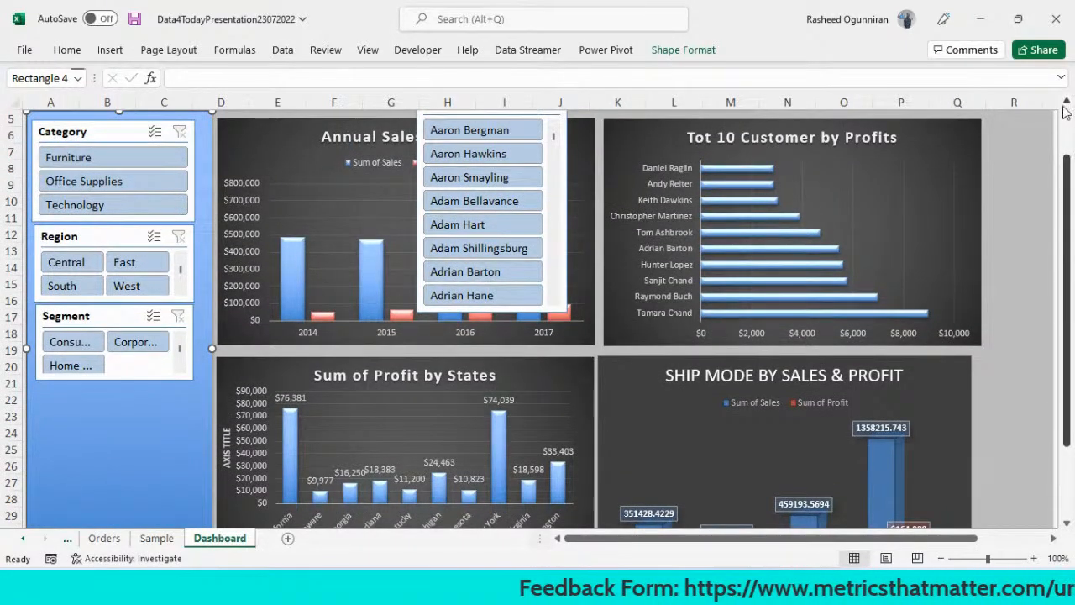
{"action": "left_click", "coordinate": [1066, 105]}
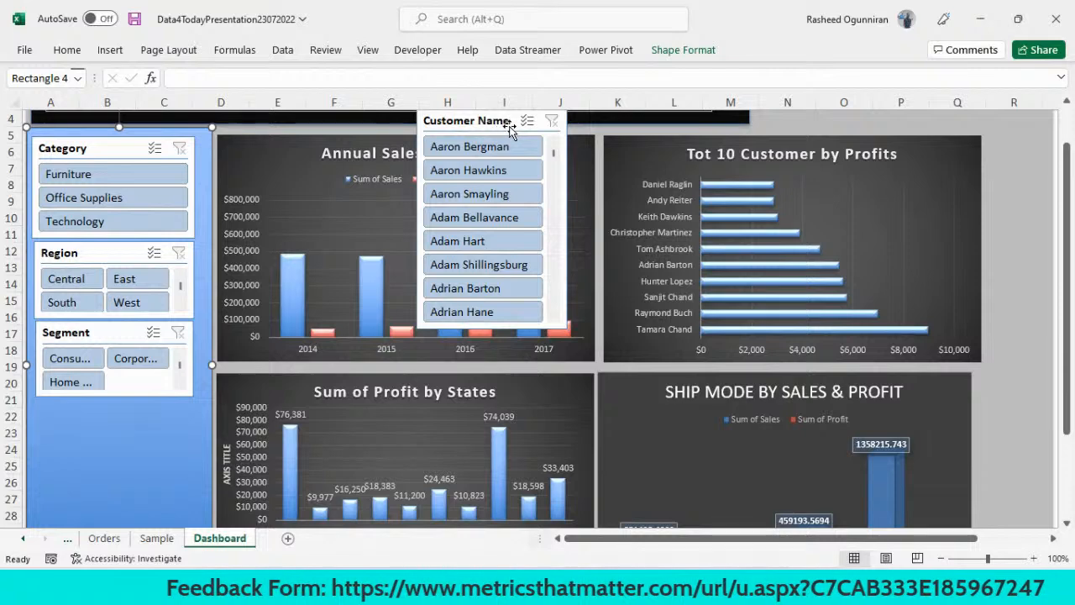
{"action": "left_click_drag", "start_coordinate": [510, 130], "coordinate": [124, 425]}
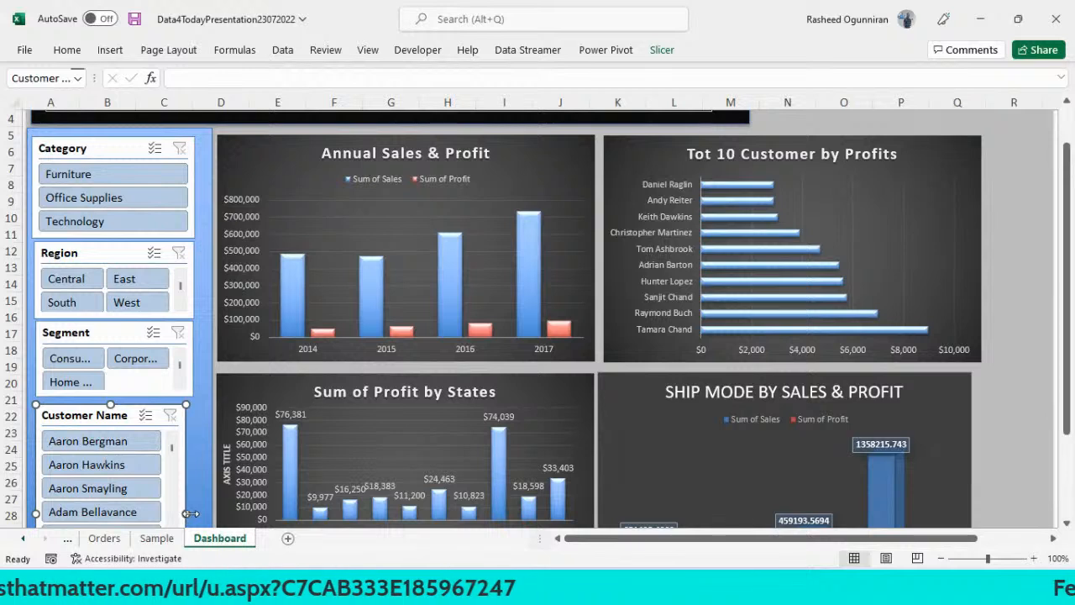
Widen the Customer Name slicer to match the Segment slicer and delete the blue side panel behind the slicers.
{"action": "left_click_drag", "start_coordinate": [186, 513], "coordinate": [193, 513]}
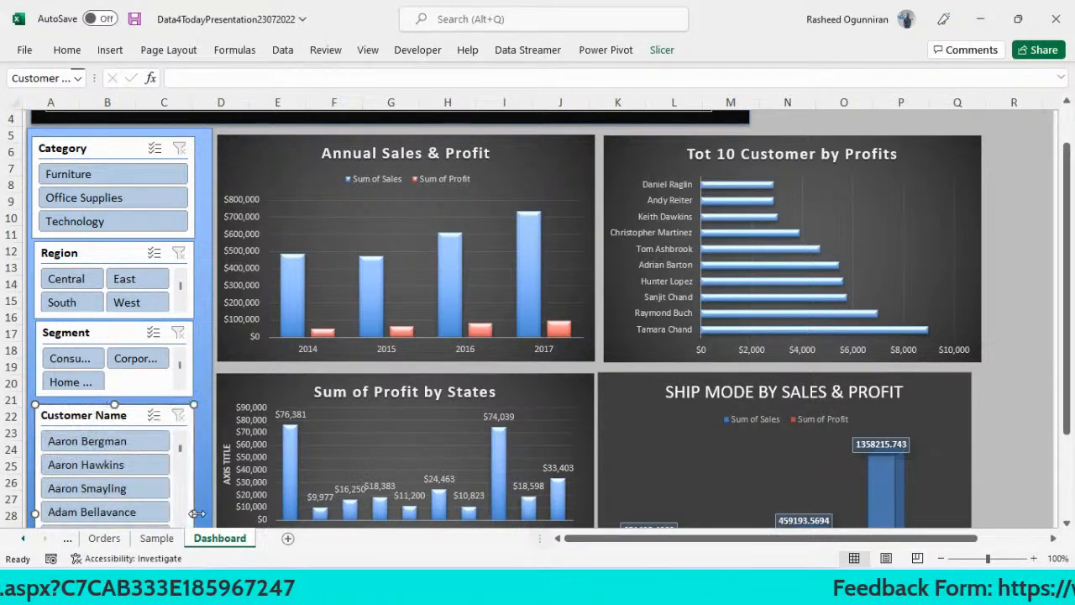
{"action": "left_click", "coordinate": [203, 335]}
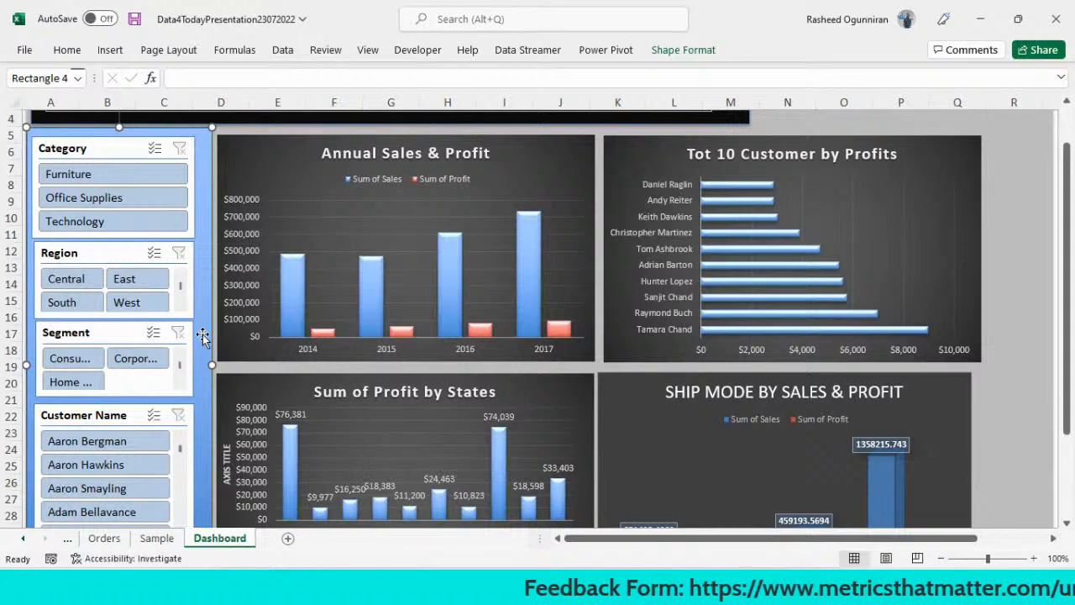
{"action": "key", "text": "Delete"}
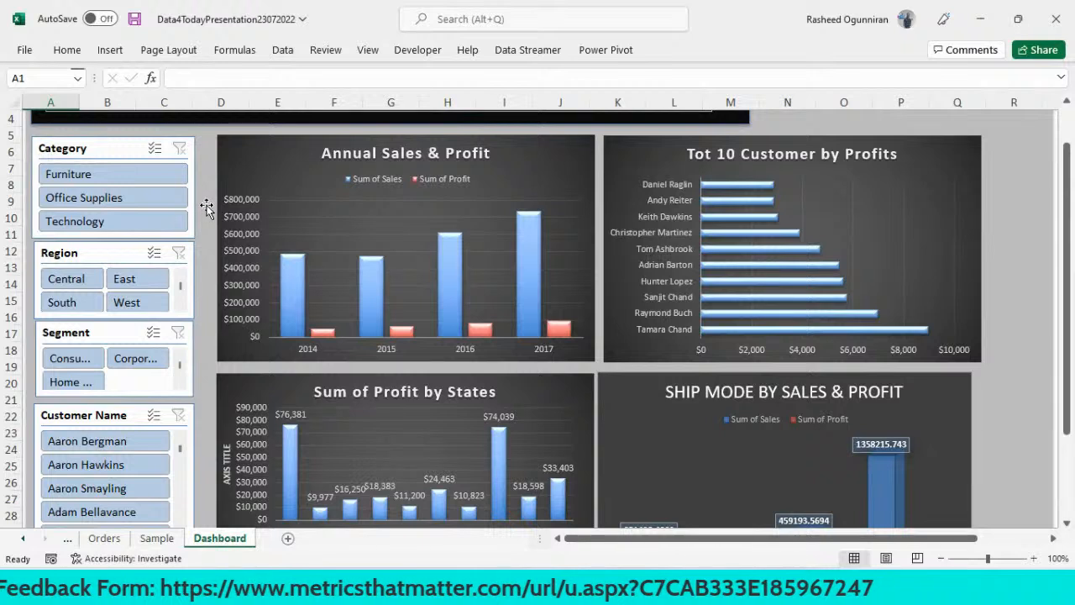
Widen the Category slicer to just short of the Annual Sales & Profit chart and nudge the Region slicer up beneath it.
{"action": "left_click", "coordinate": [119, 150]}
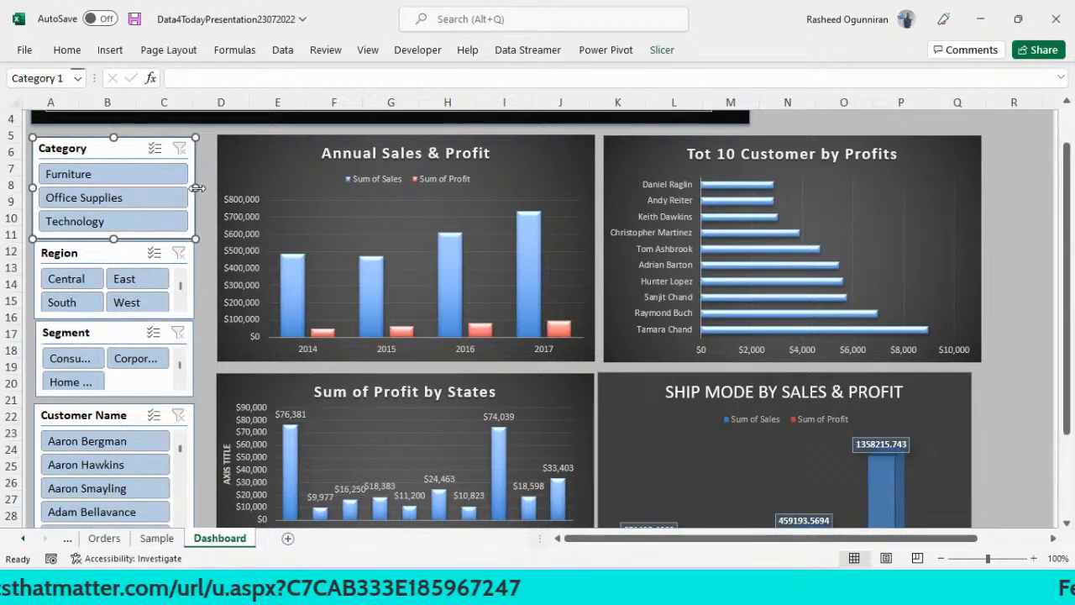
{"action": "left_click_drag", "start_coordinate": [195, 189], "coordinate": [211, 192]}
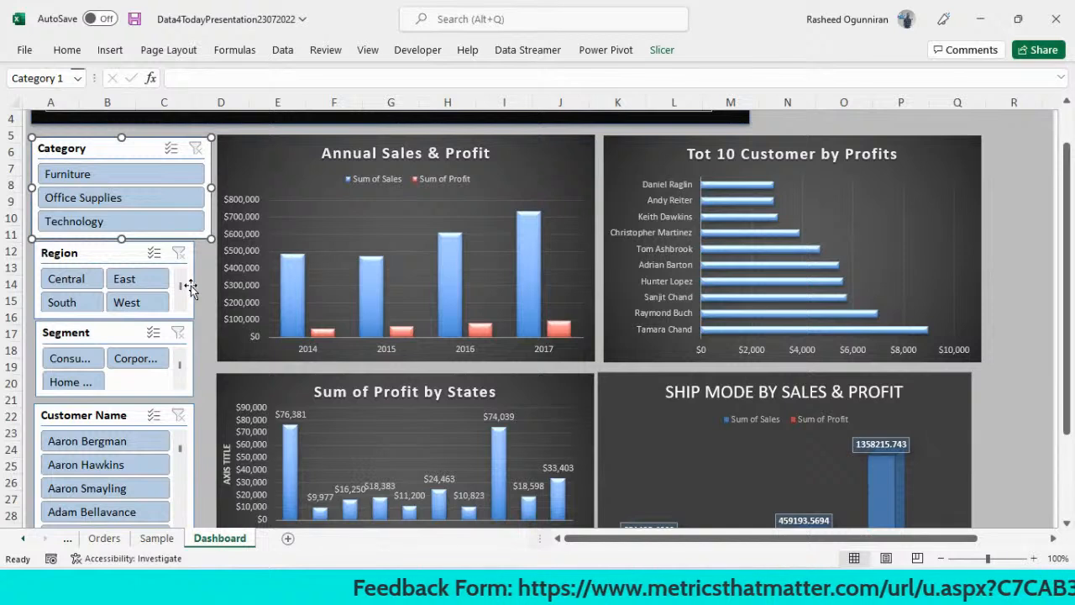
{"action": "left_click_drag", "start_coordinate": [191, 288], "coordinate": [186, 283]}
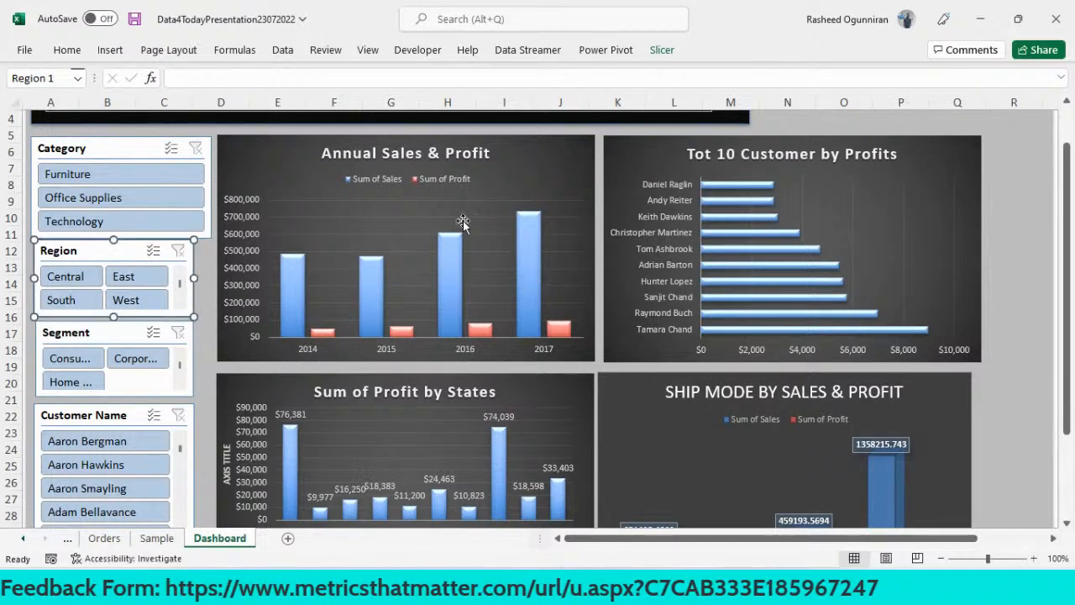
{"action": "left_click", "coordinate": [536, 172]}
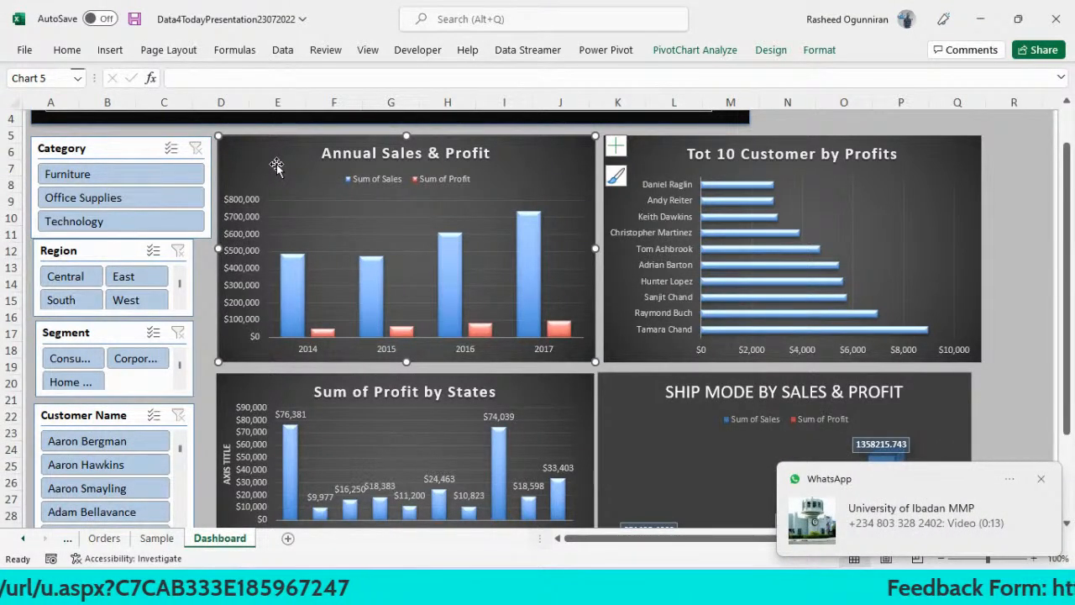
{"action": "left_click", "coordinate": [139, 149]}
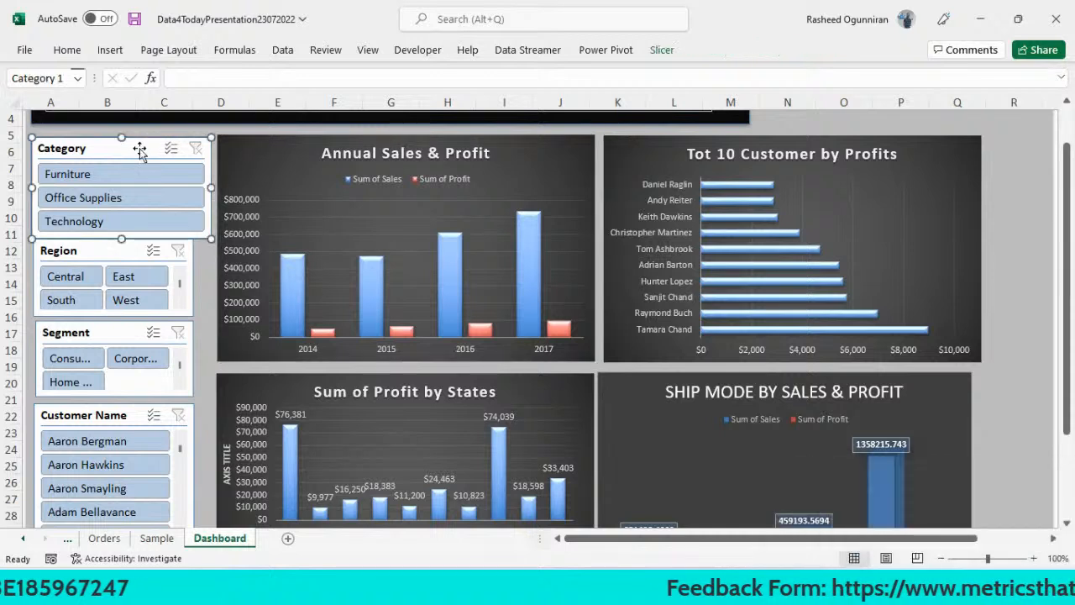
{"action": "left_click", "coordinate": [294, 162]}
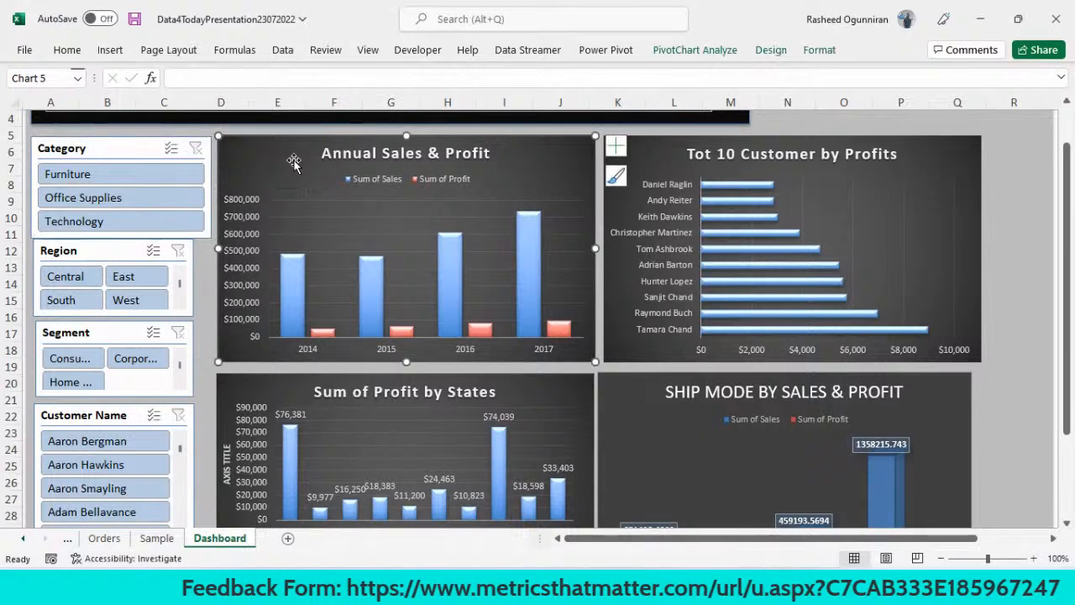
Connect the Category slicer to the pivot tables on the Ship by Sales _Profit, State and Top 10 Customers sheets as well.
{"action": "left_click", "coordinate": [125, 150]}
{"action": "right_click", "coordinate": [125, 149]}
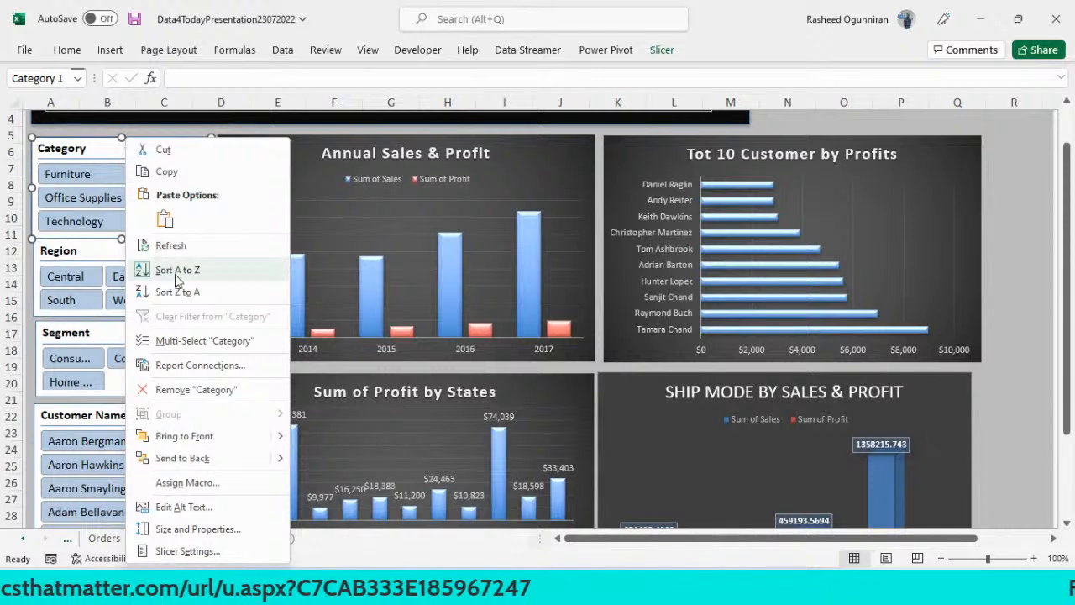
{"action": "left_click", "coordinate": [219, 368]}
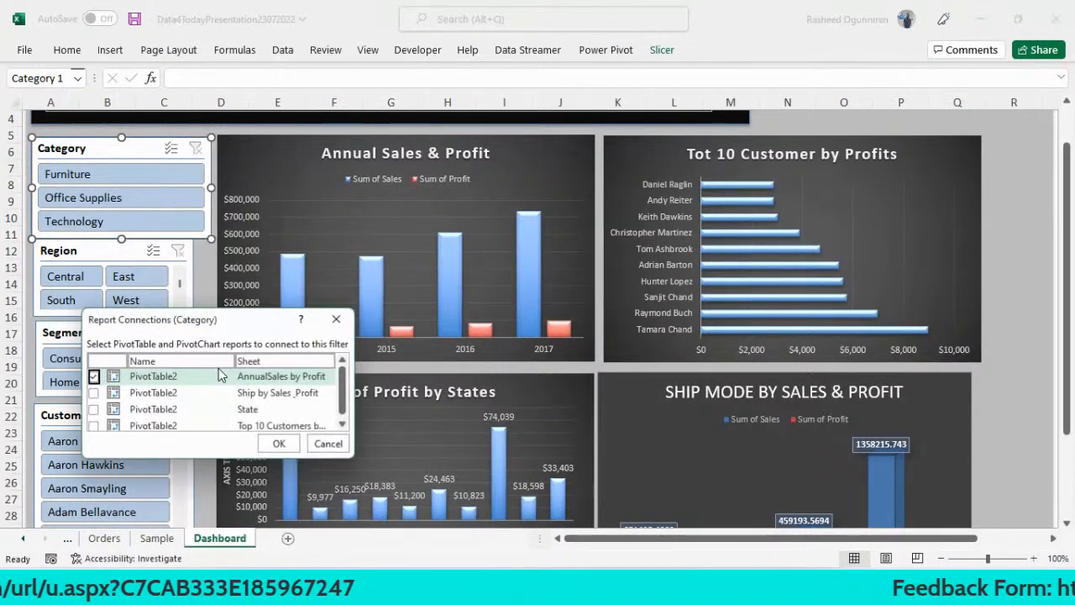
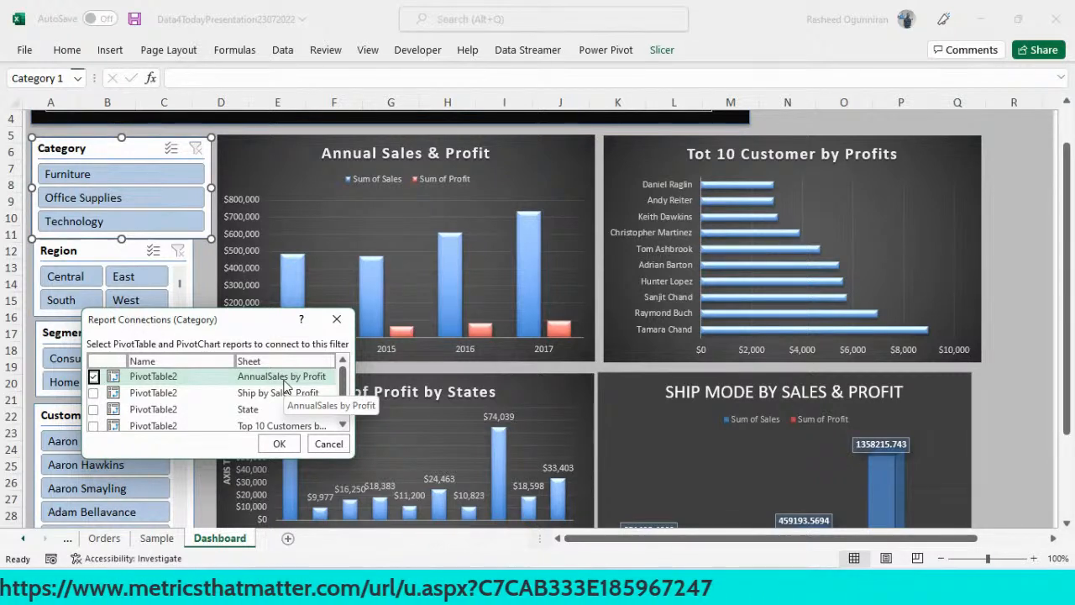
{"action": "left_click", "coordinate": [94, 394]}
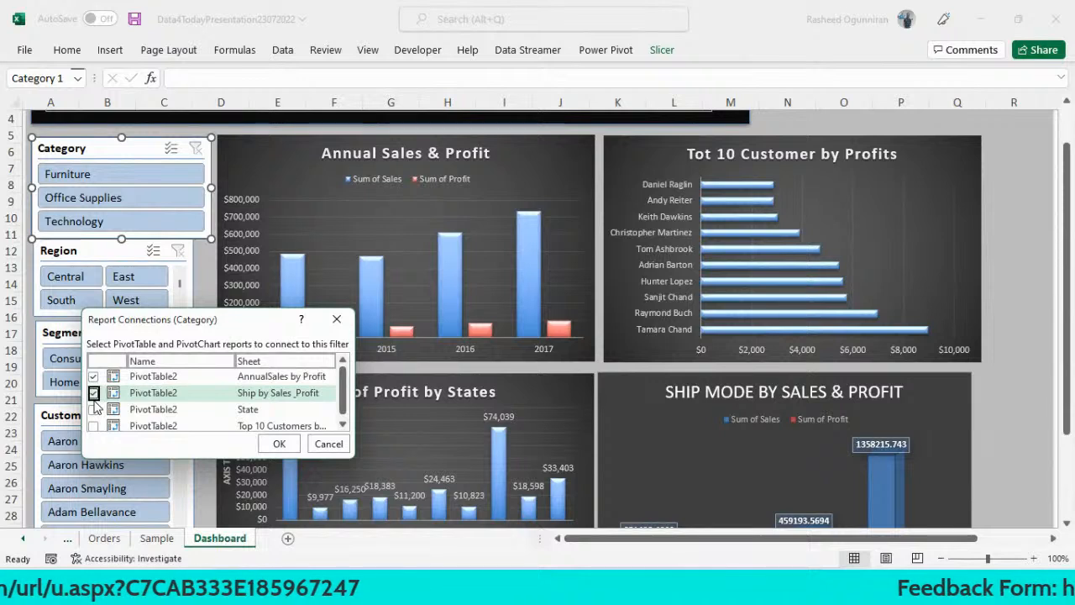
{"action": "left_click", "coordinate": [93, 410]}
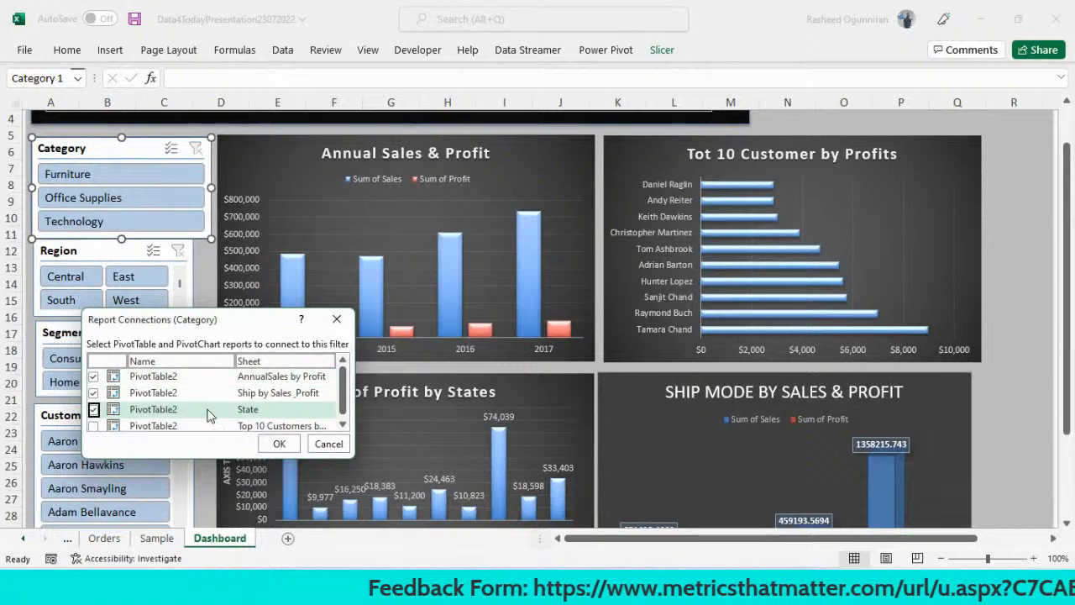
{"action": "left_click", "coordinate": [93, 409]}
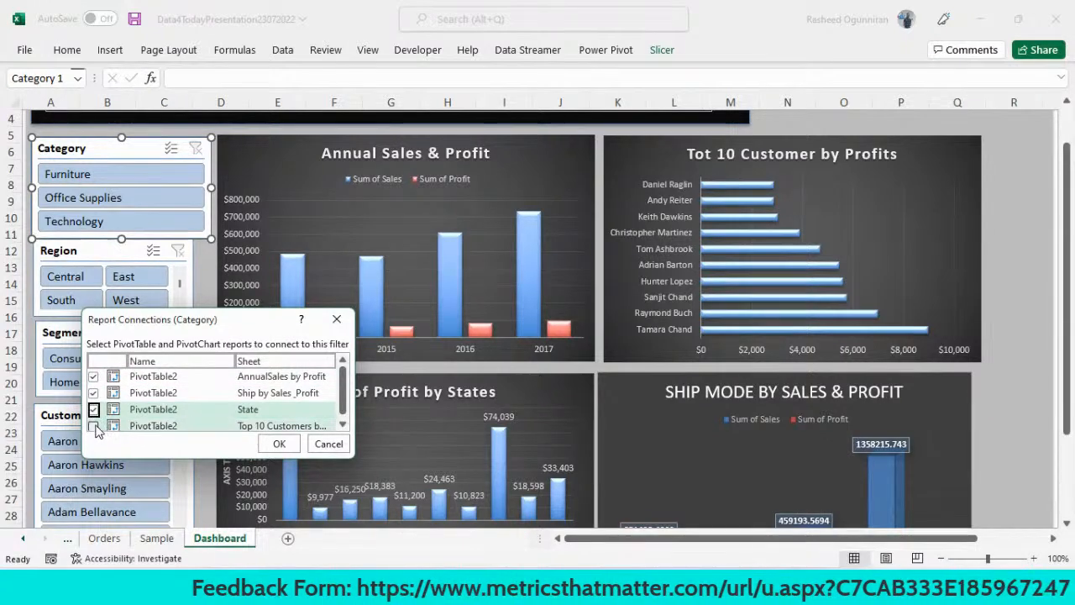
{"action": "left_click", "coordinate": [94, 426]}
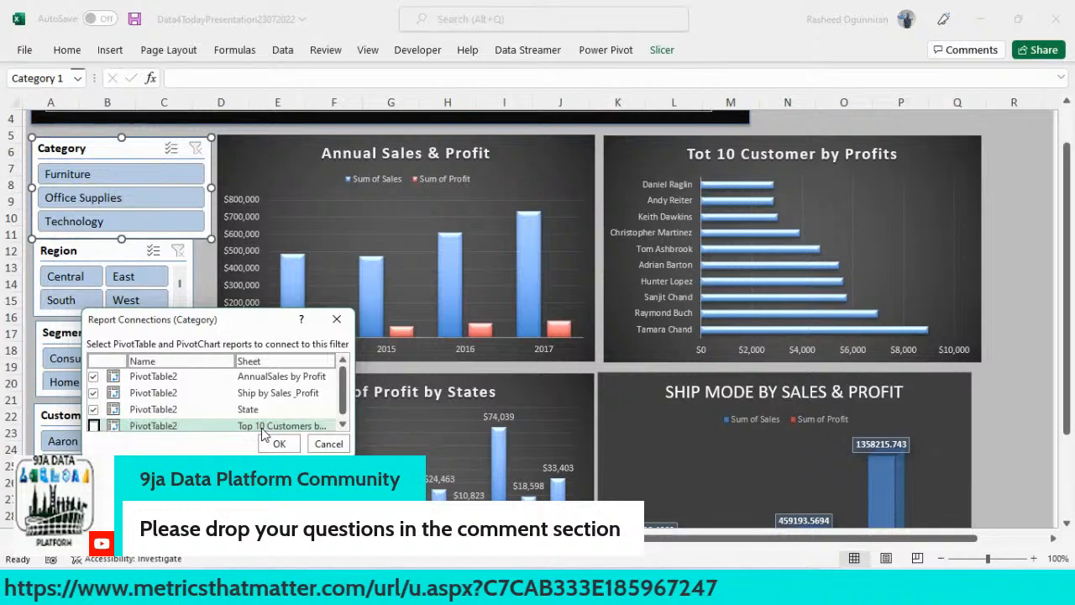
{"action": "key", "text": "space"}
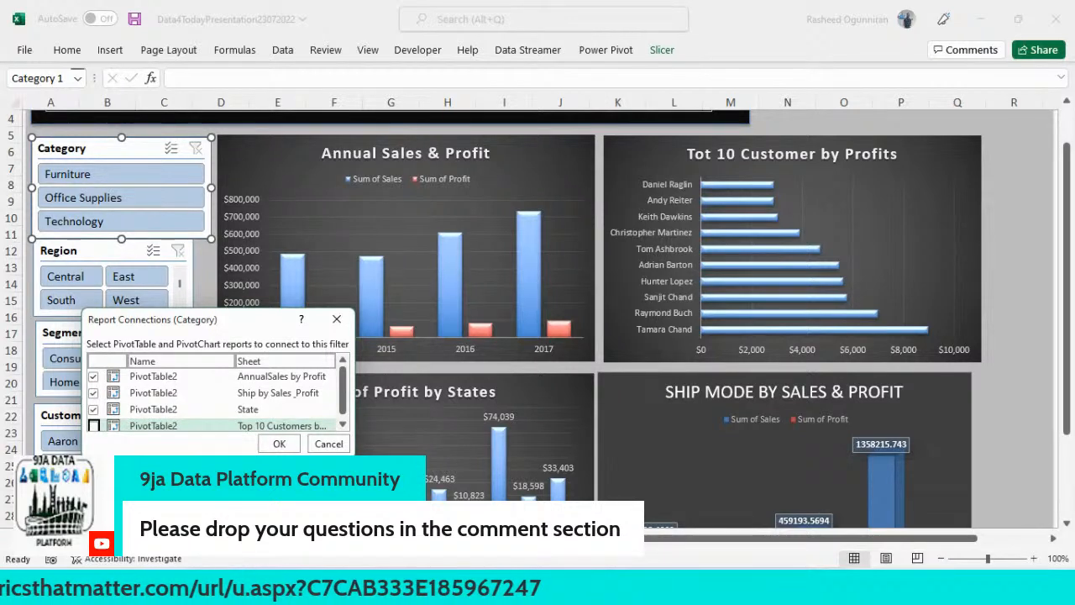
{"action": "left_click", "coordinate": [269, 443]}
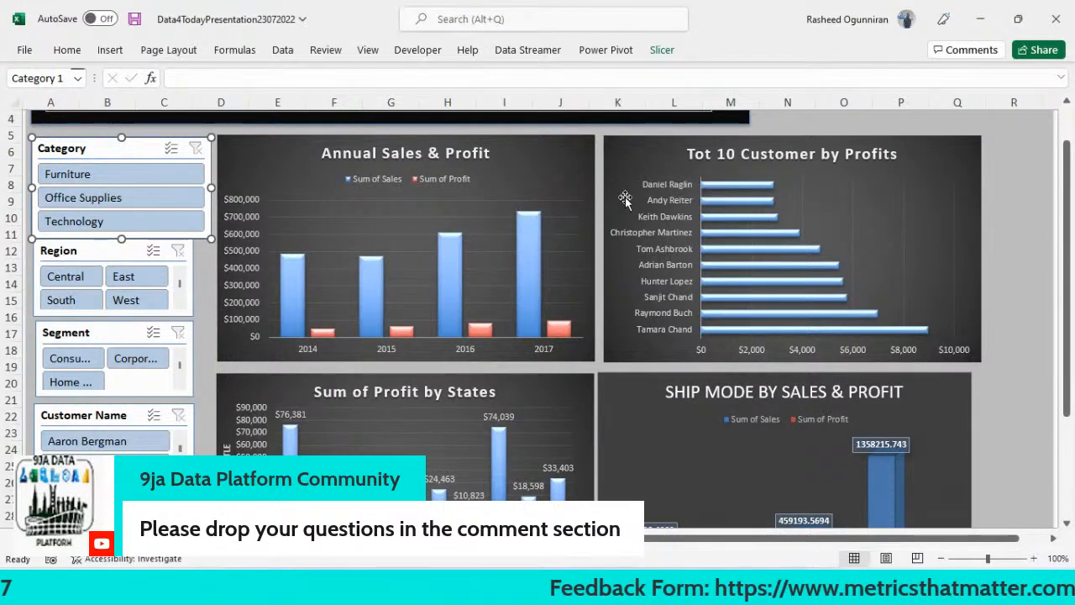
Connect the Region slicer to the pivot tables on the Ship by Sales _Profit, State and Top 10 Customers sheets as well.
{"action": "left_click", "coordinate": [89, 252]}
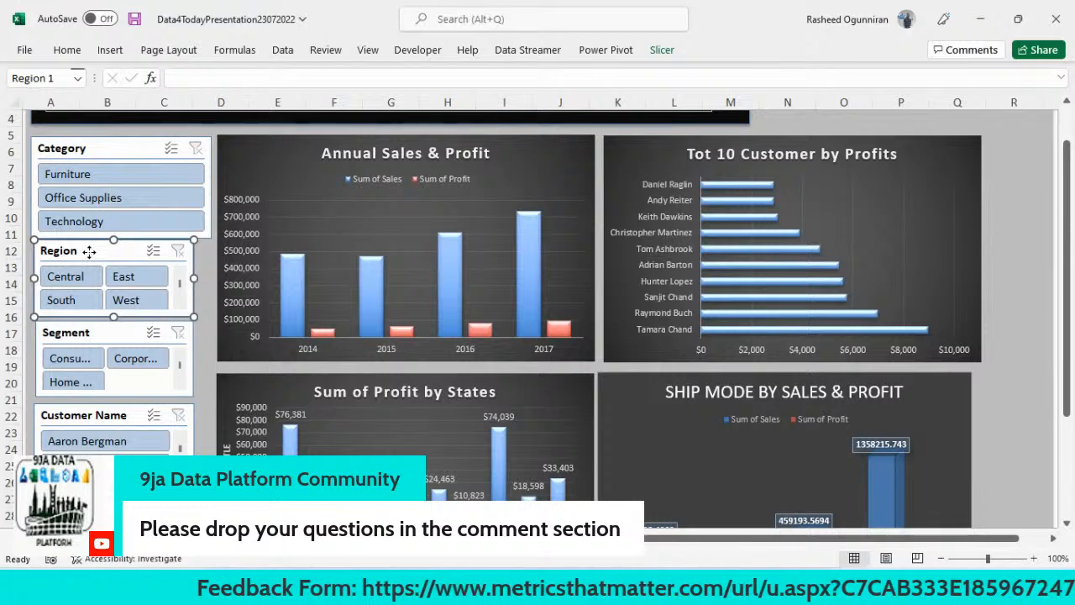
{"action": "right_click", "coordinate": [89, 252]}
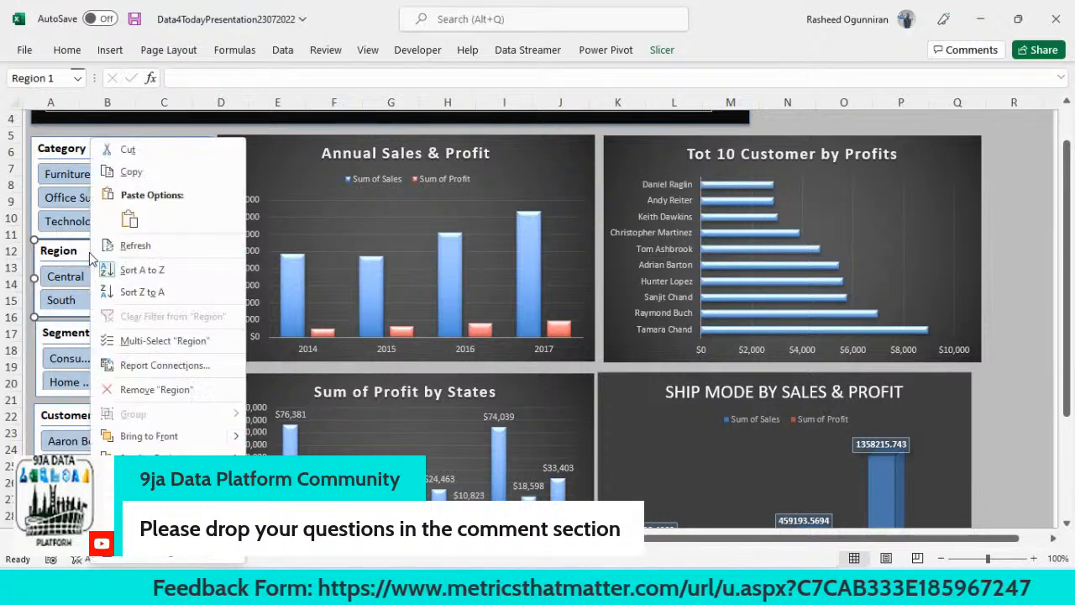
{"action": "left_click", "coordinate": [168, 365]}
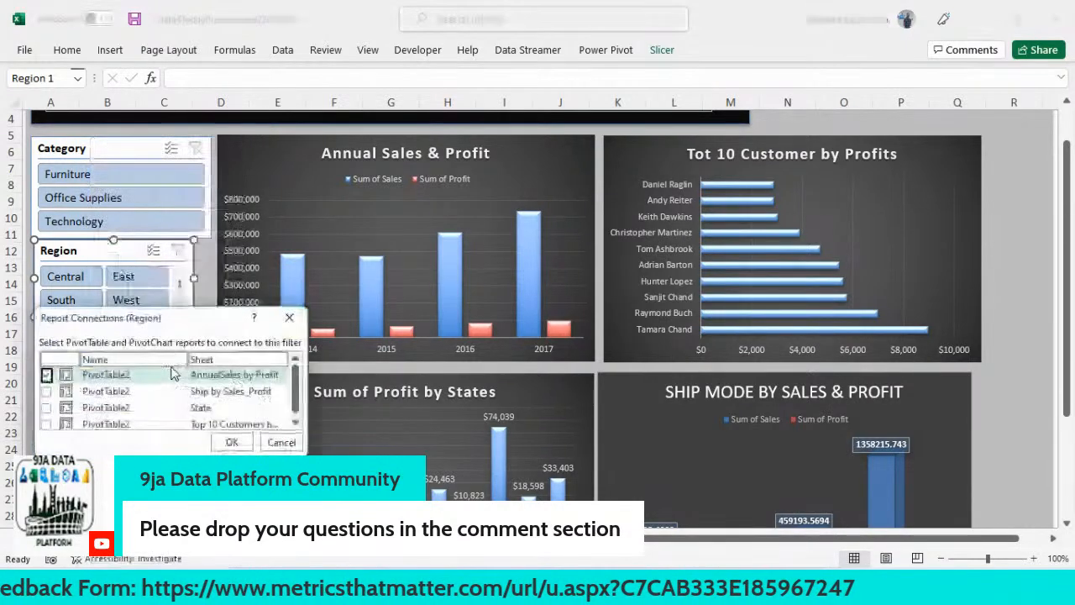
{"action": "left_click", "coordinate": [46, 391]}
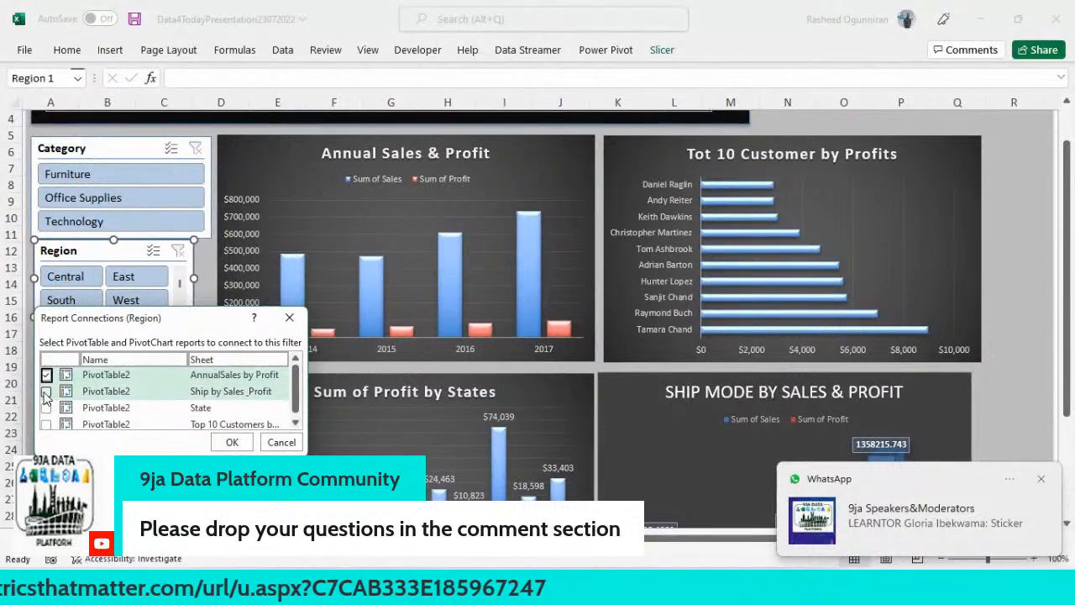
{"action": "left_click", "coordinate": [46, 407]}
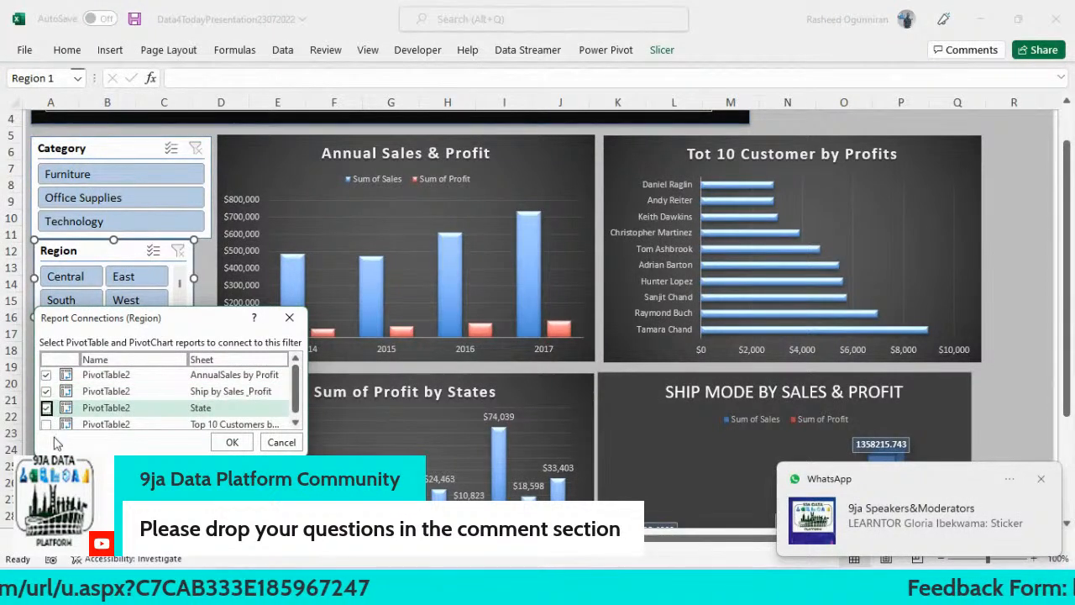
{"action": "left_click", "coordinate": [46, 425]}
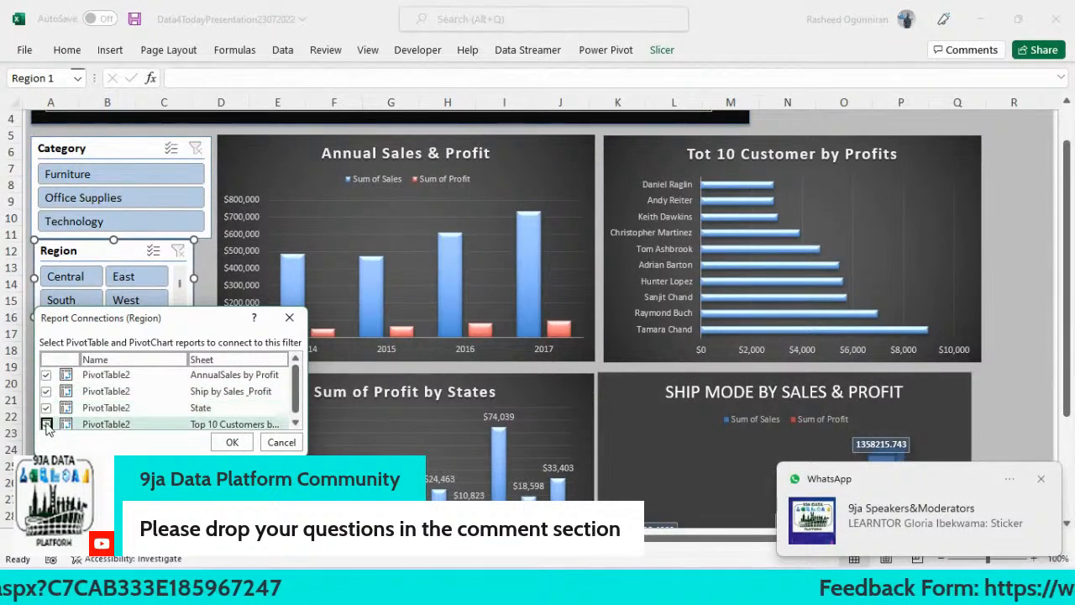
{"action": "left_click", "coordinate": [231, 442]}
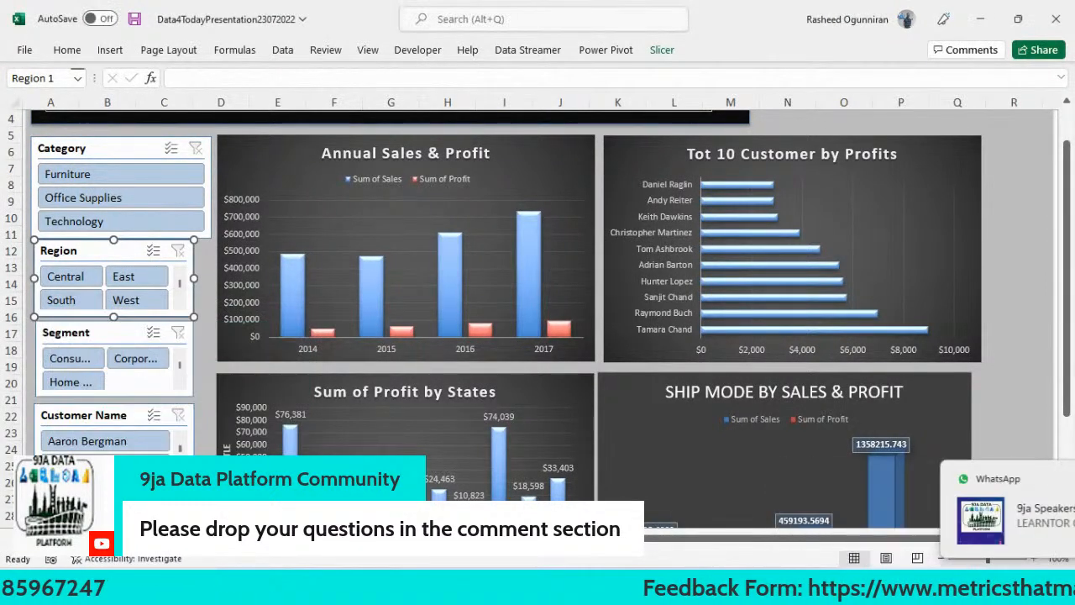
Connect the Segment slicer to the pivot tables on the Ship by Sales _Profit, State and Top 10 Customers sheets as well.
{"action": "left_click", "coordinate": [109, 338]}
{"action": "right_click", "coordinate": [109, 338]}
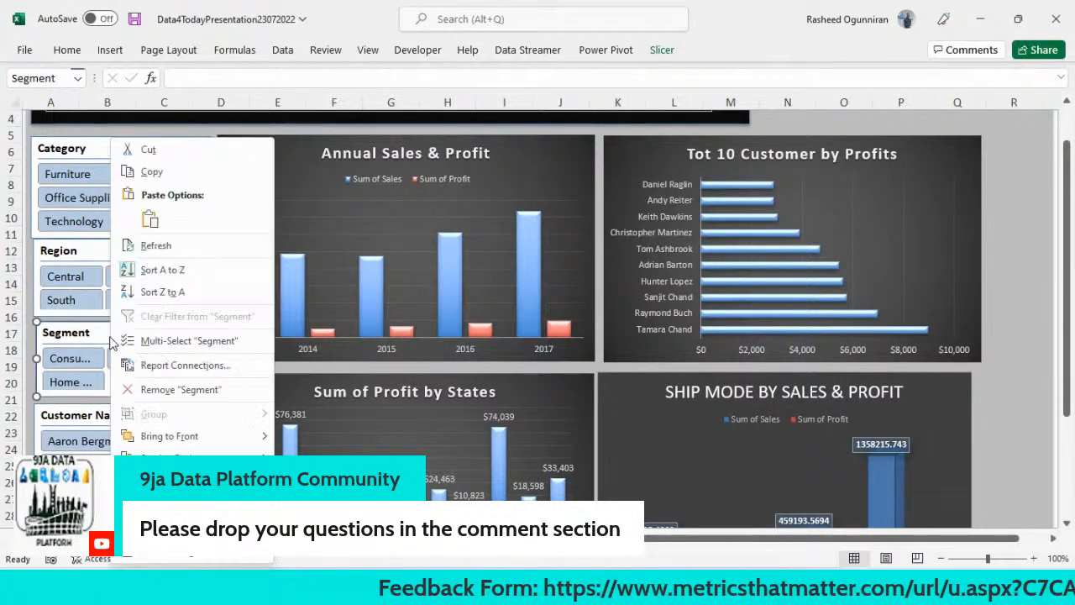
{"action": "left_click", "coordinate": [181, 365]}
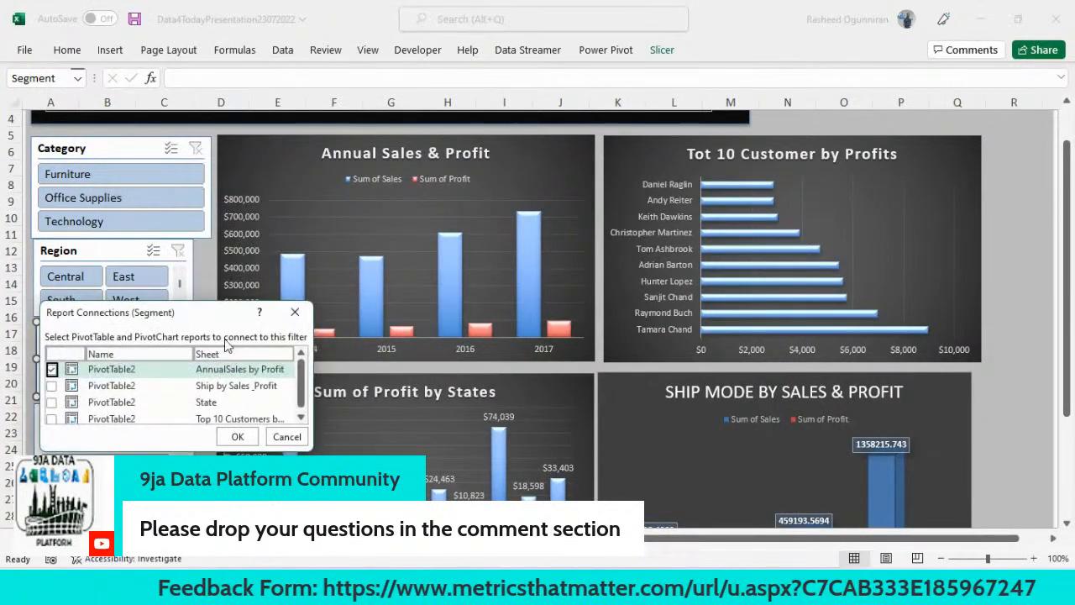
{"action": "left_click", "coordinate": [51, 386]}
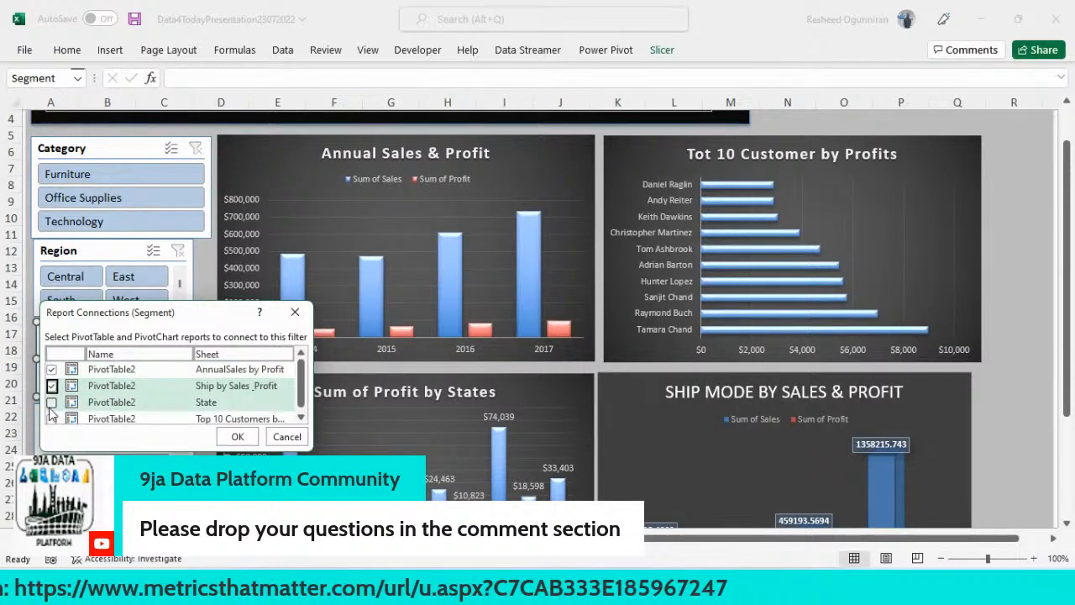
{"action": "left_click", "coordinate": [51, 402]}
{"action": "left_click", "coordinate": [51, 418]}
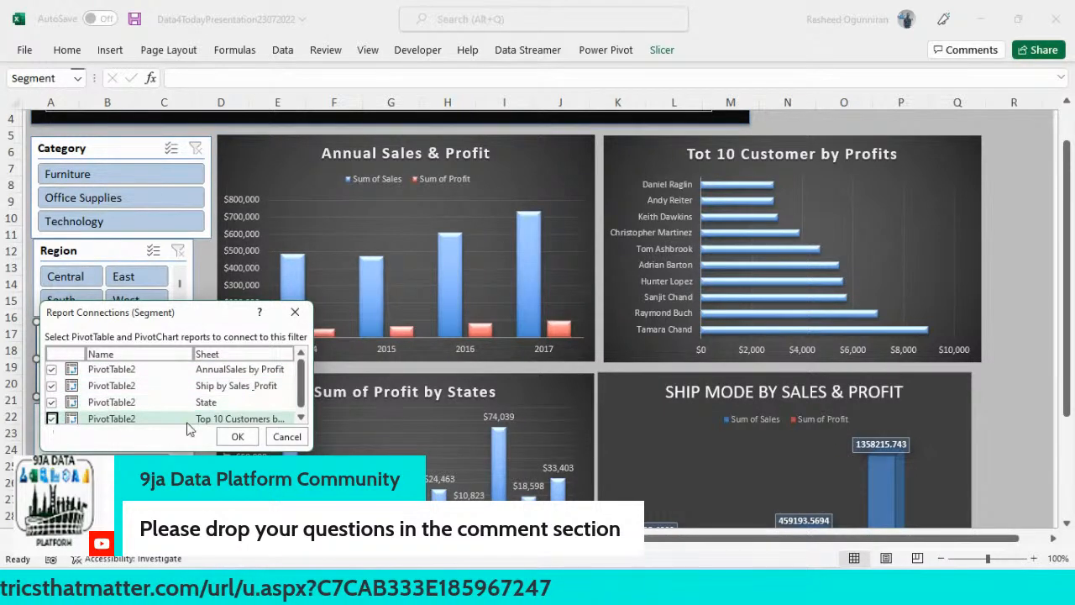
{"action": "left_click", "coordinate": [238, 436]}
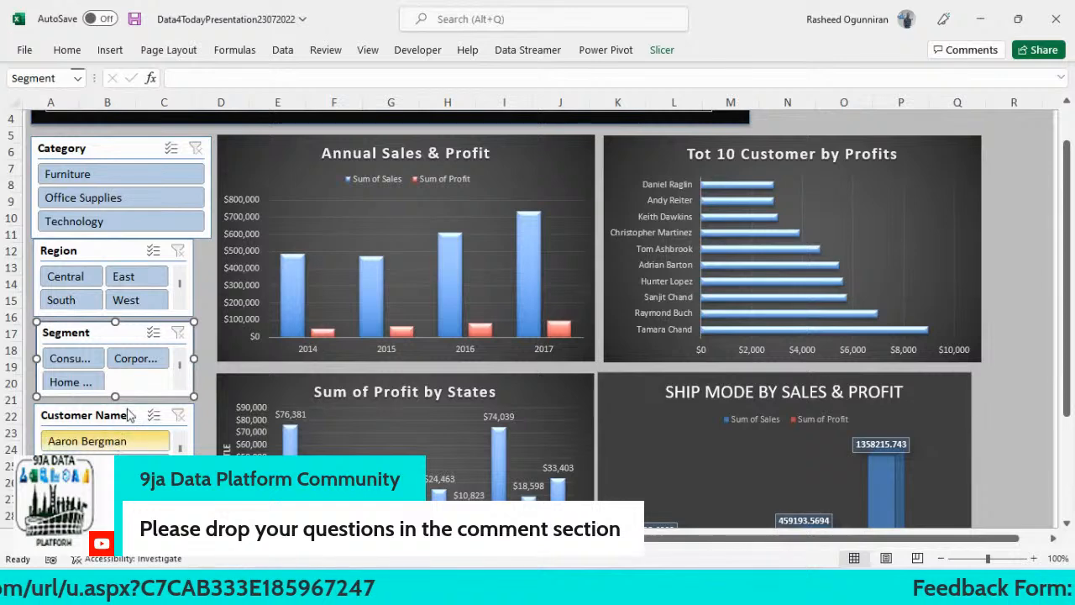
Connect the Customer Name slicer to the pivot tables on the Ship by Sales _Profit, State and Top 10 Customers sheets as well.
{"action": "left_click", "coordinate": [130, 415]}
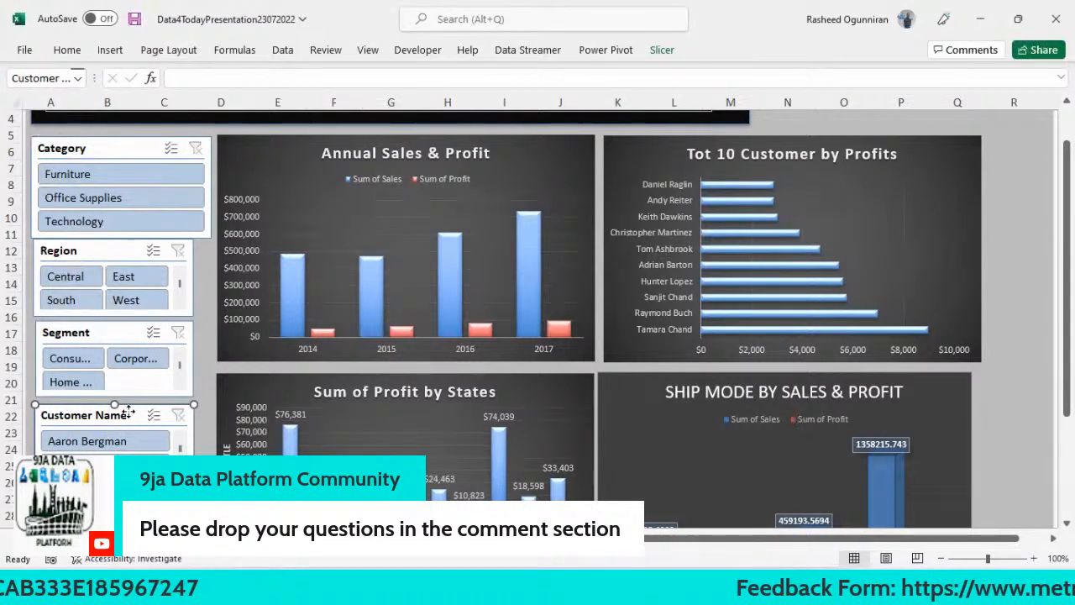
{"action": "right_click", "coordinate": [130, 415]}
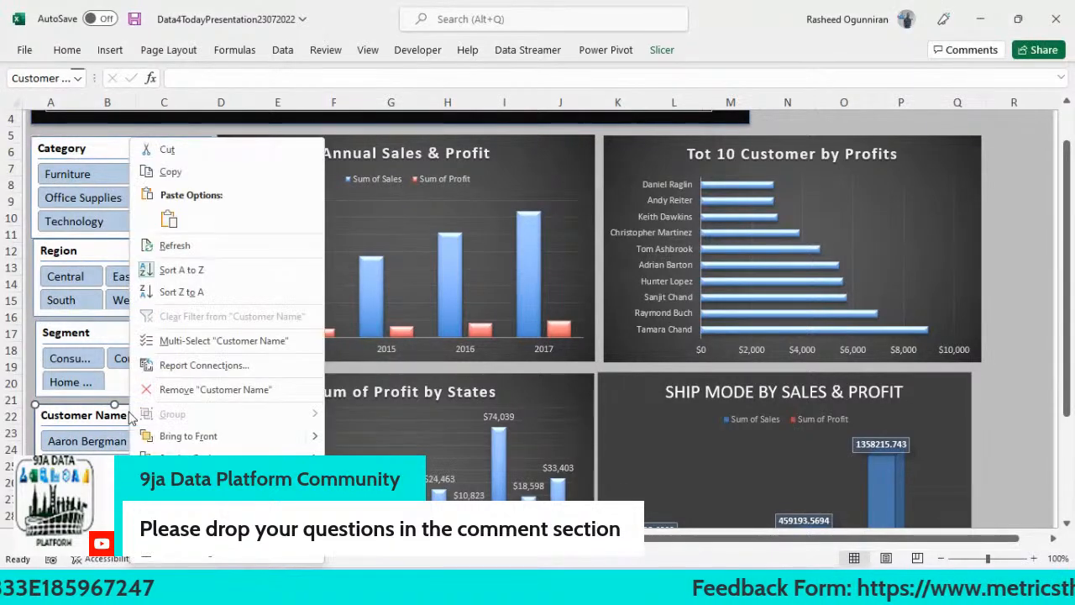
{"action": "left_click", "coordinate": [186, 365]}
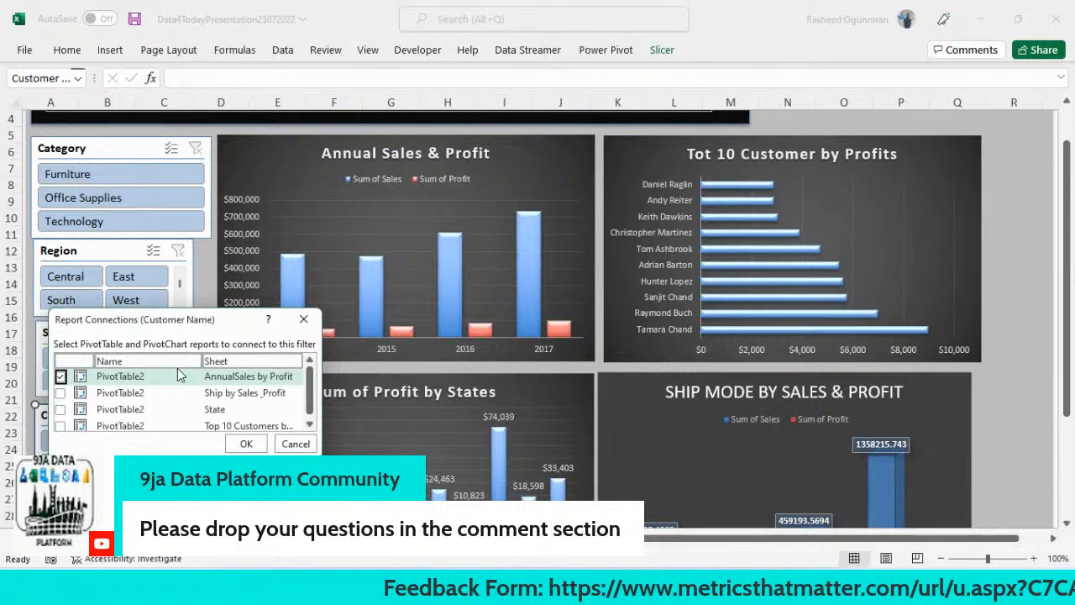
{"action": "left_click", "coordinate": [60, 393]}
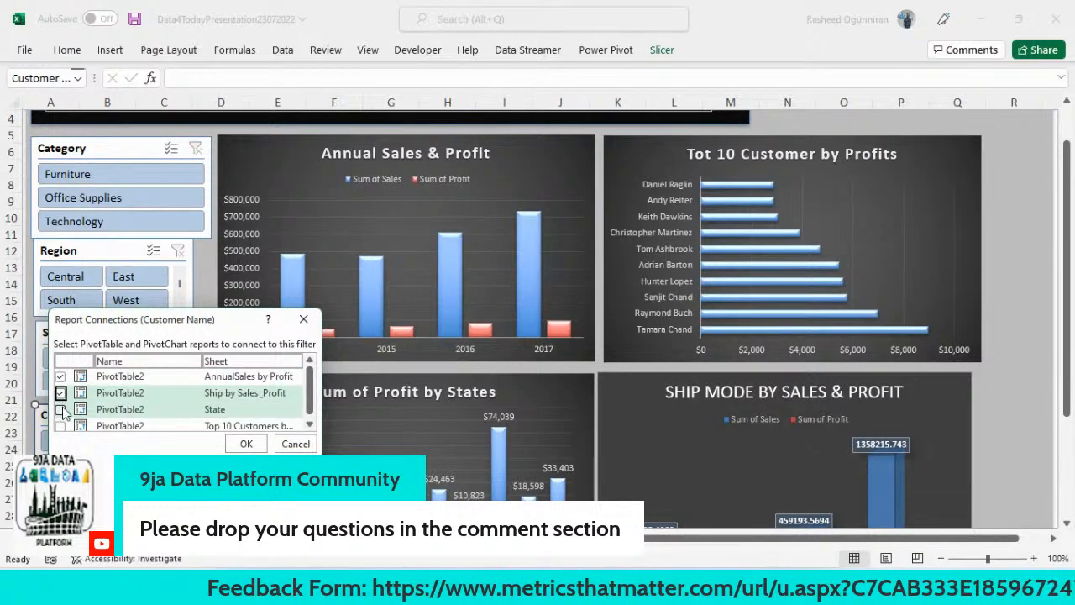
{"action": "left_click", "coordinate": [61, 409]}
{"action": "left_click", "coordinate": [60, 426]}
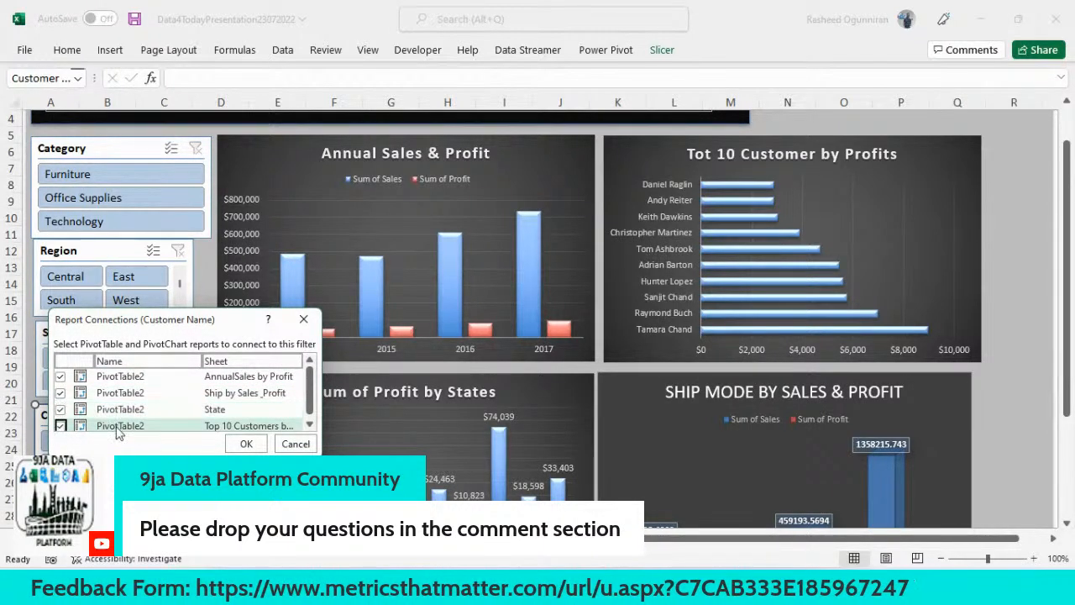
{"action": "left_click", "coordinate": [249, 444]}
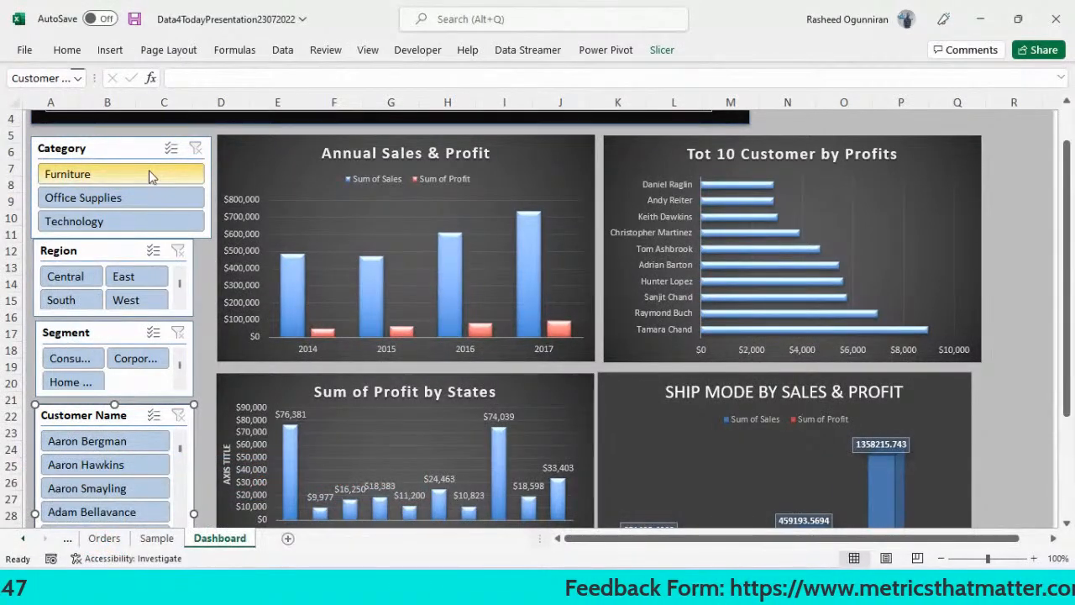
Filter the dashboard to the Furniture category and inspect the Tot 10 Customer by Profits chart's response and options.
{"action": "left_click", "coordinate": [150, 174]}
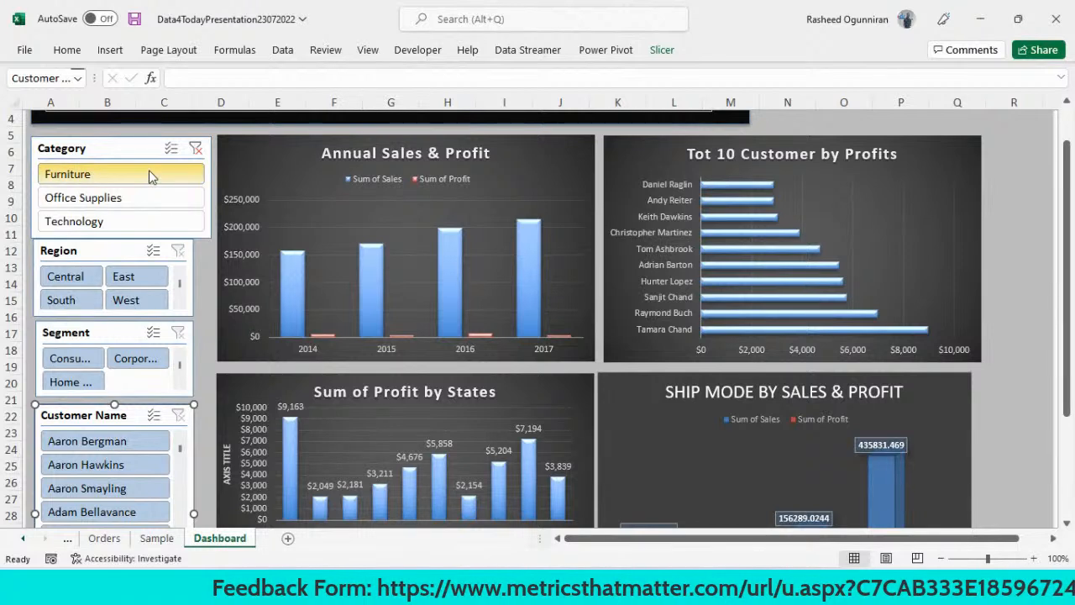
{"action": "left_click", "coordinate": [821, 195]}
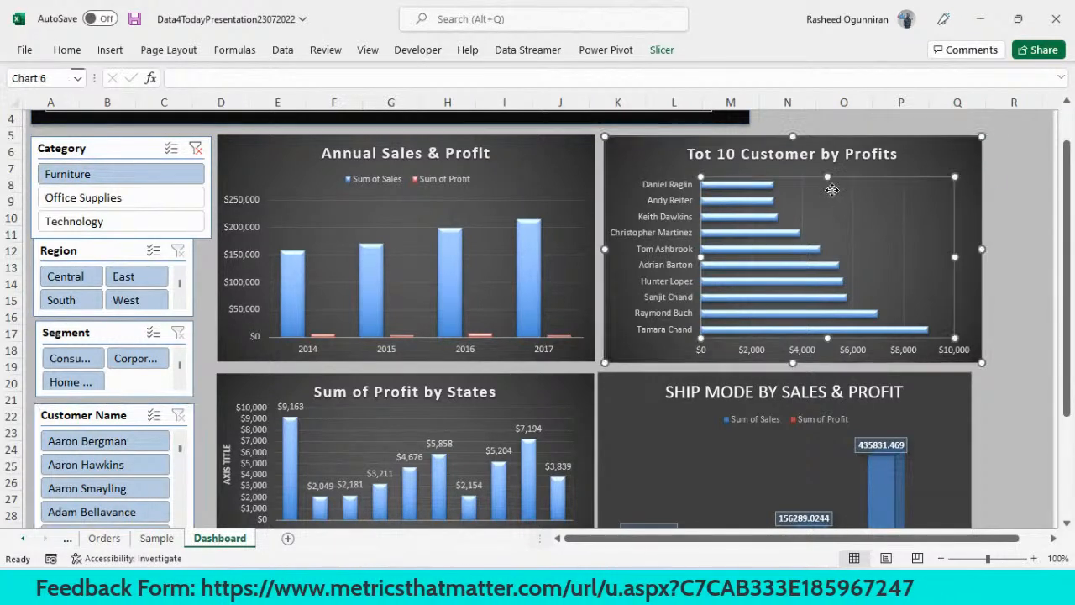
{"action": "left_click", "coordinate": [668, 160]}
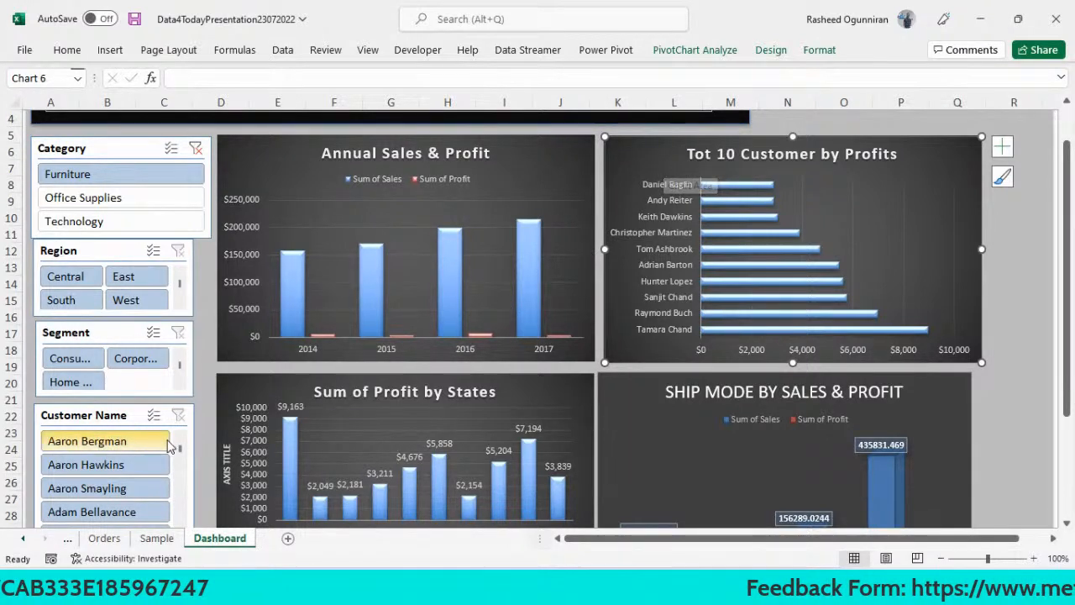
{"action": "right_click", "coordinate": [640, 156]}
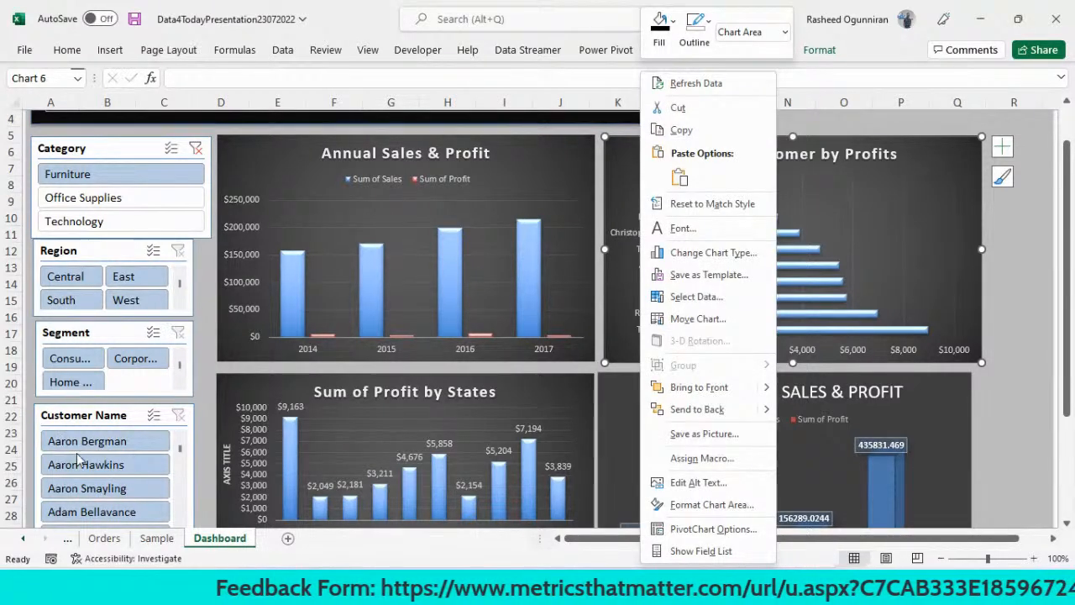
Check which pivot tables the Customer Name slicer is connected to, without changing its report connections.
{"action": "left_click", "coordinate": [93, 420]}
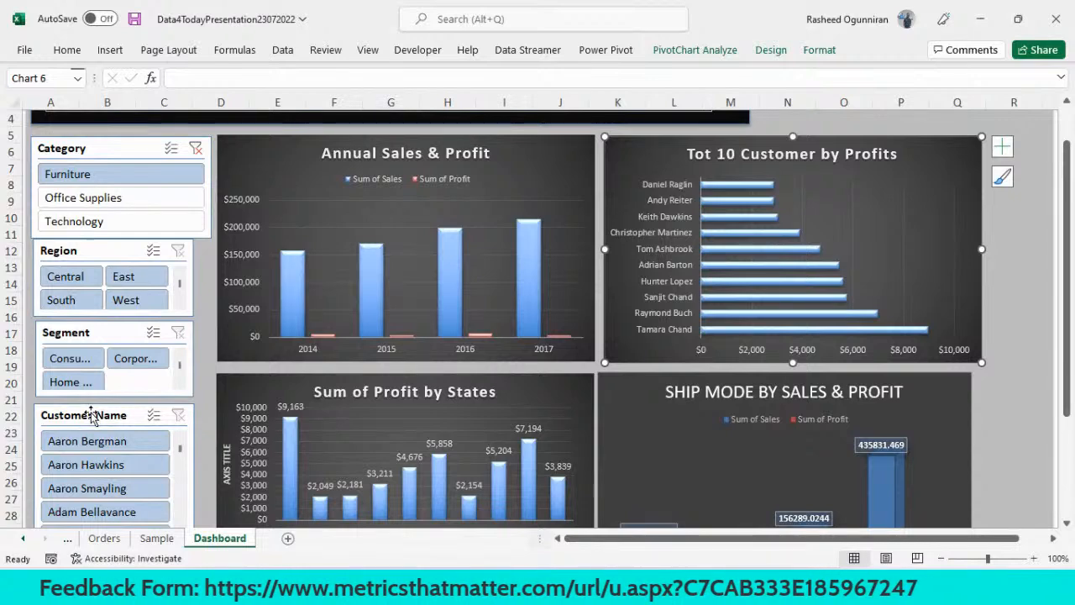
{"action": "right_click", "coordinate": [92, 420]}
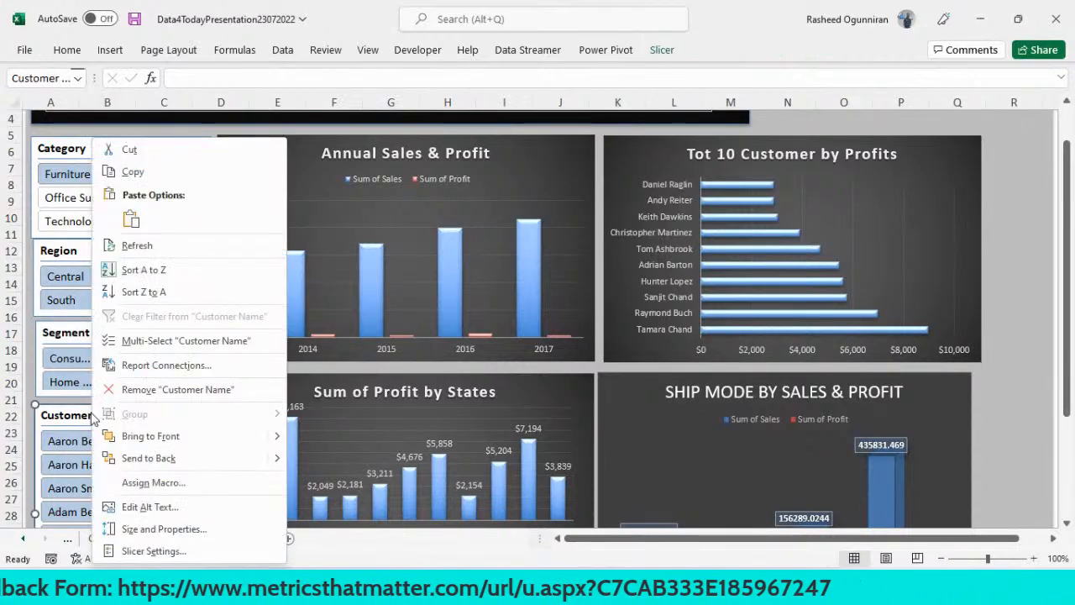
{"action": "left_click", "coordinate": [181, 365]}
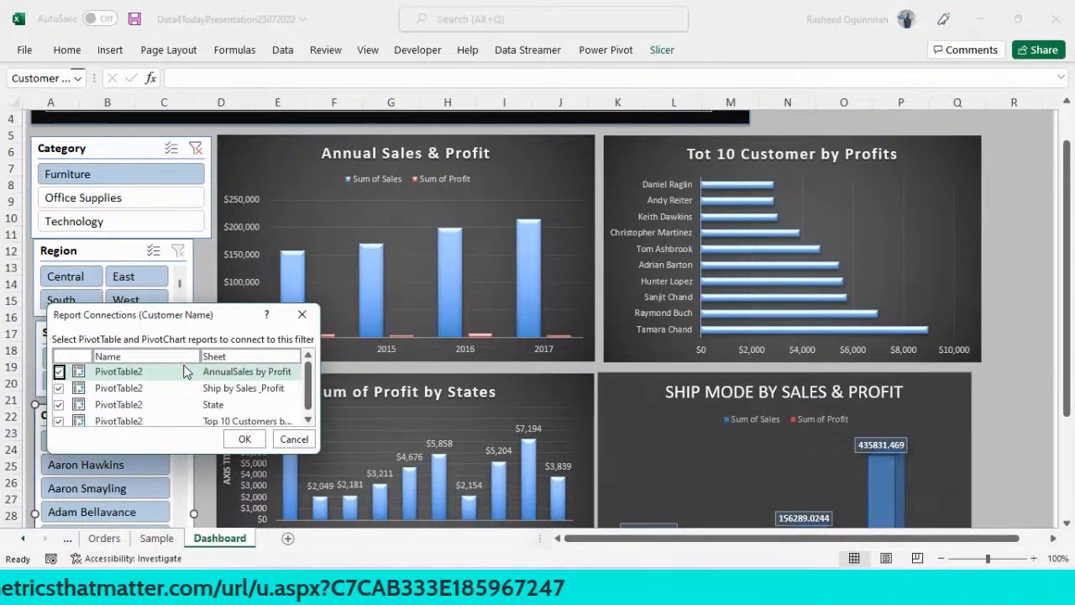
{"action": "left_click", "coordinate": [308, 420]}
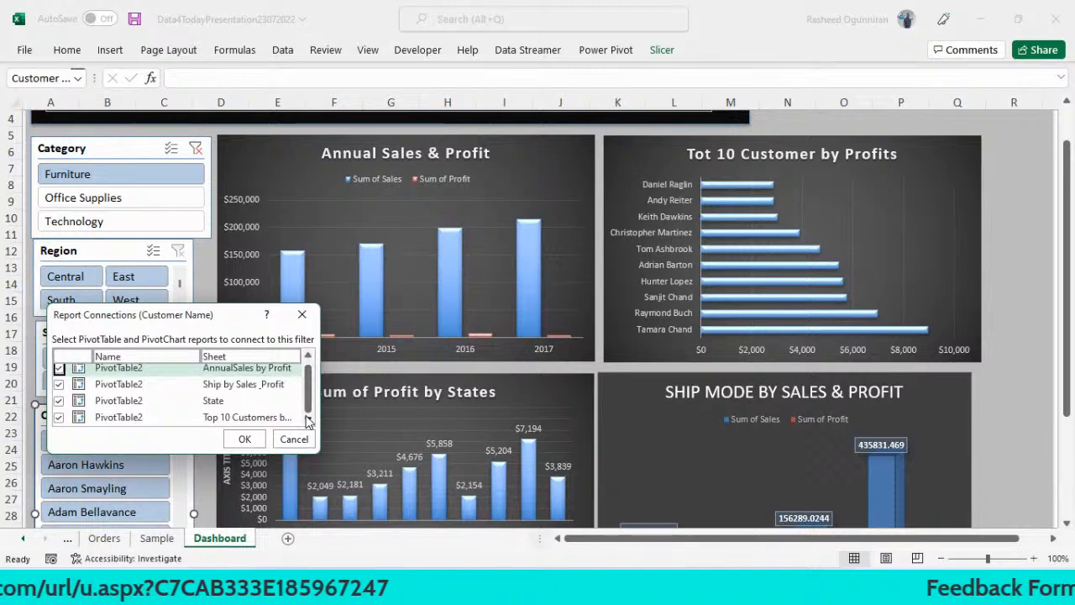
{"action": "left_click", "coordinate": [300, 315]}
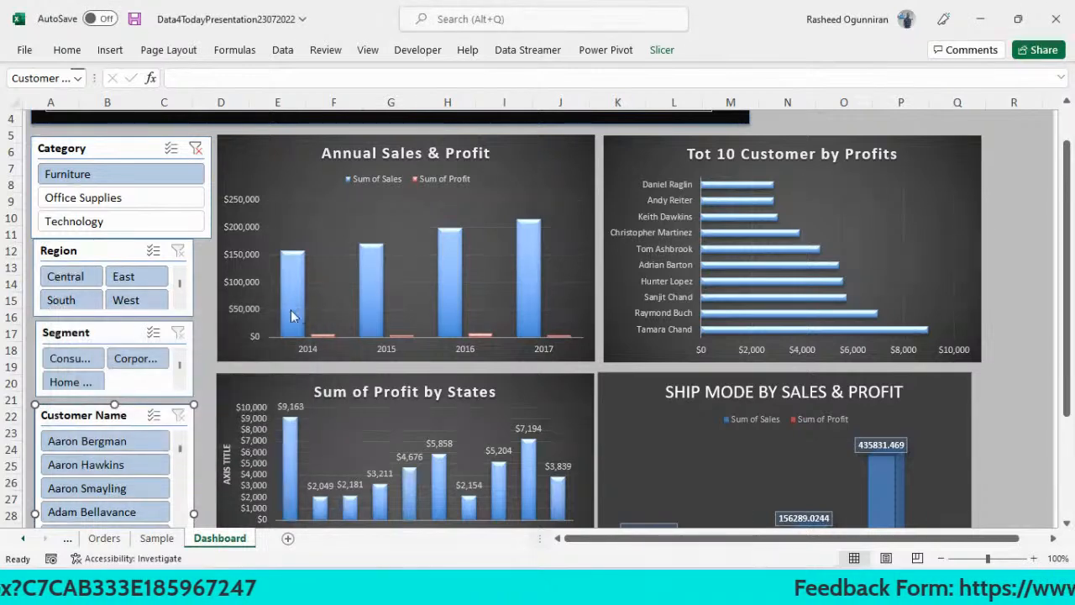
Check the Segment slicer's report connections, and clear the Category filter.
{"action": "left_click", "coordinate": [114, 339]}
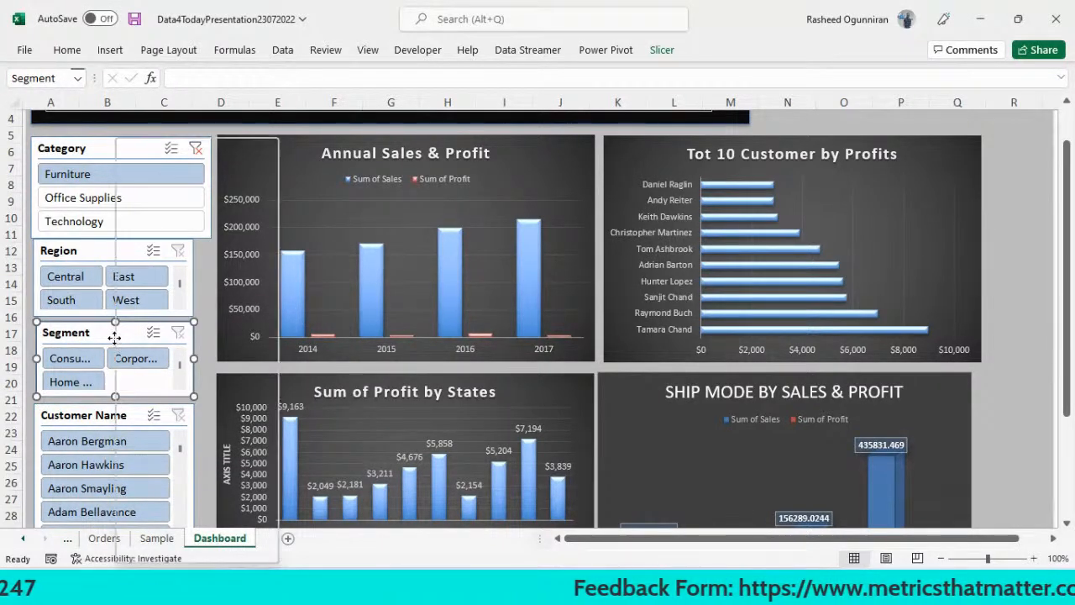
{"action": "right_click", "coordinate": [114, 338]}
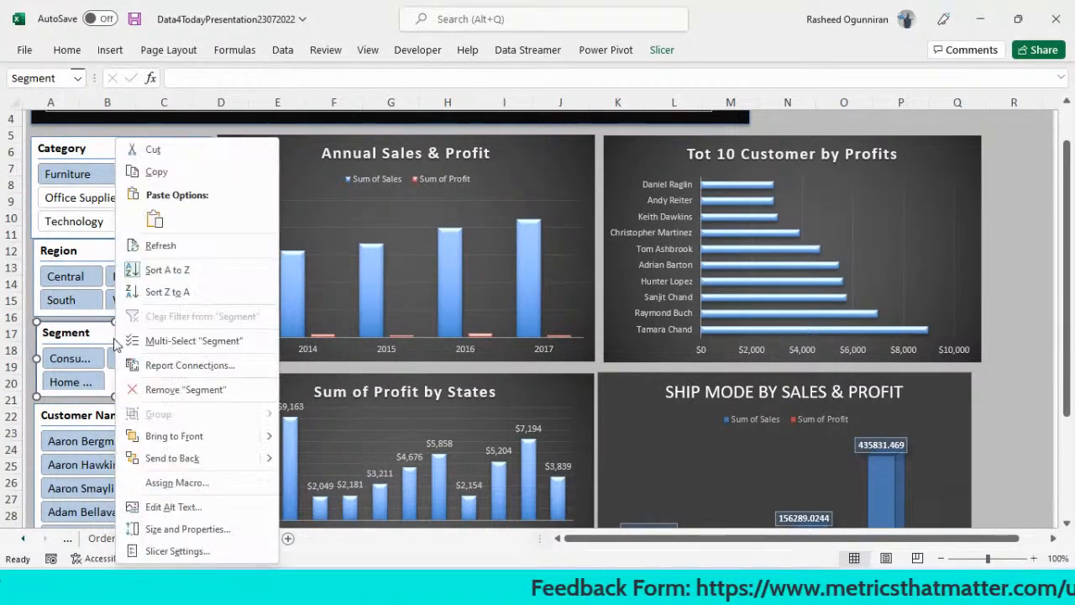
{"action": "left_click", "coordinate": [180, 375]}
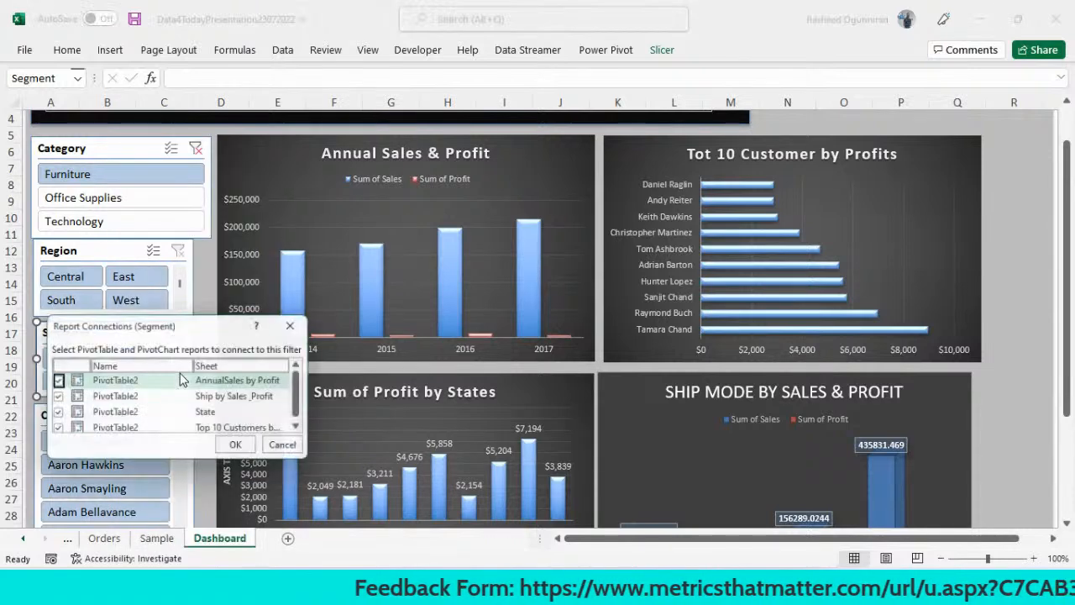
{"action": "left_click", "coordinate": [297, 325]}
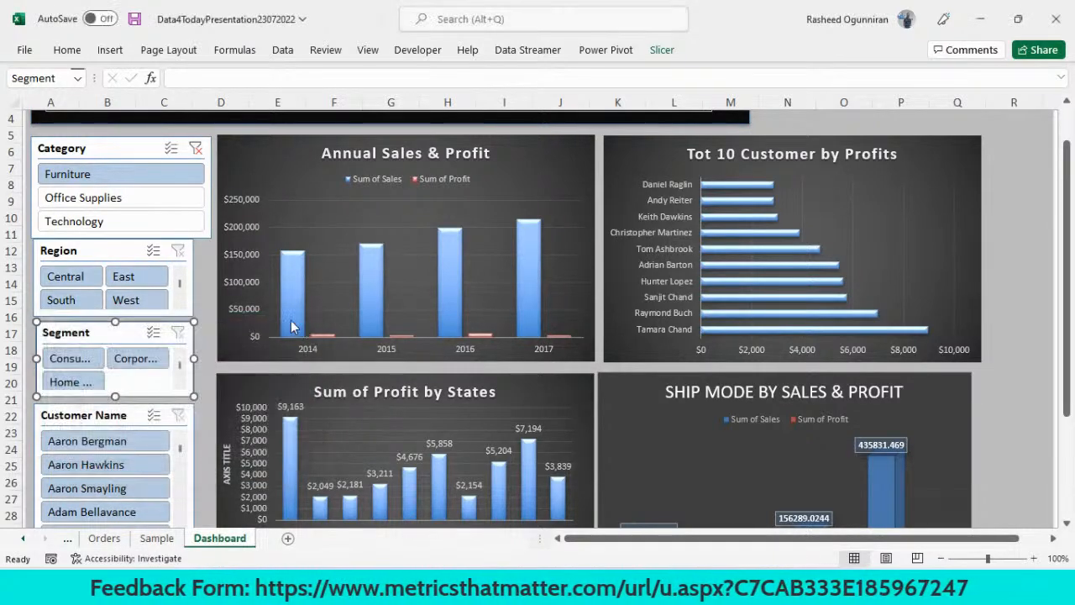
{"action": "left_click", "coordinate": [84, 250]}
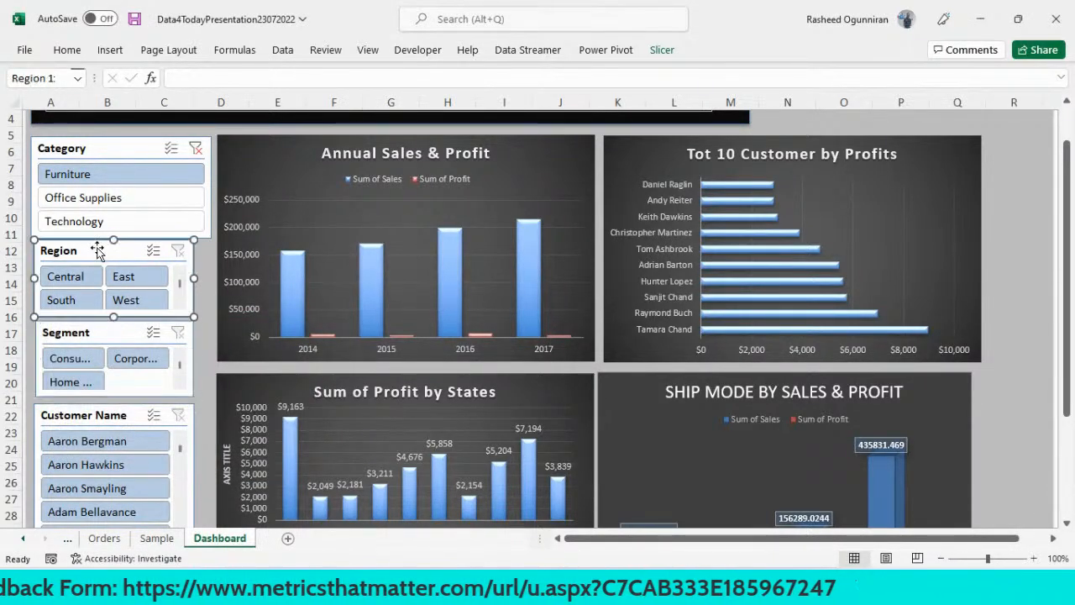
{"action": "left_click", "coordinate": [200, 152]}
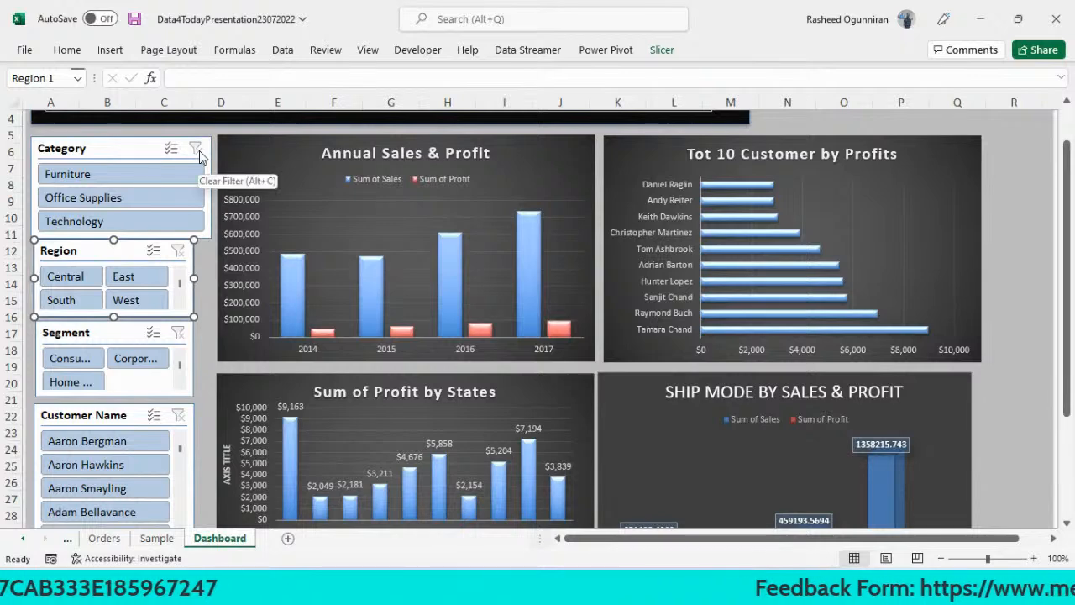
Filter the dashboard to the first customer in the Customer Name slicer and to the Central region.
{"action": "left_click", "coordinate": [1068, 526]}
{"action": "left_click", "coordinate": [1068, 526]}
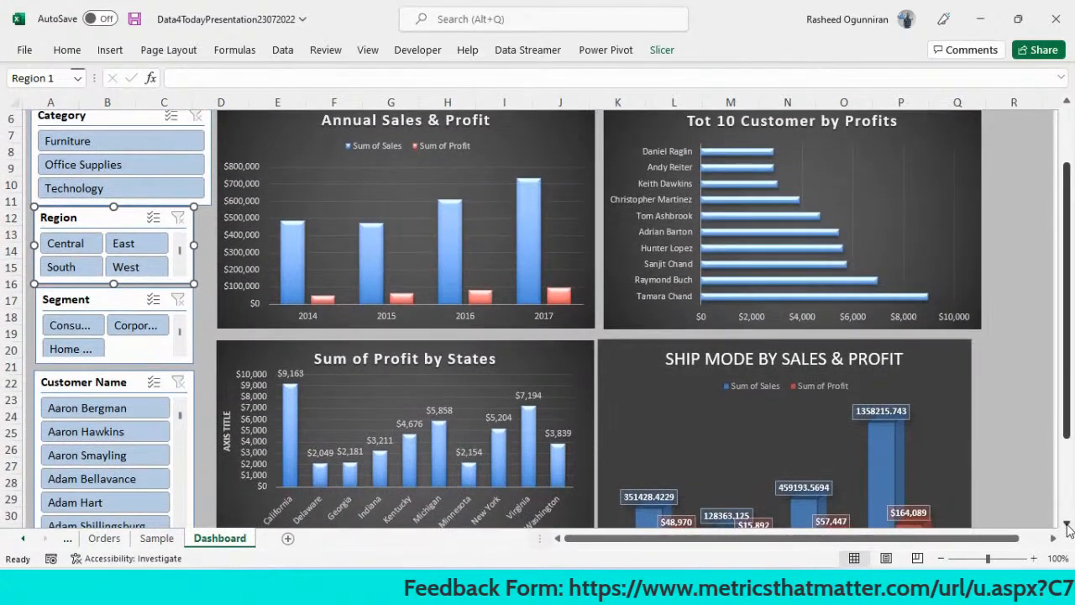
{"action": "left_click", "coordinate": [1067, 526]}
{"action": "left_click", "coordinate": [1067, 526]}
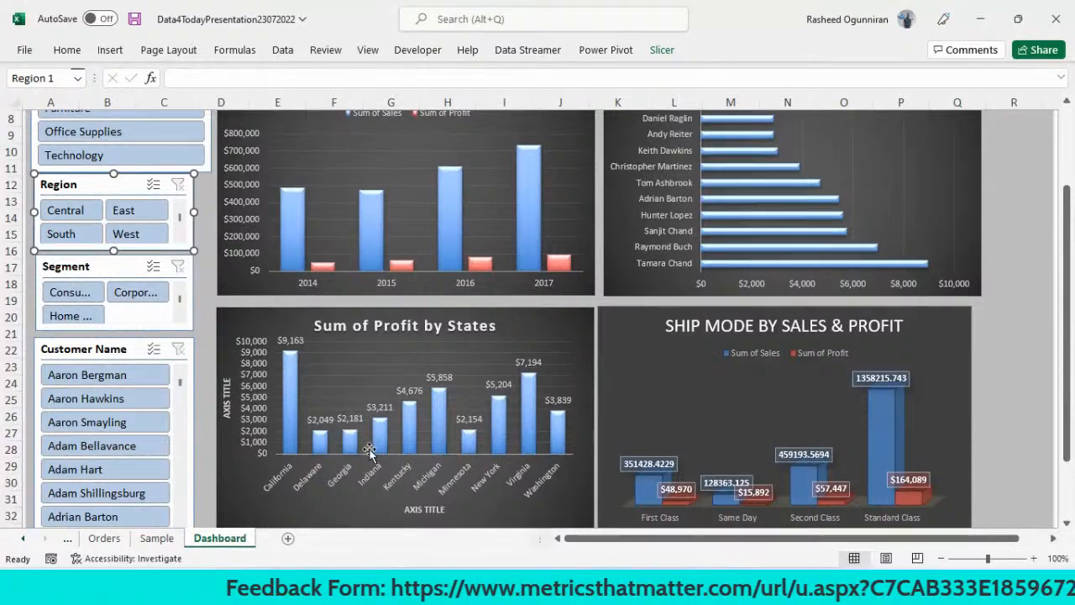
{"action": "left_click", "coordinate": [74, 383]}
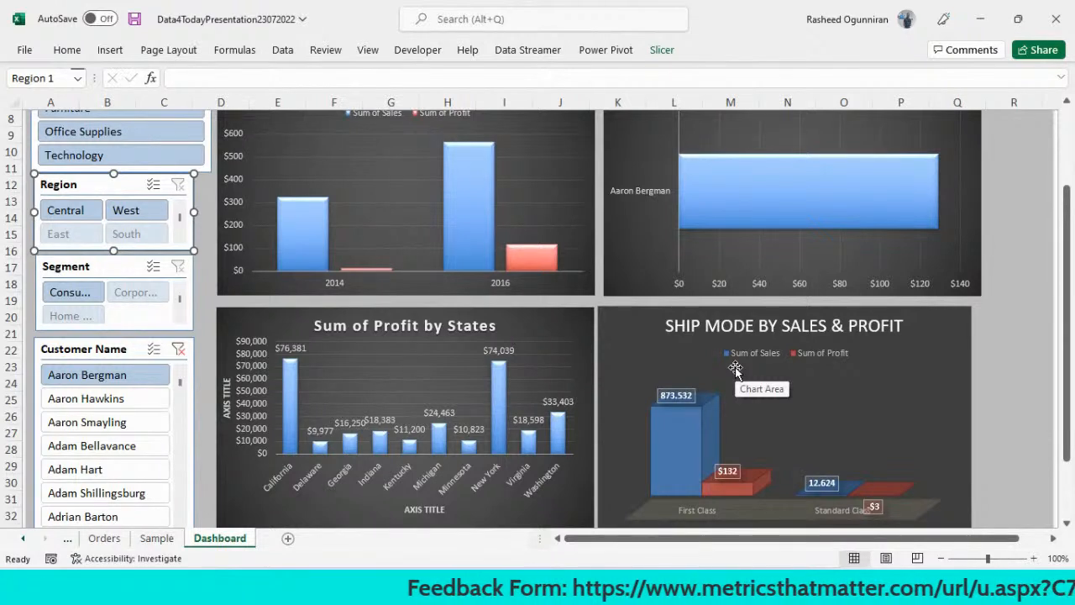
{"action": "left_click", "coordinate": [128, 382]}
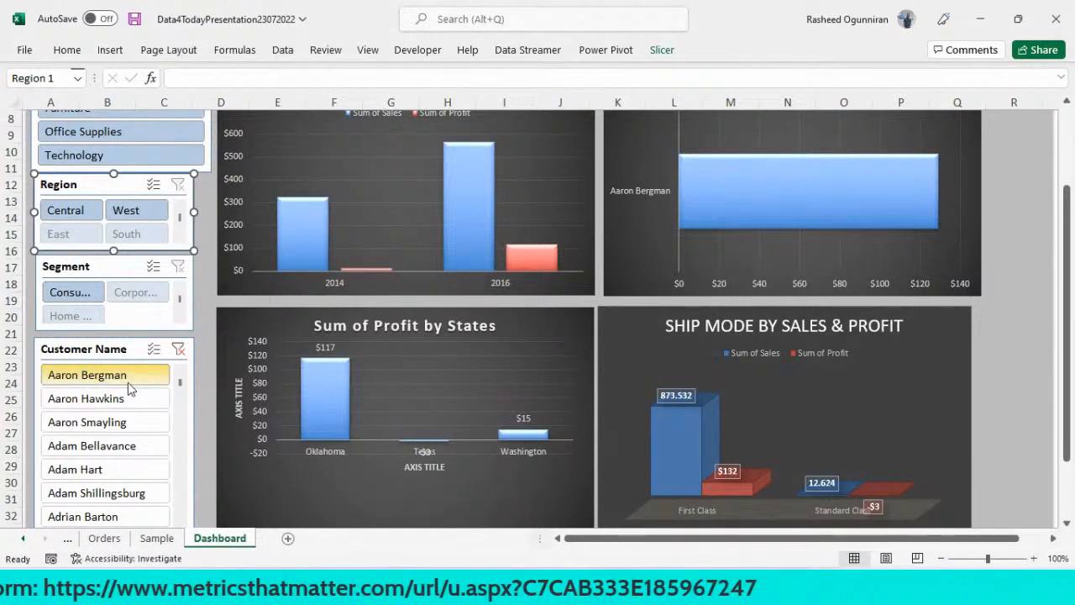
{"action": "left_click", "coordinate": [84, 220]}
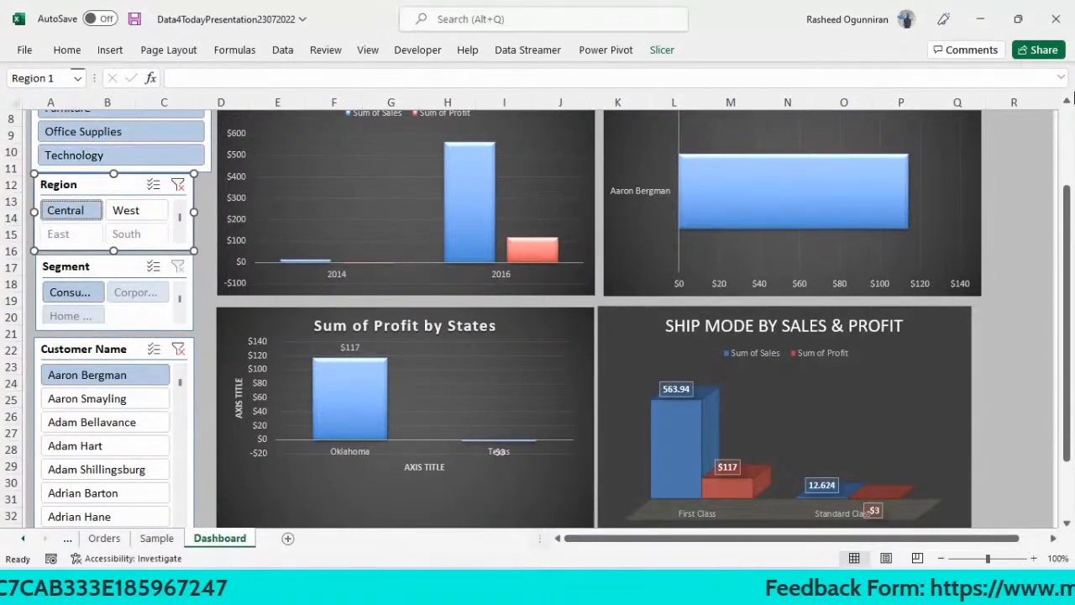
Narrow the dashboard further to the Consumer segment and the Technology category, keeping the Central region selected.
{"action": "left_click", "coordinate": [1067, 102]}
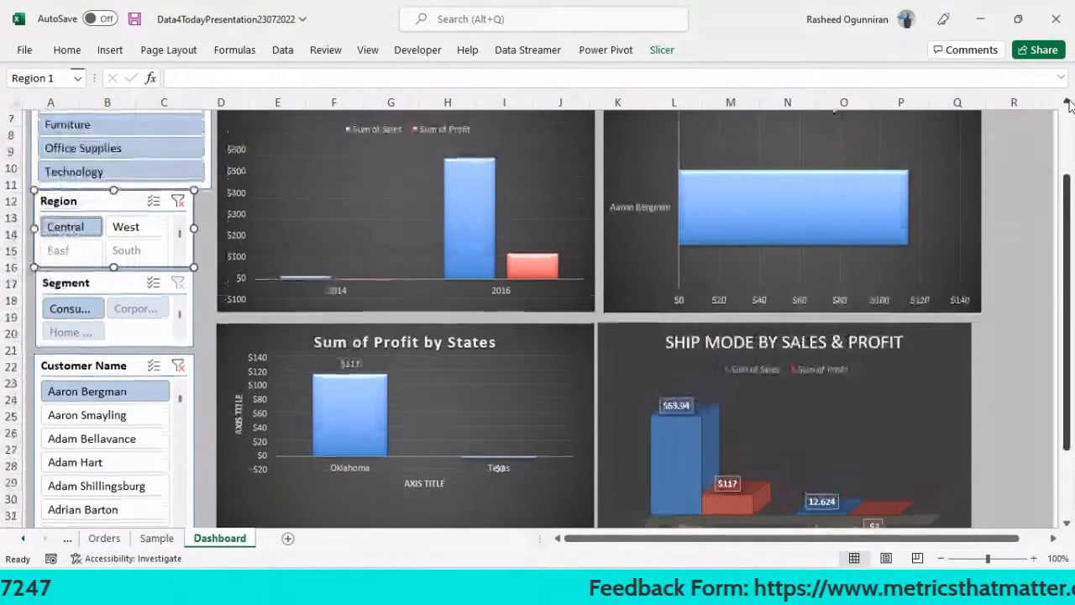
{"action": "left_click", "coordinate": [1066, 102]}
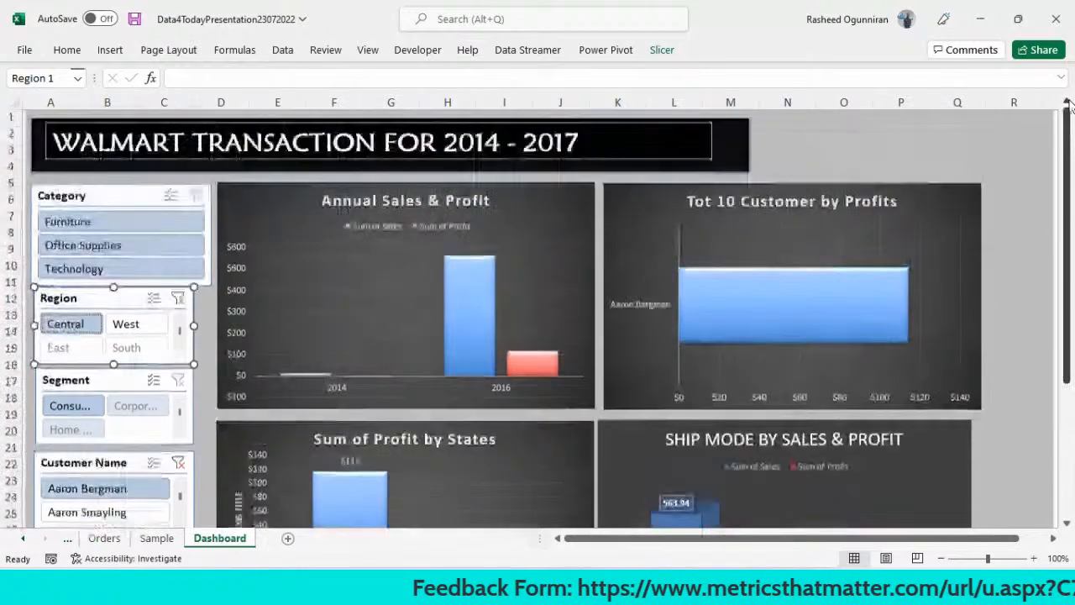
{"action": "left_click", "coordinate": [863, 154]}
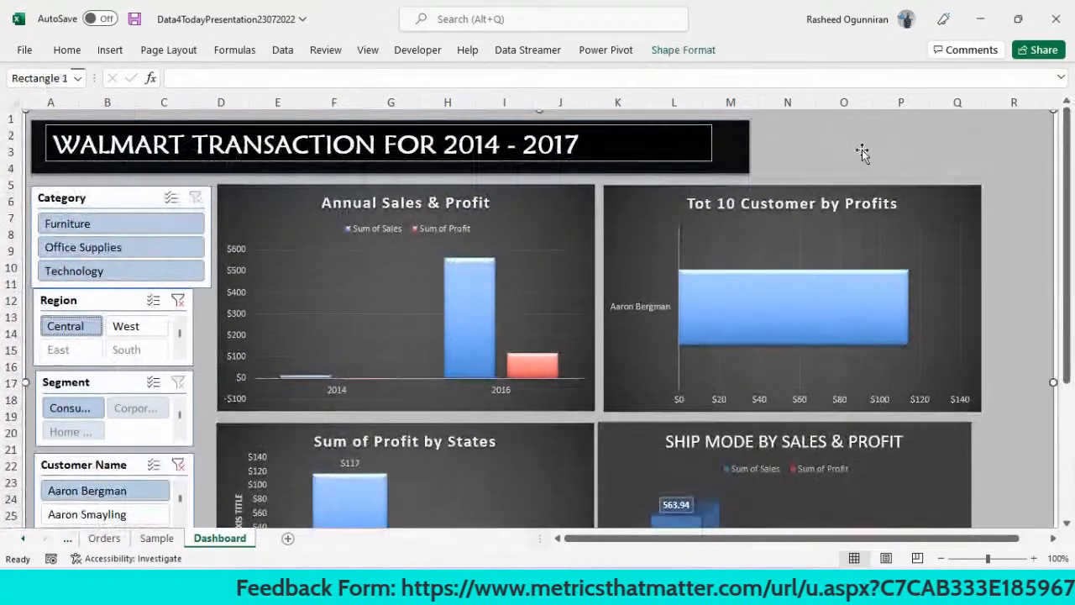
{"action": "left_click", "coordinate": [66, 329]}
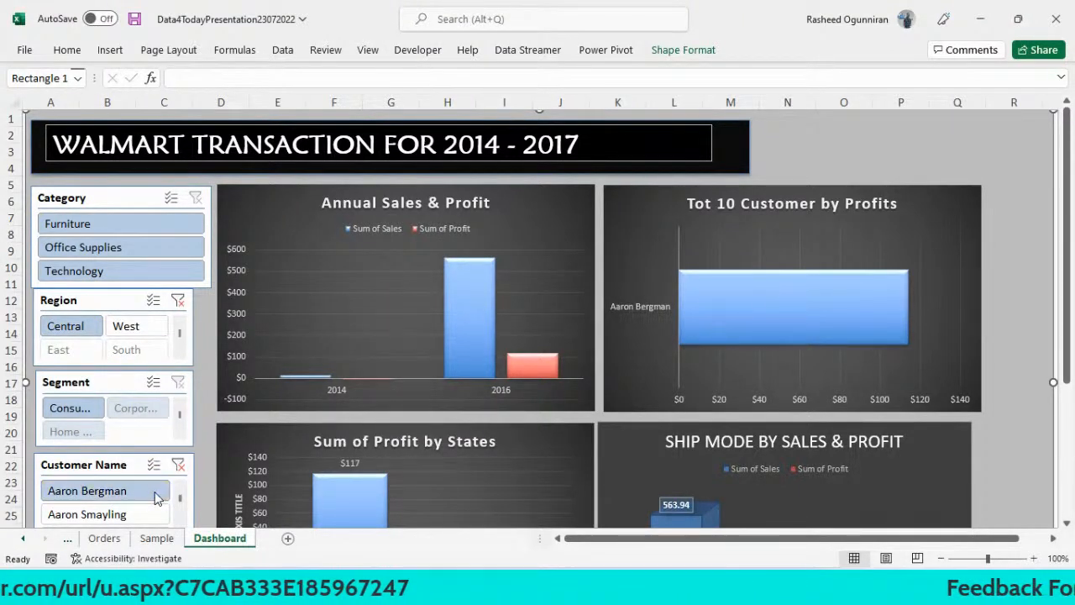
{"action": "left_click", "coordinate": [74, 408]}
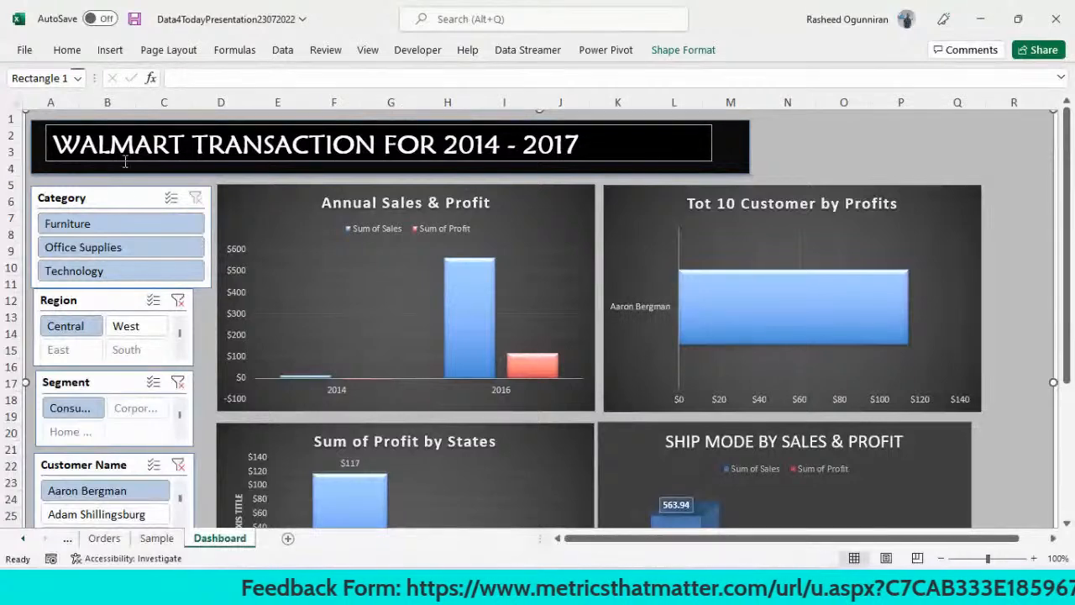
{"action": "left_click", "coordinate": [185, 273]}
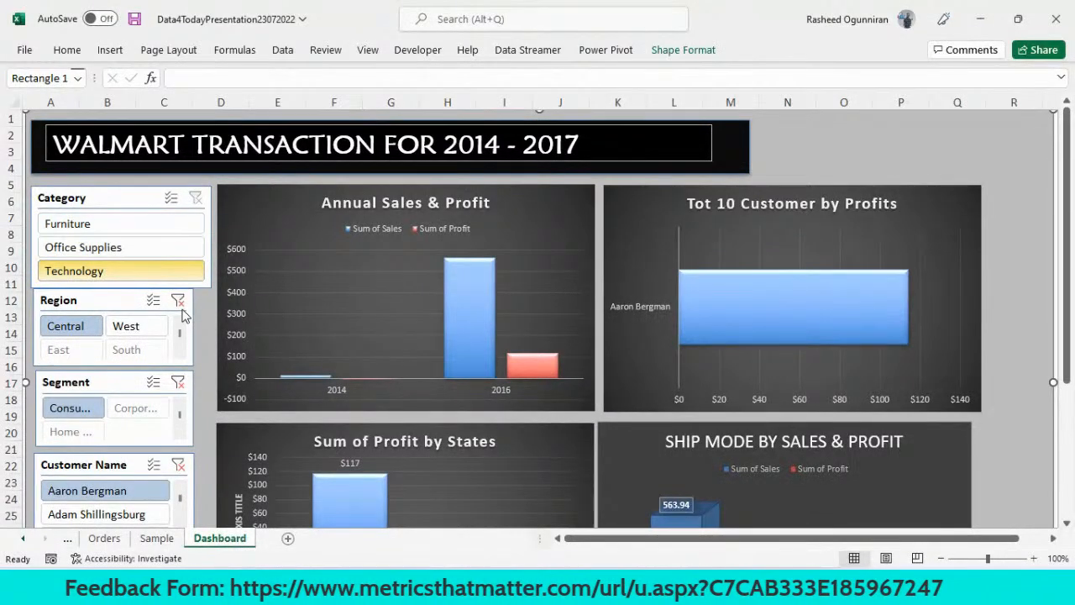
Clear the filters of the Region, Segment, Customer Name and Category slicers.
{"action": "left_click", "coordinate": [180, 303]}
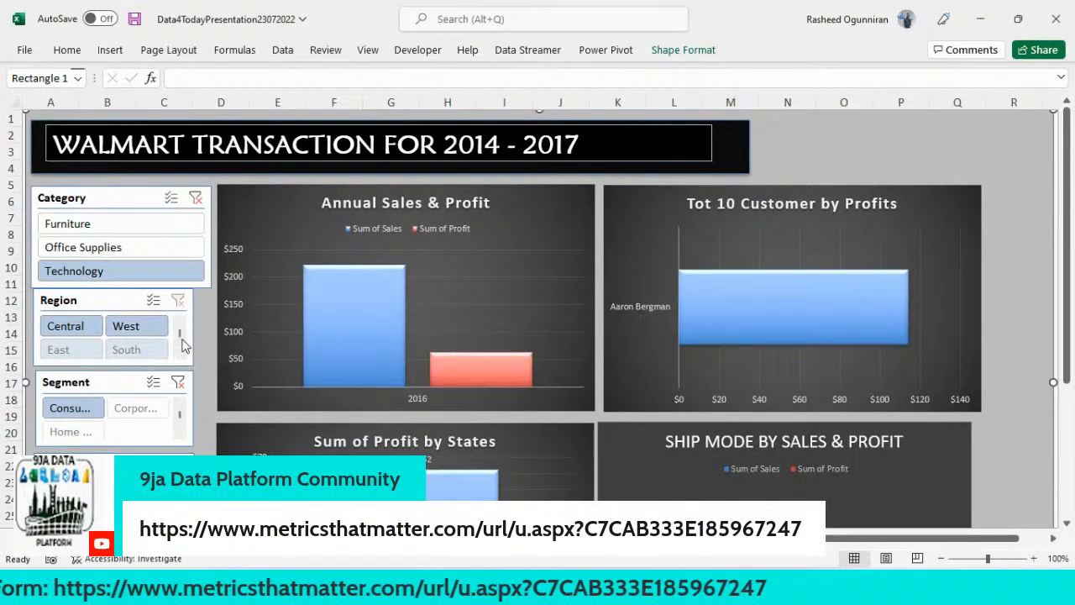
{"action": "left_click", "coordinate": [178, 384]}
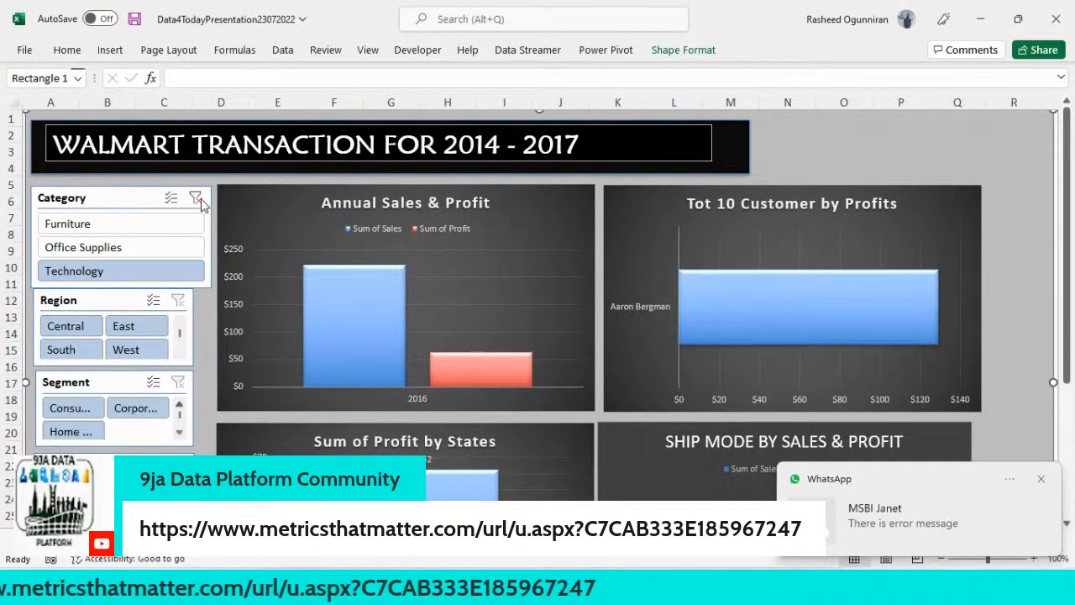
{"action": "left_click", "coordinate": [198, 200]}
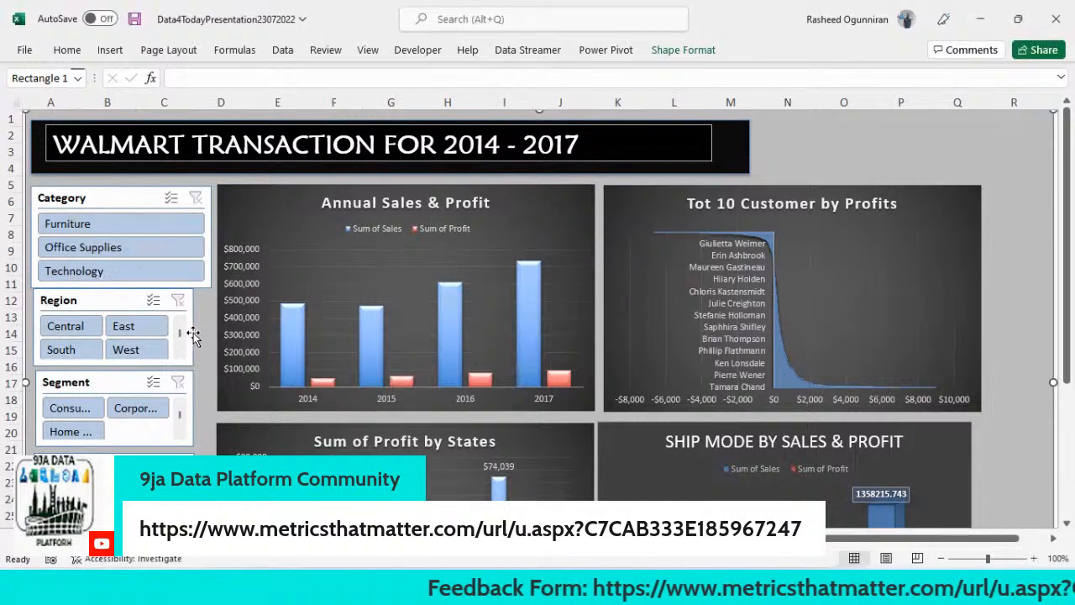
Widen the Region and Segment slicers so their outer edges line up with the Category slicer above them.
{"action": "left_click", "coordinate": [103, 306]}
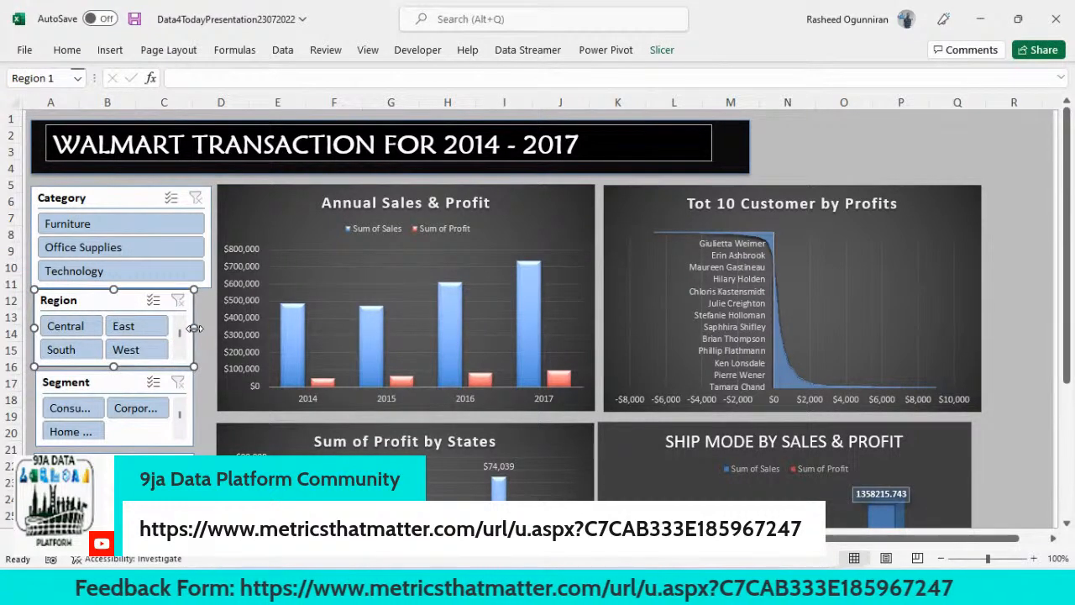
{"action": "left_click_drag", "start_coordinate": [193, 327], "coordinate": [205, 329]}
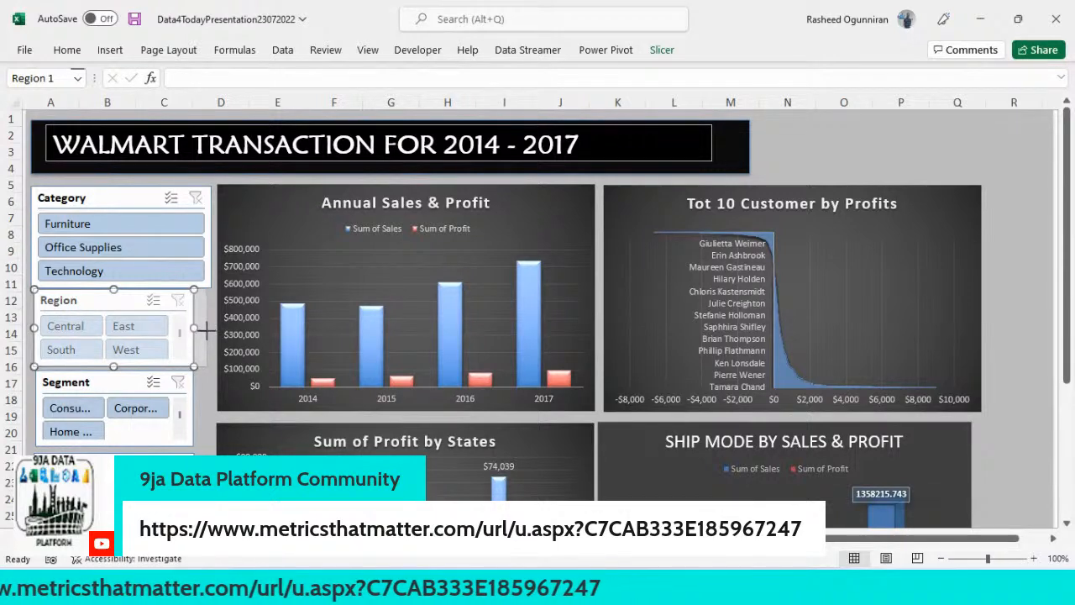
{"action": "left_click_drag", "start_coordinate": [207, 333], "coordinate": [209, 333]}
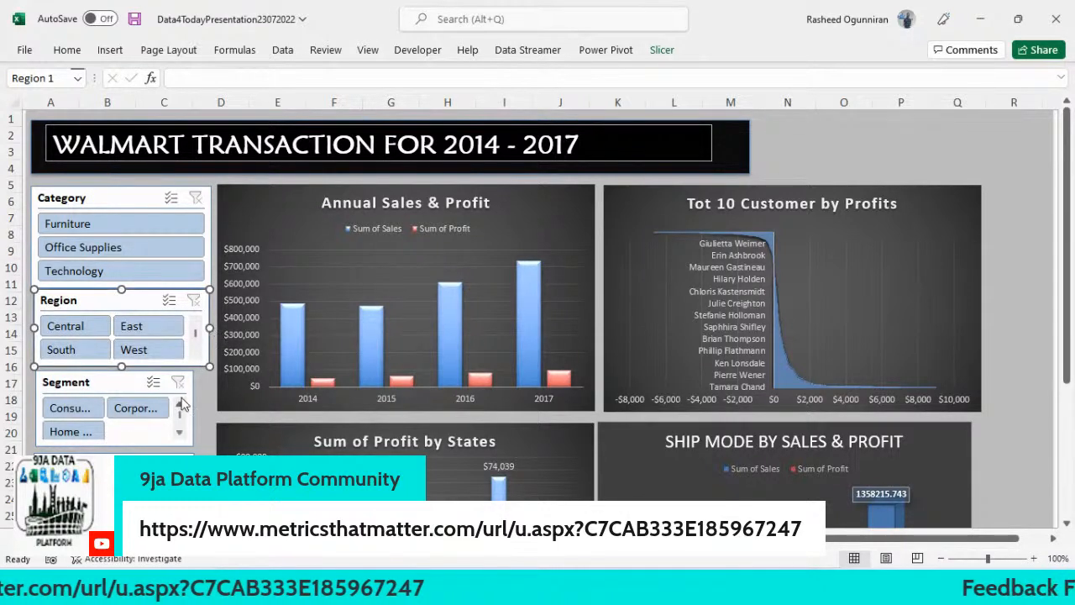
{"action": "left_click", "coordinate": [107, 388]}
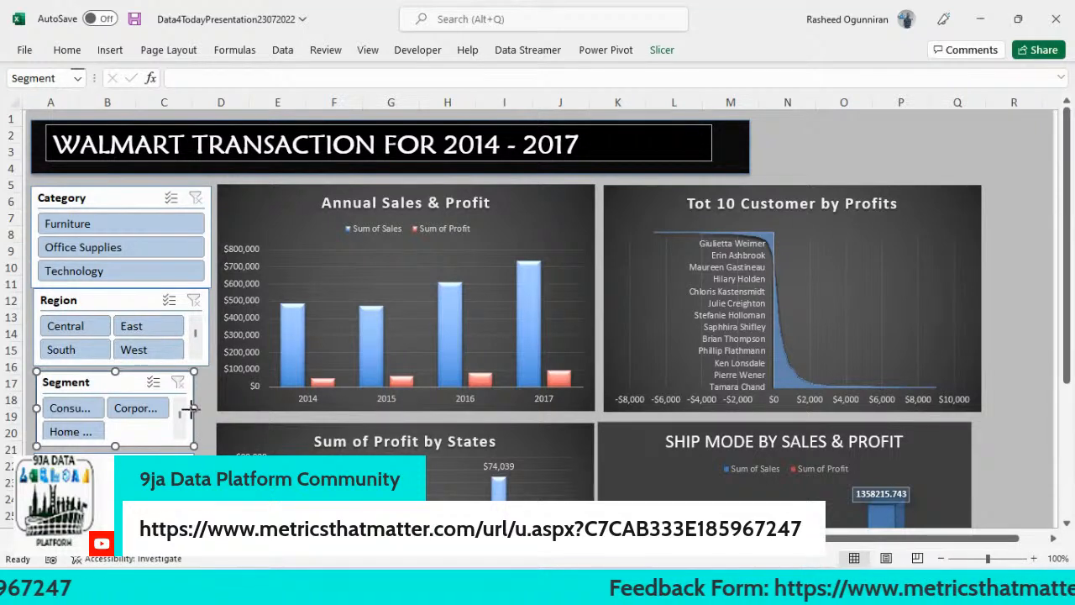
{"action": "left_click_drag", "start_coordinate": [192, 408], "coordinate": [208, 411]}
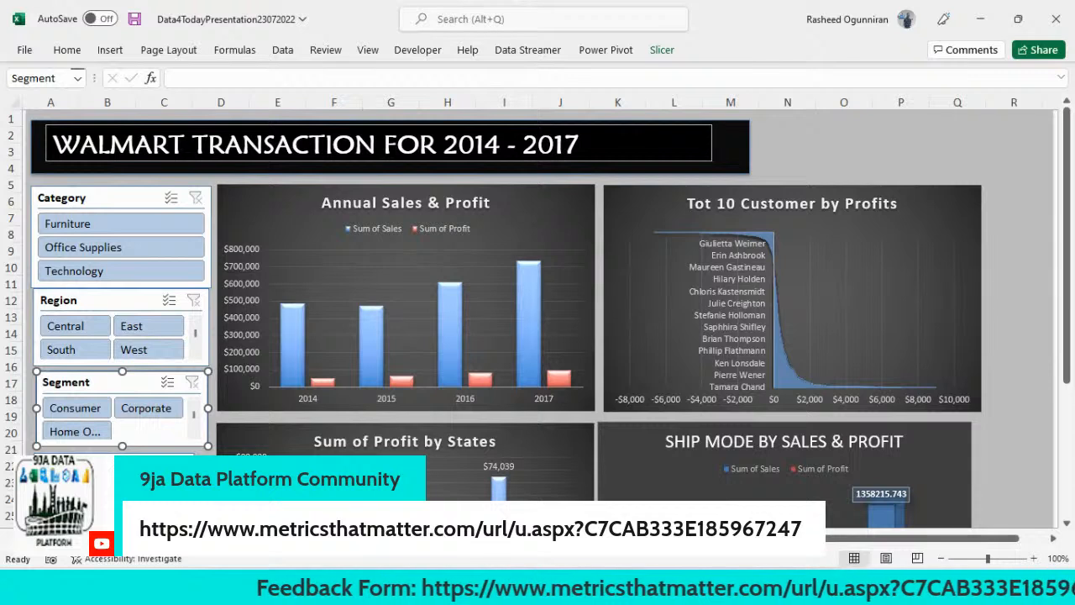
Widen the Customer Name slicer so its edge lines up with the Segment slicer above it.
{"action": "left_click", "coordinate": [204, 472]}
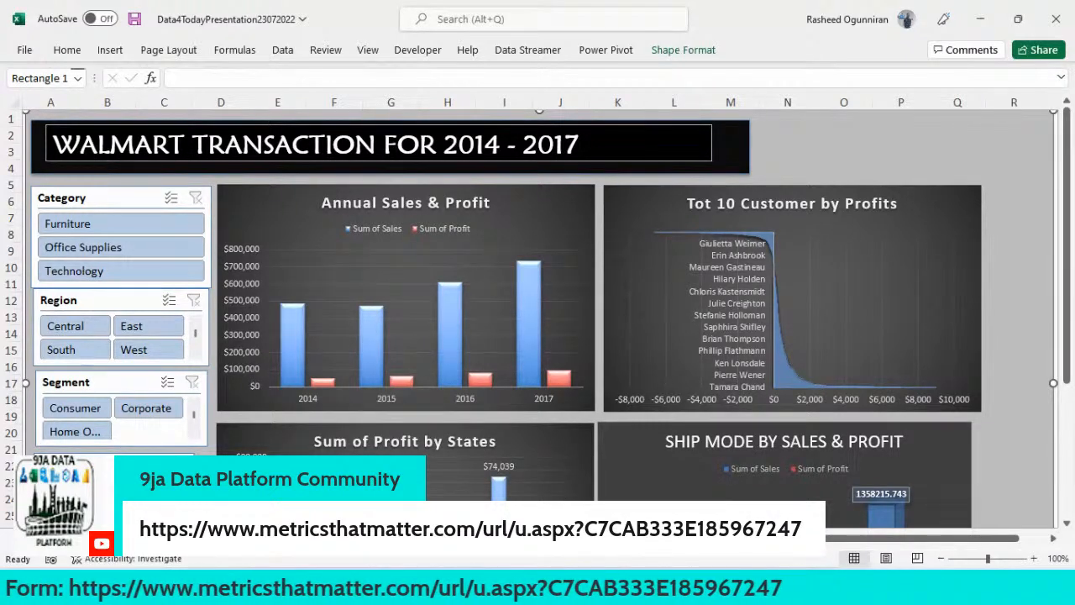
{"action": "left_click", "coordinate": [135, 457]}
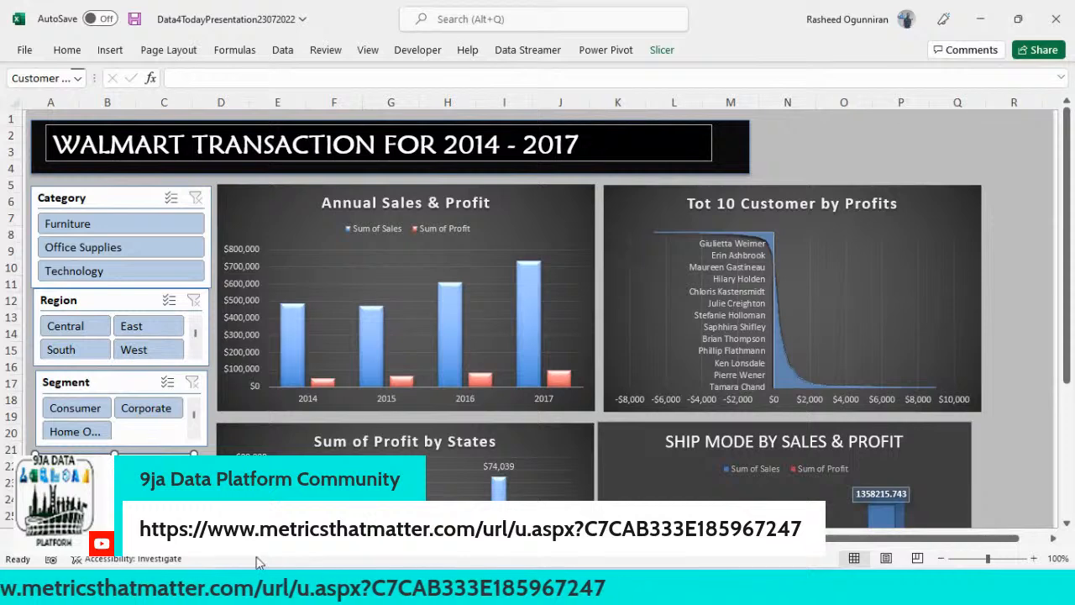
{"action": "left_click", "coordinate": [1067, 529]}
{"action": "left_click", "coordinate": [1066, 530]}
{"action": "left_click", "coordinate": [1067, 529]}
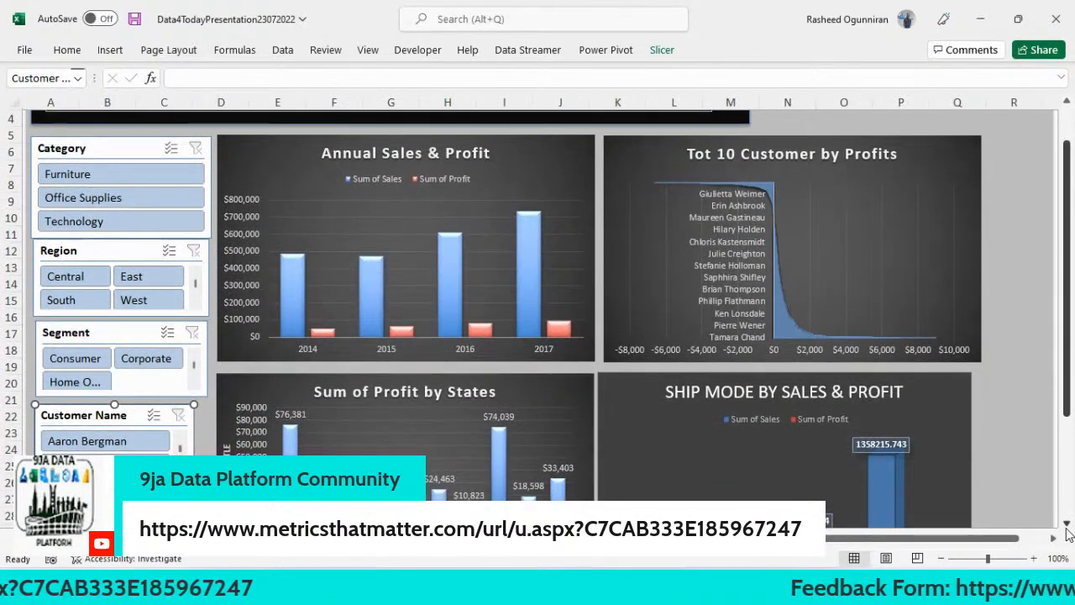
{"action": "left_click", "coordinate": [1065, 530]}
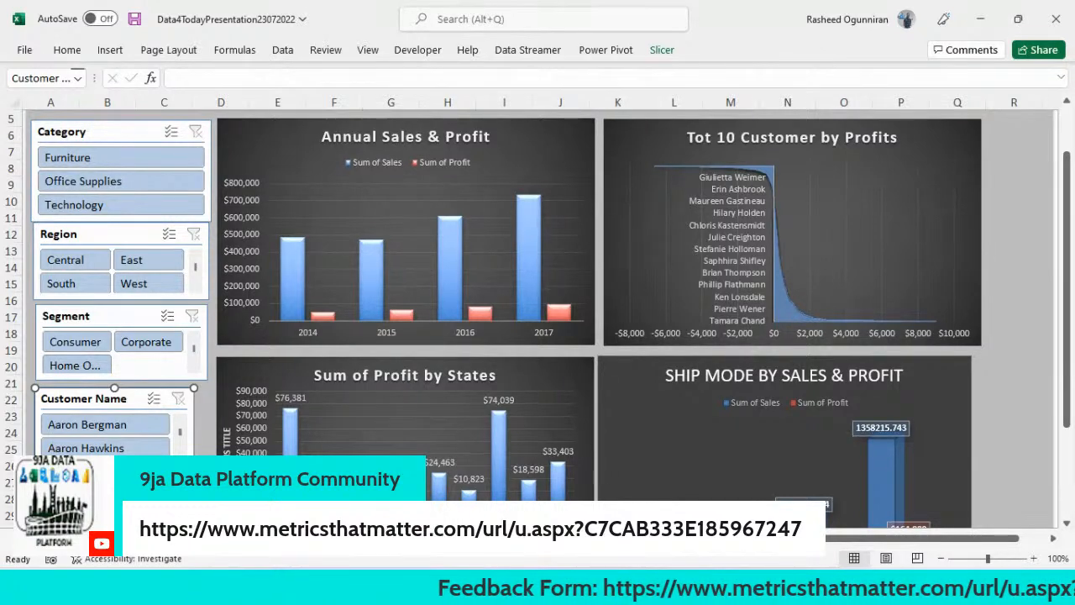
{"action": "left_click_drag", "start_coordinate": [194, 509], "coordinate": [206, 504]}
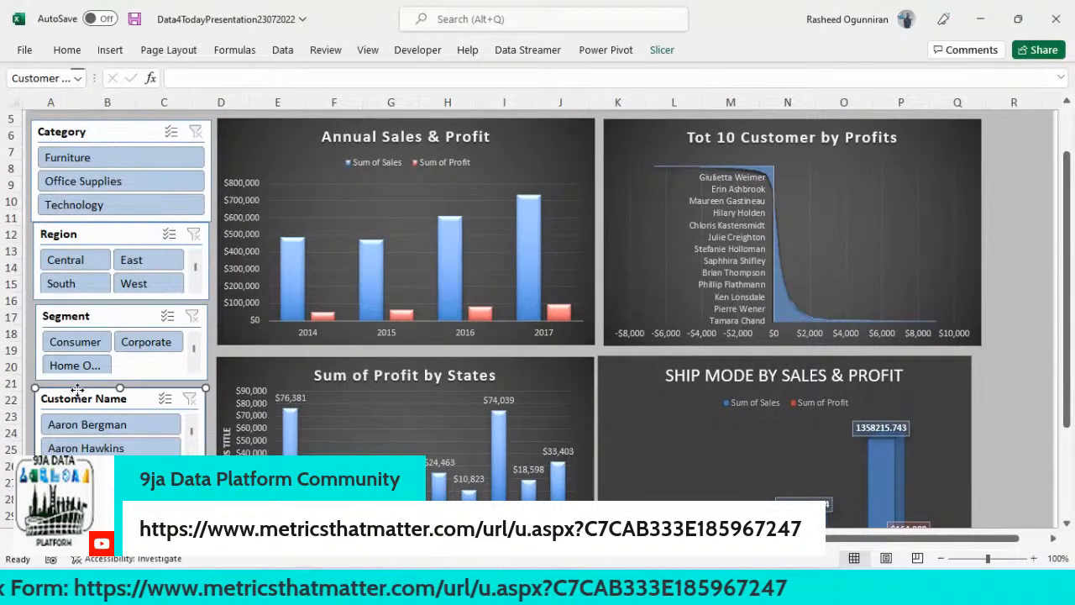
{"action": "left_click_drag", "start_coordinate": [78, 388], "coordinate": [78, 387]}
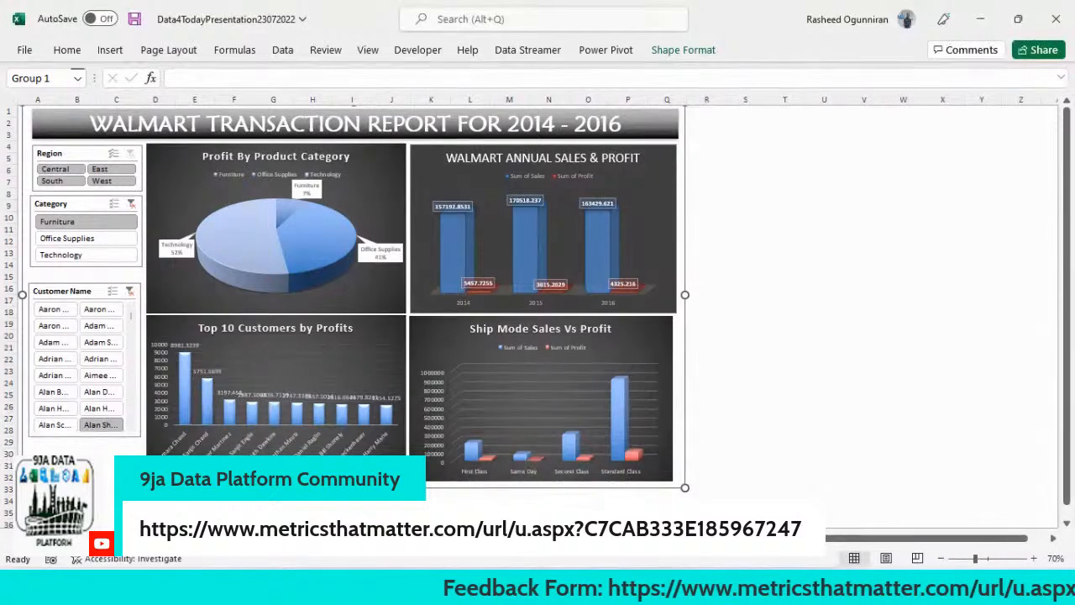
Switch to the StreamYard studio window in Microsoft Edge.
{"action": "mouse_move", "coordinate": [762, 587]}
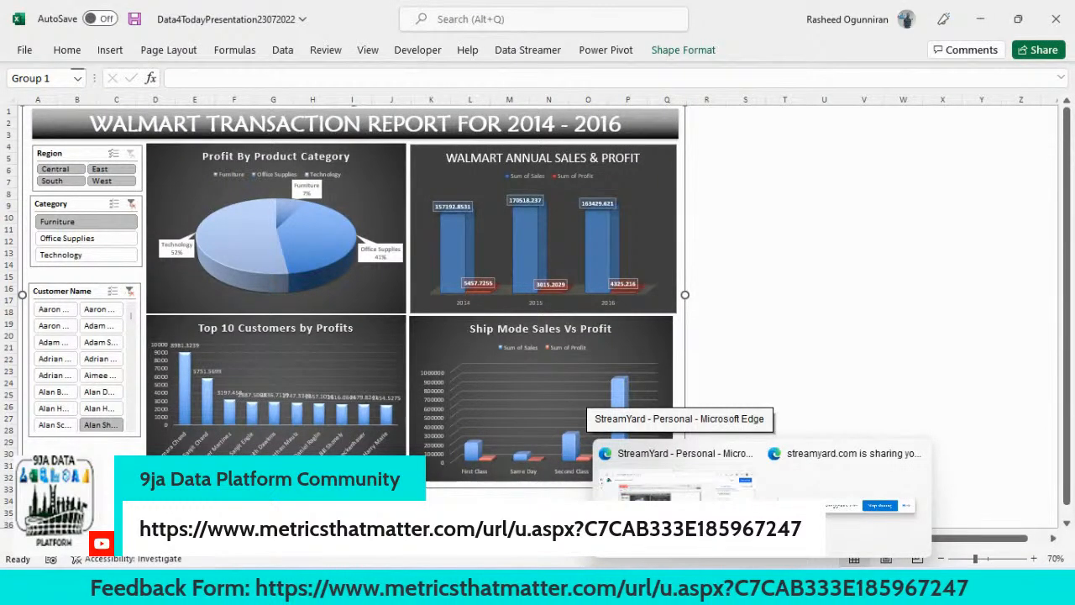
{"action": "left_click", "coordinate": [676, 474]}
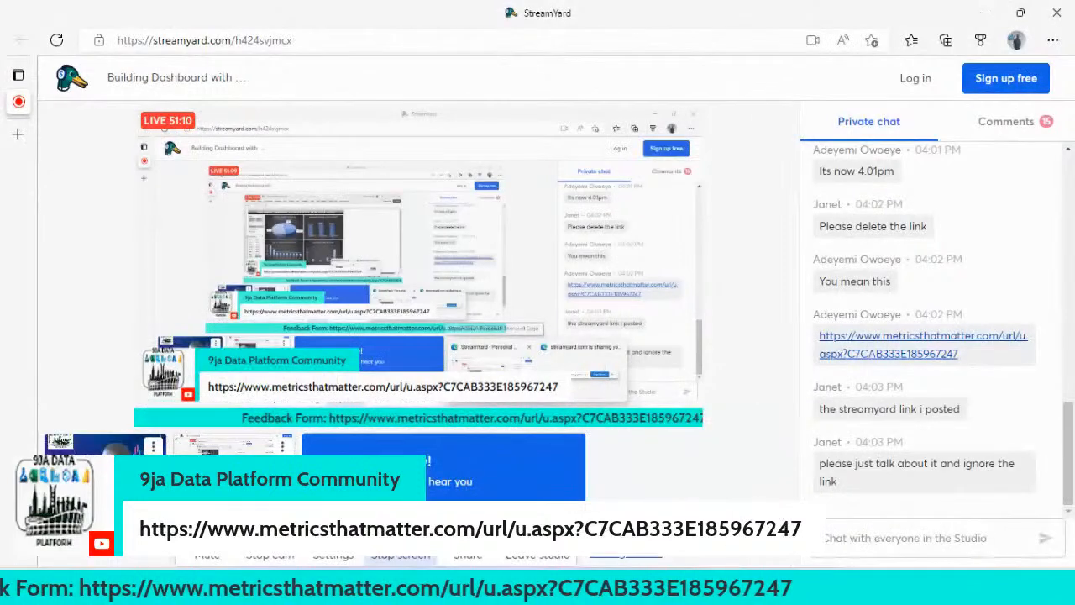